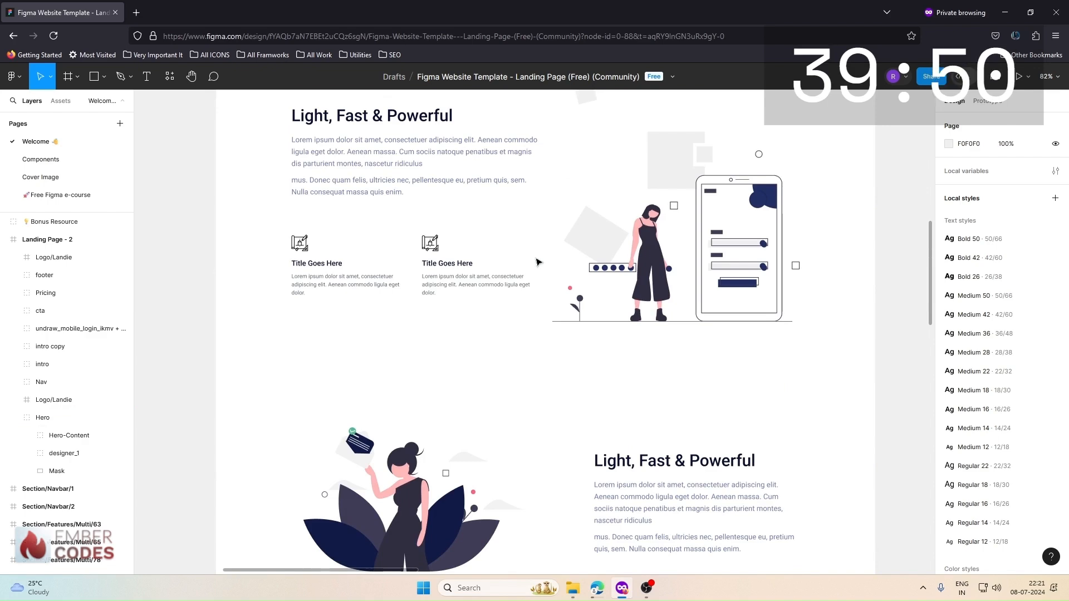
# Review the Figma landing page design from the feature sections through the pricing and footer, back to the hero
pyautogui.scroll(-10, 538, 261)
pyautogui.scroll(-5, 537, 262)
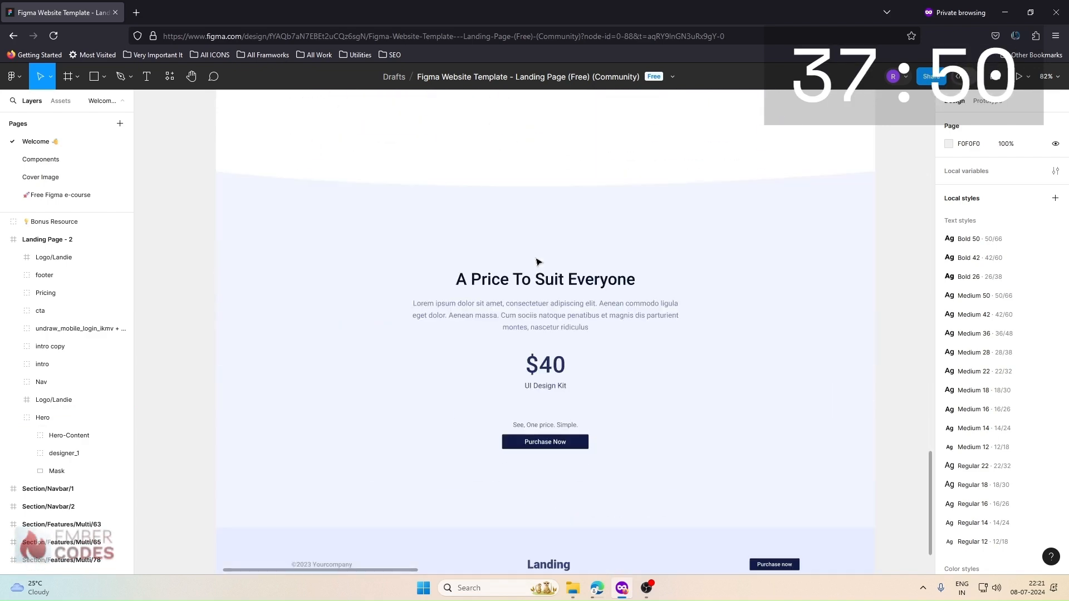
pyautogui.scroll(-1, 551, 328)
pyautogui.scroll(-2, 559, 365)
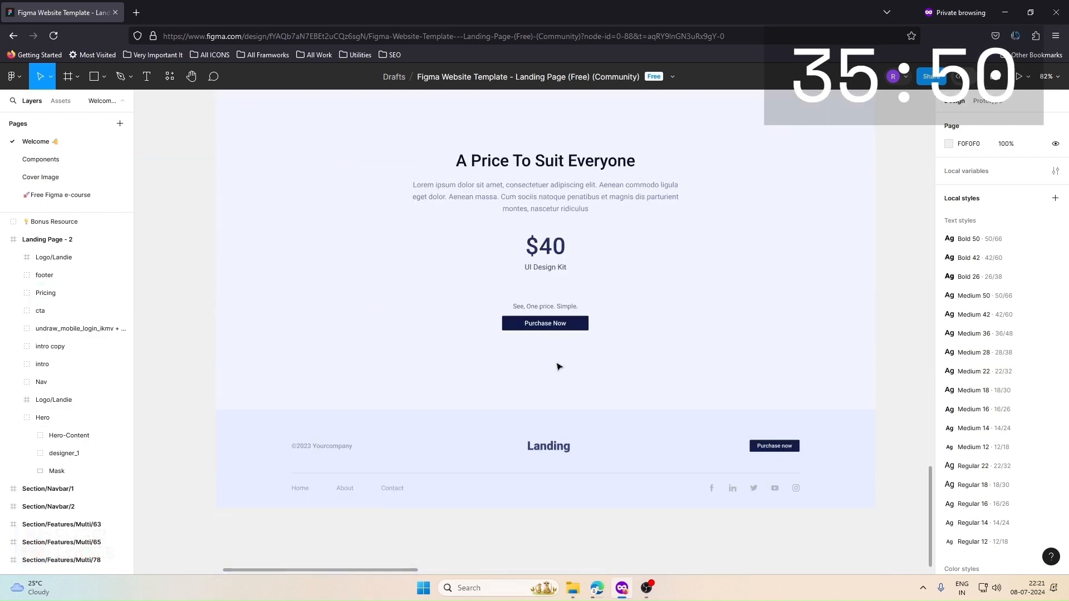
pyautogui.scroll(10, 559, 365)
pyautogui.scroll(5, 558, 365)
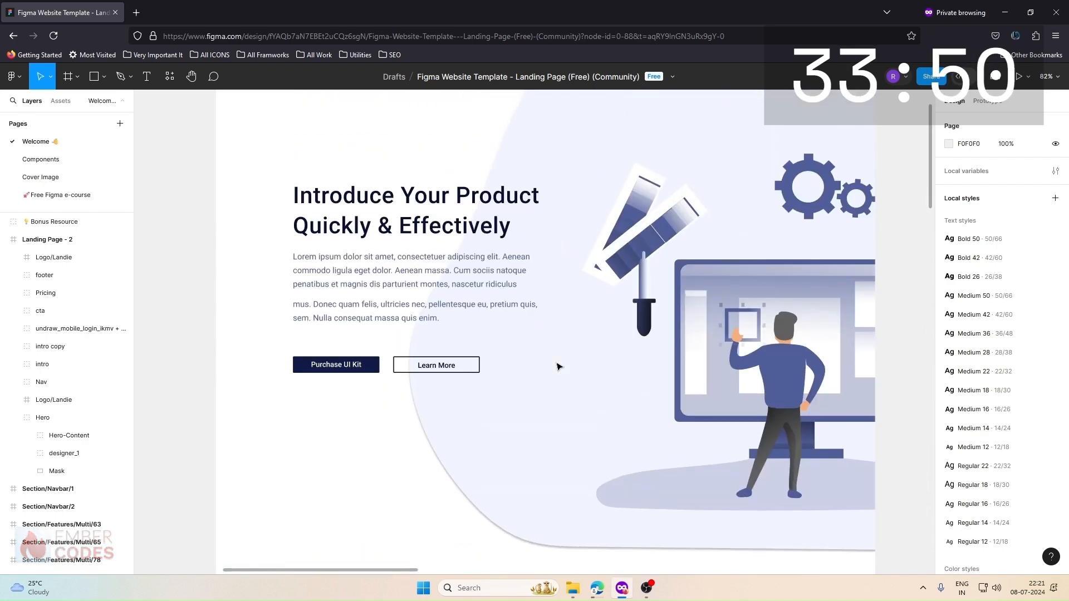
# Switch to the published First Template site in Edge and review the whole page from hero to footer
pyautogui.click(598, 590)
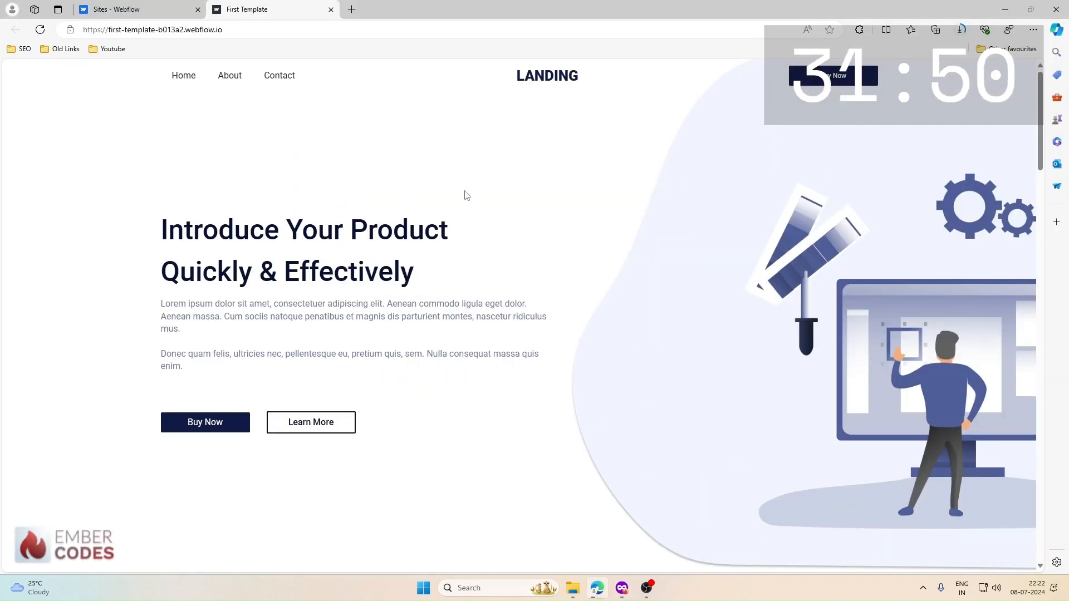
pyautogui.scroll(-15, 313, 227)
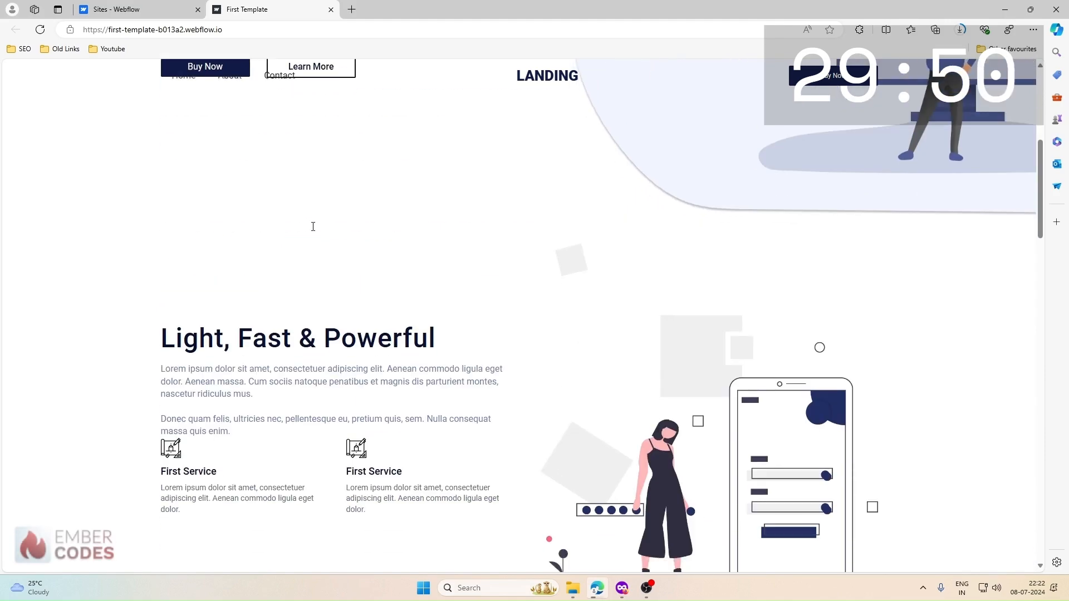
pyautogui.scroll(-4, 313, 226)
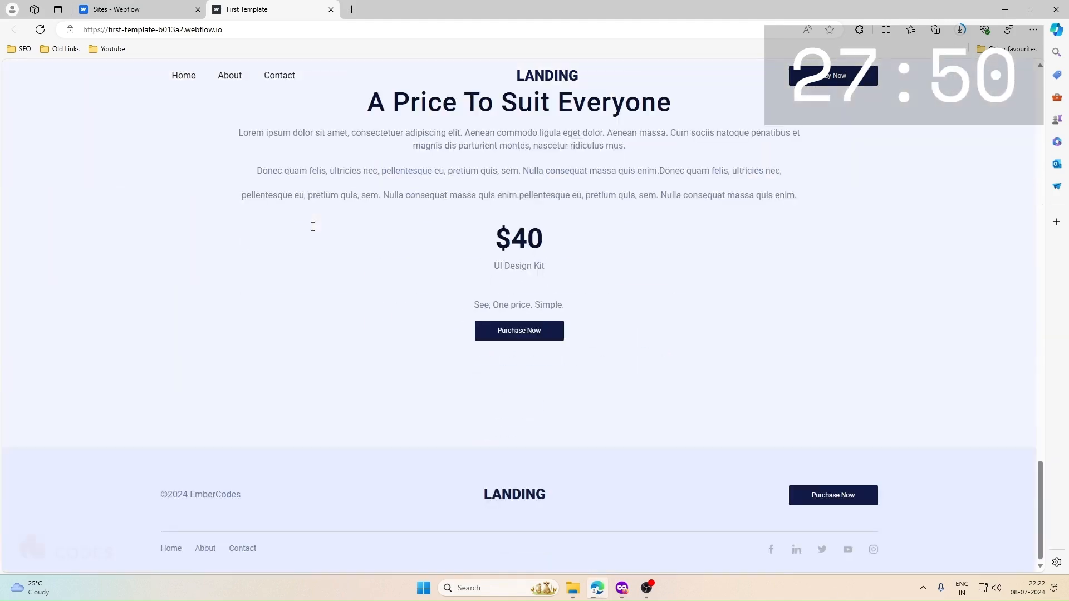
pyautogui.scroll(18, 313, 227)
pyautogui.scroll(2, 312, 227)
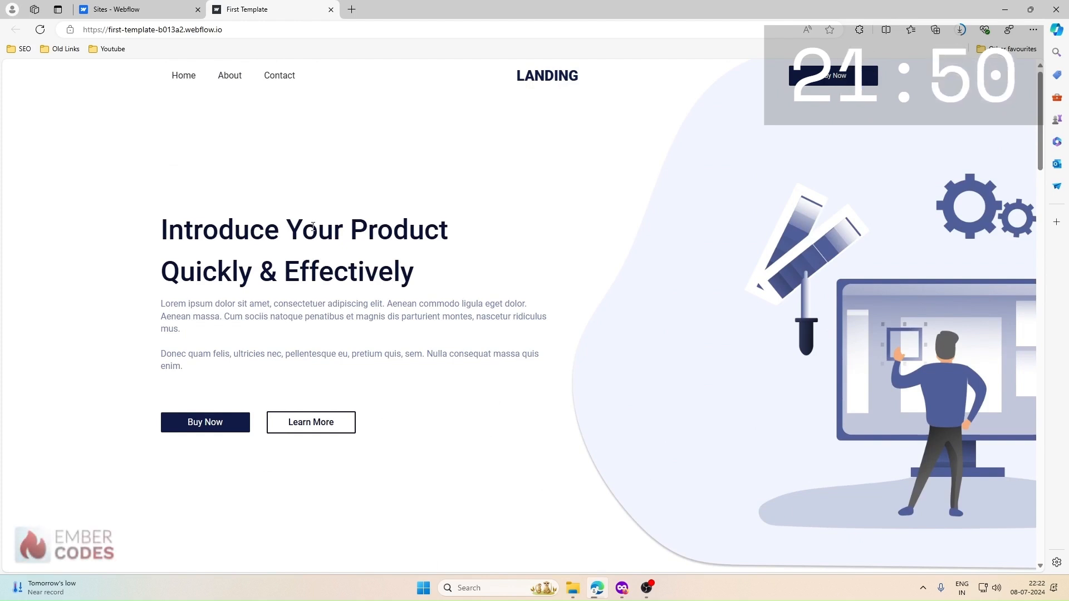
pyautogui.scroll(-3, 312, 227)
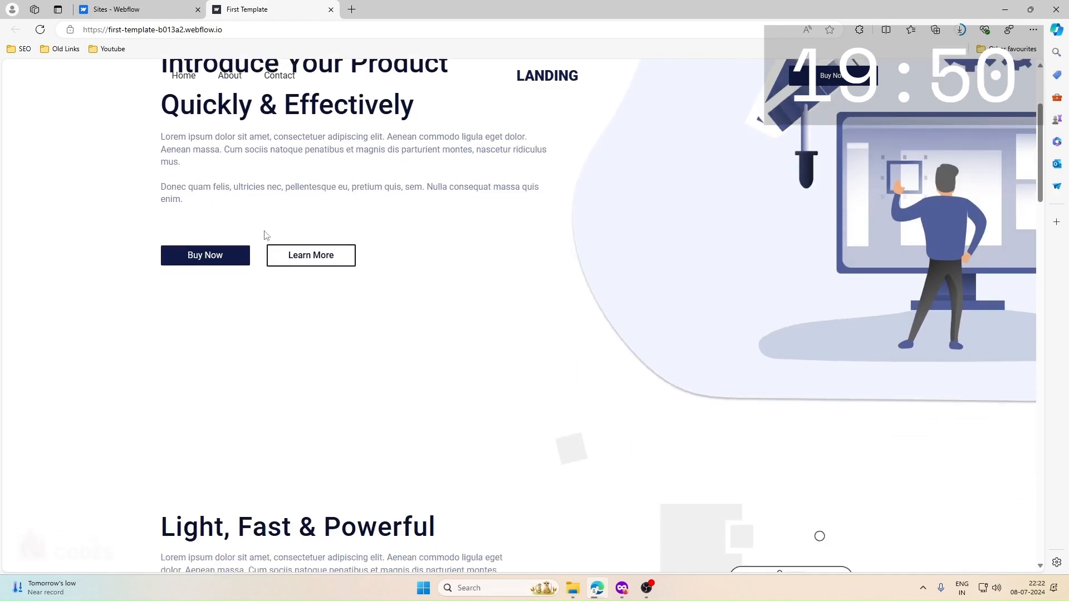
pyautogui.scroll(-15, 361, 388)
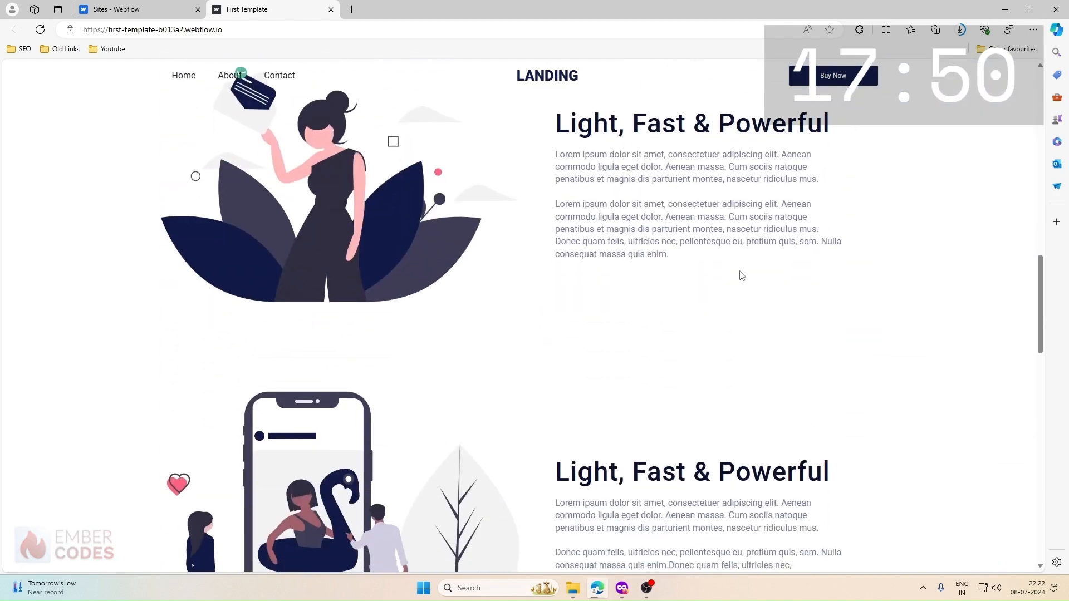
pyautogui.scroll(-10, 652, 286)
pyautogui.scroll(20, 651, 287)
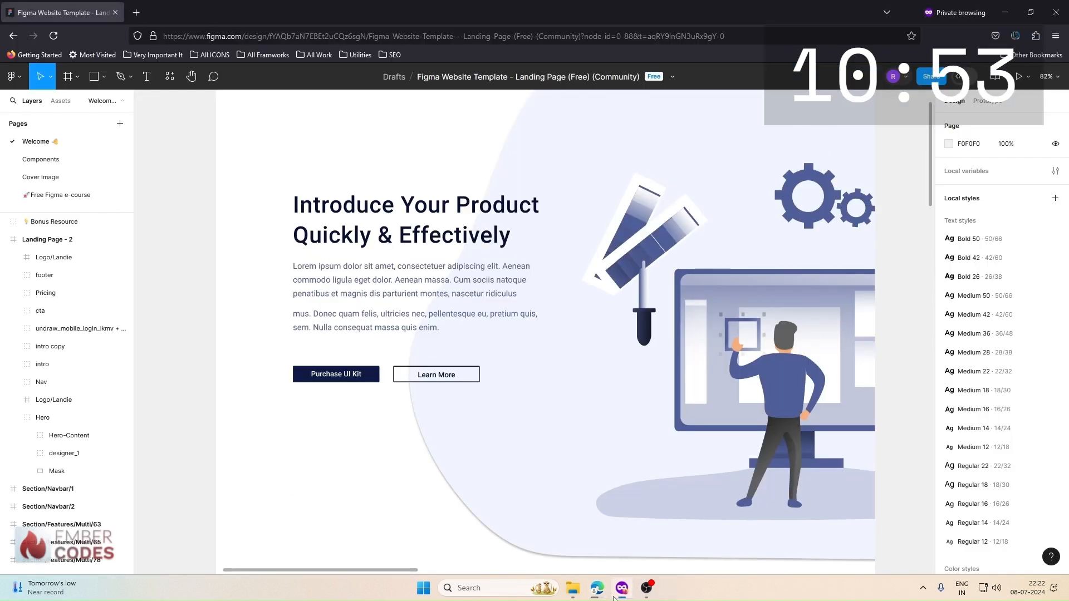
# View the Figma landing page frame alongside its neighbouring section frames, and return to a close view of the hero
pyautogui.scroll(-10, 612, 410)
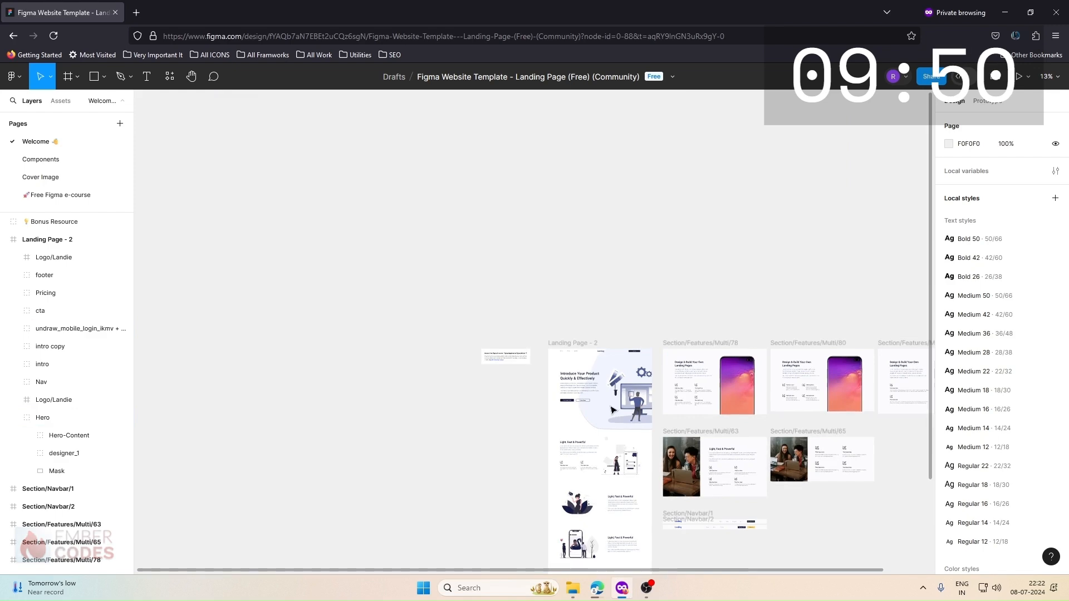
pyautogui.scroll(10, 612, 410)
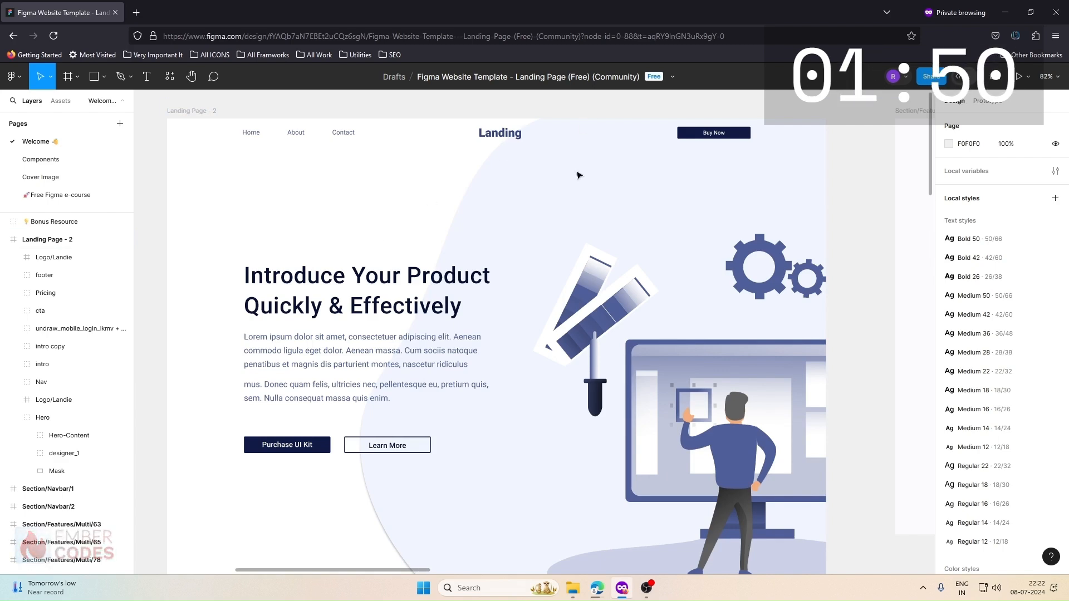
pyautogui.moveTo(646, 589)
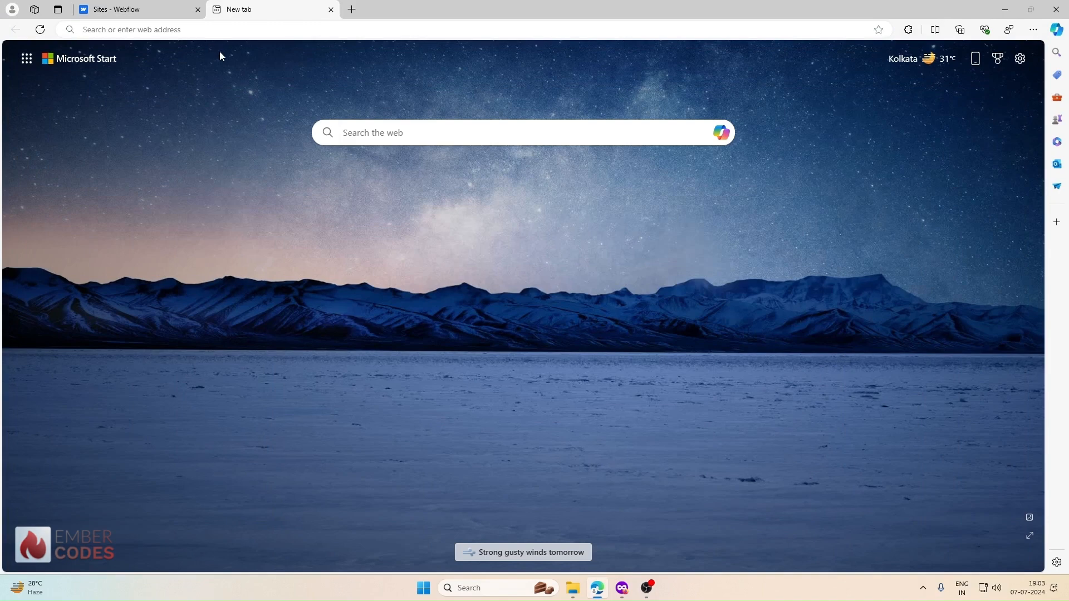
# Create a new site named First Template from the Webflow dashboard in Edge
pyautogui.click(156, 7)
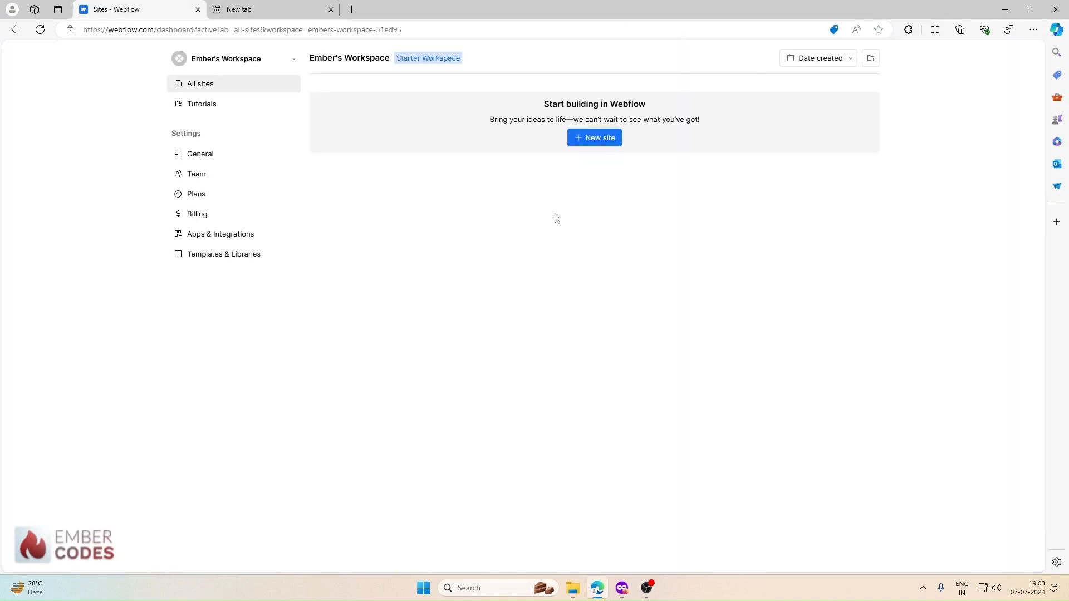
pyautogui.click(587, 141)
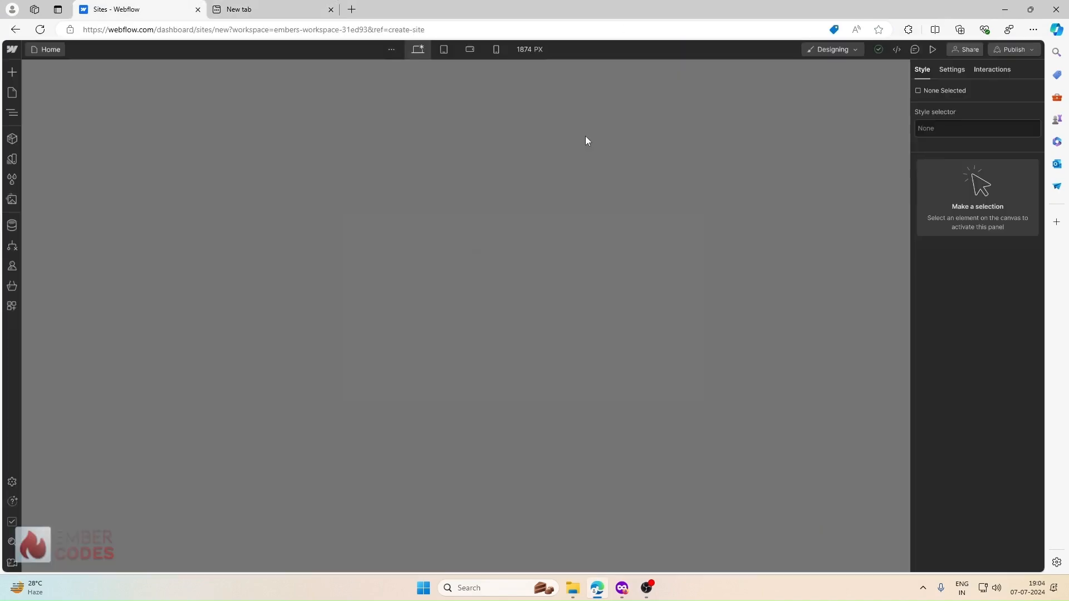
pyautogui.click(472, 305)
pyautogui.click(473, 300)
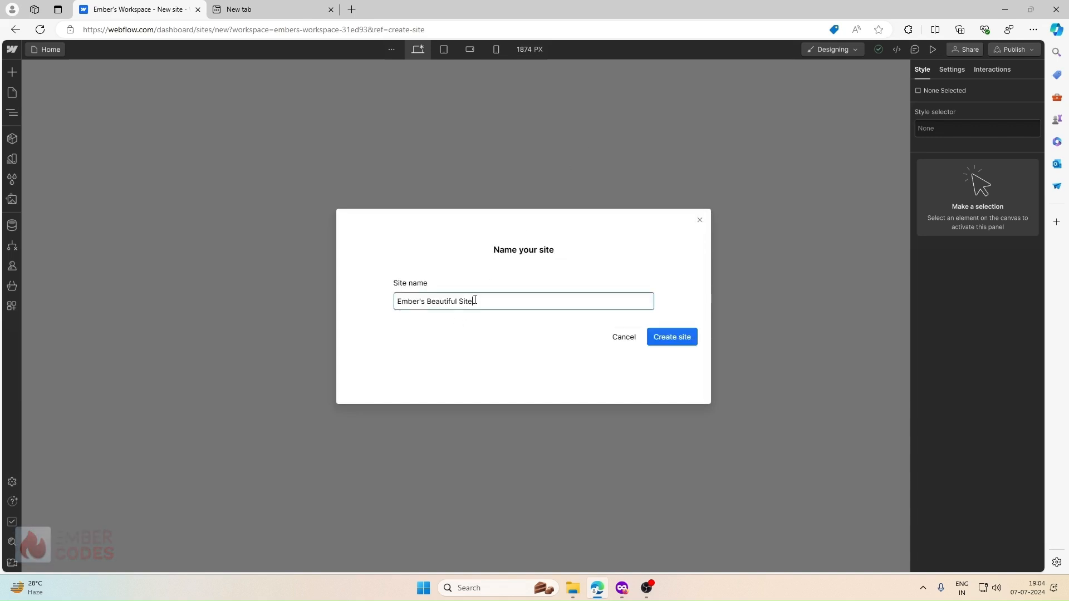
pyautogui.tripleClick(474, 300)
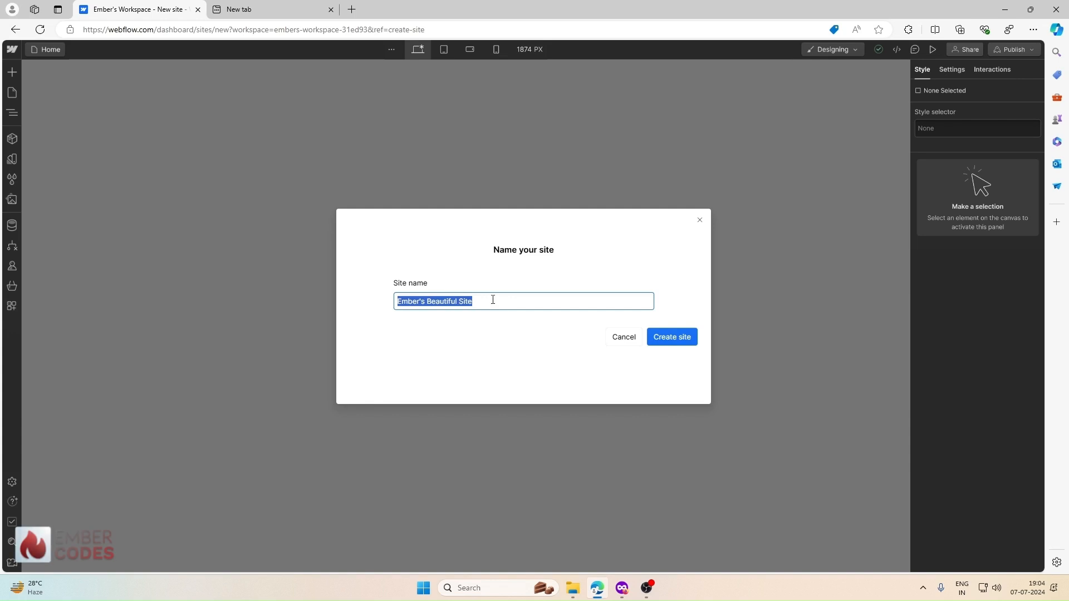
pyautogui.write('First Temp')
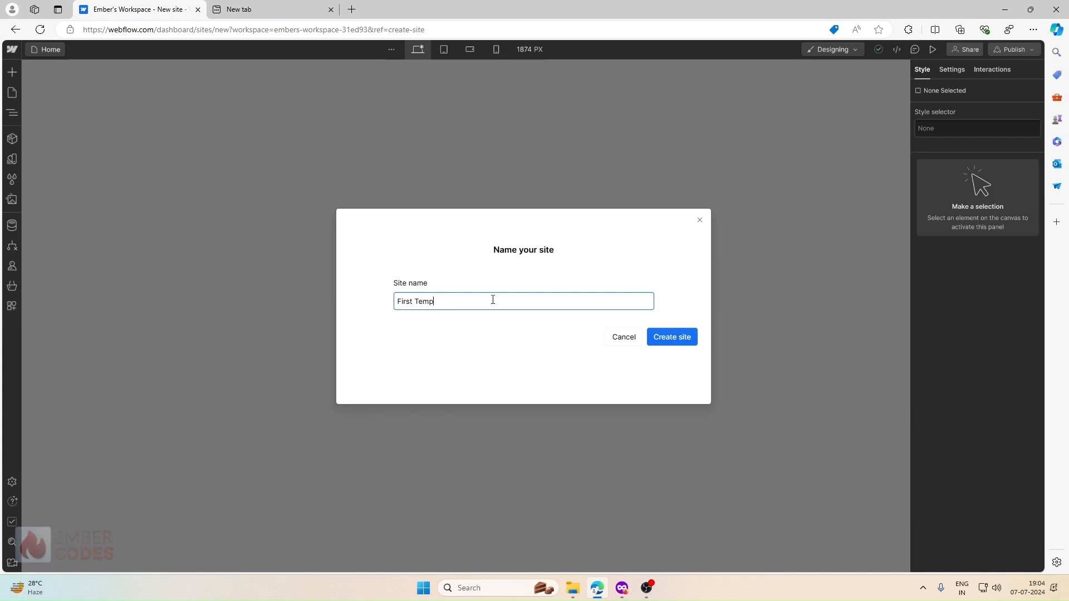
pyautogui.click(679, 345)
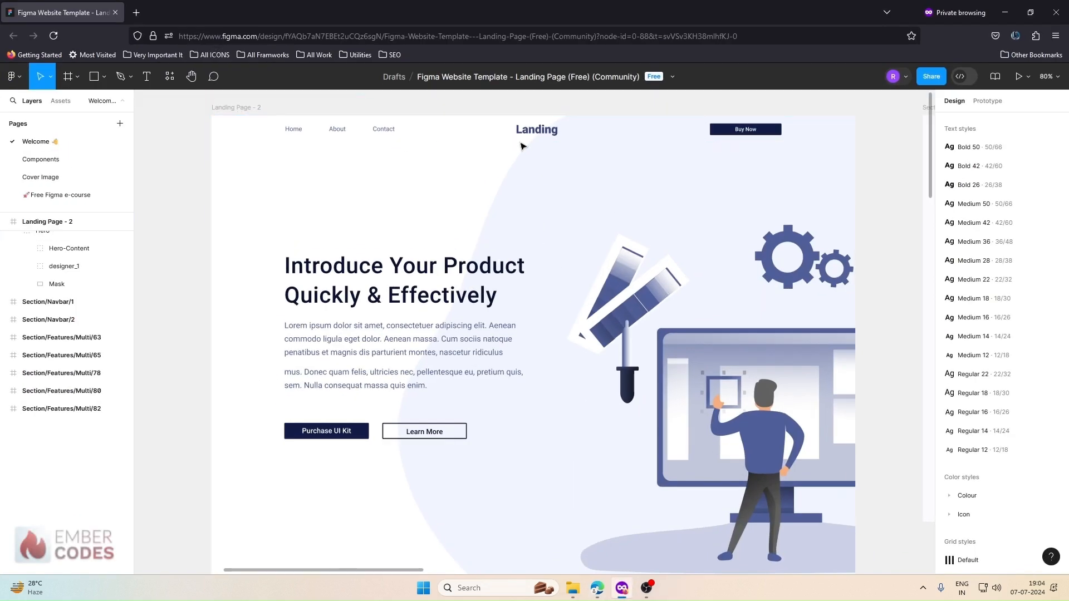
# Examine the Figma landing page's navigation, hero, feature, pricing and footer sections as reference for the build
pyautogui.click(649, 146)
pyautogui.scroll(-8, 649, 145)
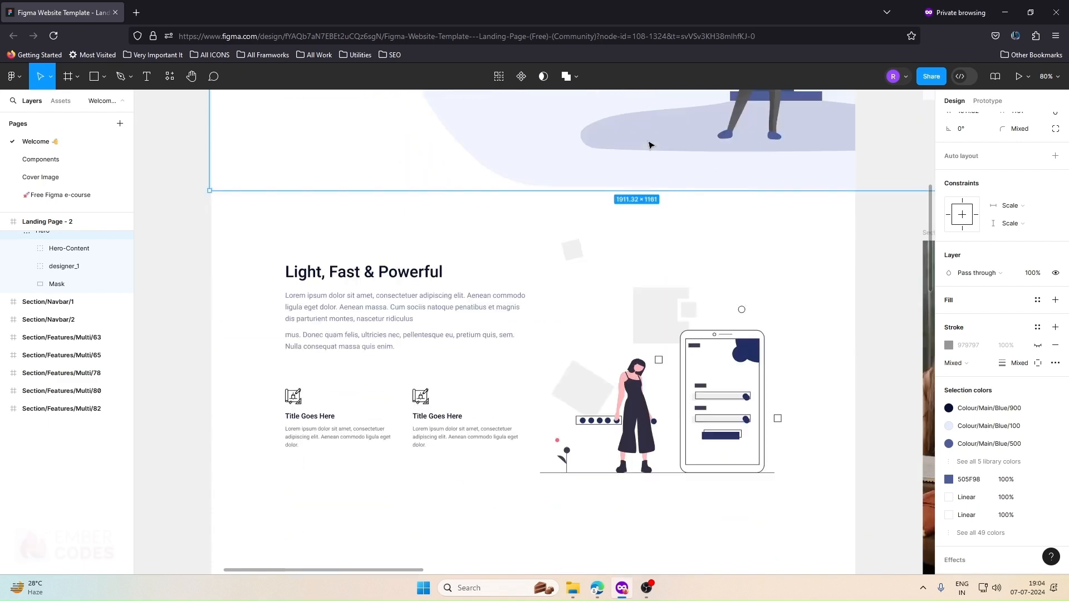
pyautogui.scroll(-7, 649, 145)
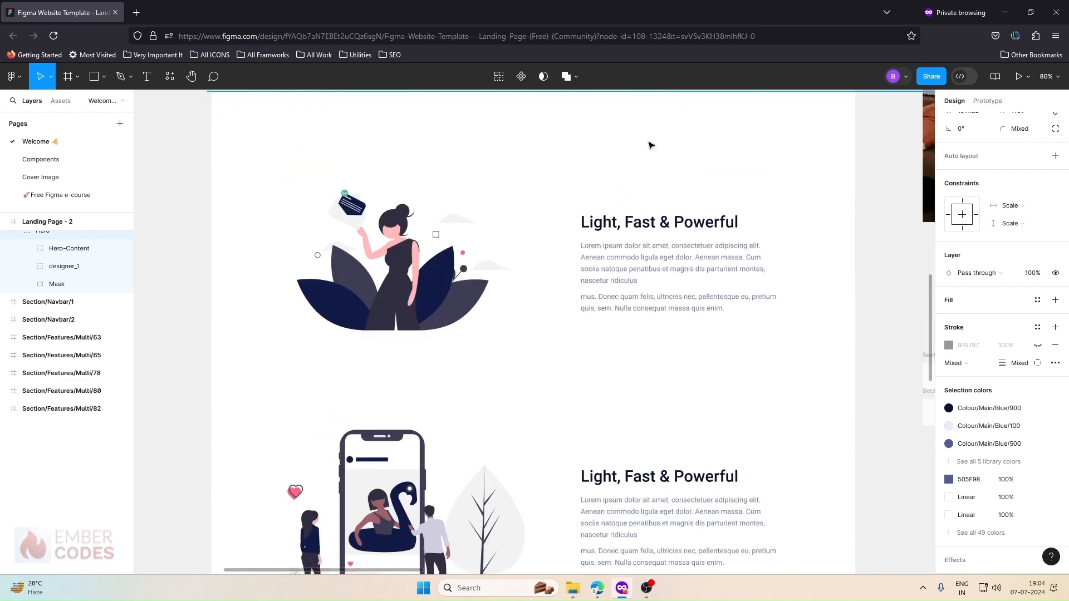
pyautogui.scroll(-5, 649, 146)
pyautogui.scroll(-10, 649, 146)
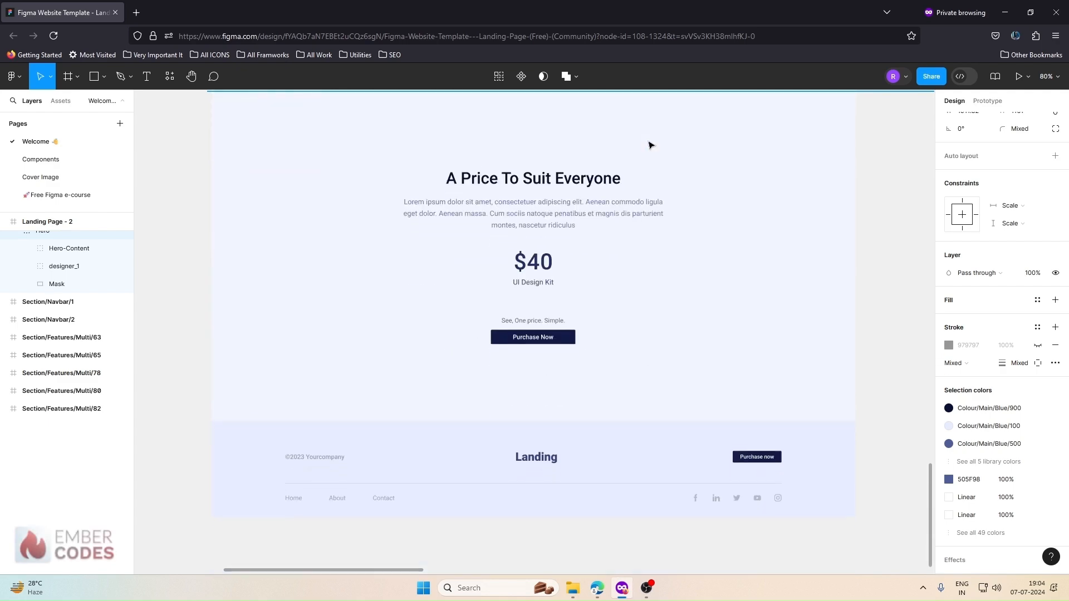
pyautogui.scroll(-1, 649, 145)
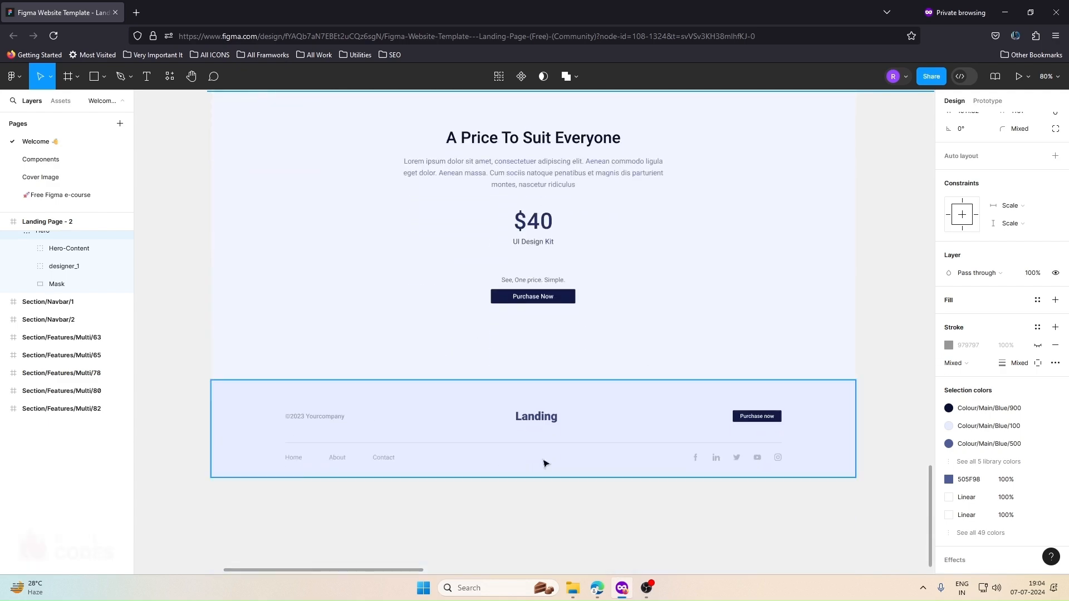
pyautogui.scroll(10, 648, 434)
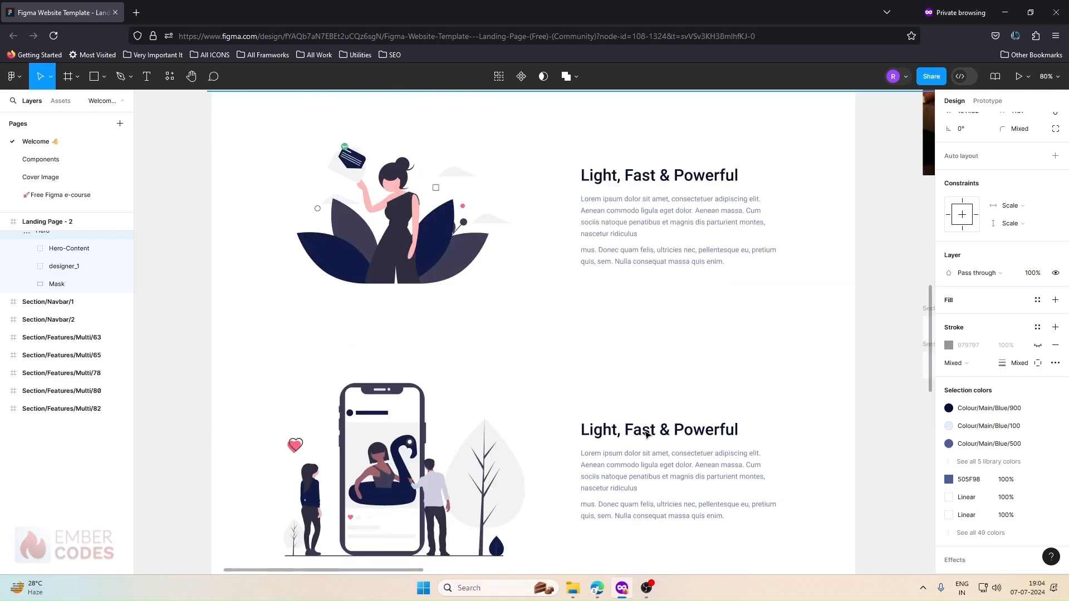
pyautogui.scroll(12, 647, 434)
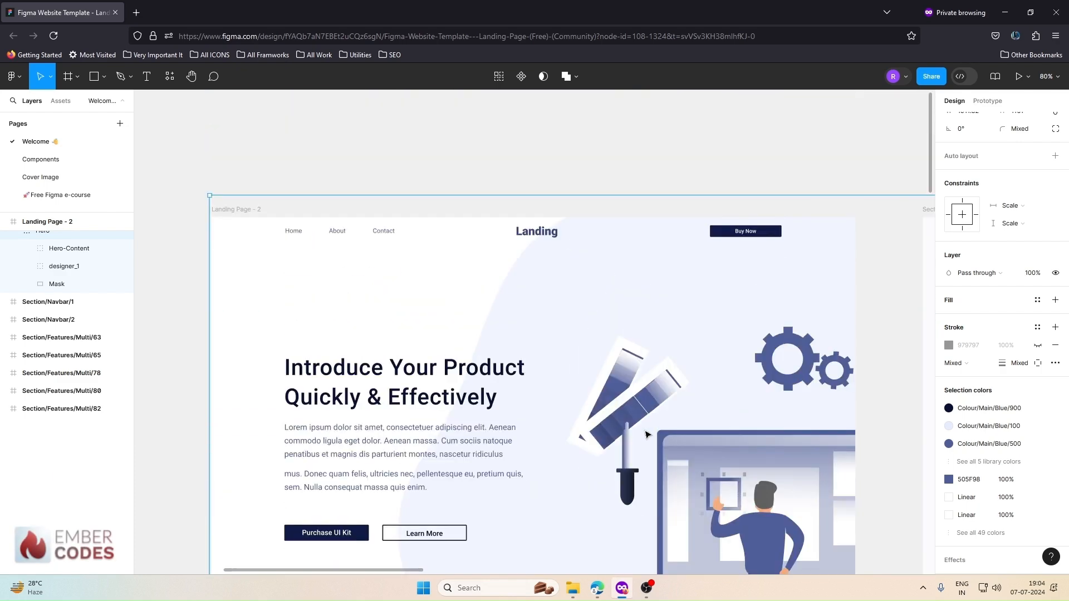
pyautogui.scroll(-2, 648, 435)
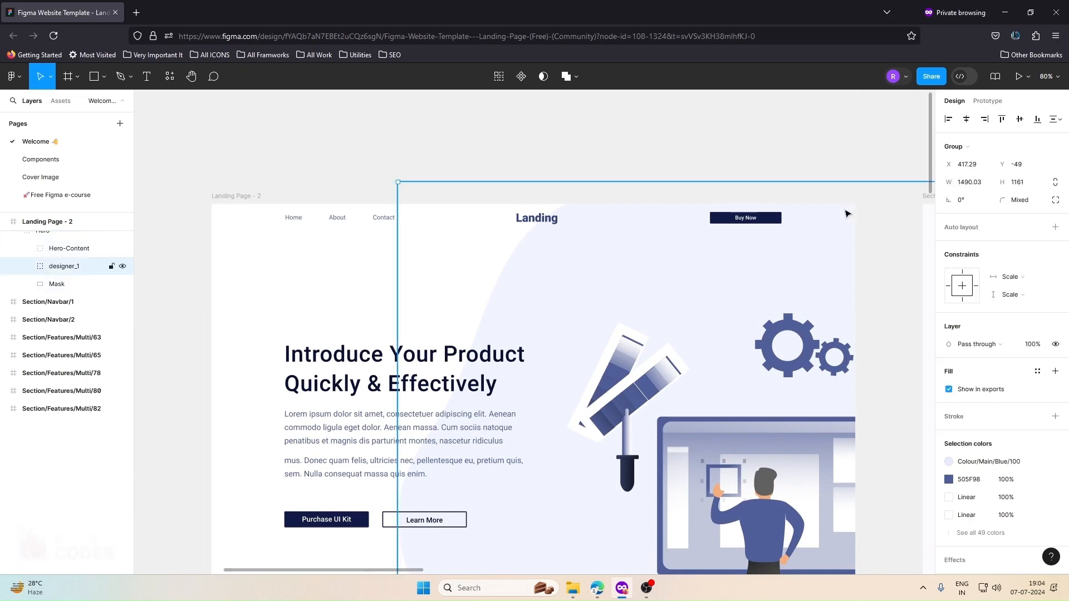
pyautogui.click(557, 181)
pyautogui.scroll(-5, 459, 232)
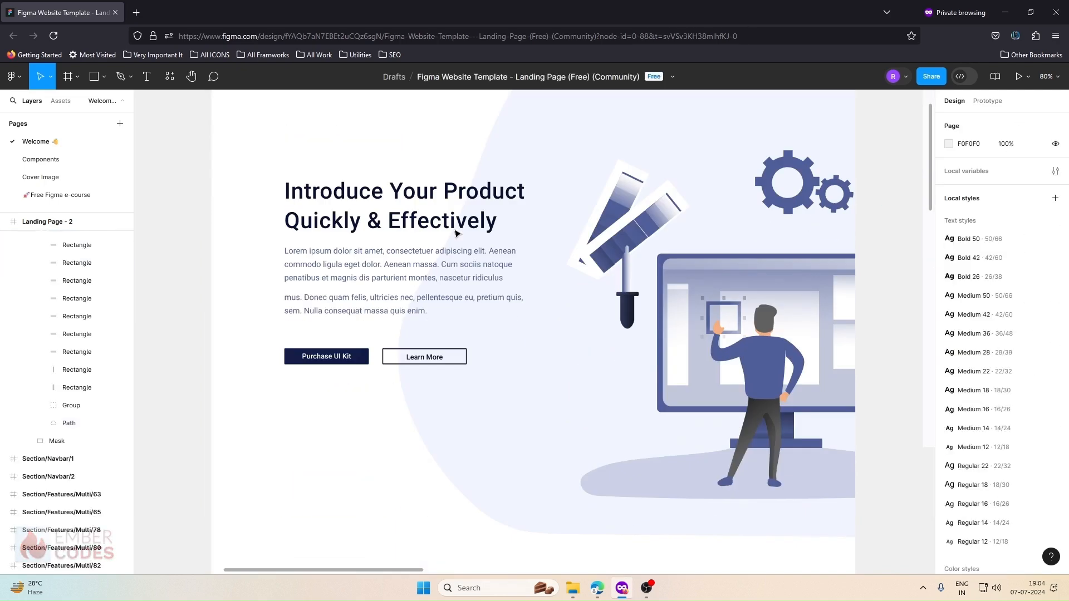
pyautogui.scroll(3, 456, 233)
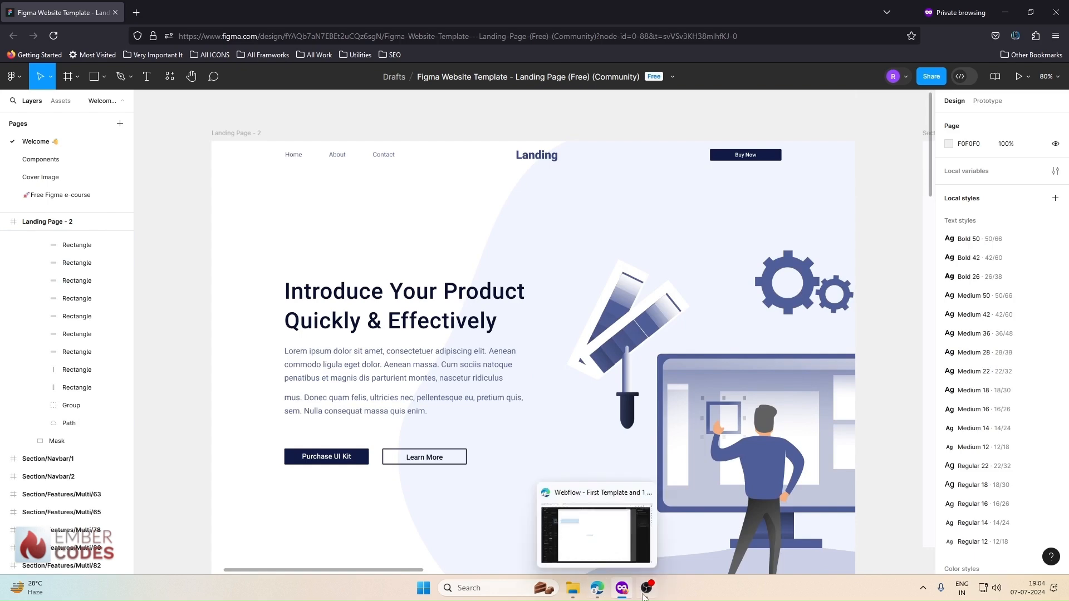
# Switch to the Webflow designer, dismiss the Quick Stack hint and select the page's Body element
pyautogui.click(597, 588)
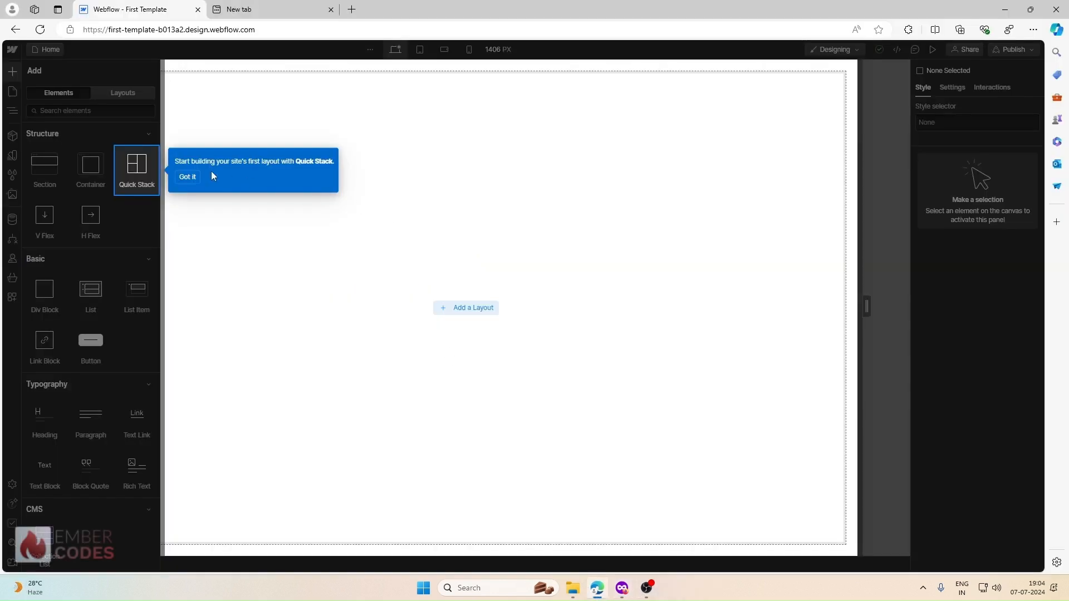
pyautogui.click(181, 177)
pyautogui.click(332, 196)
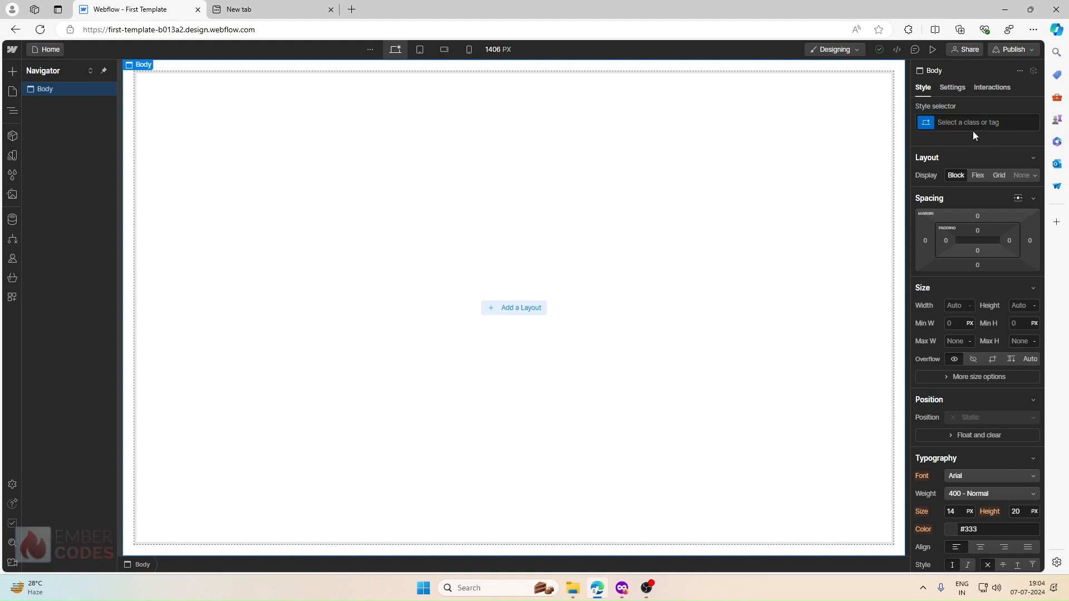
# Switch to Figma and inspect the text settings of the Contact link, the hero title and the Landing logo
pyautogui.click(622, 588)
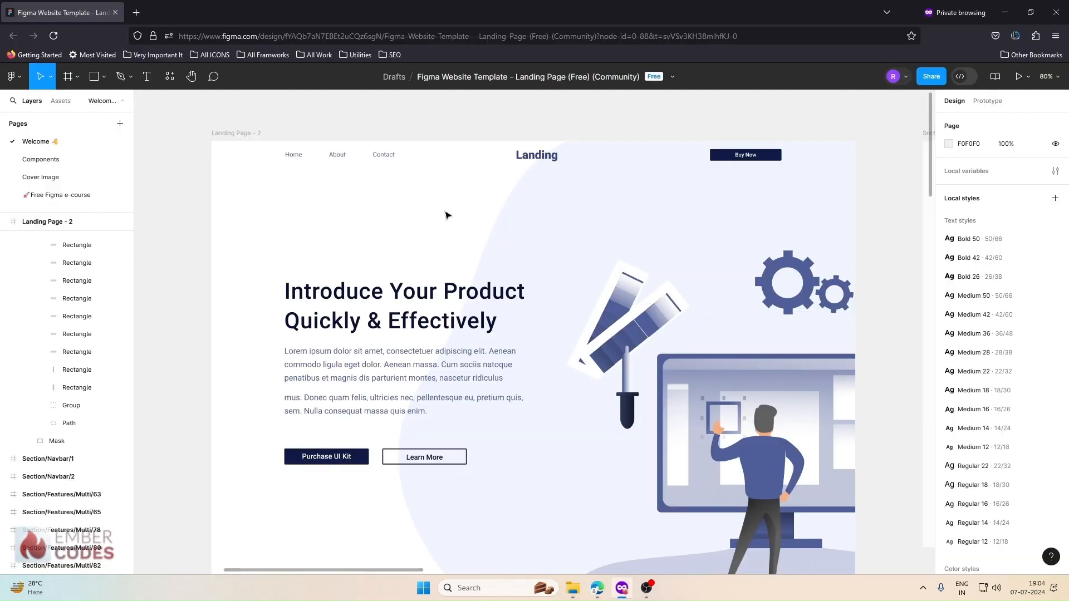
pyautogui.click(387, 160)
pyautogui.click(387, 160)
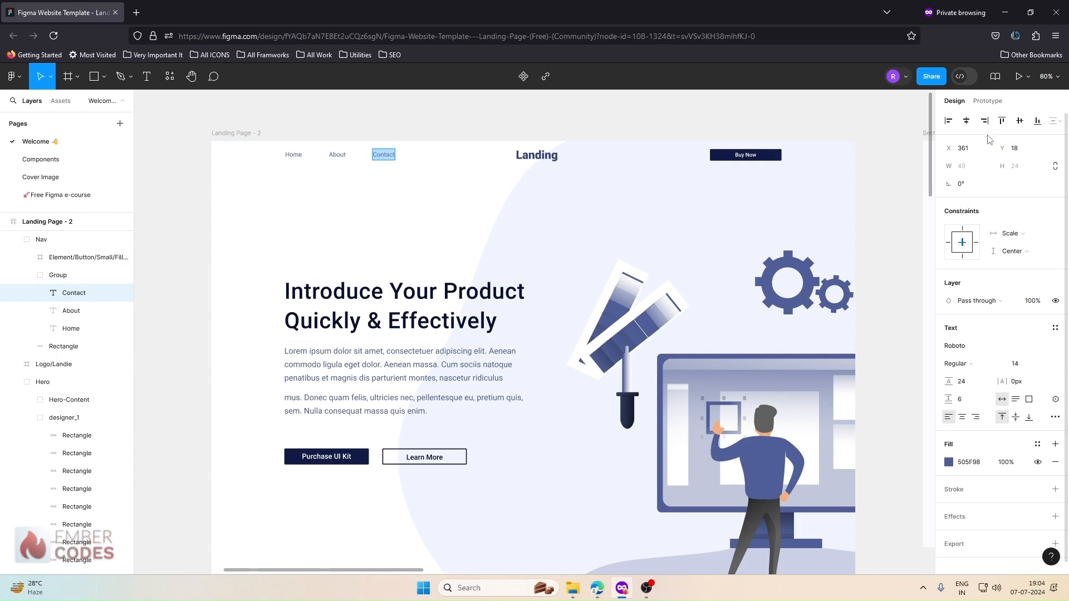
pyautogui.scroll(-1, 990, 167)
pyautogui.click(956, 336)
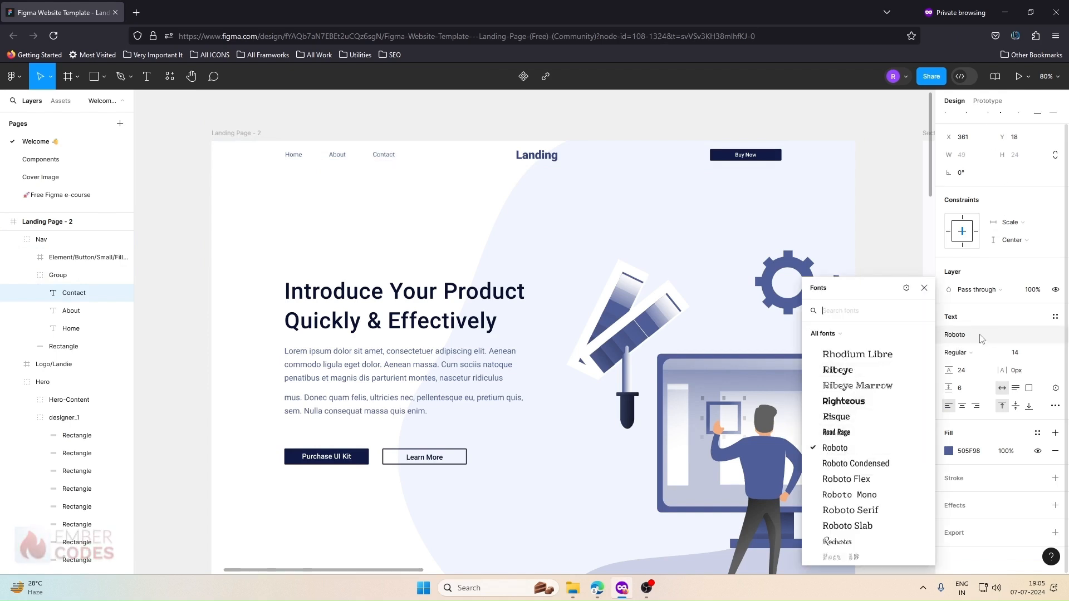
pyautogui.click(978, 338)
pyautogui.click(443, 321)
pyautogui.doubleClick(442, 321)
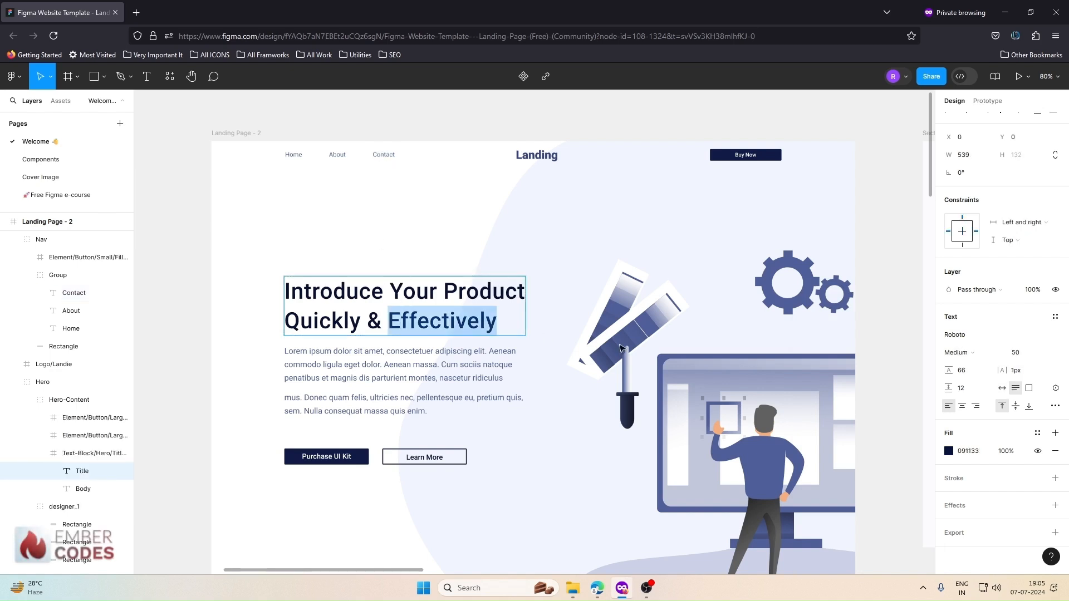
pyautogui.click(545, 150)
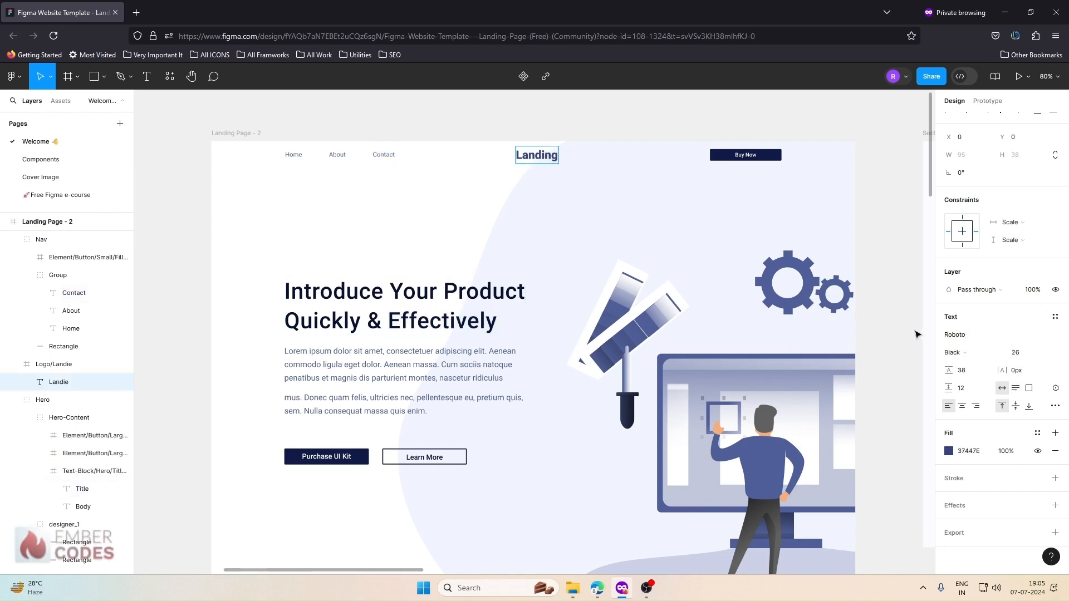
# Inspect the text settings of the Learn More button label and the first feature section's card titles and body text
pyautogui.click(421, 456)
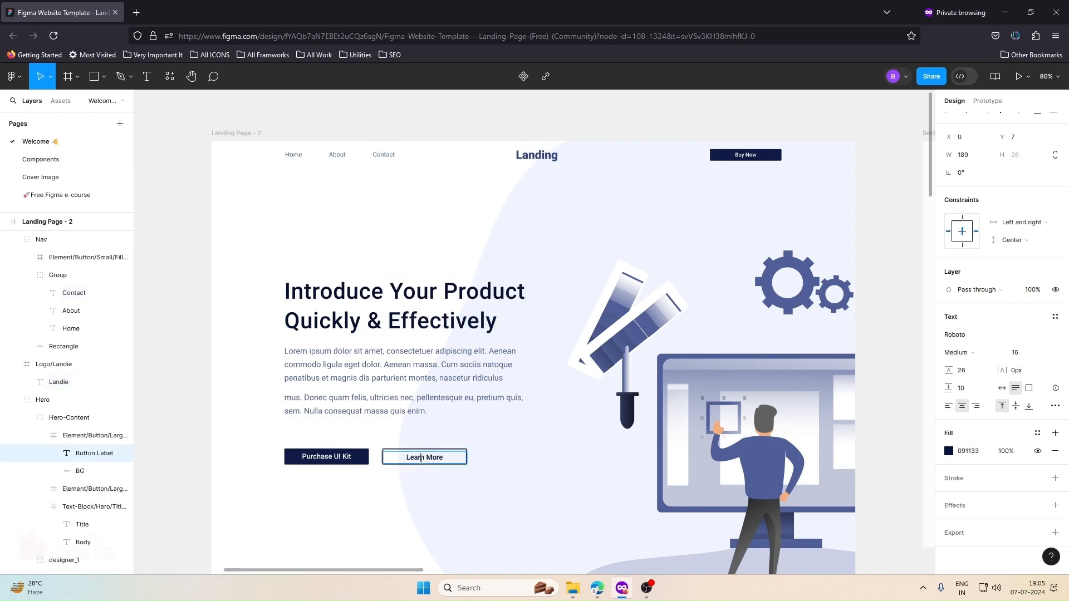
pyautogui.scroll(-10, 579, 426)
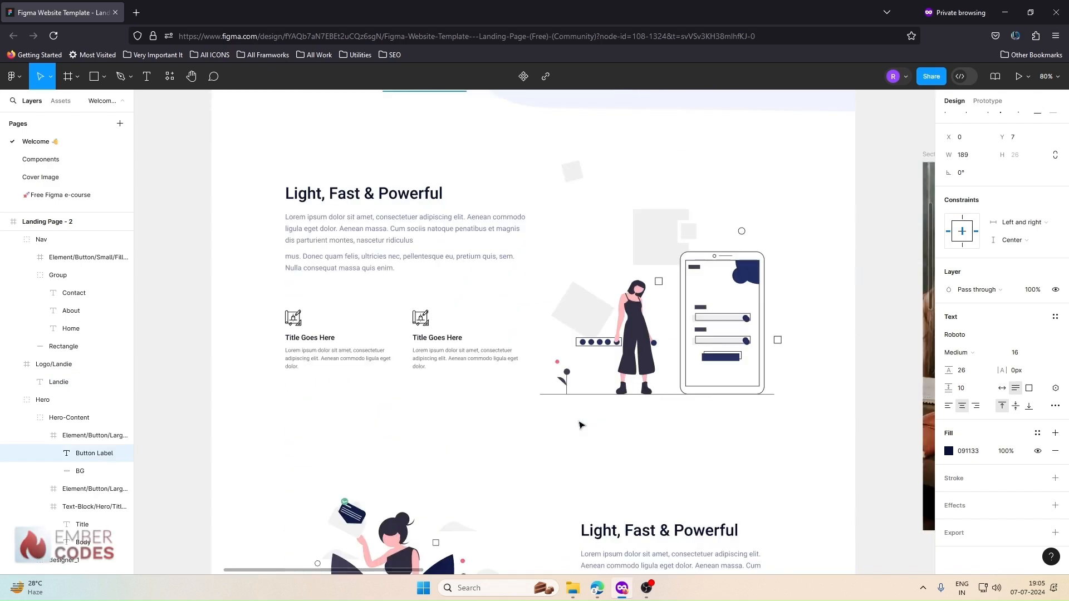
pyautogui.doubleClick(391, 225)
pyautogui.click(370, 338)
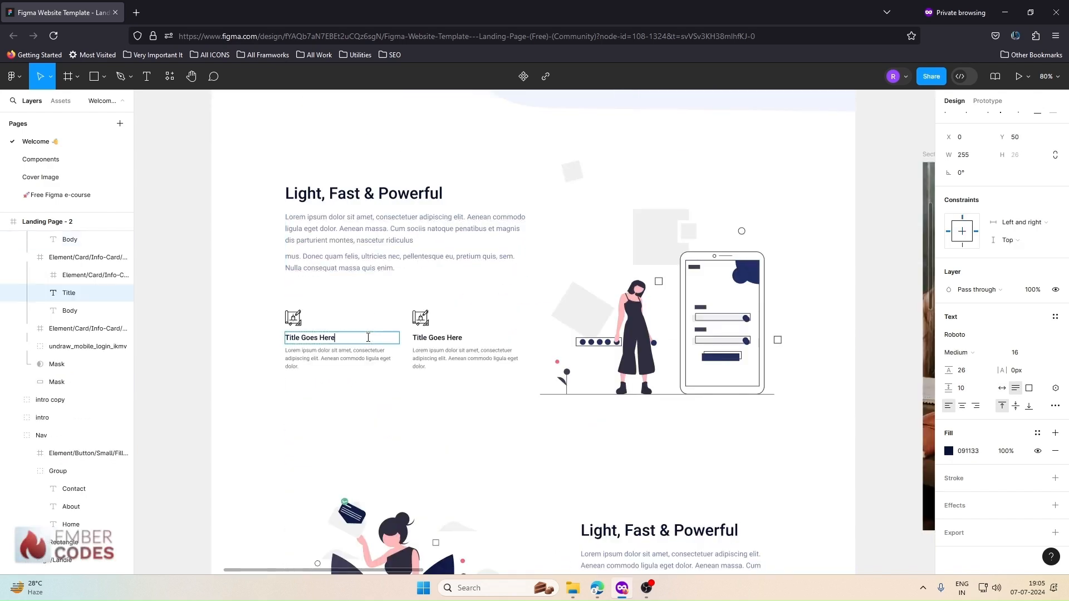
pyautogui.click(418, 341)
pyautogui.click(425, 356)
pyautogui.click(334, 359)
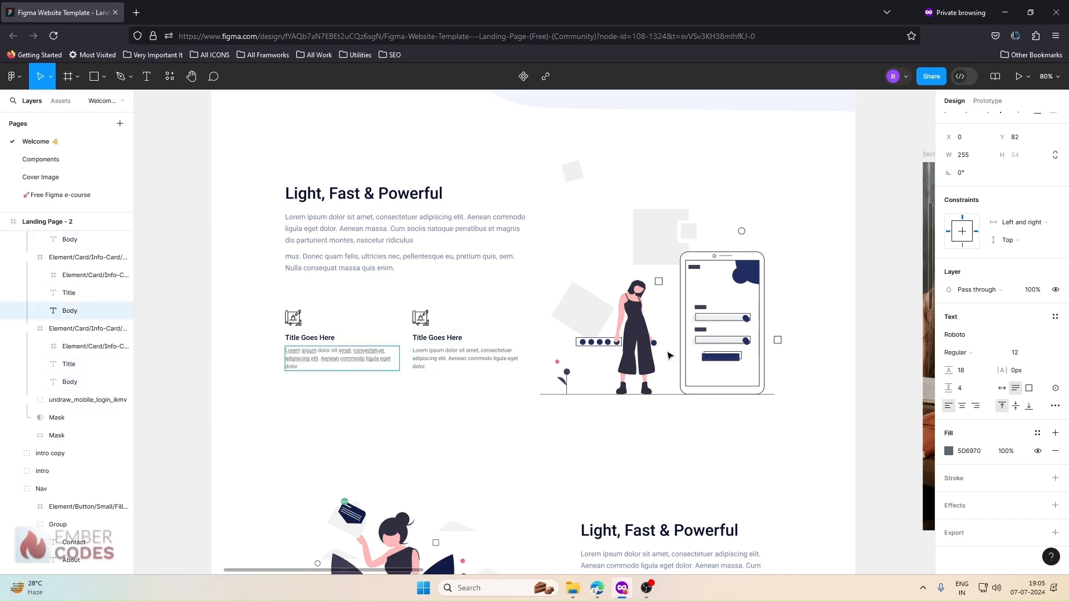
# Inspect the text settings of the body and title in the next two Light, Fast & Powerful sections
pyautogui.scroll(-3, 501, 361)
pyautogui.doubleClick(633, 368)
pyautogui.click(648, 408)
pyautogui.scroll(-9, 568, 394)
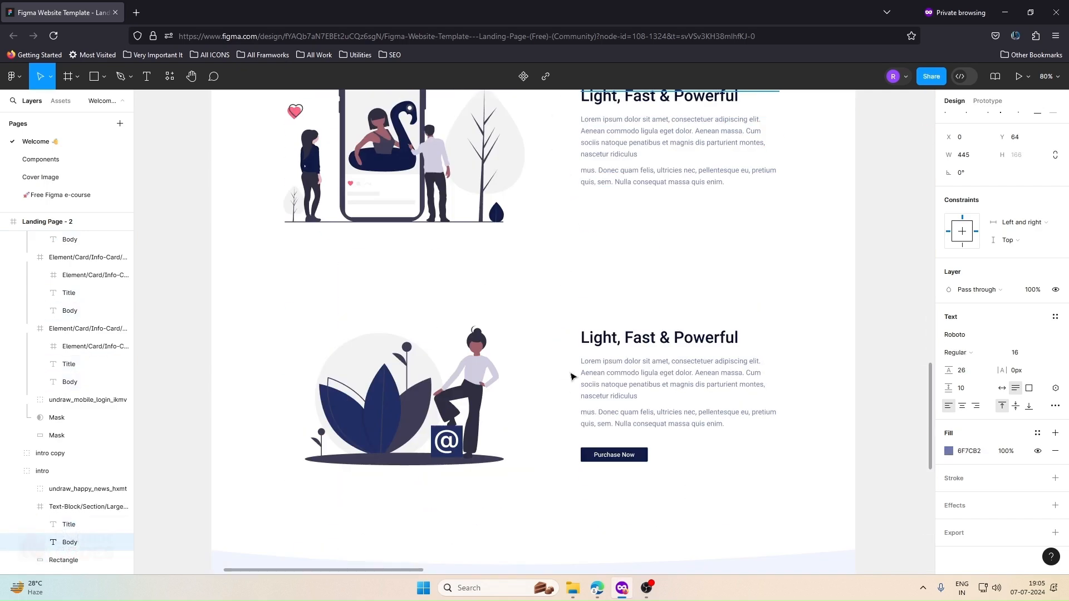
pyautogui.click(744, 136)
pyautogui.scroll(2, 677, 181)
pyautogui.click(678, 183)
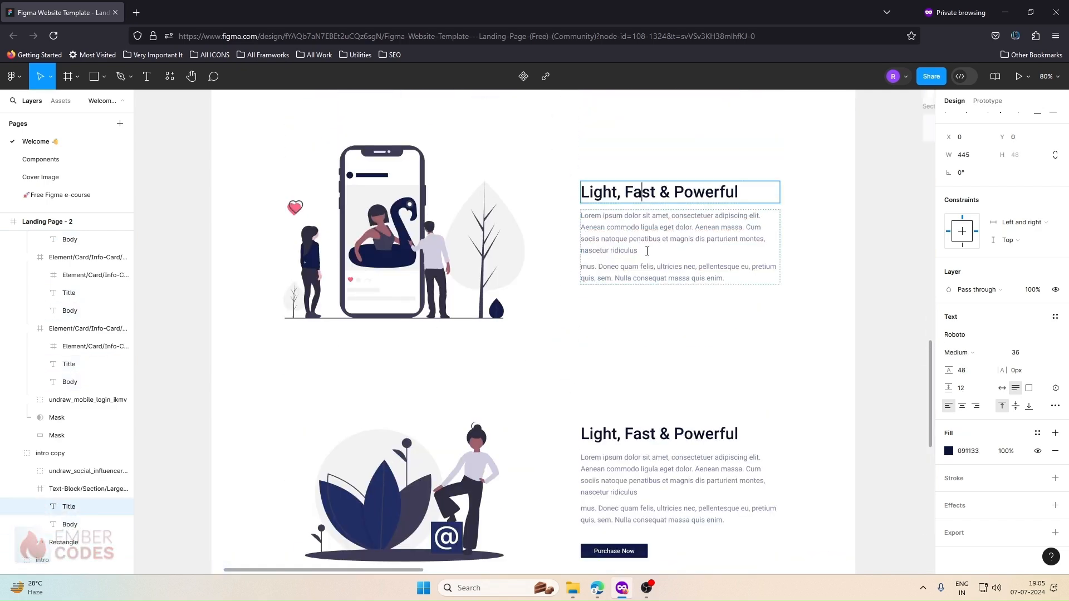
# Inspect the pricing section's heading, price and caption text settings and its Purchase Now button
pyautogui.scroll(-8, 647, 253)
pyautogui.click(598, 321)
pyautogui.click(557, 294)
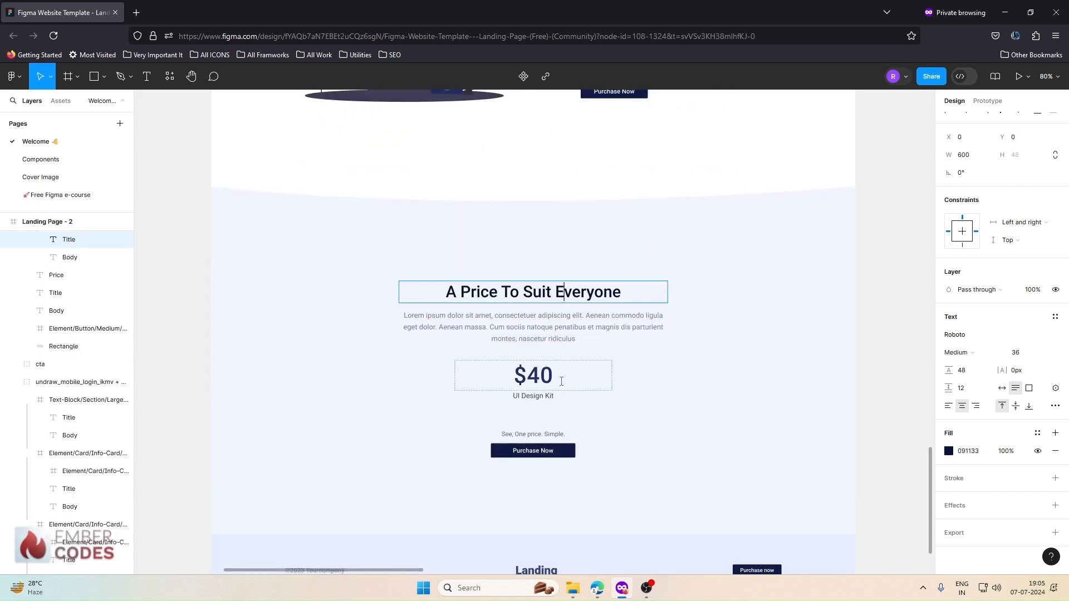
pyautogui.click(545, 378)
pyautogui.click(550, 435)
pyautogui.click(551, 450)
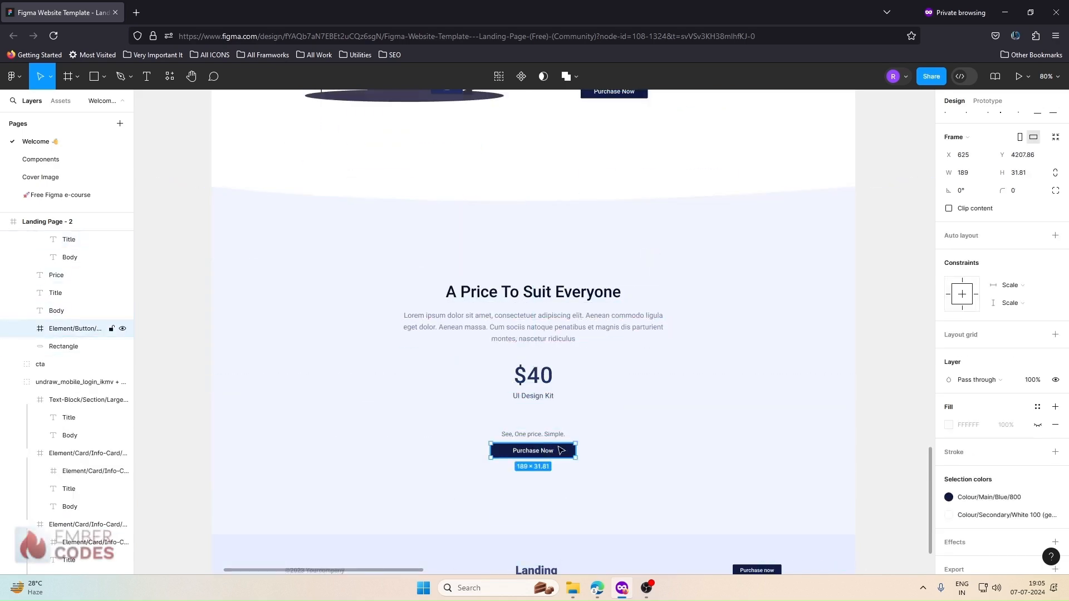
# Inspect the footer's Landing logo and the footer group's properties, and return to the hero section
pyautogui.scroll(-4, 556, 420)
pyautogui.click(535, 341)
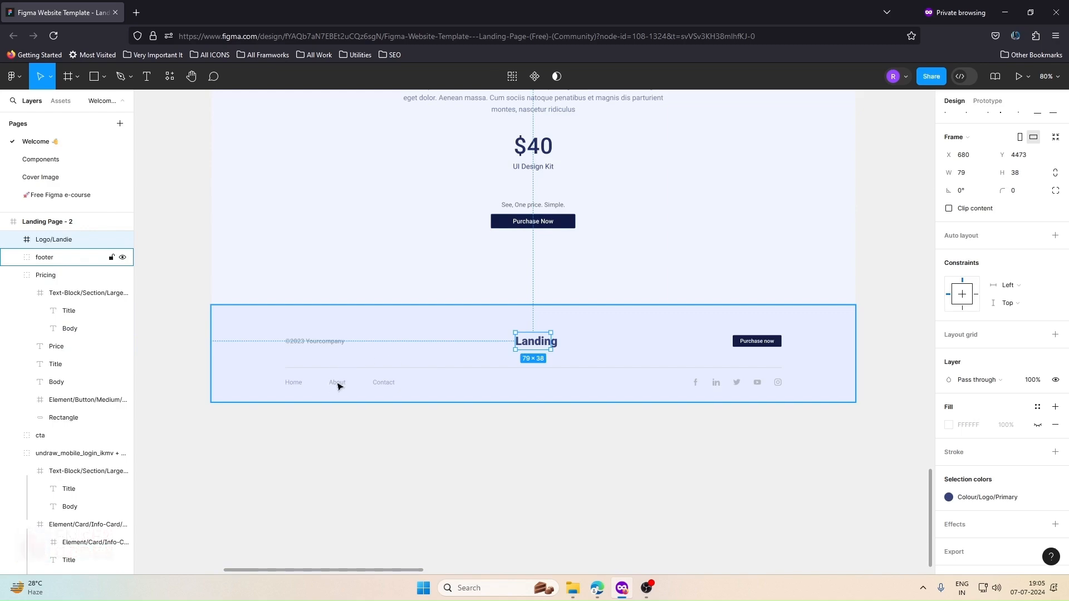
pyautogui.click(317, 347)
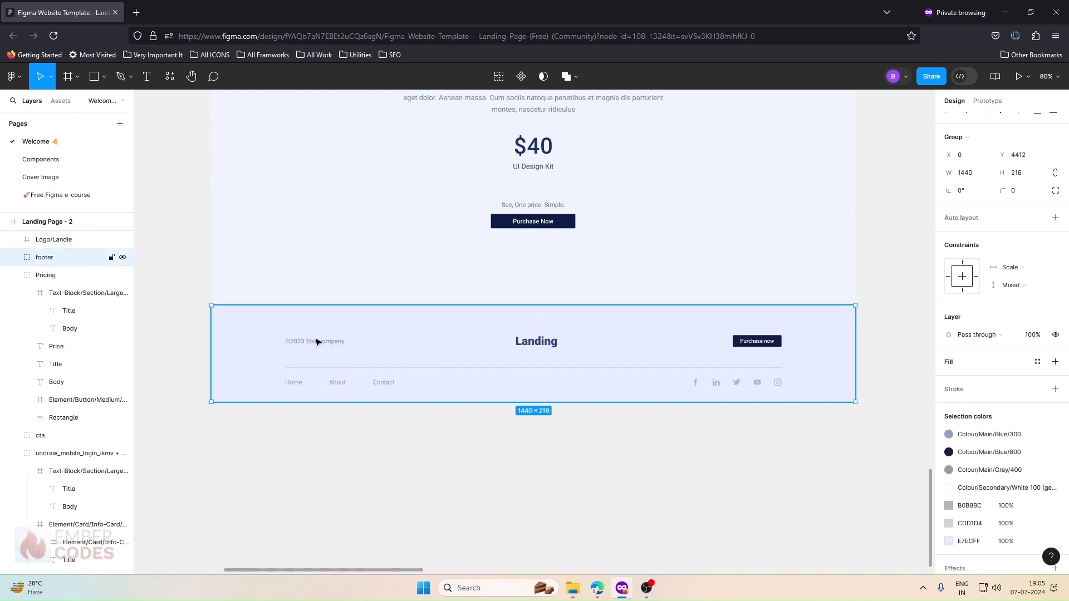
pyautogui.scroll(12, 687, 335)
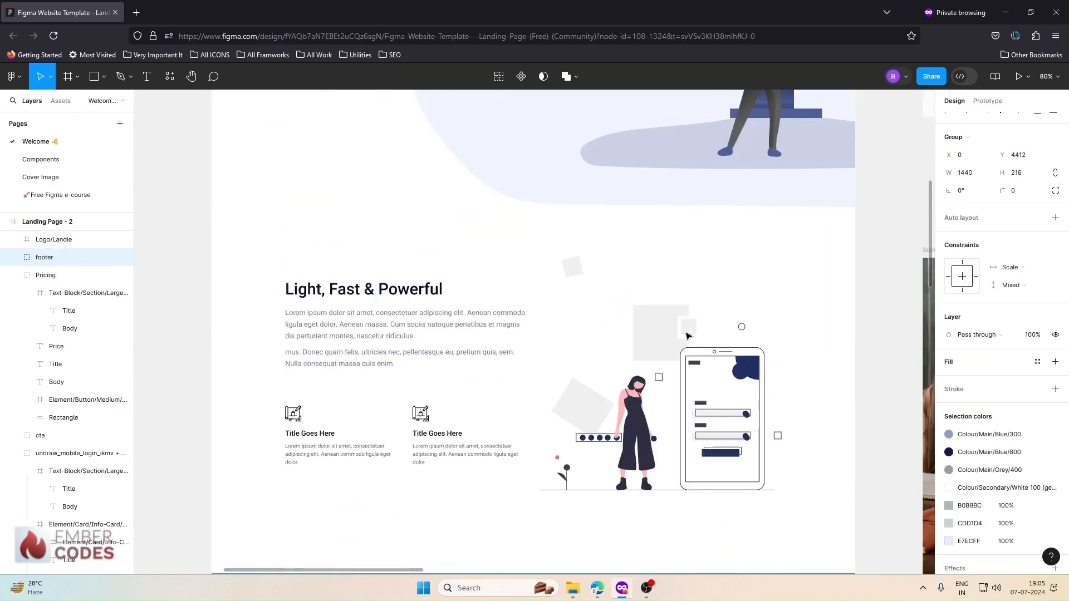
pyautogui.scroll(8, 687, 335)
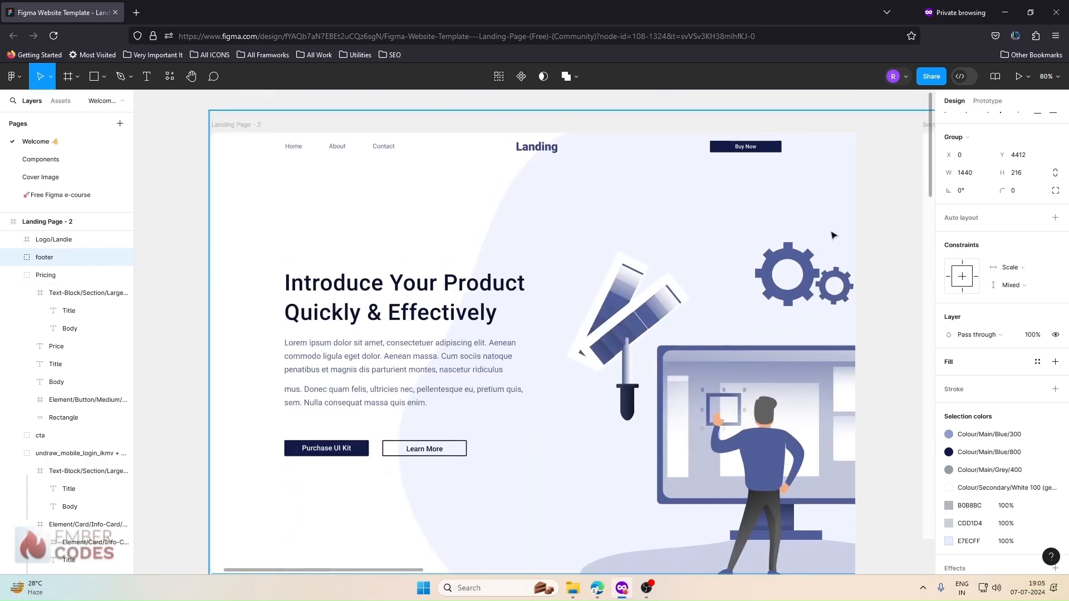
# Switch to the Webflow designer, target the Body (All Pages) tag and set its font size to 16 px
pyautogui.click(598, 588)
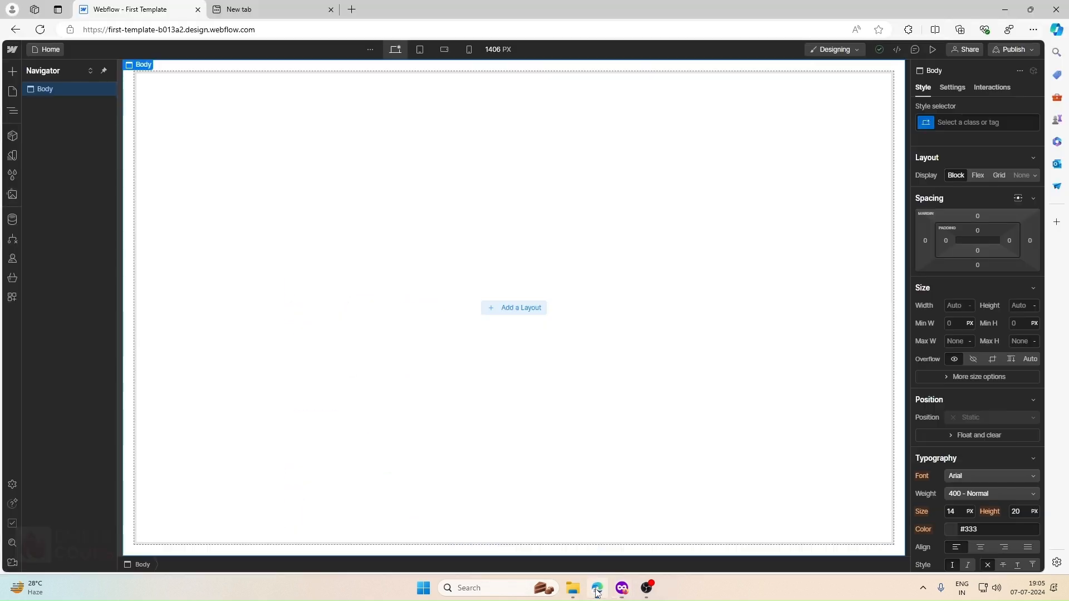
pyautogui.click(980, 122)
pyautogui.click(979, 186)
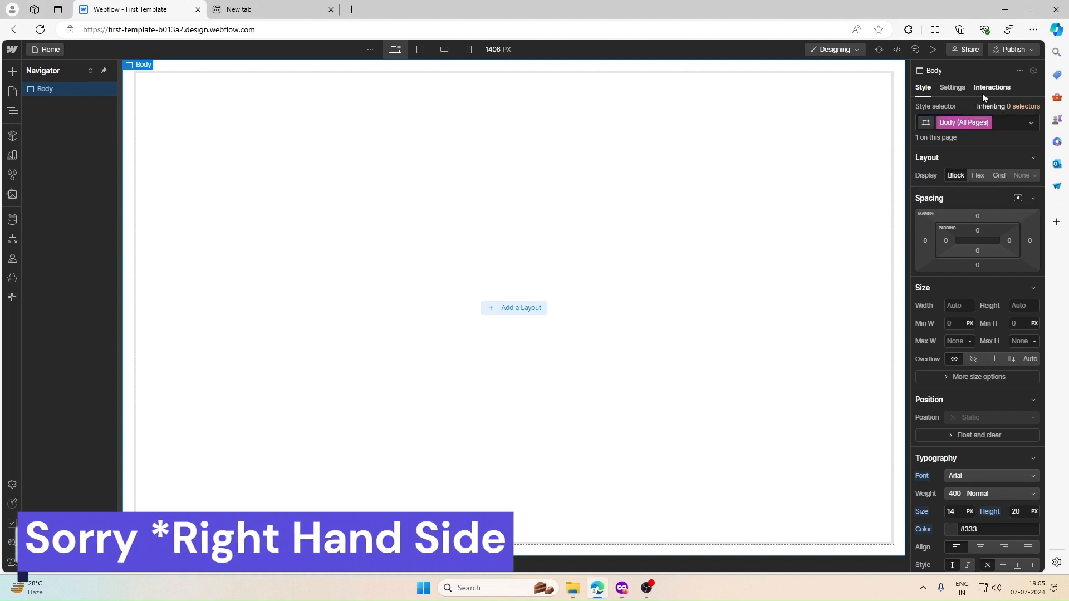
pyautogui.scroll(-3, 993, 393)
pyautogui.click(961, 401)
pyautogui.press('Up')
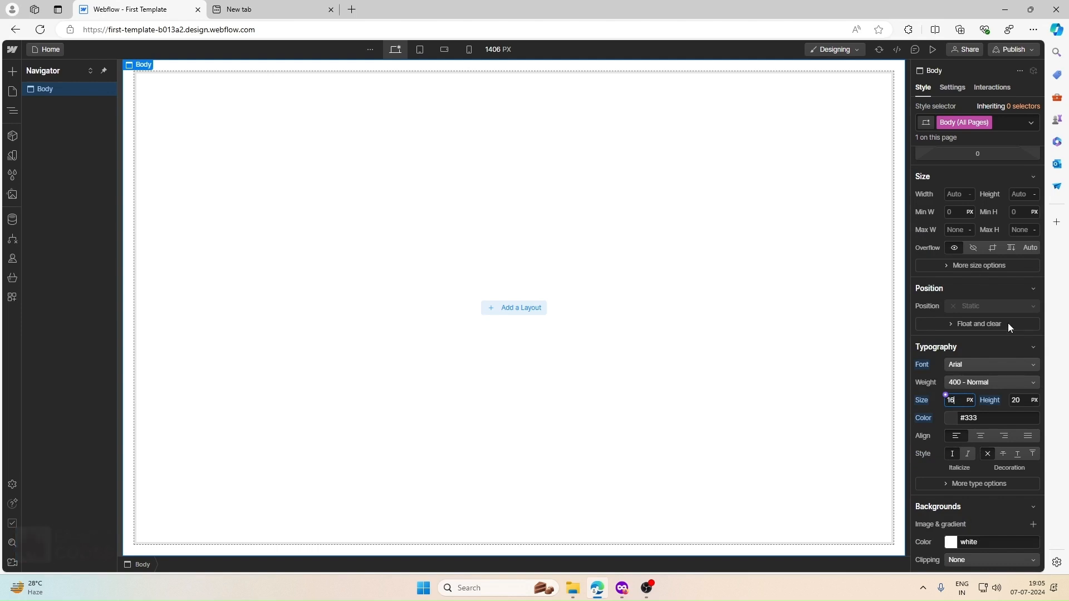
pyautogui.scroll(3, 959, 353)
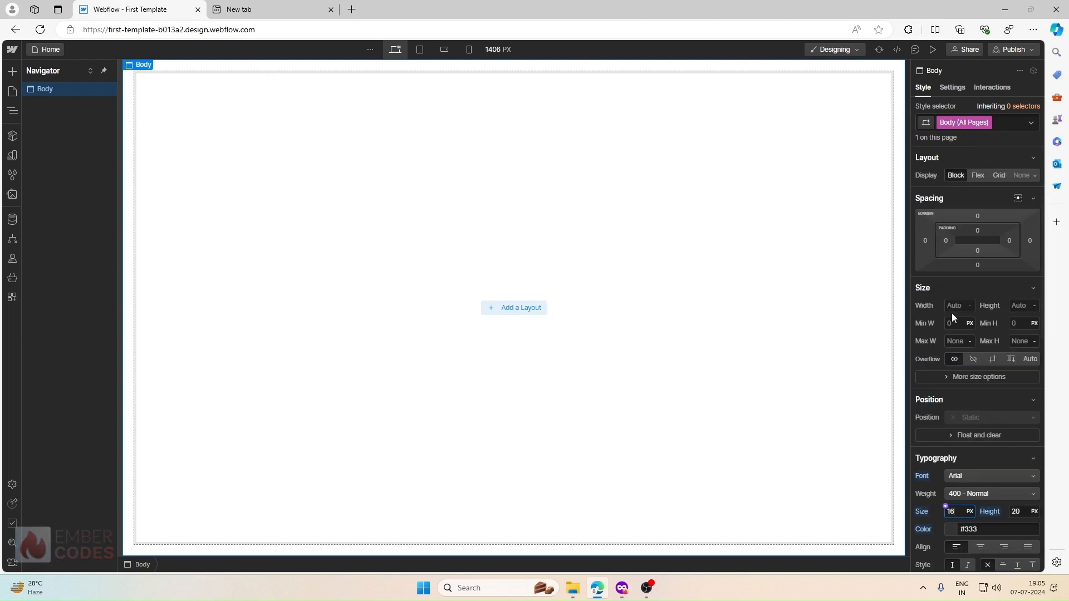
# Open the site's font settings page through the option to add fonts to the Body typography
pyautogui.scroll(-5, 951, 313)
pyautogui.click(978, 253)
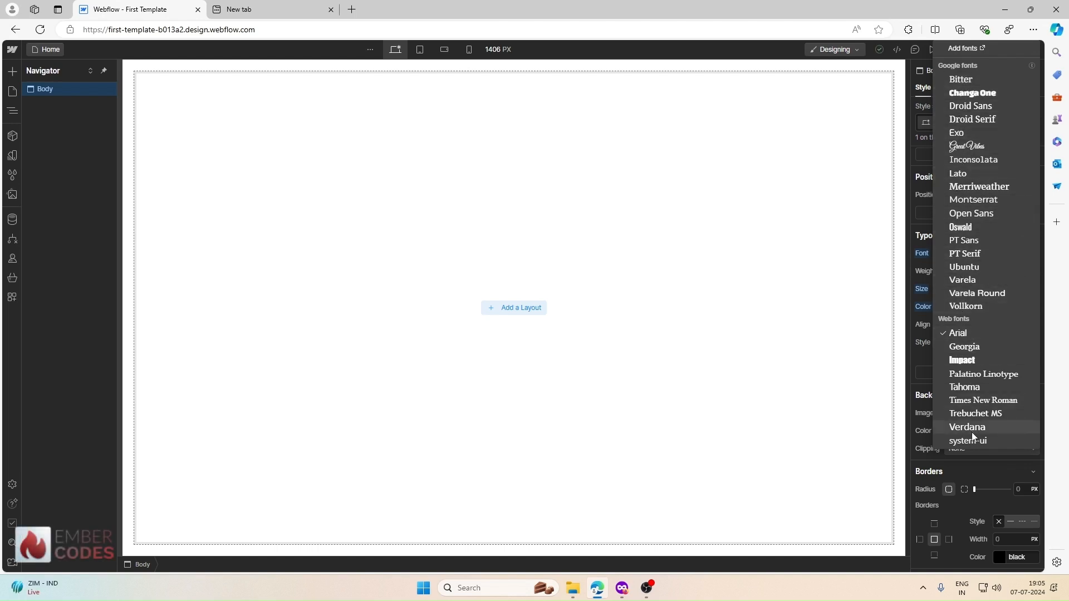
pyautogui.click(968, 47)
pyautogui.scroll(4, 968, 299)
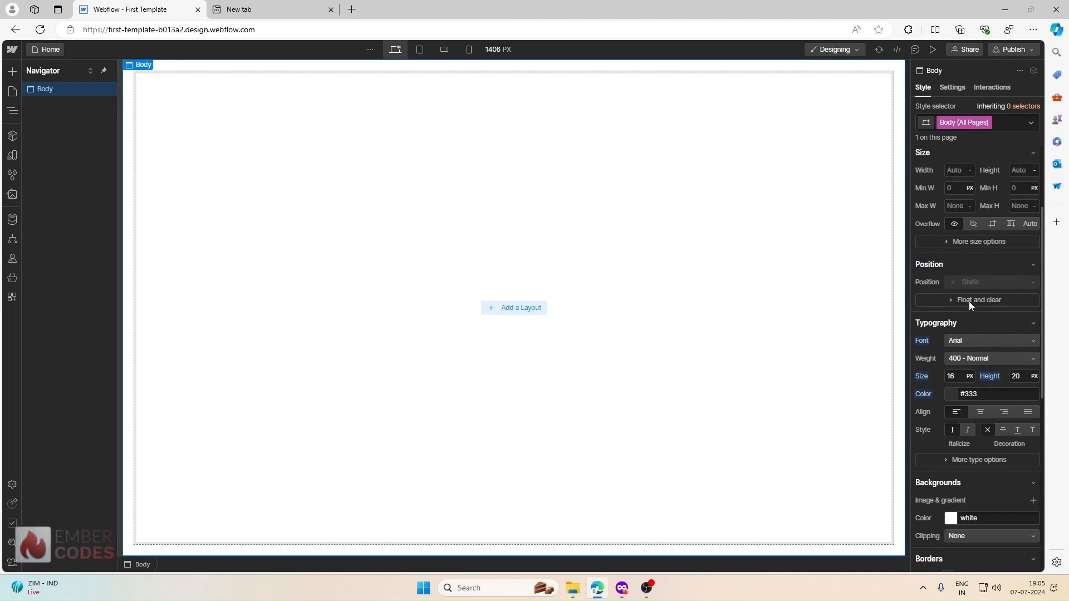
pyautogui.click(964, 477)
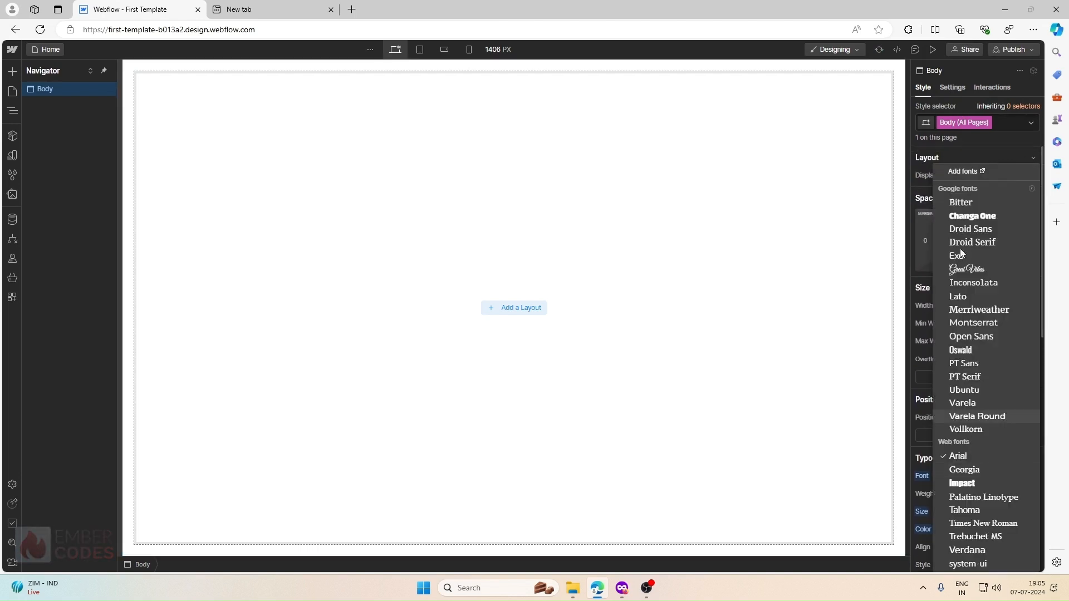
pyautogui.click(958, 166)
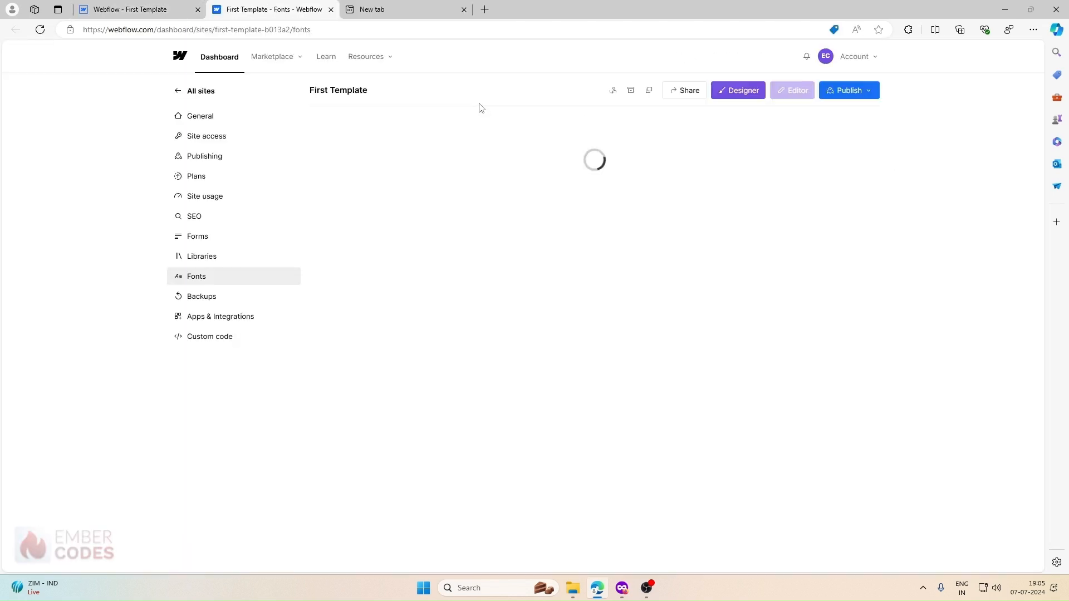
# Choose the Roboto Google font and include its 500 and 700 variants alongside Regular
pyautogui.click(388, 251)
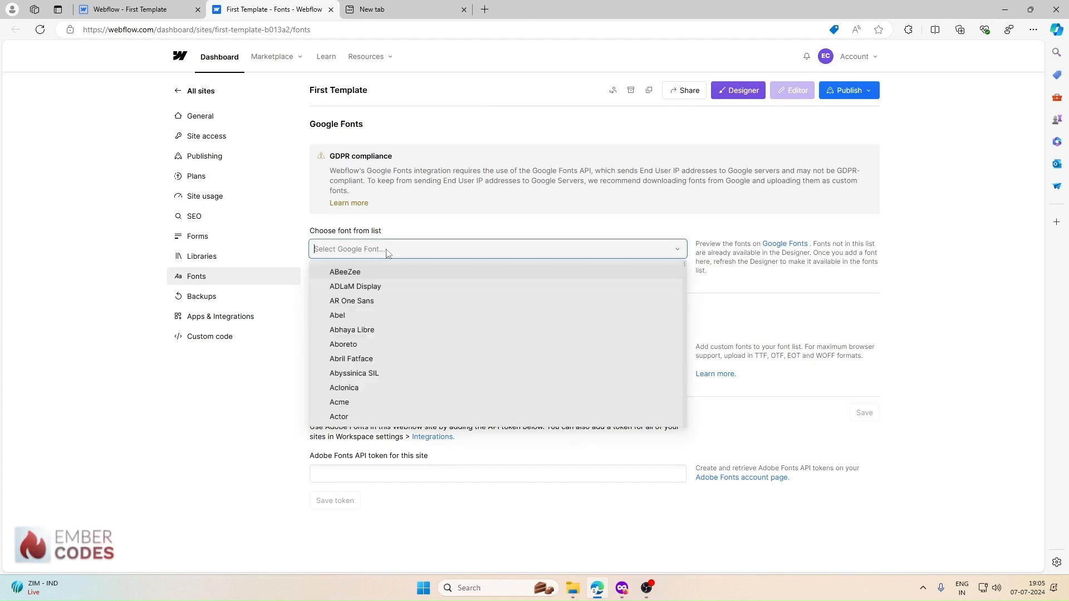
pyautogui.write('robo')
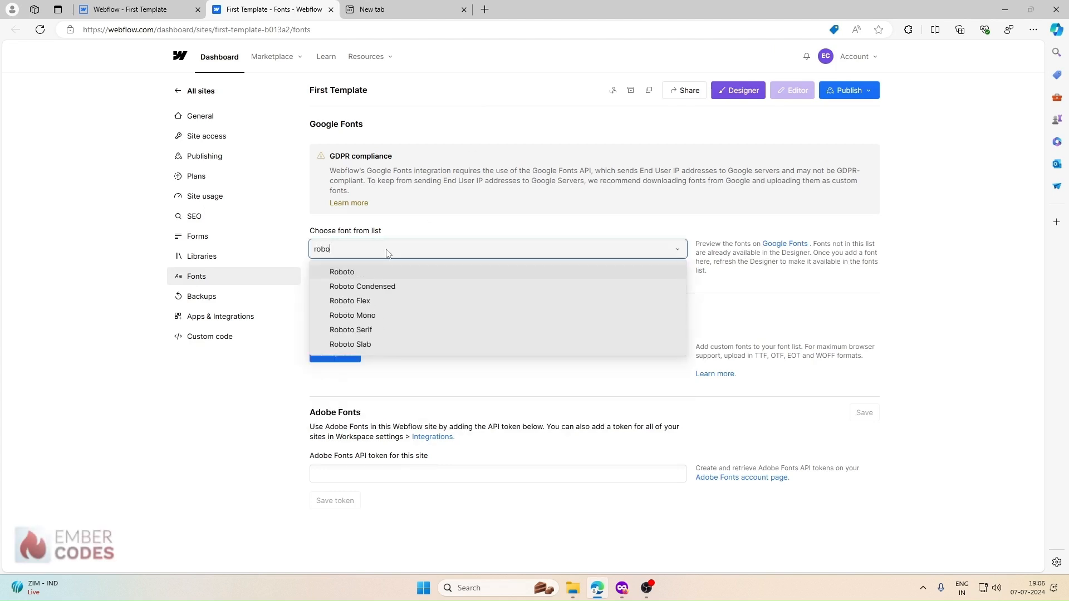
pyautogui.click(365, 272)
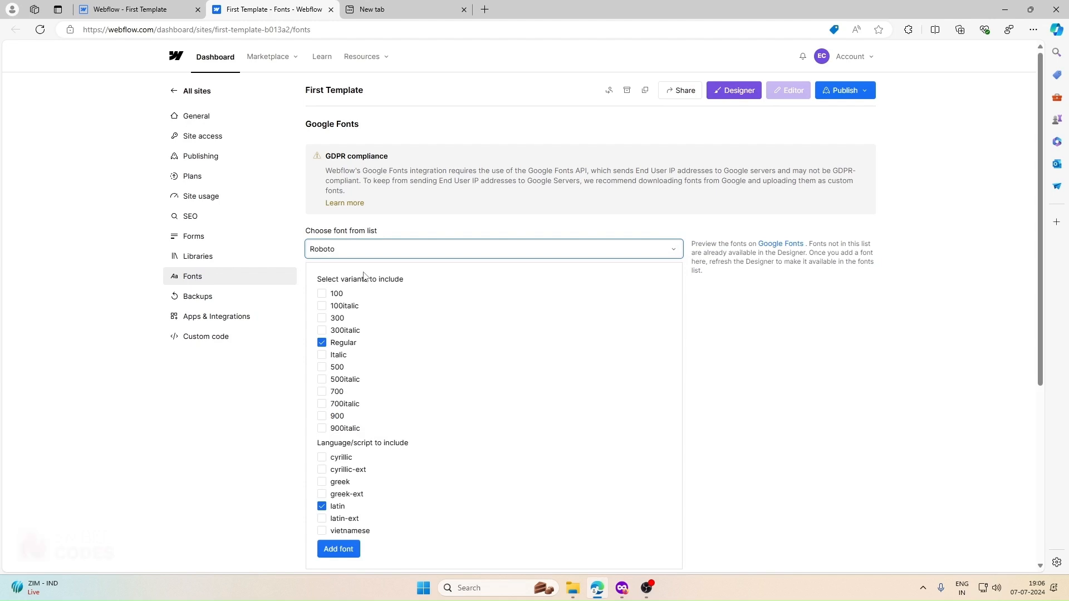
pyautogui.click(322, 368)
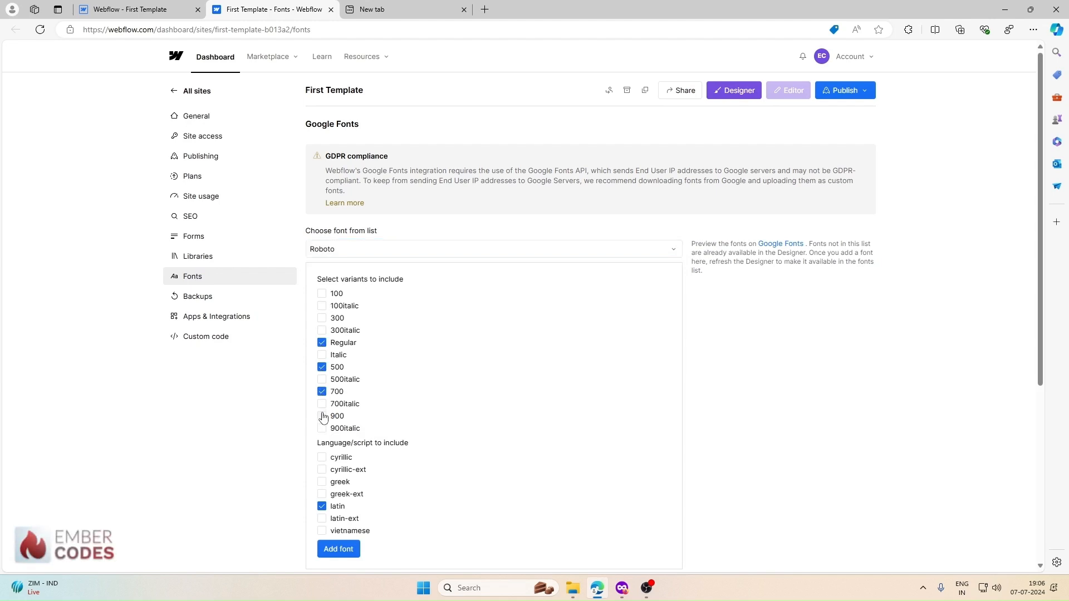
pyautogui.scroll(-2, 426, 422)
# Switch to Figma and check the font weight of the second feature card's body text, then scan the rest of the page
pyautogui.click(622, 588)
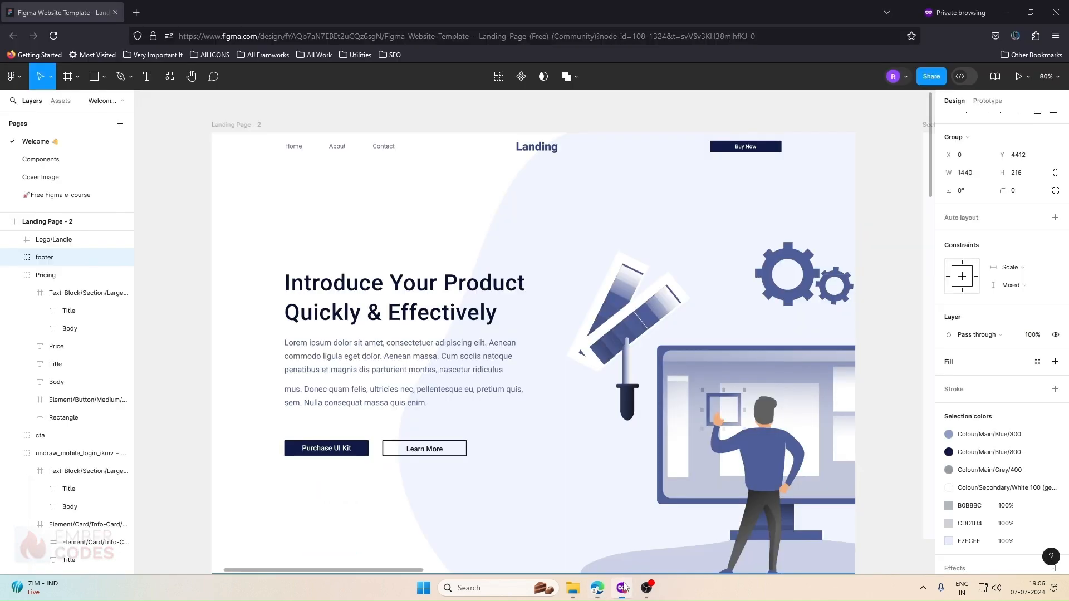
pyautogui.click(406, 393)
pyautogui.scroll(-3, 544, 366)
pyautogui.scroll(-5, 543, 366)
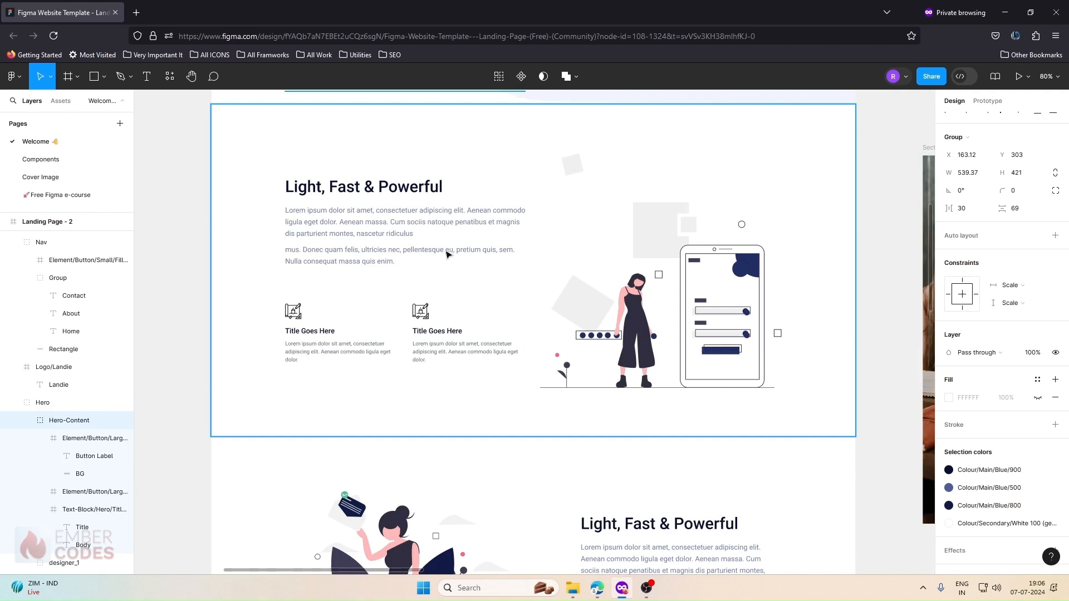
pyautogui.click(449, 345)
pyautogui.doubleClick(448, 345)
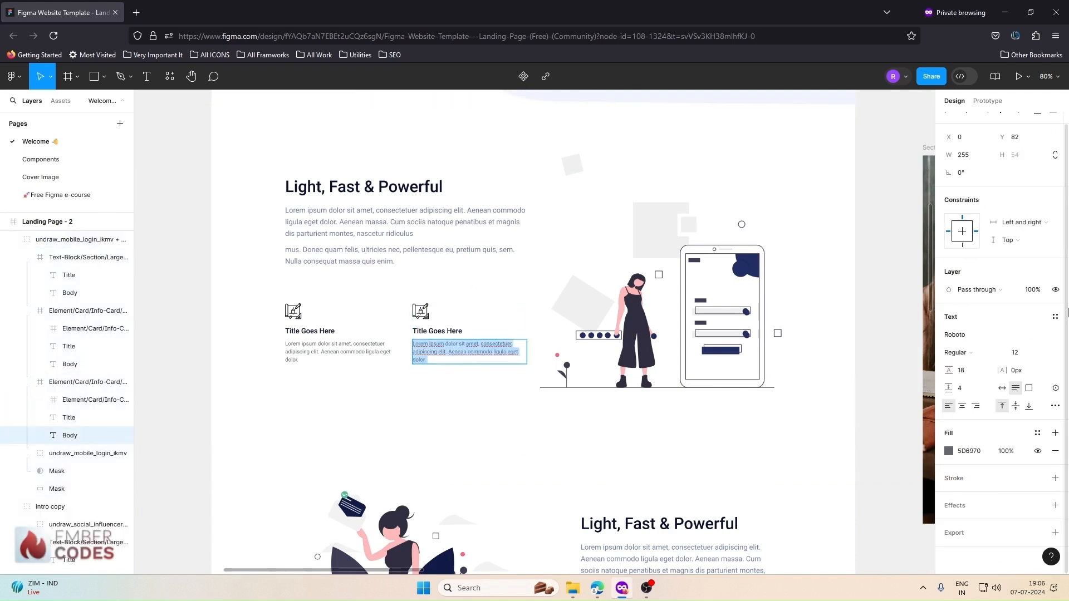
pyautogui.click(975, 358)
pyautogui.press('Escape')
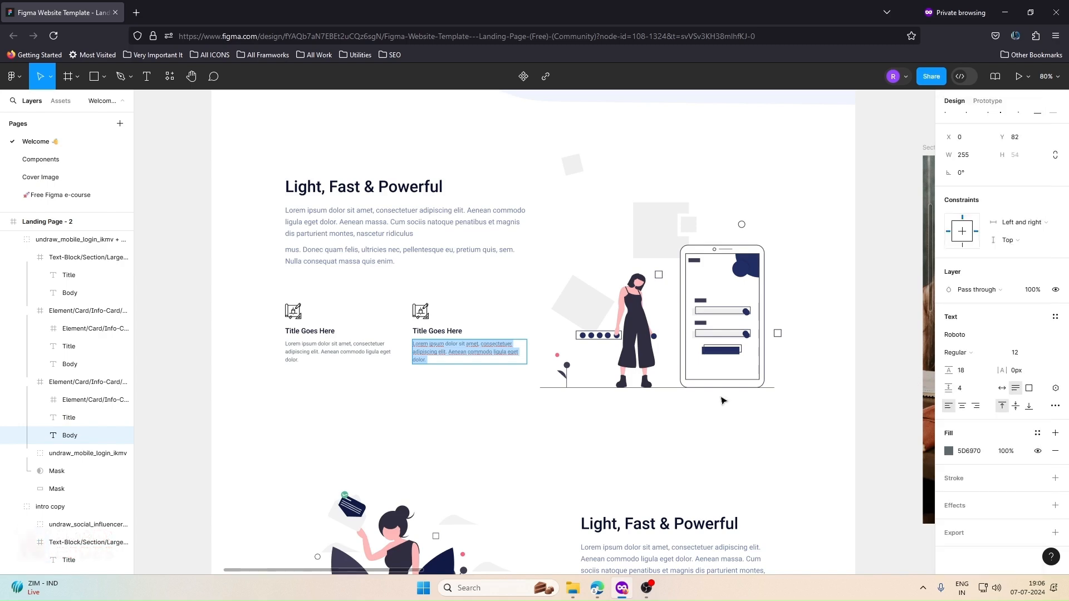
pyautogui.scroll(-3, 602, 399)
pyautogui.scroll(-6, 602, 399)
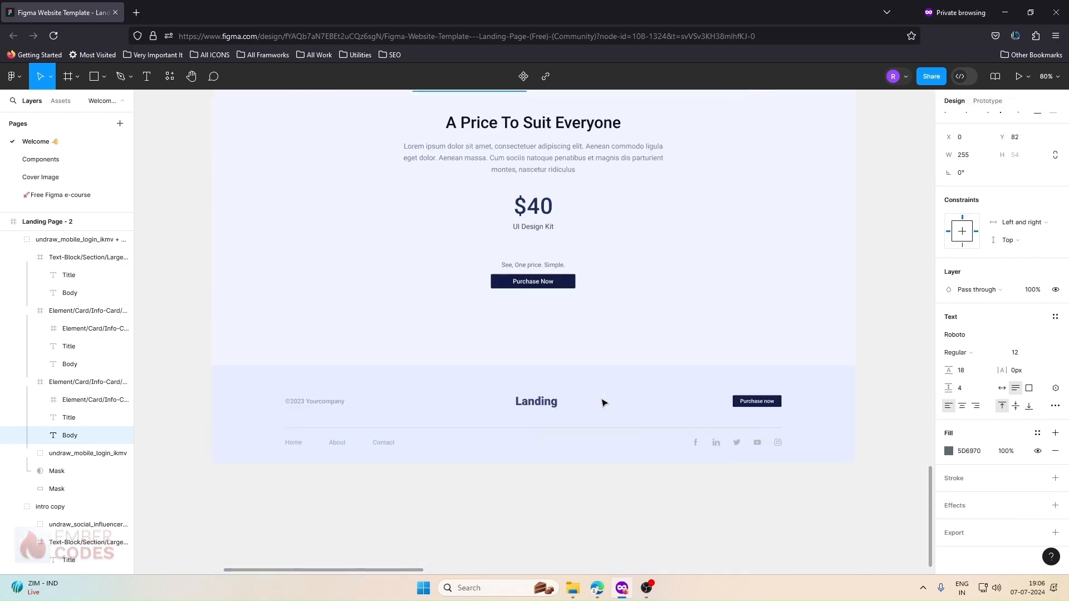
pyautogui.scroll(15, 684, 374)
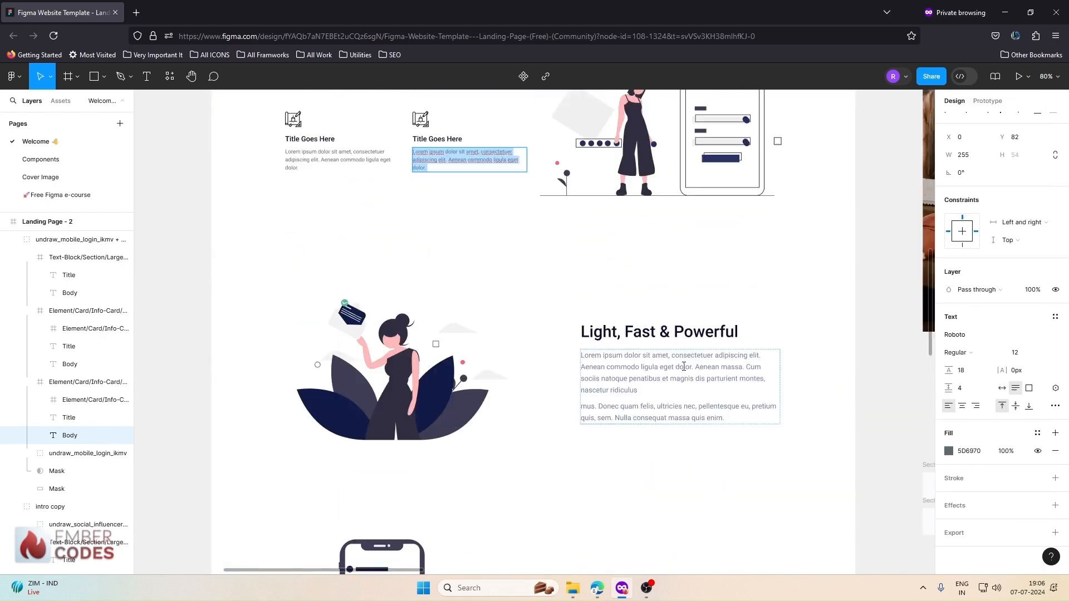
pyautogui.scroll(3, 684, 370)
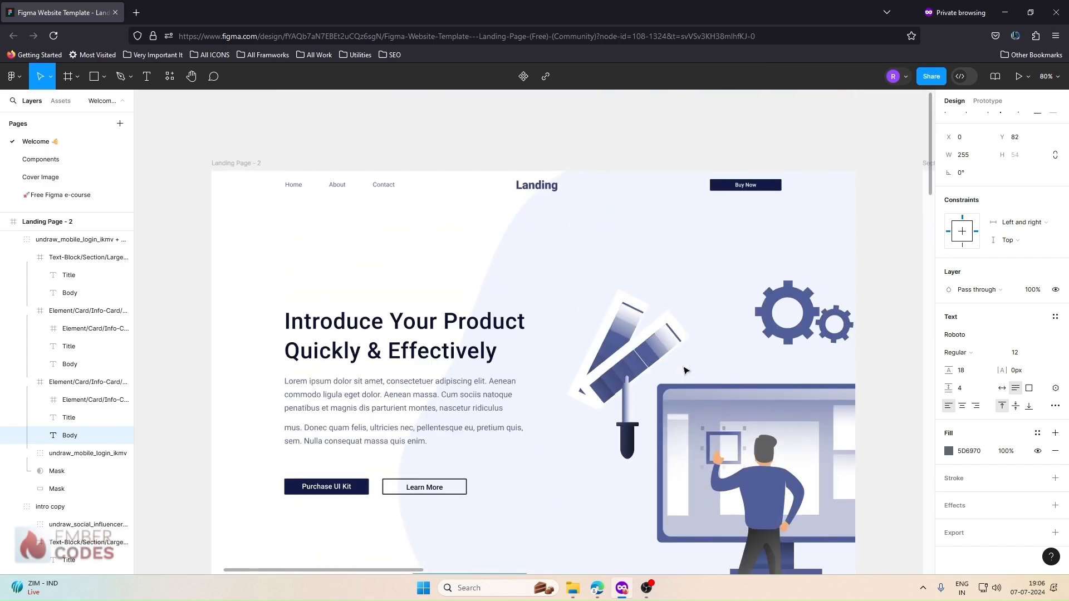
# Return to Webflow, add Roboto with variants 300, regular, 500 and 700, and reload the designer without the font settings page
pyautogui.click(1006, 20)
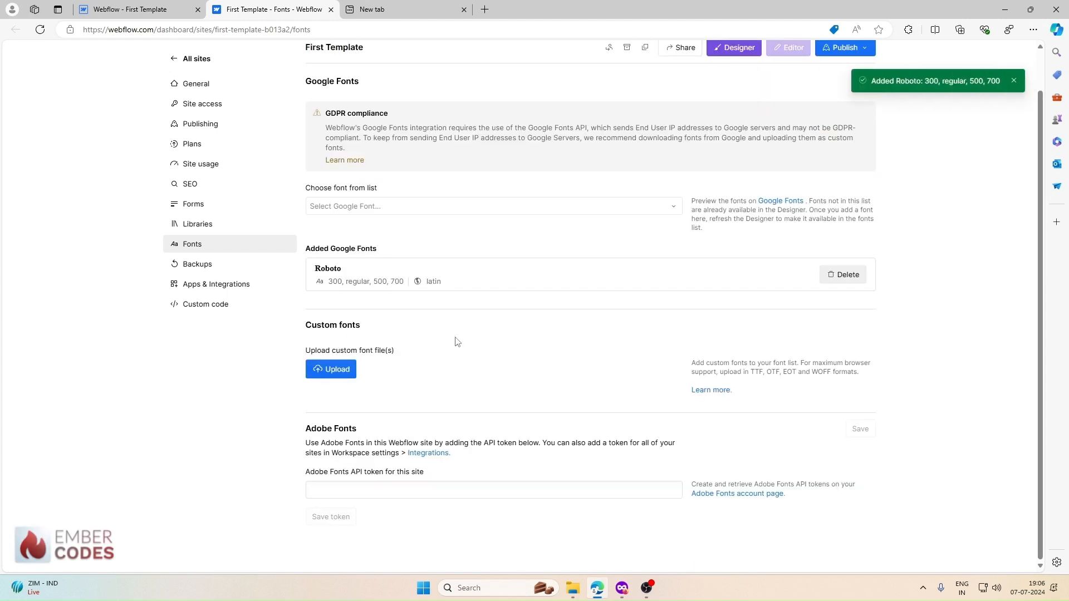
pyautogui.scroll(1, 525, 246)
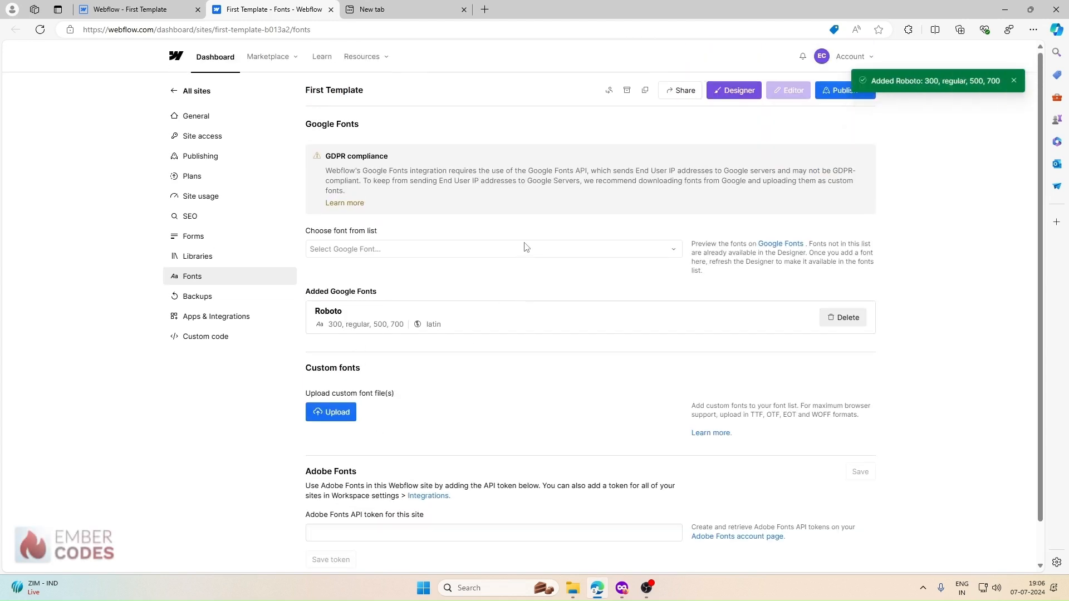
pyautogui.click(330, 9)
pyautogui.click(38, 30)
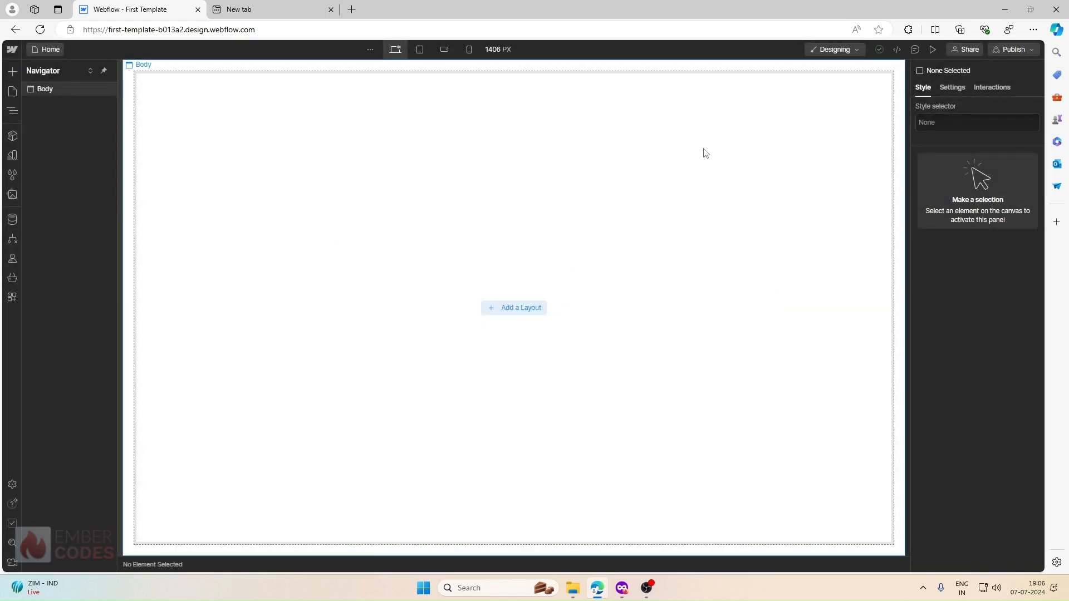
# Select the page body, target the Body (All Pages) tag, and set its typography font to Roboto
pyautogui.click(704, 153)
pyautogui.click(953, 122)
pyautogui.click(952, 183)
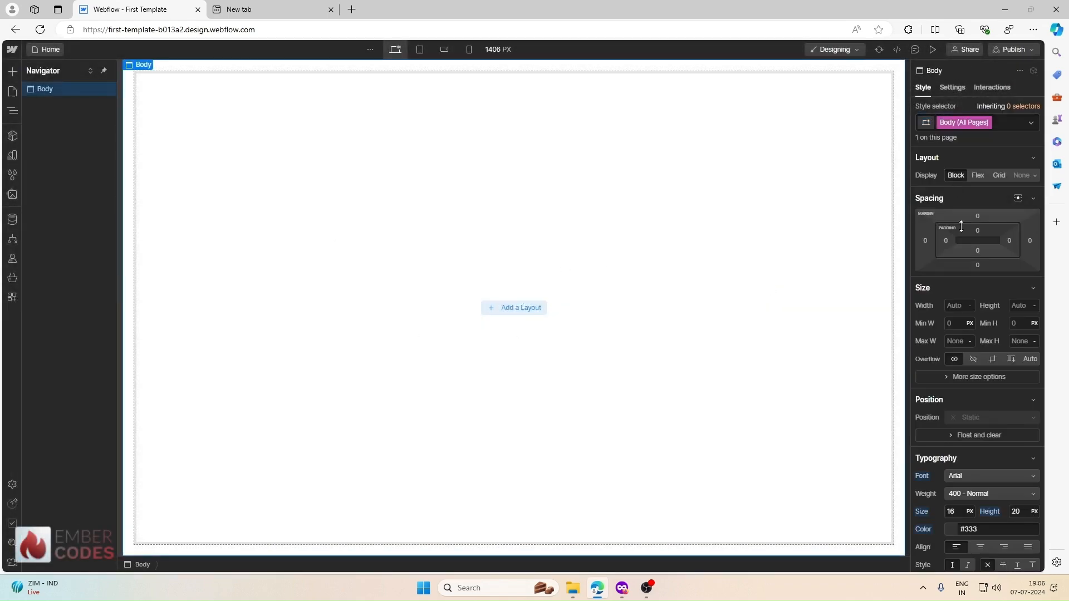
pyautogui.scroll(-4, 971, 275)
pyautogui.click(978, 254)
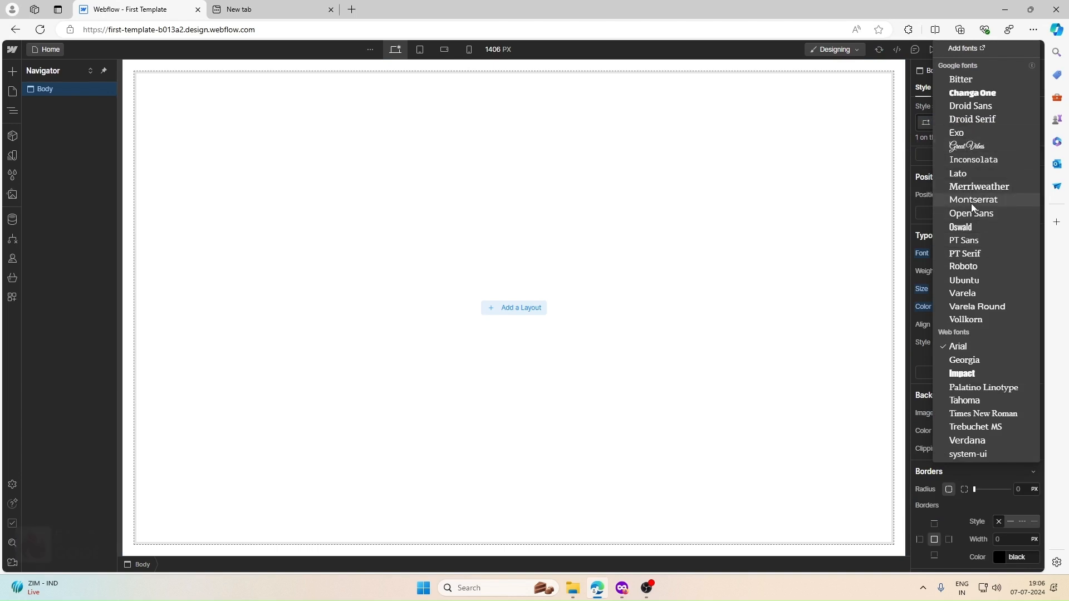
pyautogui.click(977, 265)
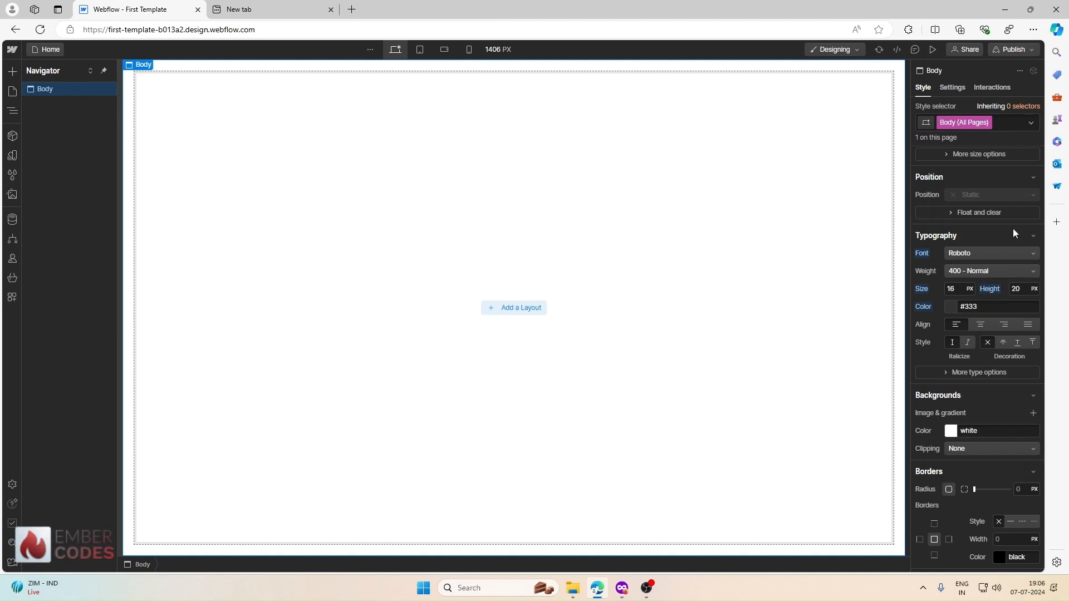
pyautogui.scroll(-5, 995, 373)
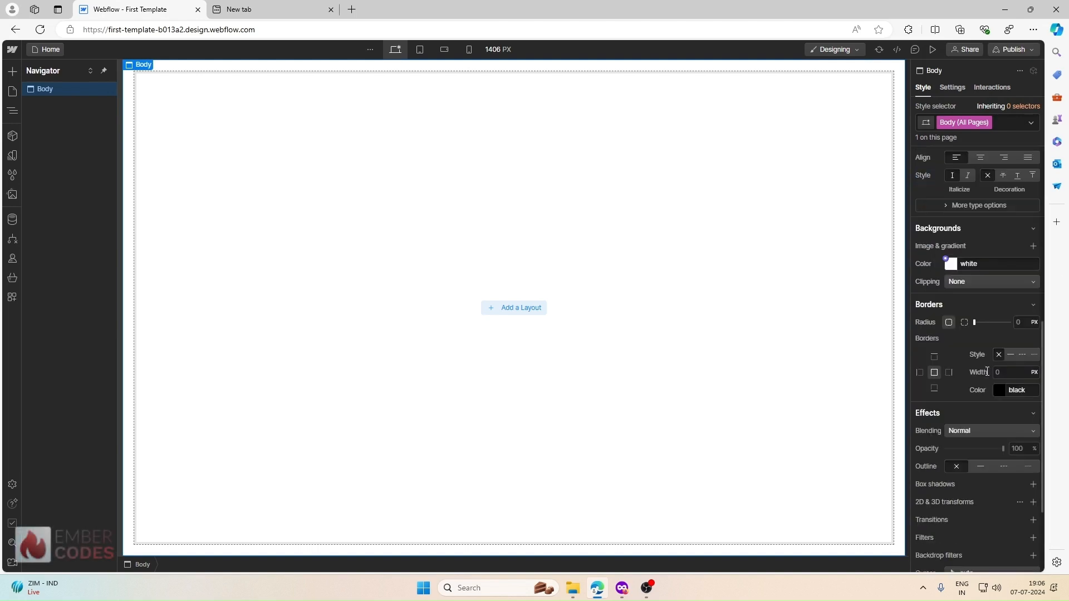
pyautogui.scroll(8, 987, 371)
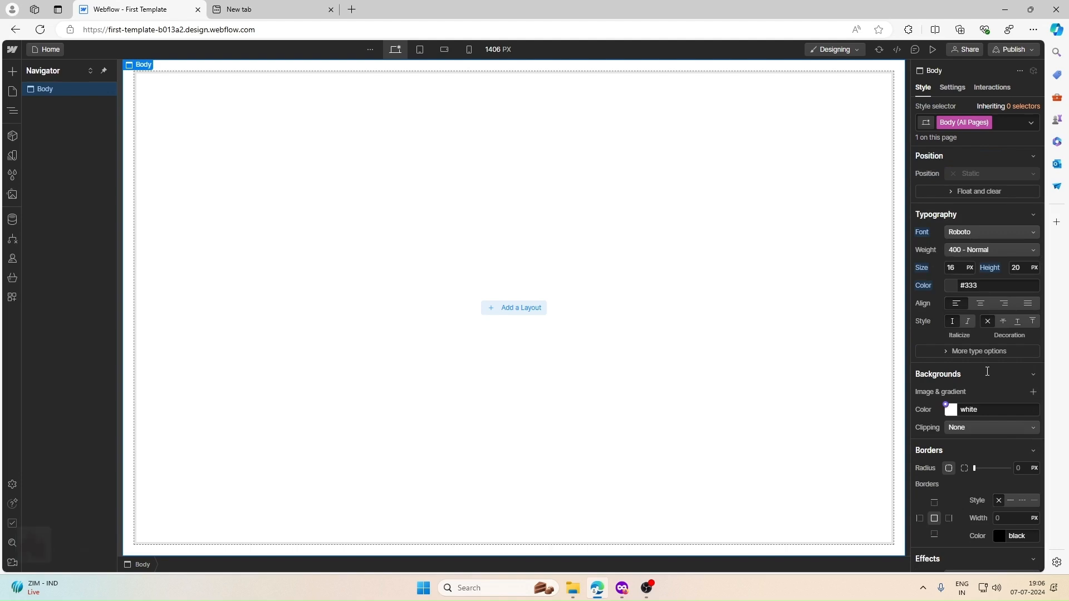
pyautogui.scroll(-3, 987, 372)
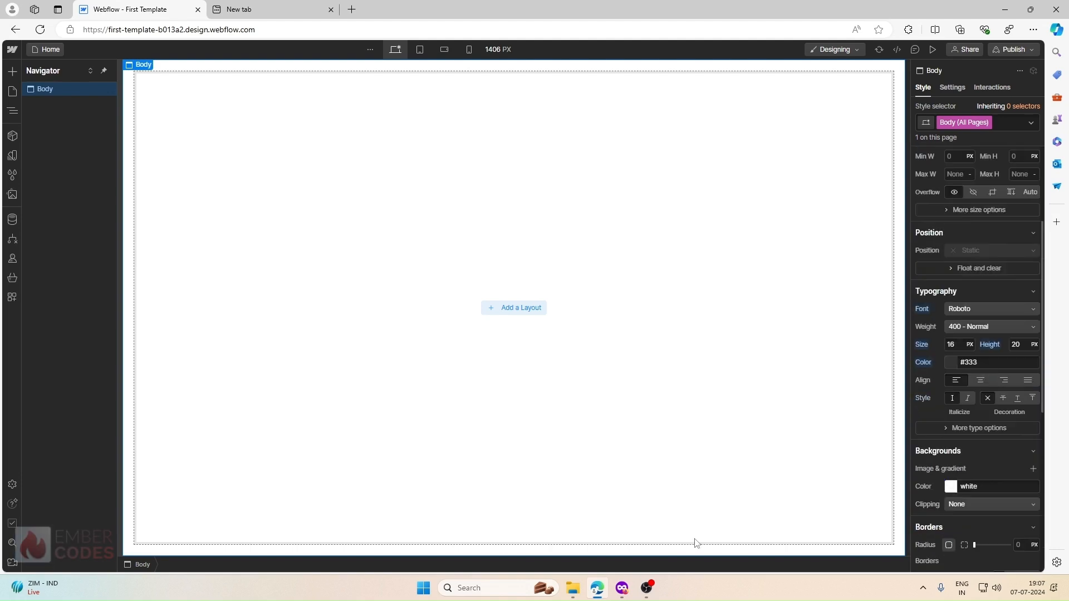
# Switch to Figma, inspect the hero and section body texts, and copy the fill hex of the second "Light, Fast & Powerful" section's body text
pyautogui.click(621, 588)
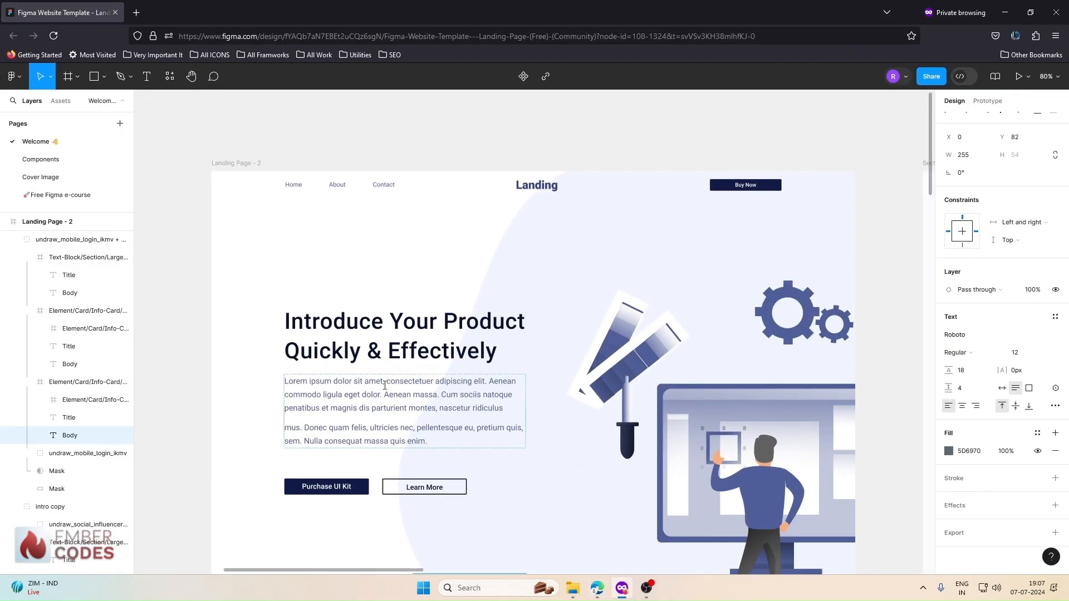
pyautogui.doubleClick(383, 389)
pyautogui.scroll(-8, 392, 306)
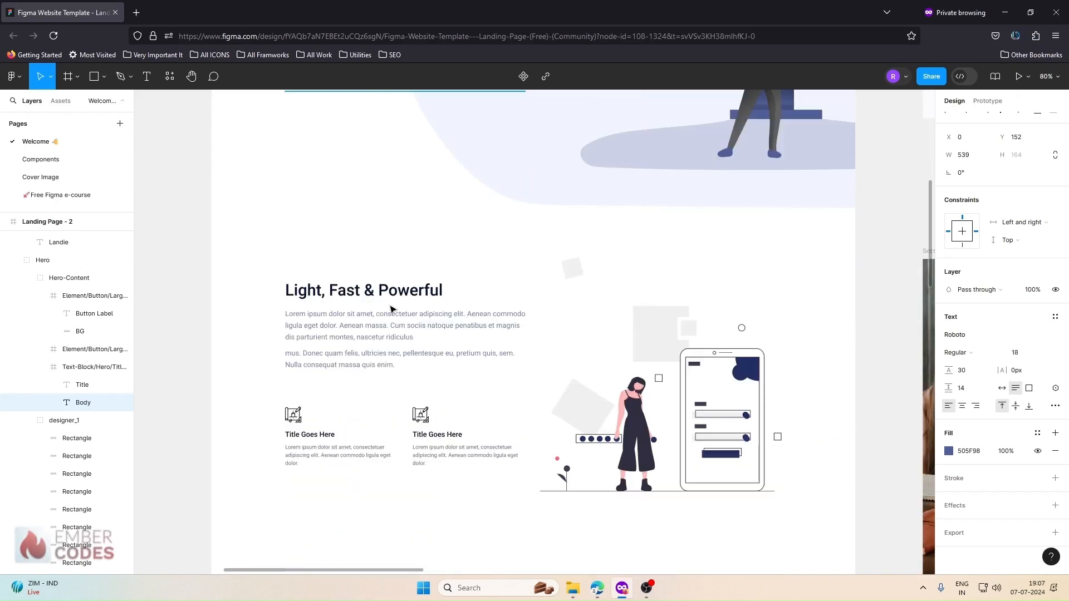
pyautogui.doubleClick(384, 321)
pyautogui.scroll(-7, 384, 321)
pyautogui.doubleClick(684, 309)
pyautogui.click(969, 455)
pyautogui.hotkey('ctrl', 'c')
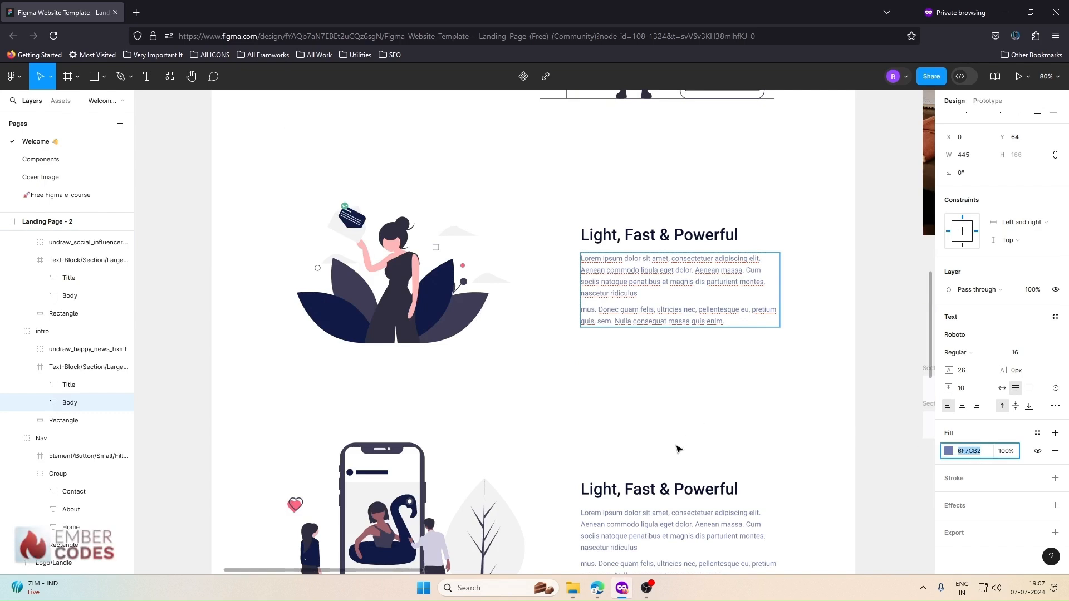
# Scan the rest of the design, return to Webflow, and set the Body (All Pages) text color to #6f7cb2
pyautogui.scroll(-15, 676, 443)
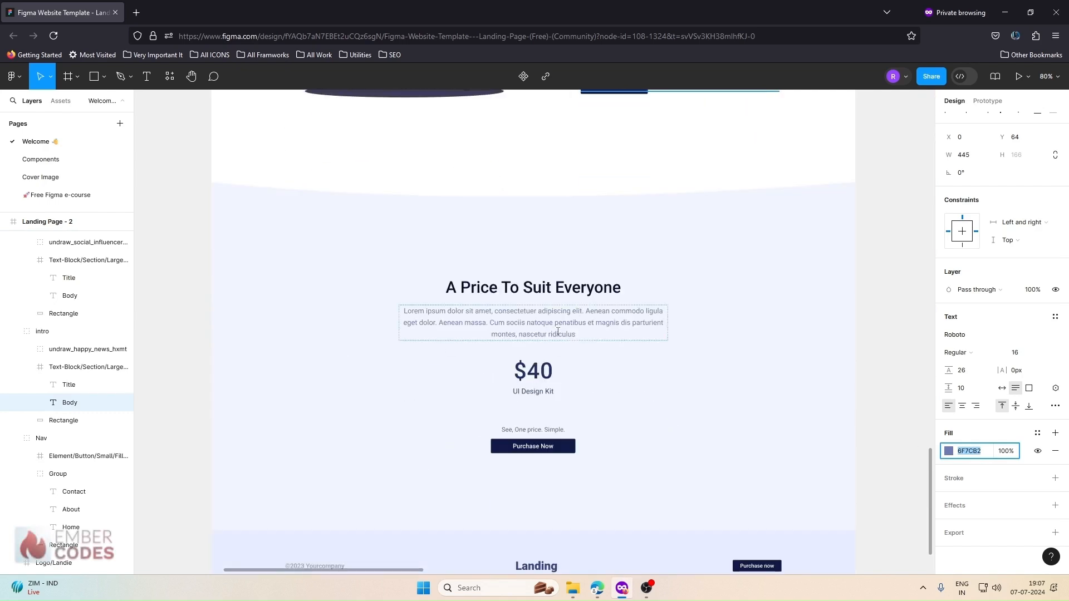
pyautogui.scroll(-4, 550, 336)
pyautogui.scroll(10, 549, 337)
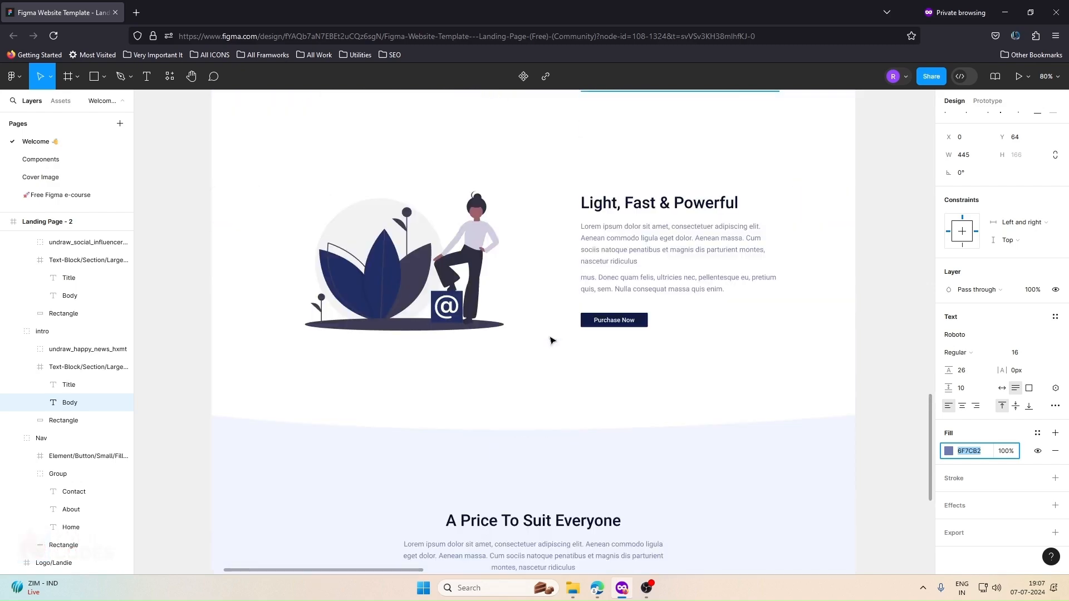
pyautogui.scroll(10, 550, 340)
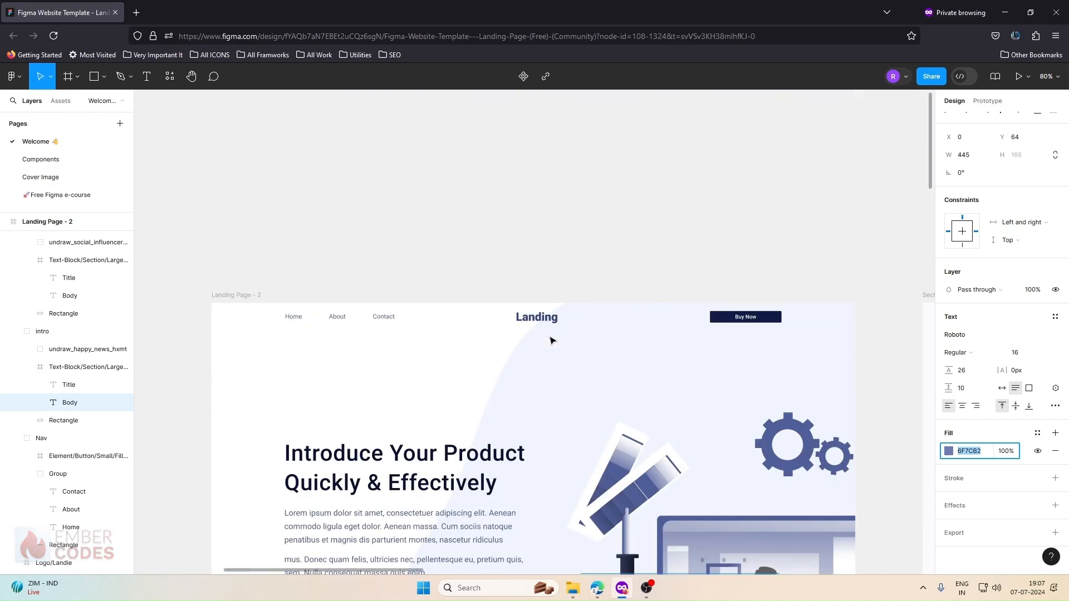
pyautogui.scroll(-3, 550, 340)
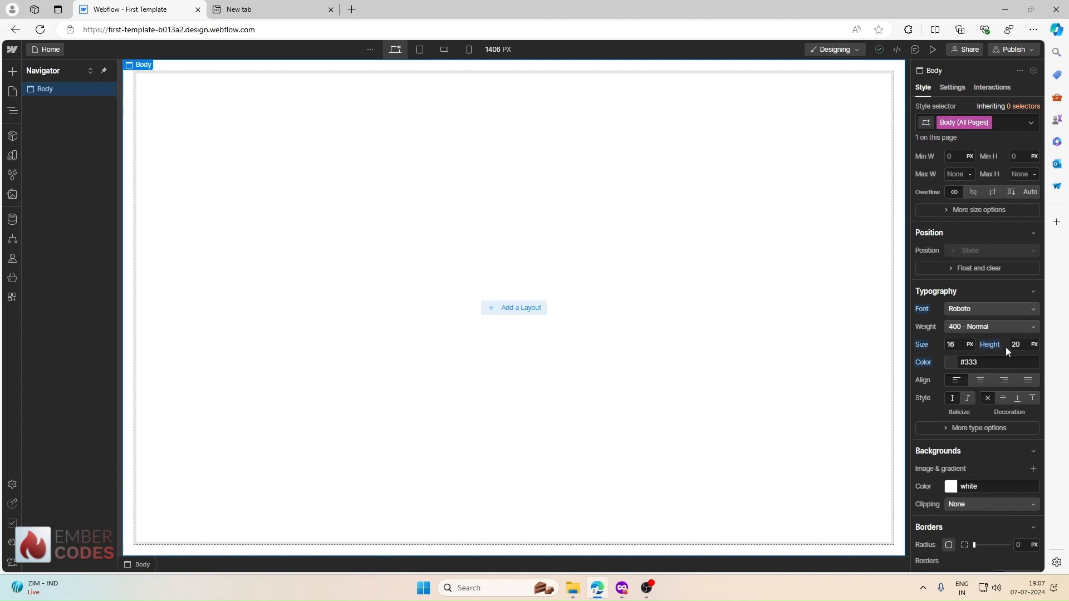
pyautogui.click(946, 357)
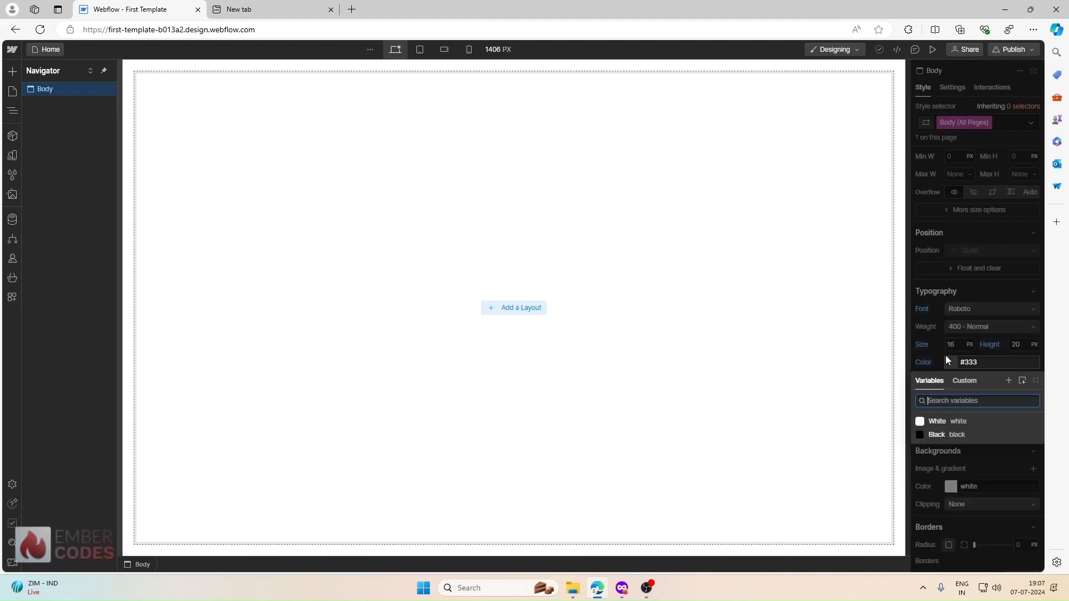
pyautogui.click(954, 364)
pyautogui.click(954, 365)
pyautogui.hotkey('ctrl', 'v')
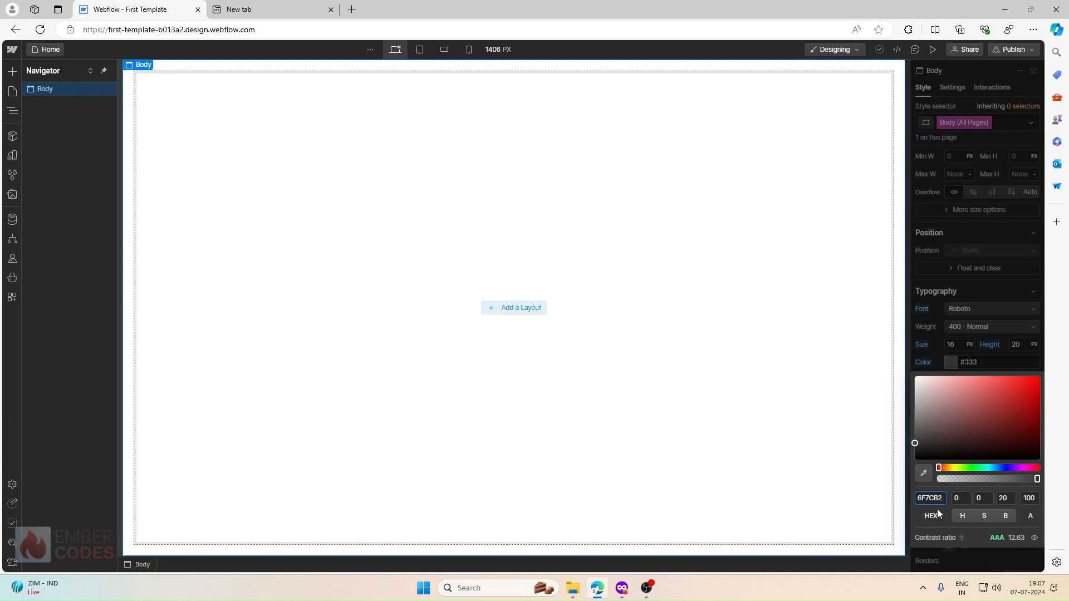
pyautogui.press('Return')
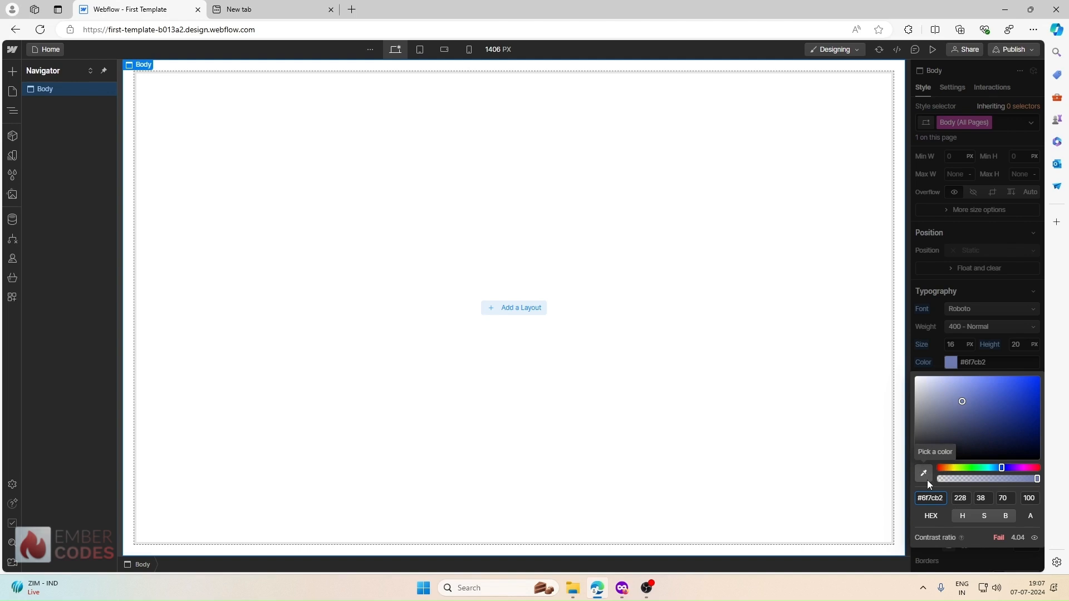
pyautogui.click(946, 362)
pyautogui.click(946, 359)
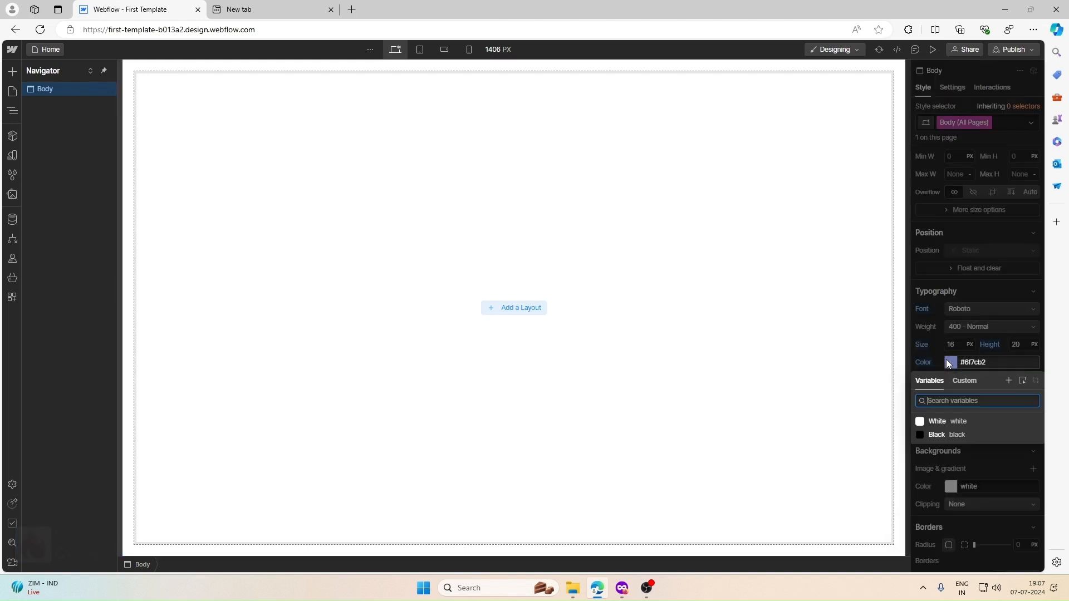
pyautogui.click(954, 358)
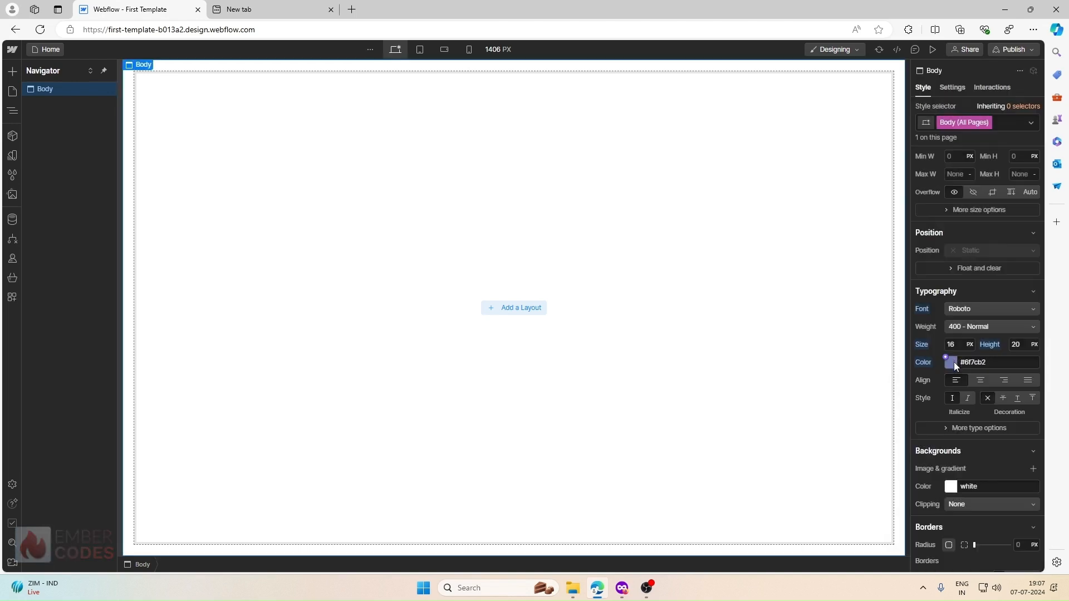
pyautogui.click(953, 362)
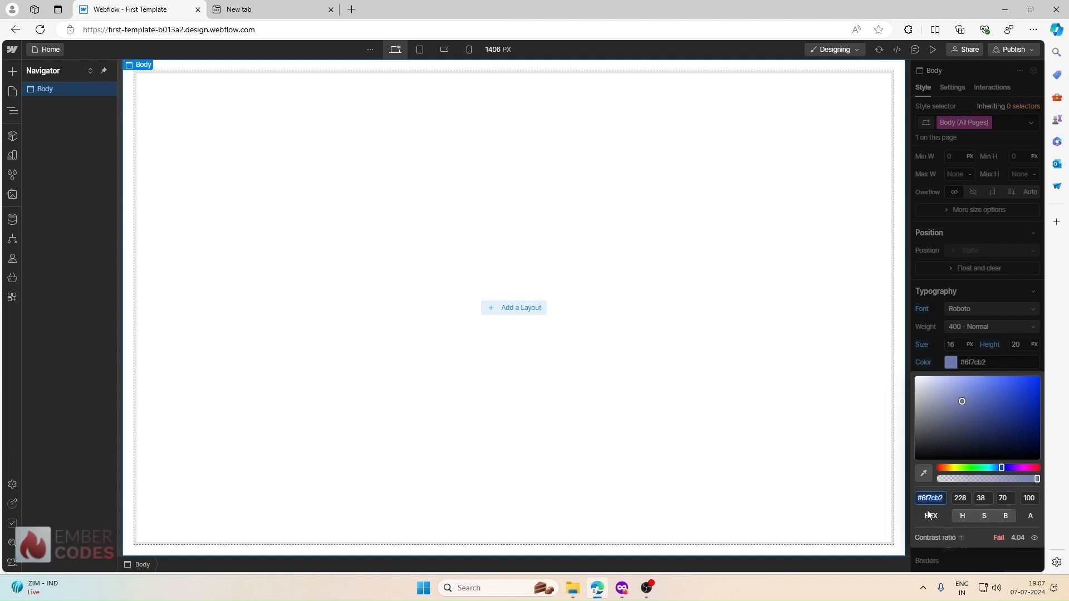
pyautogui.click(927, 349)
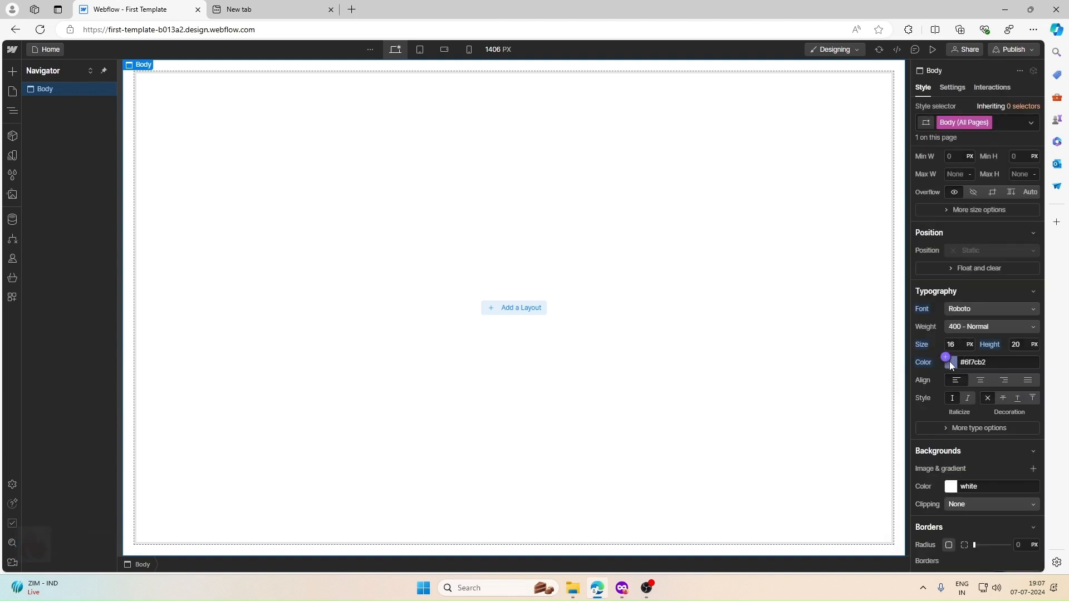
# Save the Body text color #6f7cb2 as a new variable named Text Color
pyautogui.click(945, 356)
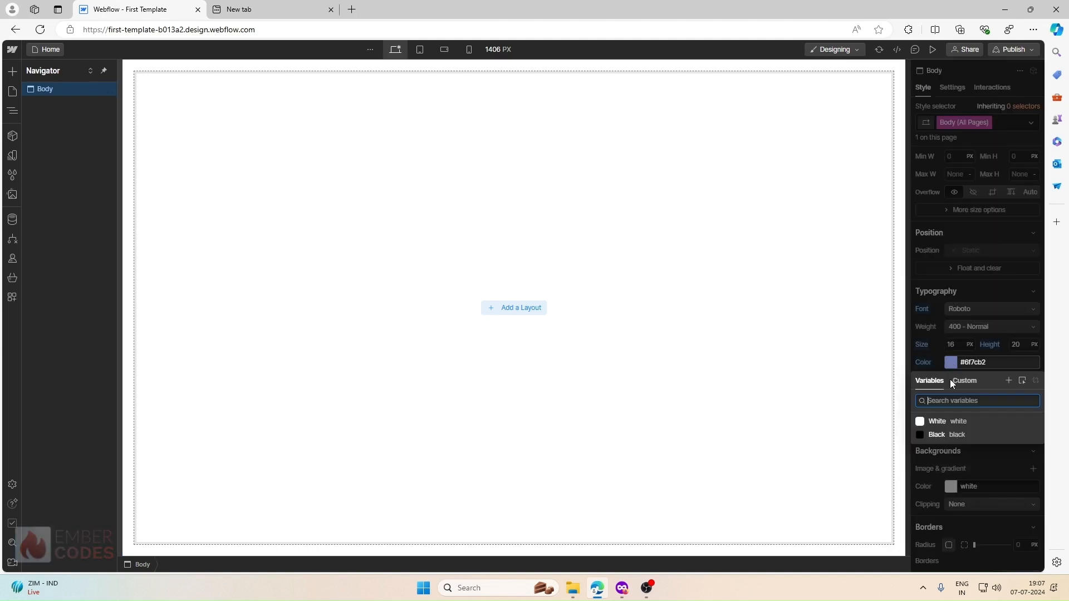
pyautogui.click(964, 380)
pyautogui.click(942, 383)
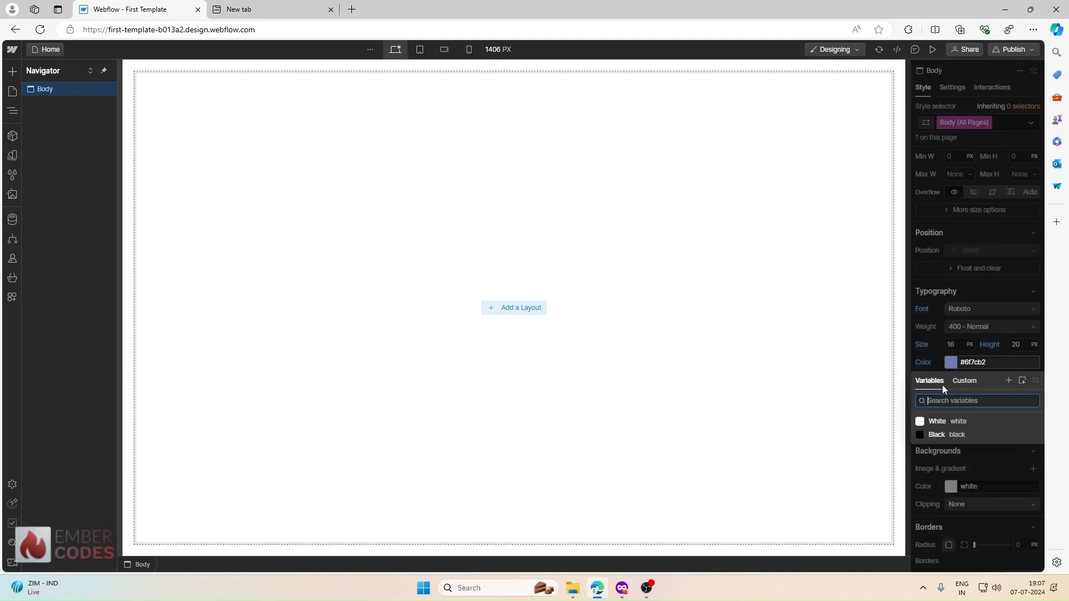
pyautogui.click(1009, 380)
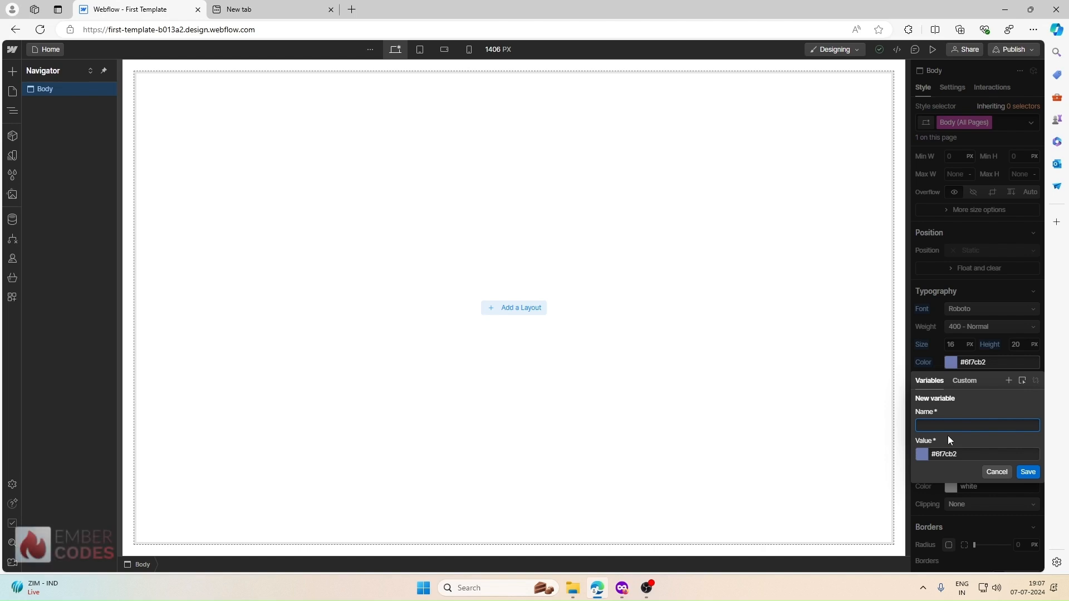
pyautogui.write('a')
pyautogui.press('BackSpace')
pyautogui.write('Text Colo')
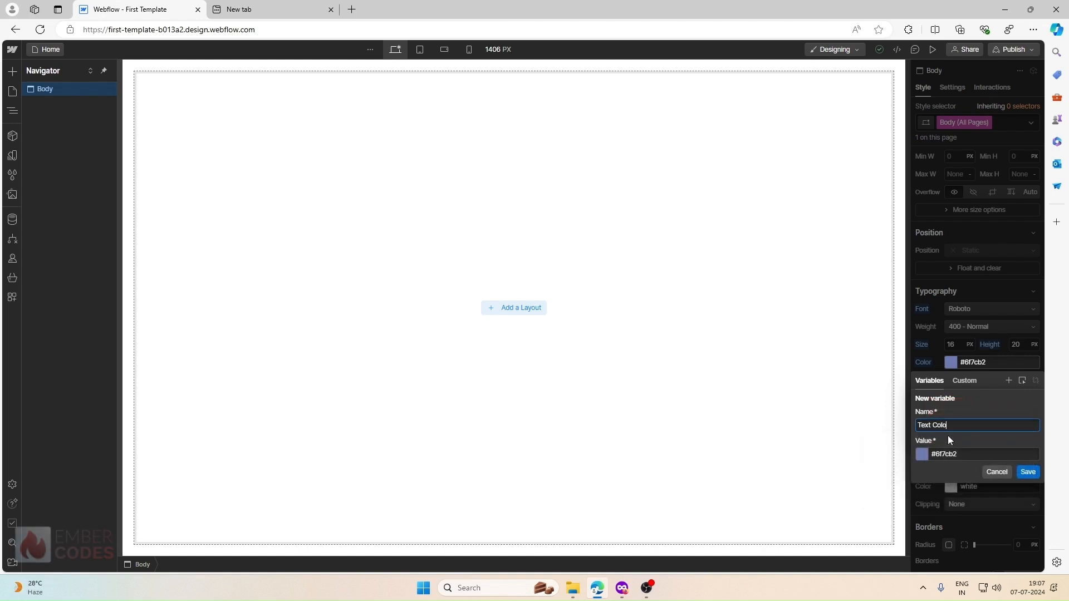
pyautogui.write('r')
pyautogui.click(1038, 473)
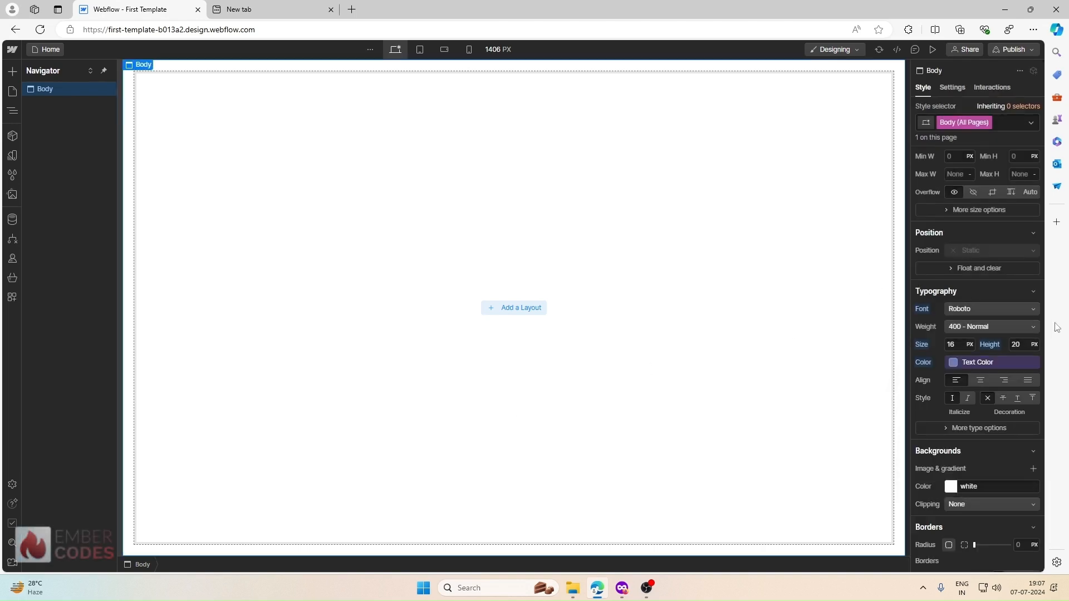
pyautogui.scroll(3, 983, 352)
pyautogui.scroll(-10, 981, 349)
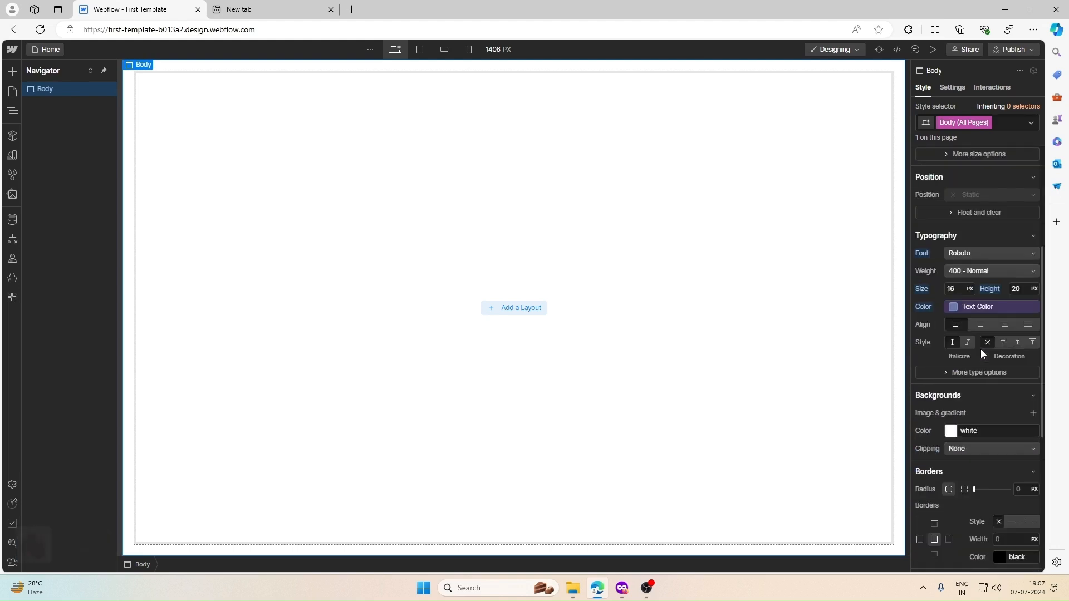
pyautogui.scroll(2, 980, 349)
pyautogui.scroll(-2, 980, 349)
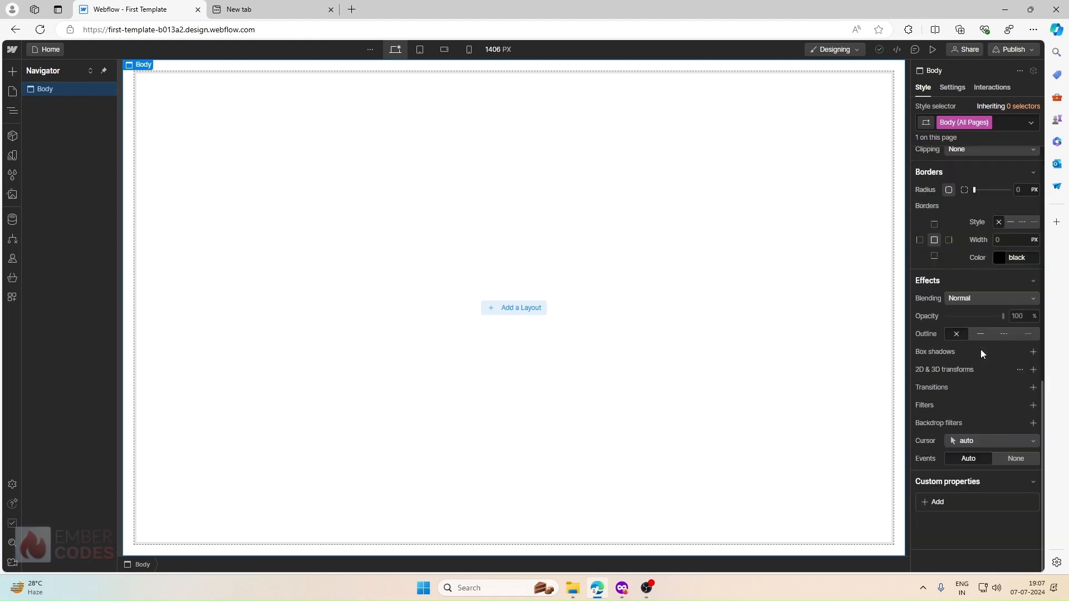
pyautogui.scroll(10, 980, 349)
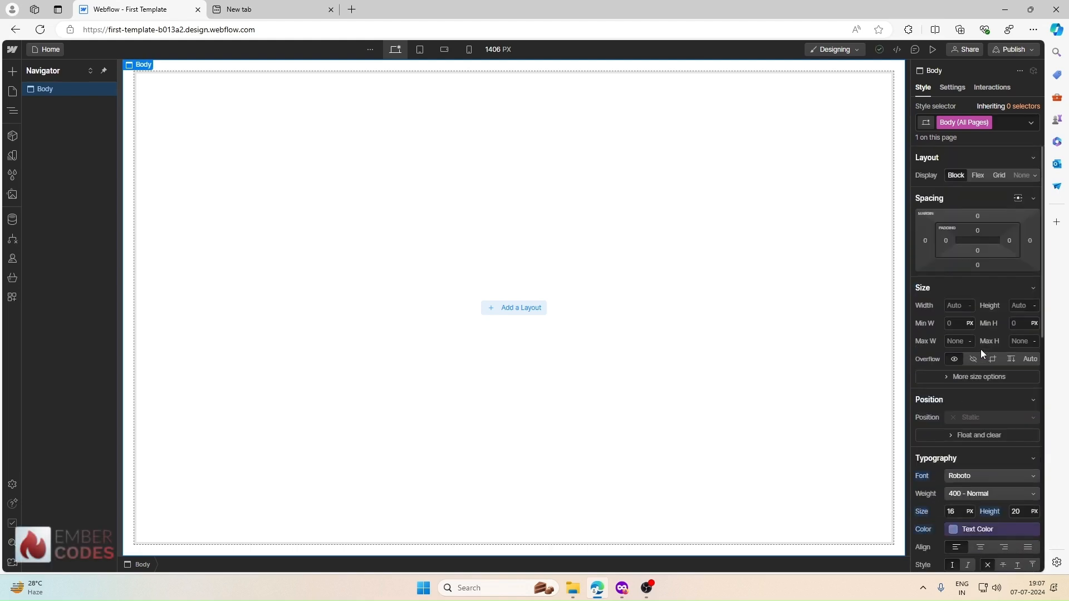
# Add the Navbar element from the Advanced elements to the page body
pyautogui.click(12, 71)
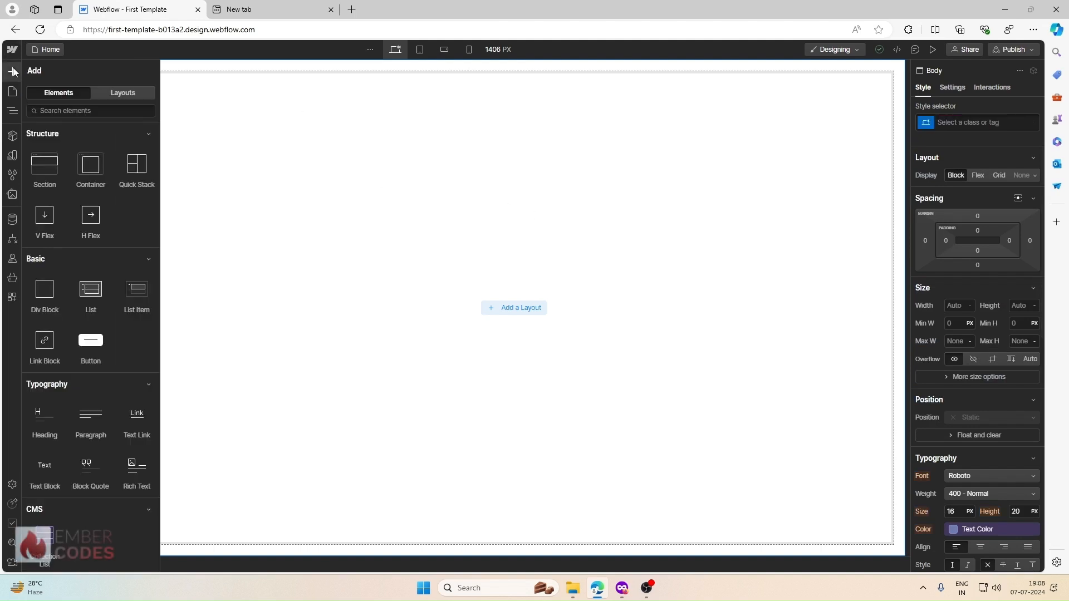
pyautogui.scroll(-10, 43, 234)
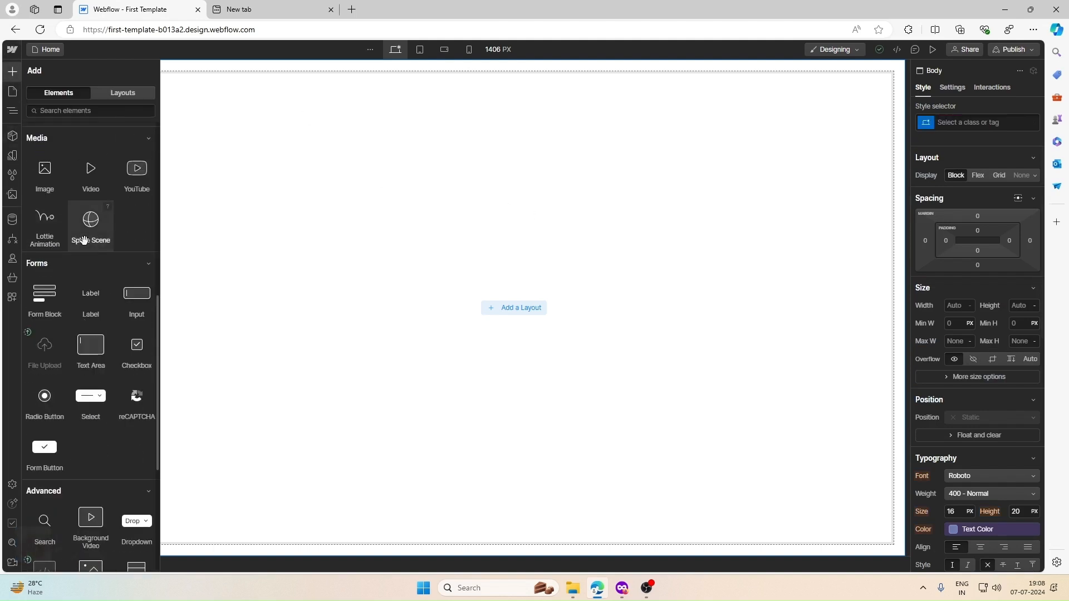
pyautogui.scroll(-5, 81, 217)
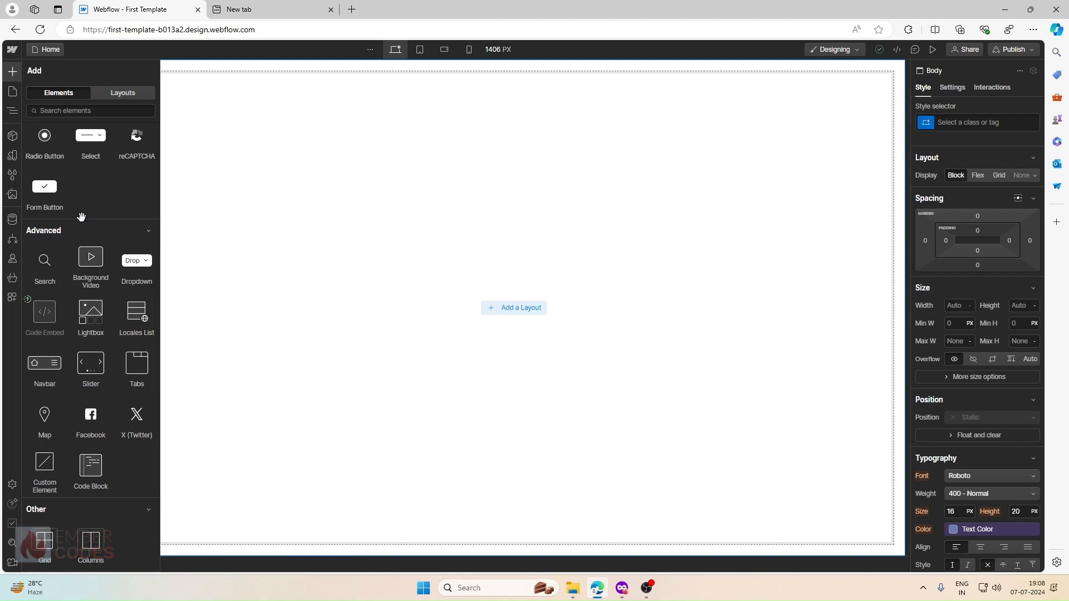
pyautogui.click(61, 369)
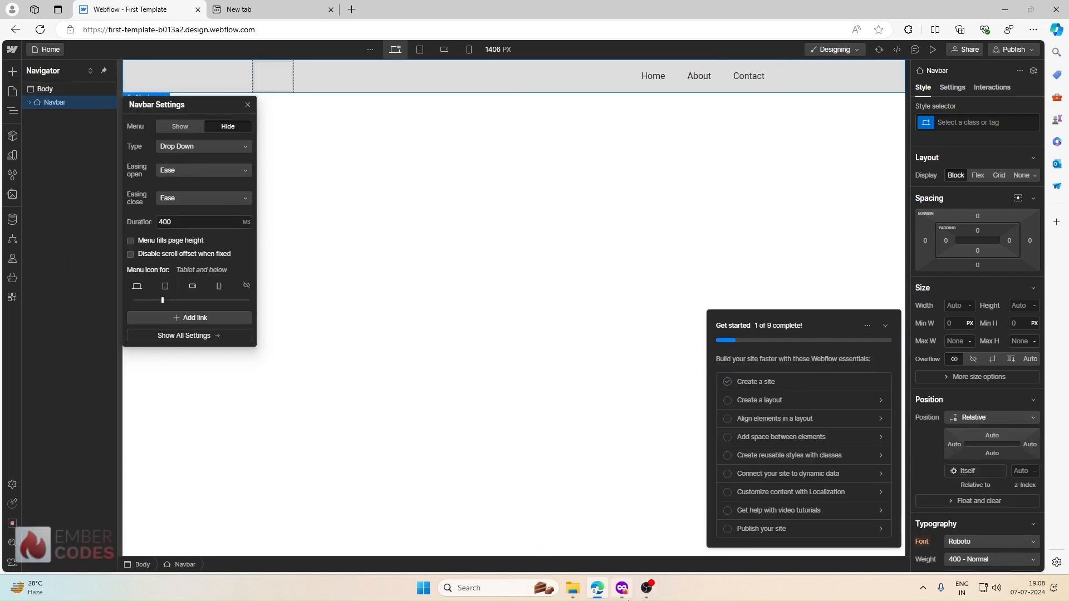
# Switch to Figma and inspect the navigation bar's Home link, the hero group behind it, and the Landing logo
pyautogui.click(623, 590)
pyautogui.click(291, 153)
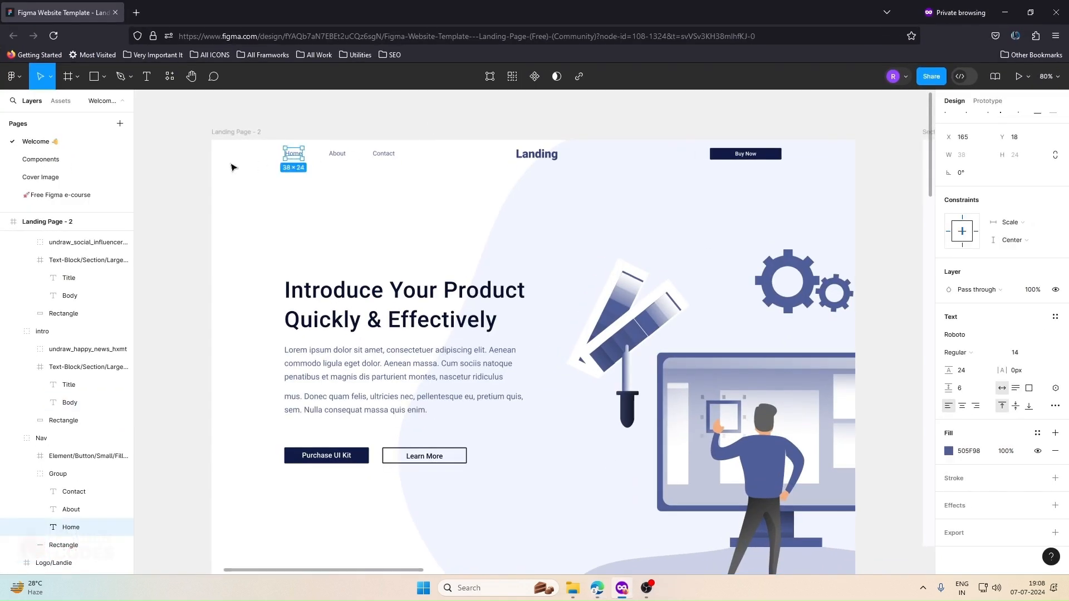
pyautogui.click(818, 162)
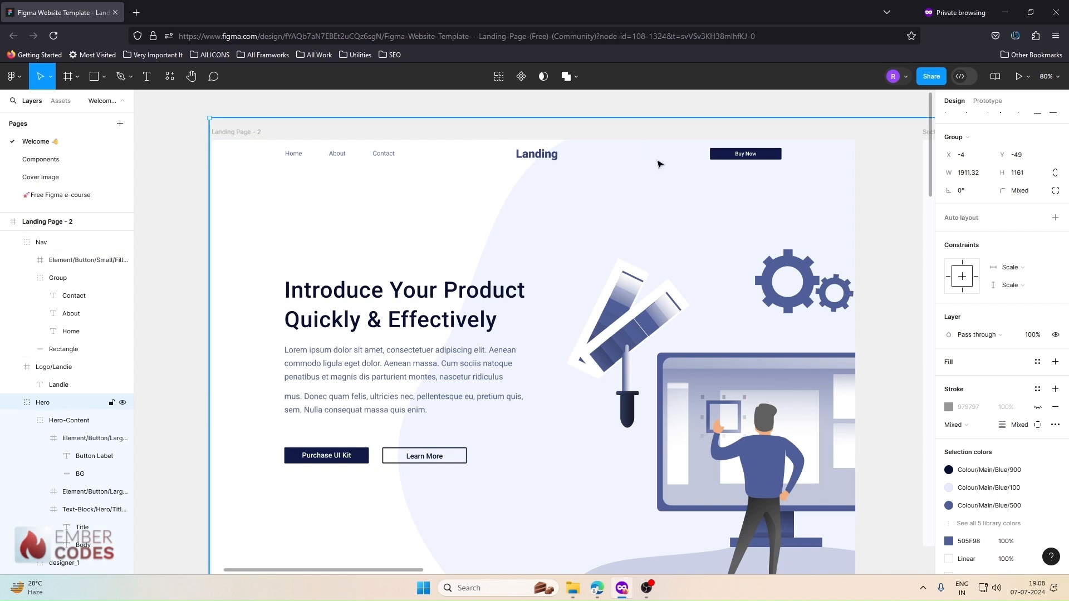
pyautogui.click(533, 161)
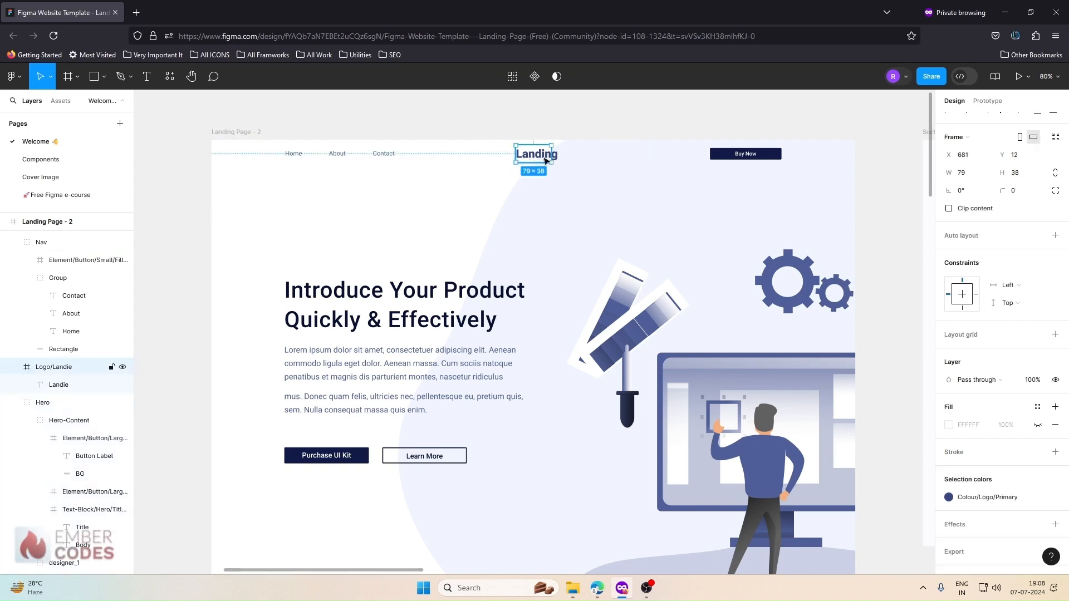
# Widen the Landing logo's frame in the Figma navigation bar to 103 px so it encloses the whole word
pyautogui.click(578, 159)
pyautogui.click(546, 155)
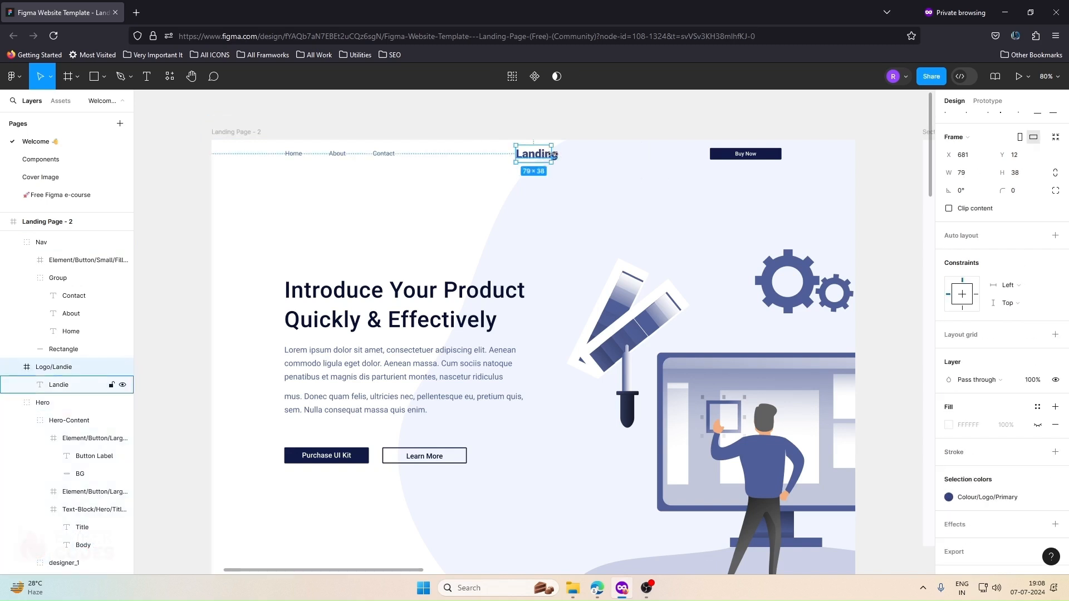
pyautogui.moveTo(565, 153); pyautogui.dragTo(561, 154)
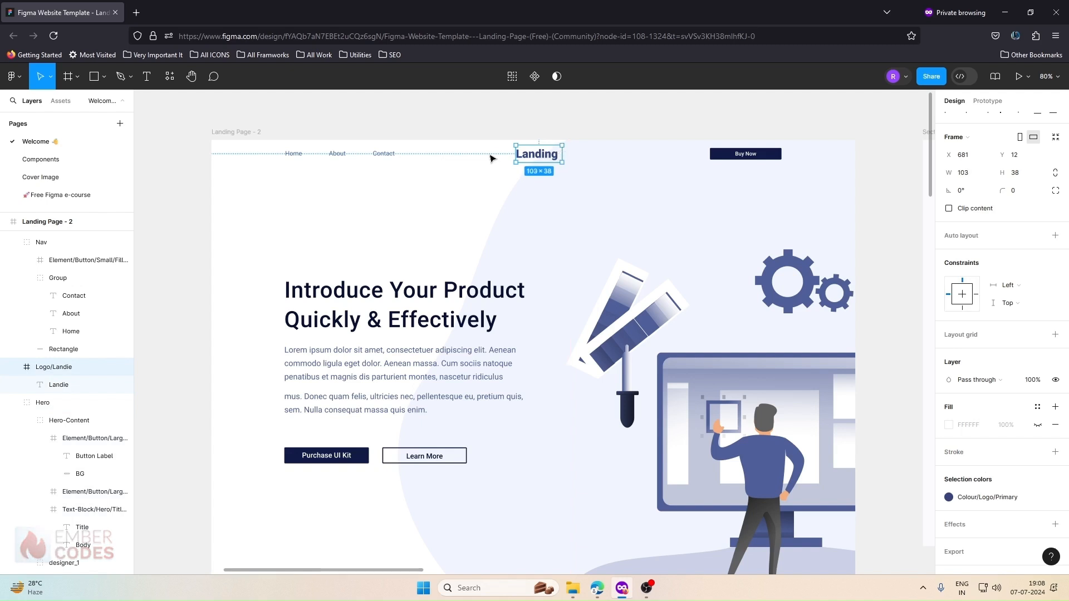
# Check the Nav group's height in the Figma design, then return to the Webflow page
pyautogui.click(382, 153)
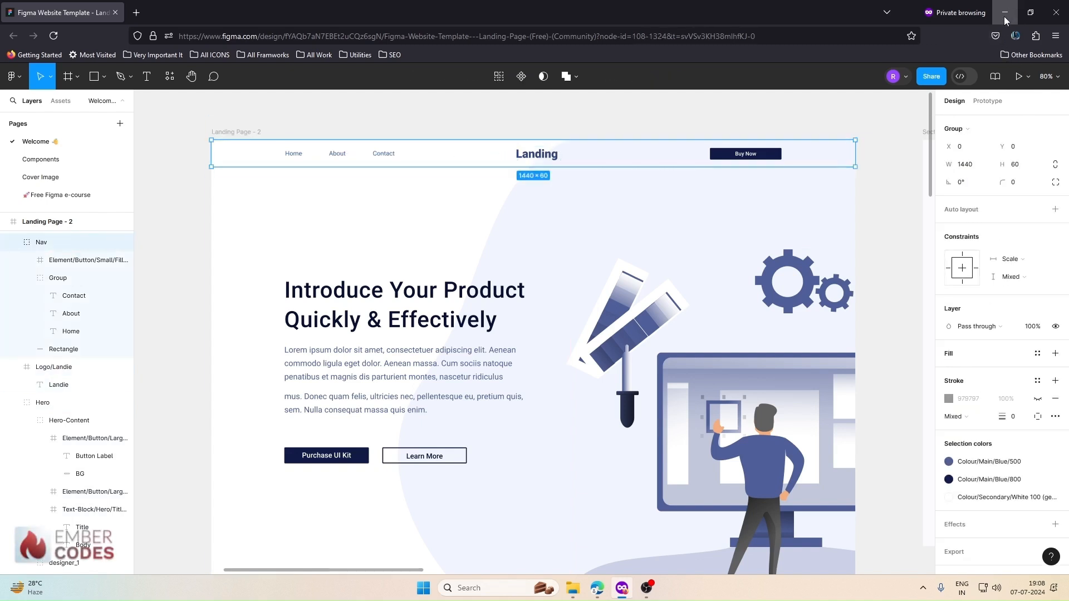
pyautogui.click(1019, 187)
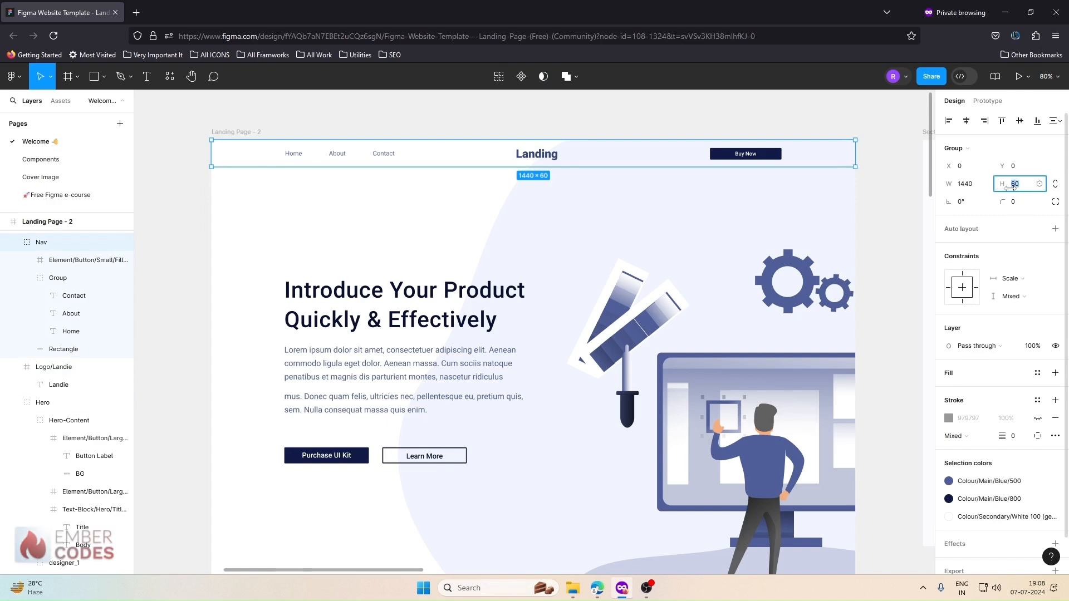
pyautogui.click(1005, 12)
pyautogui.click(413, 89)
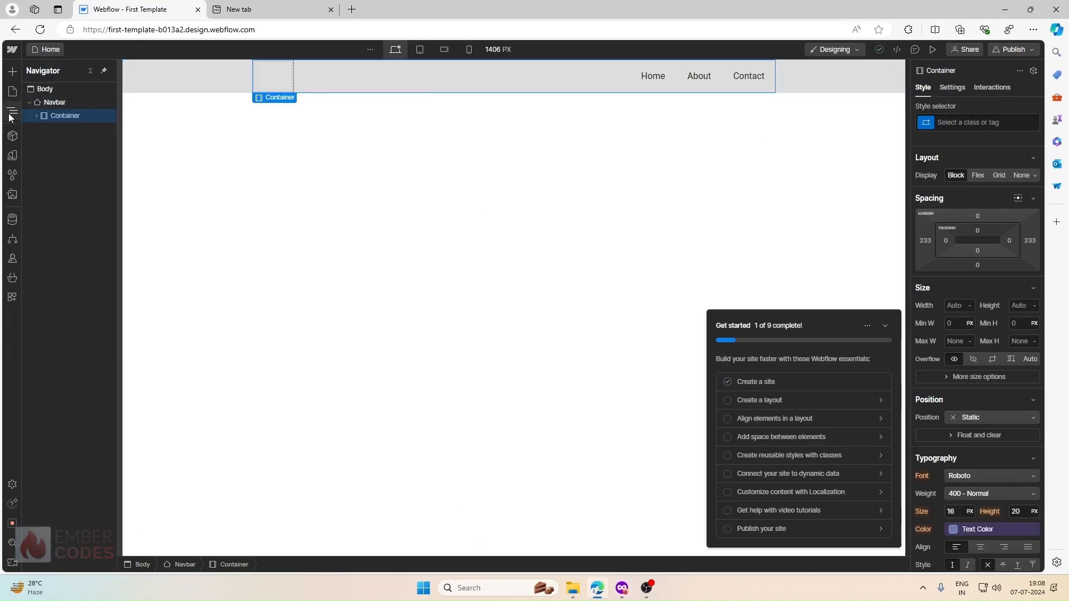
# Assign a new class named main_nav to the Navbar element
pyautogui.click(55, 103)
pyautogui.click(974, 119)
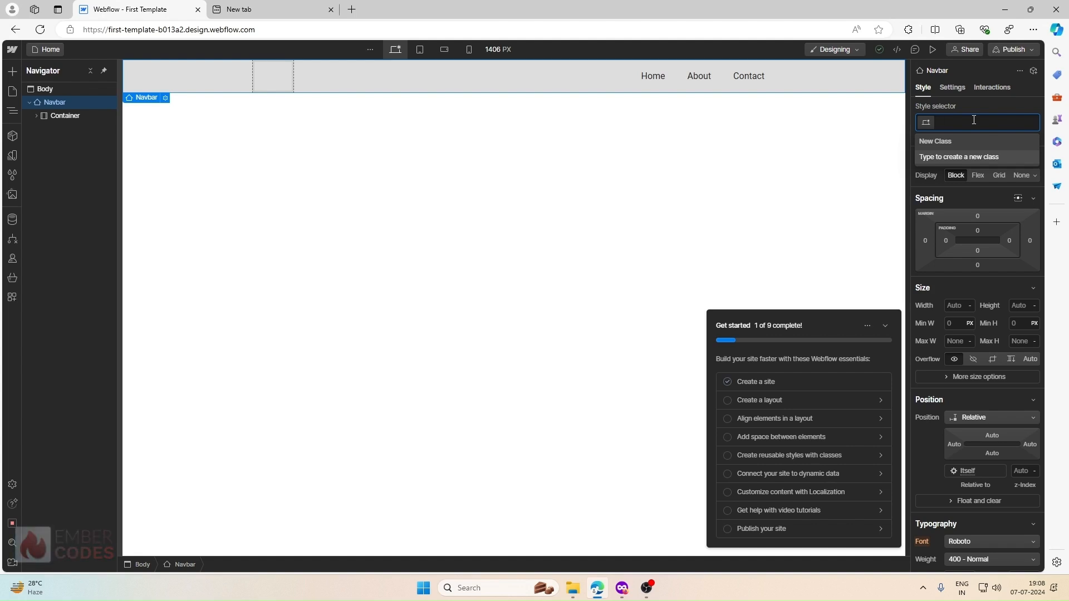
pyautogui.write('nam')
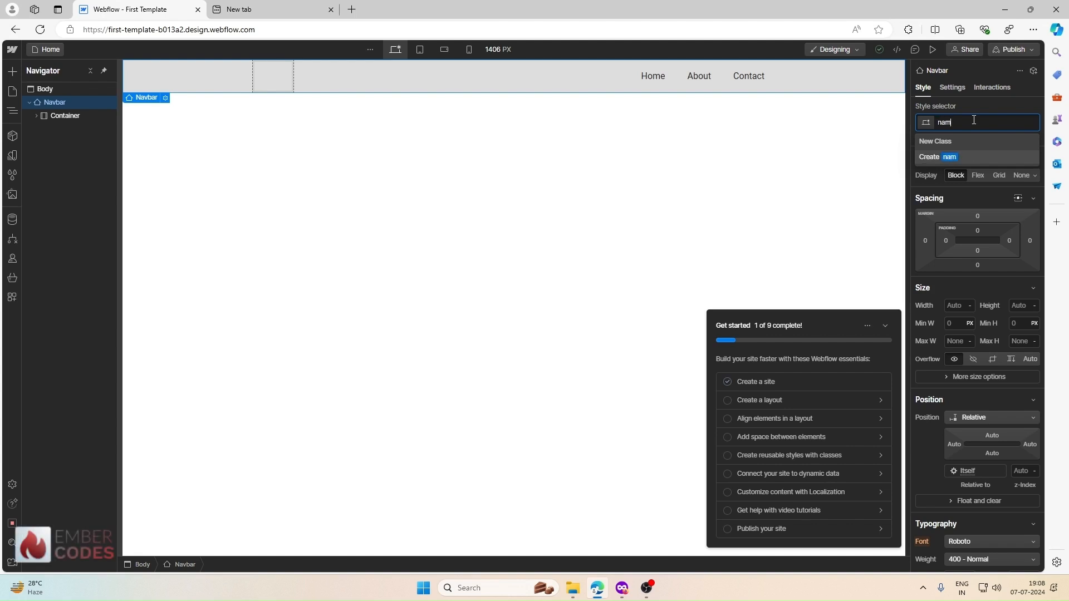
pyautogui.press('BackSpace')
pyautogui.press('BackSpace')
pyautogui.write('main')
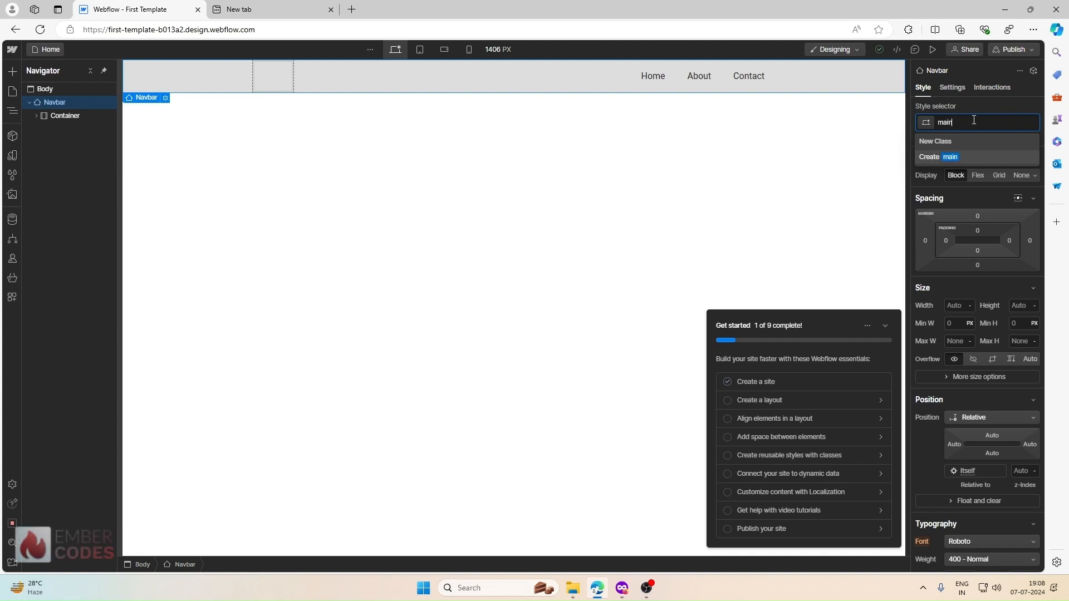
pyautogui.write('_nav')
pyautogui.press('Return')
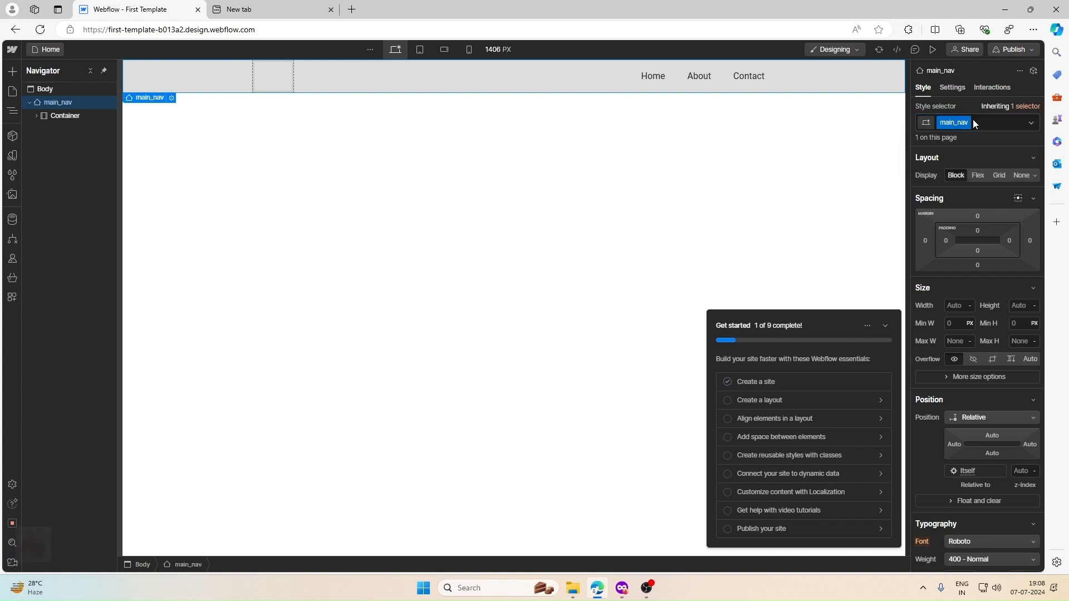
# Assign a new class named custom_container to the Container inside main_nav
pyautogui.click(59, 117)
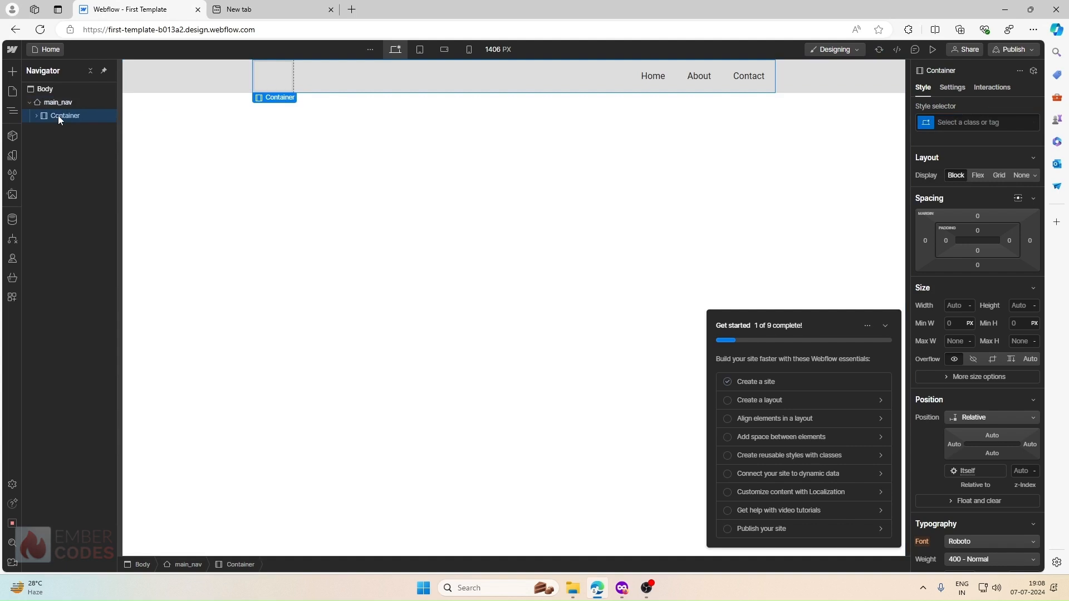
pyautogui.click(979, 123)
pyautogui.write('custom')
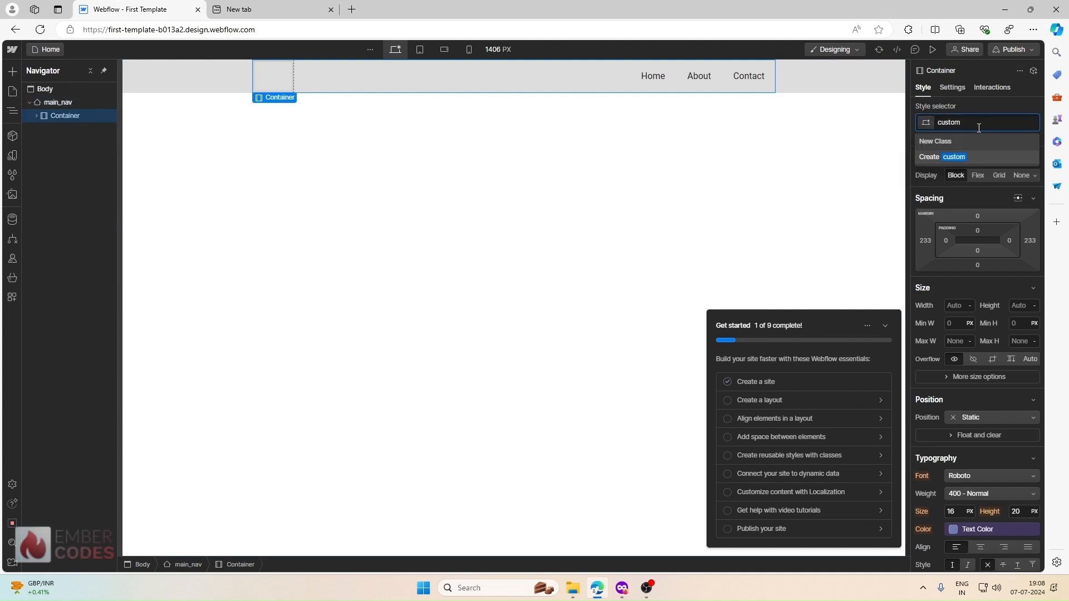
pyautogui.write('_container')
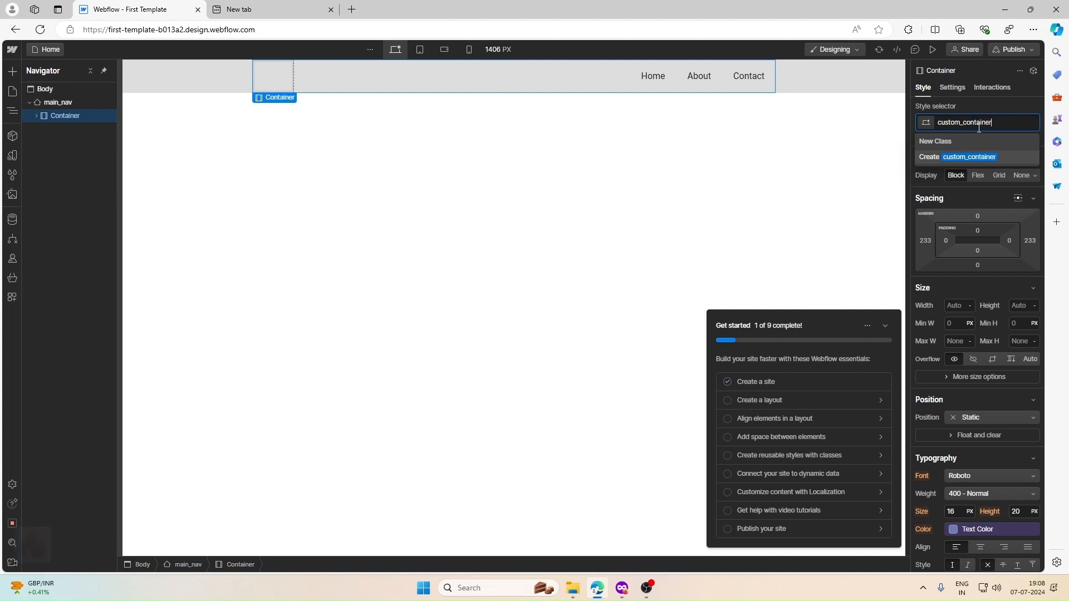
pyautogui.press('Return')
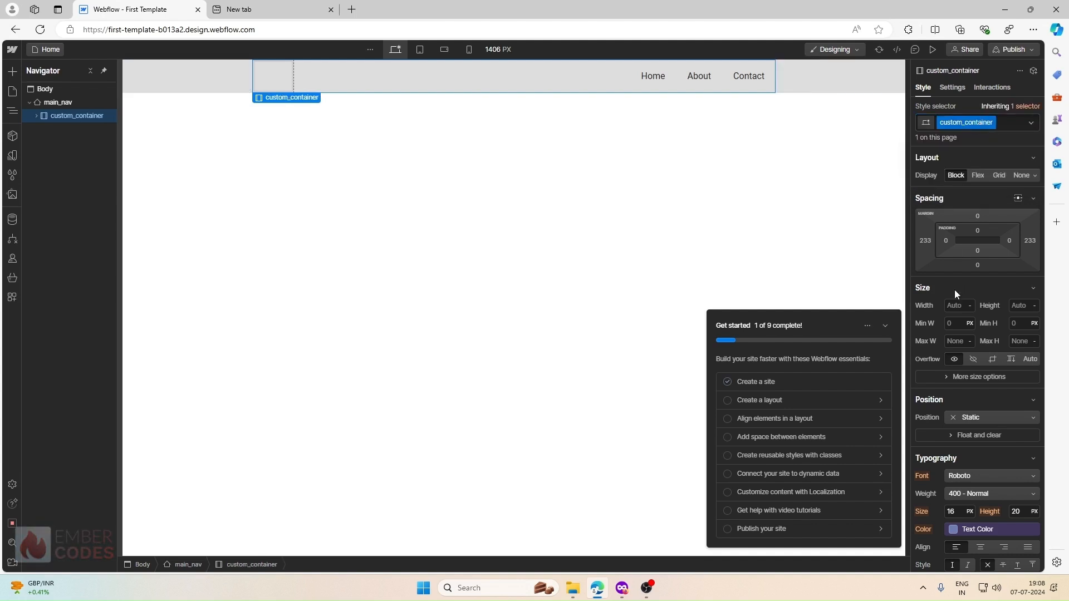
# Collapse the Get started checklist and set the custom_container's minimum width to 1320 px
pyautogui.click(886, 326)
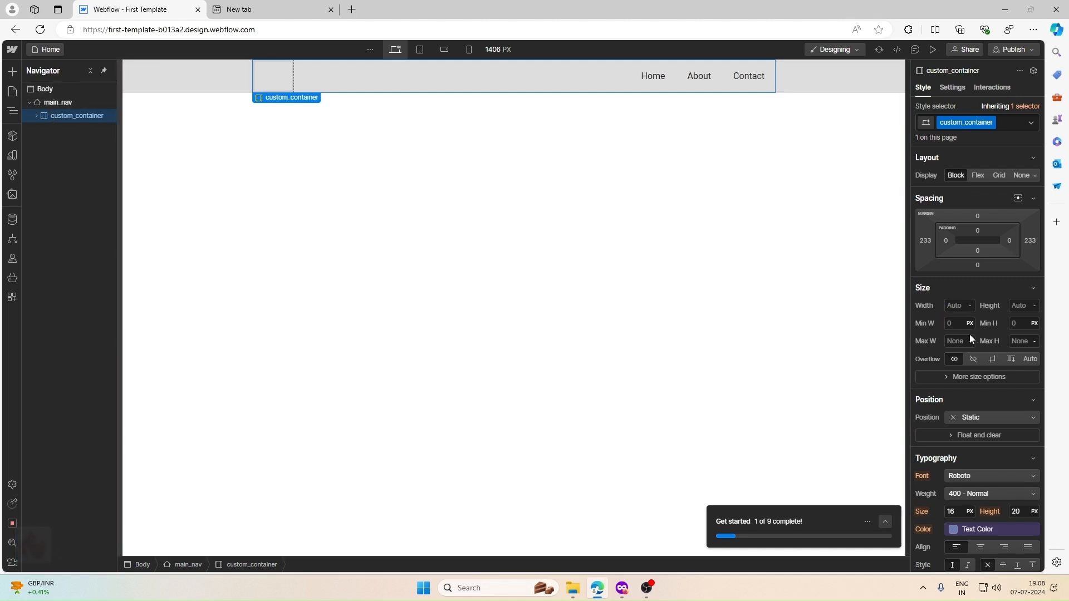
pyautogui.click(956, 326)
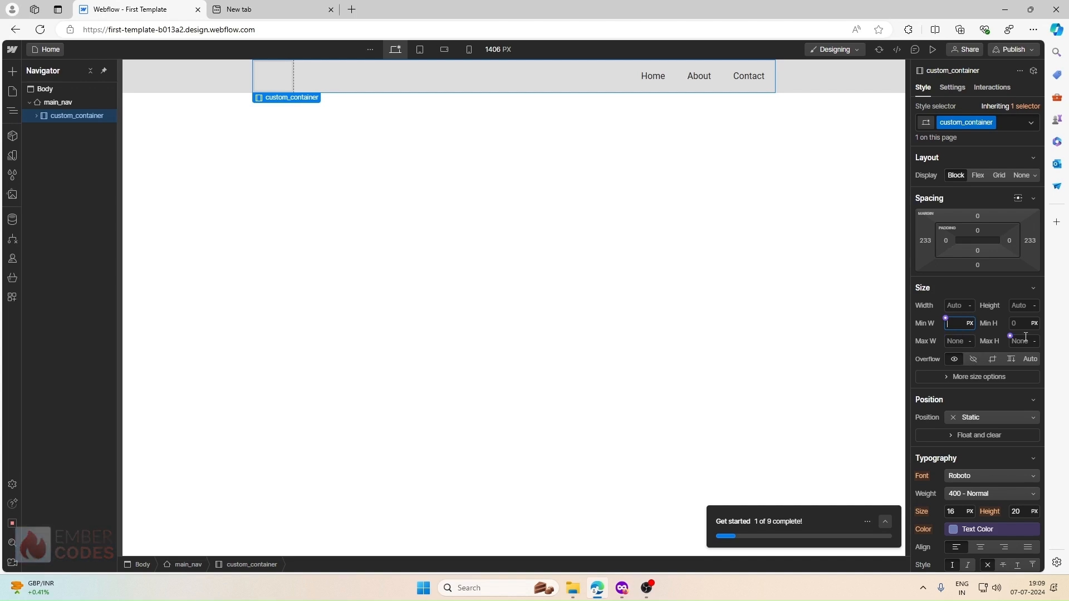
pyautogui.write('1320')
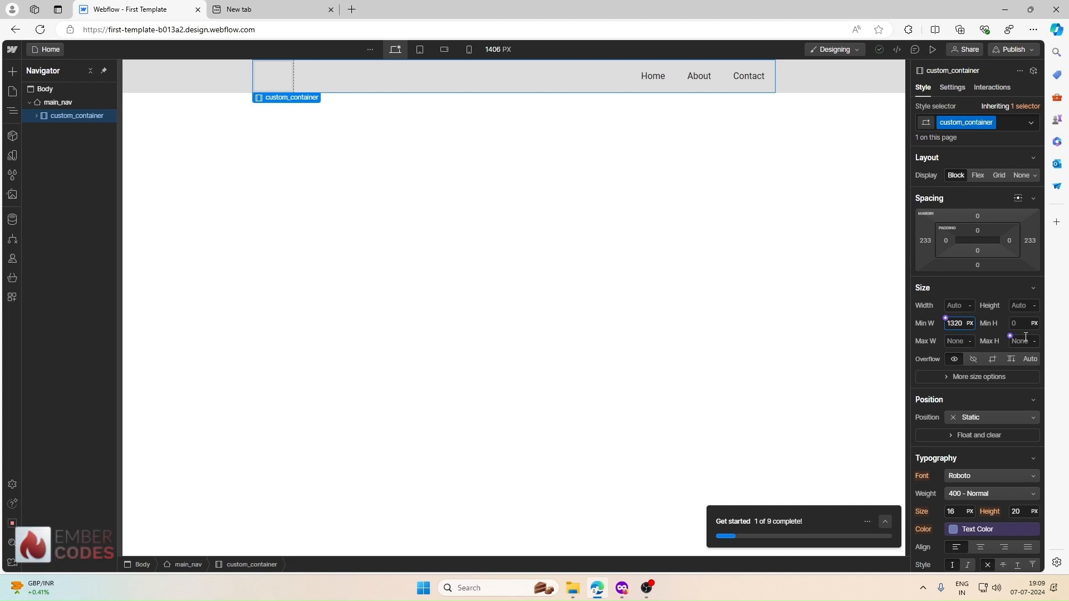
pyautogui.write('px')
pyautogui.press('Return')
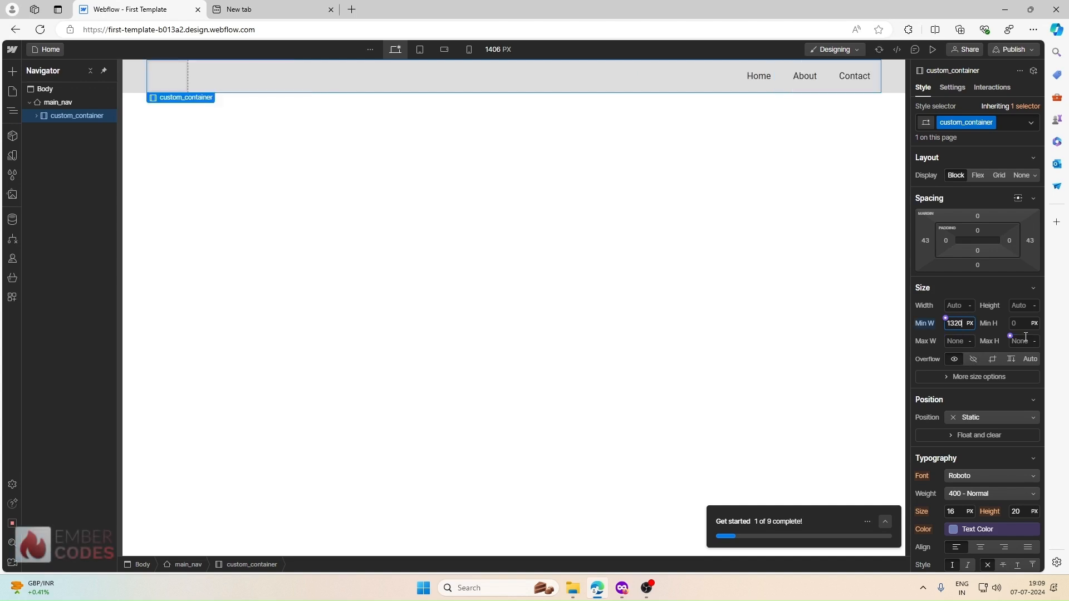
# Center the custom_container with automatic side margins and give it 1rem of left and right padding
pyautogui.click(1018, 198)
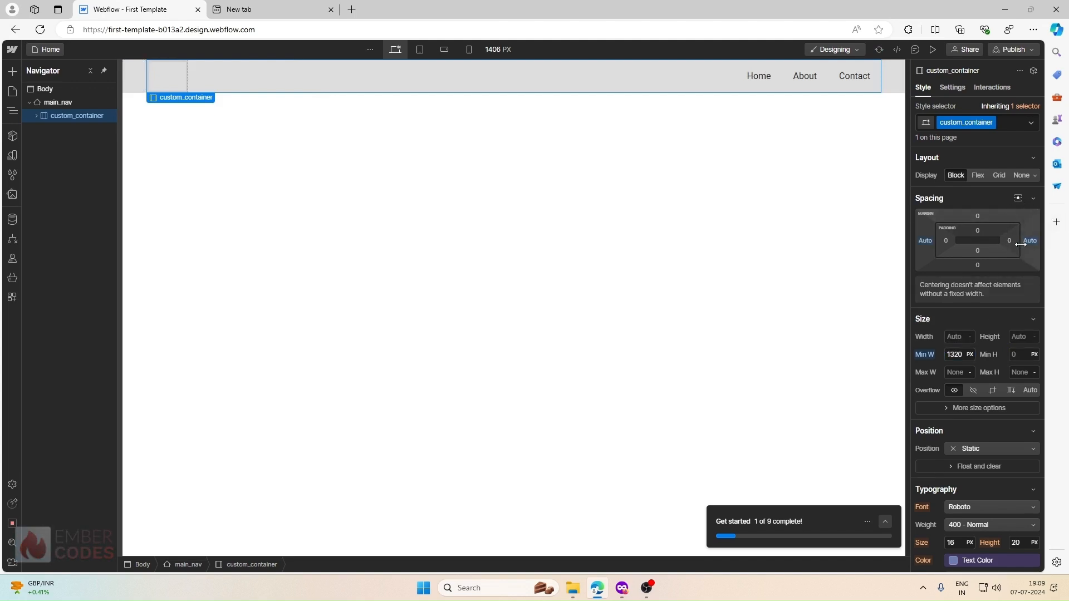
pyautogui.click(945, 241)
pyautogui.write('1rem')
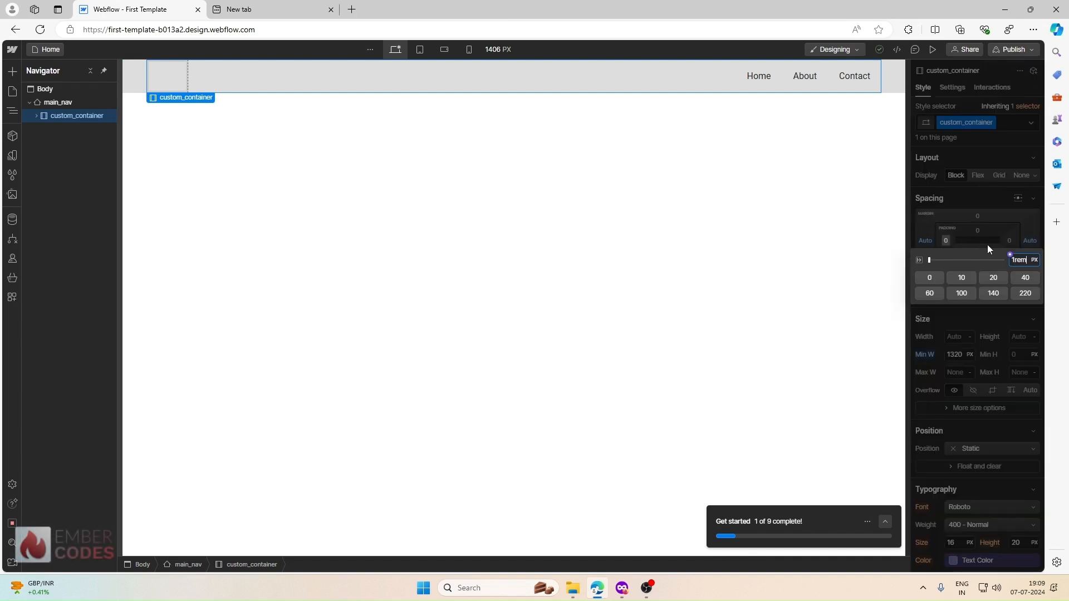
pyautogui.press('Return')
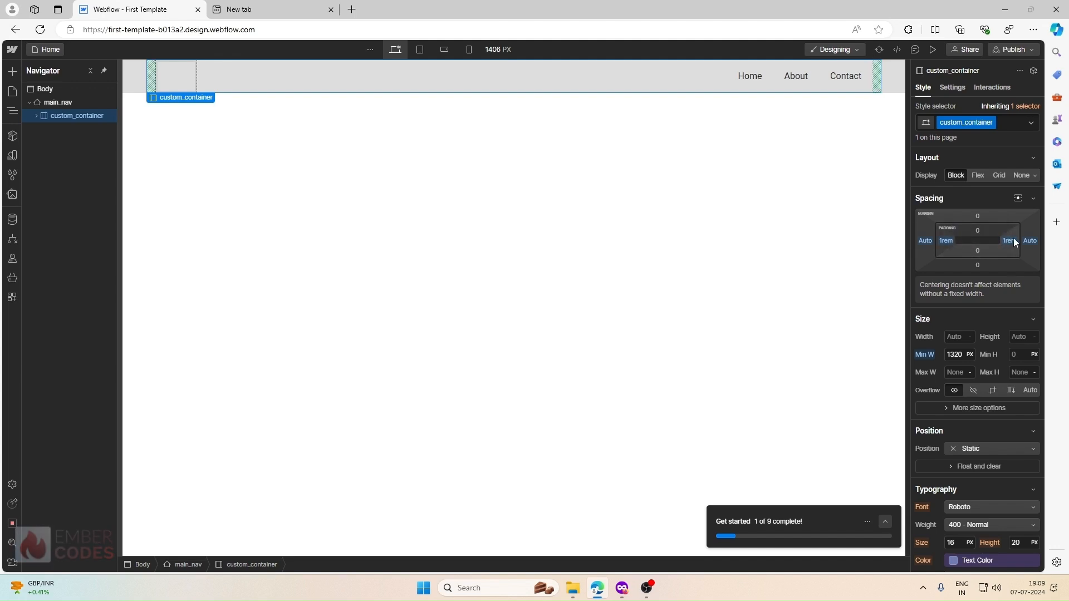
pyautogui.scroll(-2, 987, 339)
pyautogui.scroll(2, 987, 346)
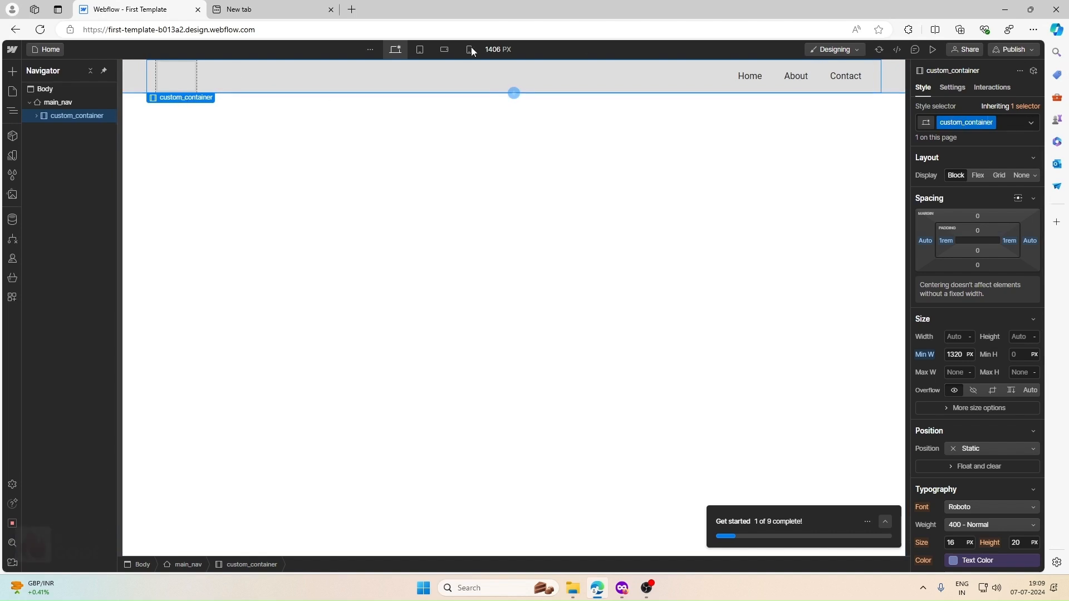
# Expand custom_container and examine its Brand, Nav Menu and Menu Button elements
pyautogui.click(36, 115)
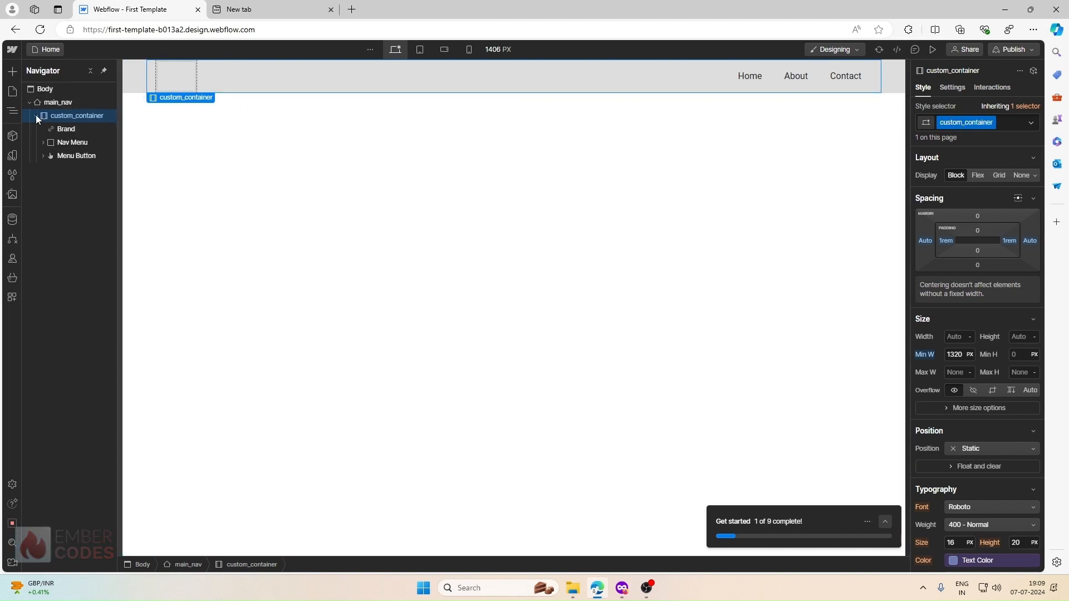
pyautogui.click(59, 131)
pyautogui.click(61, 141)
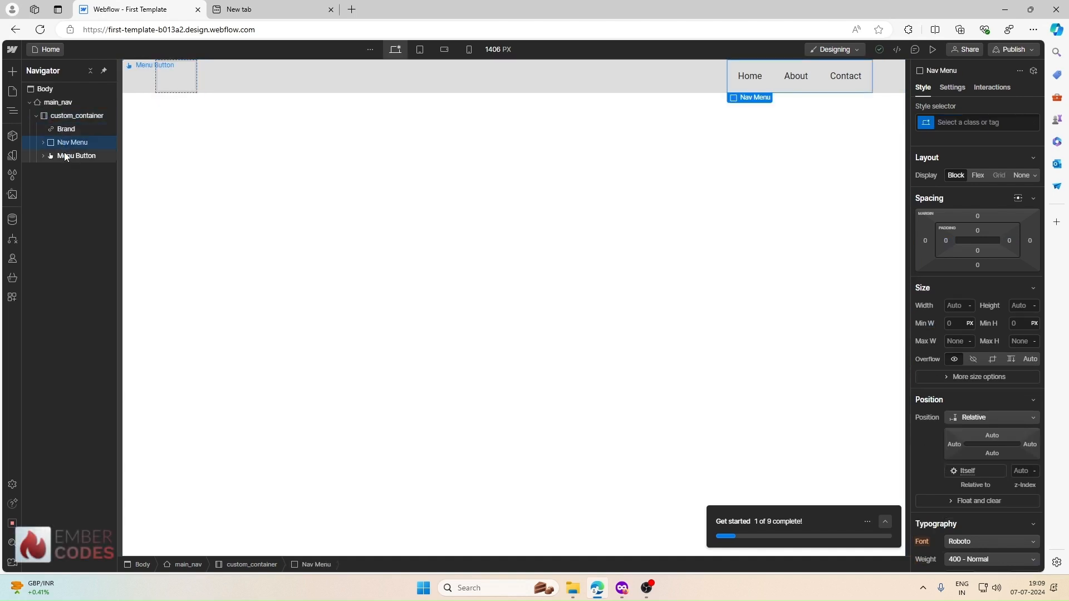
pyautogui.click(65, 158)
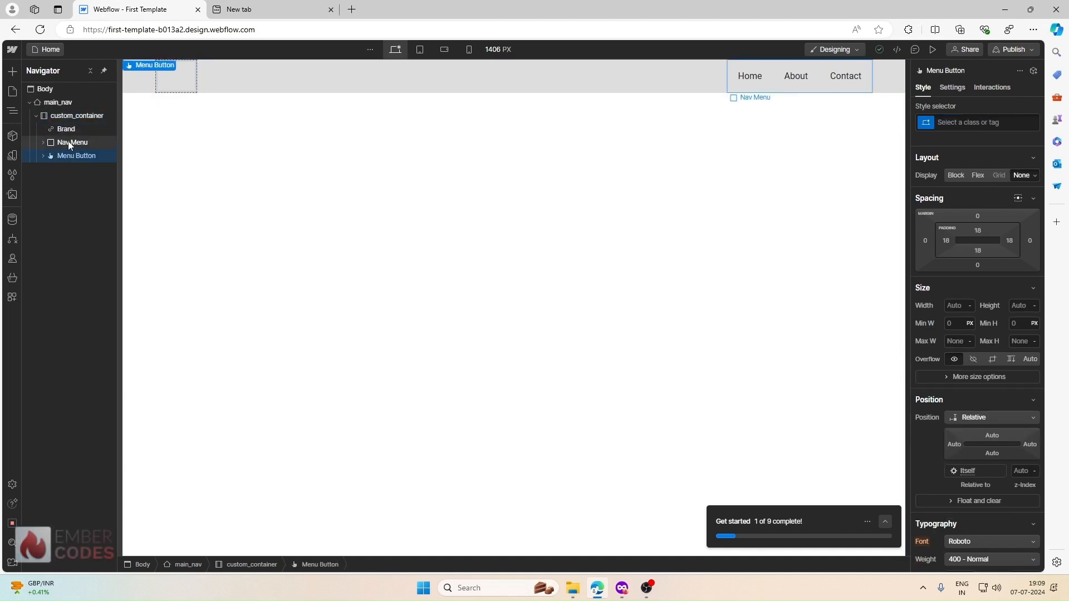
pyautogui.click(68, 142)
pyautogui.click(68, 129)
pyautogui.click(66, 142)
pyautogui.click(69, 154)
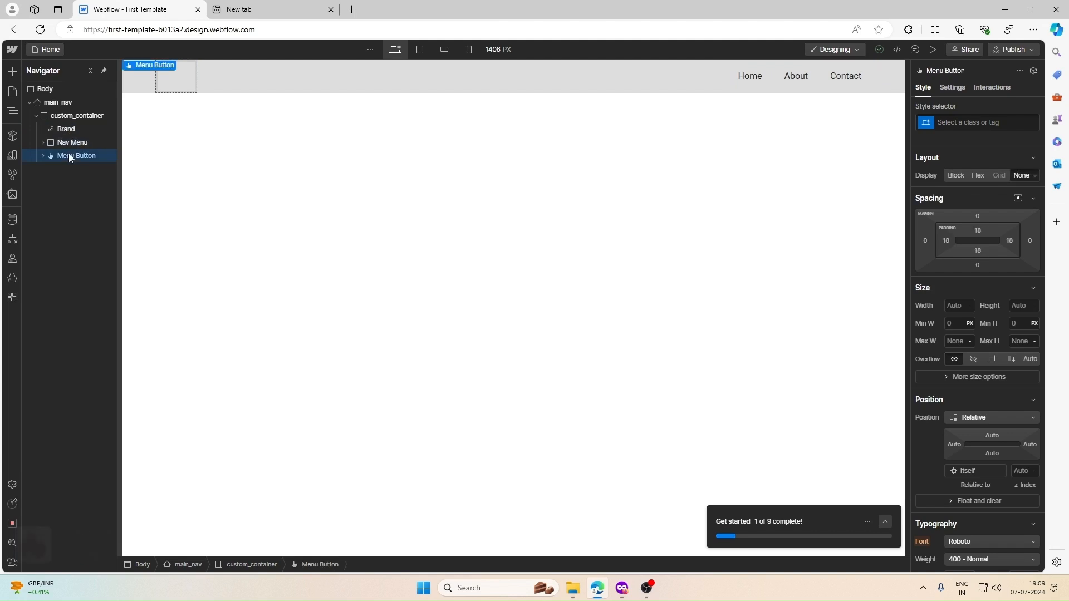
pyautogui.click(68, 141)
pyautogui.click(67, 131)
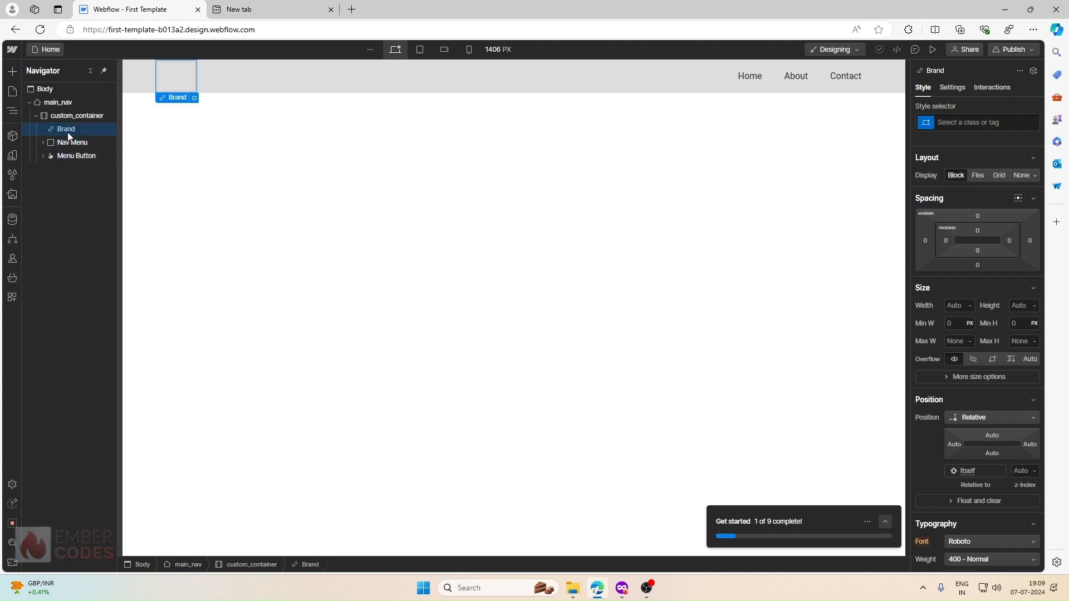
# Add a Div Block inside custom_container and assign it a new class named main_nav_inner
pyautogui.click(69, 116)
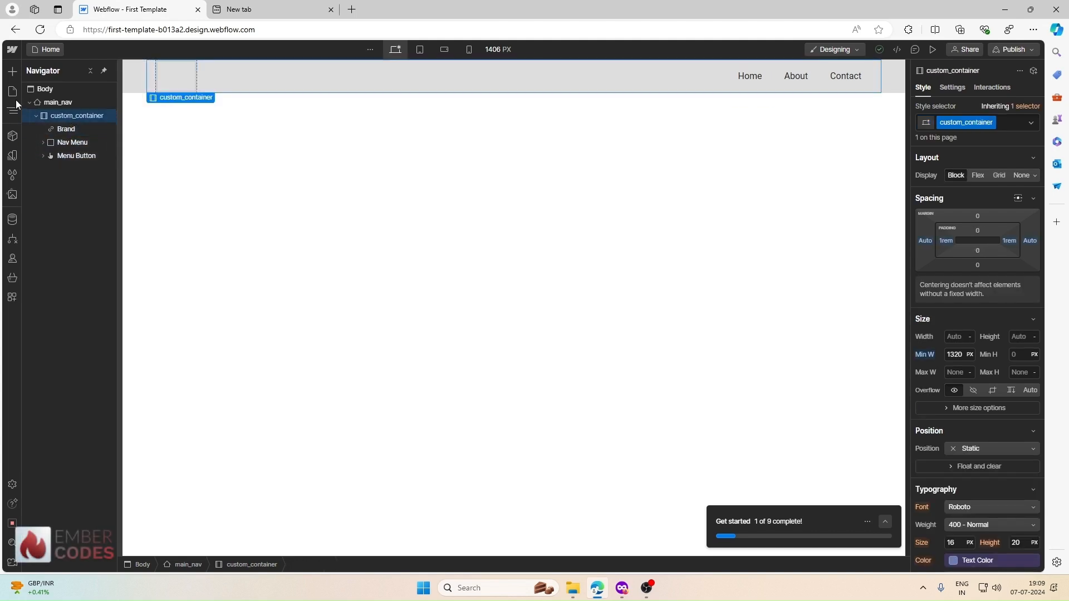
pyautogui.click(12, 71)
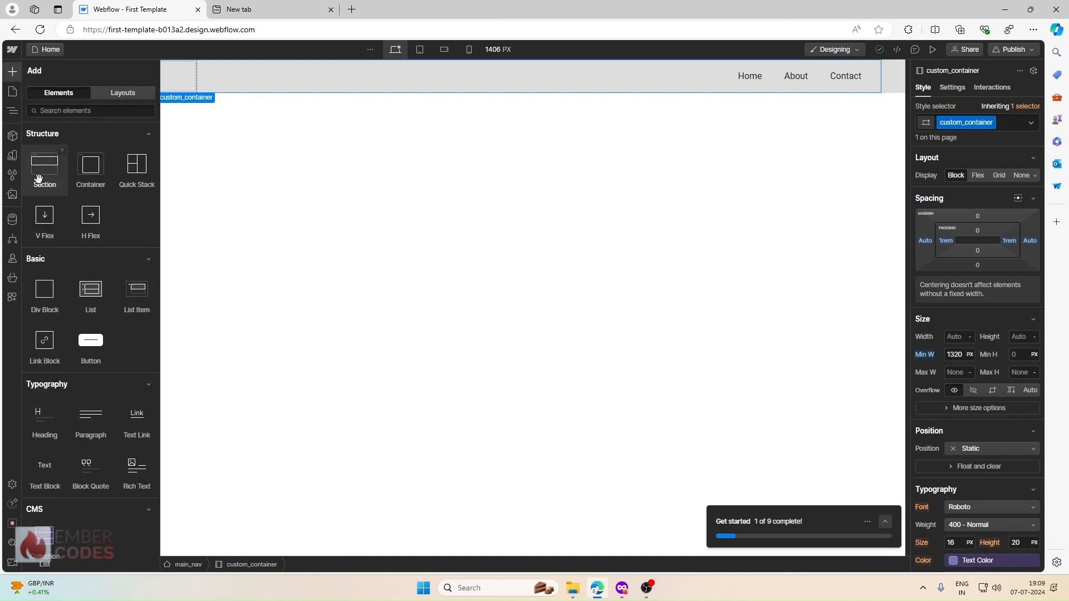
pyautogui.click(44, 284)
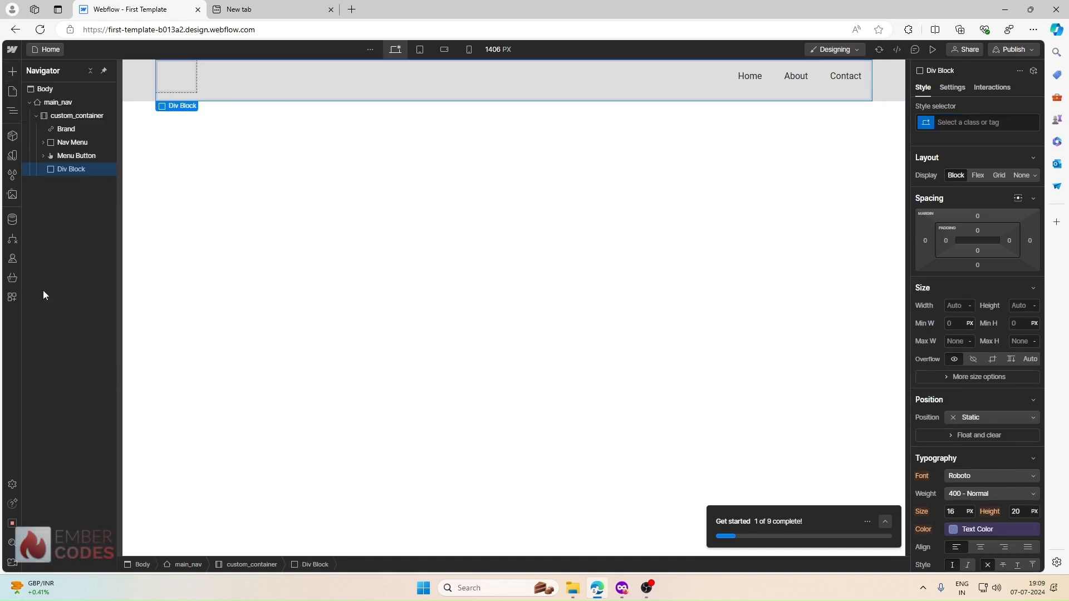
pyautogui.click(956, 123)
pyautogui.write('_')
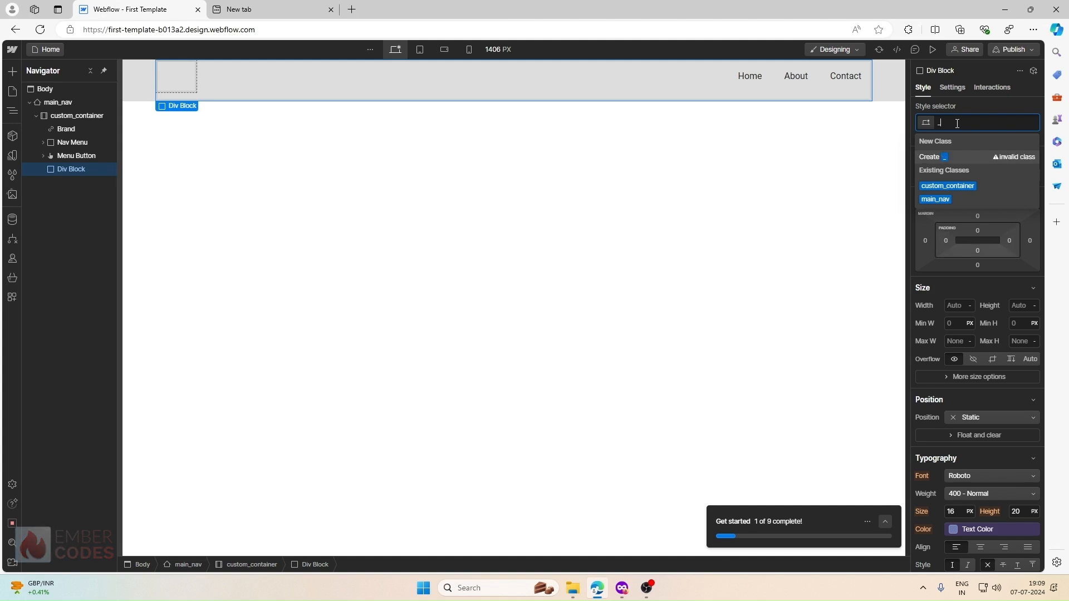
pyautogui.press('BackSpace')
pyautogui.write('main_nav_inner')
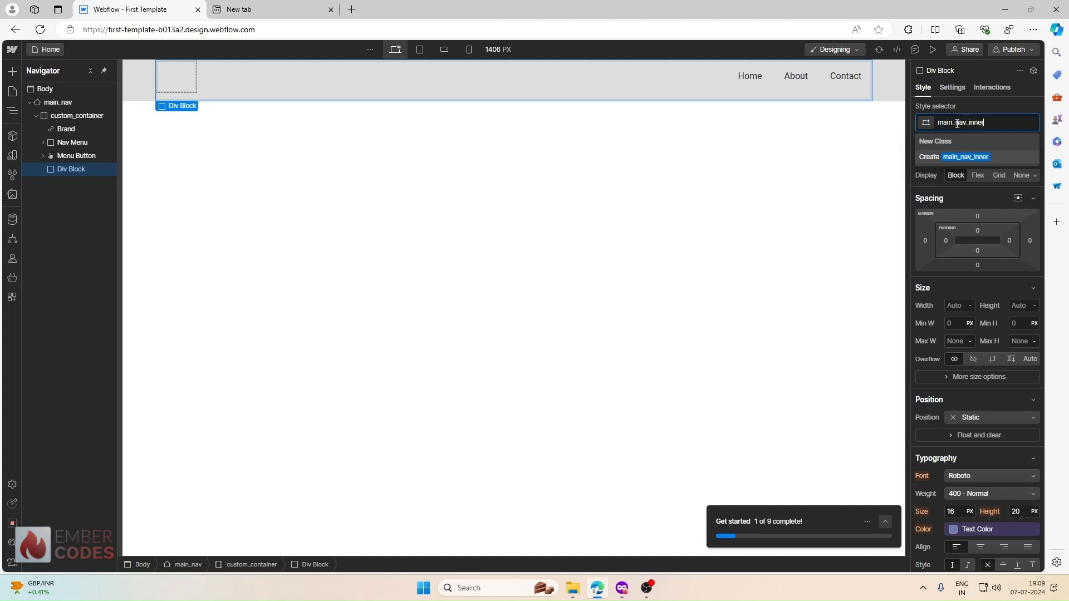
pyautogui.press('Return')
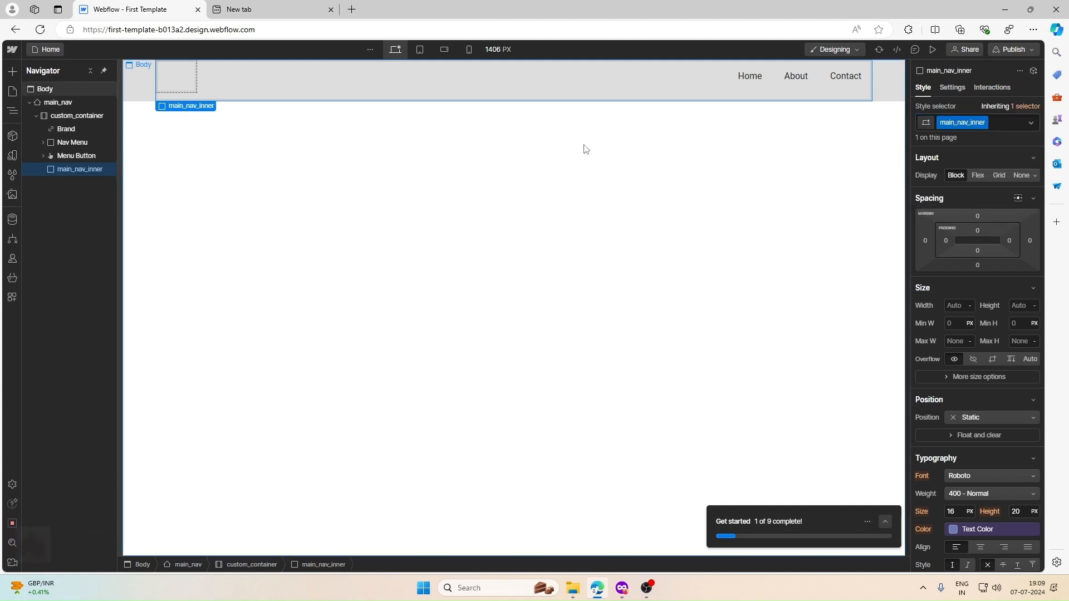
# Move main_nav_inner to the start of custom_container and nest Nav Menu and Brand inside it, with Nav Menu first
pyautogui.moveTo(65, 167); pyautogui.dragTo(60, 129)
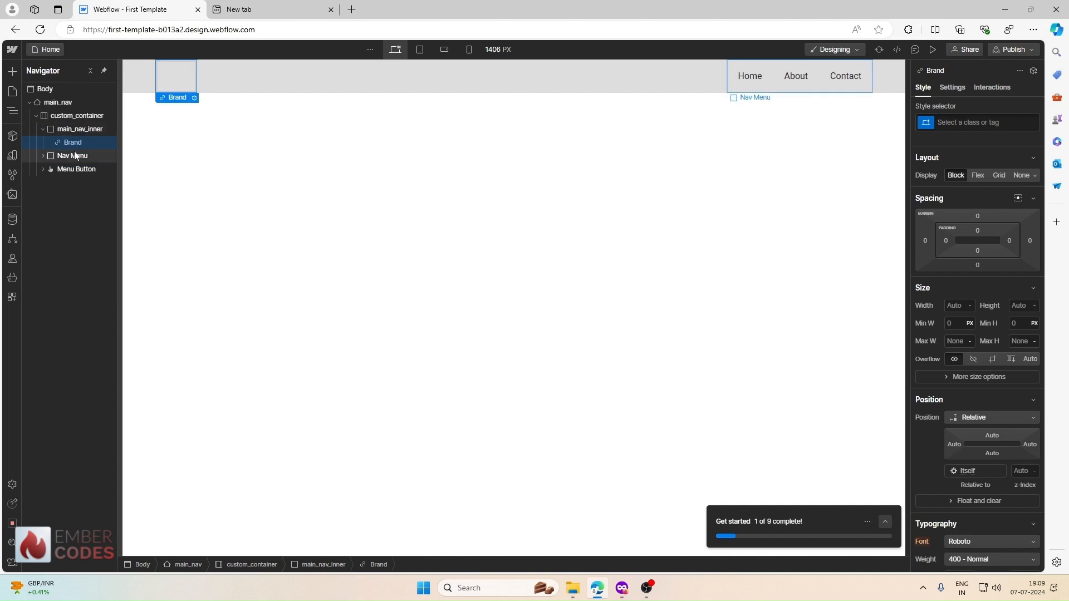
pyautogui.moveTo(78, 154)
pyautogui.mouseDown()
pyautogui.moveTo(78, 138)
pyautogui.moveTo(89, 140)
pyautogui.mouseUp()
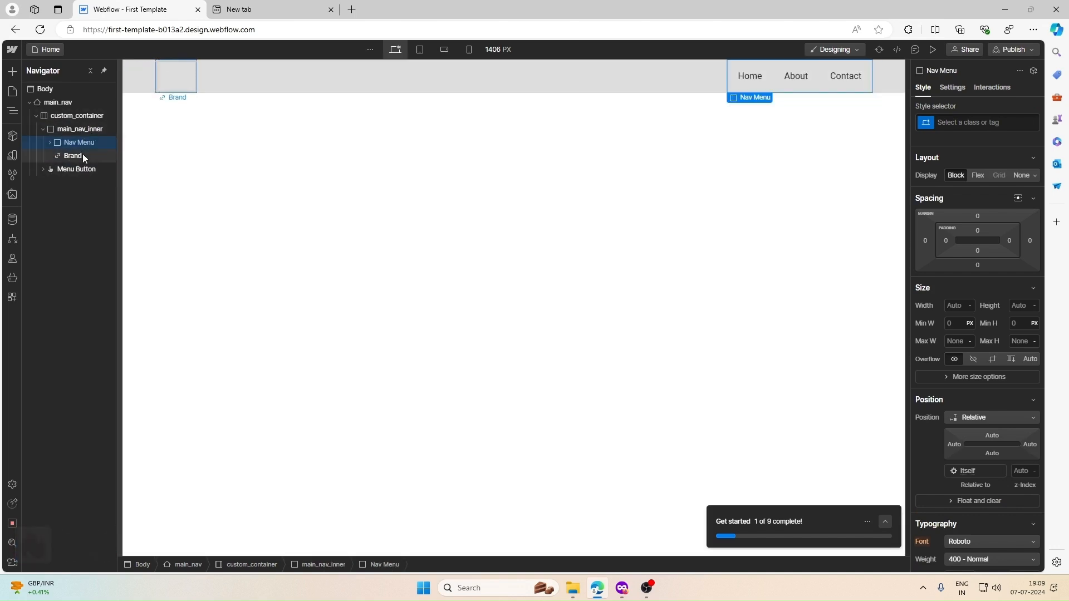
pyautogui.click(44, 130)
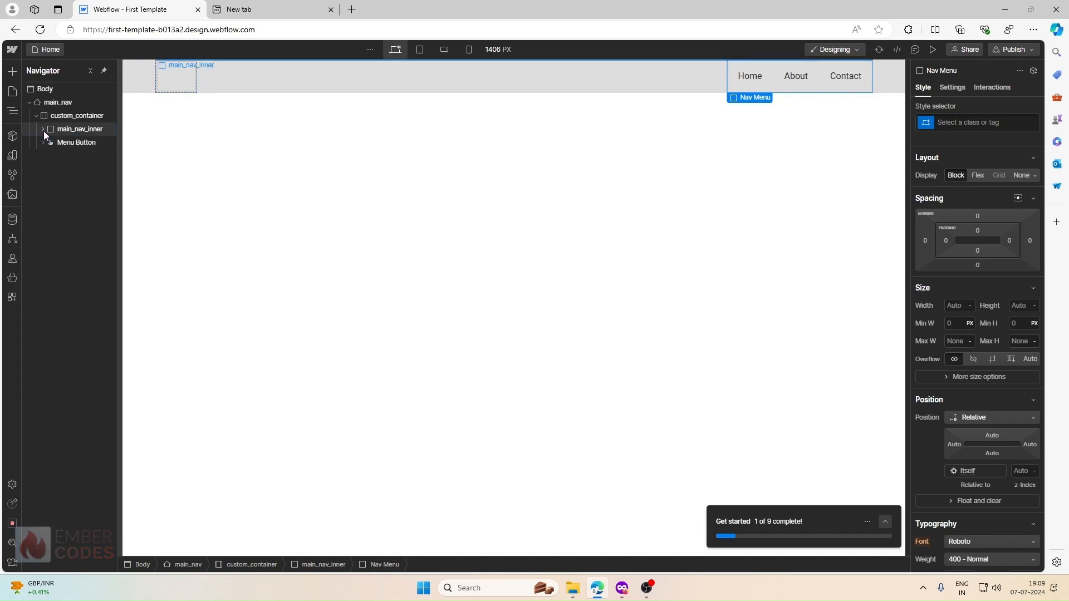
# Check the navigation bar, custom_container and Menu Button at the mobile portrait and tablet breakpoints, and return to the desktop breakpoint
pyautogui.click(469, 50)
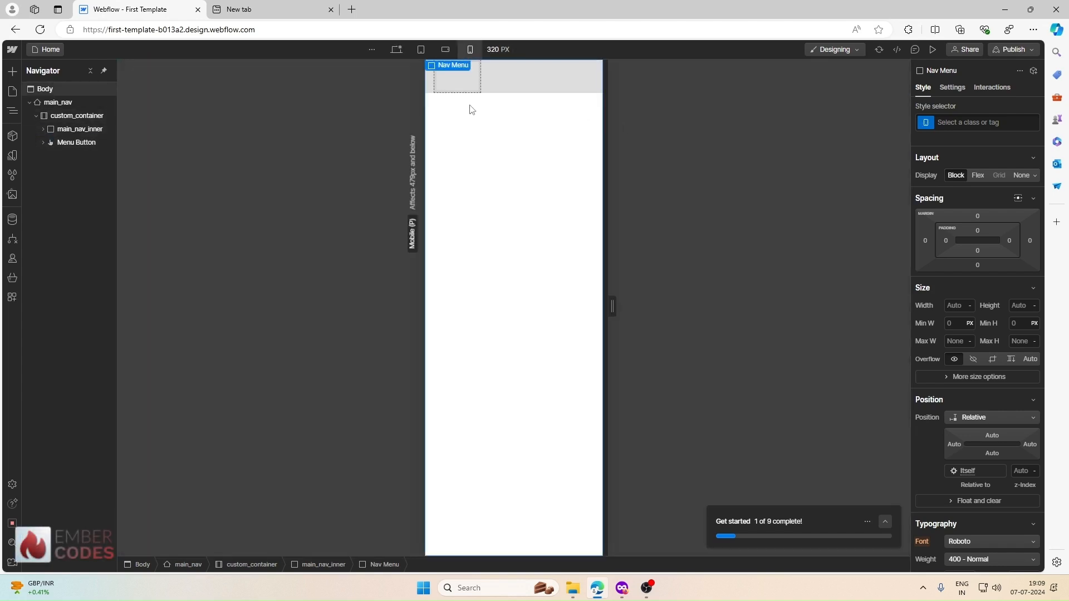
pyautogui.click(576, 77)
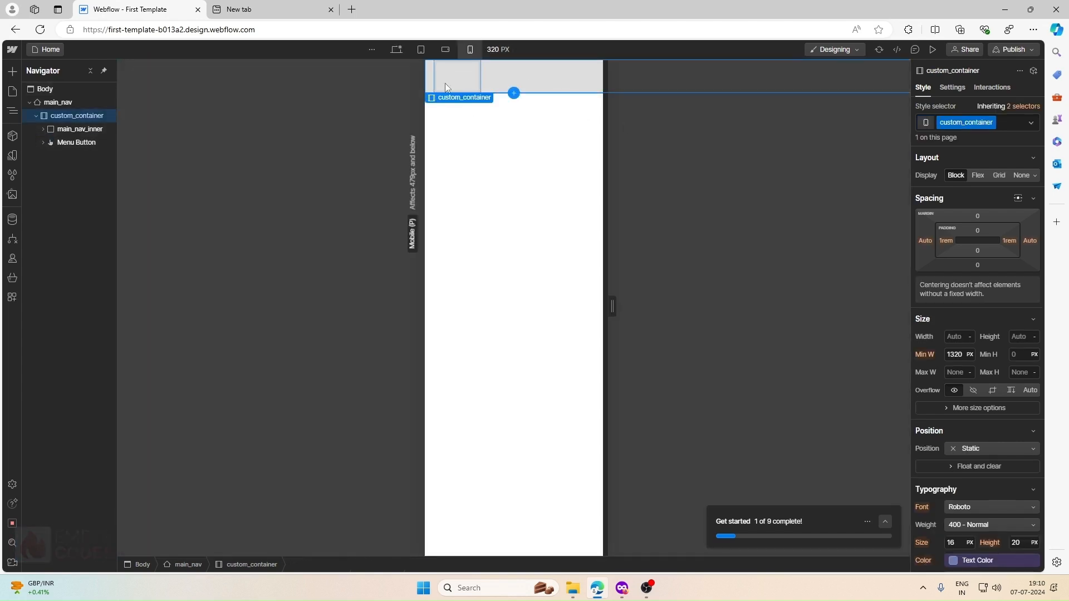
pyautogui.click(76, 142)
pyautogui.click(421, 50)
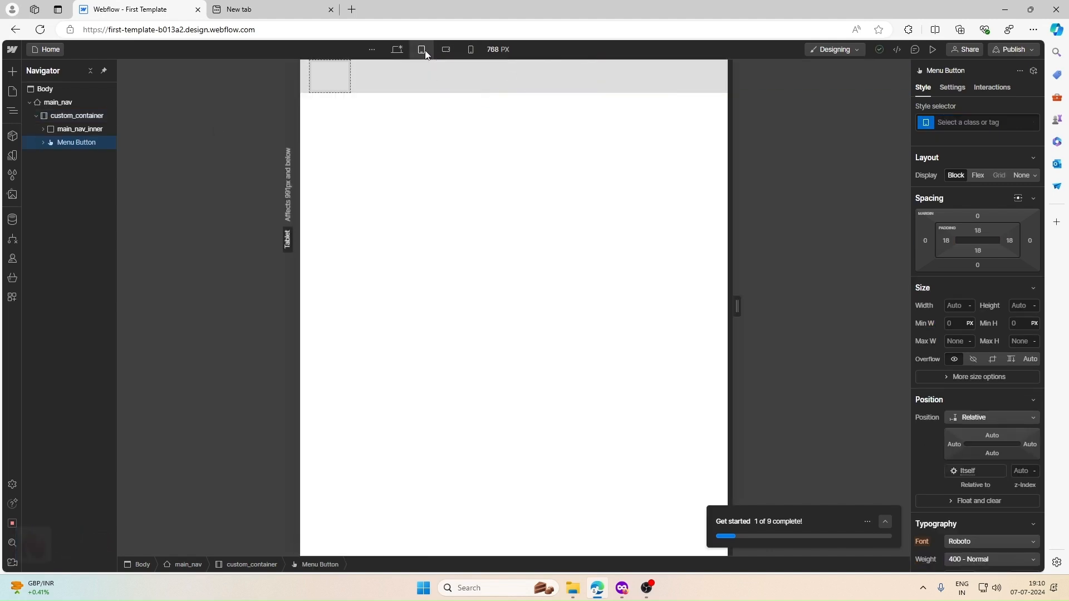
pyautogui.click(395, 50)
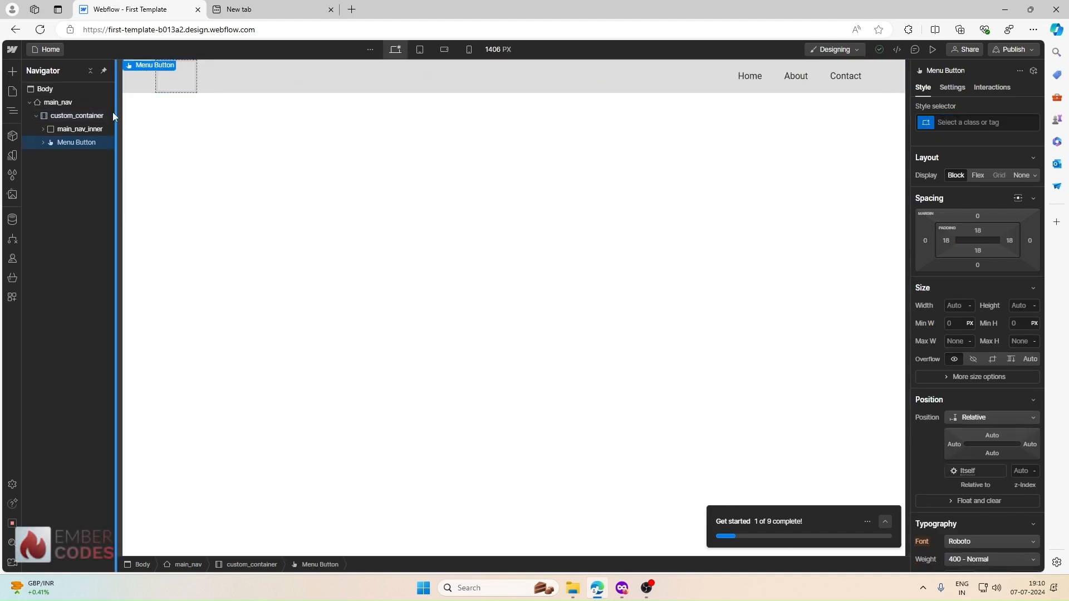
# Change main_nav's background color to white and link it to the White color variable
pyautogui.click(71, 101)
pyautogui.scroll(-4, 983, 291)
pyautogui.scroll(-5, 983, 292)
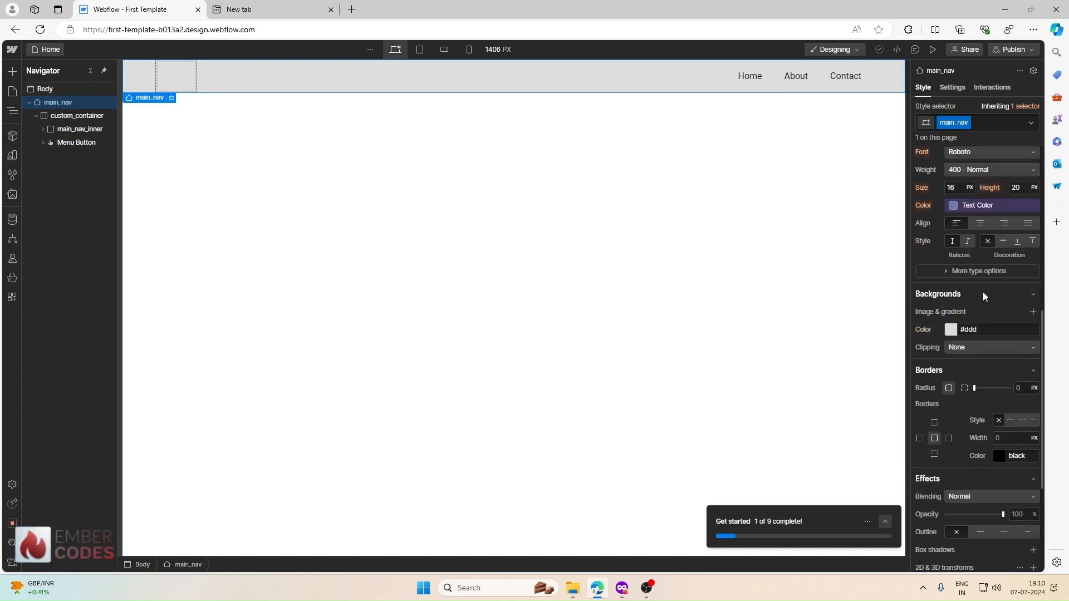
pyautogui.click(951, 219)
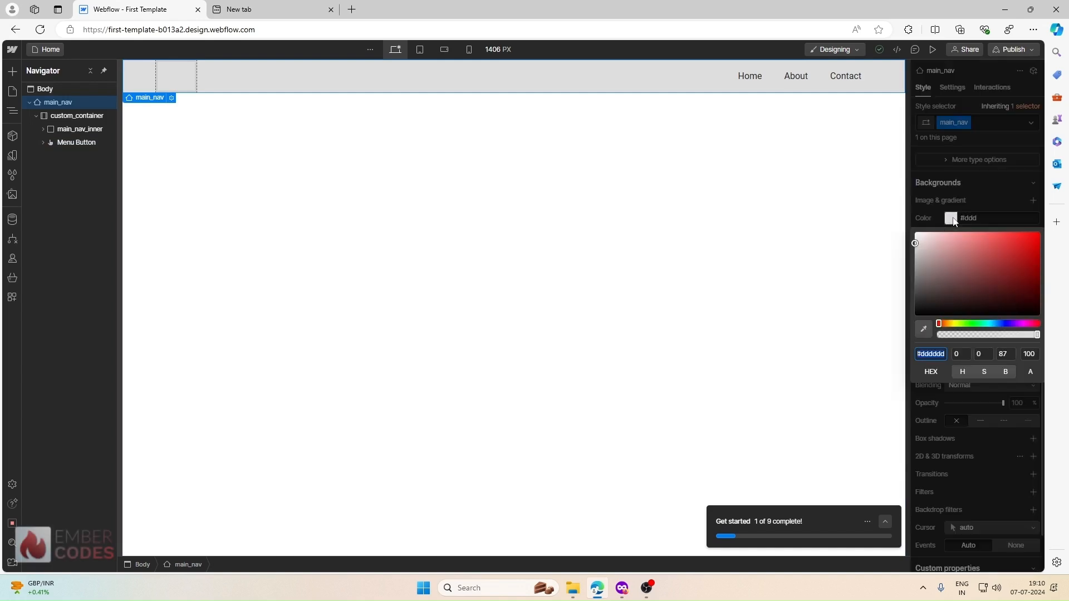
pyautogui.click(940, 215)
pyautogui.click(950, 221)
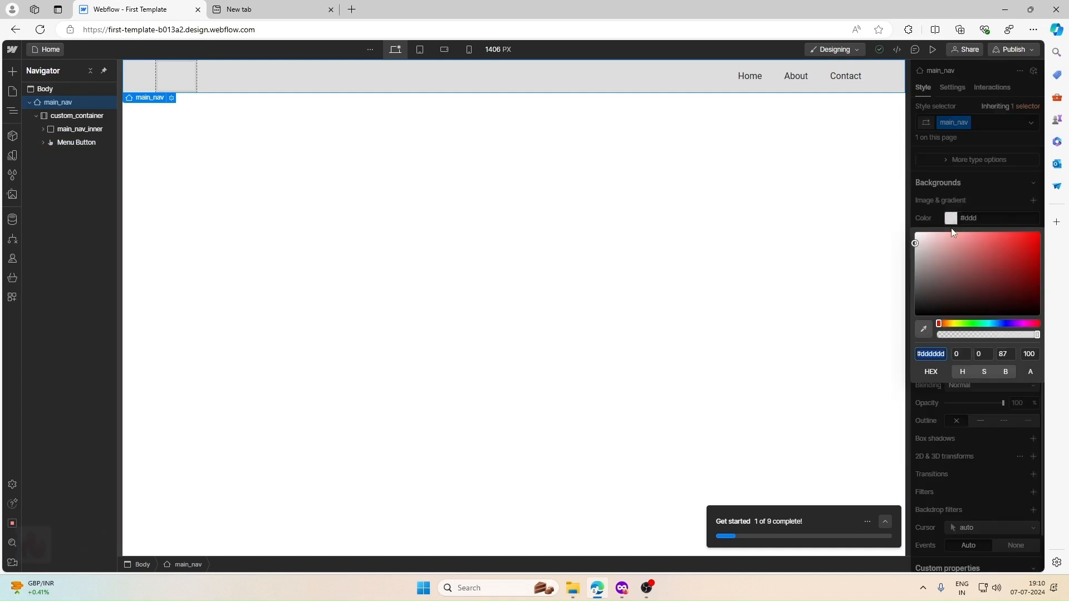
pyautogui.moveTo(922, 234); pyautogui.dragTo(898, 214)
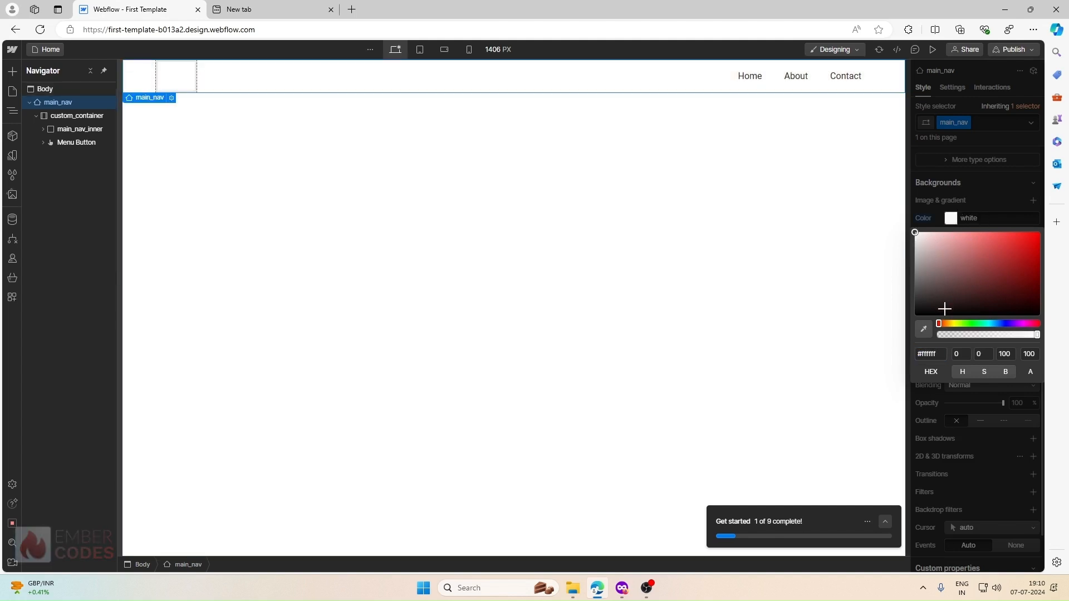
pyautogui.click(935, 205)
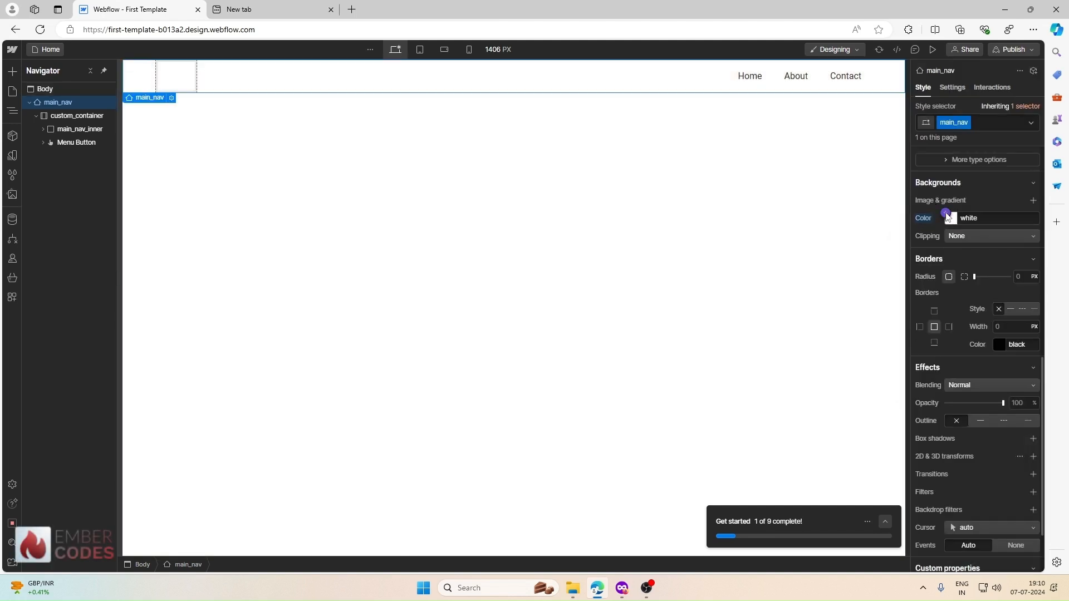
pyautogui.click(949, 218)
pyautogui.click(942, 278)
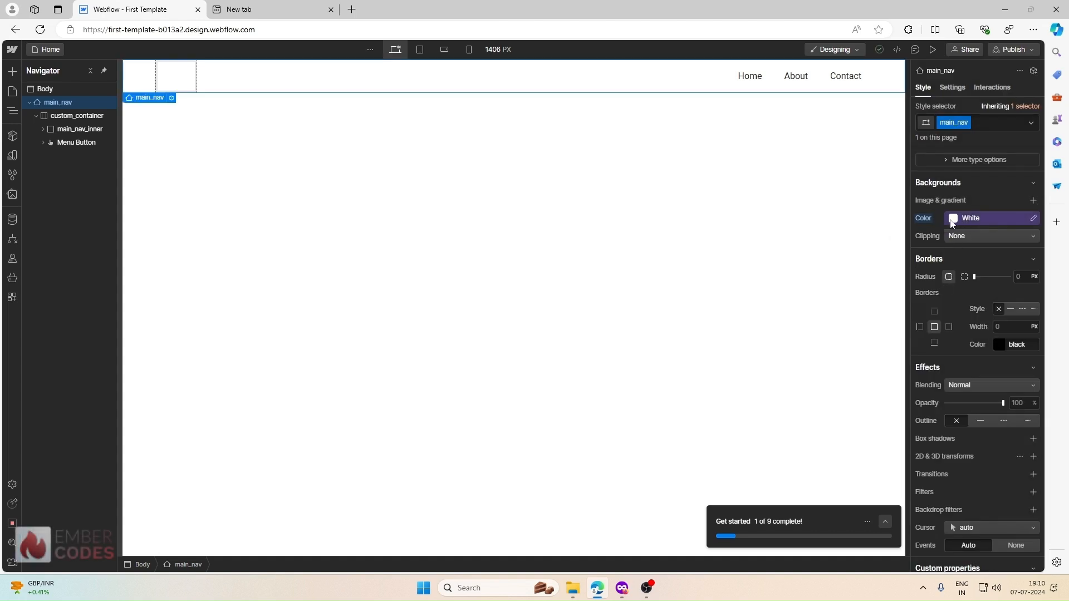
# Try placing Brand ahead of Nav Menu inside main_nav_inner, and move Nav Menu back to first place
pyautogui.click(185, 77)
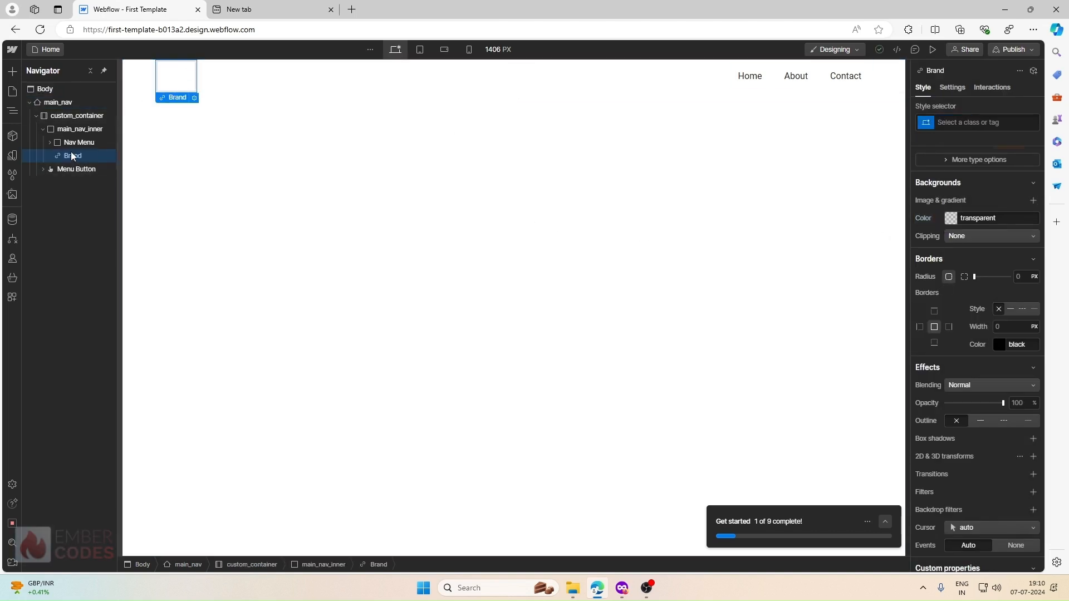
pyautogui.click(75, 128)
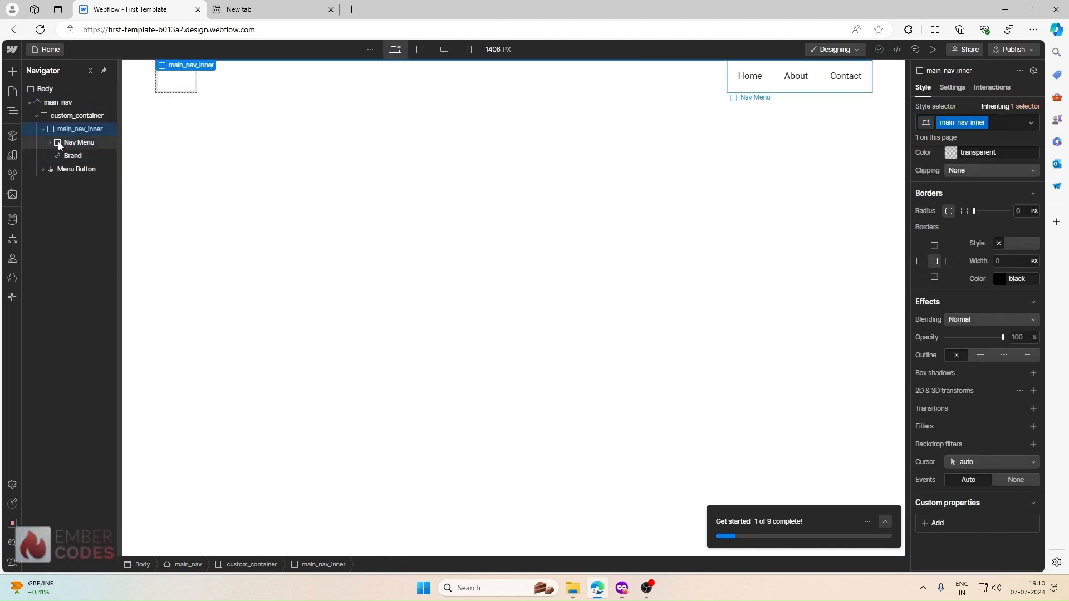
pyautogui.moveTo(76, 160); pyautogui.dragTo(72, 139)
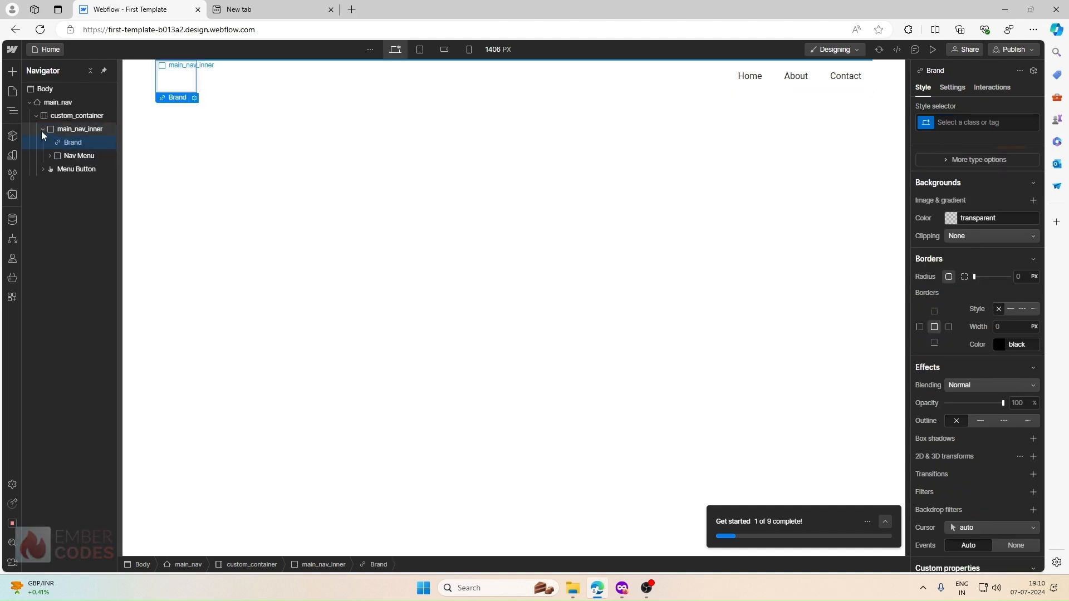
pyautogui.click(42, 129)
pyautogui.click(45, 129)
pyautogui.click(68, 133)
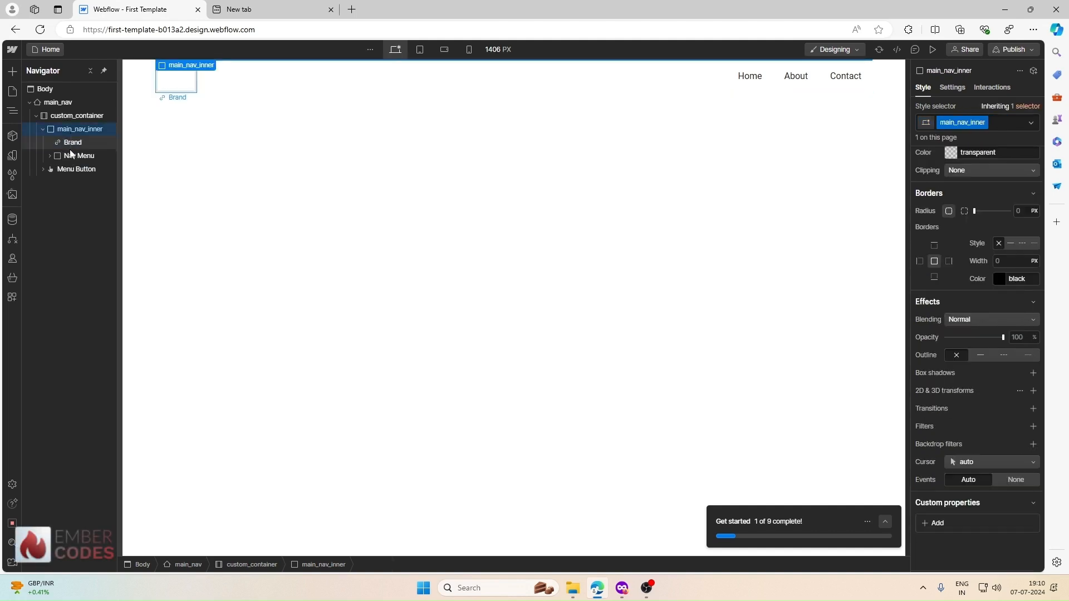
pyautogui.click(70, 156)
pyautogui.moveTo(74, 153); pyautogui.dragTo(65, 134)
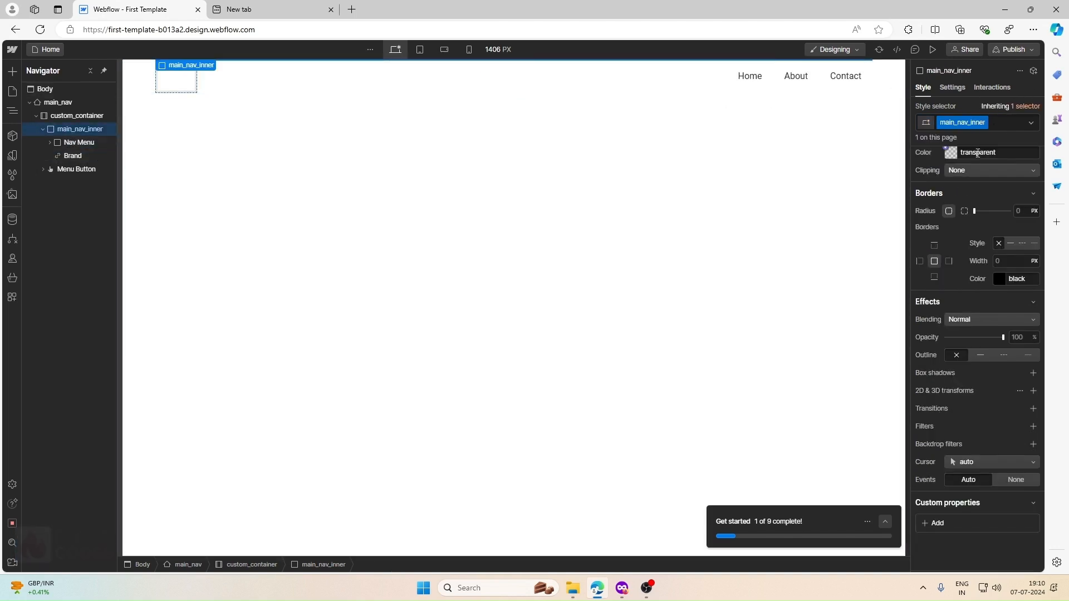
# Set main_nav_inner to a horizontal Flex layout with its children aligned Space between on the X axis
pyautogui.scroll(10, 958, 180)
pyautogui.click(978, 175)
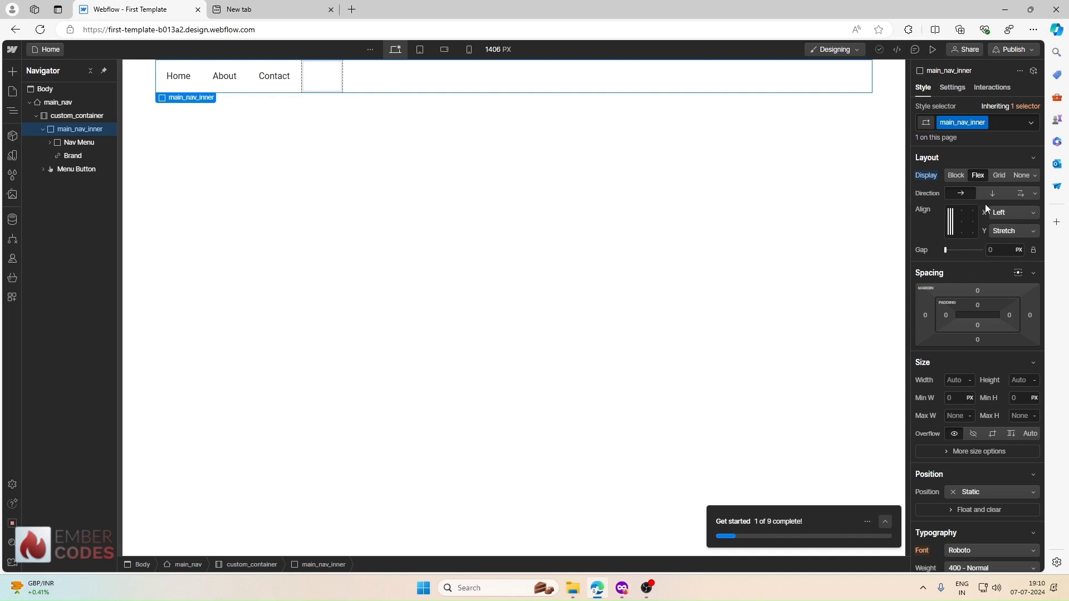
pyautogui.click(1034, 194)
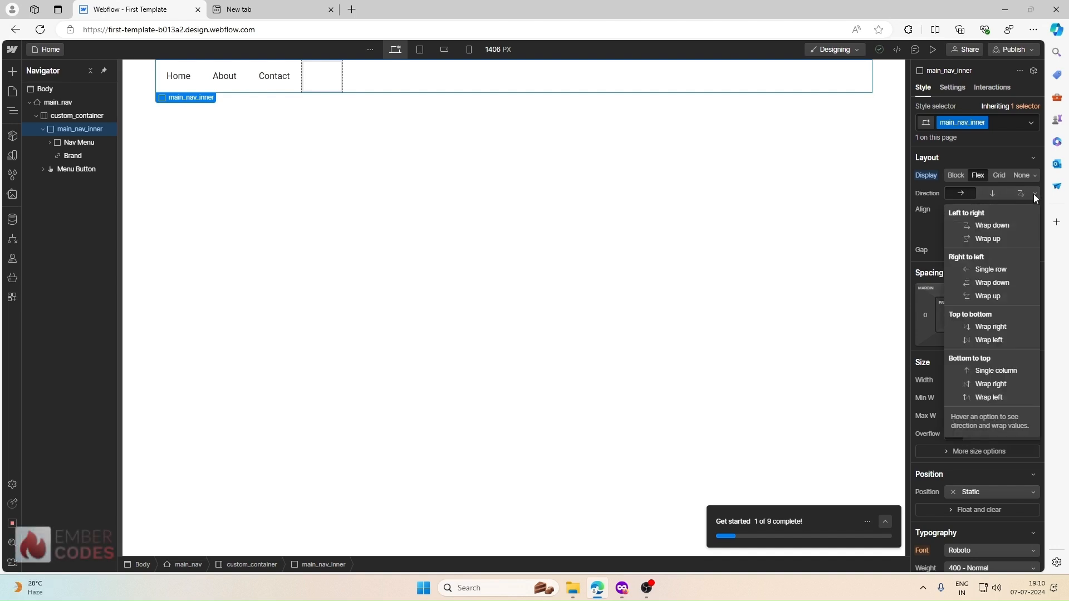
pyautogui.click(1033, 194)
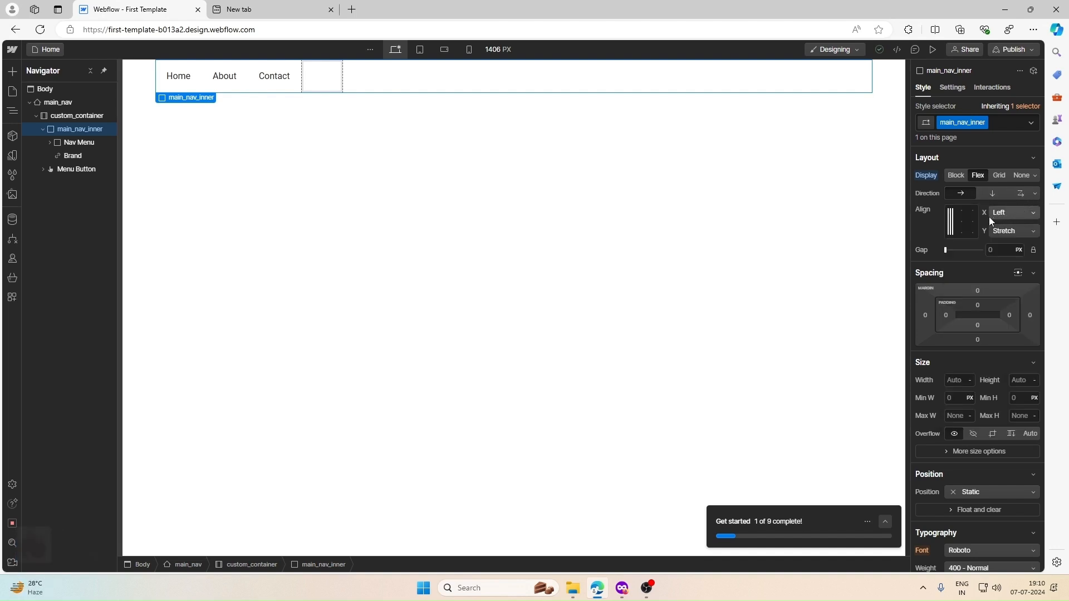
pyautogui.click(1019, 211)
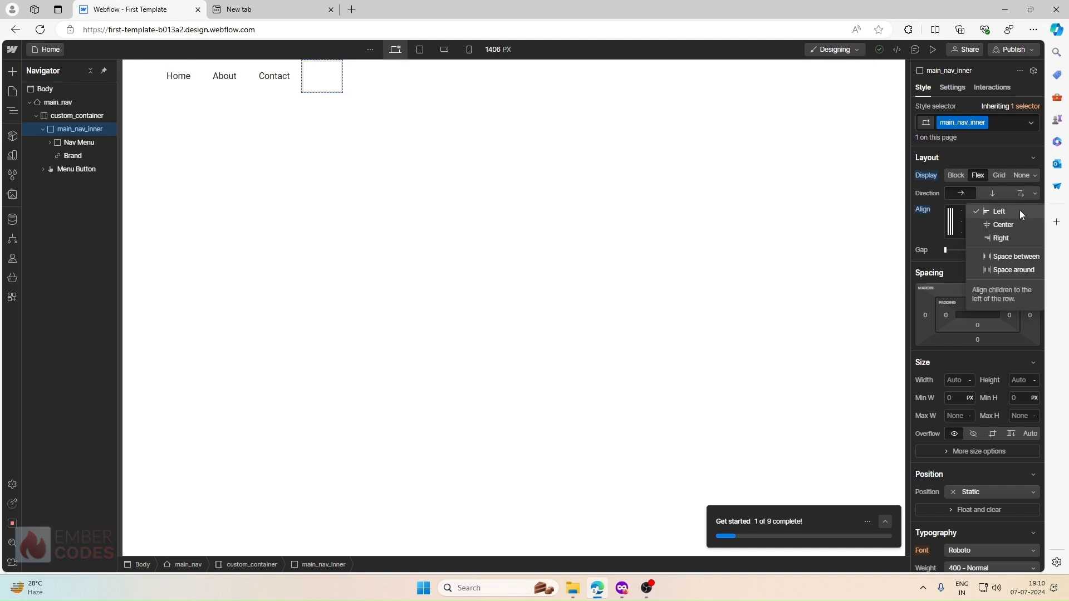
pyautogui.click(1017, 254)
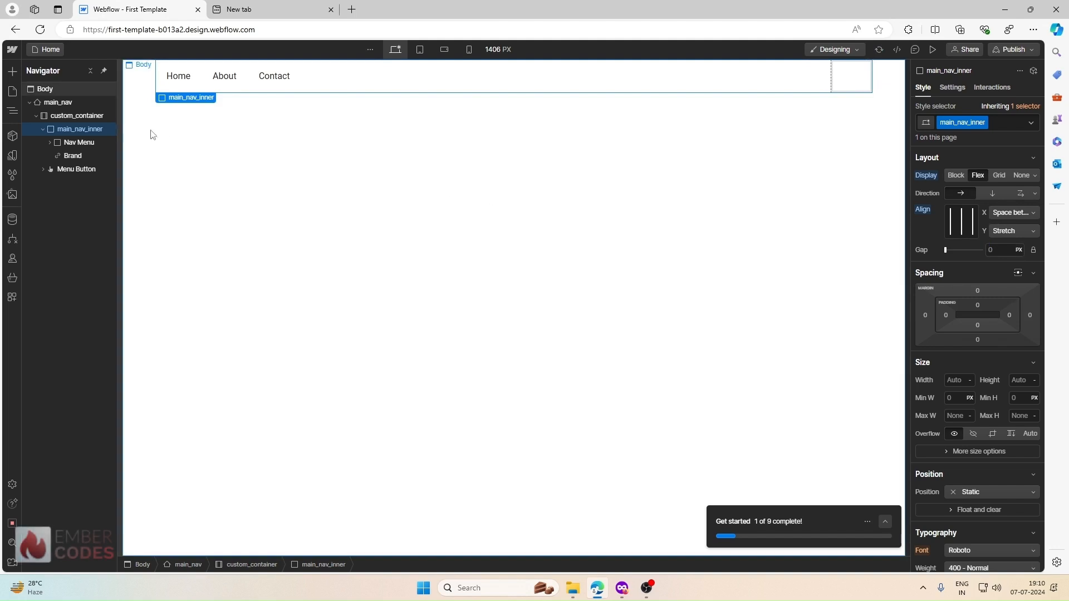
# Add a Div Block as the last child of main_nav_inner and assign it a new class named main_nav_btn_wrapper
pyautogui.click(65, 142)
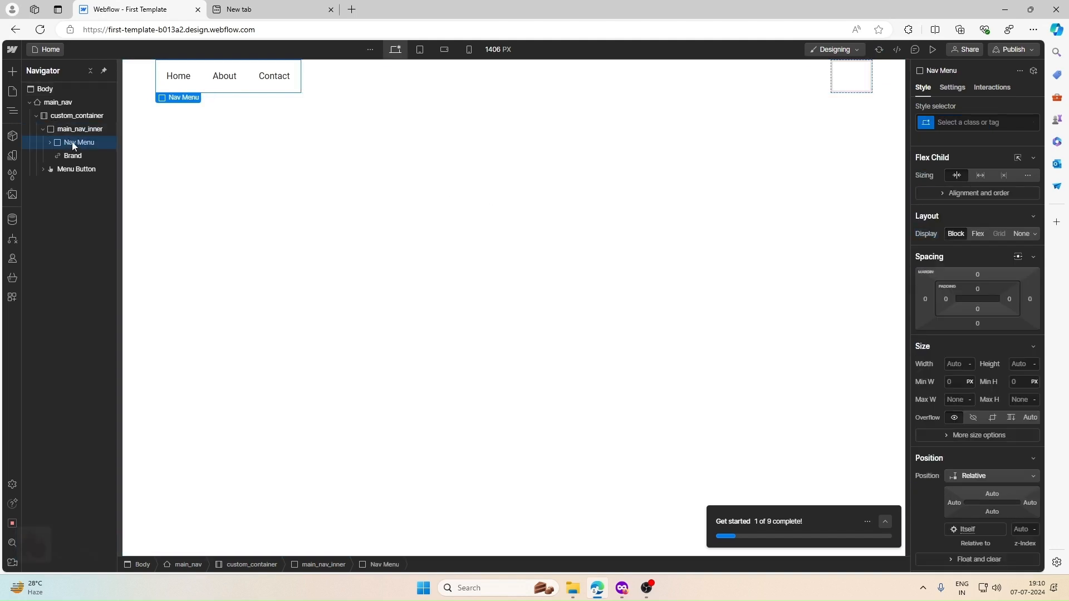
pyautogui.click(80, 129)
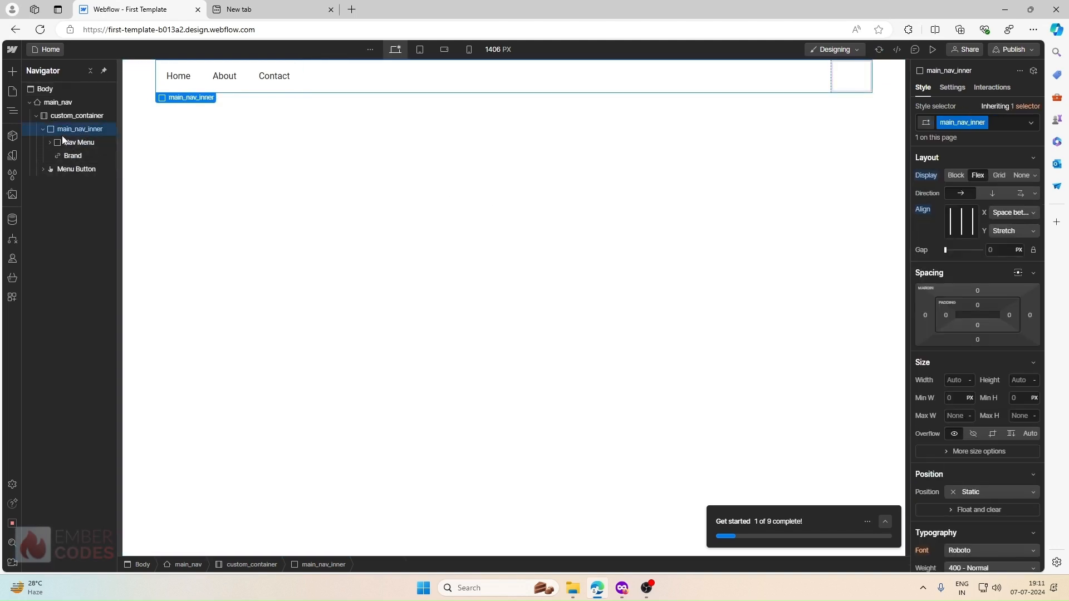
pyautogui.click(9, 74)
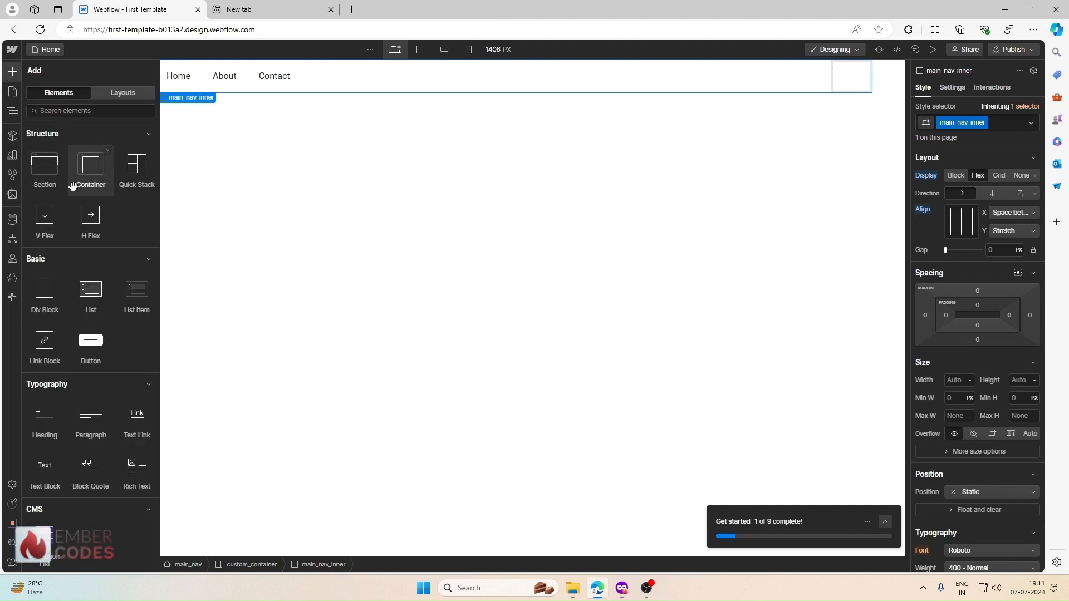
pyautogui.click(43, 288)
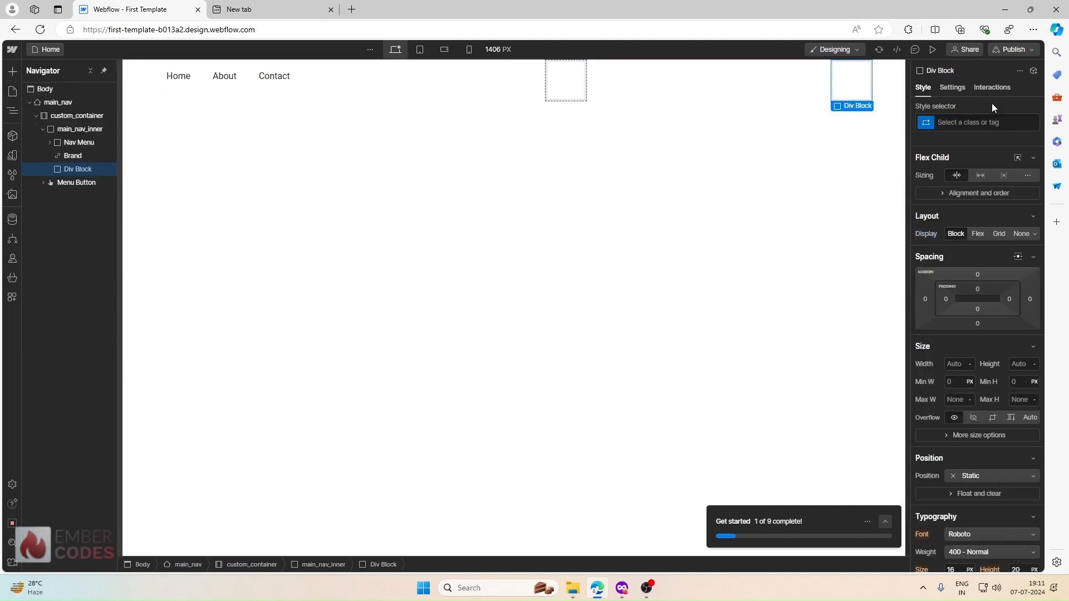
pyautogui.click(971, 121)
pyautogui.write('main_nav_b')
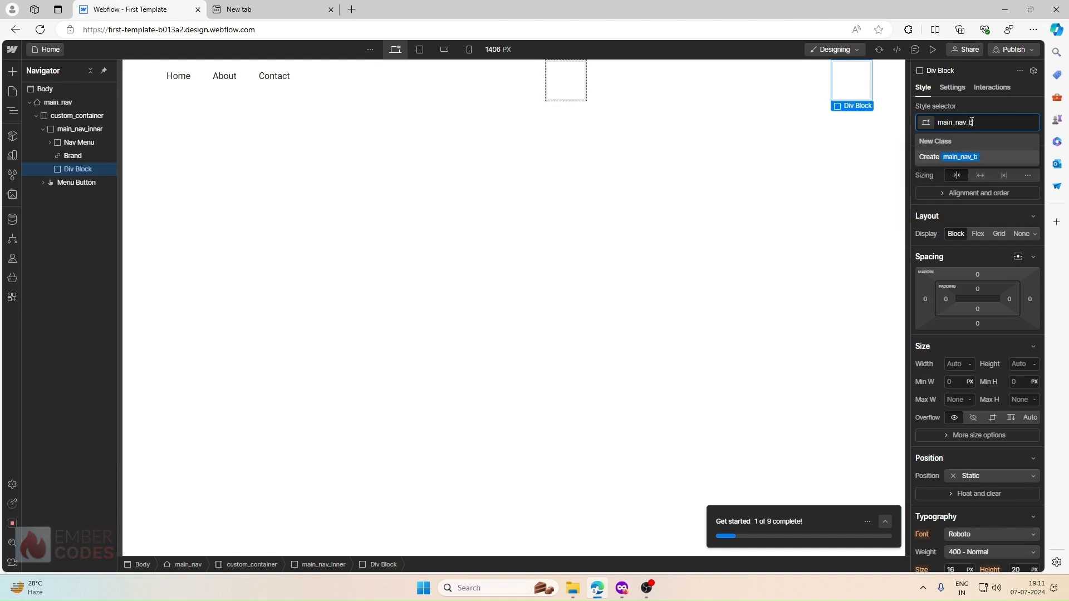
pyautogui.write('tn_wrapper')
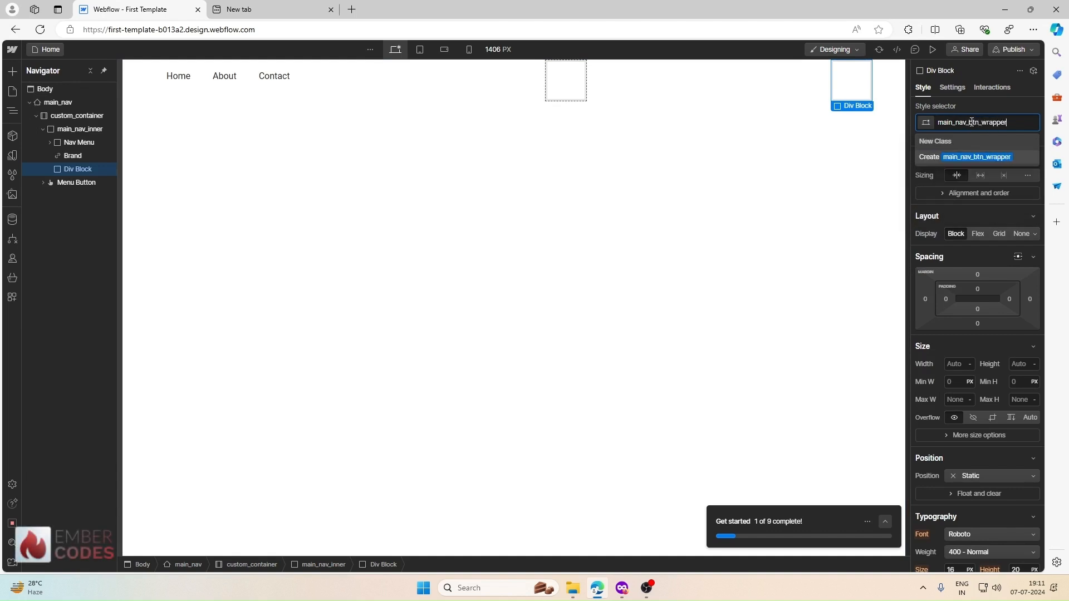
pyautogui.press('Return')
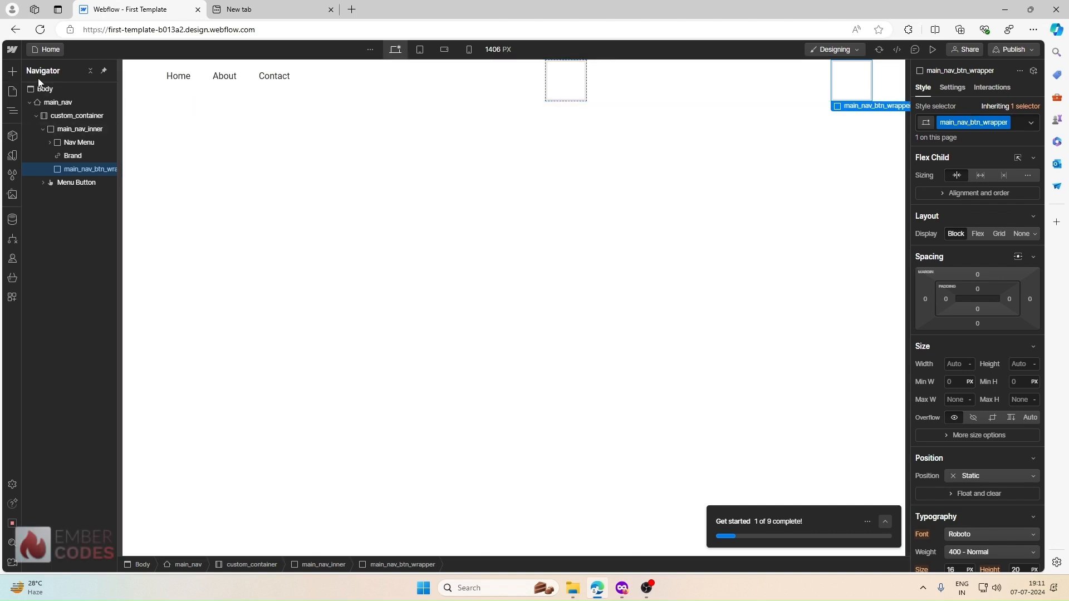
# Add a Button inside main_nav_btn_wrapper, keeping its default link settings
pyautogui.click(19, 72)
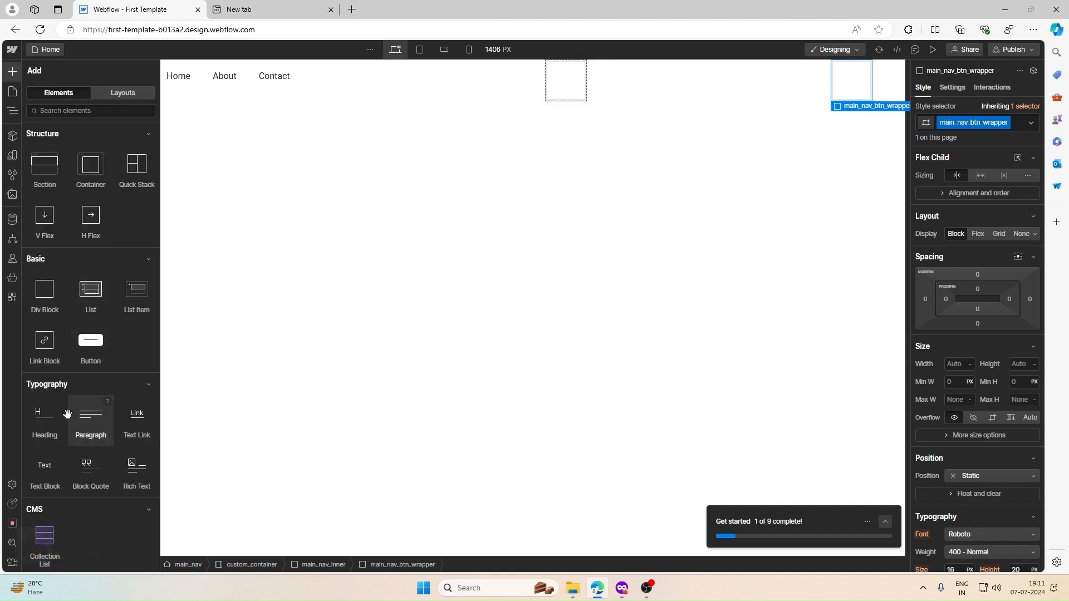
pyautogui.click(91, 285)
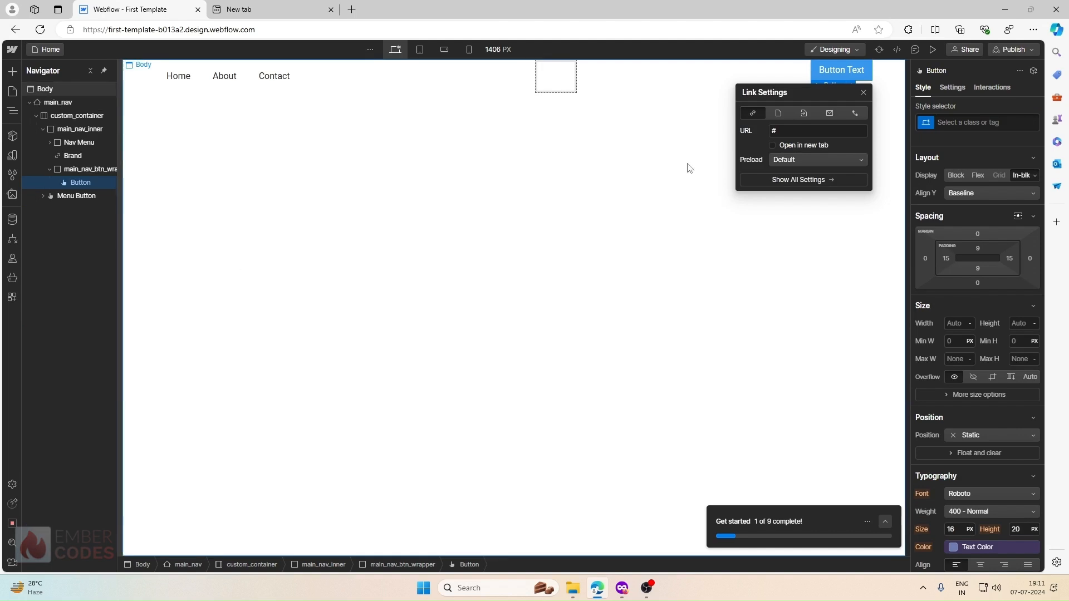
pyautogui.click(675, 119)
pyautogui.click(831, 72)
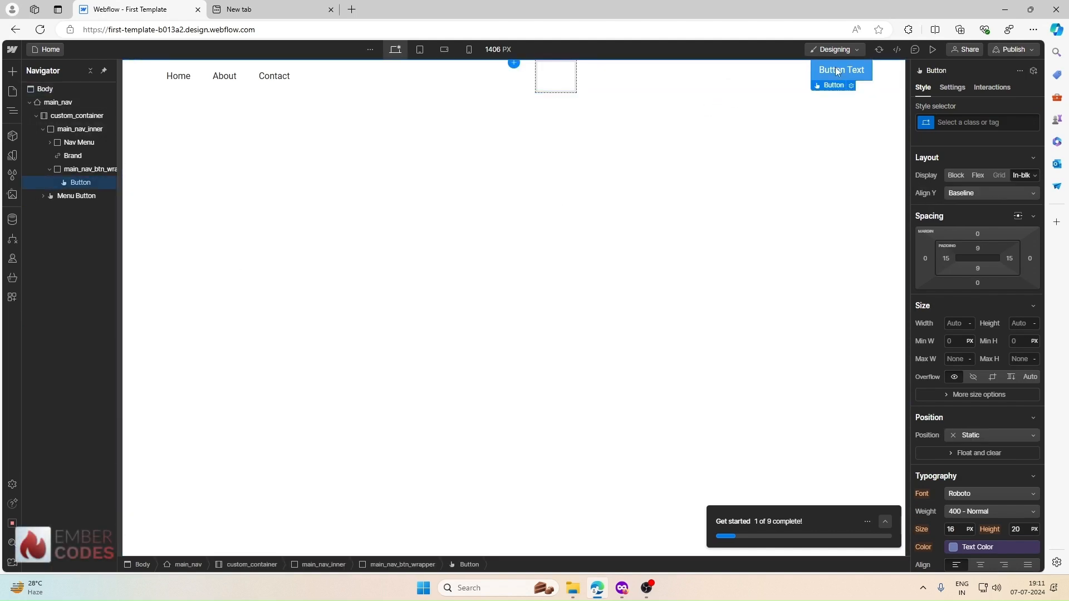
pyautogui.click(725, 82)
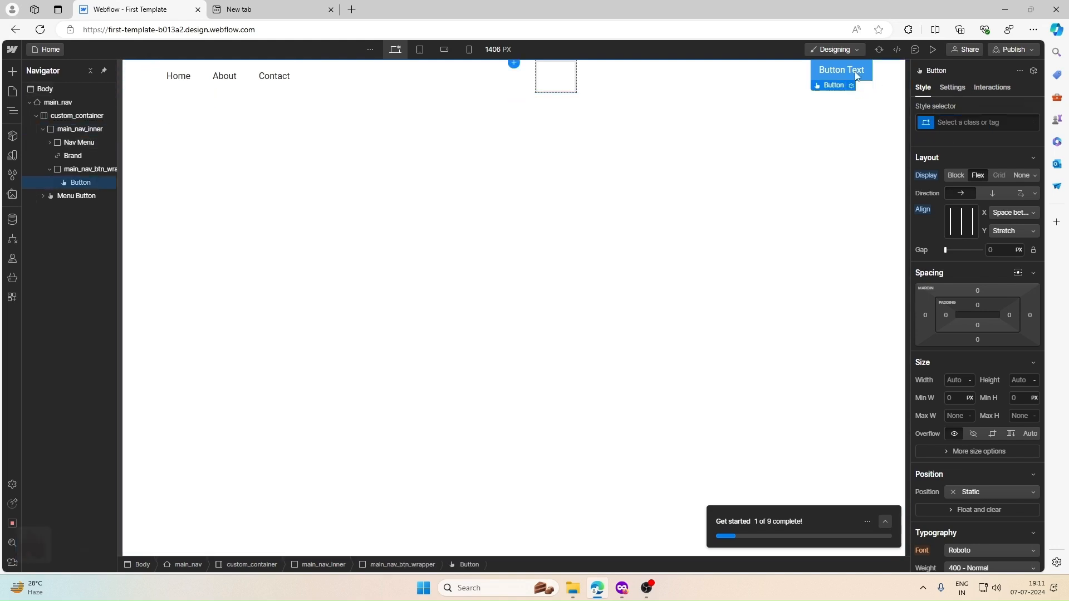
# Check the navigation button's label in the Figma design, return to Webflow and set the new button's text to "Buy Now"
pyautogui.click(622, 587)
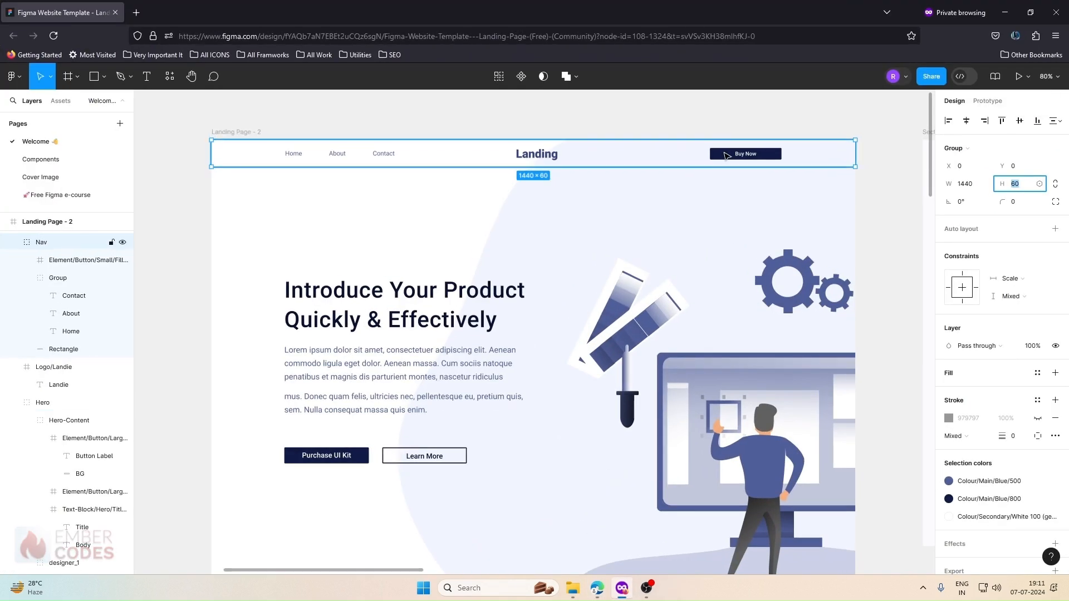
pyautogui.click(734, 154)
pyautogui.click(743, 155)
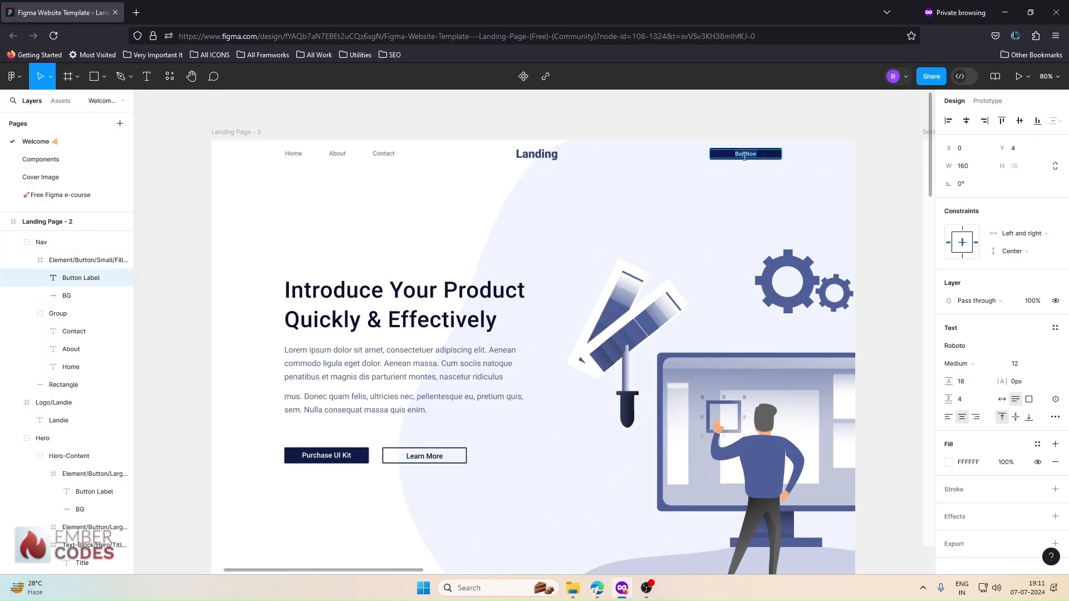
pyautogui.click(1004, 12)
pyautogui.doubleClick(849, 74)
pyautogui.write('Buy Now')
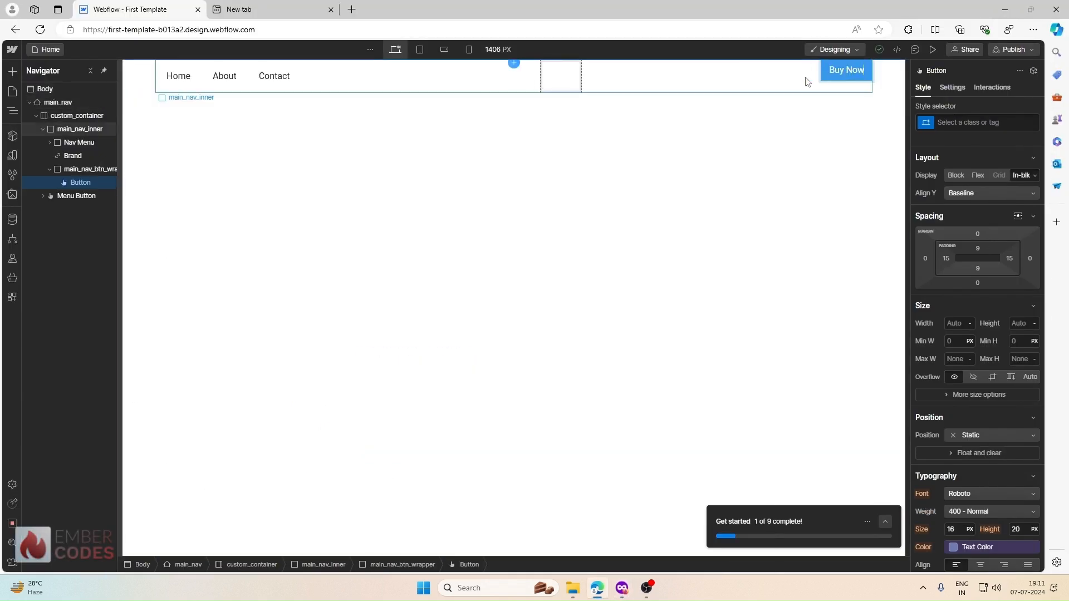
pyautogui.click(806, 82)
pyautogui.click(829, 76)
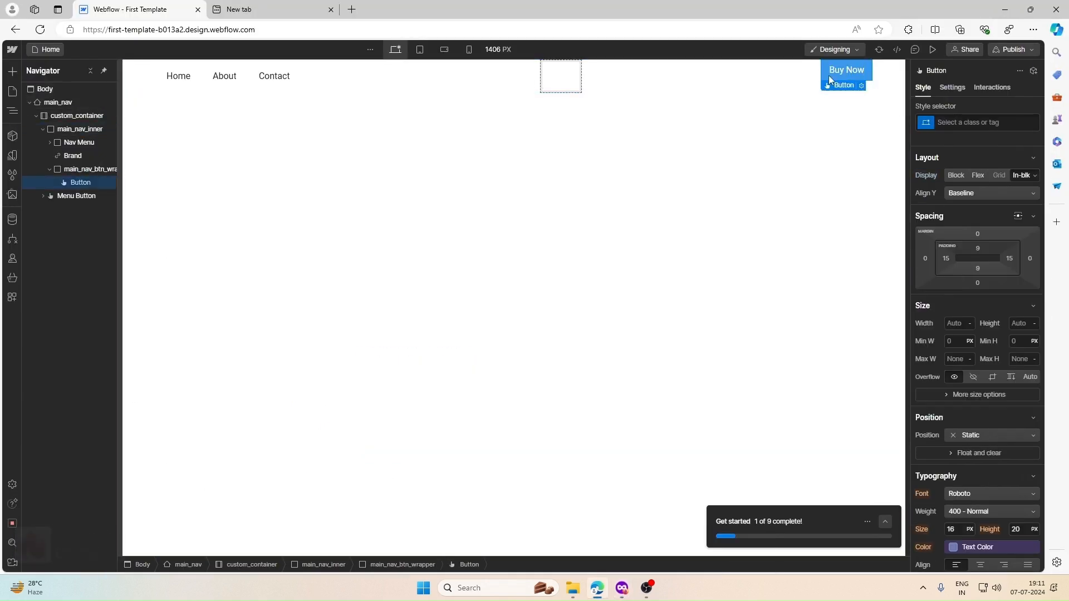
# Assign the Buy Now button a new class named main_btn
pyautogui.click(956, 123)
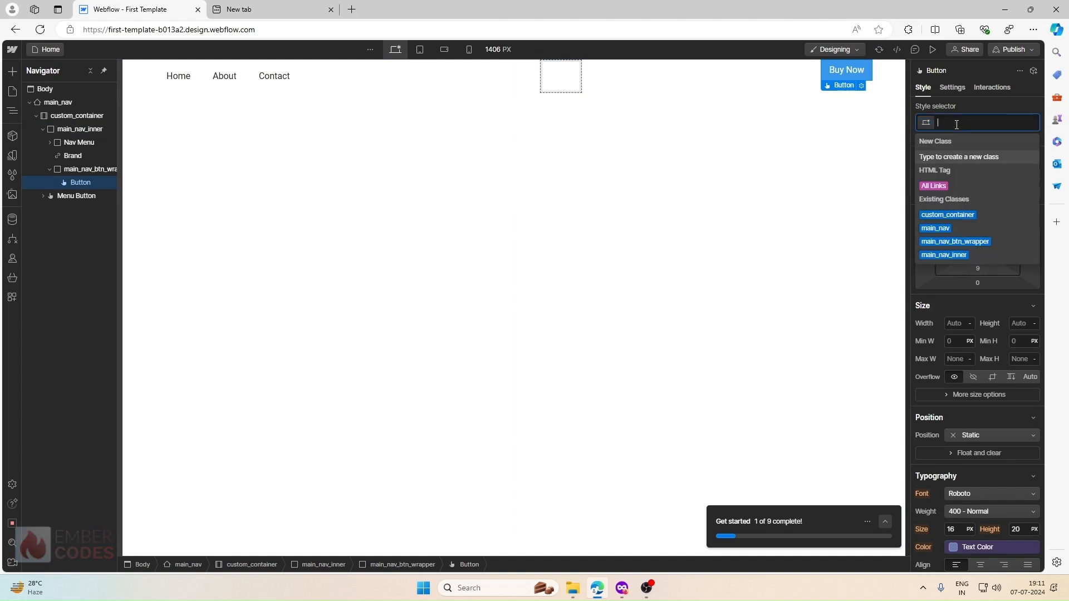
pyautogui.write('main_btn')
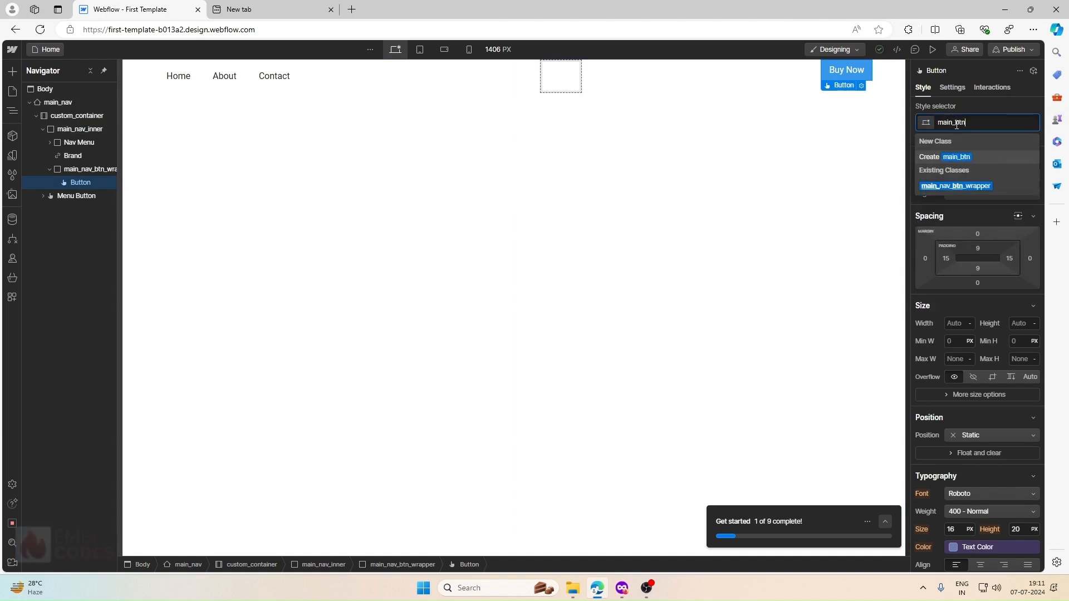
pyautogui.press('Return')
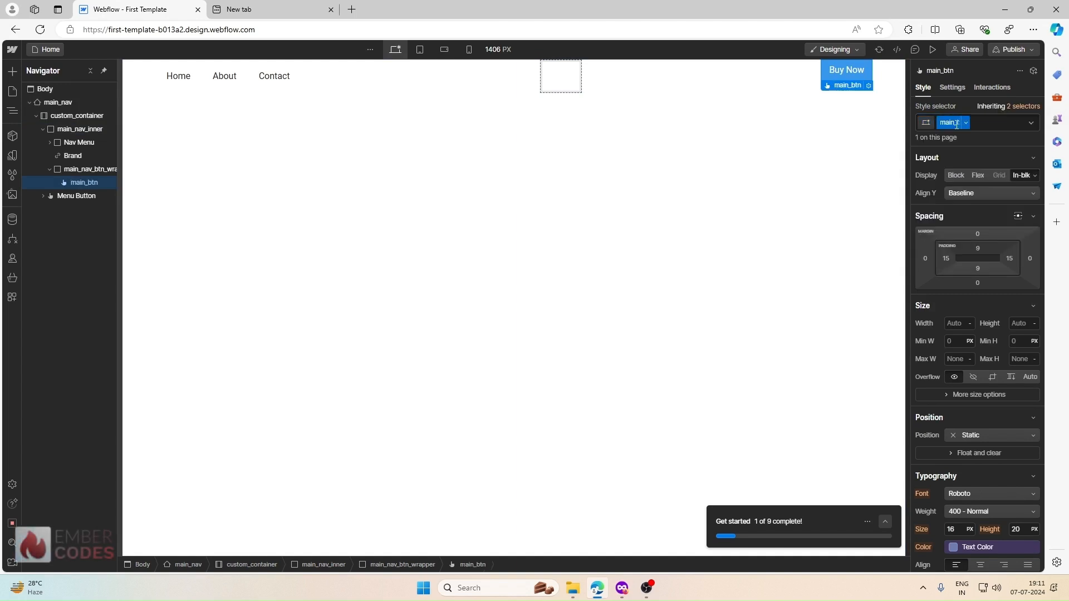
# Find main_btn's background color setting, switch to Figma and examine the selection colors of the Buy Now button frame
pyautogui.scroll(-4, 953, 399)
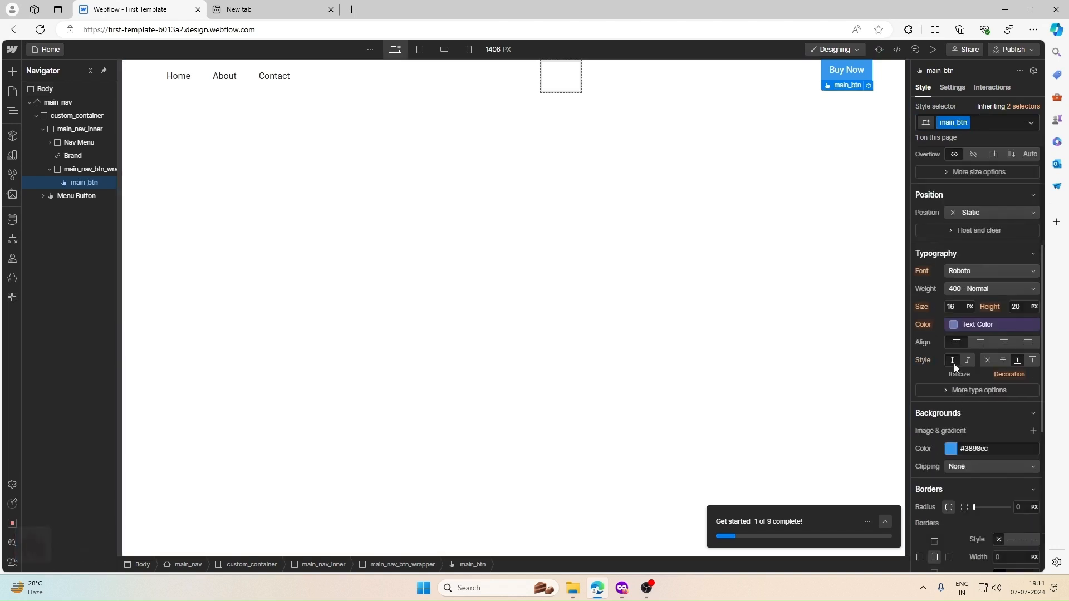
pyautogui.click(949, 448)
pyautogui.click(949, 448)
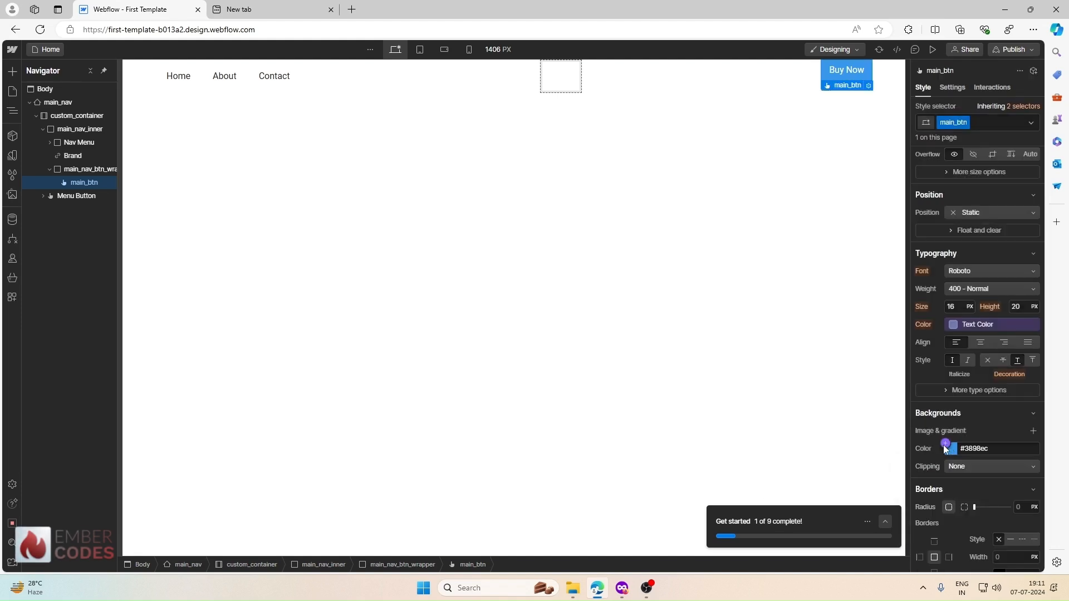
pyautogui.click(619, 588)
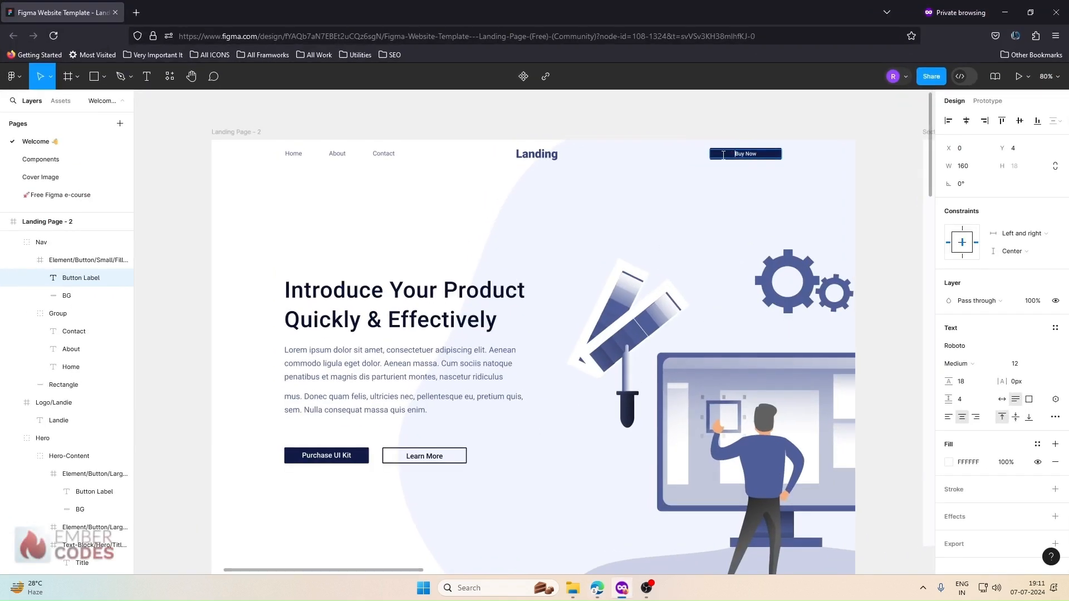
pyautogui.moveTo(710, 154); pyautogui.dragTo(724, 152)
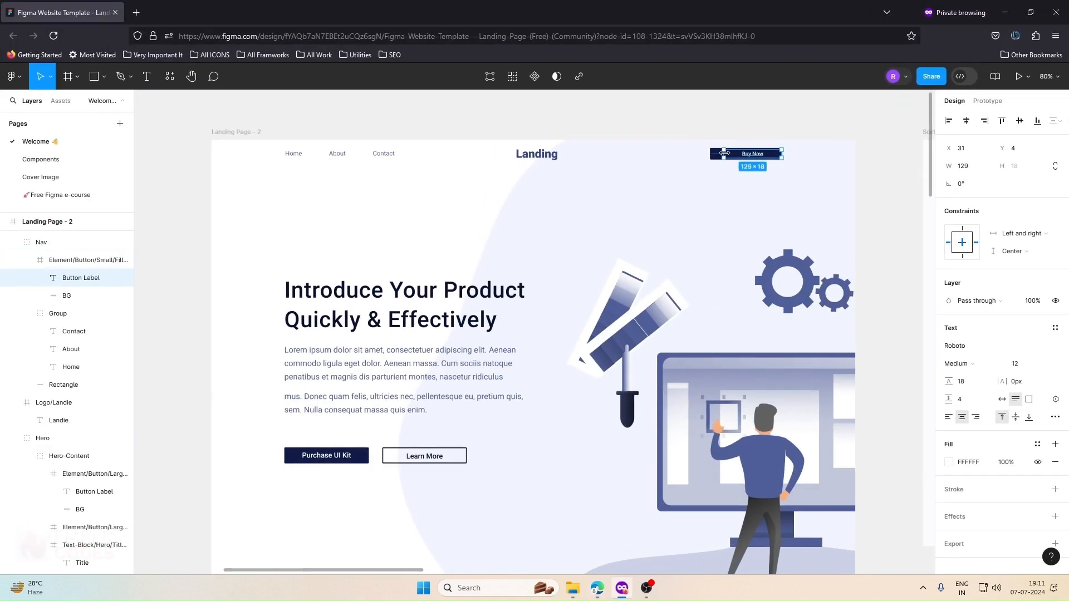
pyautogui.press('Escape')
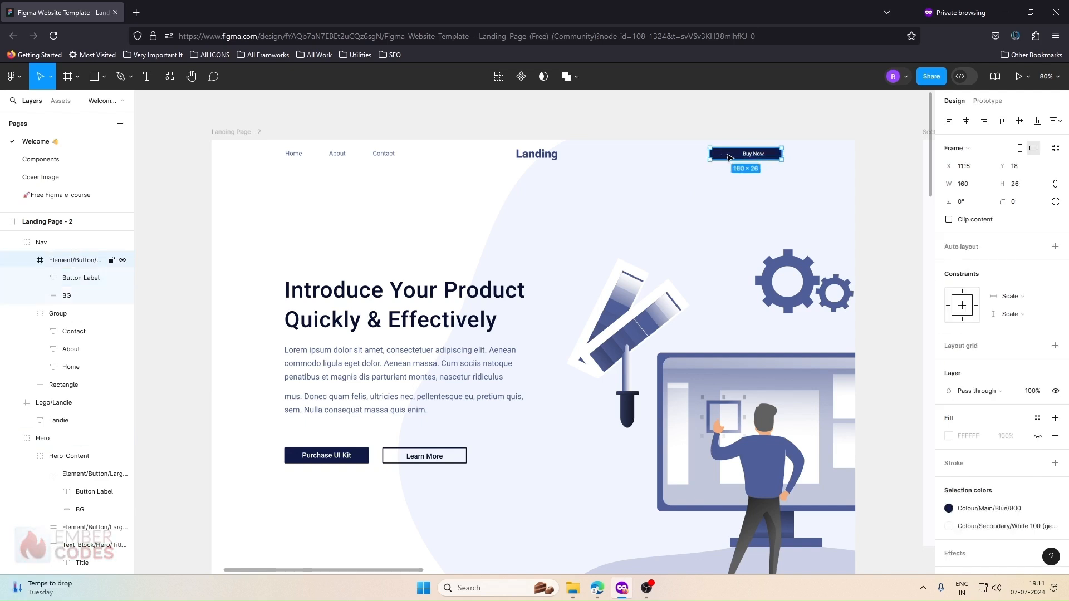
pyautogui.scroll(-2, 982, 415)
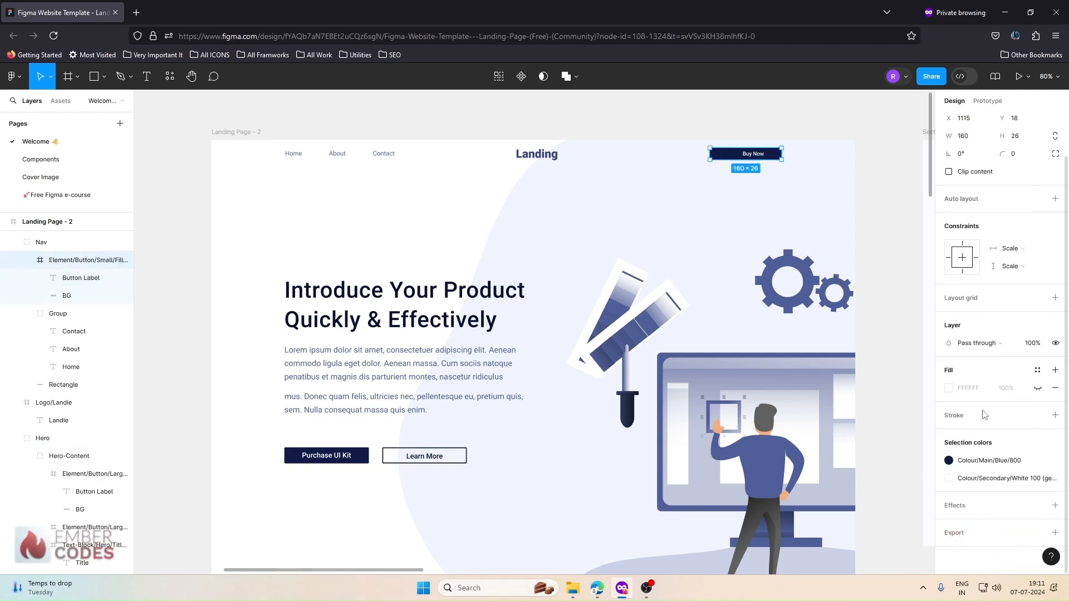
pyautogui.click(948, 460)
pyautogui.click(955, 467)
pyautogui.click(968, 461)
pyautogui.click(967, 463)
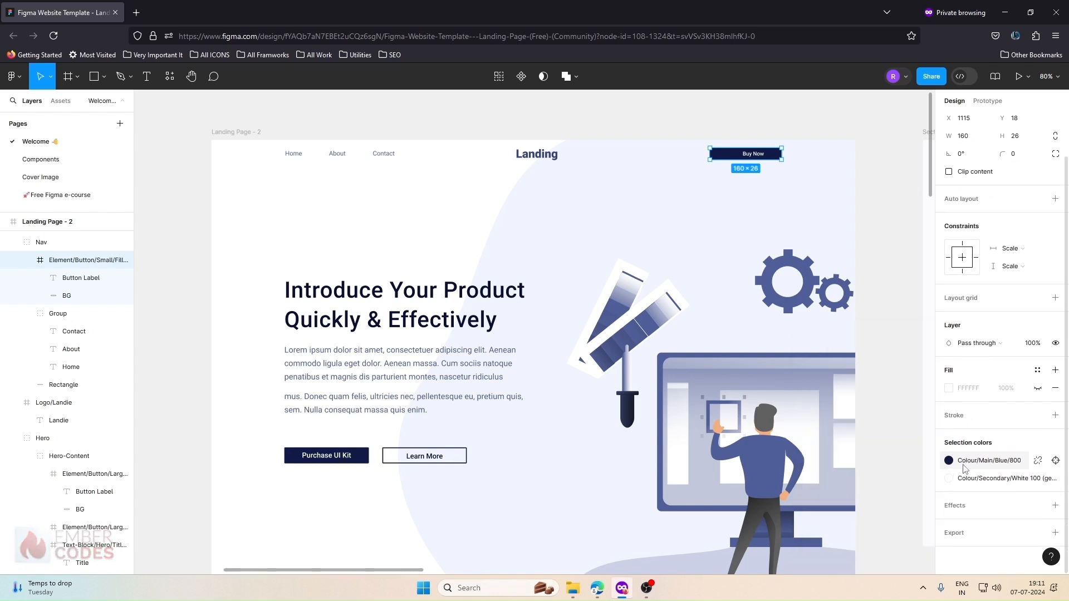
pyautogui.click(954, 465)
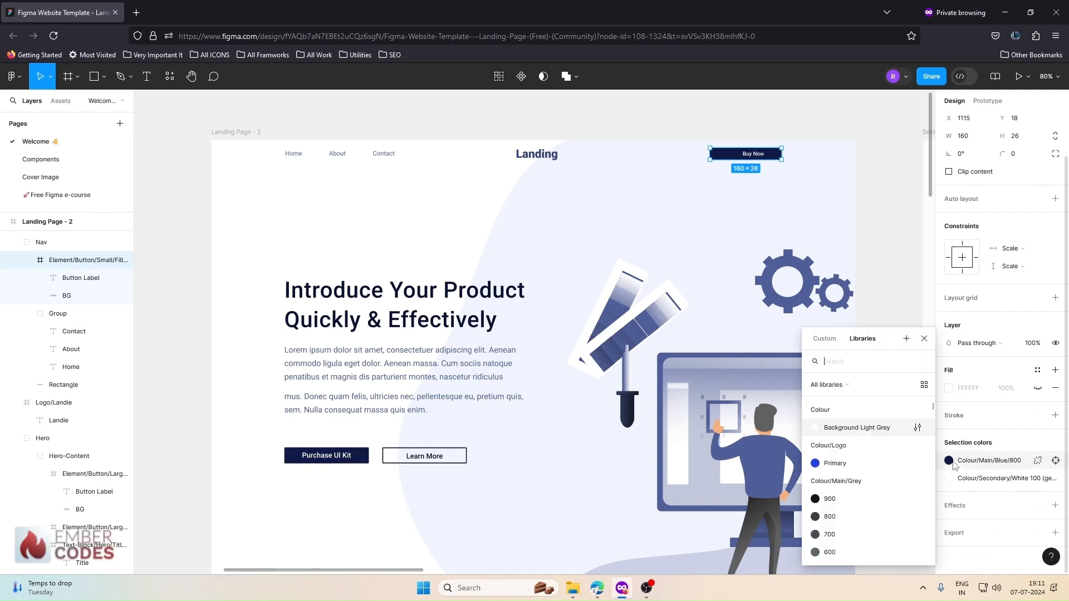
pyautogui.click(954, 465)
# Inspect the Buy Now button's background rectangle in Dev Mode and return to the regular design view
pyautogui.click(960, 76)
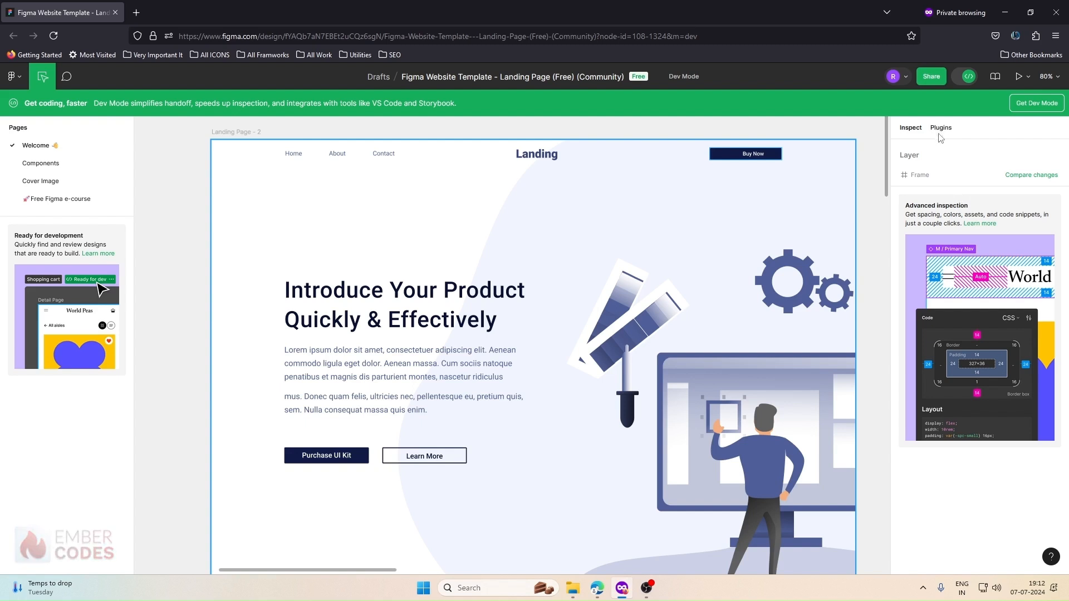
pyautogui.click(717, 156)
pyautogui.click(938, 130)
pyautogui.click(922, 131)
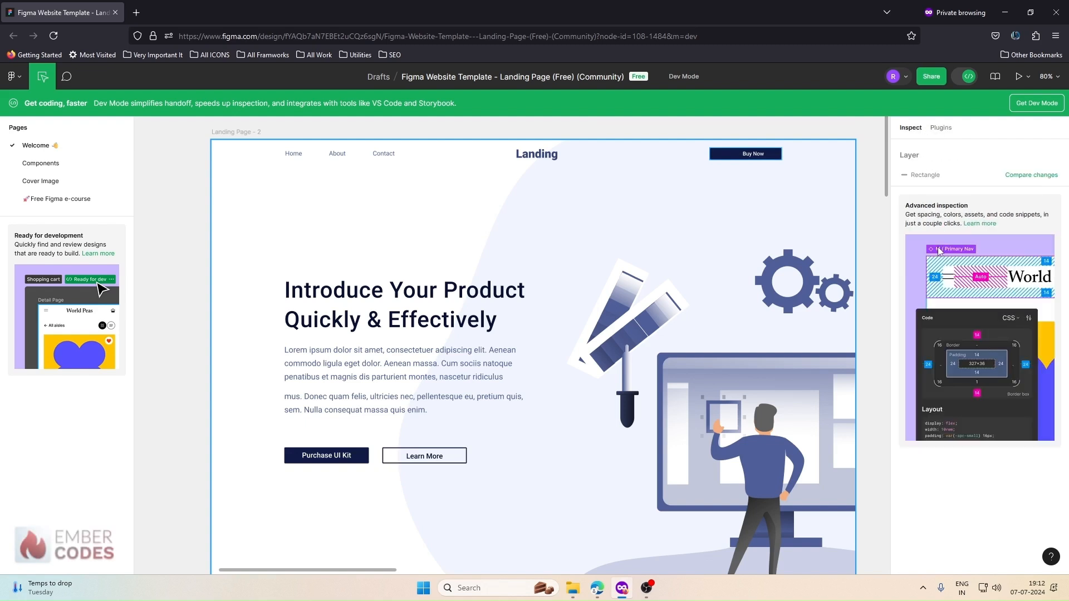
pyautogui.click(960, 80)
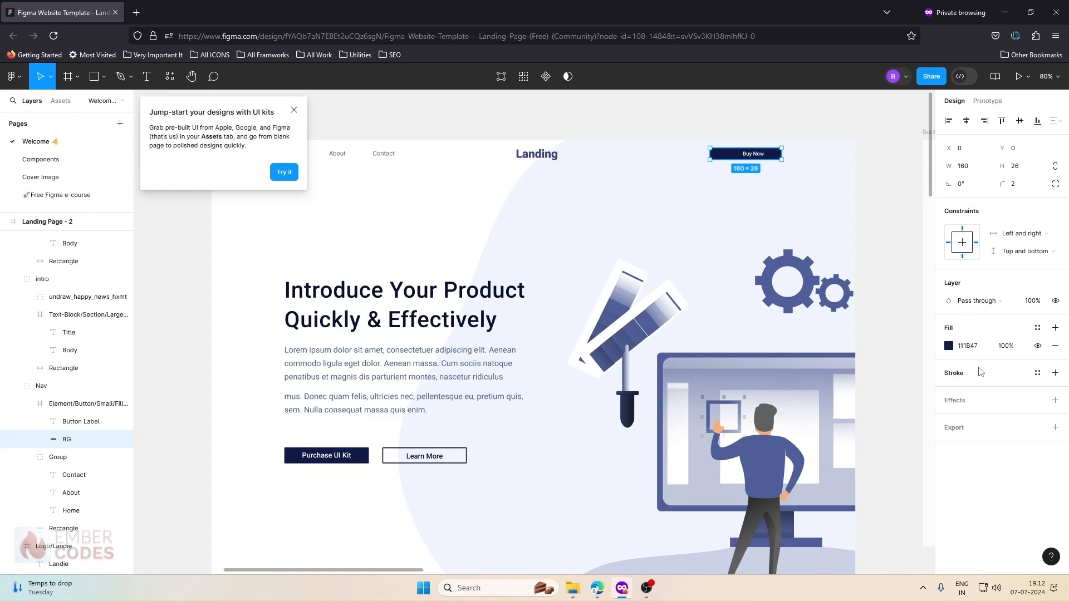
# Copy the background rectangle's fill hex 111B47, return to Webflow and set it as main_btn's background color
pyautogui.click(948, 345)
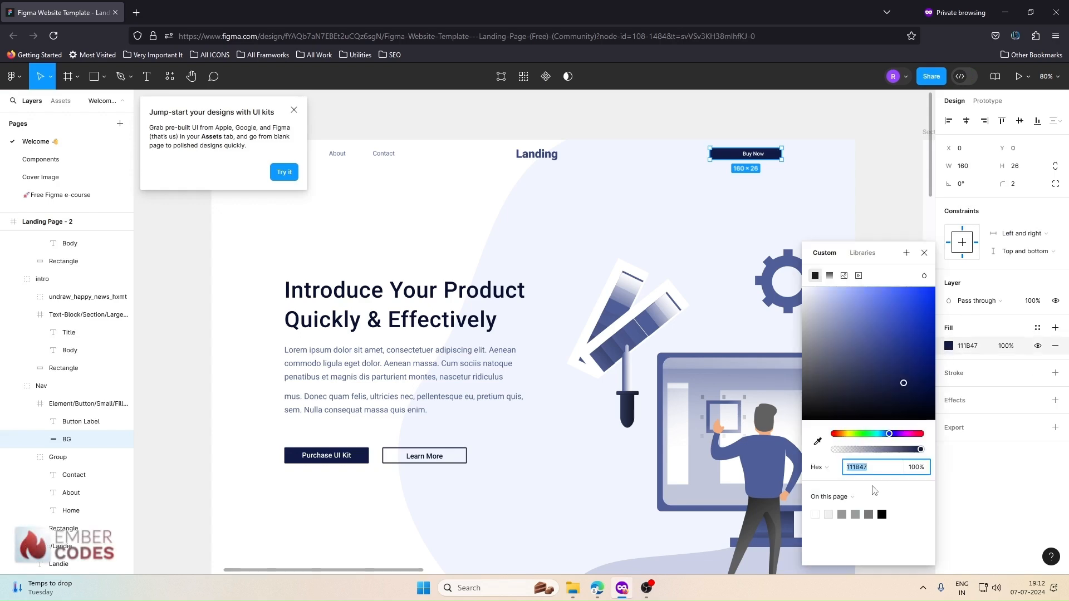
pyautogui.click(1004, 12)
pyautogui.click(950, 450)
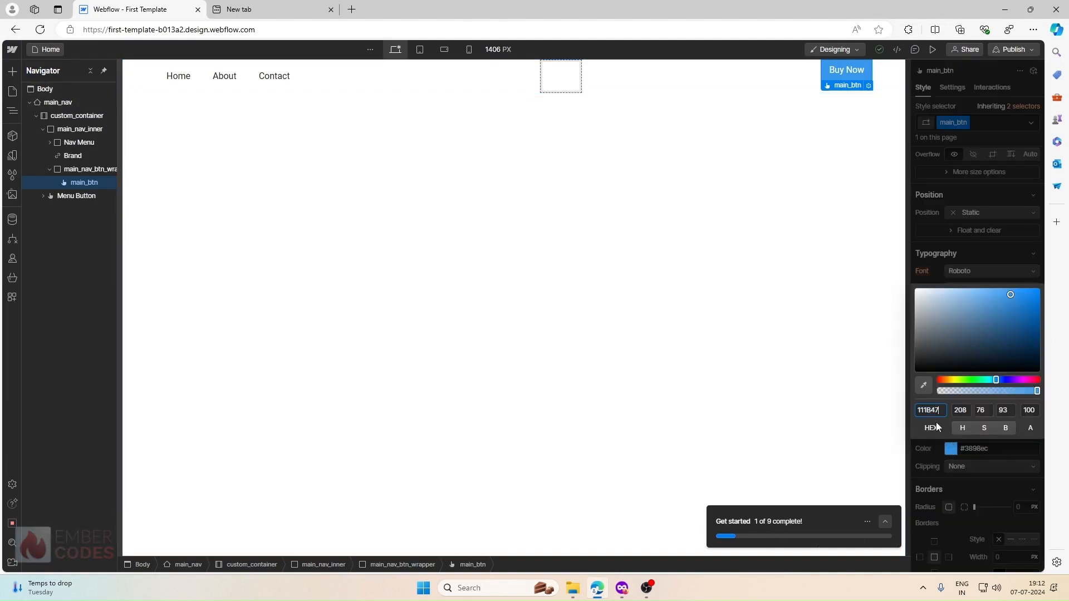
pyautogui.press('Return')
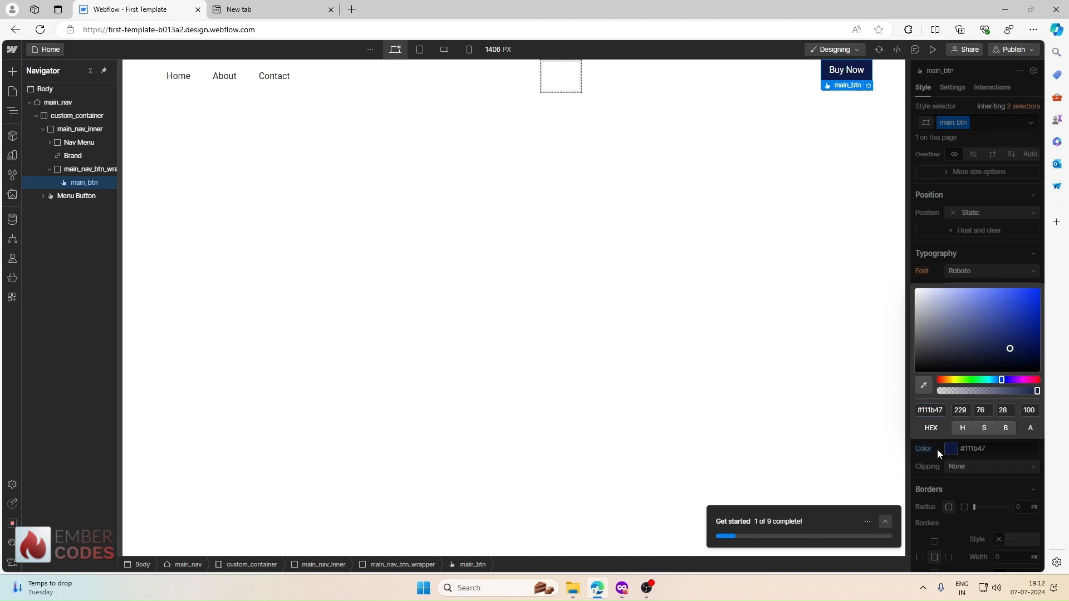
# Open a new color variable with the value #111b47 for main_btn's background color
pyautogui.click(947, 447)
pyautogui.click(946, 445)
pyautogui.click(962, 508)
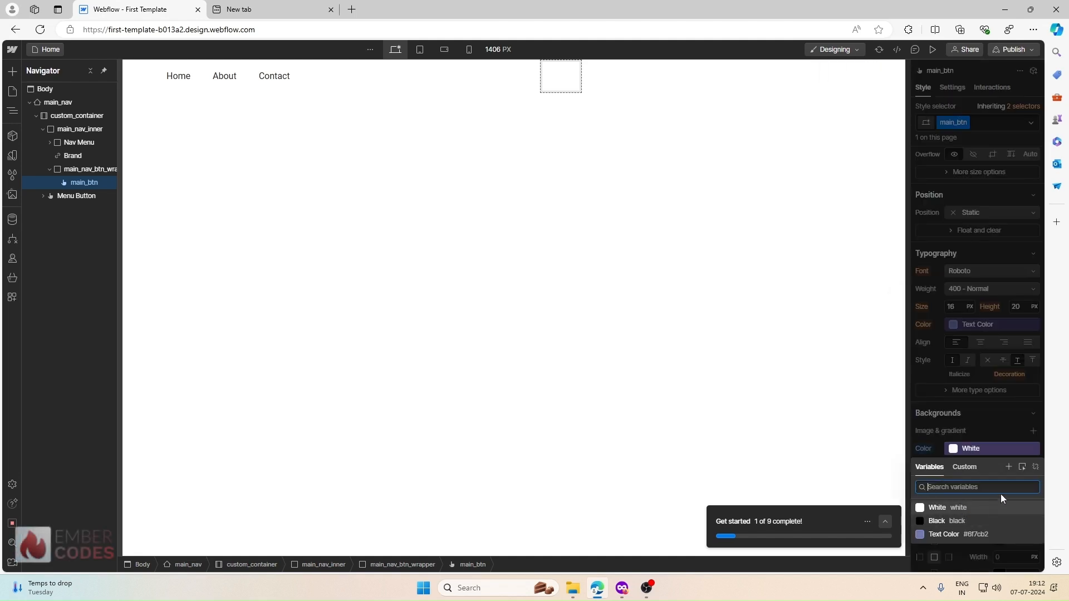
pyautogui.click(1008, 467)
pyautogui.write('Acc')
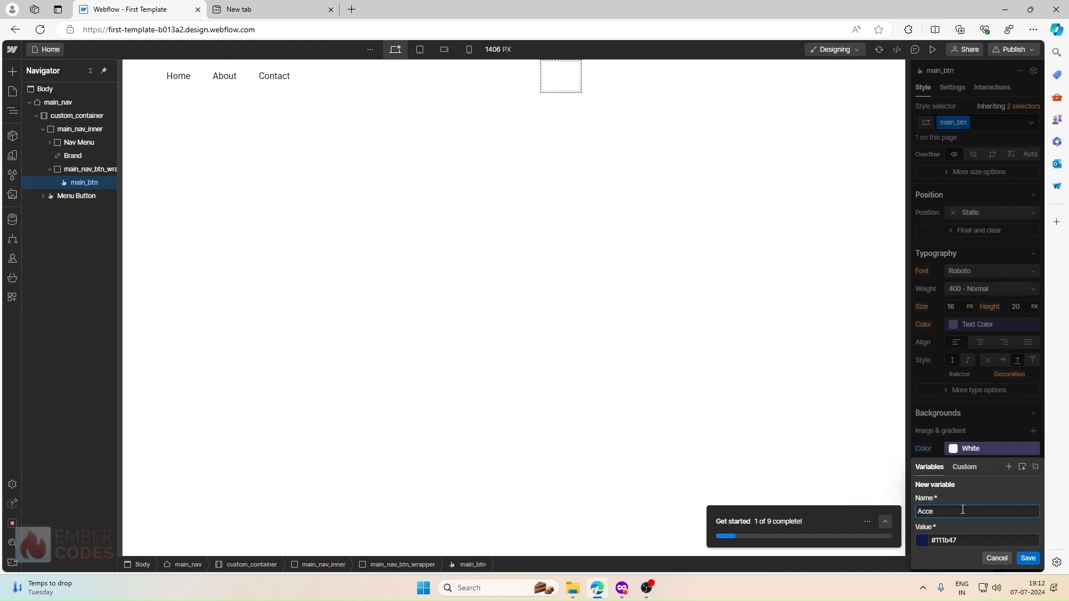
# Switch to Figma, look through the landing page's sections down to the pricing block, close the UI kits tip and return to Webflow
pyautogui.click(633, 589)
pyautogui.click(626, 476)
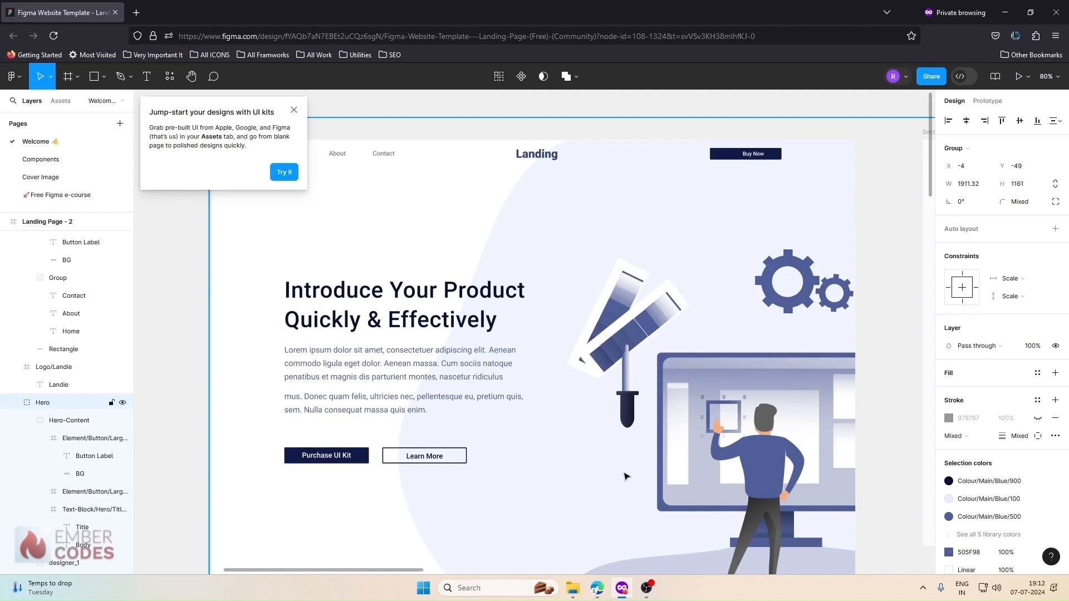
pyautogui.scroll(-5, 625, 476)
pyautogui.scroll(-10, 626, 476)
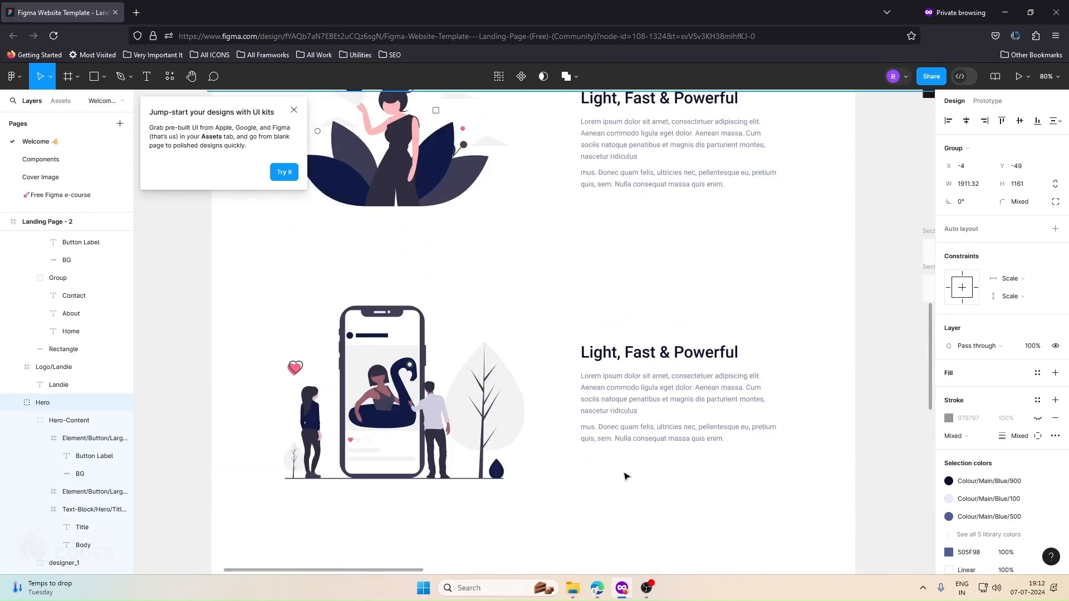
pyautogui.scroll(-7, 625, 476)
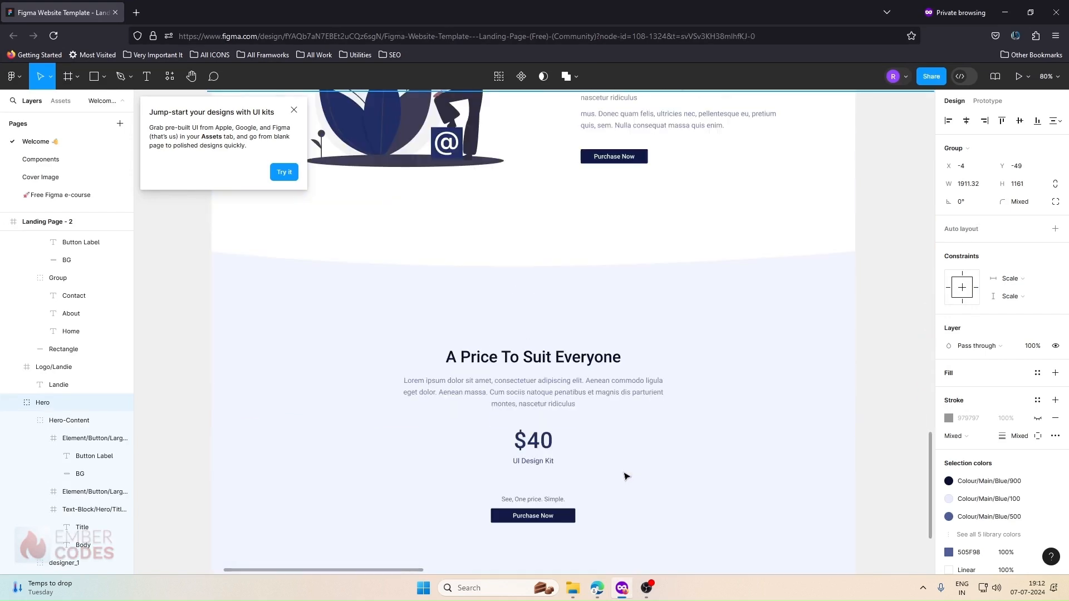
pyautogui.scroll(5, 626, 476)
pyautogui.scroll(8, 626, 476)
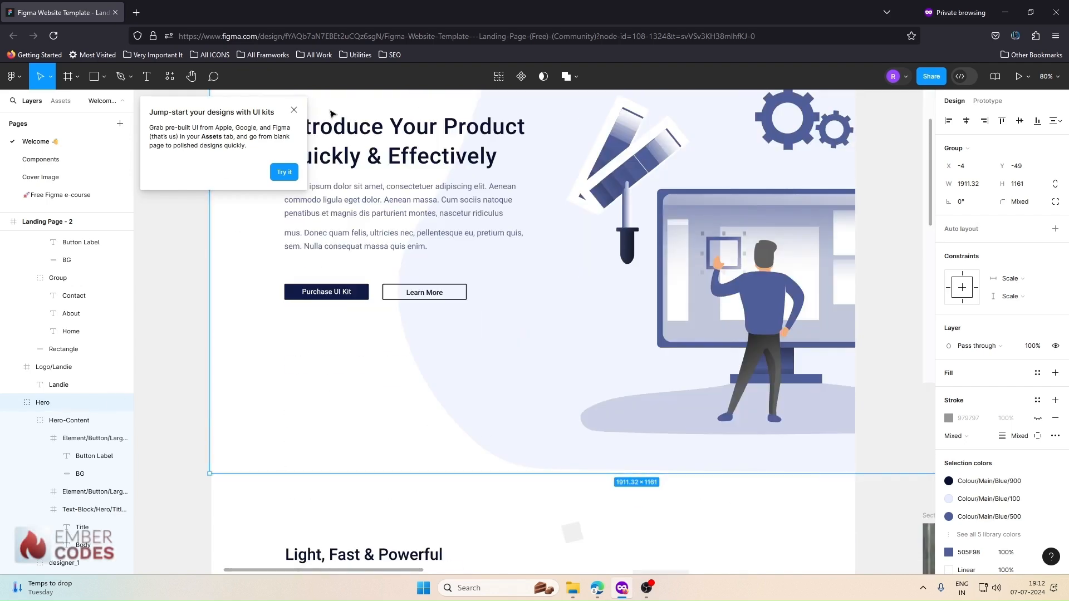
pyautogui.click(294, 111)
pyautogui.scroll(3, 293, 113)
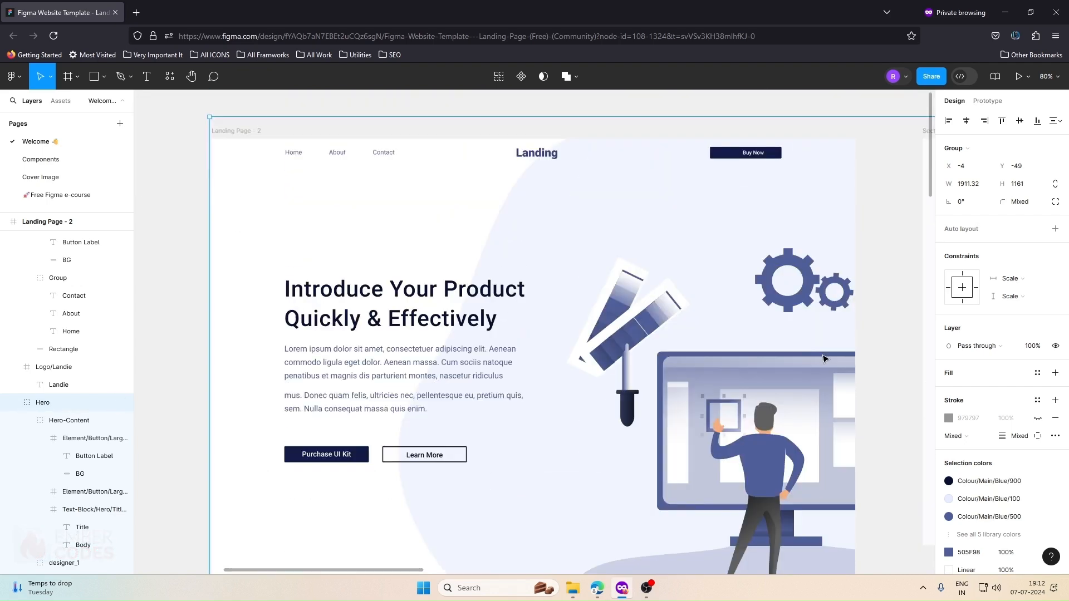
pyautogui.click(1021, 8)
pyautogui.click(753, 13)
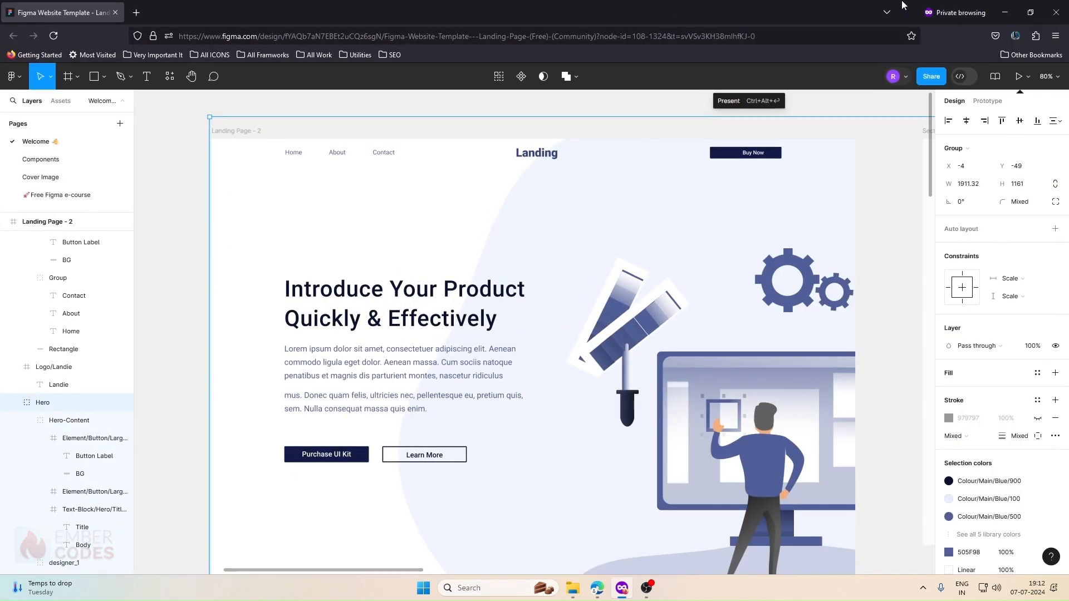
pyautogui.click(1005, 7)
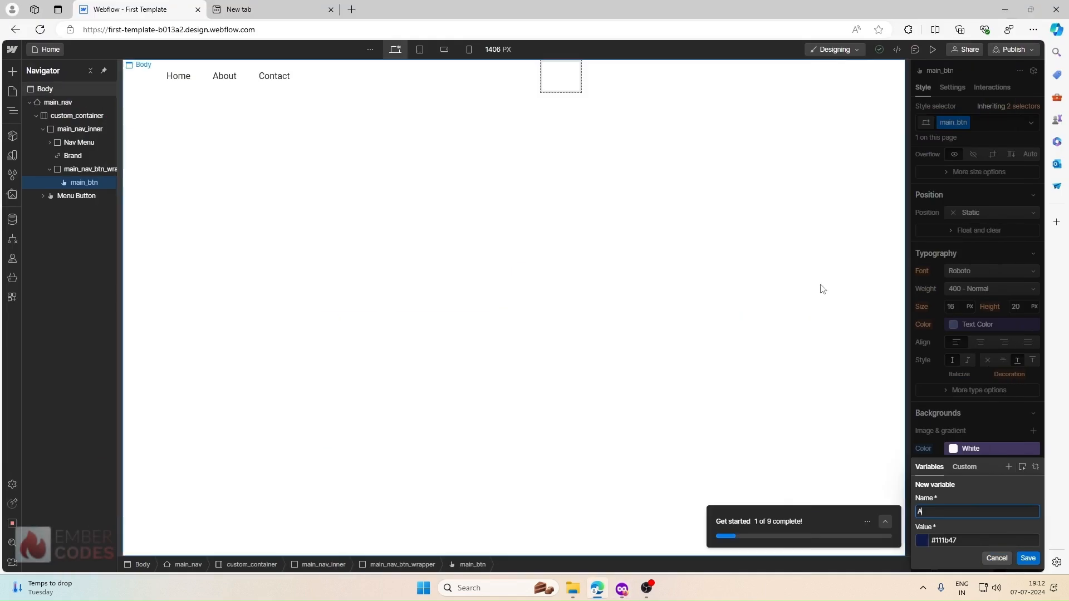
# Name the new color variable btn_bg and save it as main_btn's background color
pyautogui.click(954, 512)
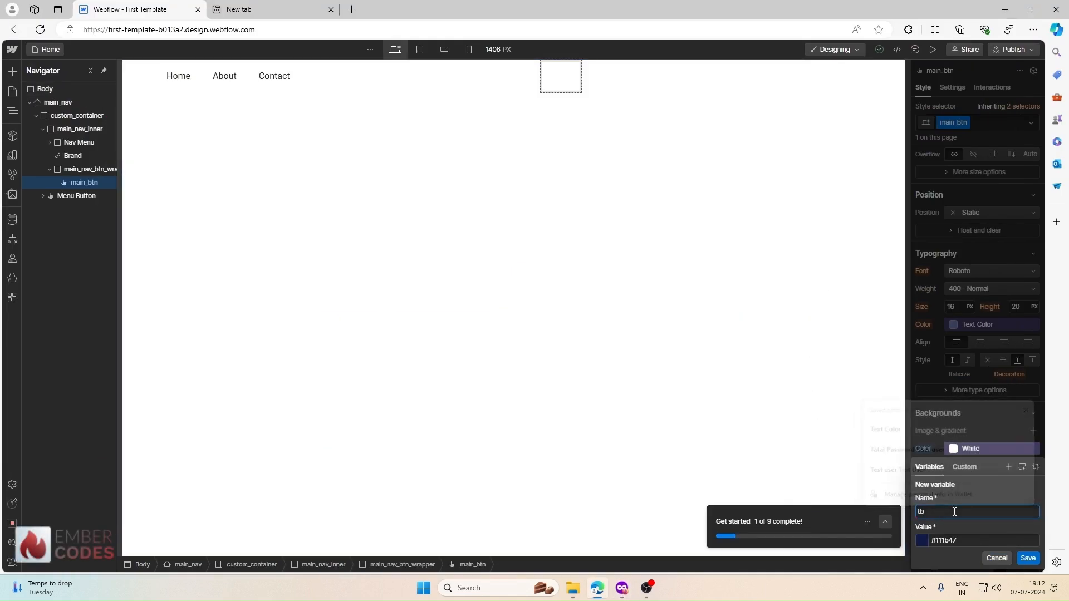
pyautogui.write('btn_bg')
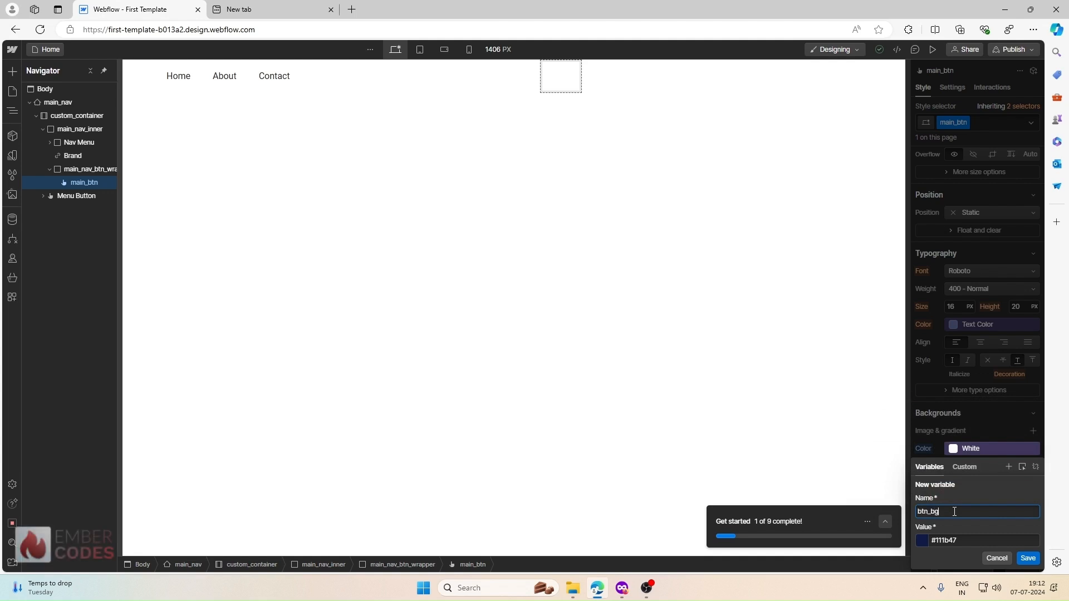
pyautogui.click(1027, 558)
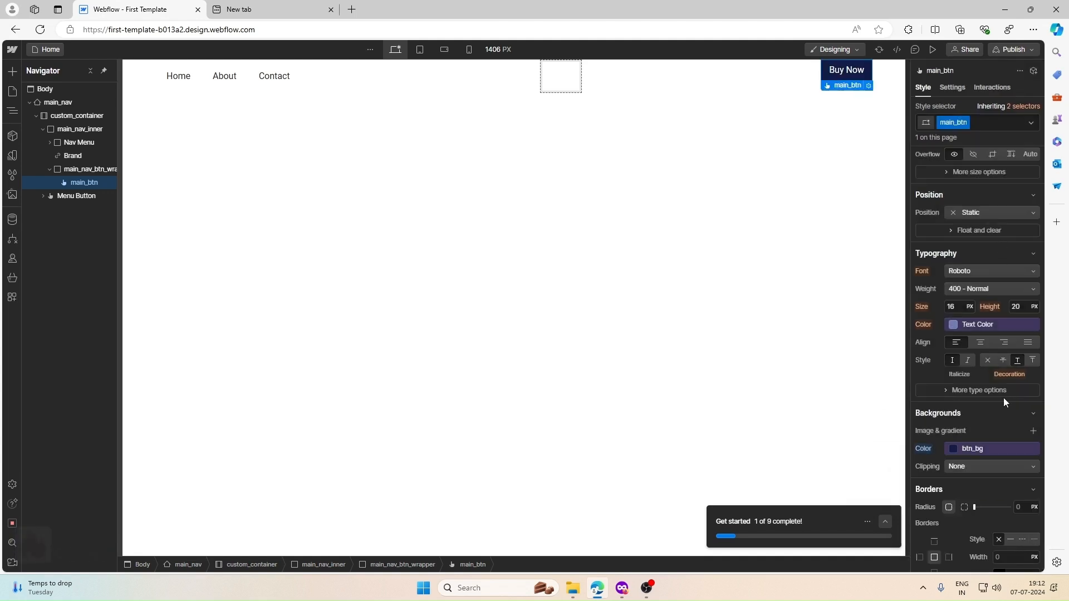
# Switch to Figma, select the Buy Now button in the nav and undo the accidental resize of its label
pyautogui.scroll(4, 992, 425)
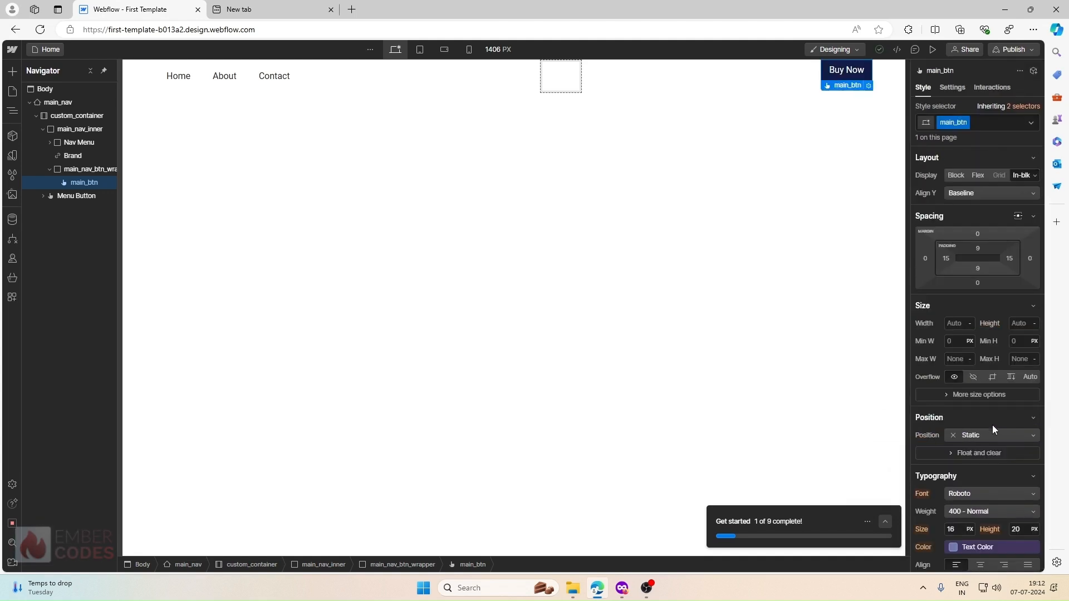
pyautogui.scroll(-3, 964, 352)
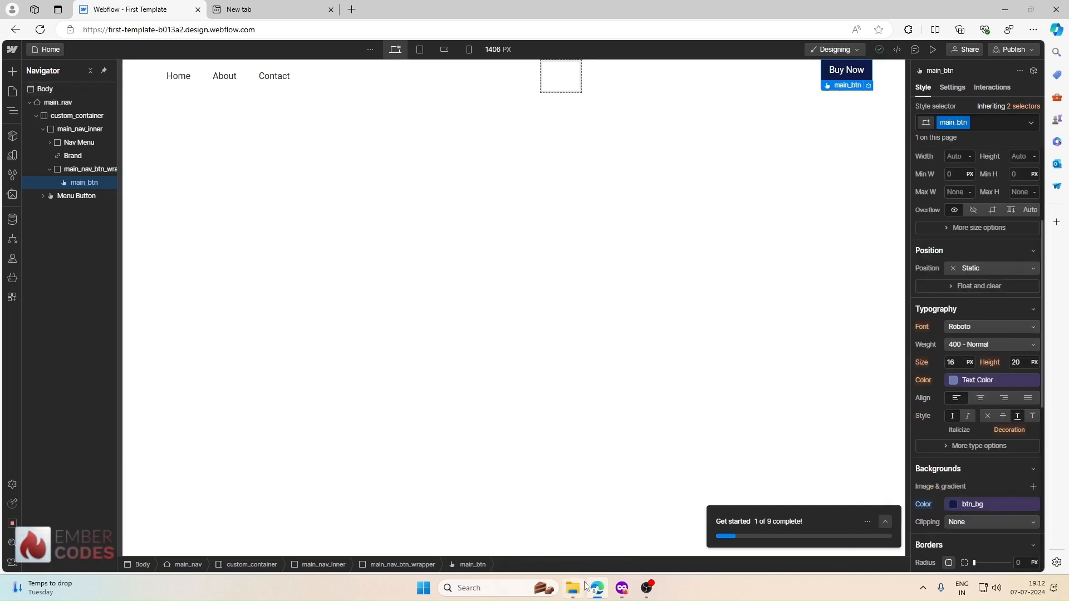
pyautogui.click(622, 592)
pyautogui.click(745, 154)
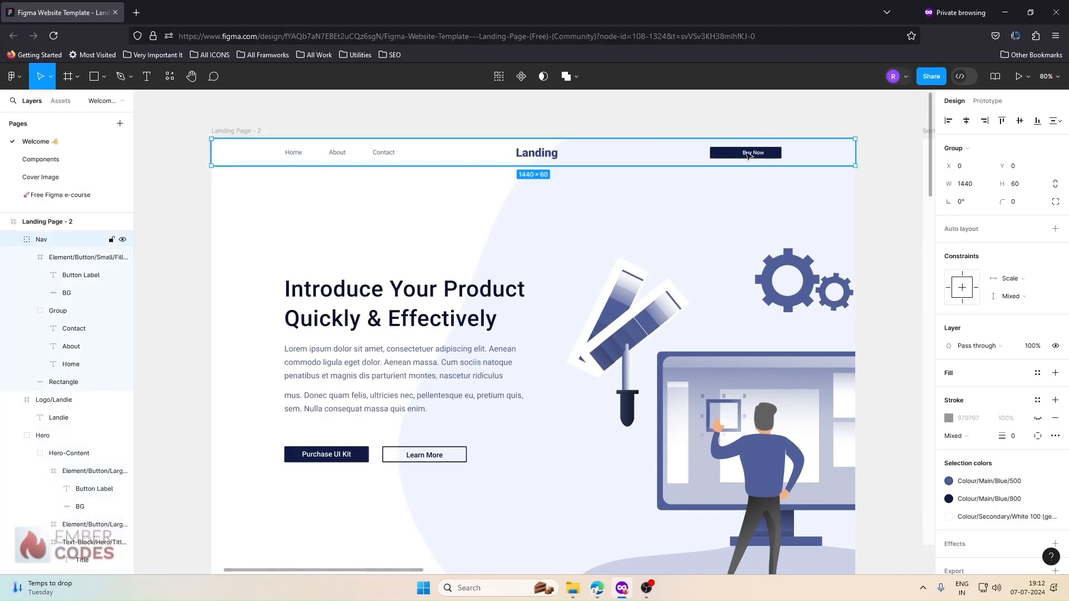
pyautogui.doubleClick(744, 154)
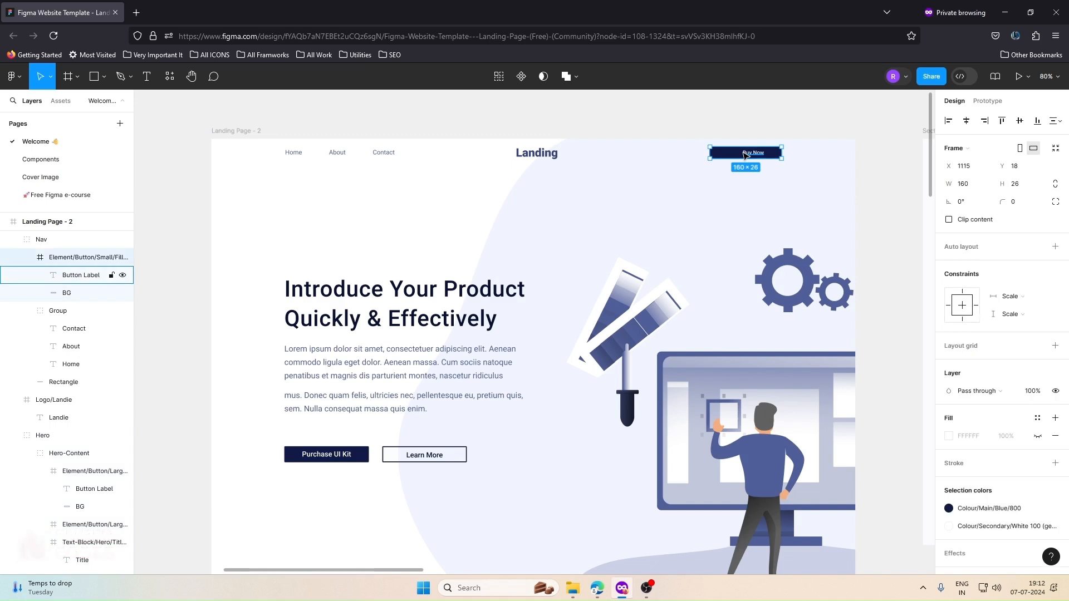
pyautogui.hotkey('ctrl', 'z')
pyautogui.hotkey('ctrl', 'z')
pyautogui.hotkey('ctrl', 'z')
# Select the text label inside the Buy Now button and examine its typography and fill settings
pyautogui.click(744, 154)
pyautogui.doubleClick(745, 154)
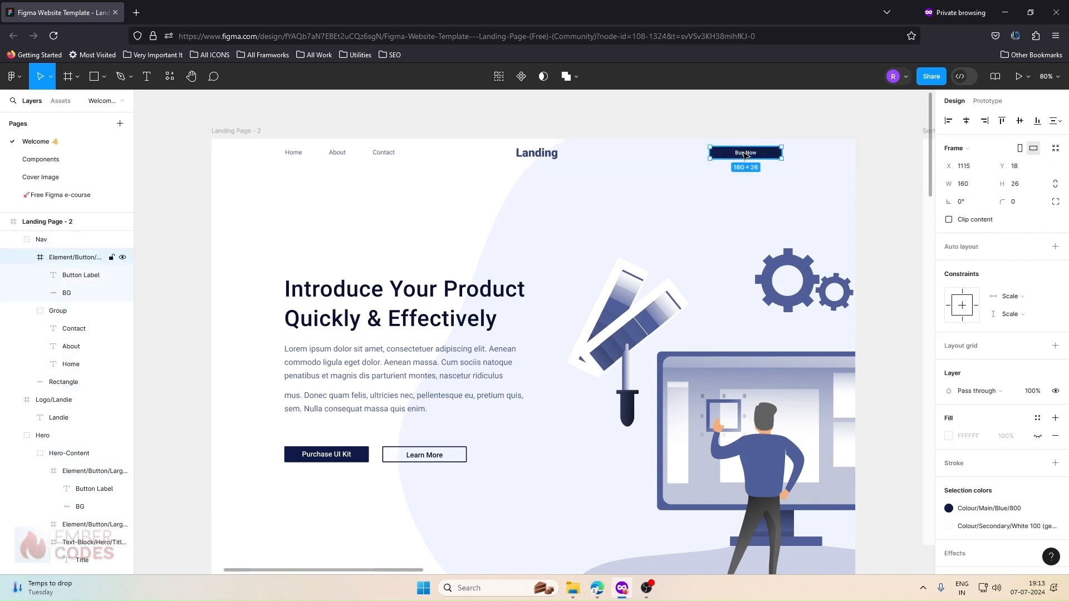
pyautogui.click(745, 154)
pyautogui.scroll(-1, 995, 279)
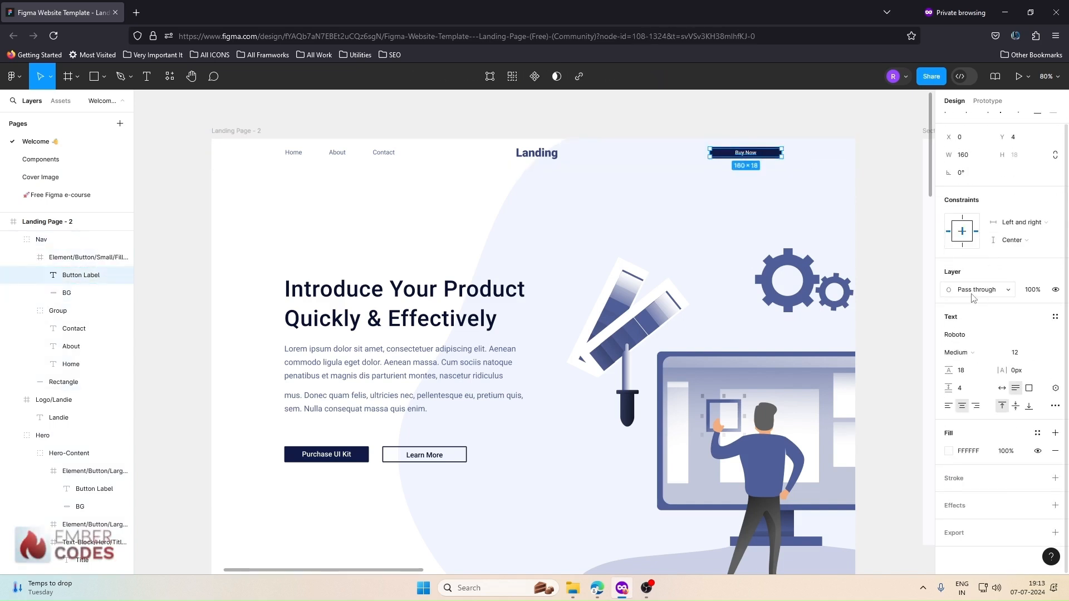
# Check the Buy Now label's font size, switch back to Webflow and set main_btn's font size to 12 px
pyautogui.click(1018, 357)
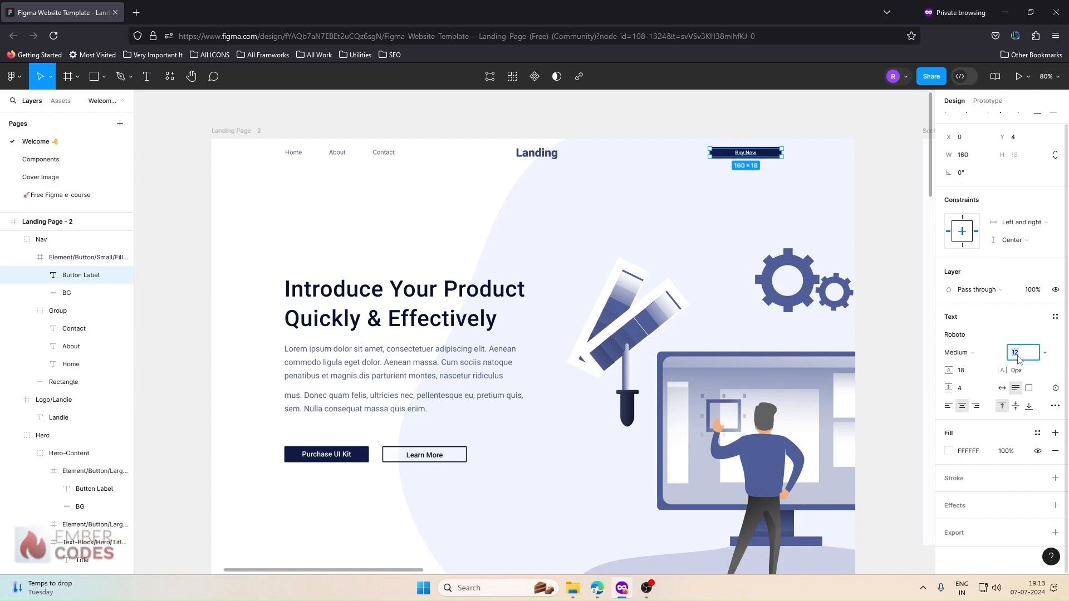
pyautogui.hotkey('alt', 'Tab')
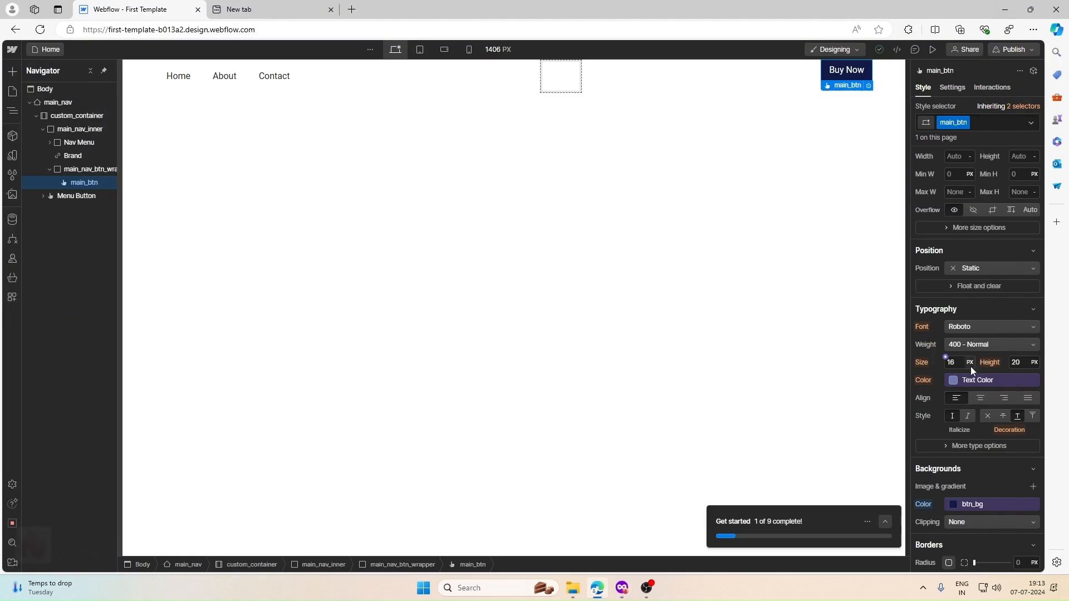
pyautogui.click(957, 363)
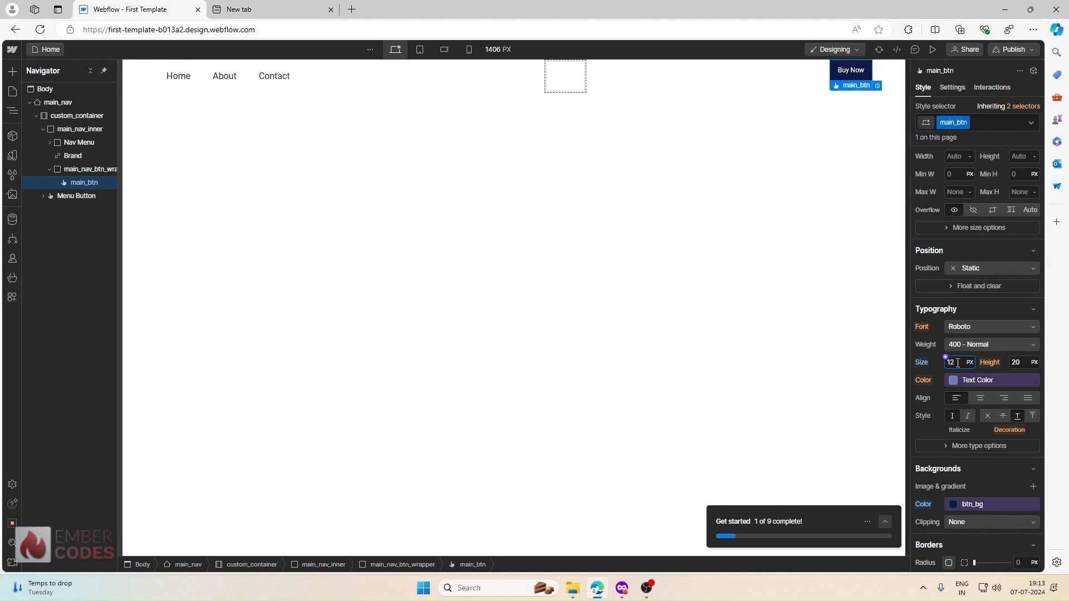
# Search the web for "px to rem", open the NekoCalc PX to REM converter and close the search results
pyautogui.click(298, 14)
pyautogui.click(317, 29)
pyautogui.write('px to rem')
pyautogui.press('Return')
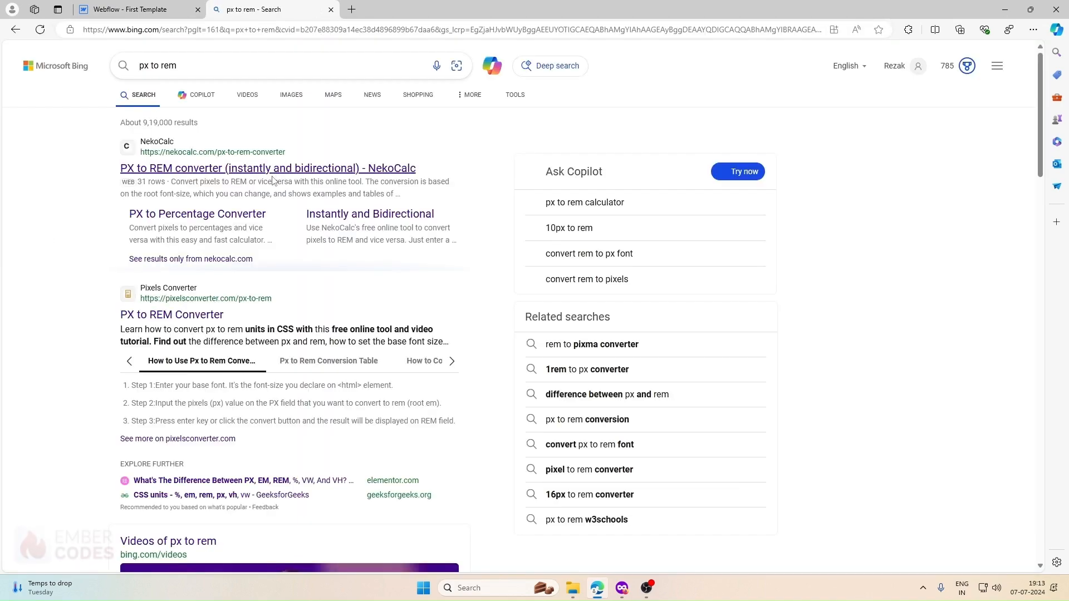
pyautogui.click(272, 177)
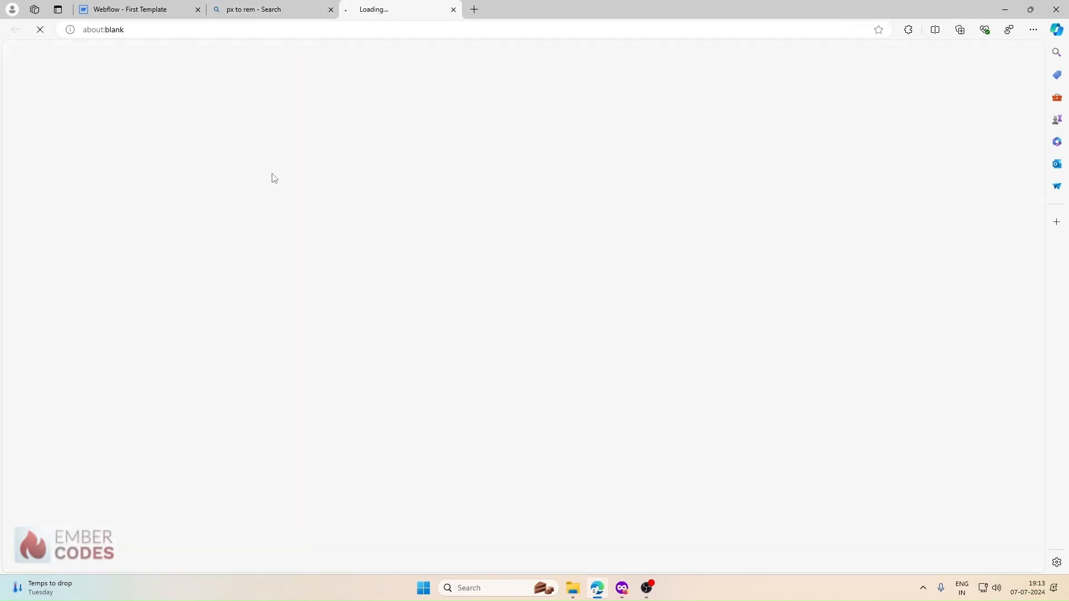
pyautogui.click(331, 9)
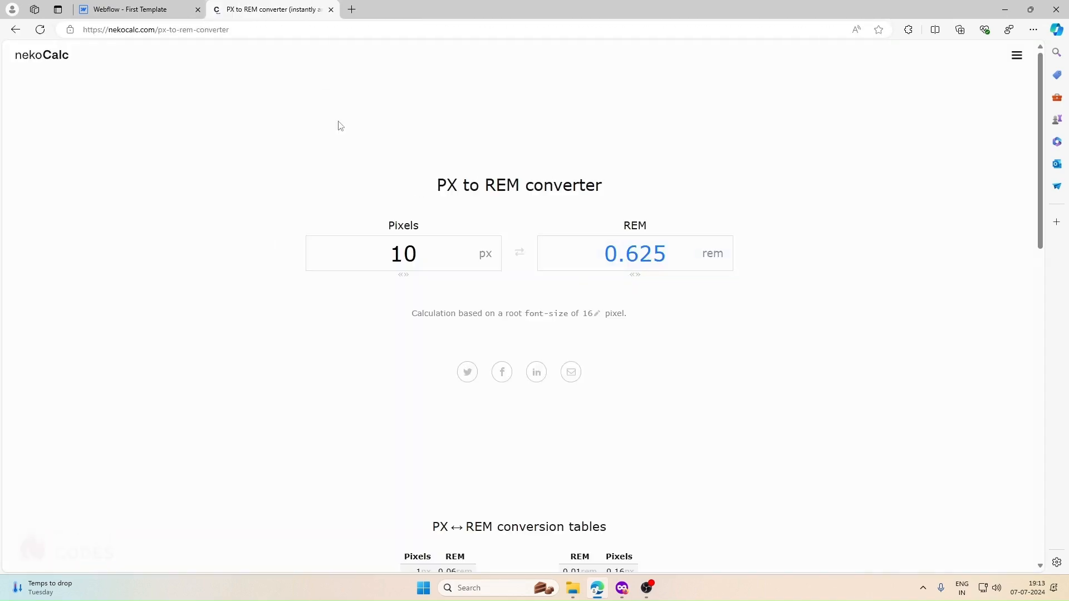
# Convert 12 px to rem, return to Webflow and set main_btn's font size to 0.75 rem
pyautogui.doubleClick(415, 254)
pyautogui.write('12')
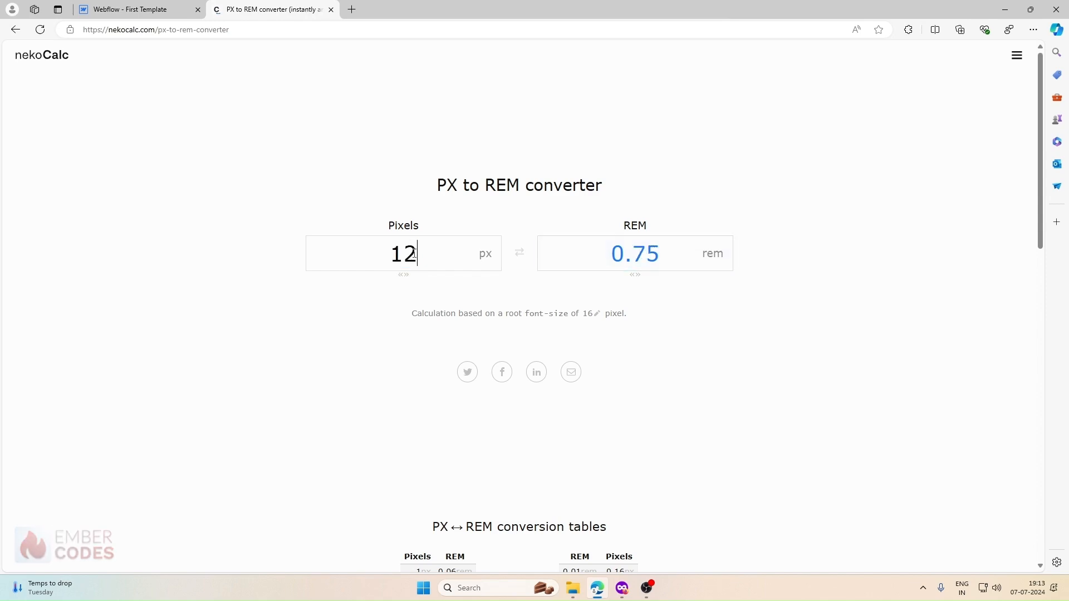
pyautogui.click(139, 10)
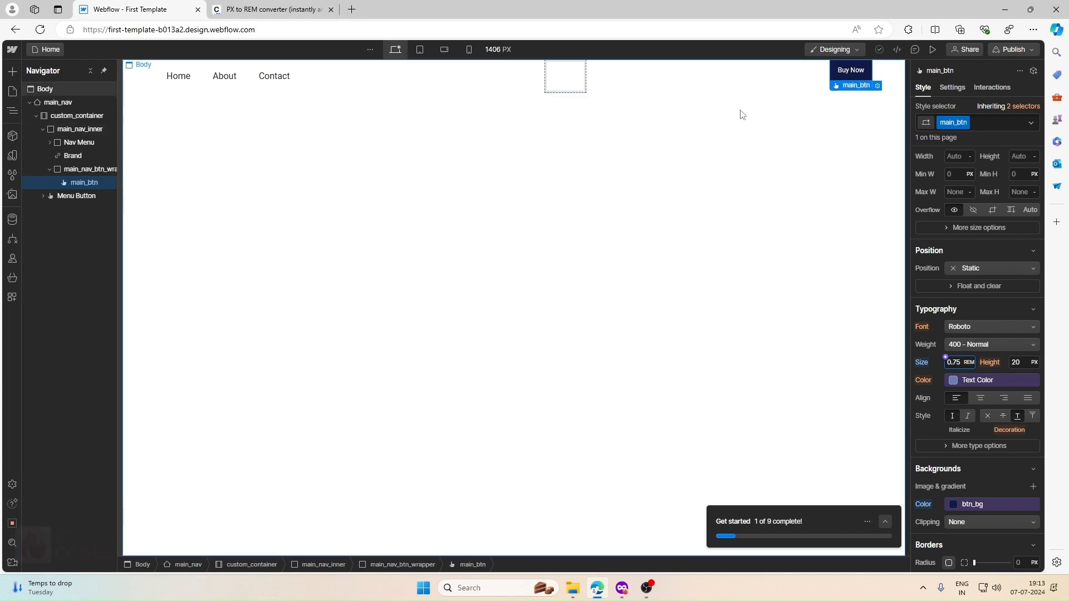
# Set the vertical alignment of main_nav_inner's flex layout to Center
pyautogui.click(627, 85)
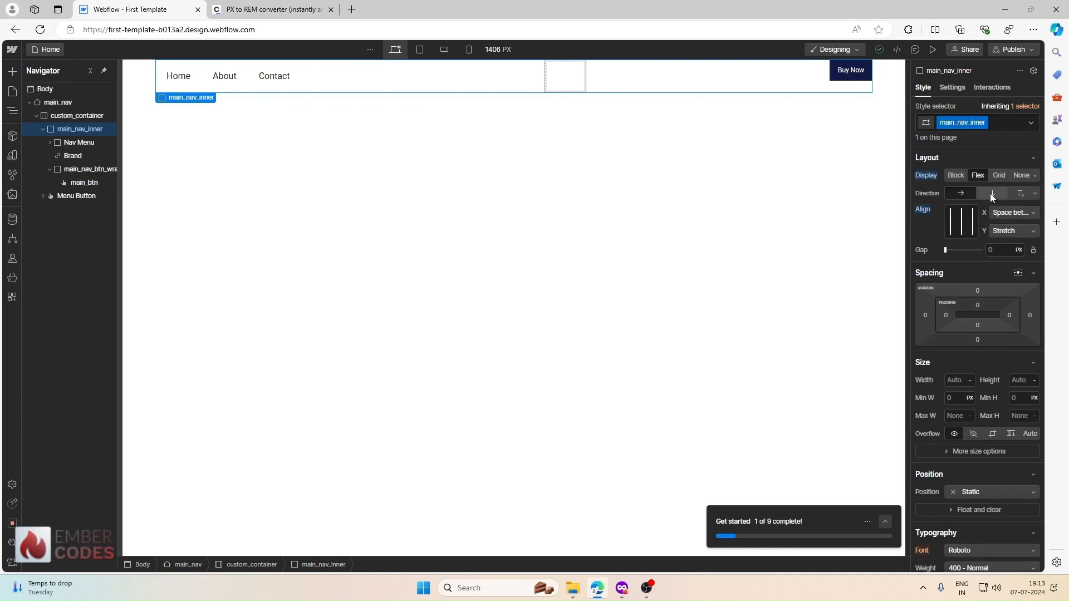
pyautogui.click(997, 231)
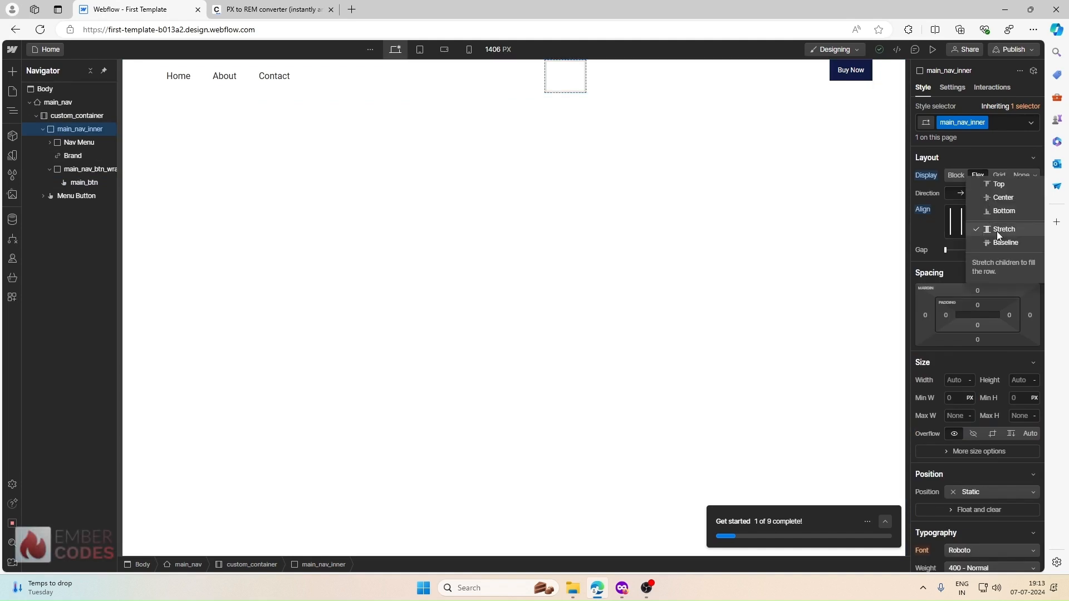
pyautogui.click(998, 197)
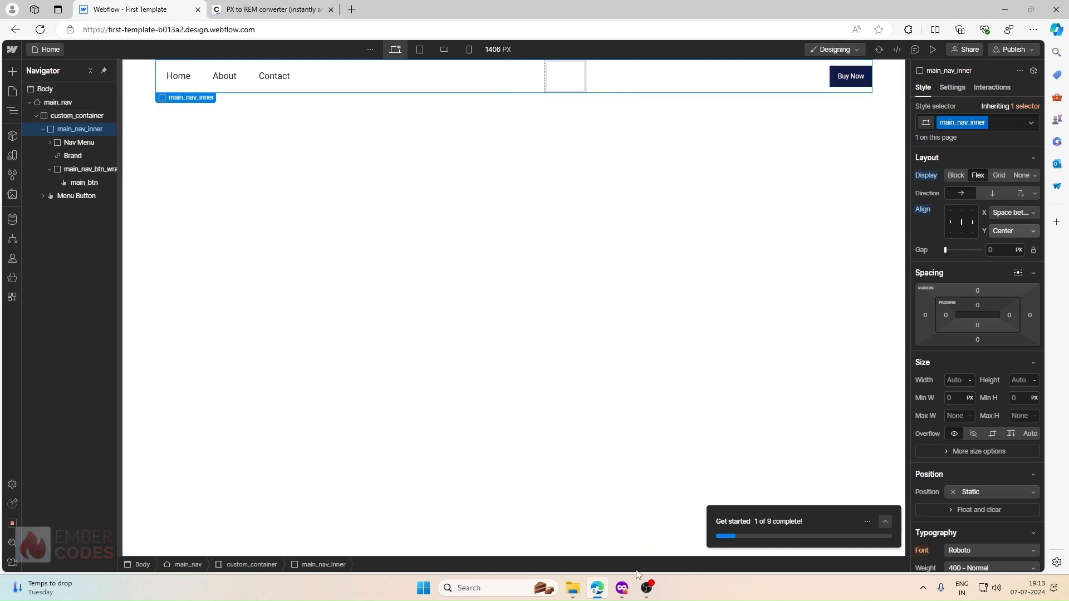
# Switch to Figma, select the Buy Now button's BG layer to examine its width and height, and return to Webflow
pyautogui.click(633, 587)
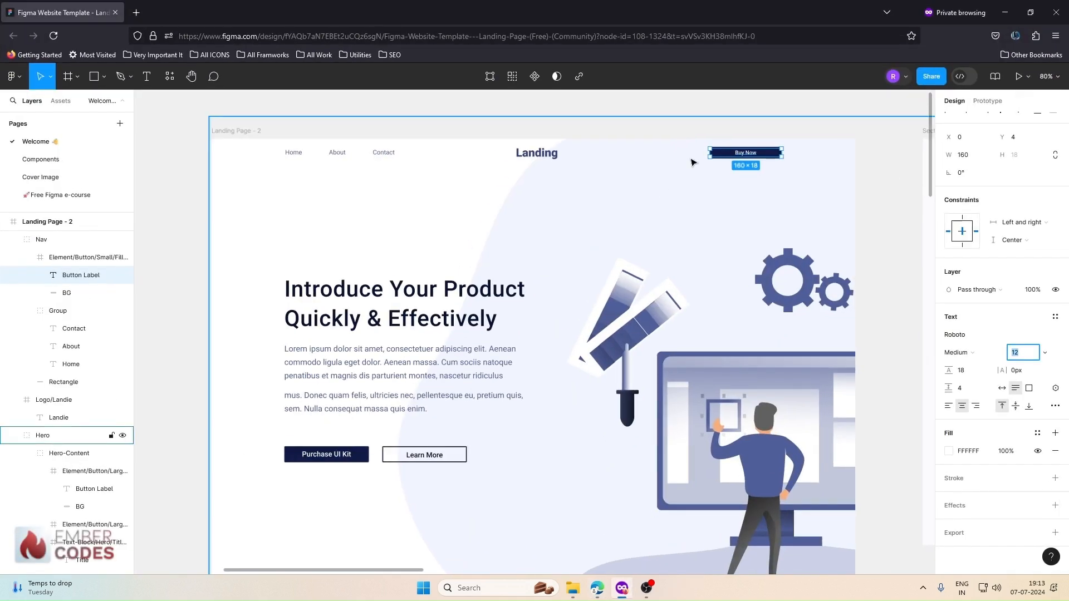
pyautogui.click(692, 160)
pyautogui.doubleClick(713, 160)
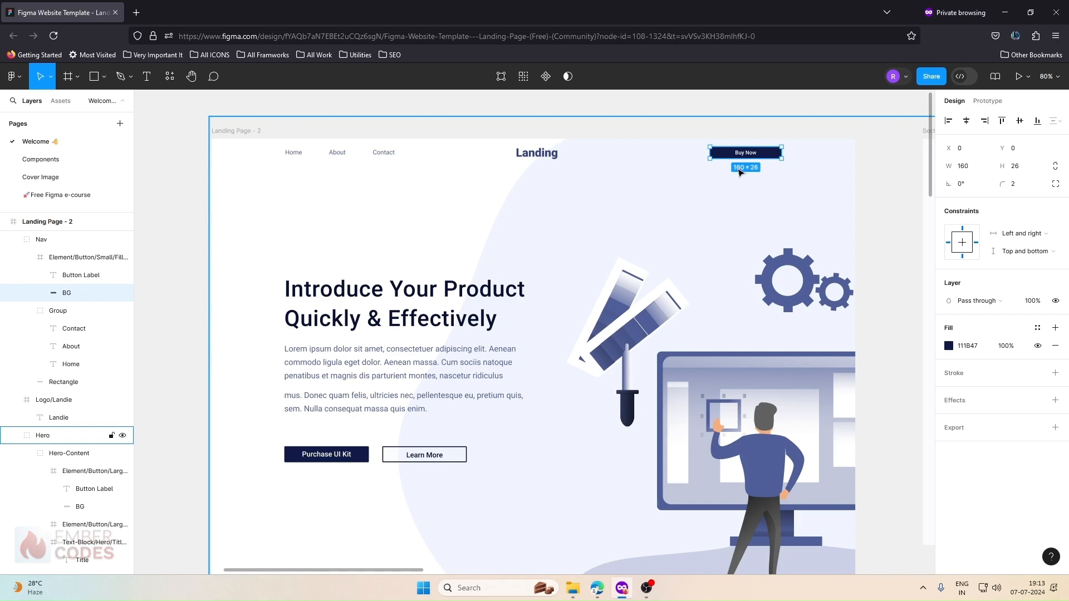
pyautogui.click(1005, 13)
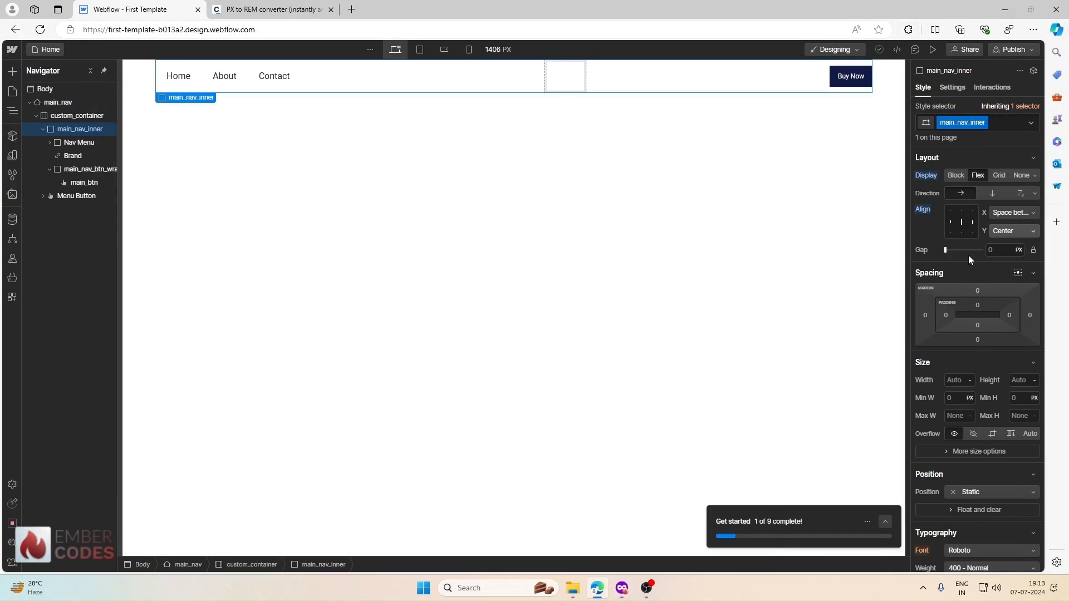
# Convert 160 px to rem in the converter and set main_btn's minimum width to 10 rem in Webflow
pyautogui.click(834, 76)
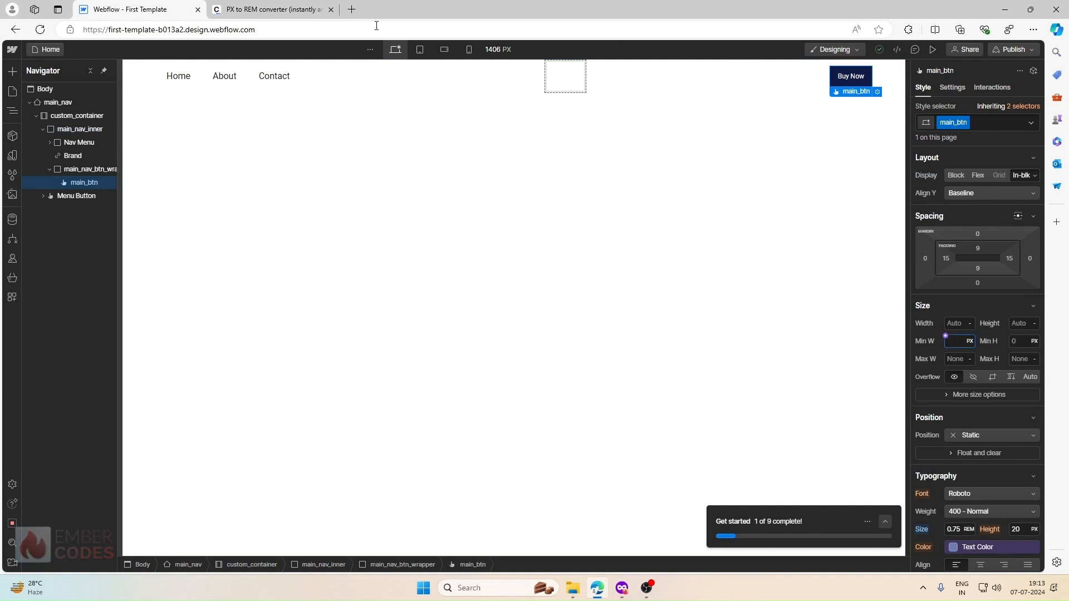
pyautogui.click(295, 10)
pyautogui.doubleClick(411, 250)
pyautogui.write('160')
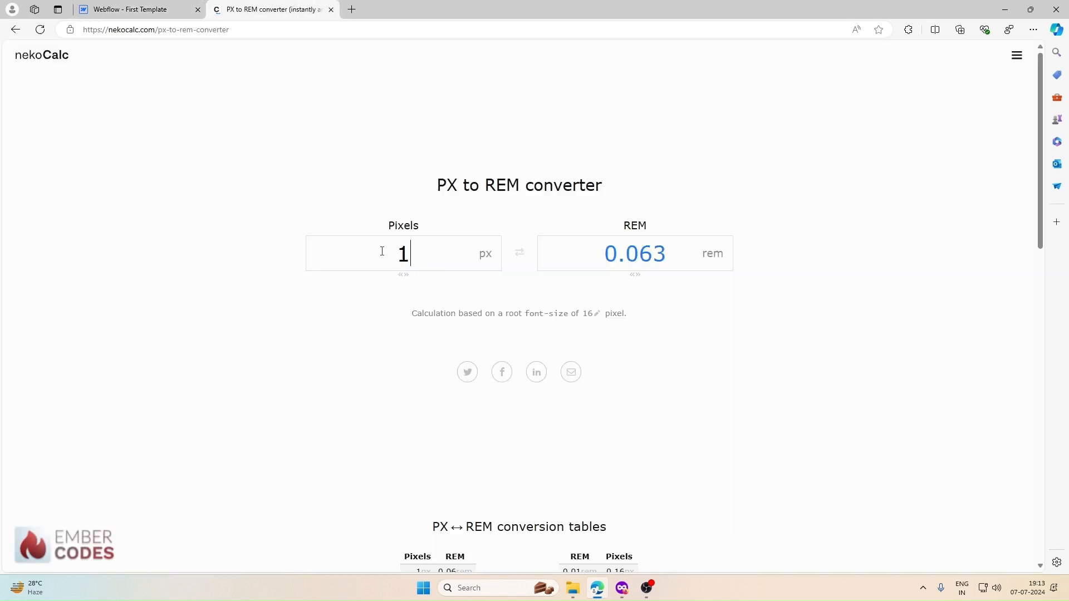
pyautogui.doubleClick(635, 254)
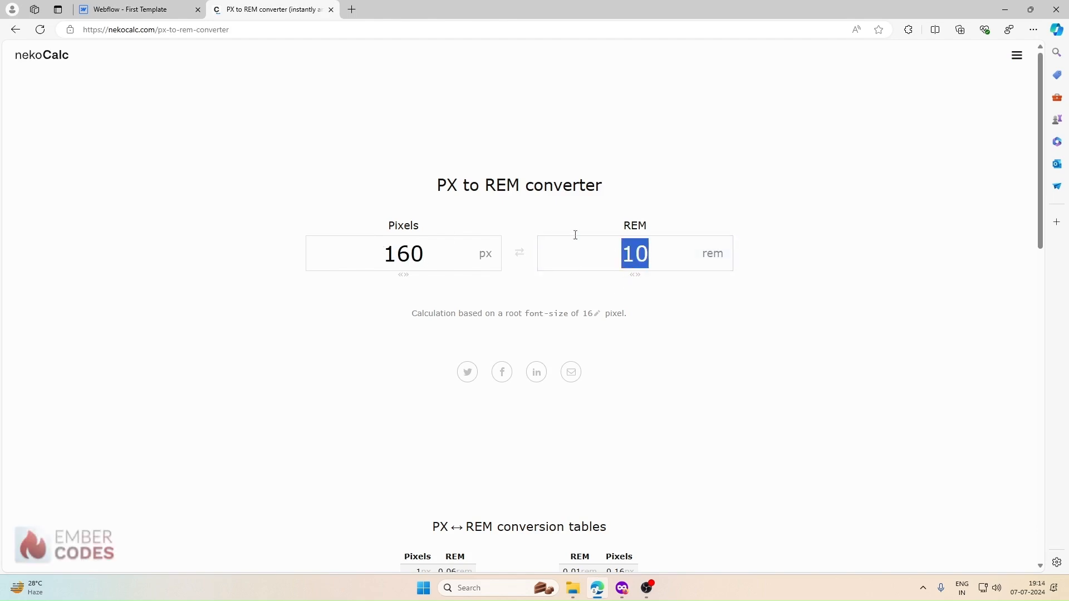
pyautogui.click(140, 10)
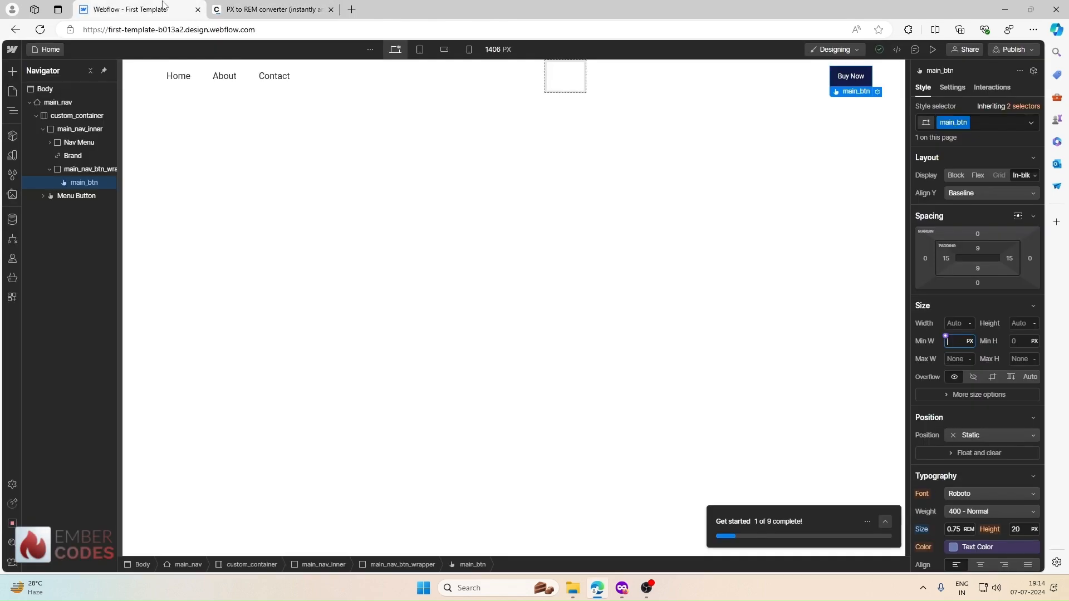
pyautogui.click(951, 336)
pyautogui.write('10rem')
pyautogui.press('Return')
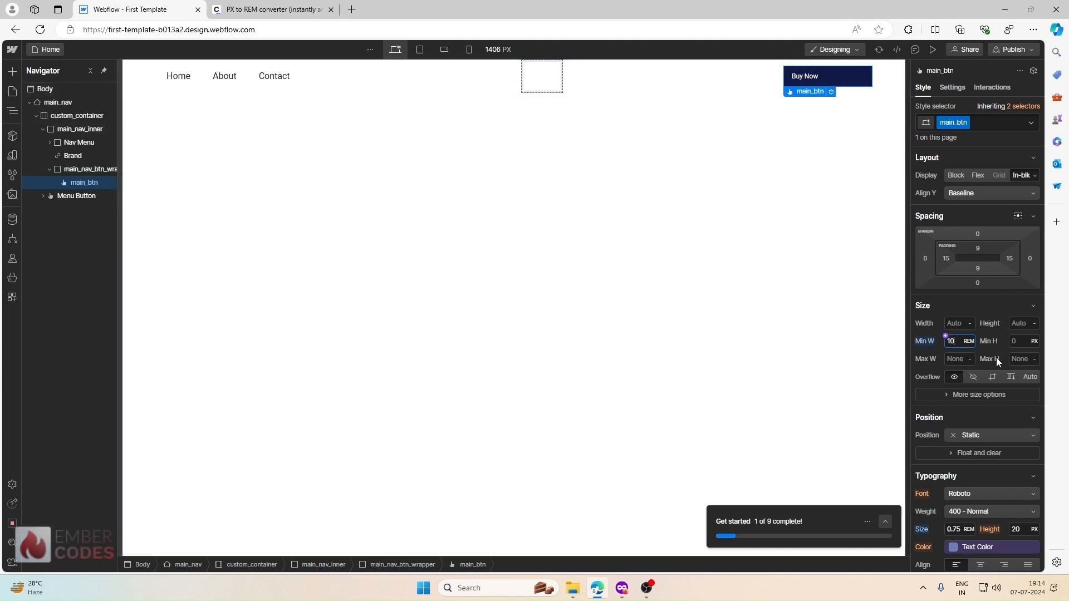
pyautogui.click(967, 194)
pyautogui.click(966, 193)
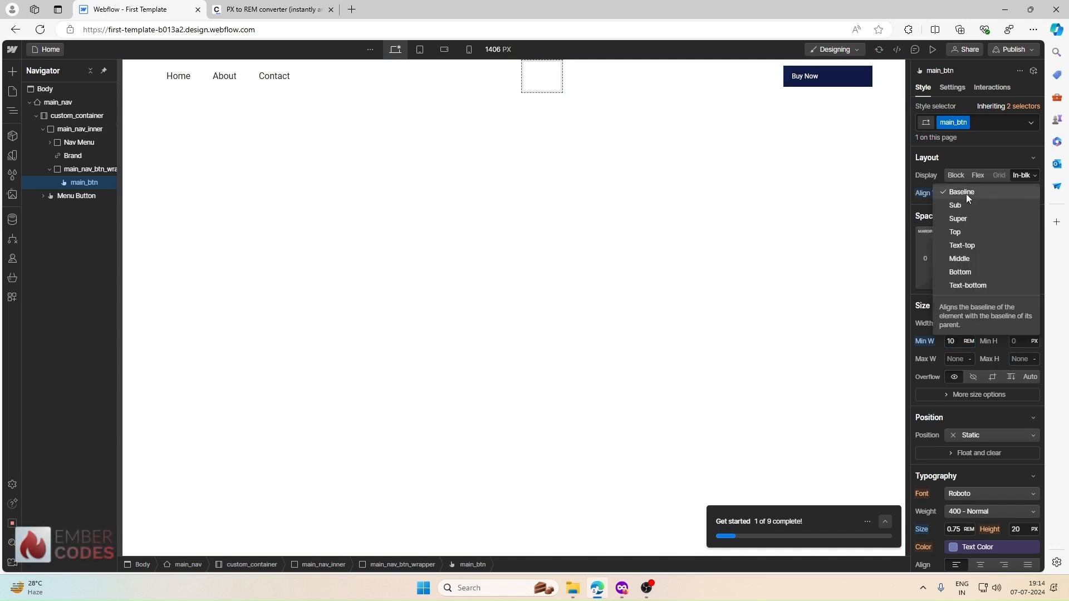
pyautogui.click(919, 193)
# Convert 26 px to rem in the converter and set main_btn's minimum height to 1.625 rem in Webflow
pyautogui.scroll(-1, 955, 200)
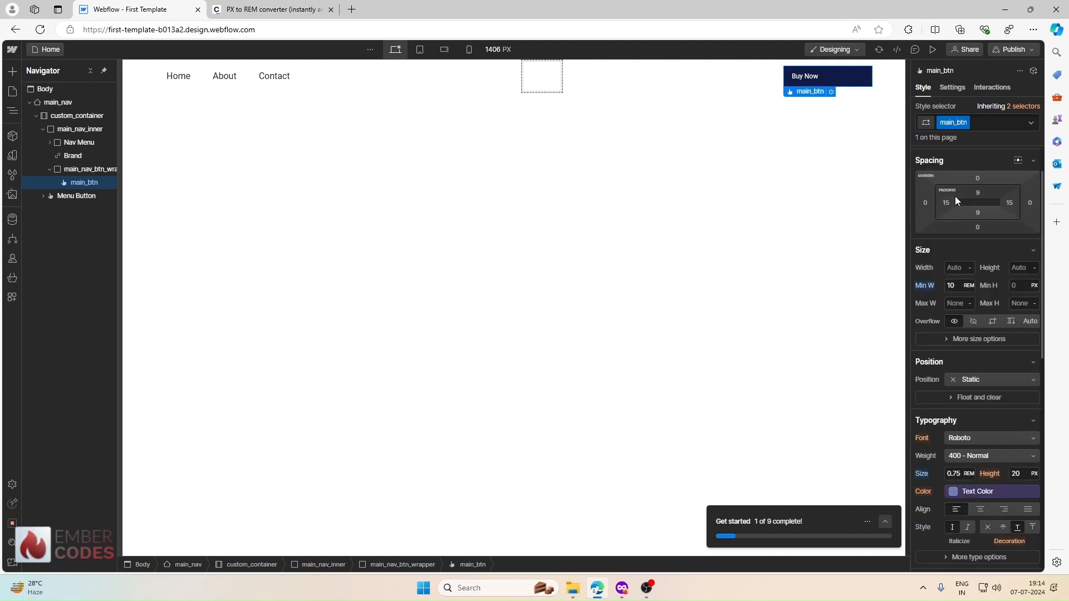
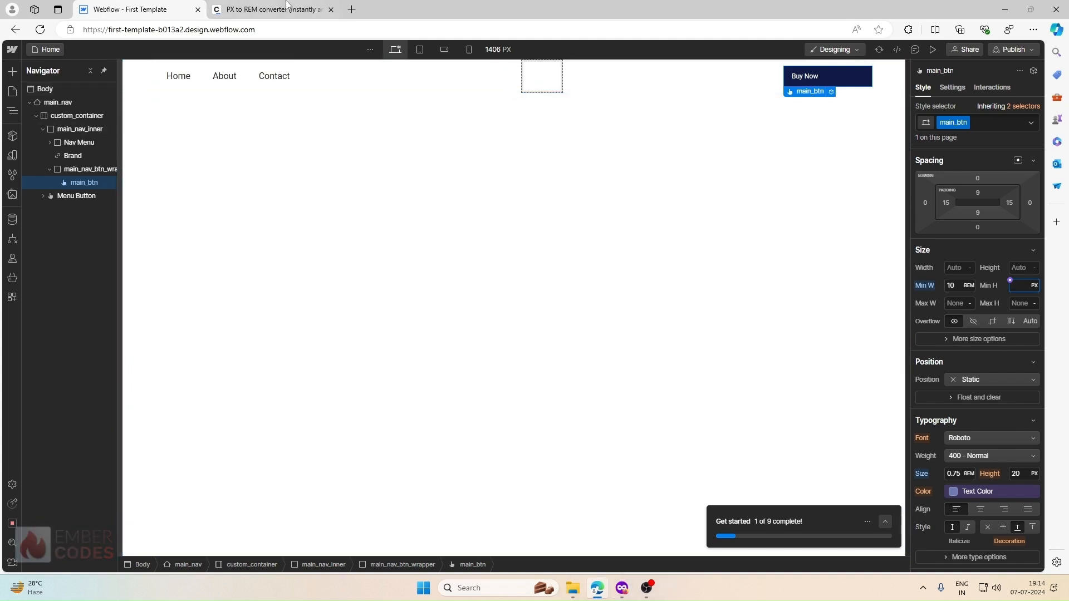
pyautogui.hotkey('ctrl', 'Tab')
pyautogui.doubleClick(417, 253)
pyautogui.write('26')
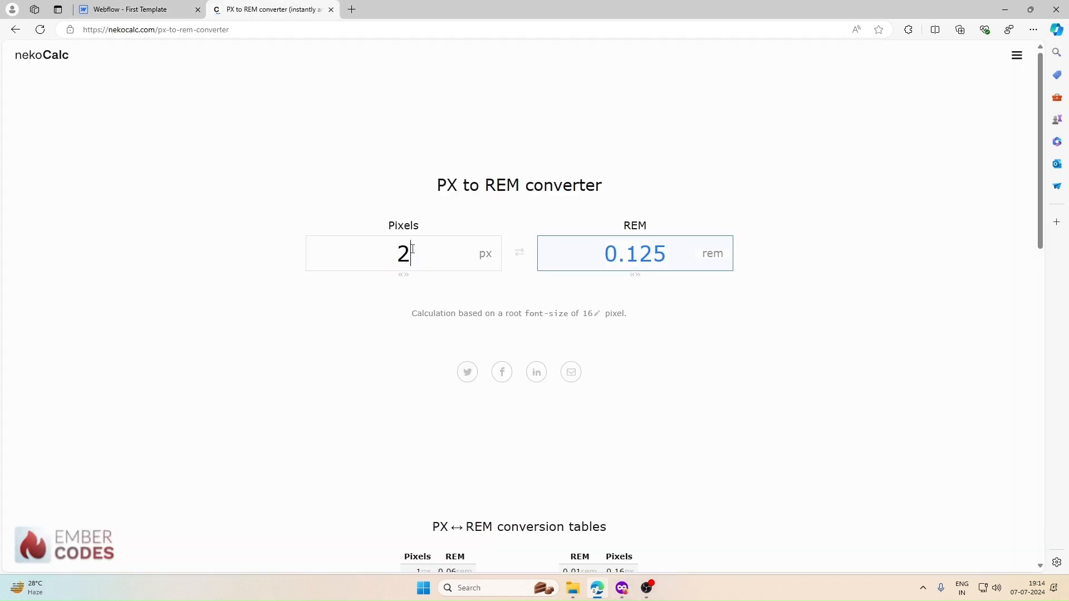
pyautogui.click(165, 7)
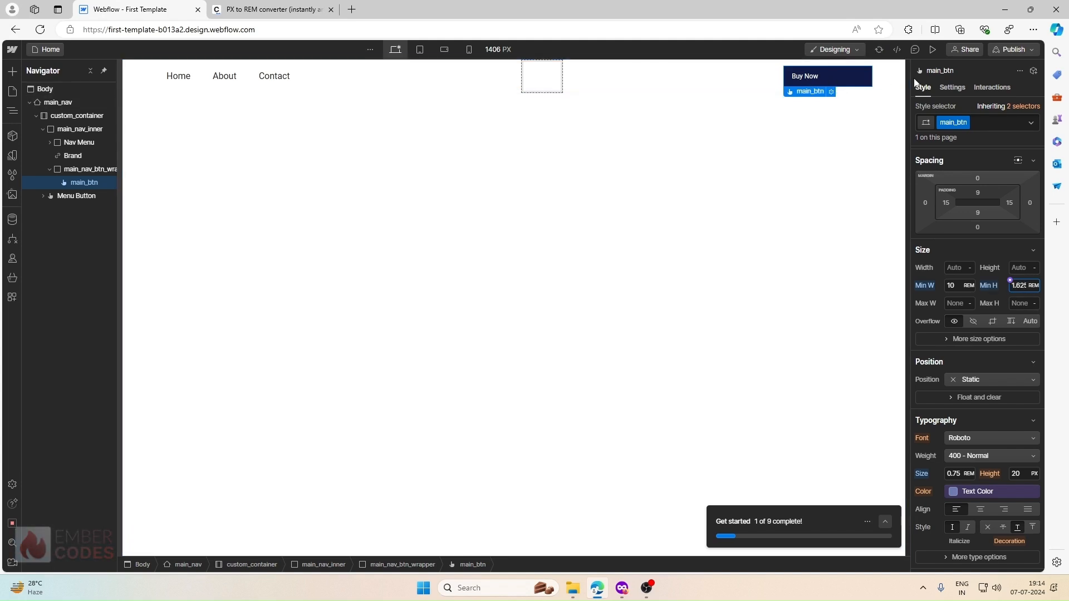
# Set main_btn's top and bottom padding to 0.5 rem and its left and right padding to 1 rem
pyautogui.scroll(1, 965, 290)
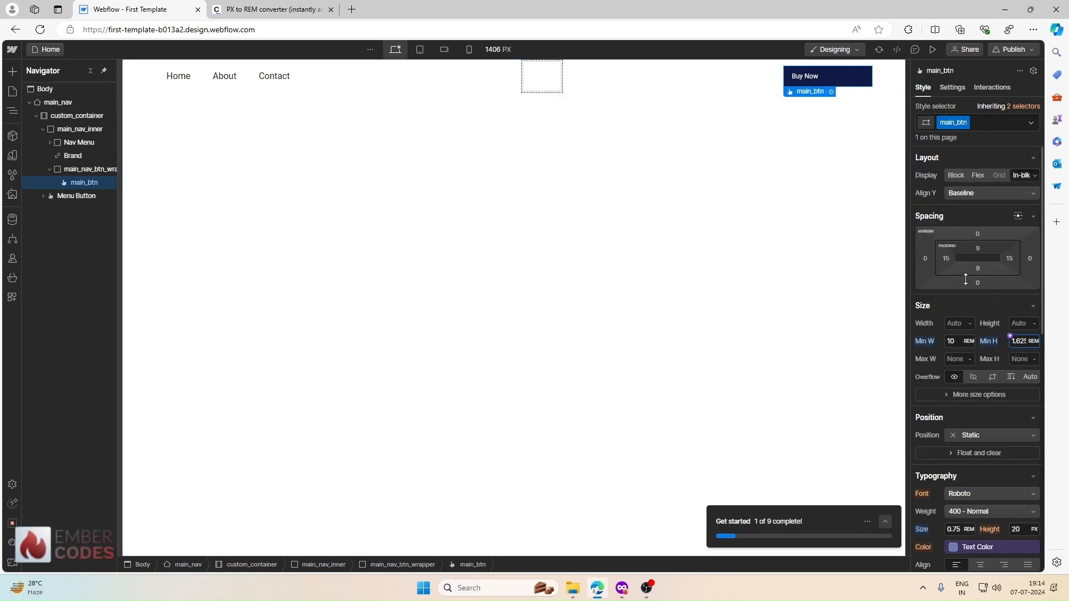
pyautogui.click(977, 248)
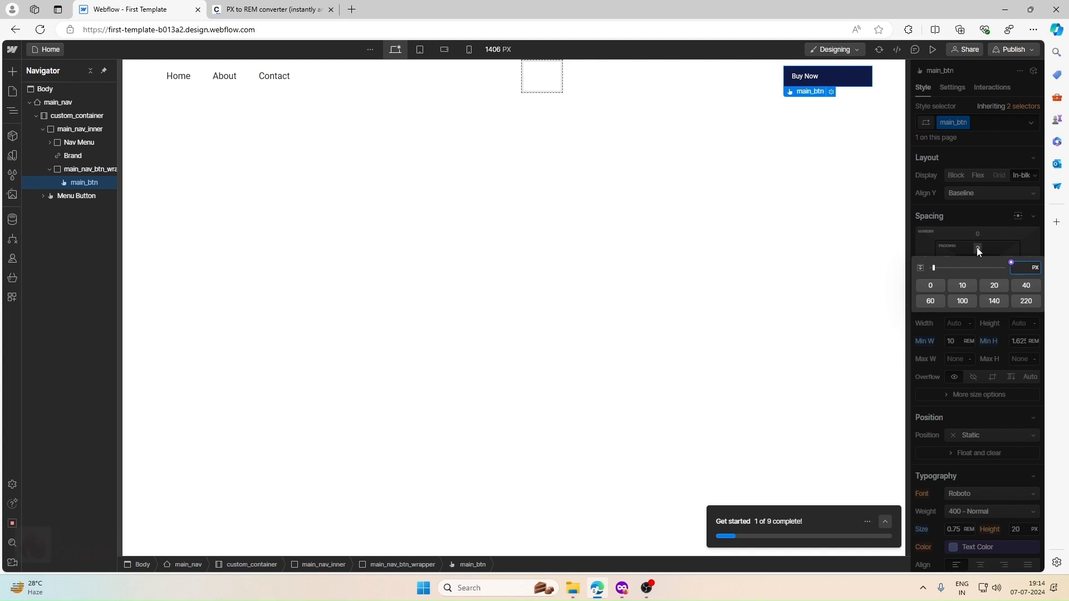
pyautogui.write('.5rem')
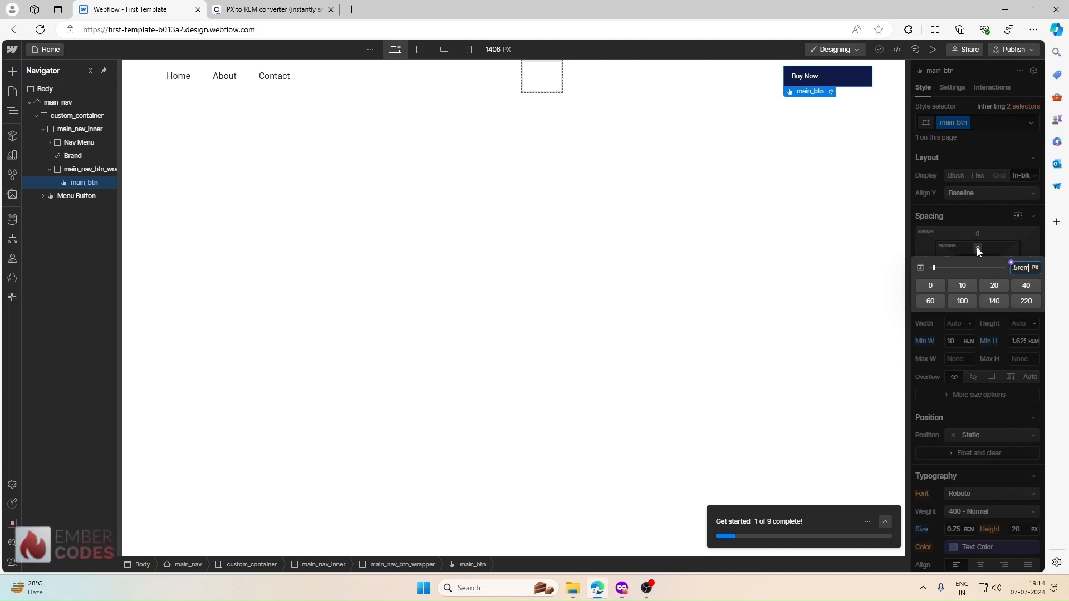
pyautogui.press('Return')
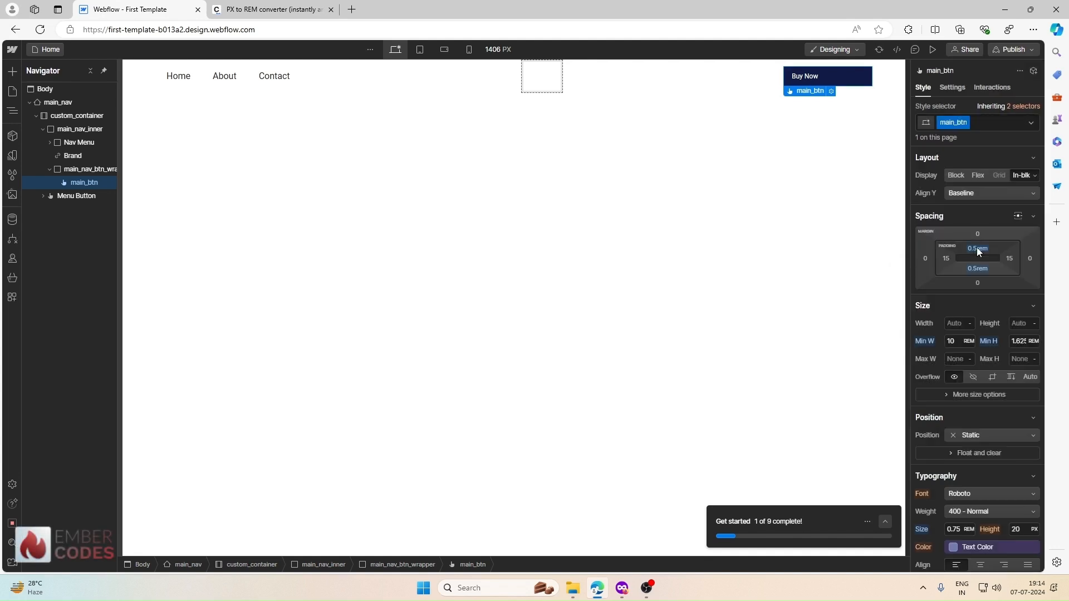
pyautogui.click(946, 259)
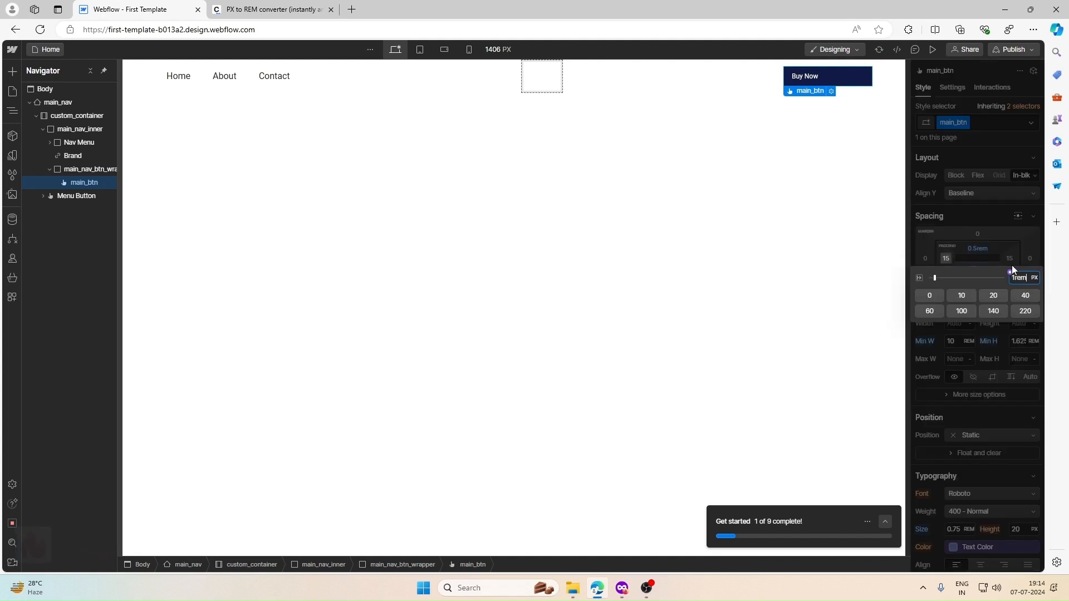
pyautogui.write('1rem')
pyautogui.press('Return')
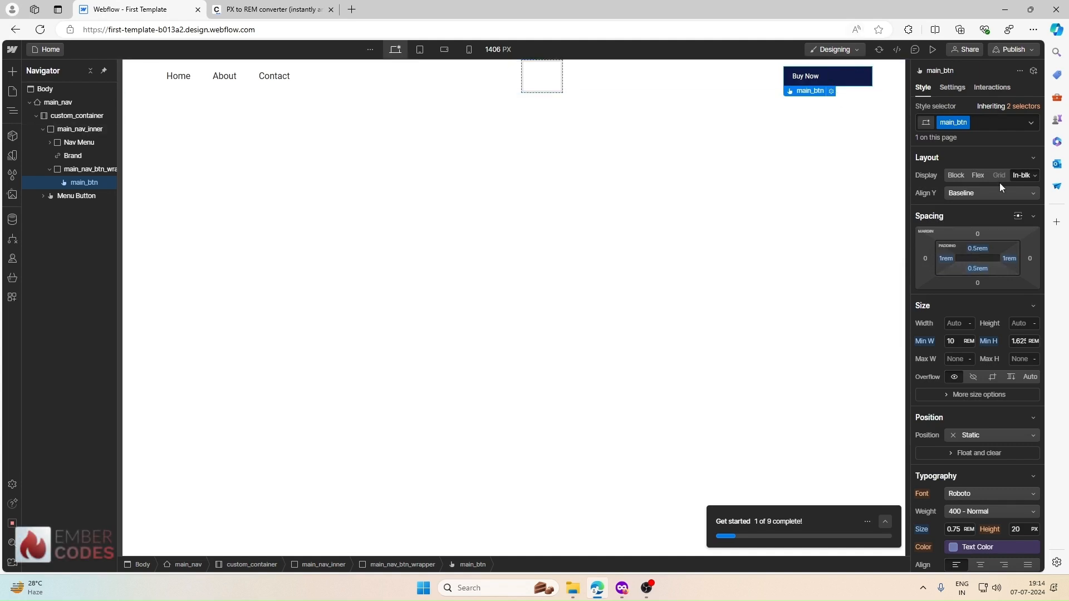
# Center-align main_btn's text and keep the button selected
pyautogui.scroll(-4, 973, 254)
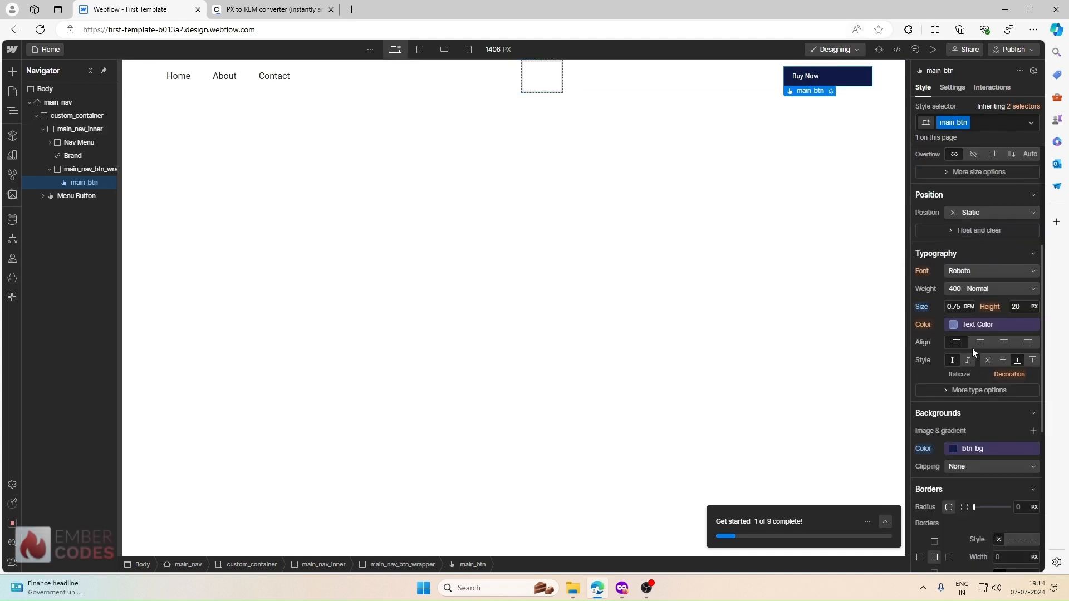
pyautogui.click(978, 342)
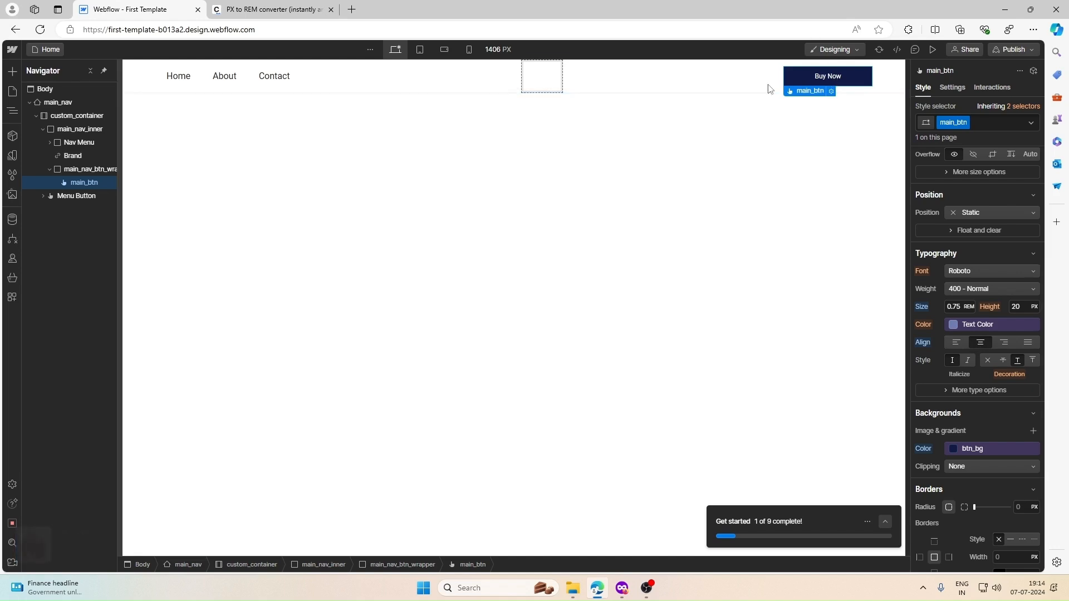
pyautogui.click(717, 88)
pyautogui.click(798, 80)
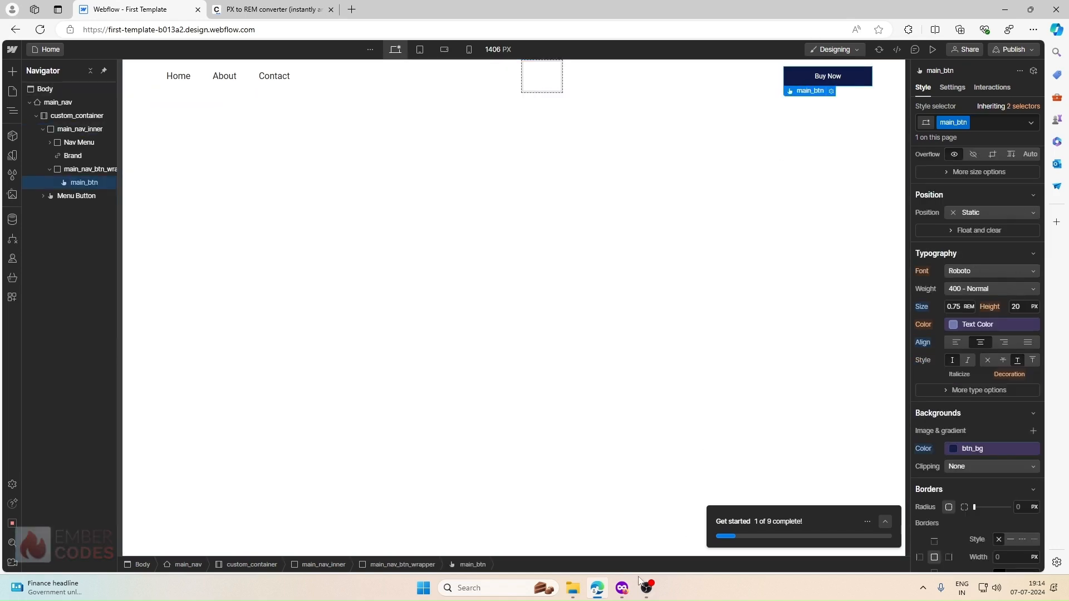
# Switch to the Figma template and inspect the corner radius of the nav's Buy Now button background
pyautogui.click(622, 588)
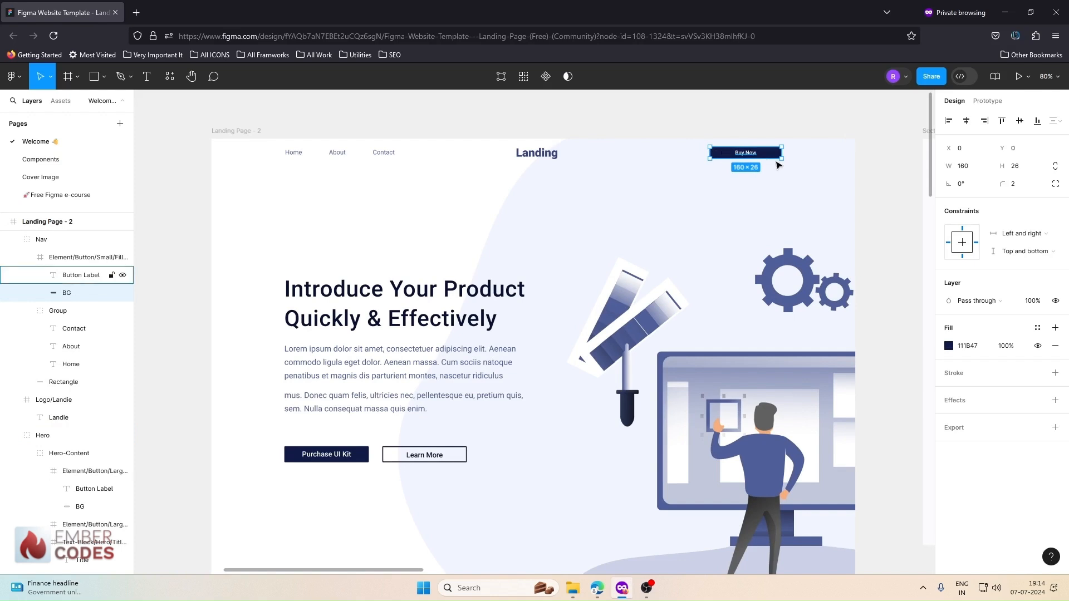
pyautogui.click(767, 236)
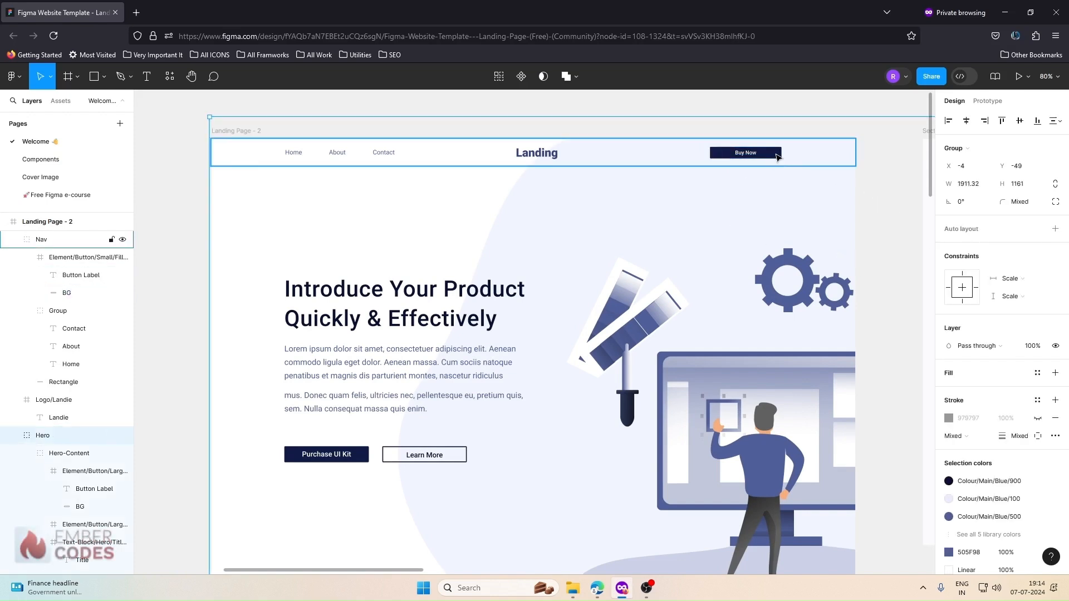
pyautogui.click(778, 156)
pyautogui.doubleClick(778, 157)
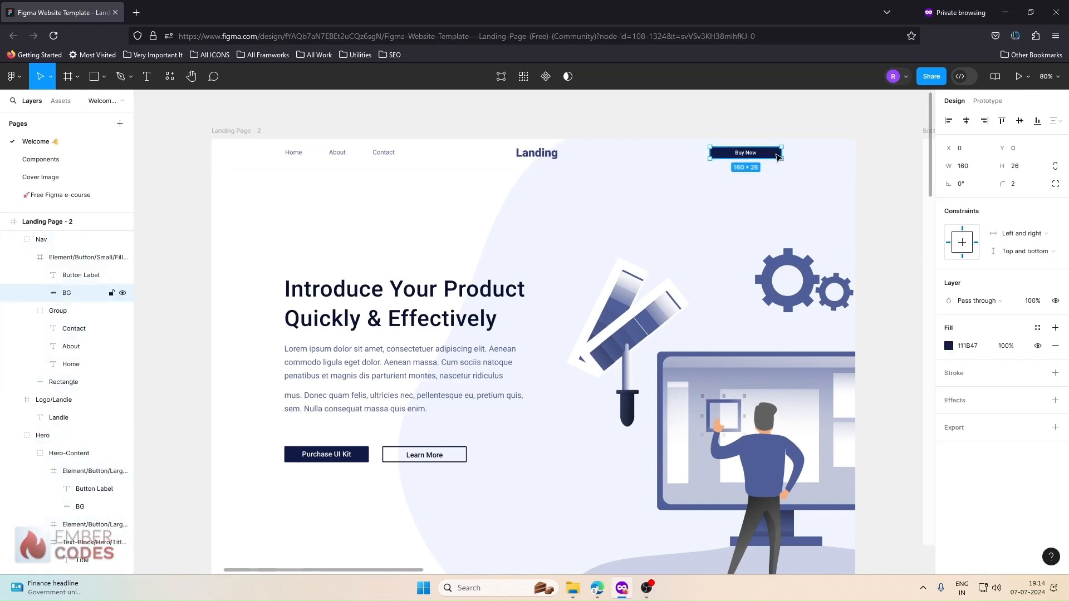
pyautogui.click(819, 158)
pyautogui.press('alt')
pyautogui.scroll(3, 780, 158)
pyautogui.scroll(-4, 780, 157)
pyautogui.scroll(10, 781, 128)
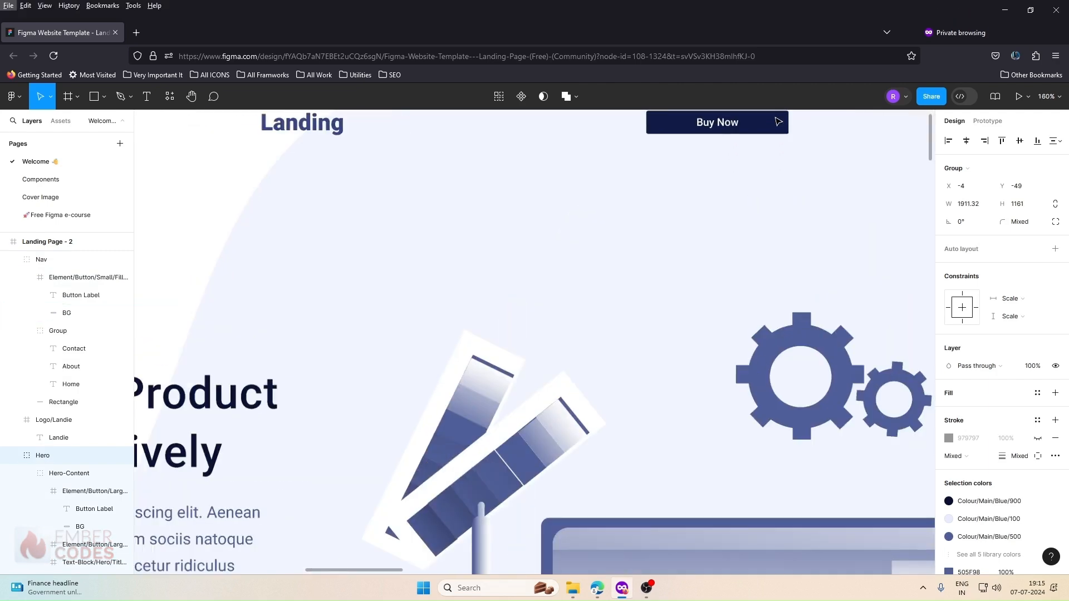
pyautogui.moveTo(685, 181); pyautogui.dragTo(715, 322)
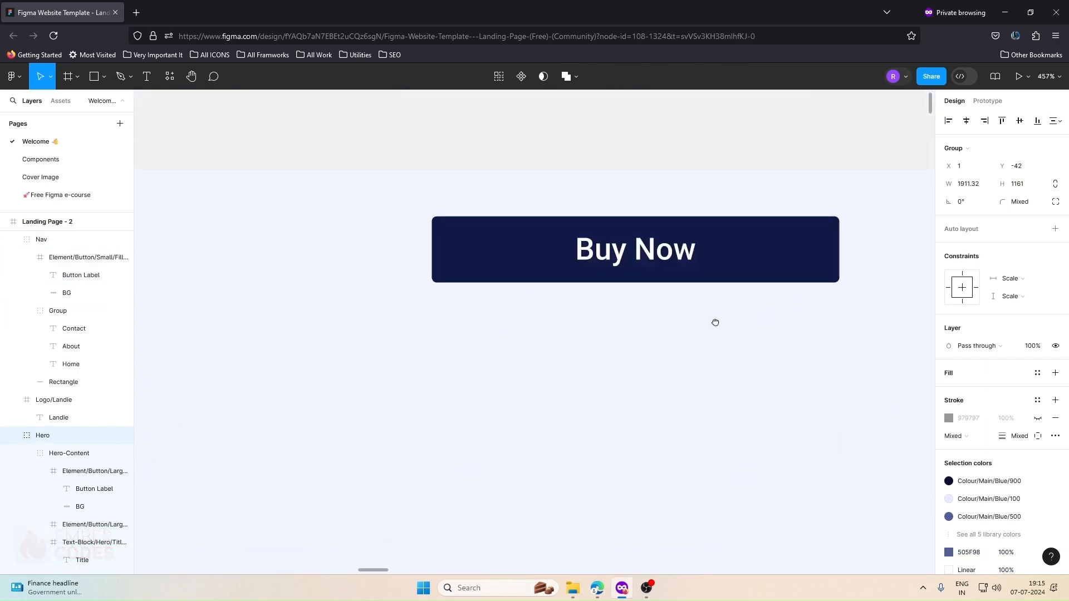
pyautogui.keyDown('ctrl'); pyautogui.click(436, 226); pyautogui.keyUp('ctrl')
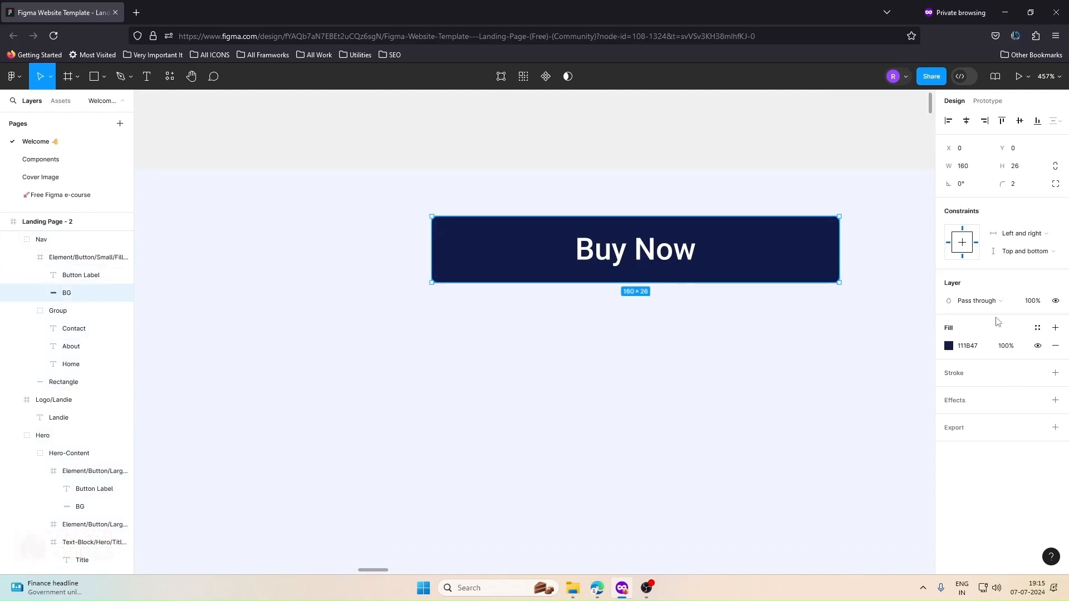
pyautogui.click(1015, 188)
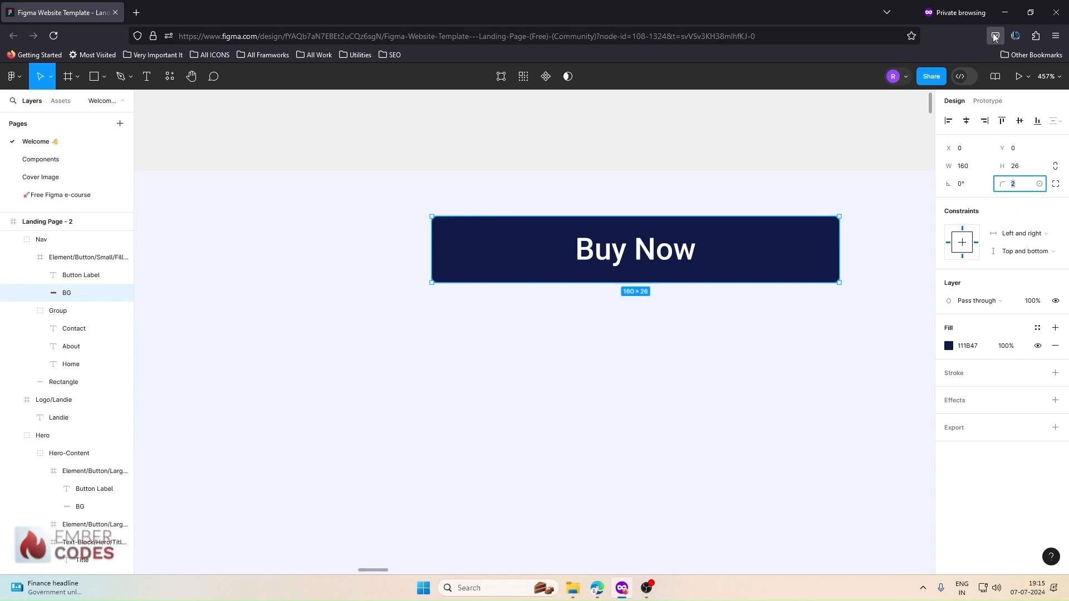
# Return to Webflow and set main_btn's border radius to 0.125 rem
pyautogui.click(1004, 12)
pyautogui.scroll(-3, 949, 410)
pyautogui.scroll(-1, 949, 411)
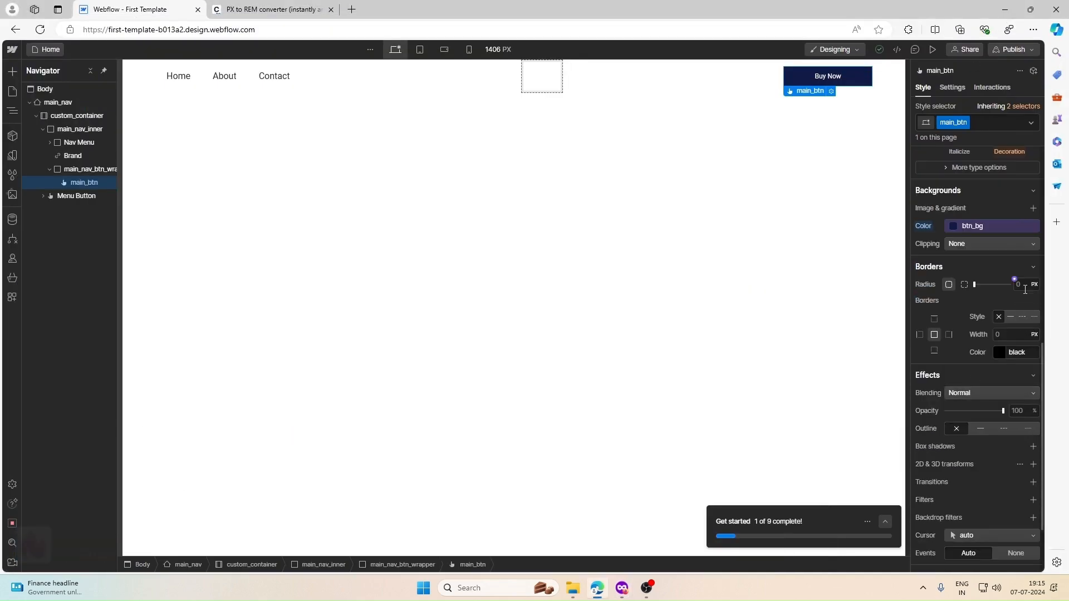
pyautogui.write('.125')
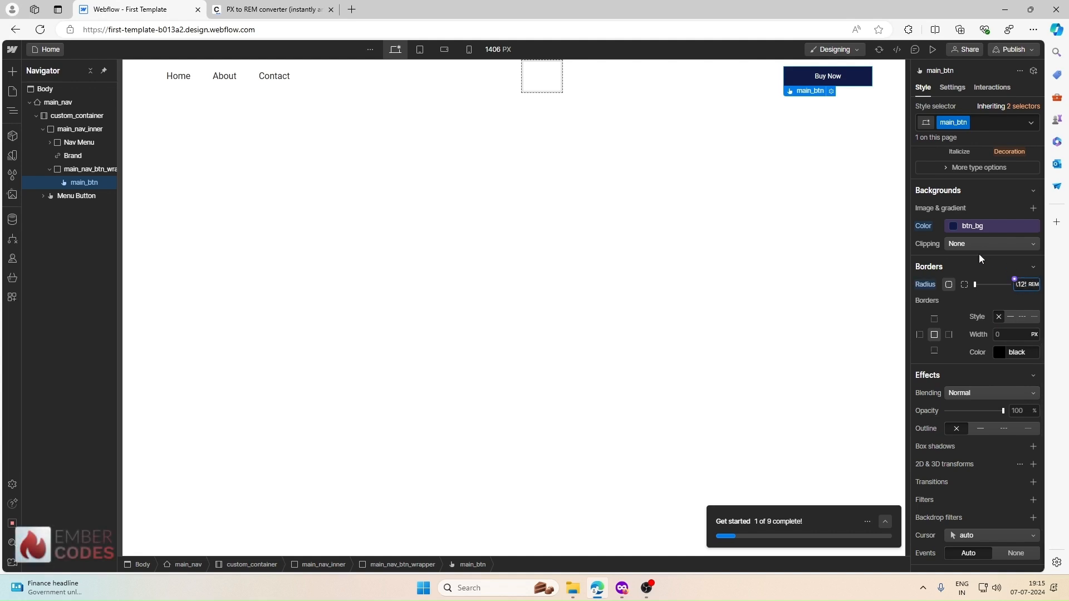
pyautogui.click(787, 174)
# Convert 2 px to rem in the converter to check the radius value, and return to the Webflow site
pyautogui.click(267, 9)
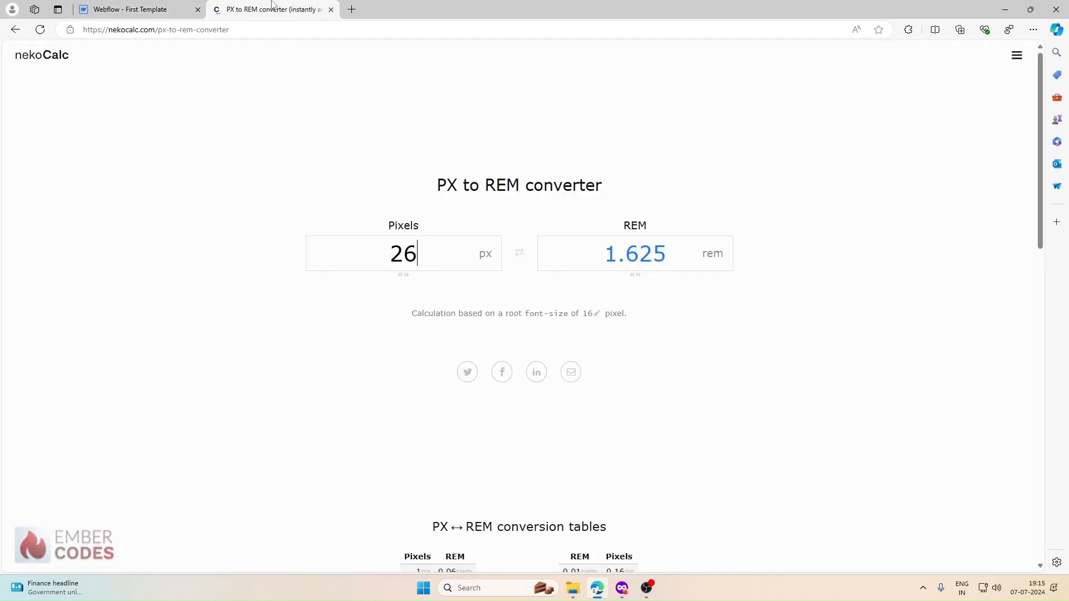
pyautogui.doubleClick(422, 269)
pyautogui.write('2')
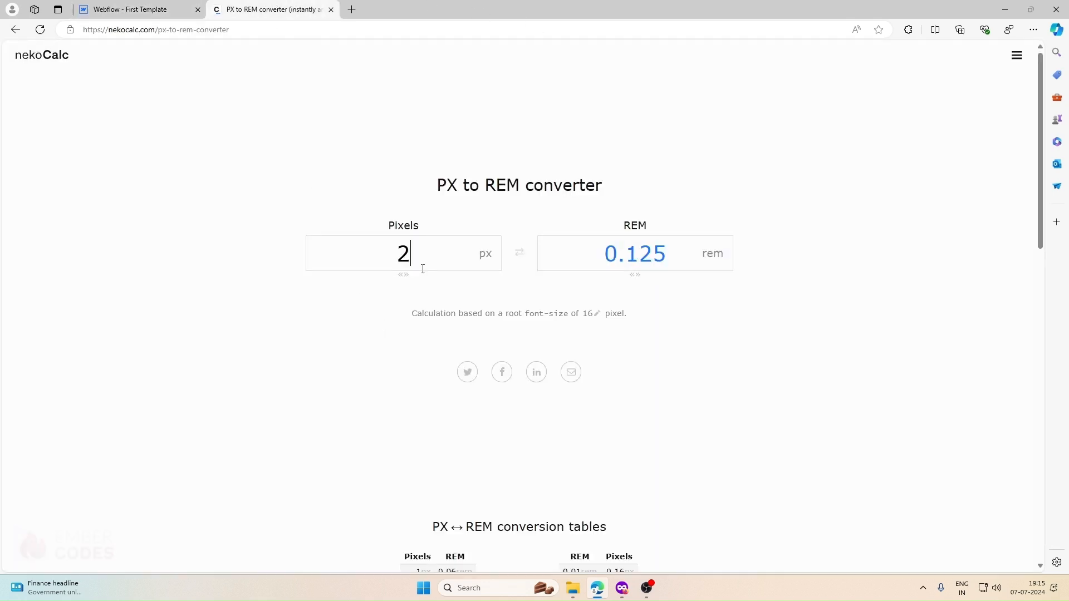
pyautogui.click(167, 6)
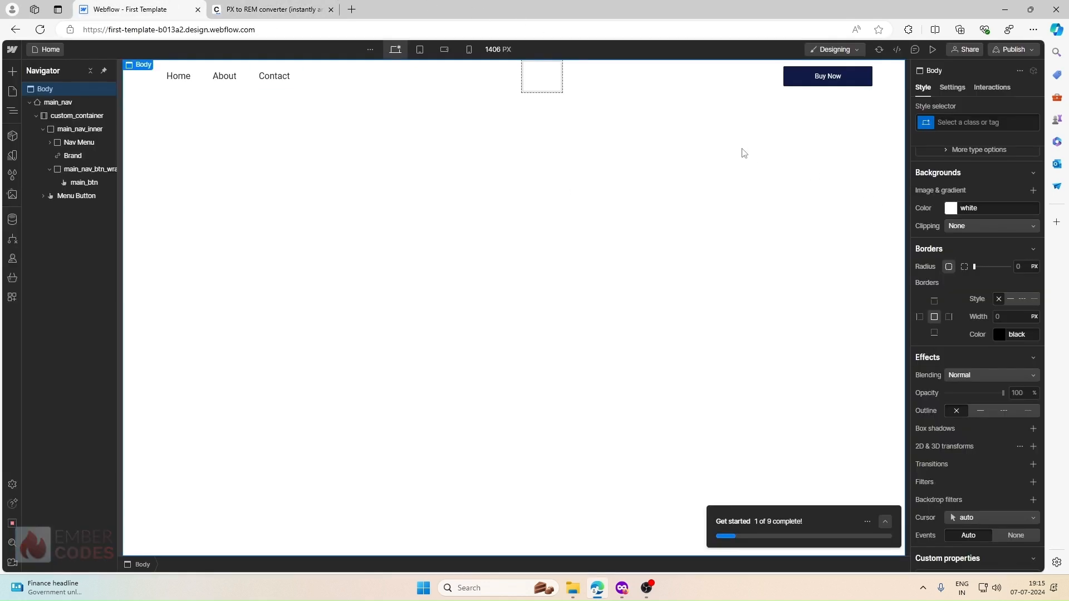
# Select the nav's empty Brand link in Webflow and examine the Landing logo's frame and text in the Figma template
pyautogui.click(543, 78)
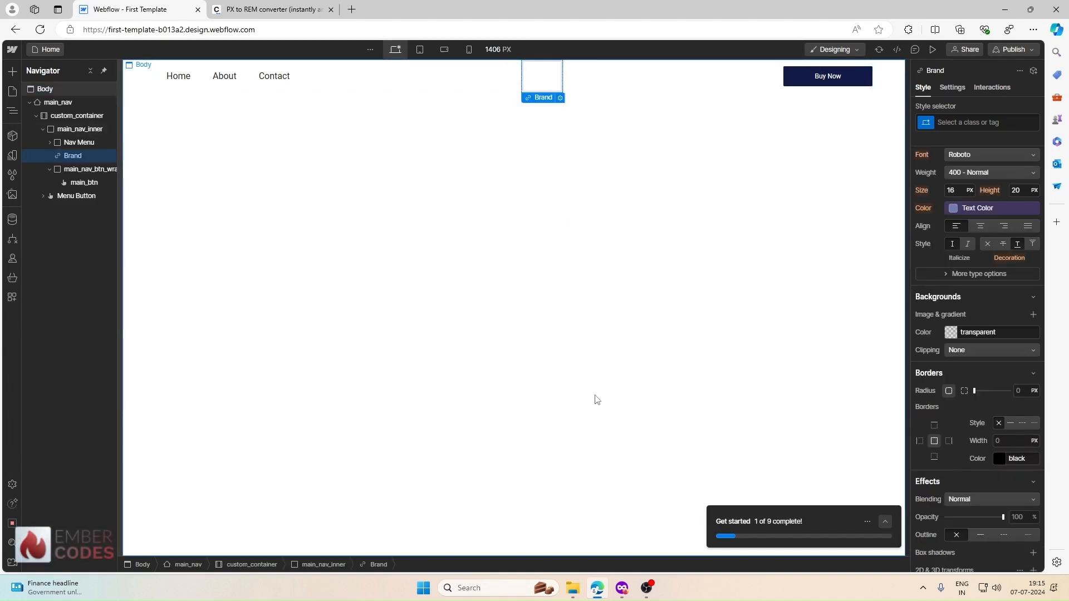
pyautogui.moveTo(632, 589)
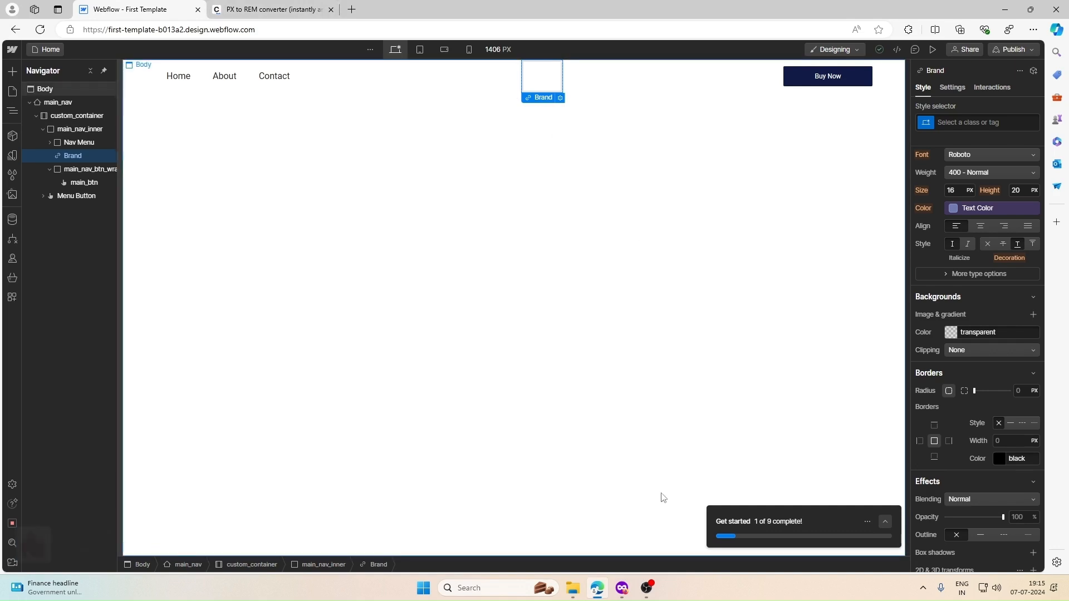
pyautogui.click(668, 548)
pyautogui.scroll(-10, 440, 248)
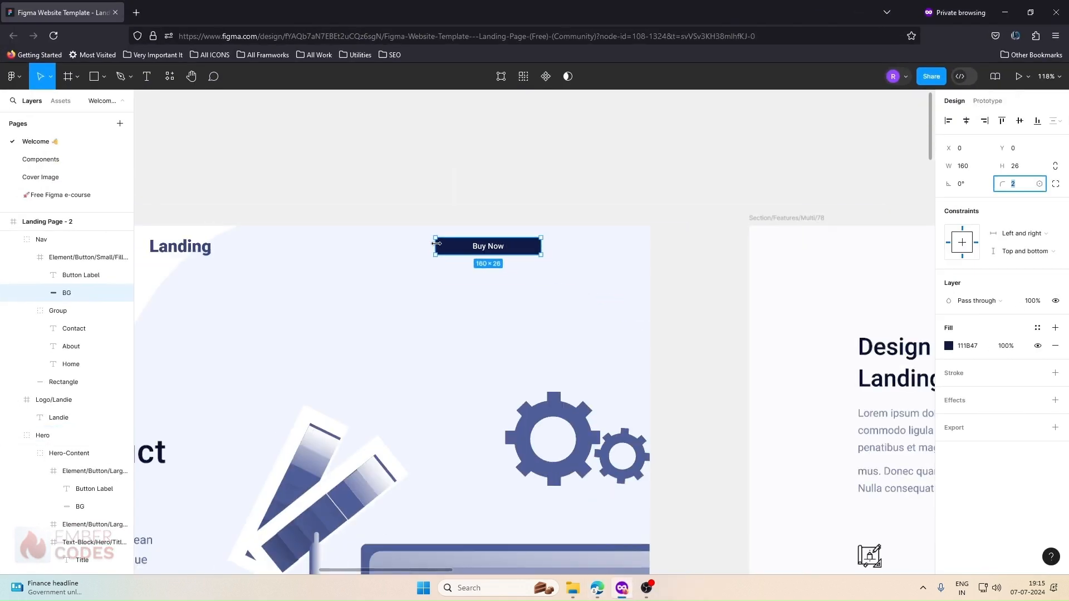
pyautogui.click(390, 259)
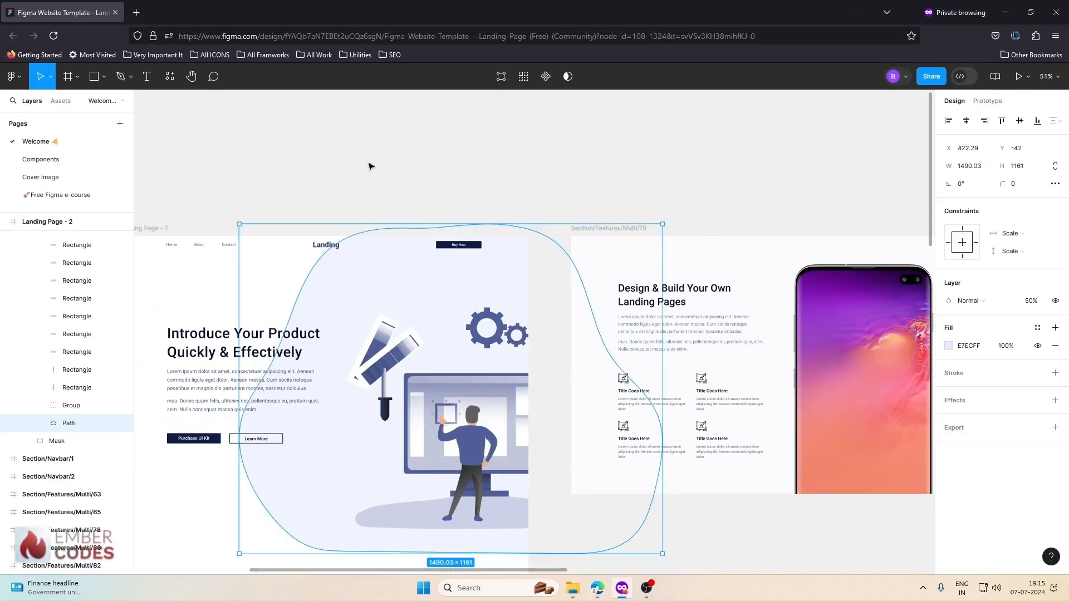
pyautogui.moveTo(283, 187); pyautogui.dragTo(447, 170)
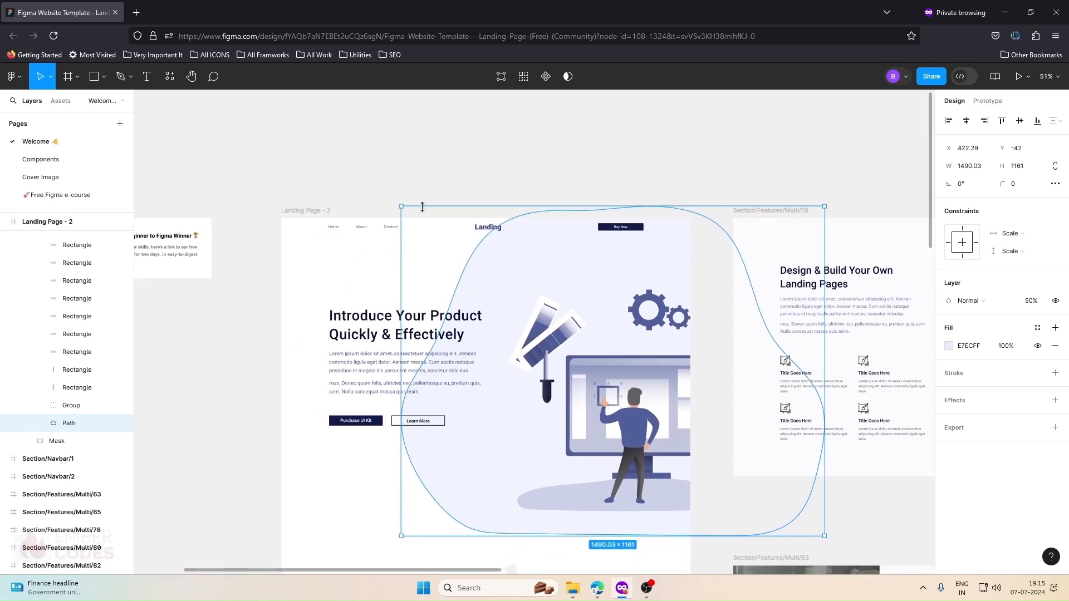
pyautogui.click(486, 229)
pyautogui.doubleClick(486, 229)
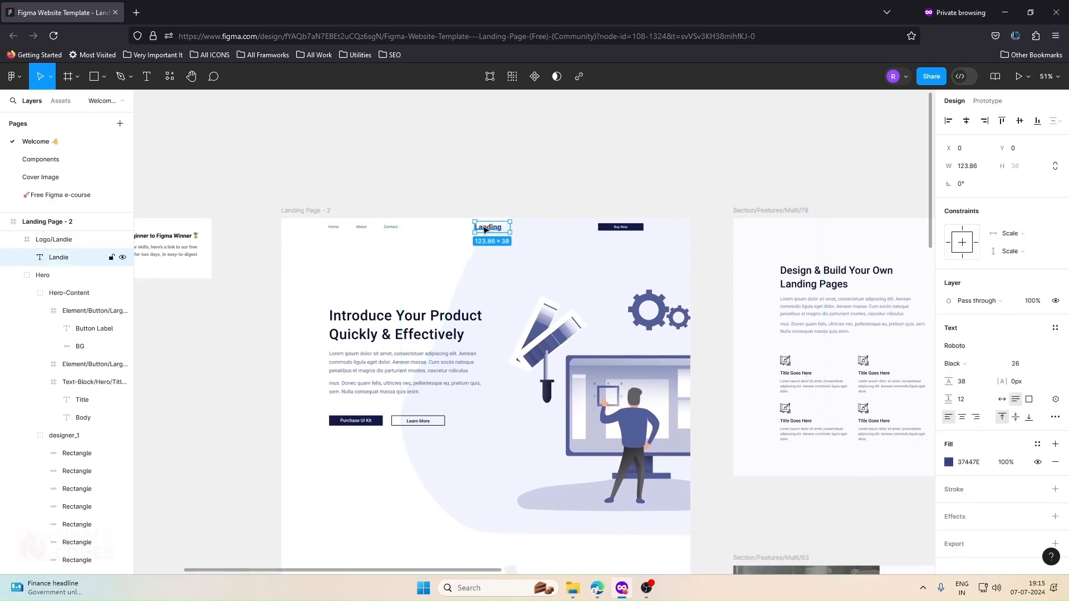
pyautogui.click(467, 193)
pyautogui.scroll(5, 468, 259)
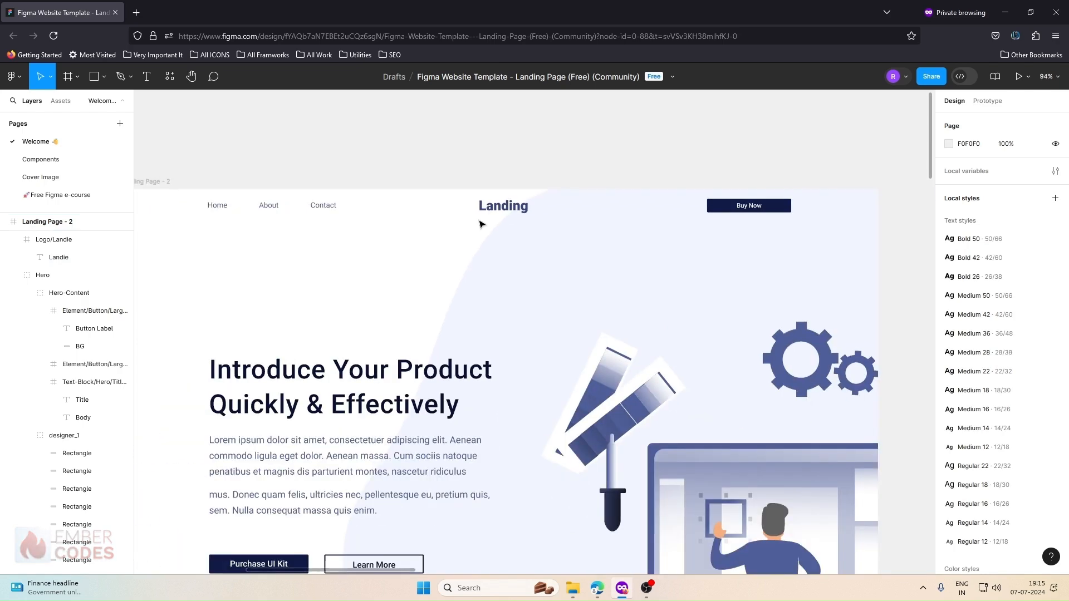
pyautogui.click(501, 207)
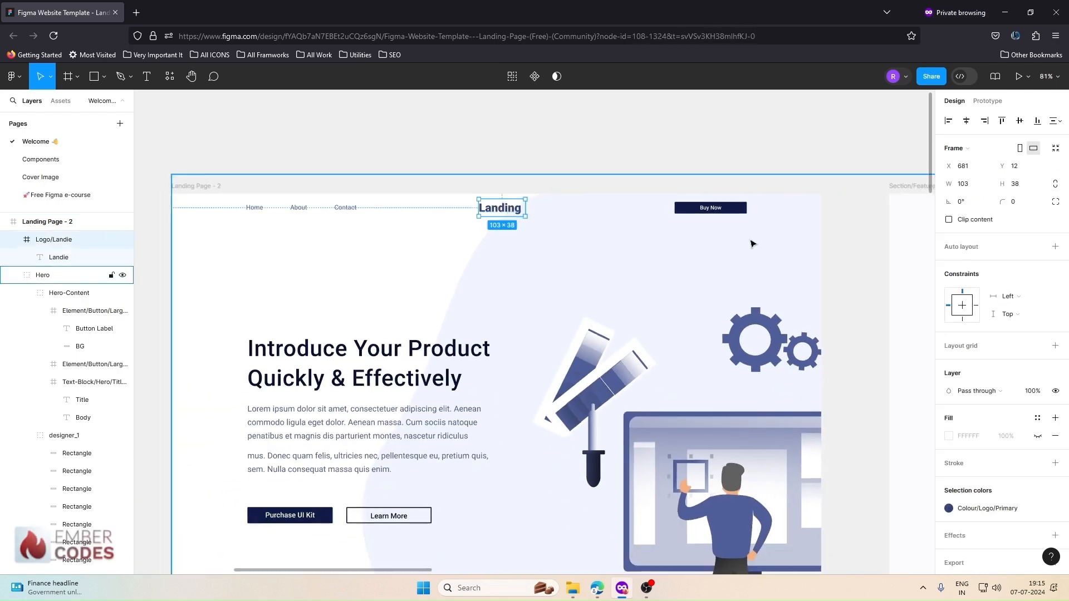
pyautogui.click(1005, 12)
# In Figma, inspect the Landing logo's selection color and its Landie text layer's font, weight, size and fill
pyautogui.click(624, 589)
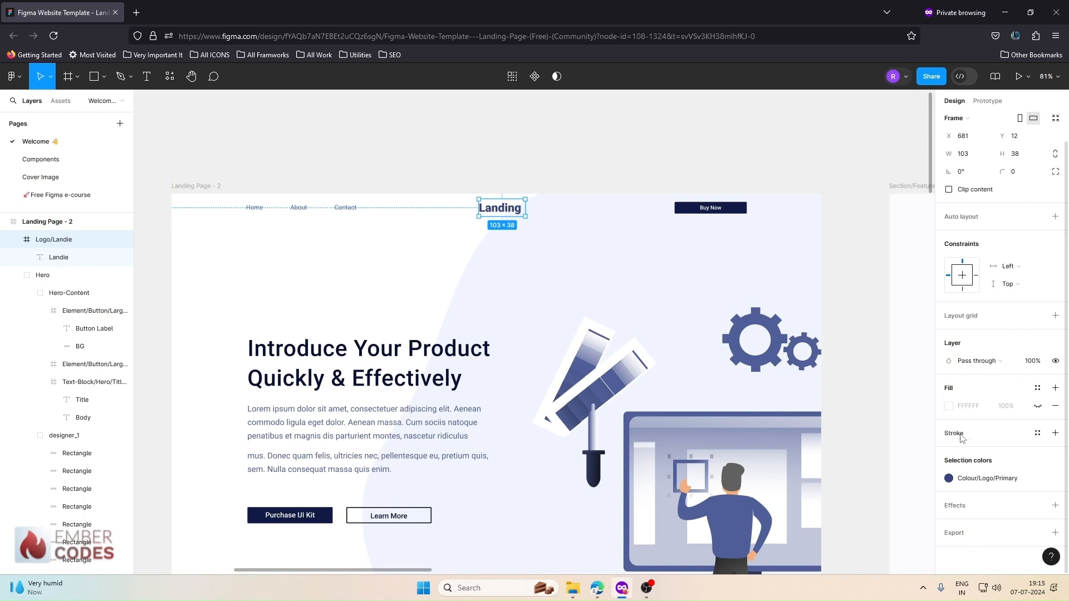
pyautogui.click(948, 479)
pyautogui.click(948, 479)
pyautogui.scroll(1, 973, 345)
pyautogui.click(58, 256)
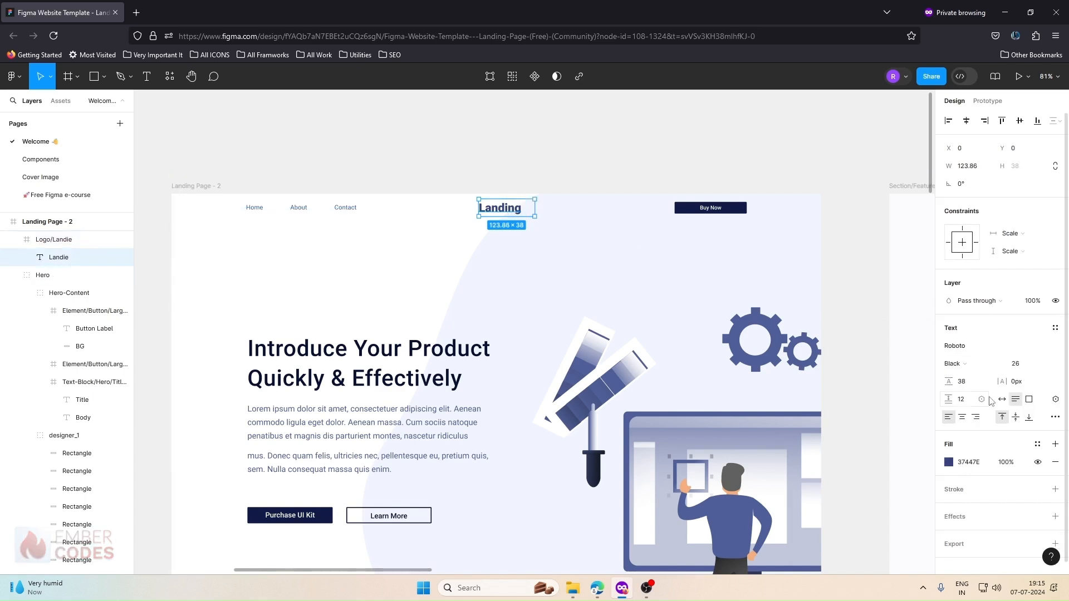
pyautogui.scroll(-1, 991, 401)
pyautogui.scroll(1, 966, 356)
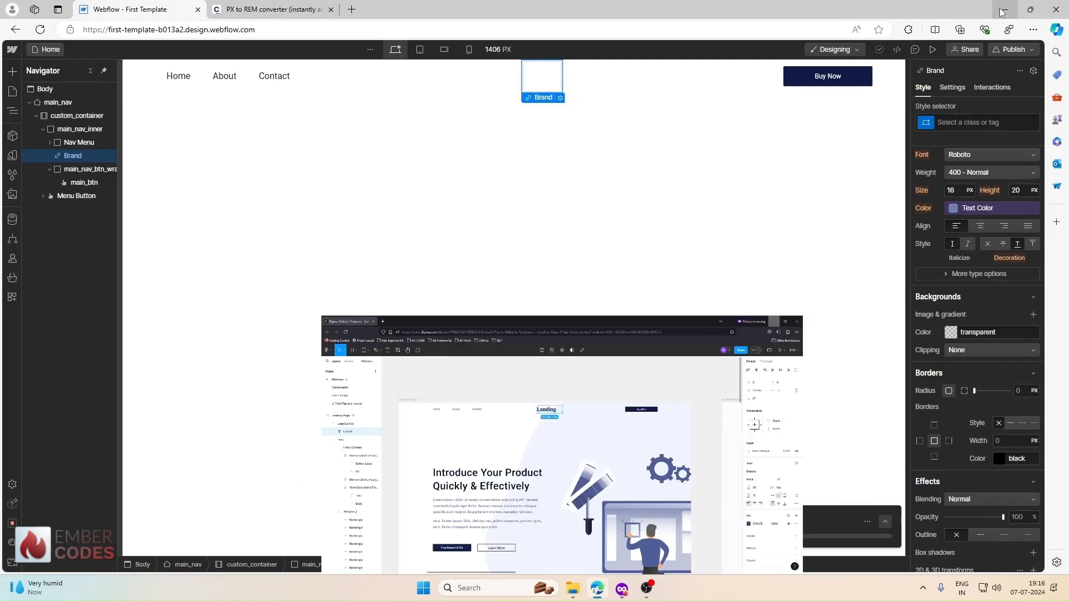
# Back in Webflow, add a text block inside the nav's Brand link and change its text to LANDING
pyautogui.click(1004, 12)
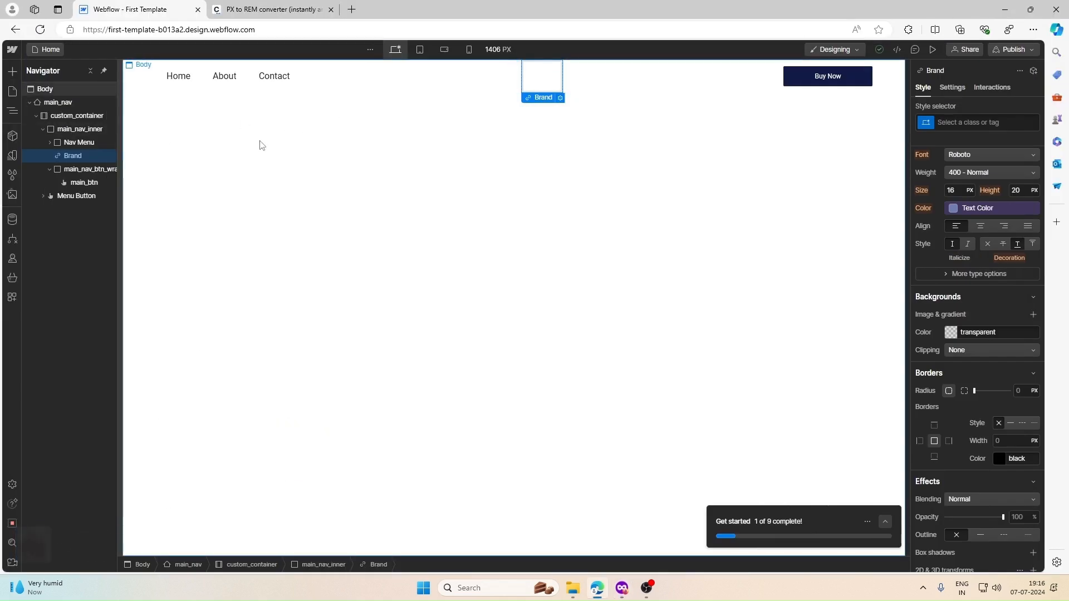
pyautogui.click(13, 74)
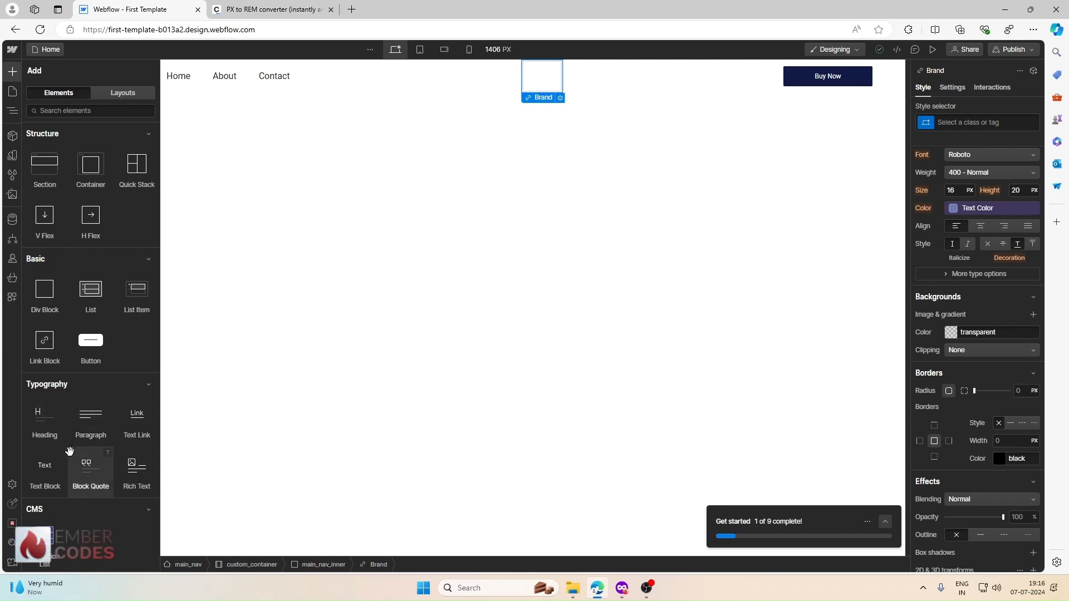
pyautogui.click(44, 467)
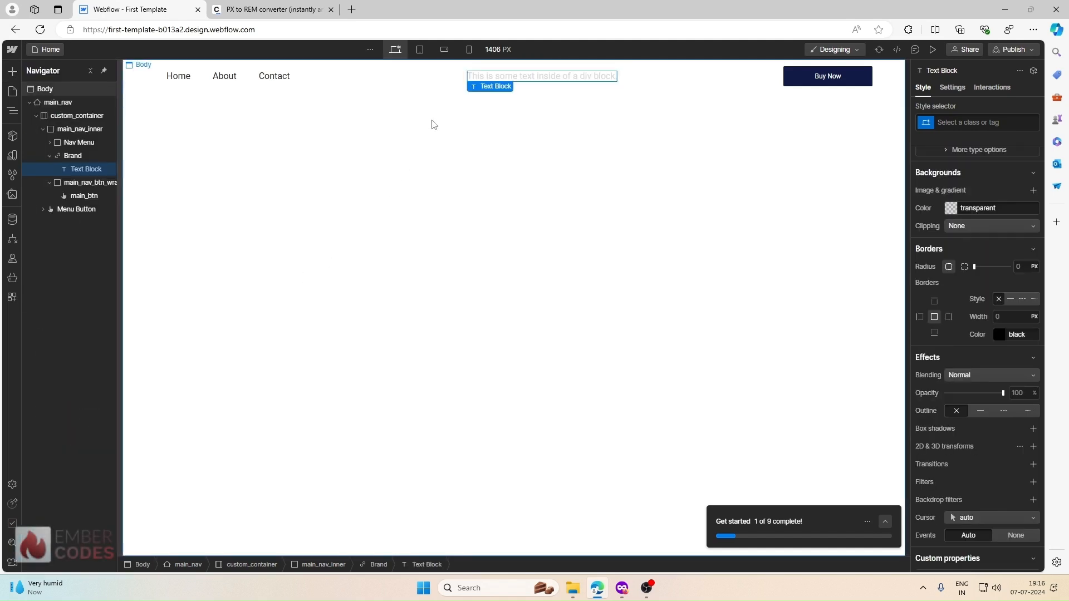
pyautogui.doubleClick(489, 82)
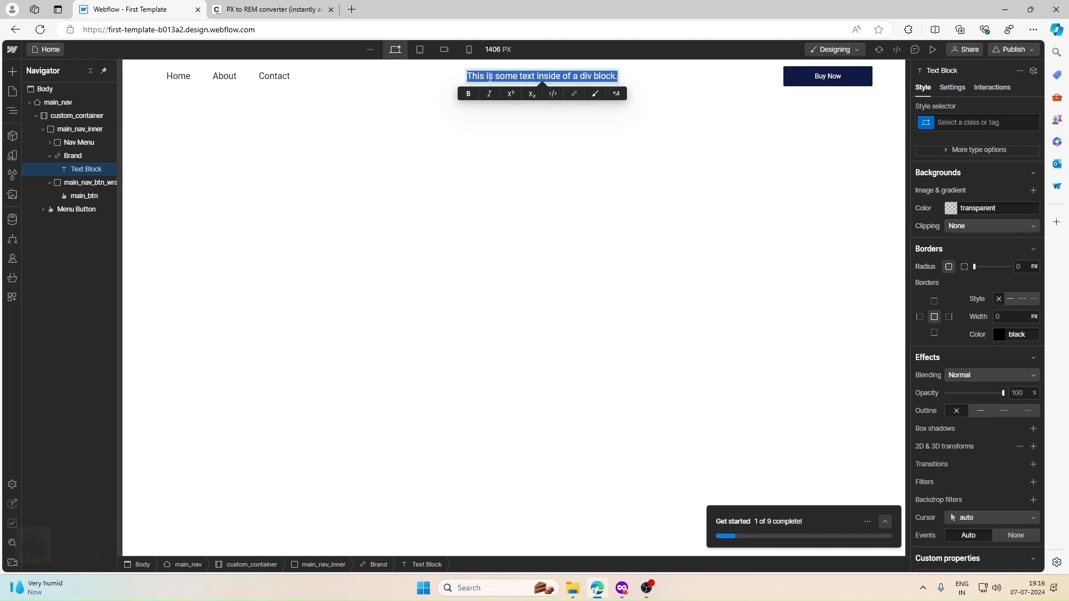
pyautogui.write('LANDING')
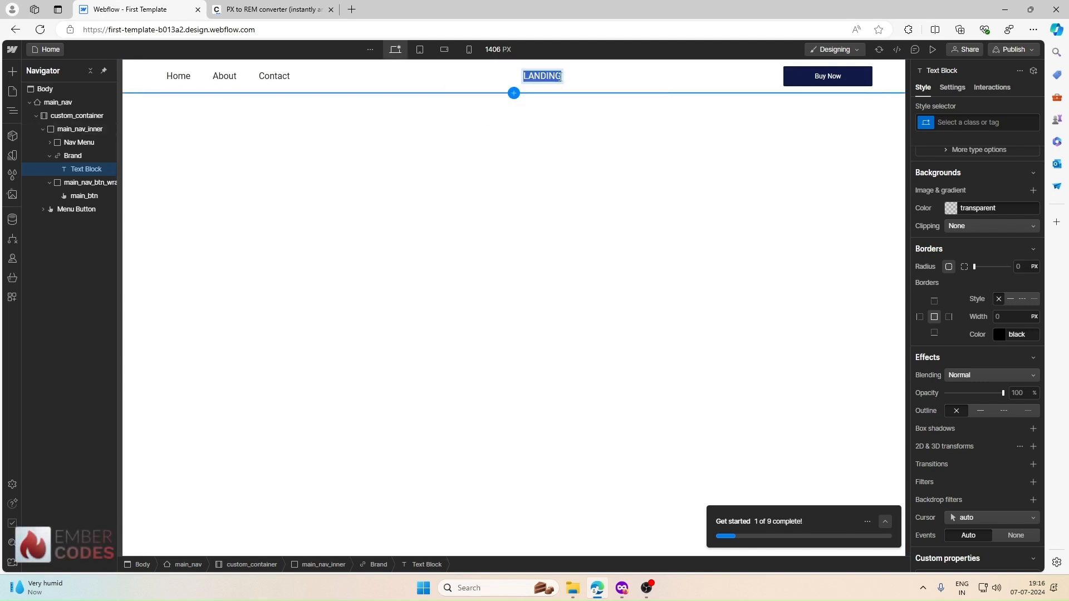
pyautogui.click(542, 120)
# Create the class logo_text on the LANDING text block
pyautogui.click(542, 76)
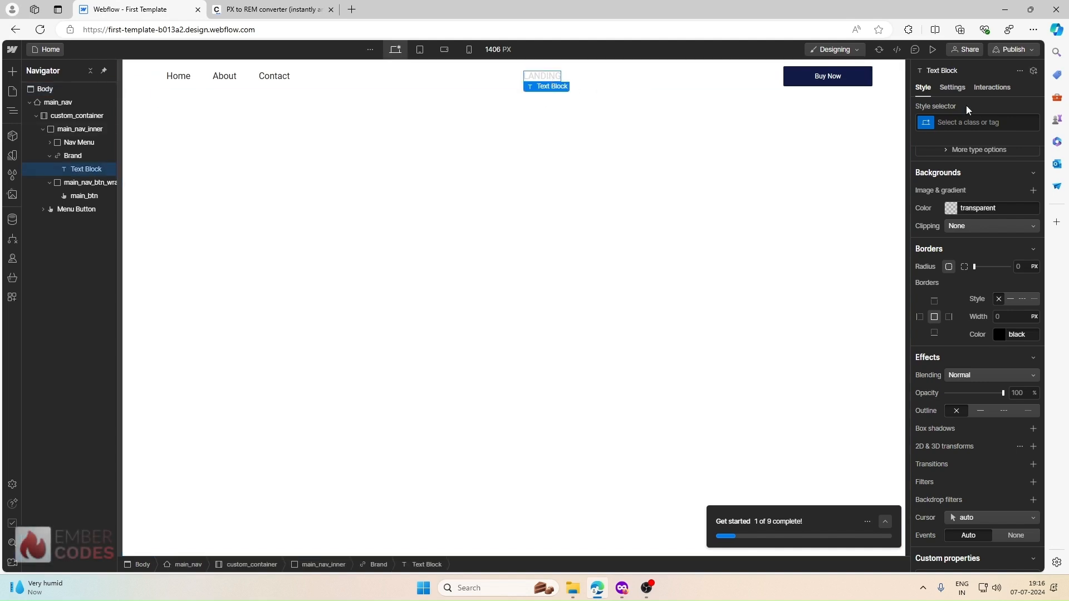
pyautogui.click(983, 122)
pyautogui.write('logo')
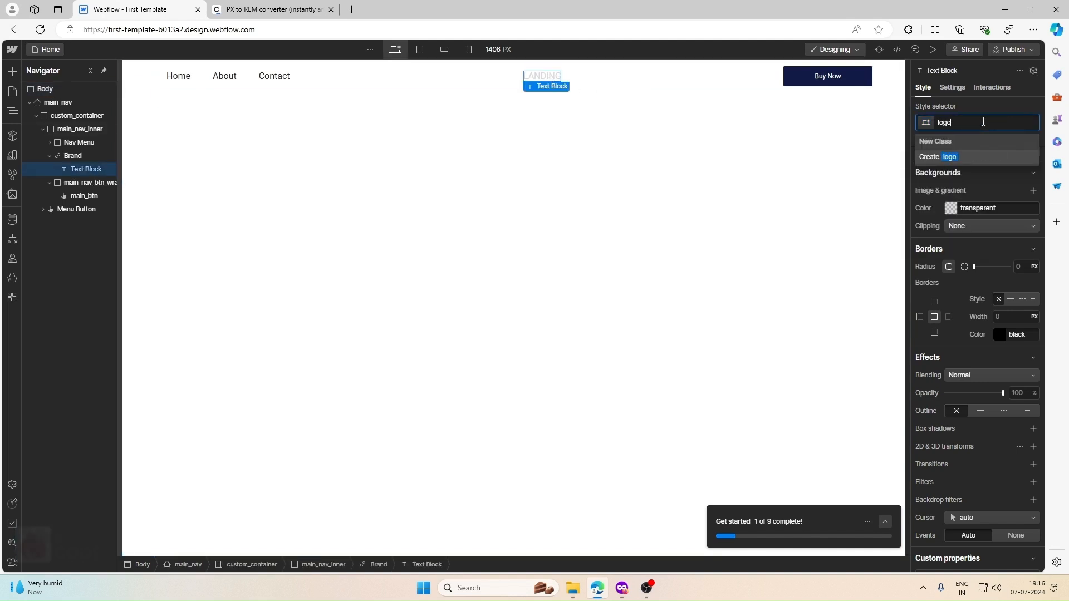
pyautogui.write('_text')
pyautogui.press('Return')
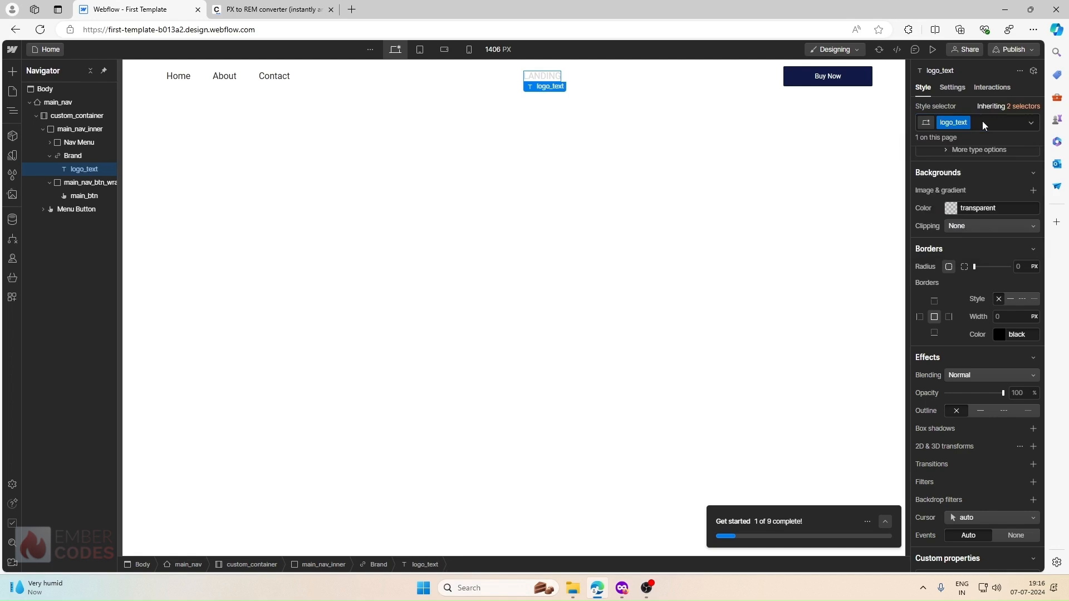
# Set the text color of the logo_text class to the btn_bg variable
pyautogui.scroll(5, 960, 361)
pyautogui.scroll(2, 959, 361)
pyautogui.scroll(-6, 960, 359)
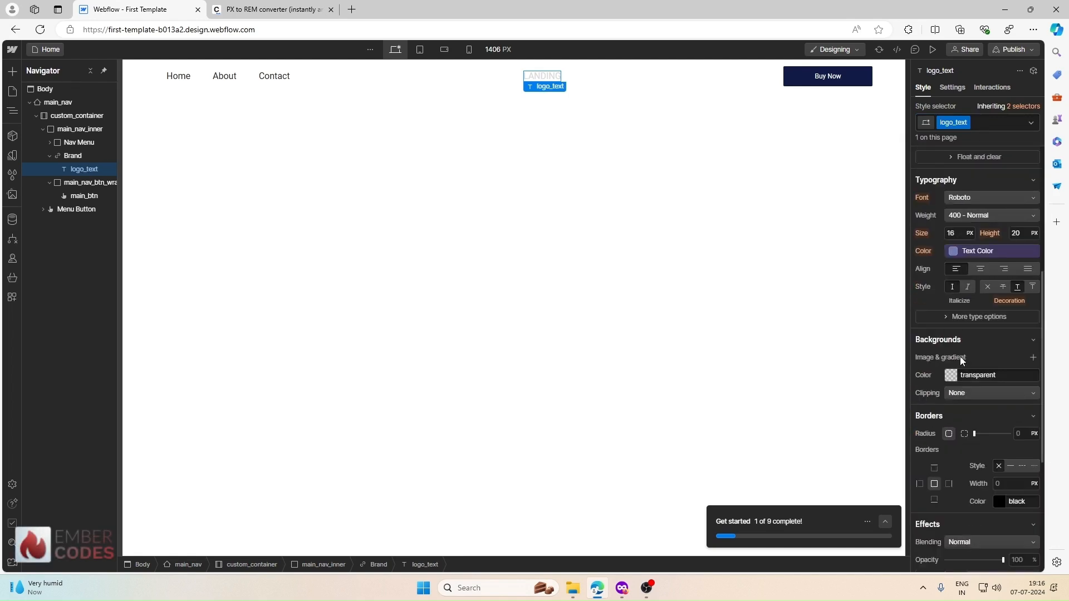
pyautogui.click(951, 250)
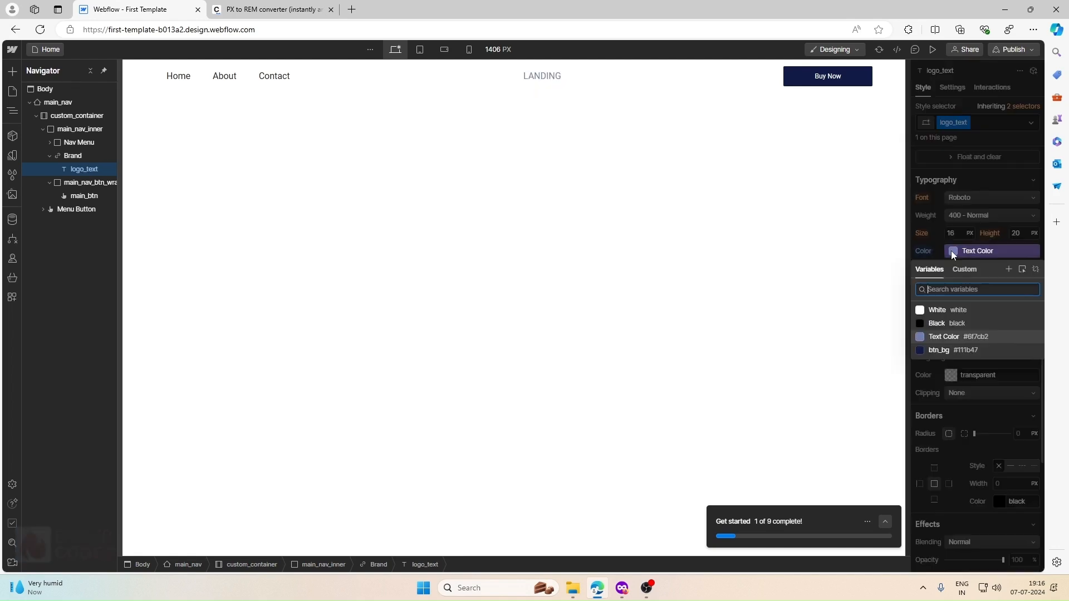
pyautogui.click(942, 351)
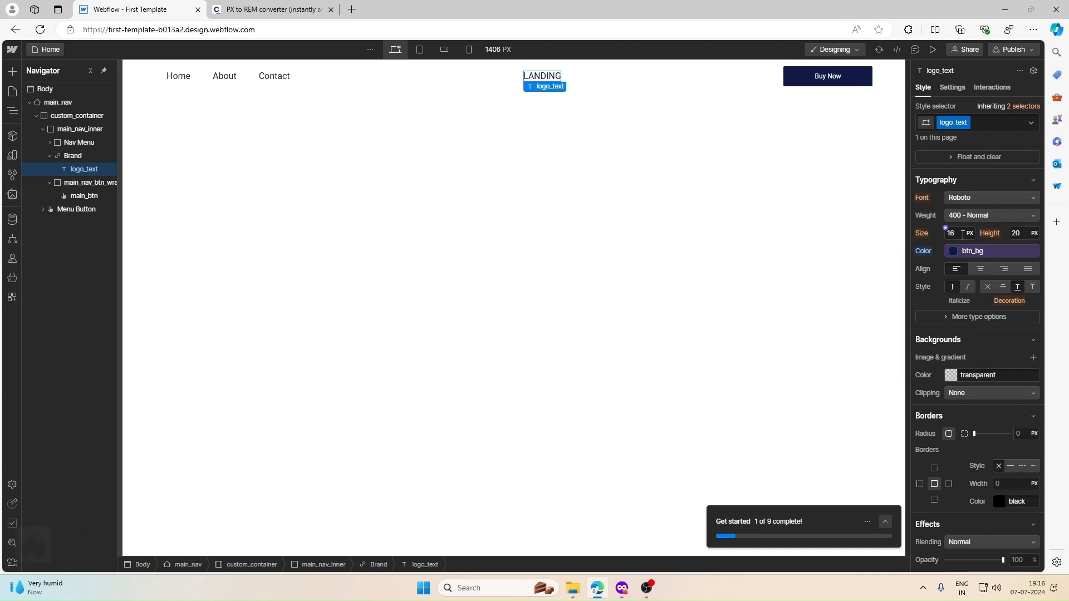
# Leave the logo text's font as Roboto and set its weight to 700 - Bold
pyautogui.click(975, 198)
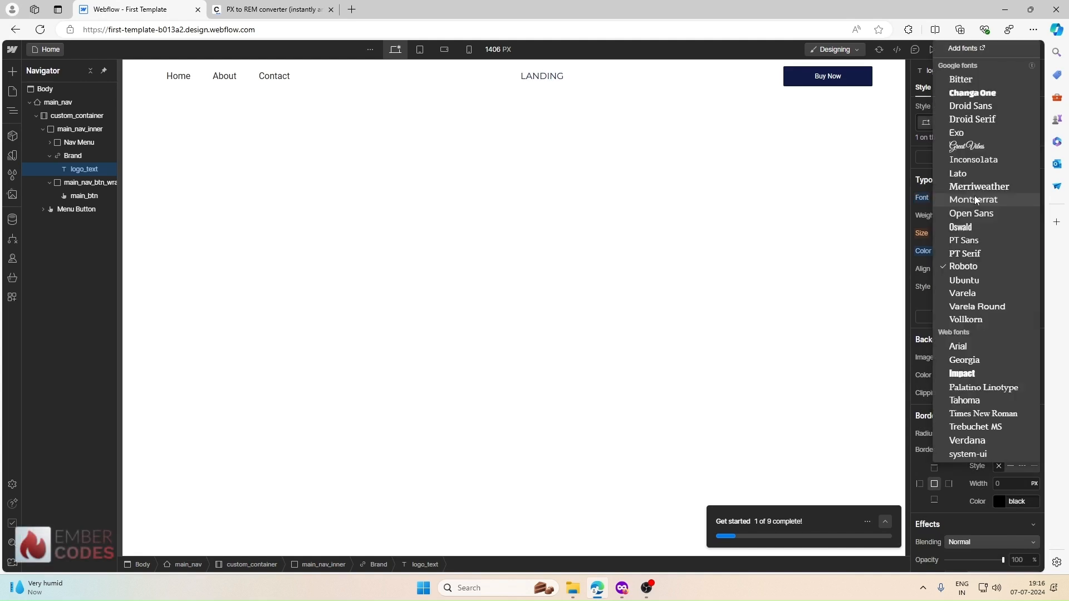
pyautogui.click(926, 268)
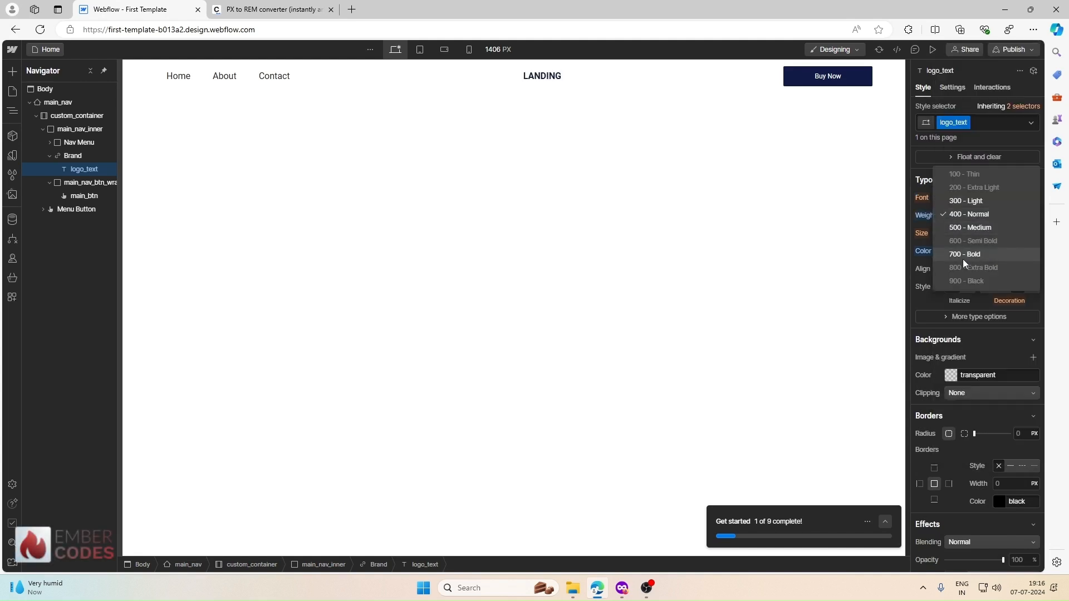
pyautogui.click(962, 256)
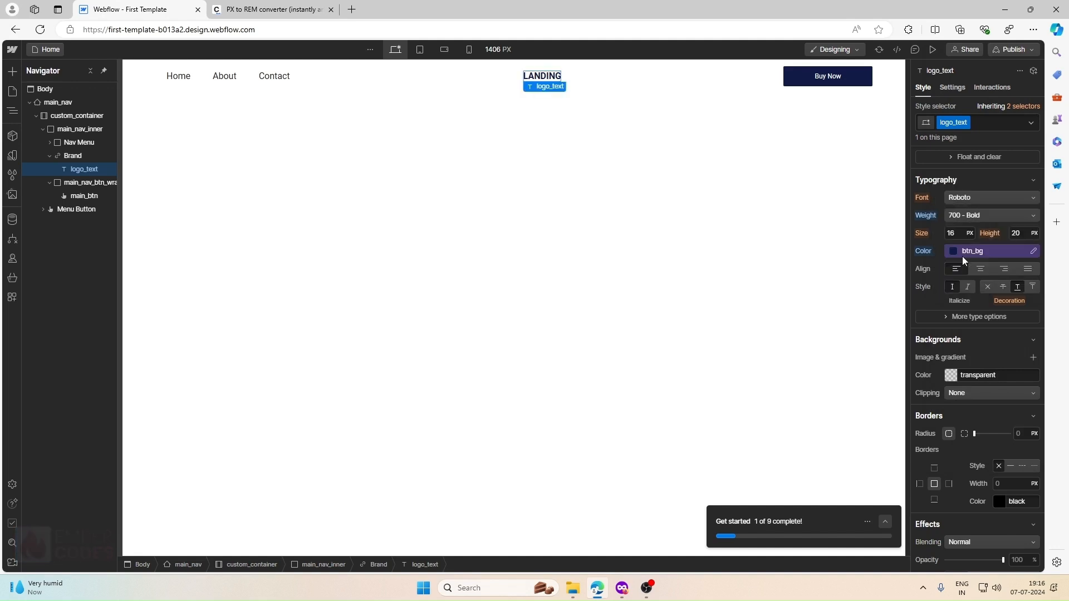
# Check which Roboto weights logo_text can use and open the site's font settings
pyautogui.click(974, 219)
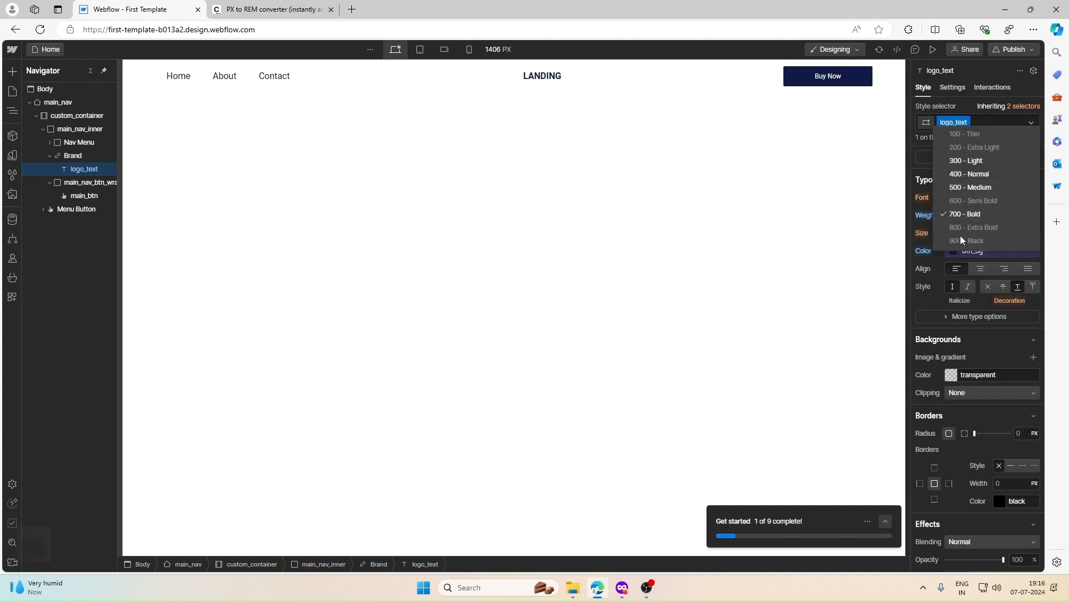
pyautogui.click(927, 221)
pyautogui.click(958, 198)
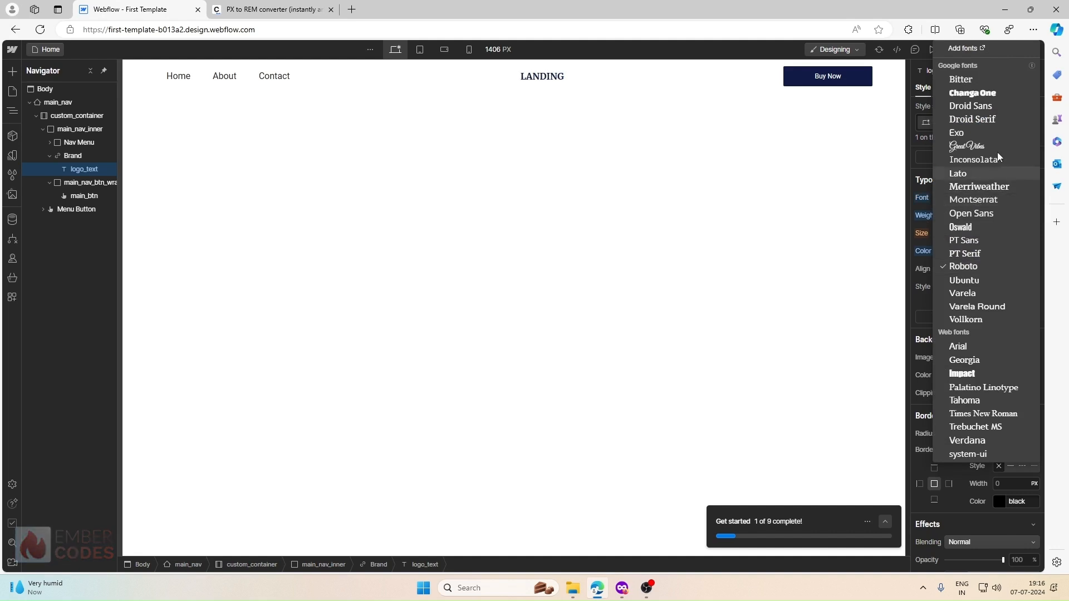
pyautogui.click(966, 48)
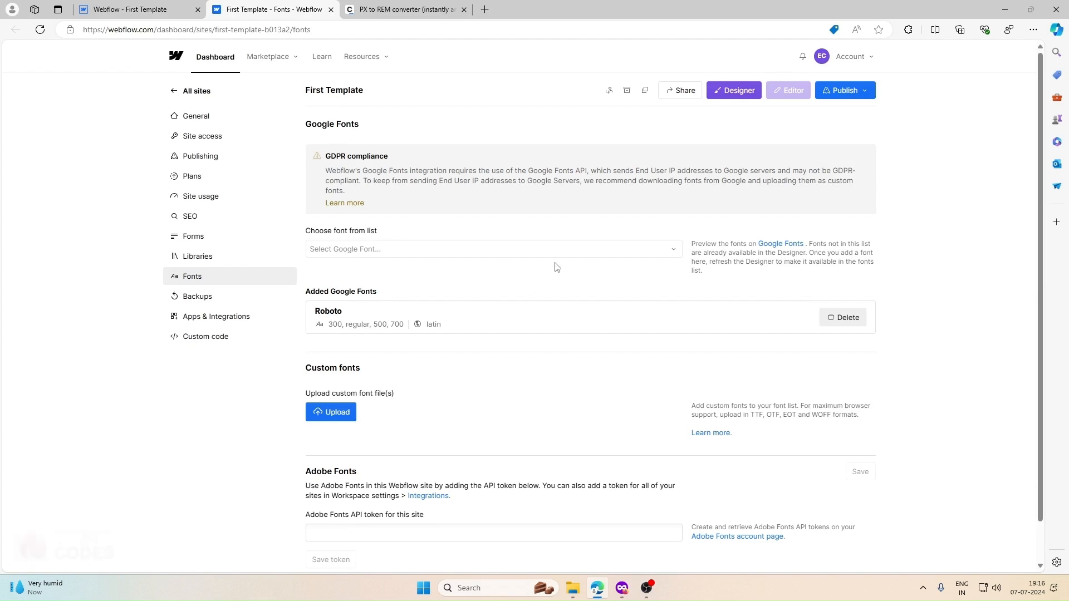
# Add a Google Fonts entry for Roboto with only the 900 variant and latin script to the site
pyautogui.click(540, 256)
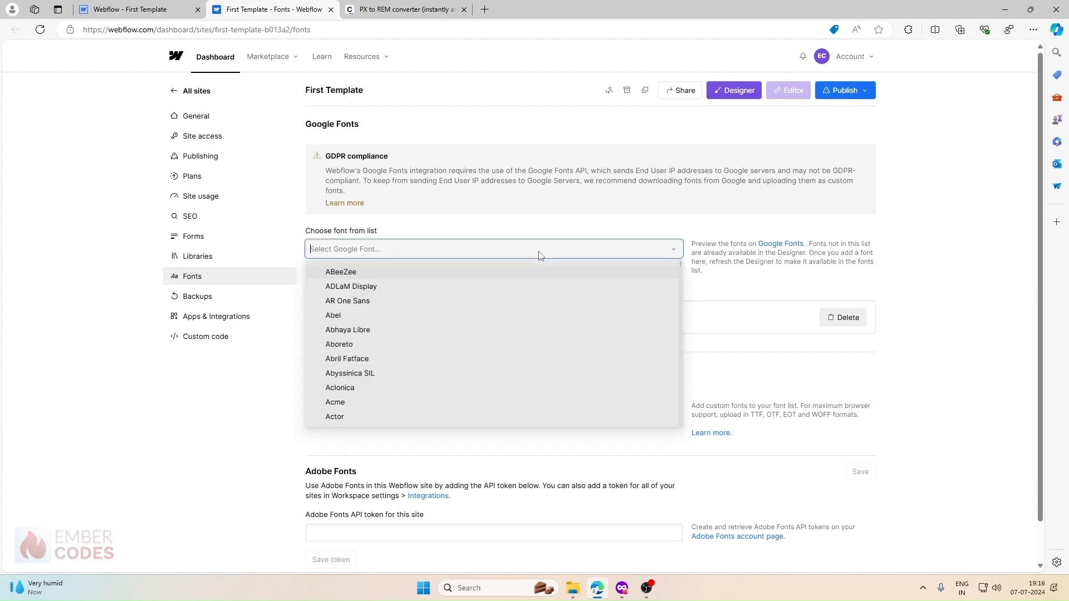
pyautogui.scroll(-10, 358, 329)
pyautogui.write('r5')
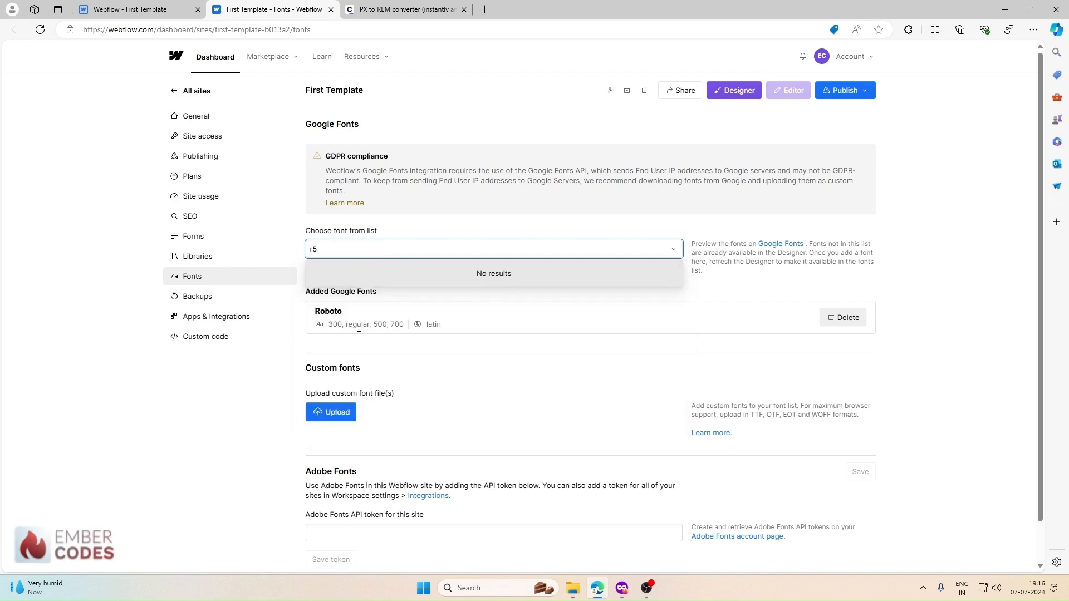
pyautogui.press('BackSpace')
pyautogui.write('o')
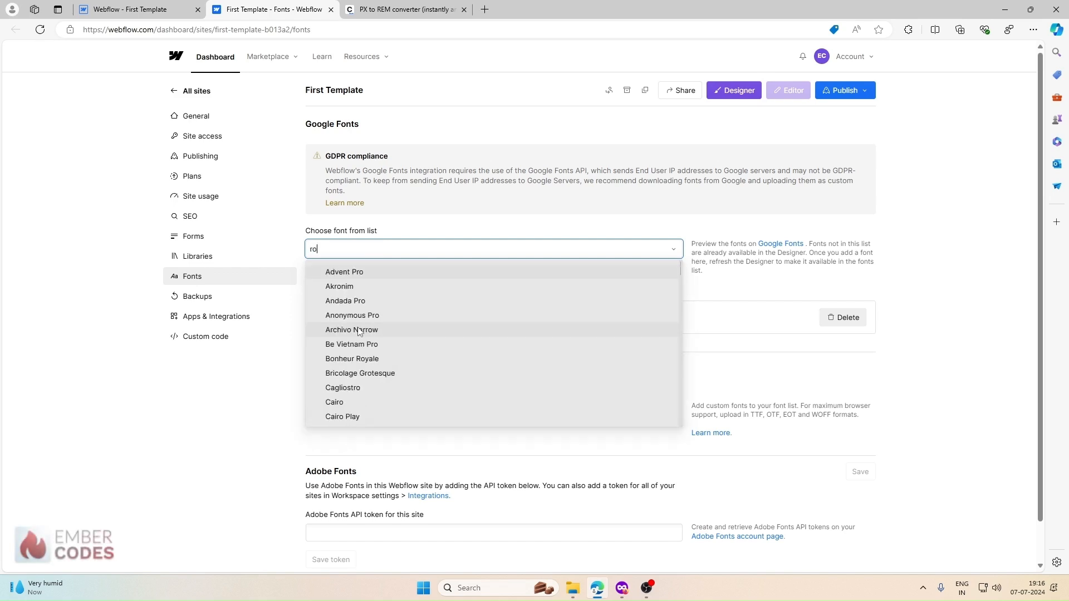
pyautogui.write('b')
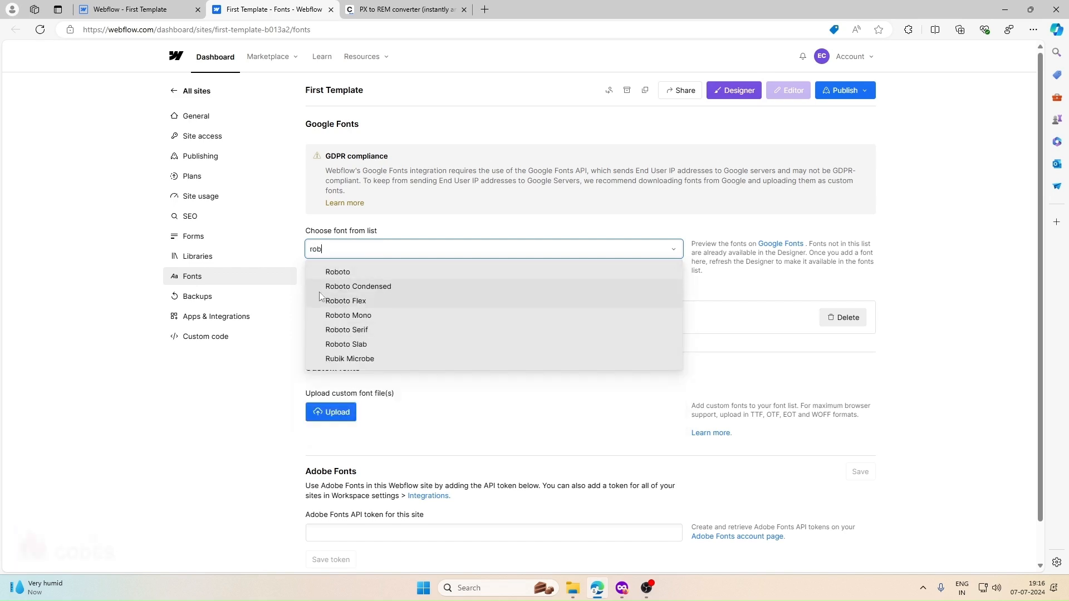
pyautogui.click(326, 275)
pyautogui.scroll(-6, 338, 274)
pyautogui.scroll(3, 339, 274)
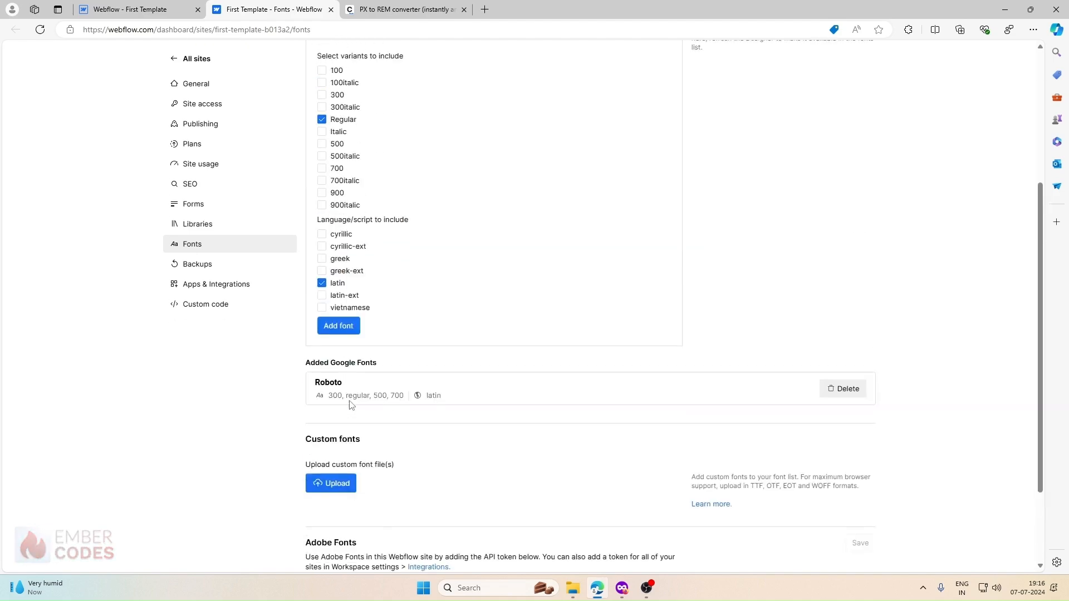
pyautogui.click(321, 248)
pyautogui.click(322, 176)
pyautogui.click(337, 382)
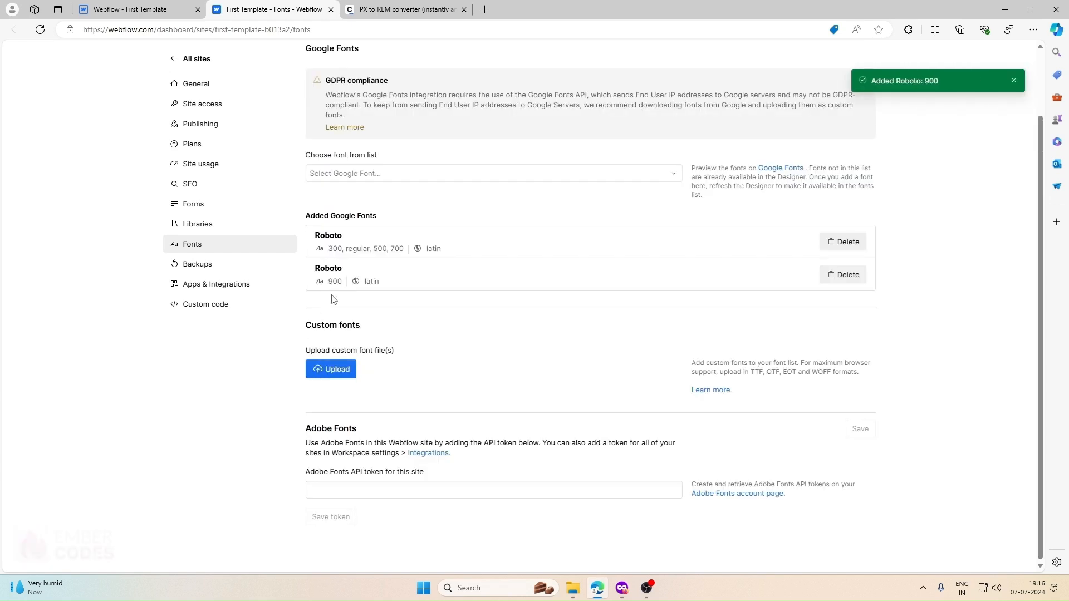
pyautogui.scroll(2, 333, 300)
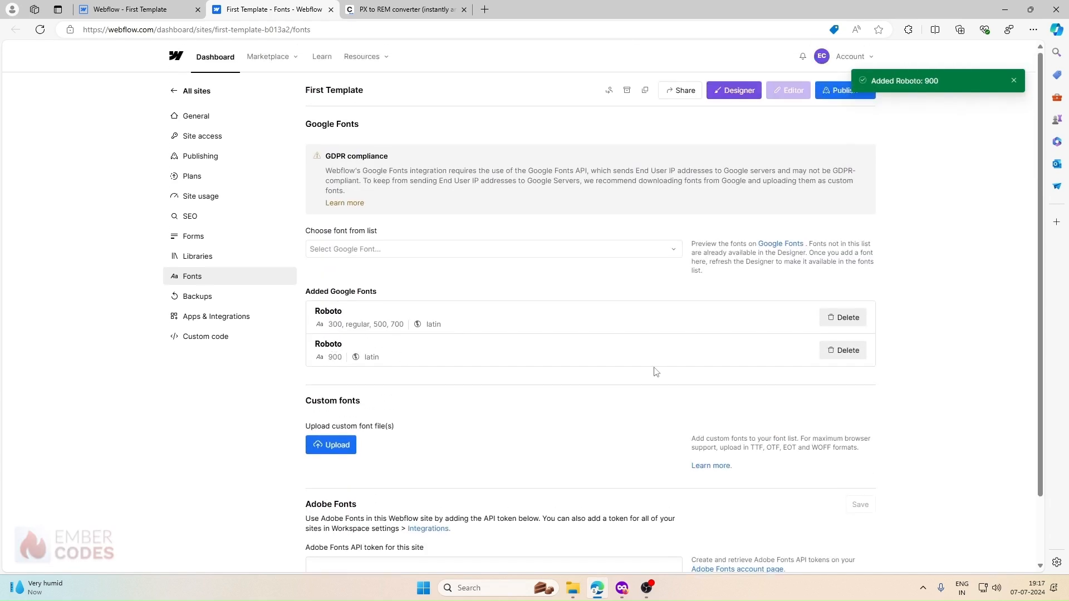
# Return to the Designer, choose Roboto again for logo_text and check whether weight 900 is selectable
pyautogui.click(189, 10)
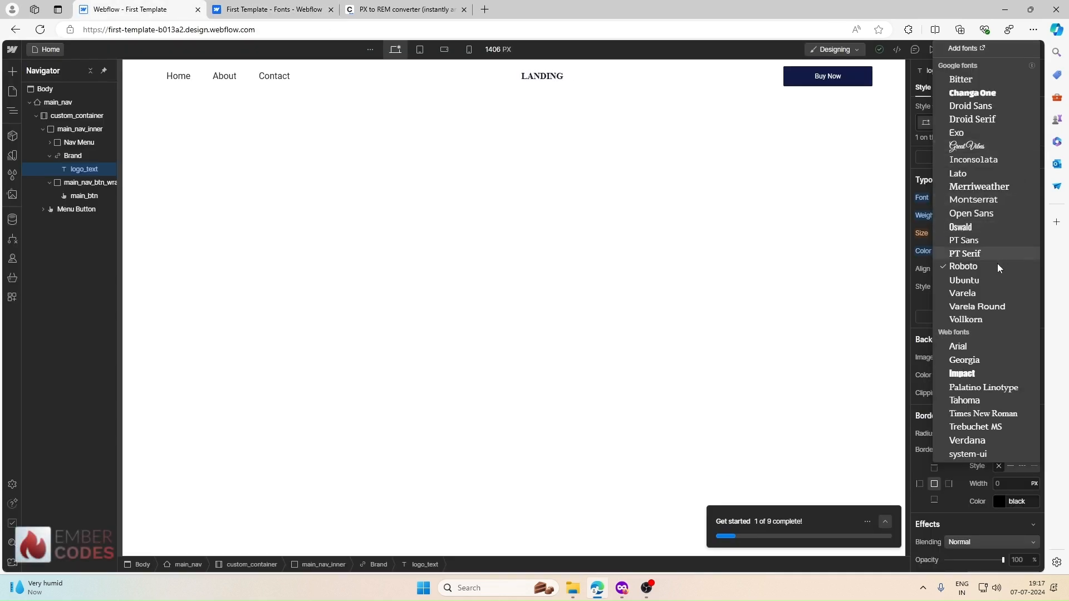
pyautogui.click(980, 266)
pyautogui.click(975, 216)
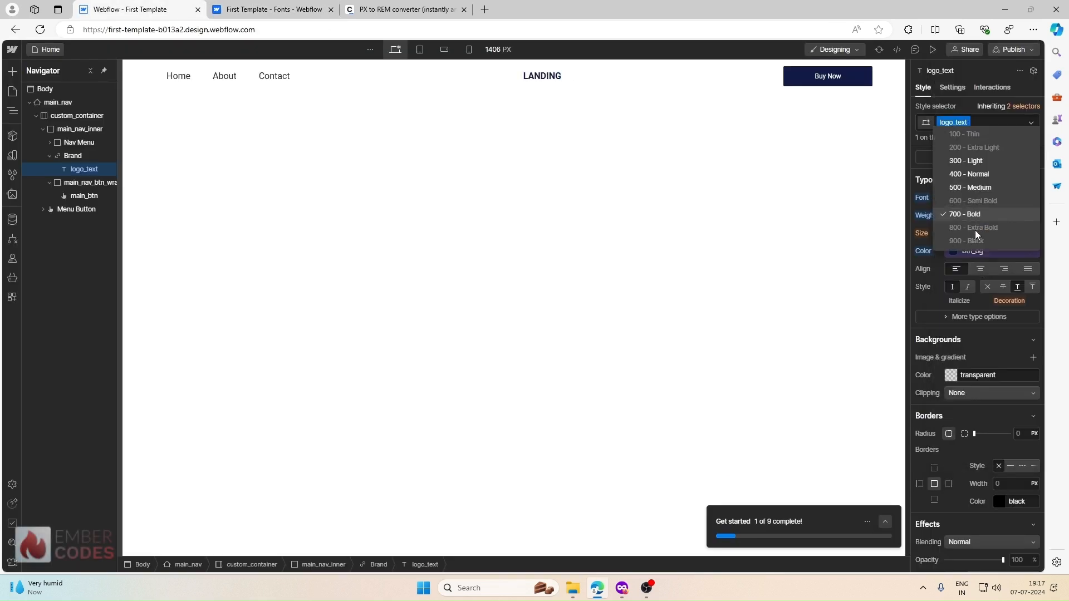
pyautogui.click(927, 222)
pyautogui.click(972, 216)
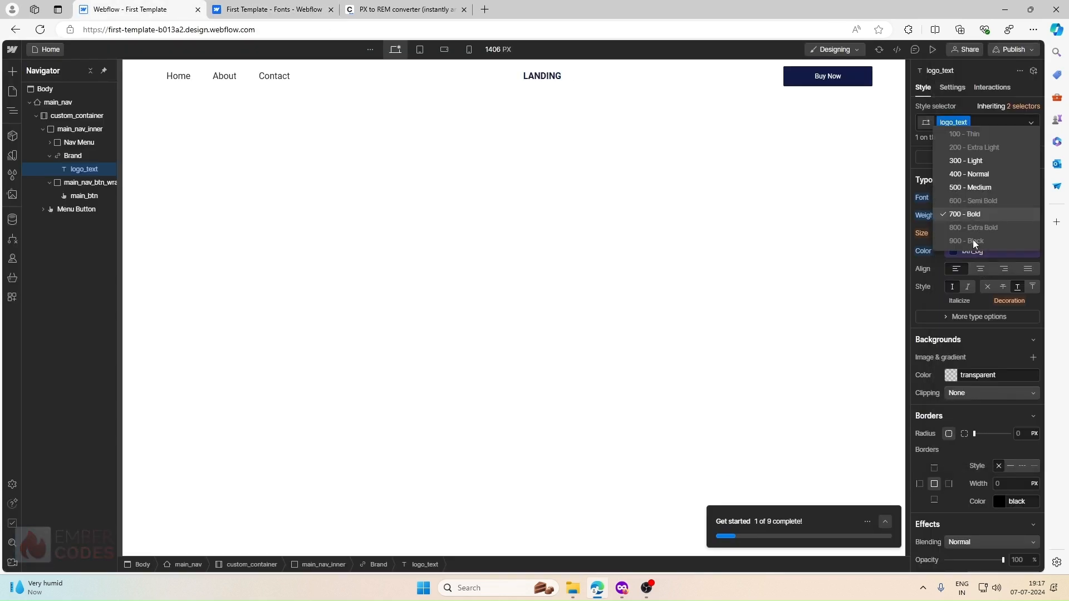
pyautogui.click(928, 225)
# Reload the Designer, select the LANDING text block and recheck its font weight options
pyautogui.press('F5')
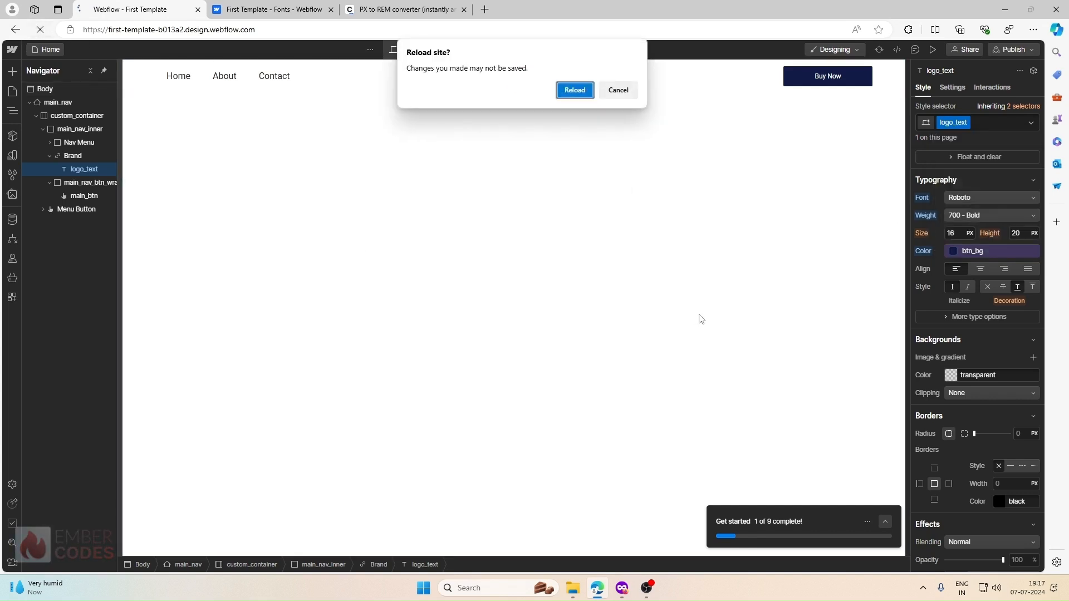
pyautogui.click(618, 90)
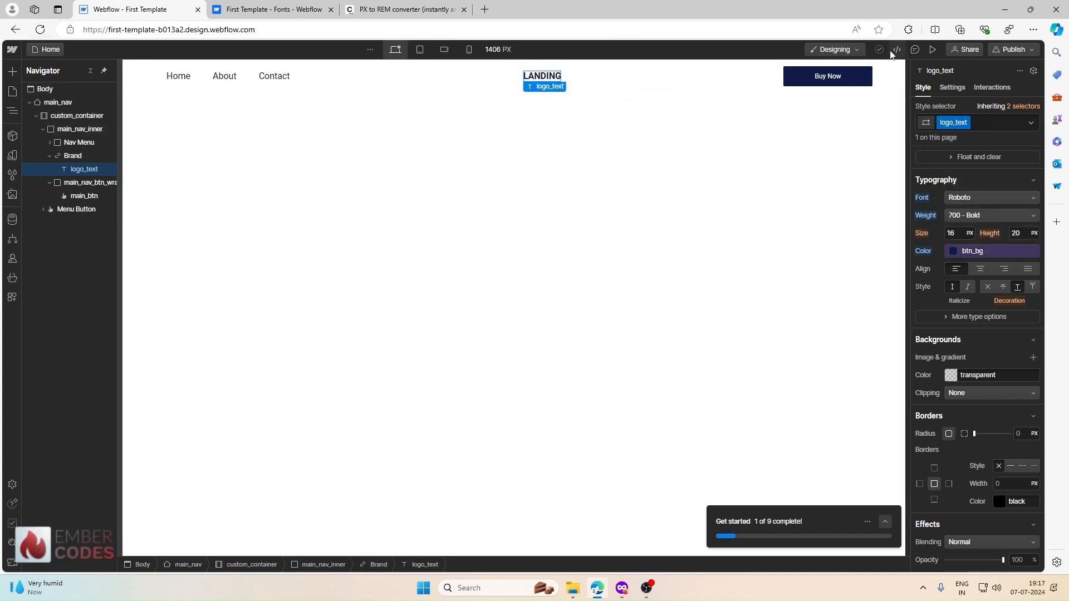
pyautogui.press('F5')
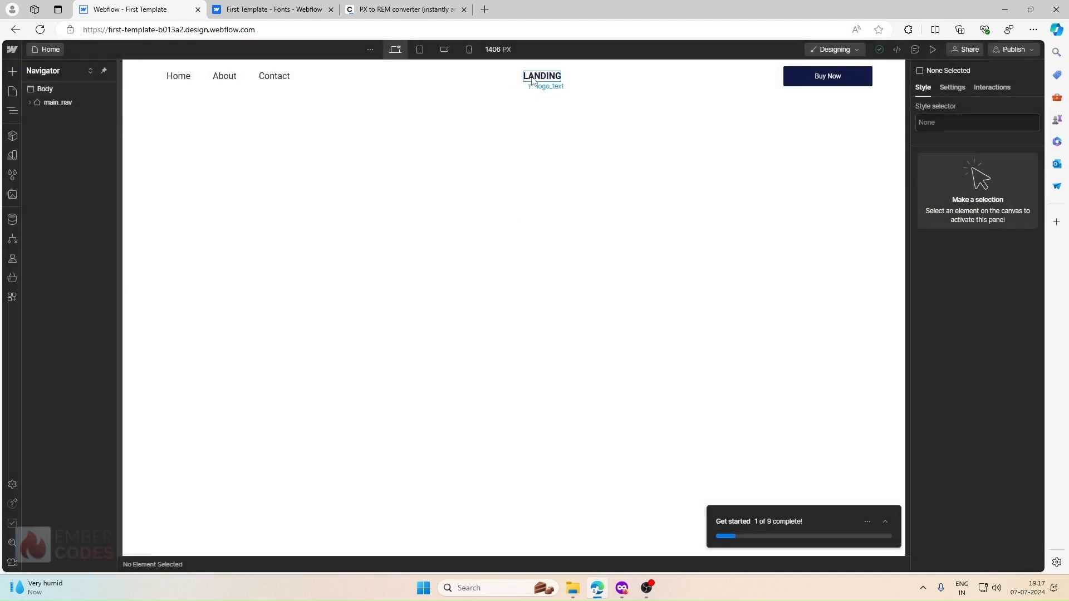
pyautogui.click(533, 77)
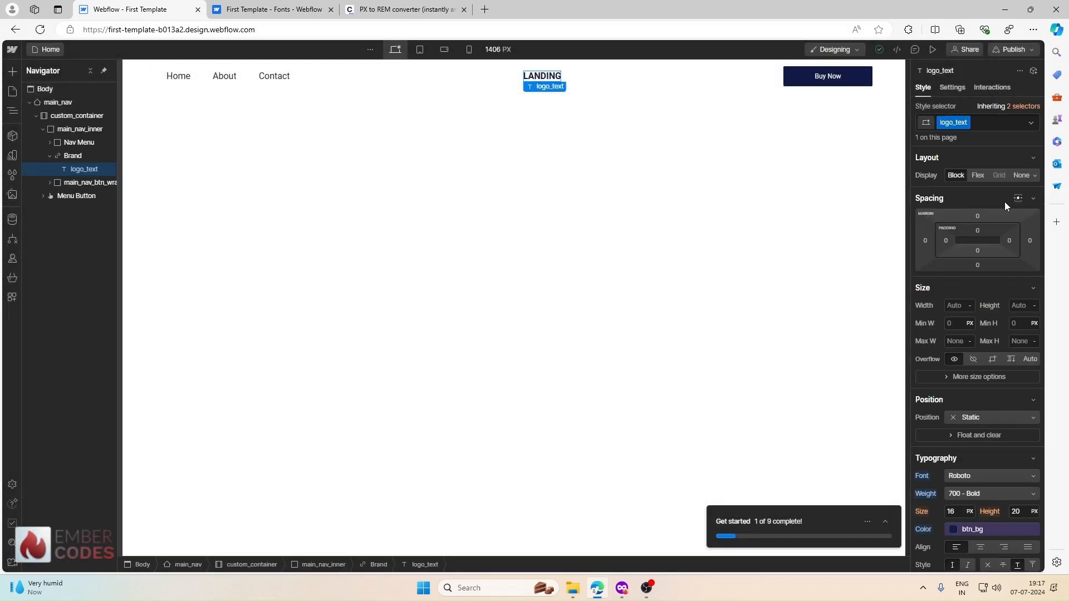
pyautogui.scroll(-4, 966, 325)
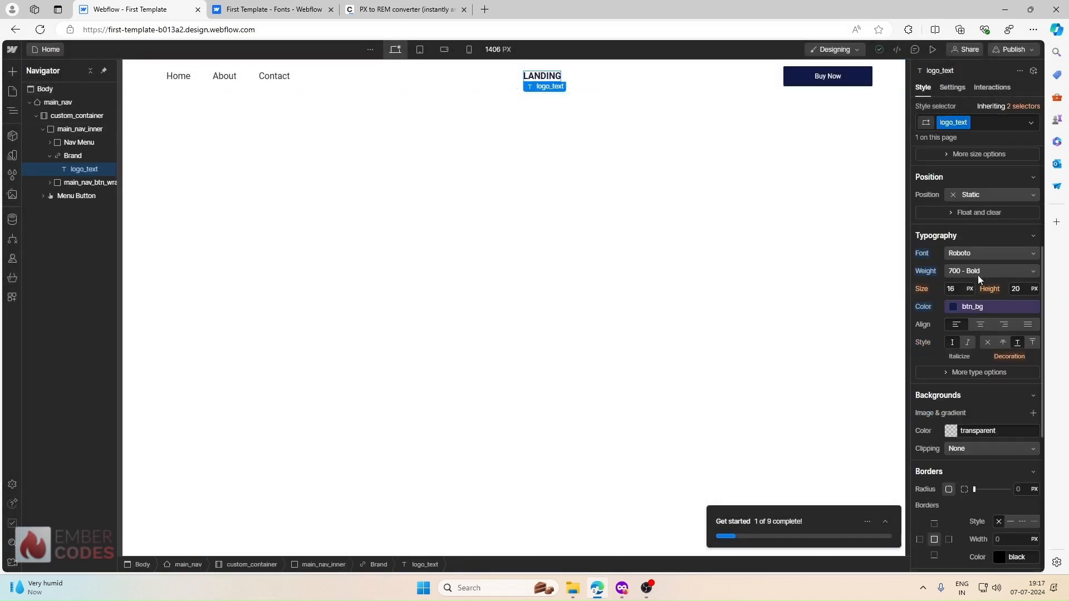
pyautogui.click(978, 272)
pyautogui.click(974, 273)
pyautogui.click(974, 272)
pyautogui.click(971, 285)
pyautogui.click(971, 269)
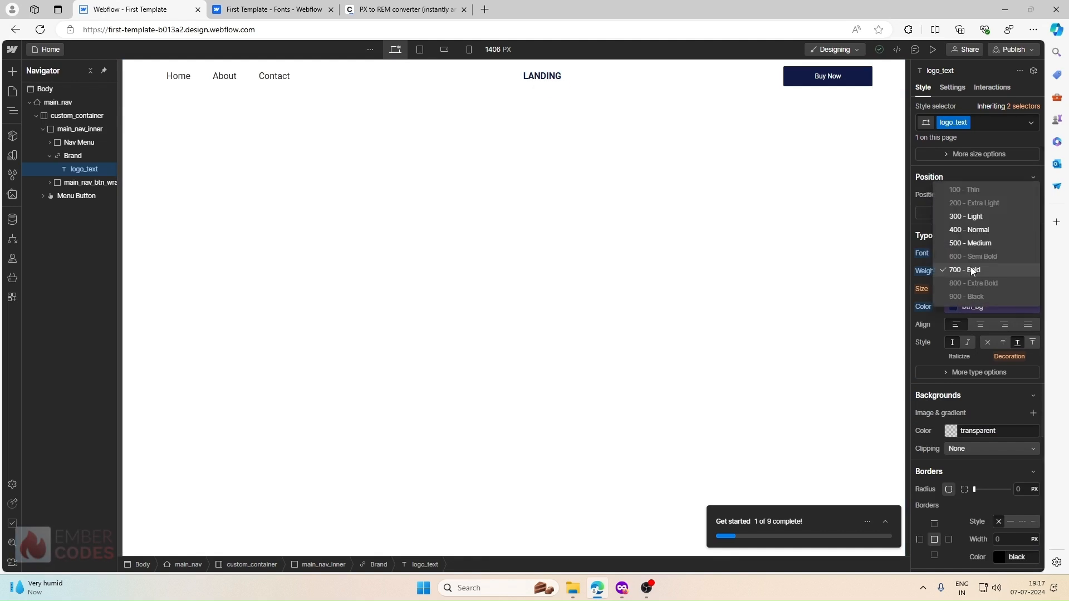
pyautogui.click(912, 272)
# Reapply the Roboto font to the LANDING text and look through its weights once more
pyautogui.click(981, 254)
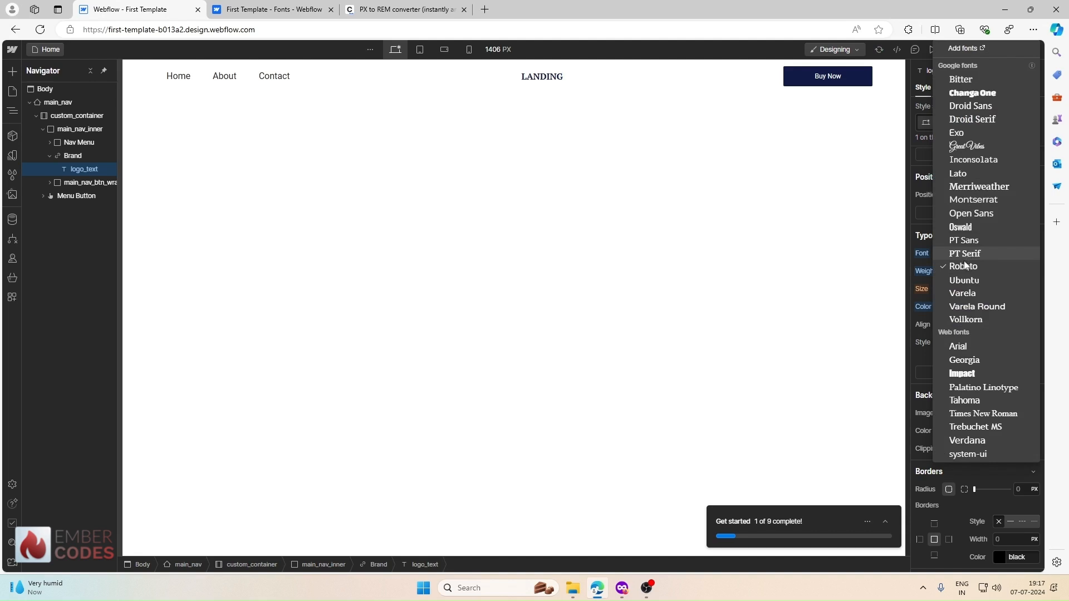
pyautogui.click(966, 266)
pyautogui.click(966, 273)
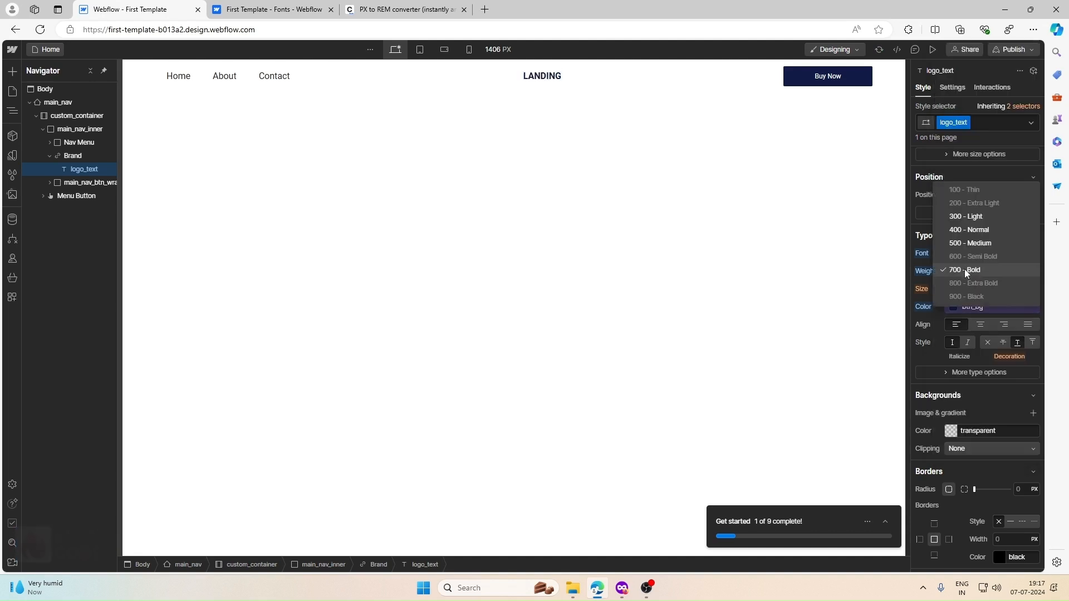
pyautogui.click(964, 269)
# Reopen the site's font settings and delete the existing Roboto entries from the added Google fonts
pyautogui.scroll(4, 964, 263)
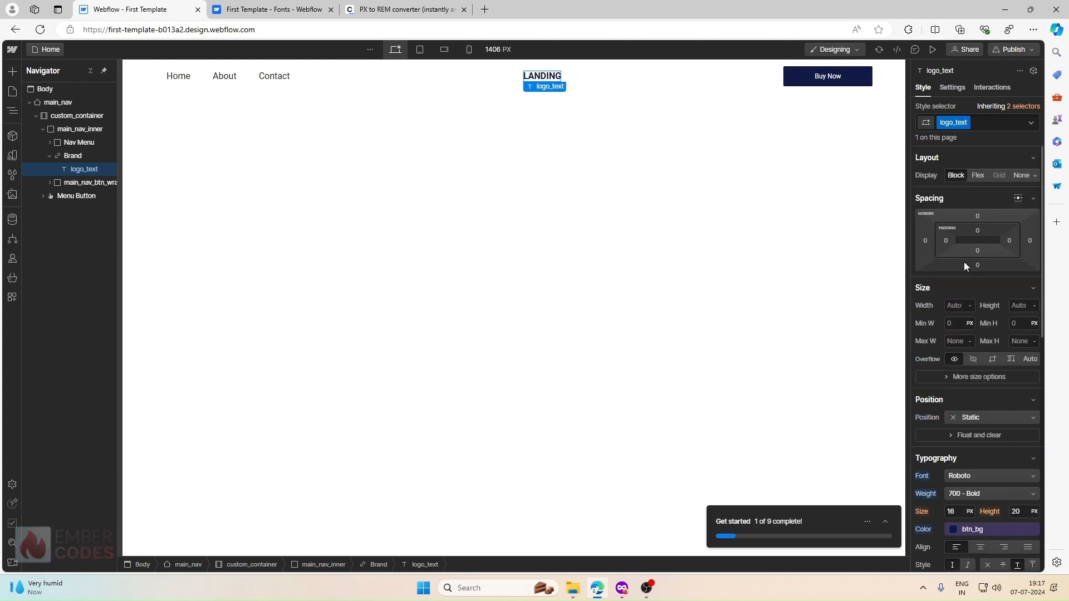
pyautogui.scroll(-3, 964, 262)
pyautogui.click(965, 309)
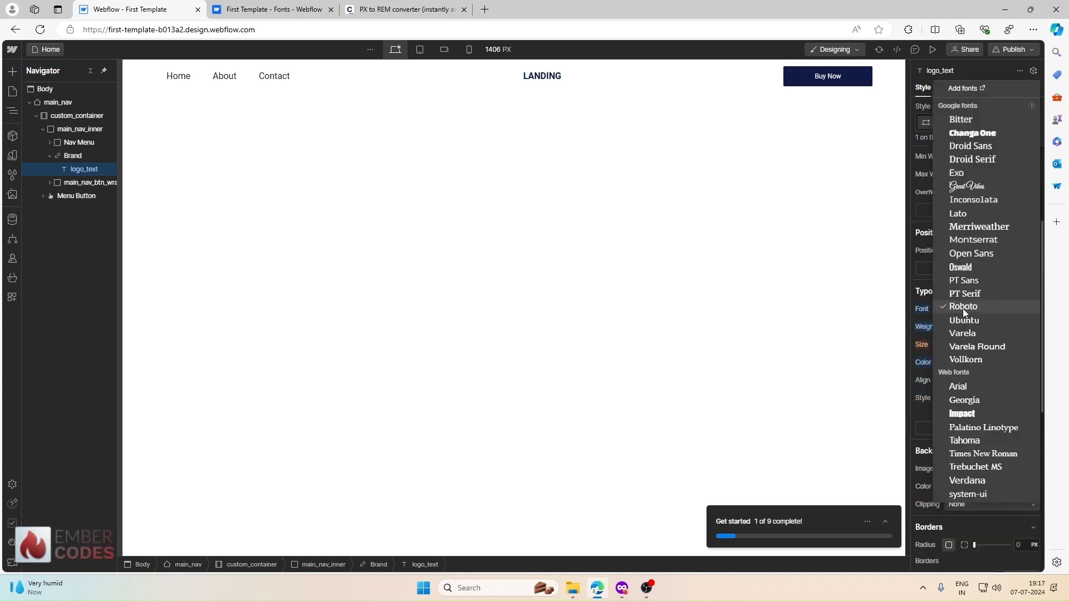
pyautogui.click(965, 89)
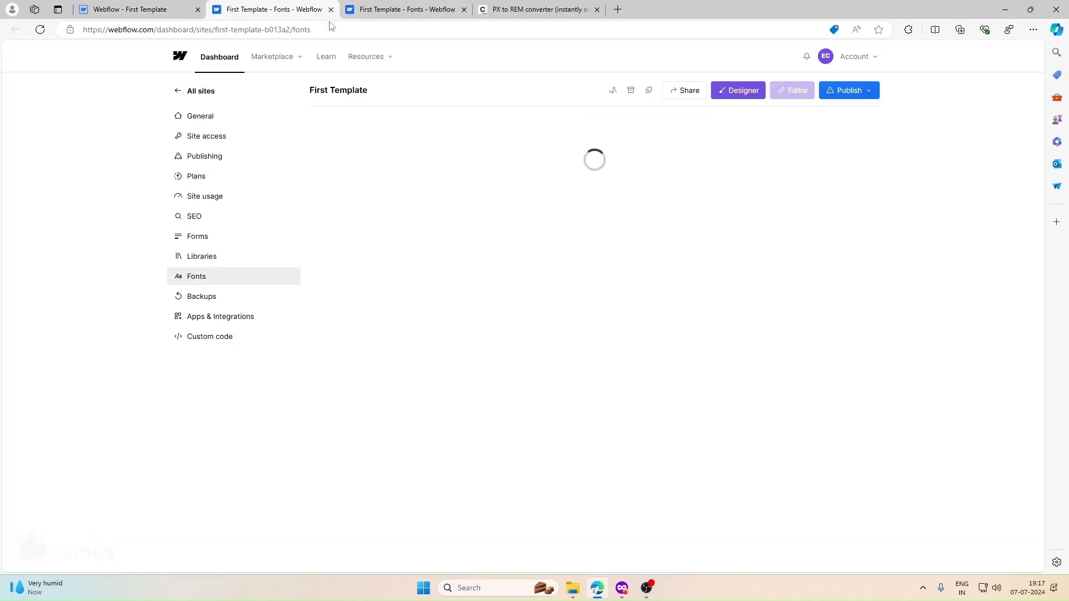
pyautogui.scroll(-2, 529, 234)
pyautogui.click(843, 274)
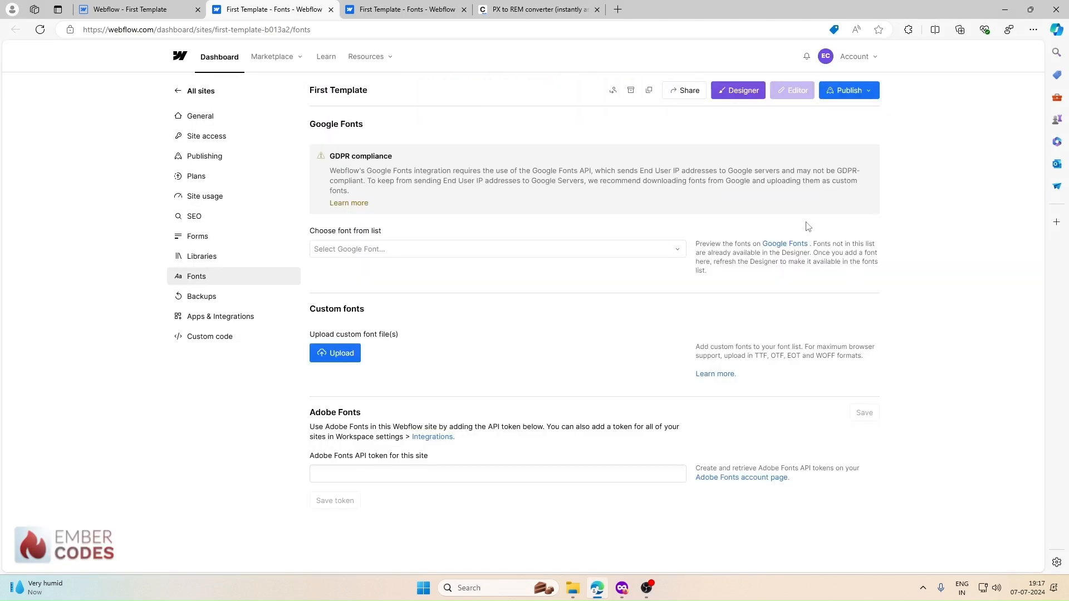
# Add the Google font Roboto with variants 300, Regular, 500, 700 and 900 in one entry, and close the old Designer page
pyautogui.click(429, 253)
pyautogui.write('robo')
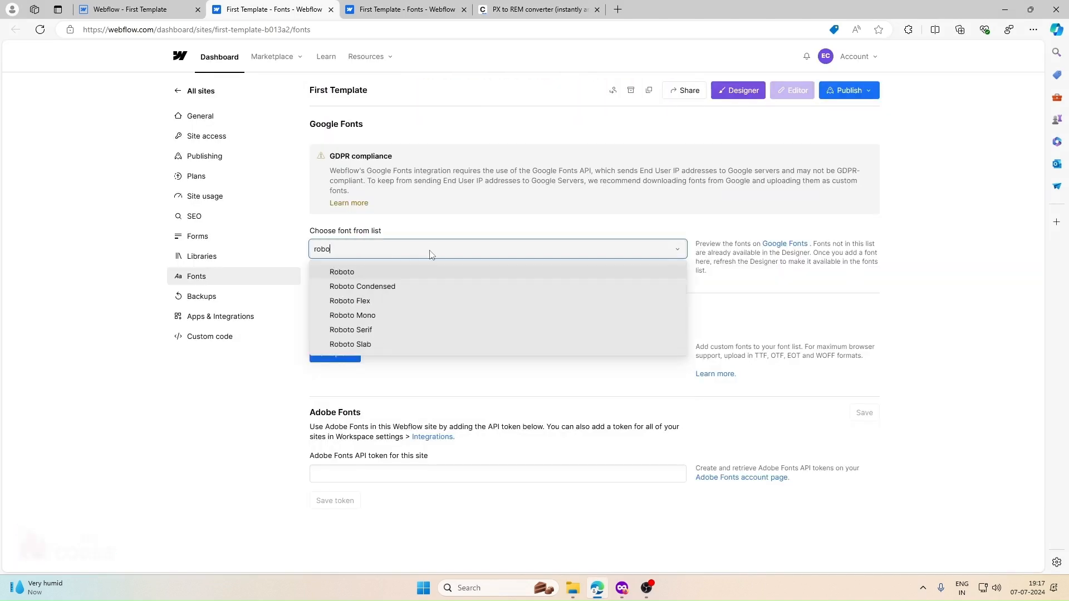
pyautogui.click(360, 272)
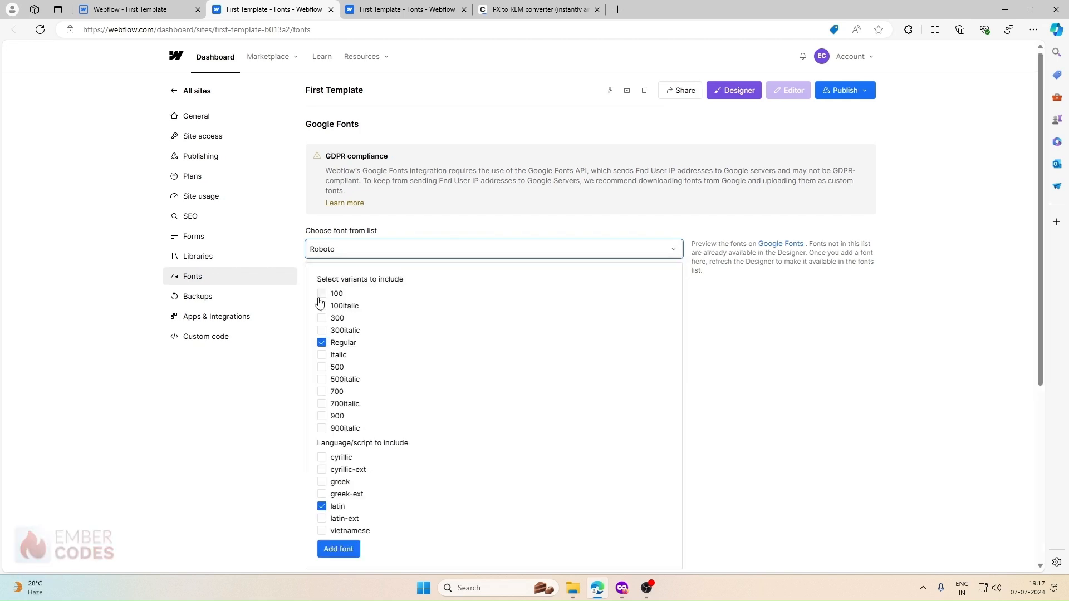
pyautogui.click(322, 318)
pyautogui.click(322, 367)
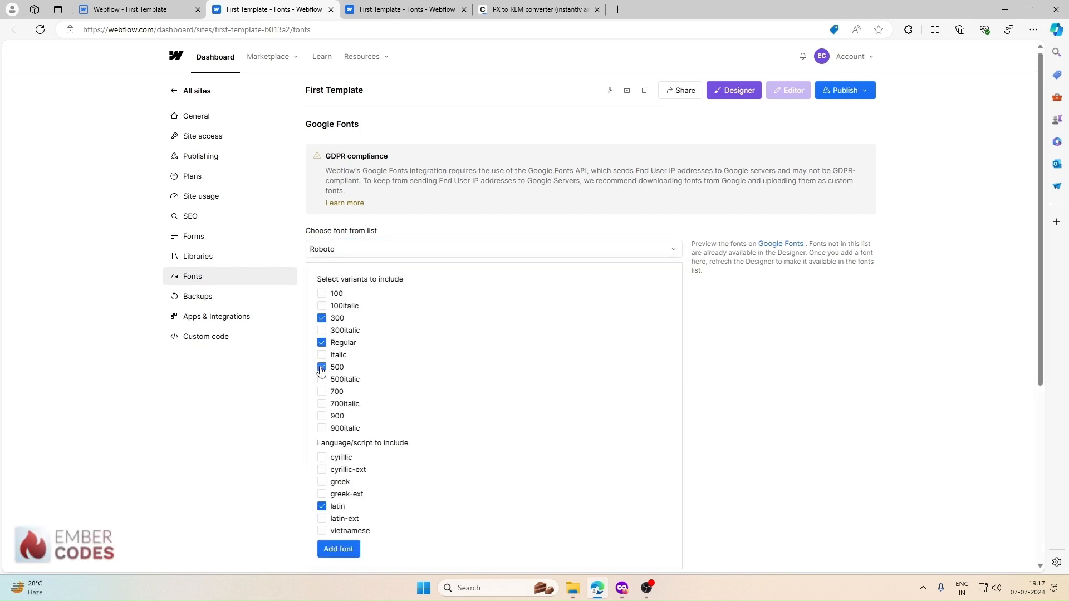
pyautogui.click(322, 391)
pyautogui.click(322, 415)
pyautogui.scroll(-3, 321, 454)
pyautogui.click(334, 384)
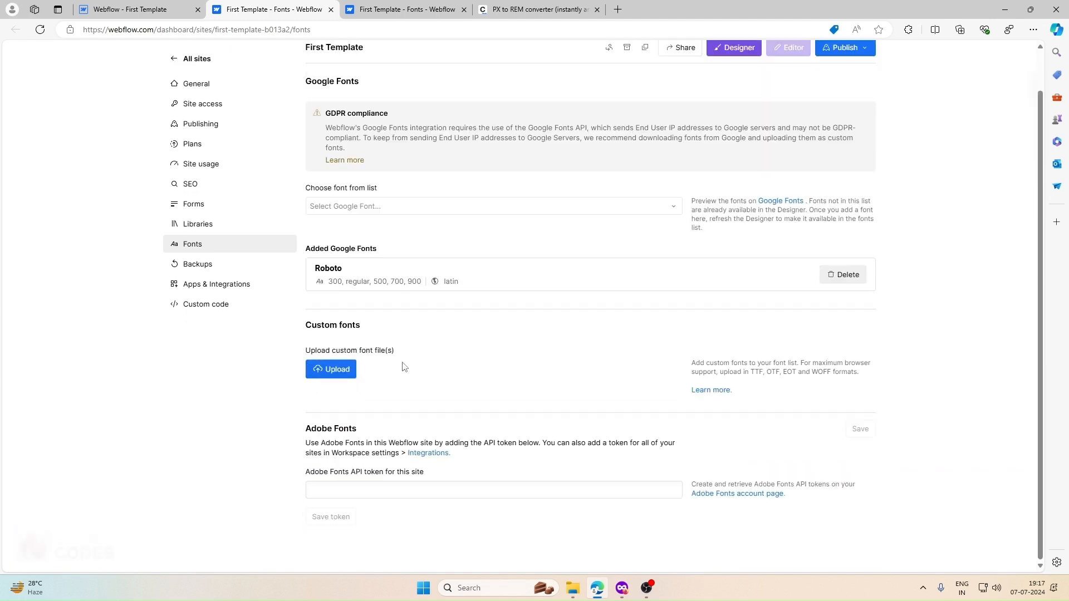
pyautogui.scroll(1, 393, 337)
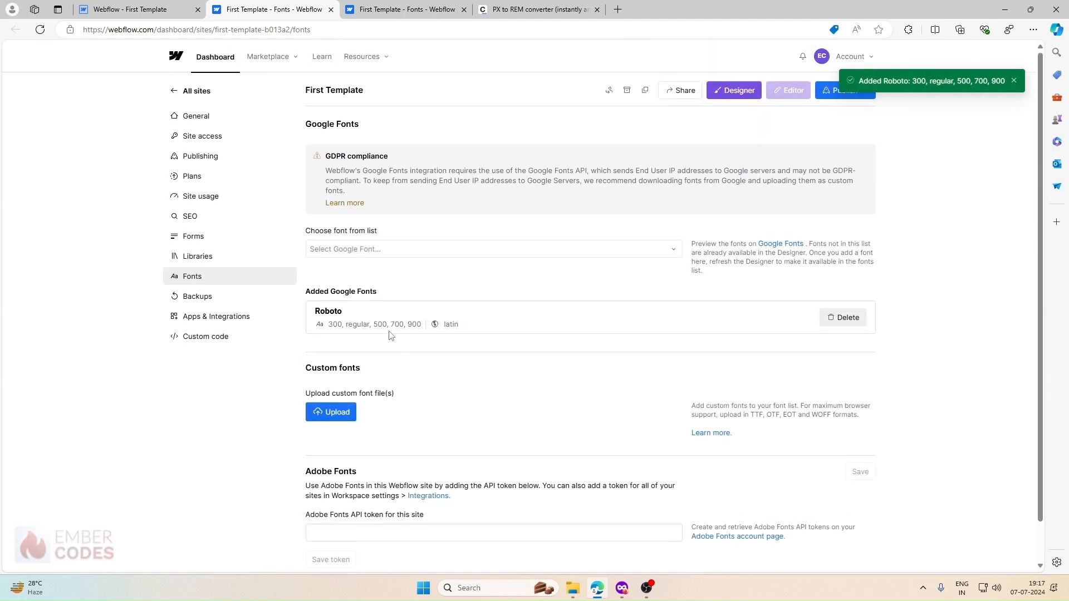
pyautogui.click(198, 9)
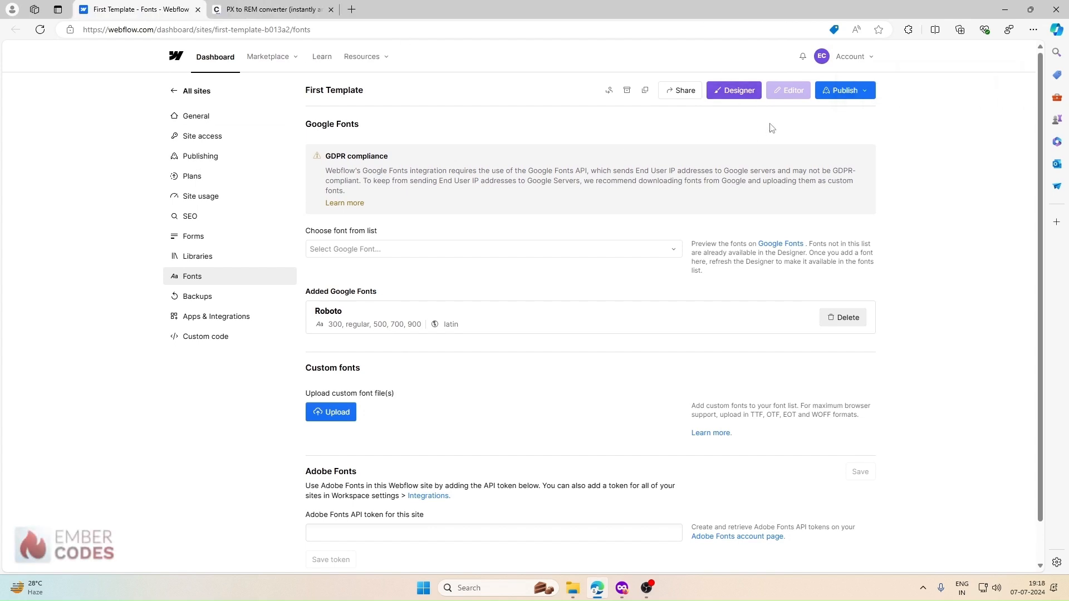
# Open the First Template site in the Designer and take over design control from the other tab
pyautogui.click(745, 98)
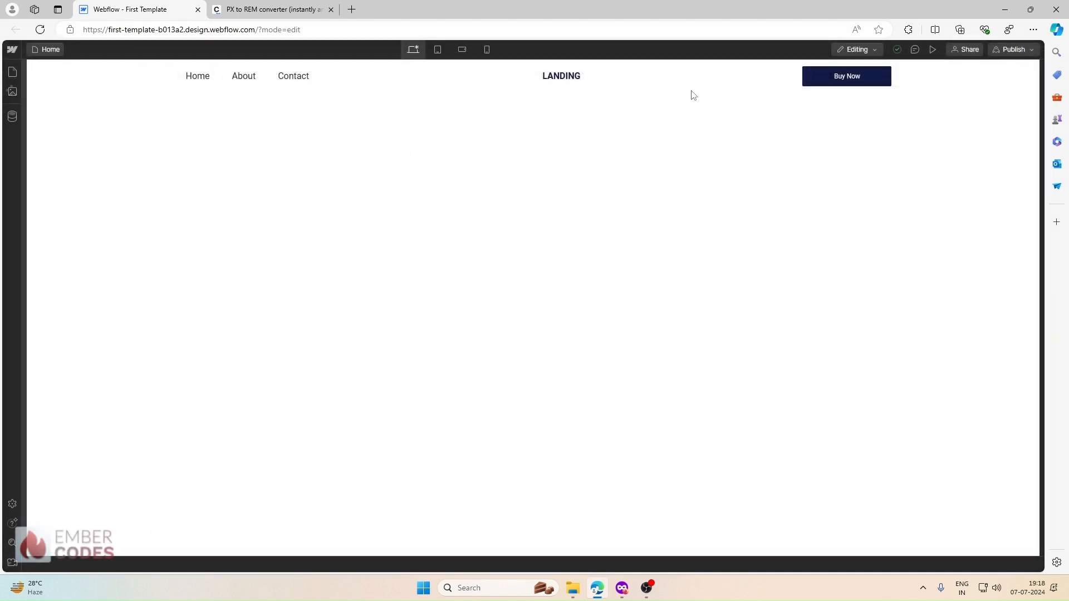
pyautogui.moveTo(576, 81)
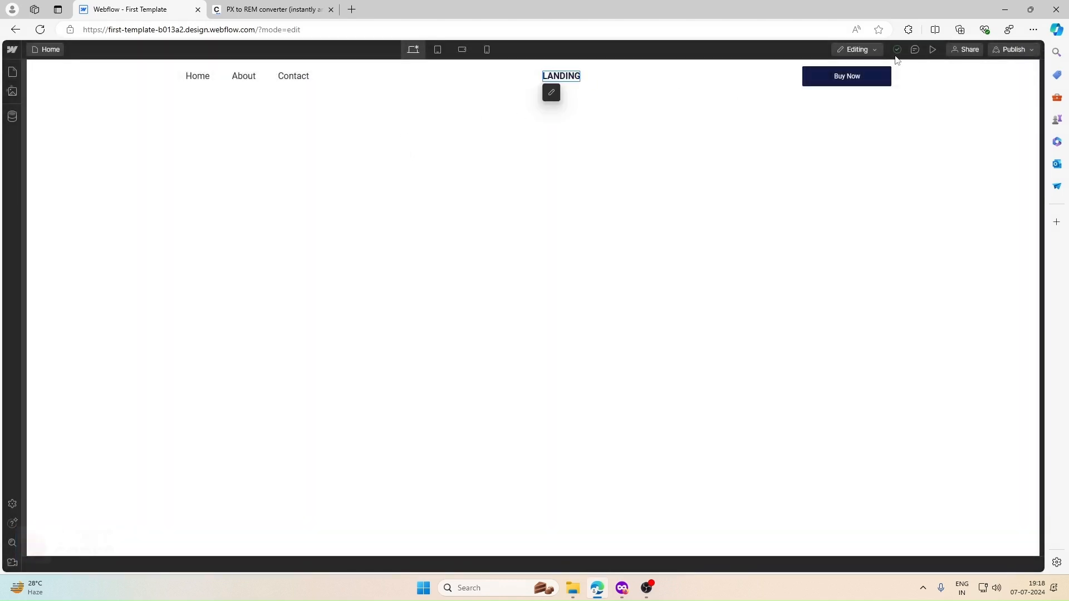
pyautogui.click(871, 50)
pyautogui.click(864, 76)
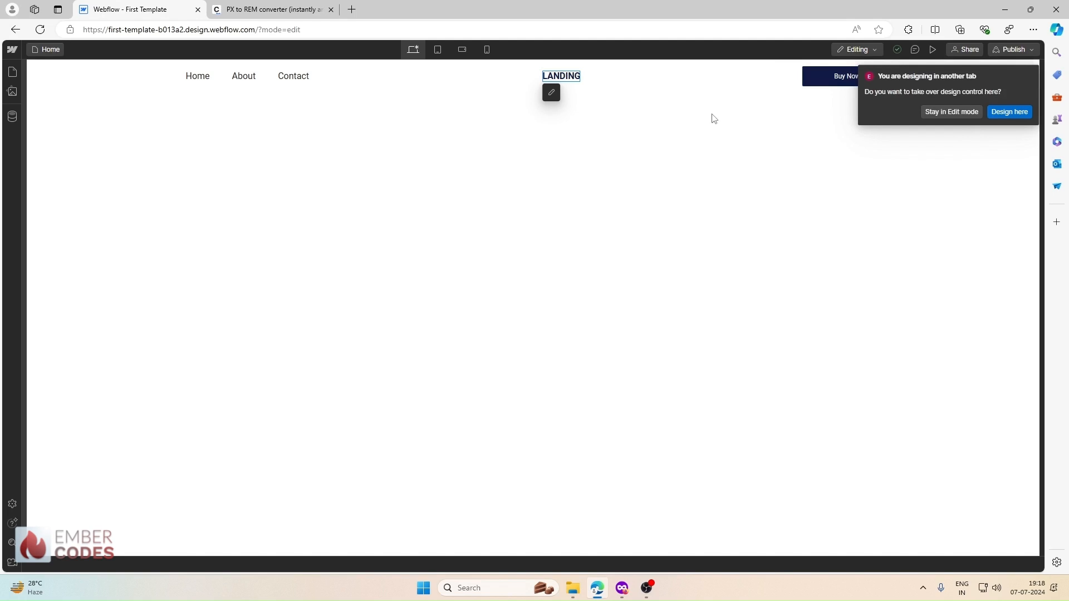
pyautogui.click(965, 113)
pyautogui.click(871, 50)
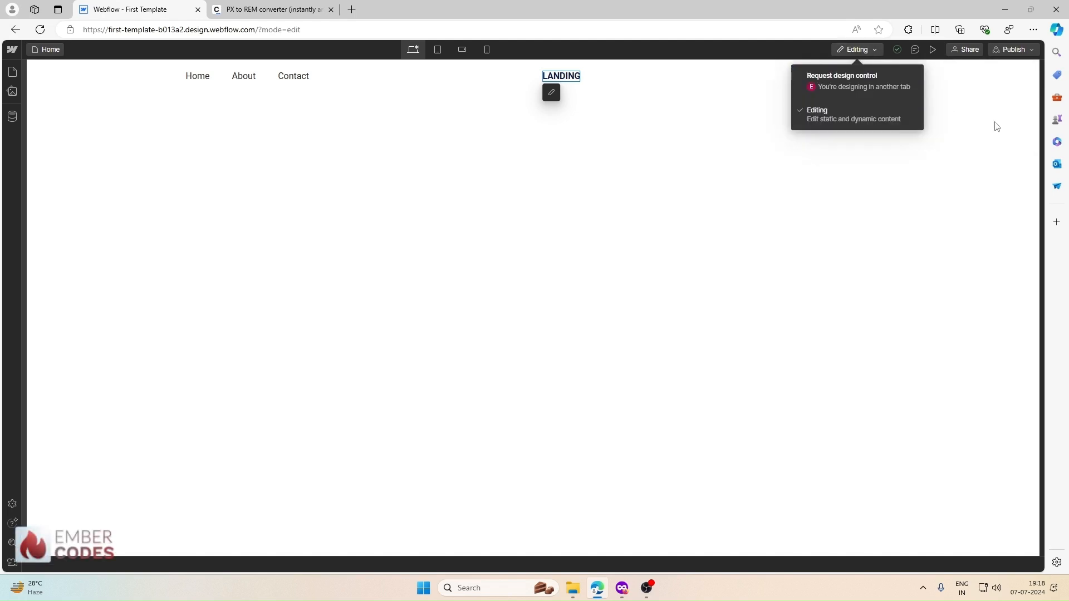
pyautogui.click(890, 83)
pyautogui.click(1005, 117)
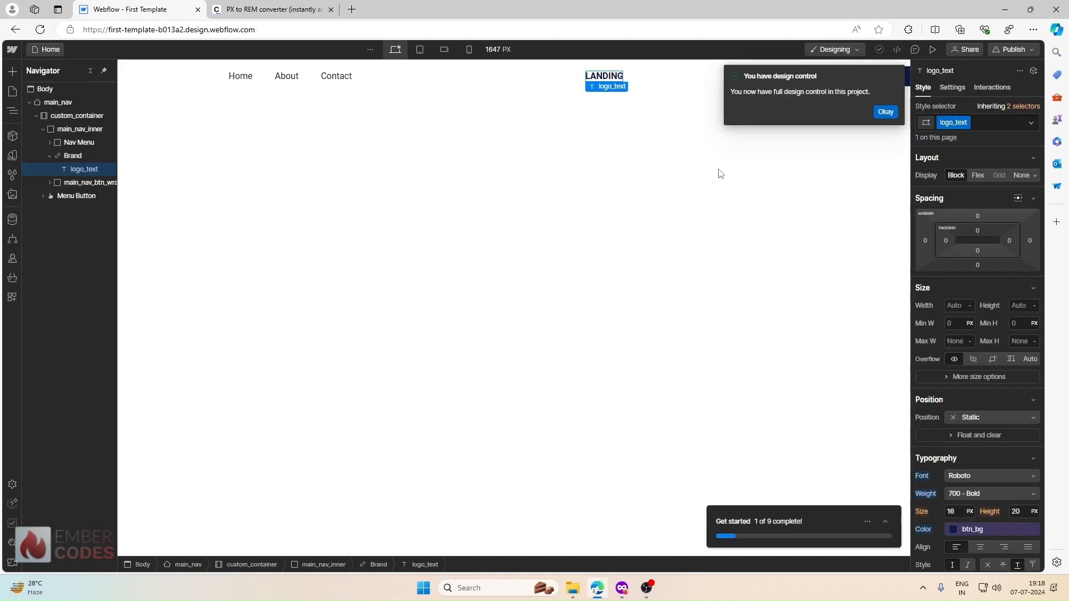
pyautogui.click(885, 112)
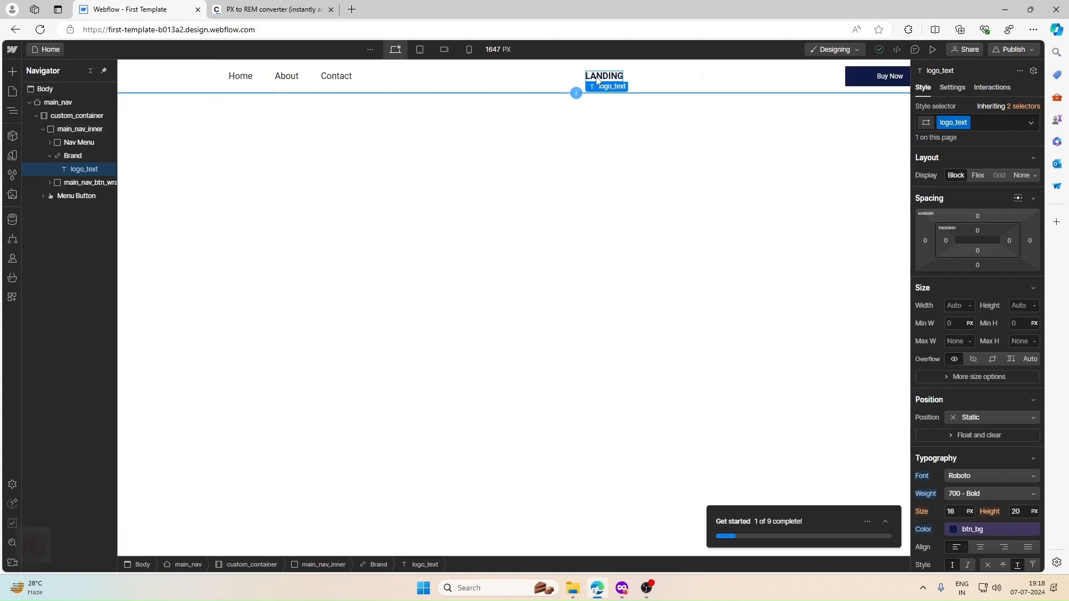
# Set the font weight of the LANDING logo text to 900 - Black on the desktop breakpoint
pyautogui.click(420, 49)
pyautogui.click(398, 49)
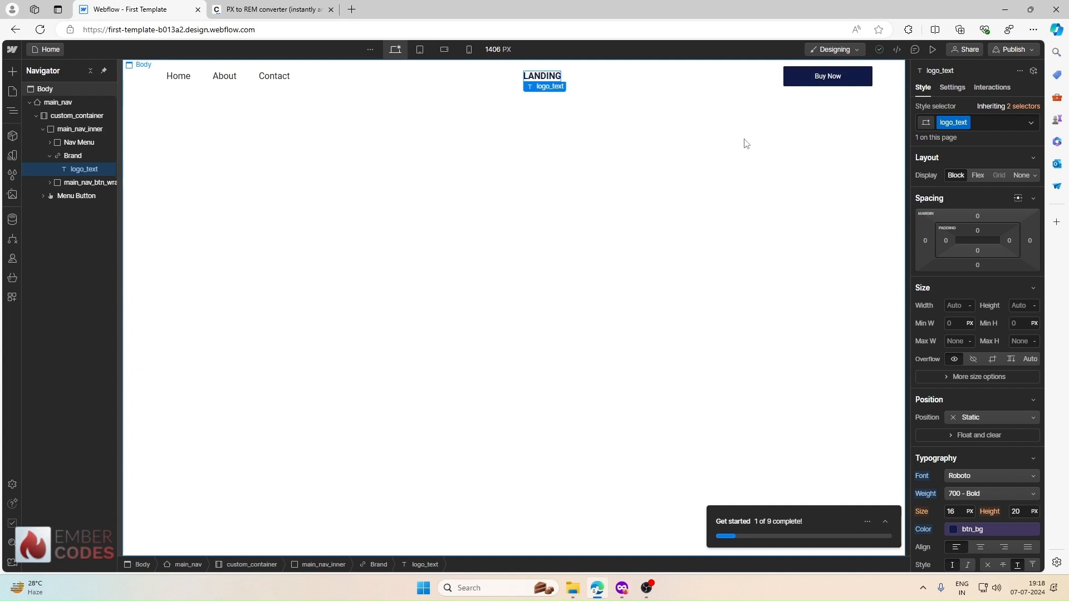
pyautogui.scroll(-2, 960, 377)
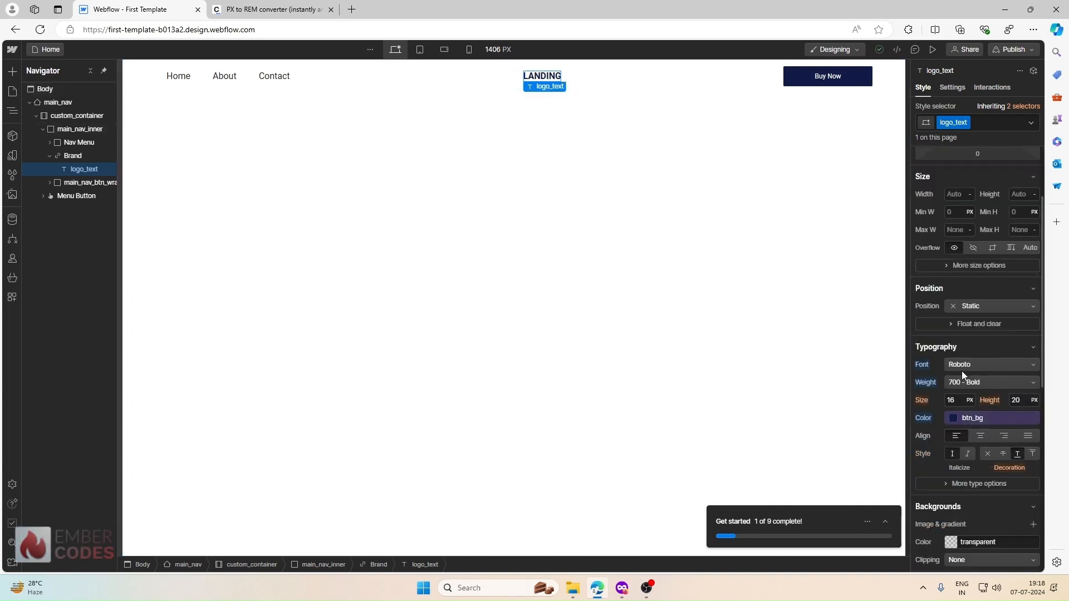
pyautogui.click(972, 382)
pyautogui.click(964, 410)
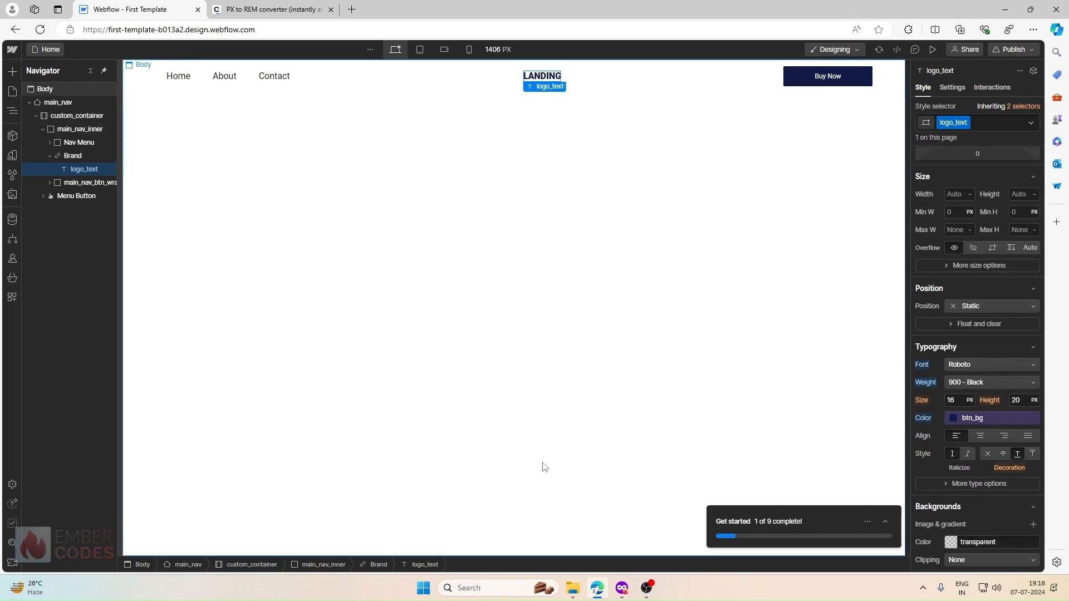
# Check the logo's font size in Figma, convert 26 px to rem, and set the logo text's size to 1.625 rem
pyautogui.click(621, 587)
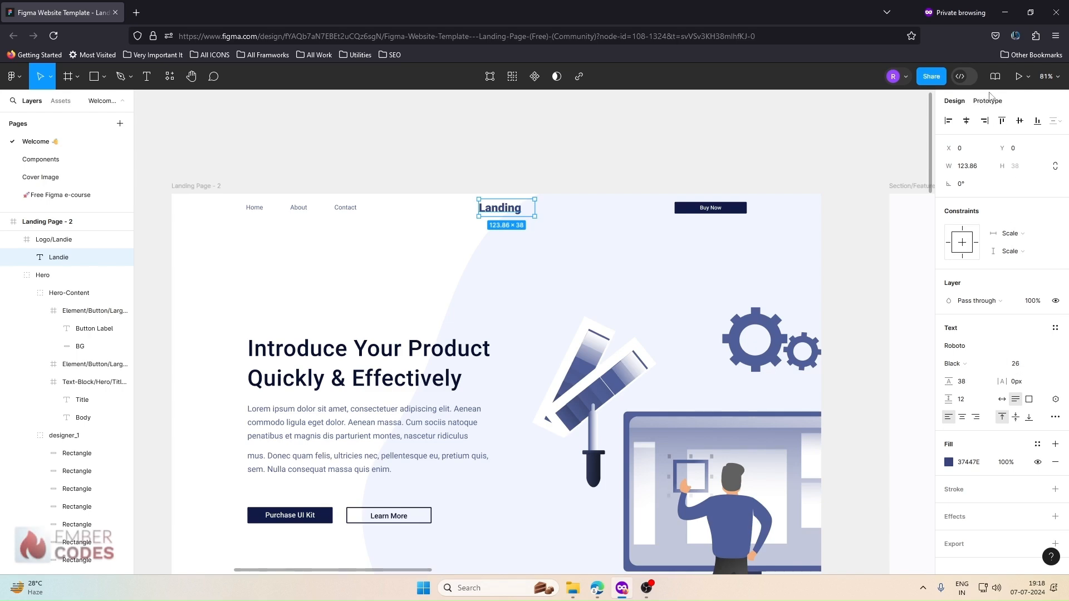
pyautogui.click(1005, 12)
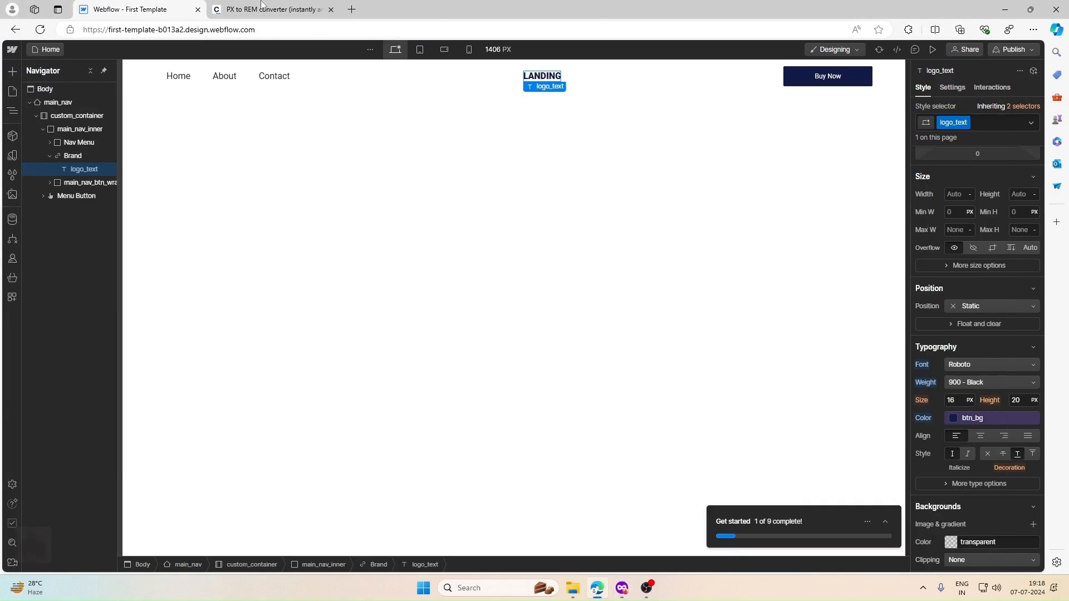
pyautogui.click(234, 7)
pyautogui.doubleClick(405, 244)
pyautogui.write('26')
pyautogui.click(109, 5)
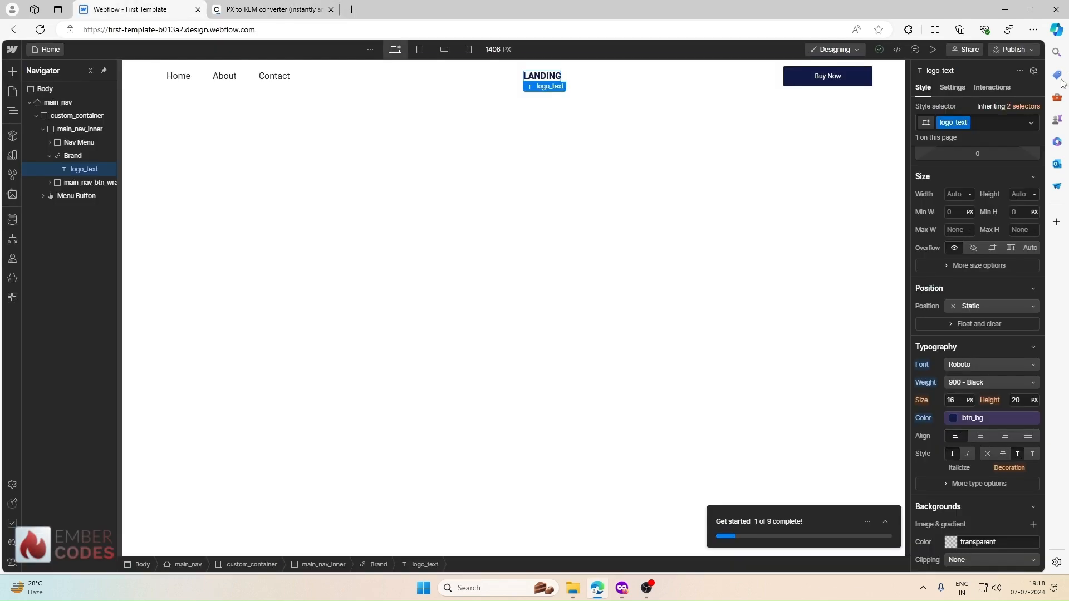
pyautogui.click(957, 399)
pyautogui.write('1.625rem')
pyautogui.press('Return')
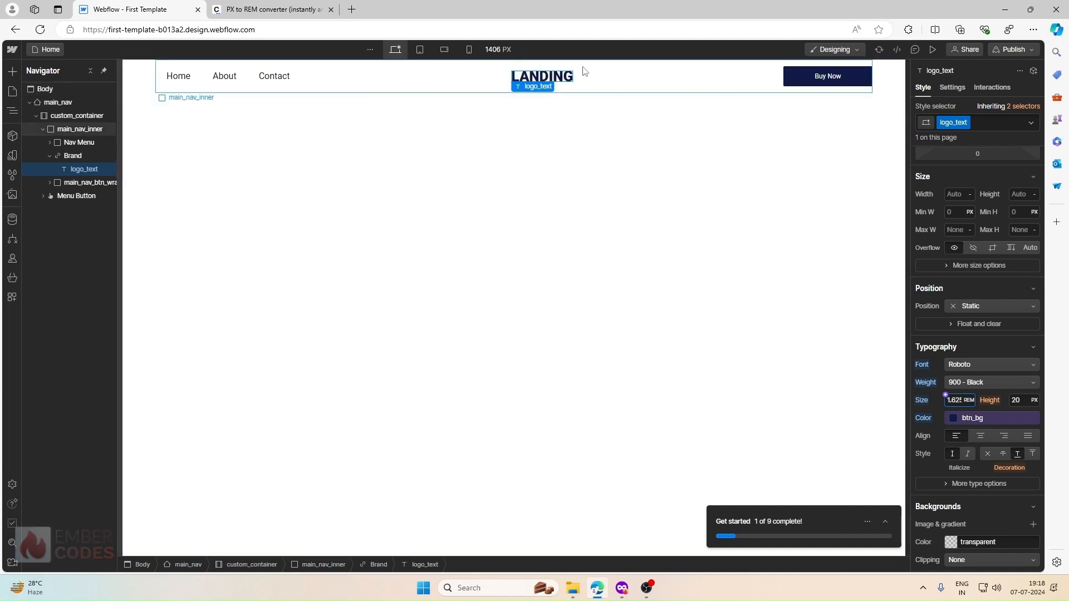
# Examine the navbar's inner container, brand link and nav menu, and compare them with the header in the Figma design
pyautogui.click(596, 87)
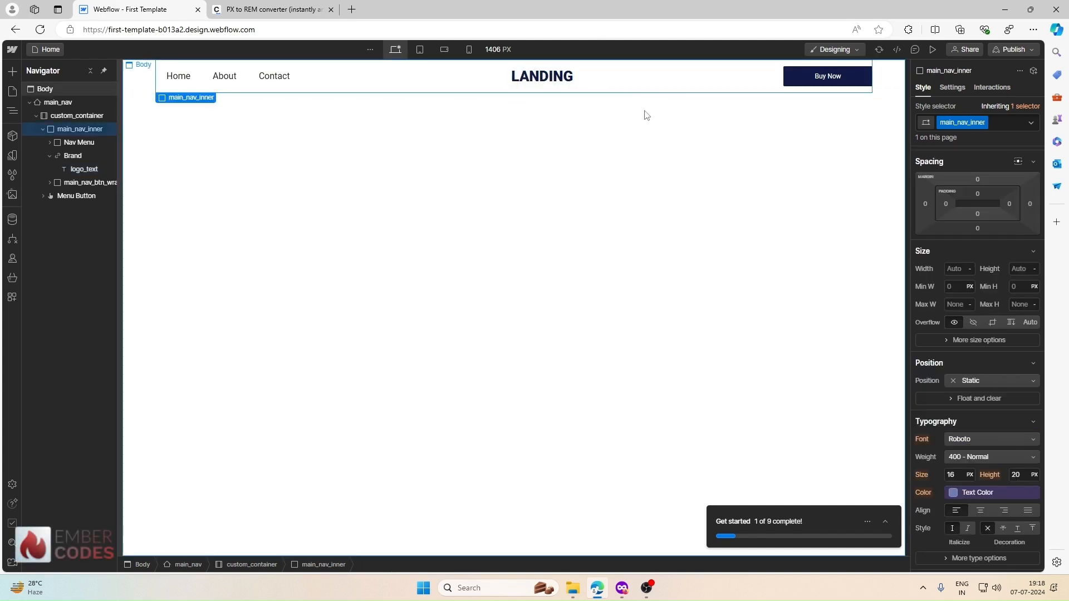
pyautogui.click(559, 80)
pyautogui.click(615, 78)
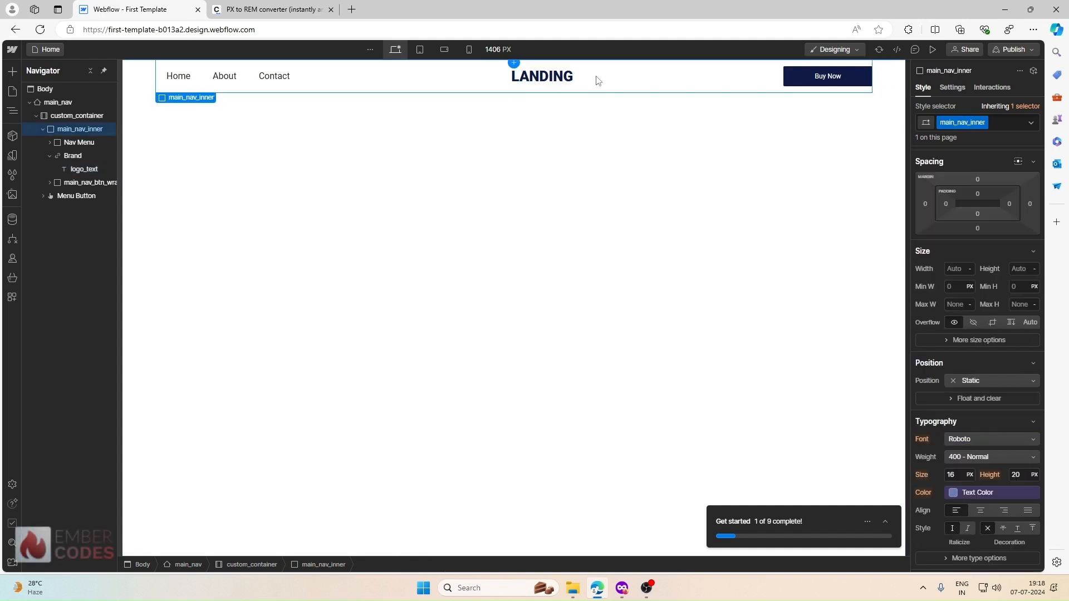
pyautogui.click(515, 83)
pyautogui.click(70, 160)
pyautogui.click(50, 156)
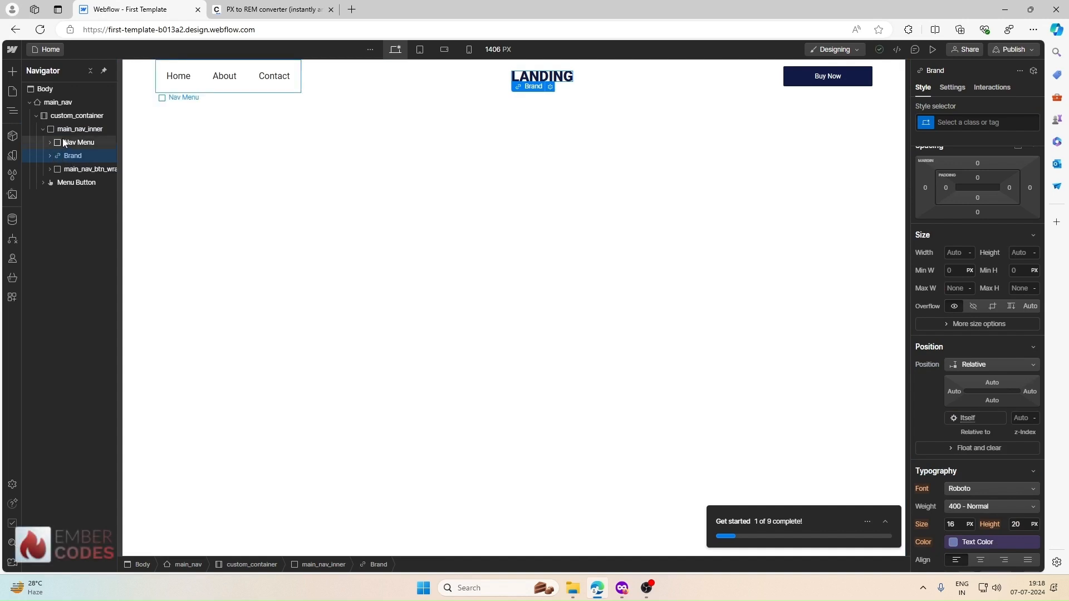
pyautogui.click(66, 142)
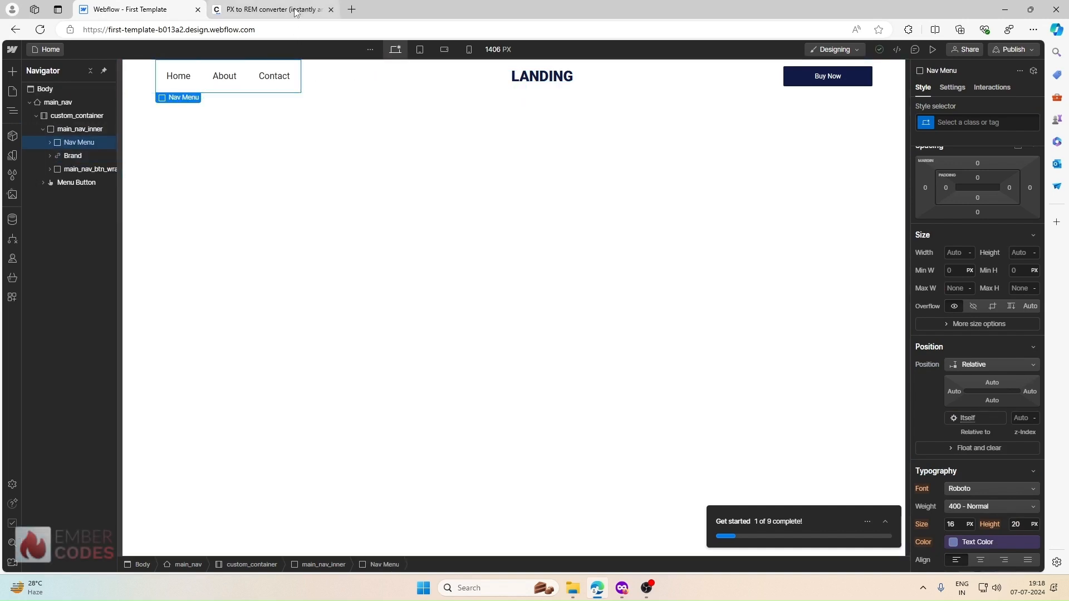
pyautogui.click(623, 589)
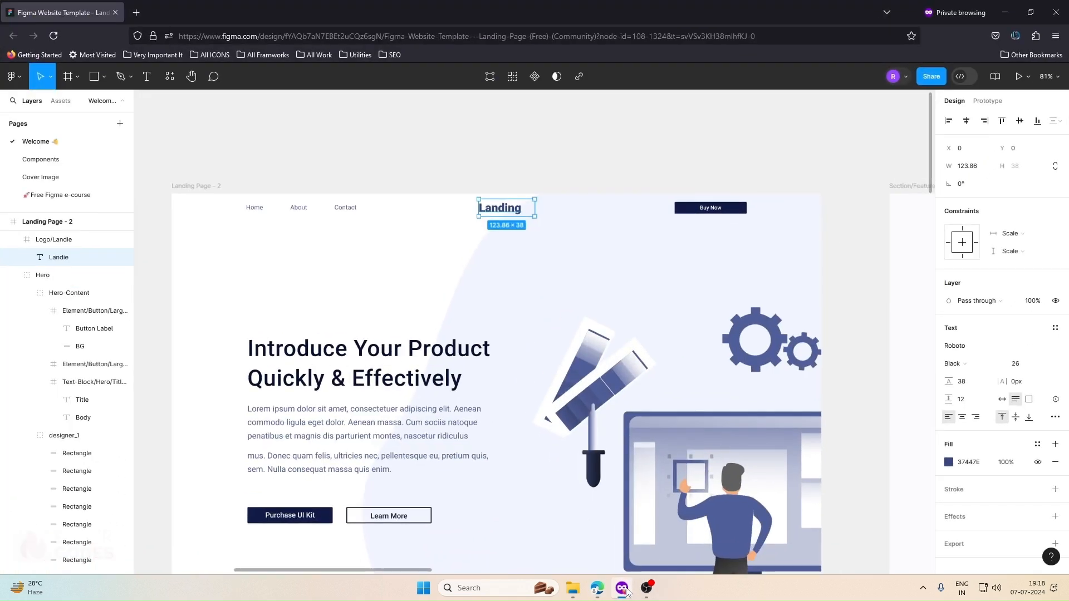
pyautogui.click(623, 589)
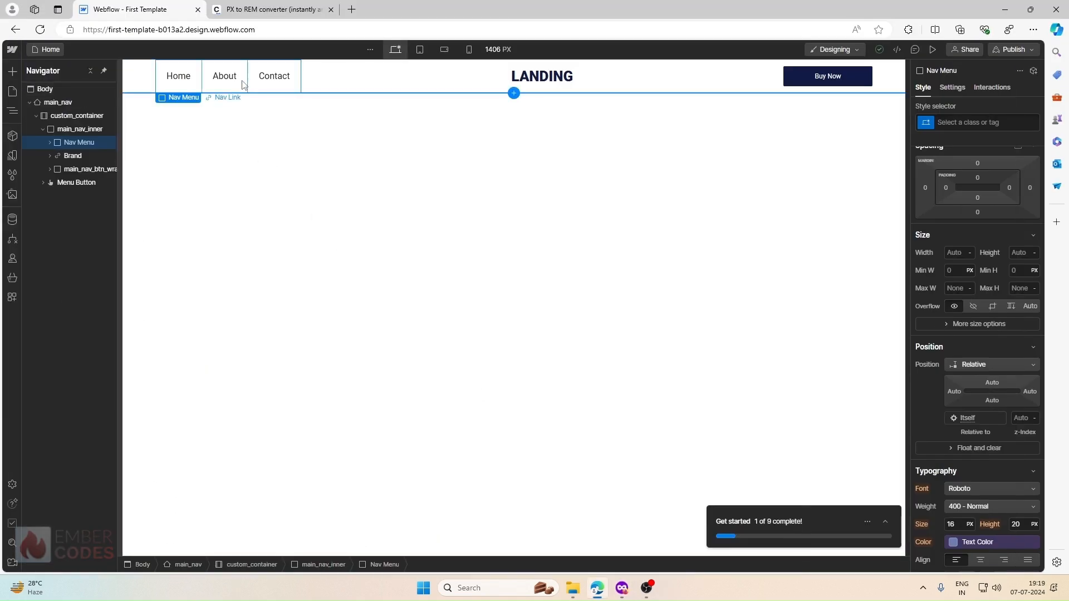
# Create a class named nav_links on the Home nav link
pyautogui.click(170, 79)
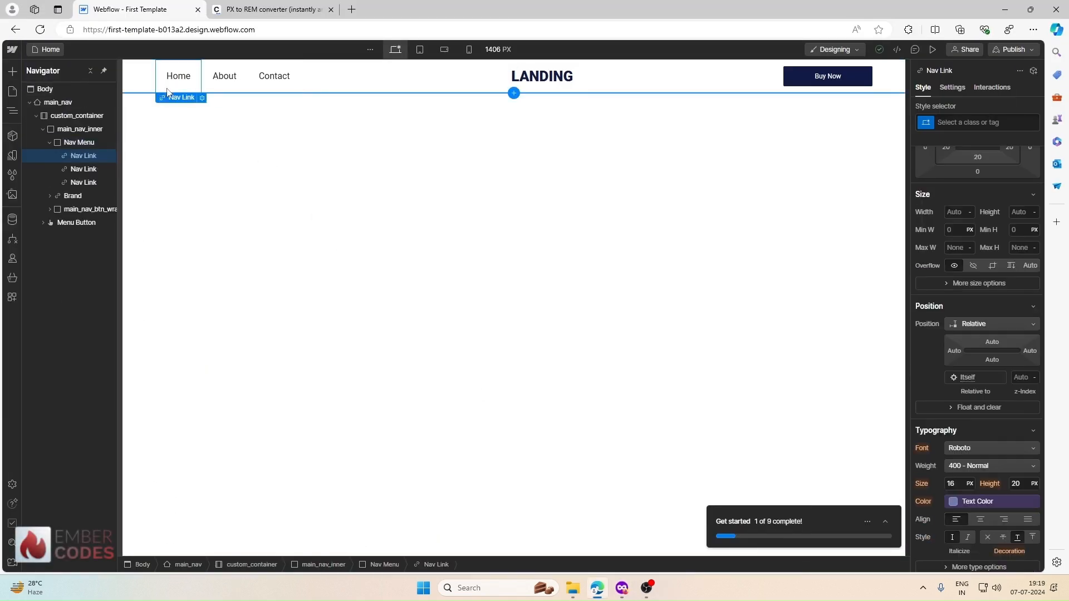
pyautogui.scroll(2, 1035, 256)
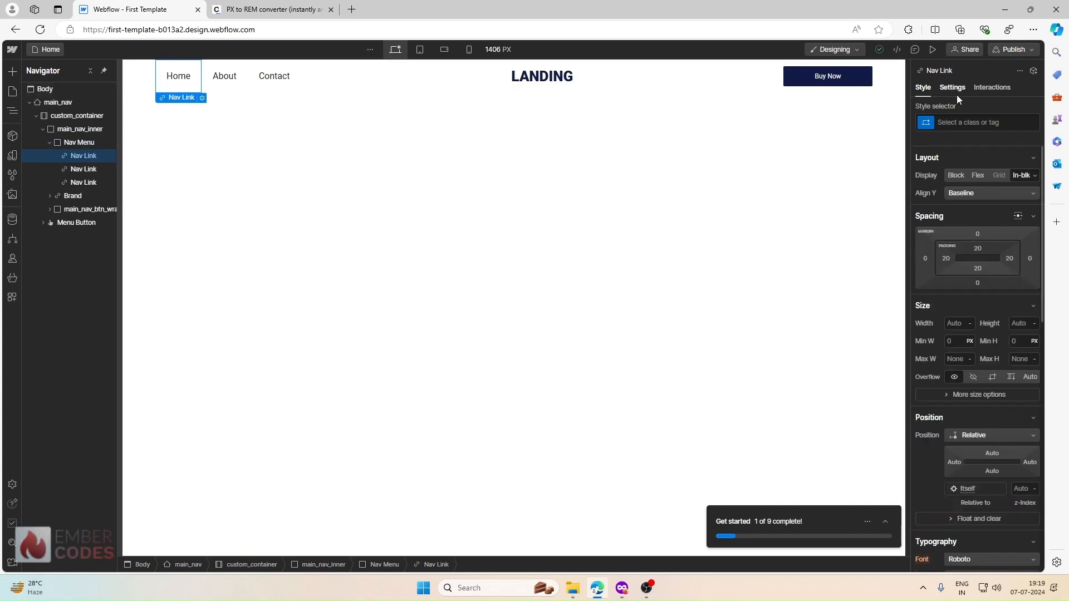
pyautogui.click(958, 124)
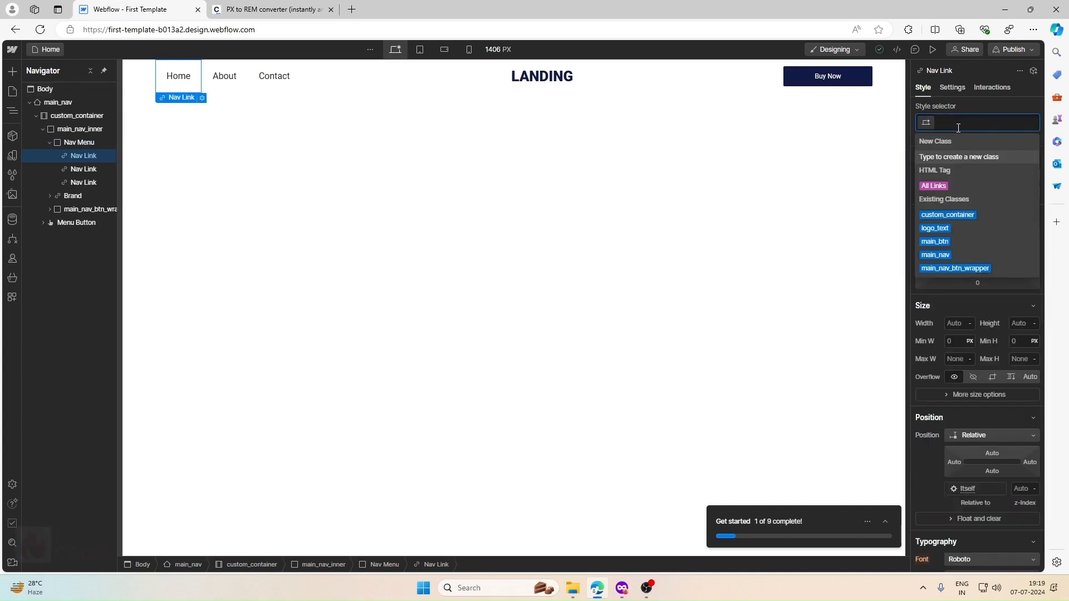
pyautogui.write('n')
pyautogui.press('BackSpace')
pyautogui.write('nav_li')
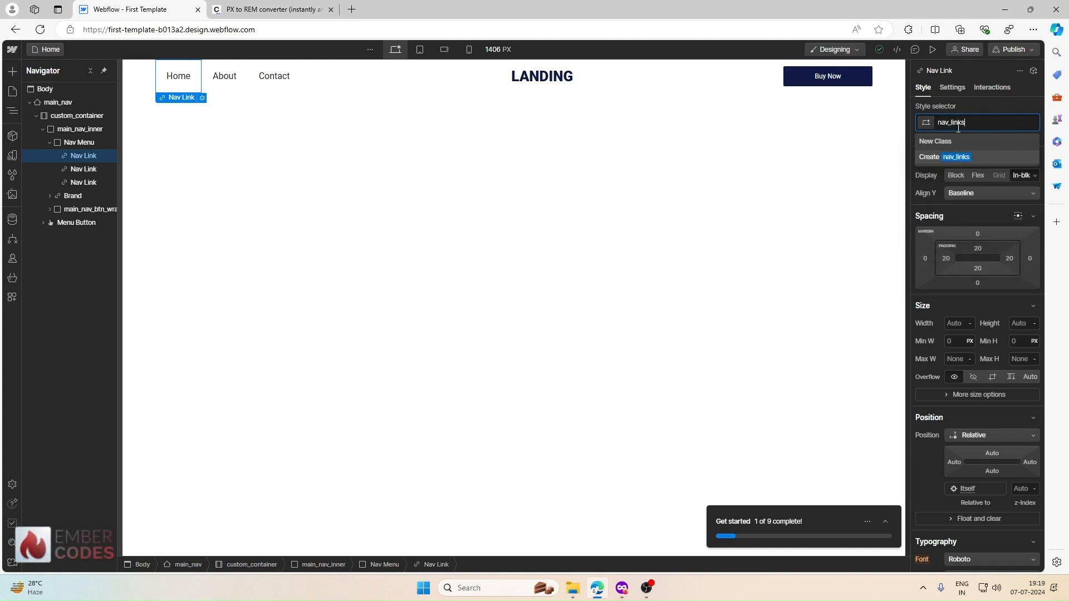
pyautogui.write('nks')
pyautogui.press('Return')
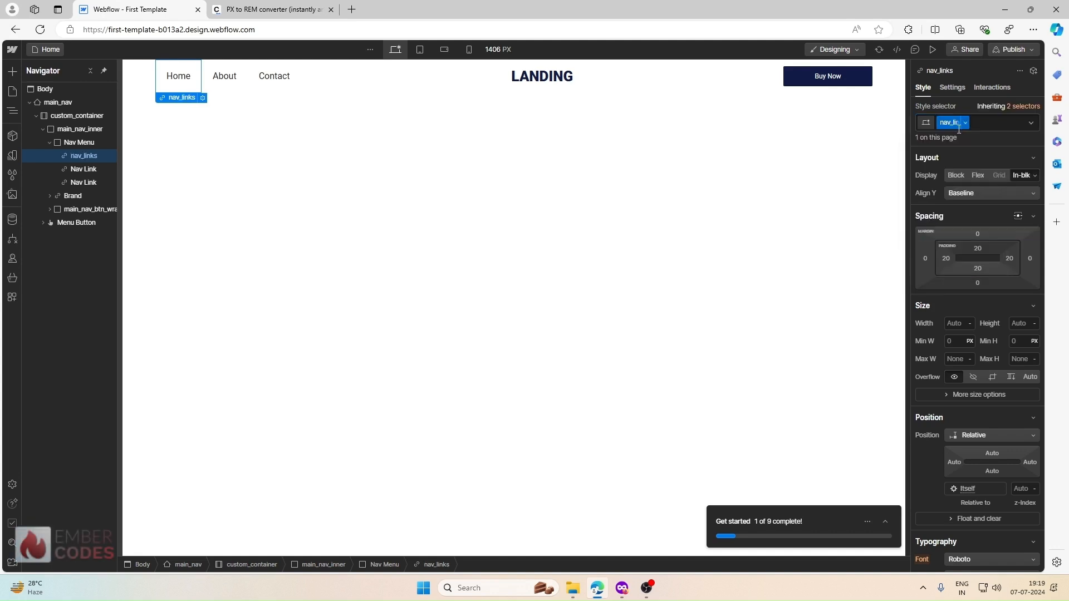
# Set the top and bottom padding of the nav_links class to 0
pyautogui.click(978, 249)
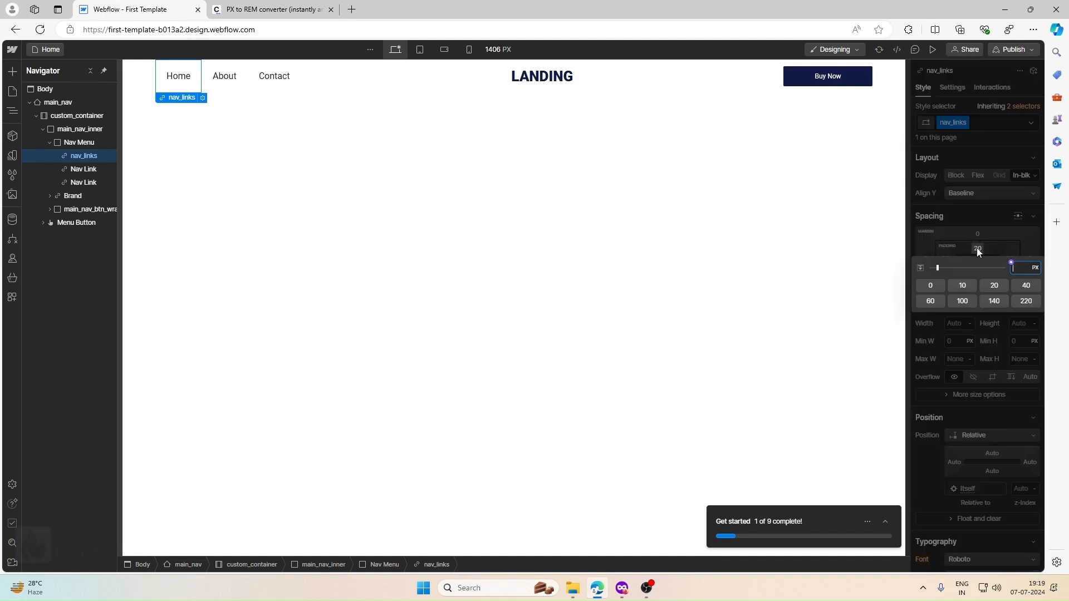
pyautogui.click(930, 285)
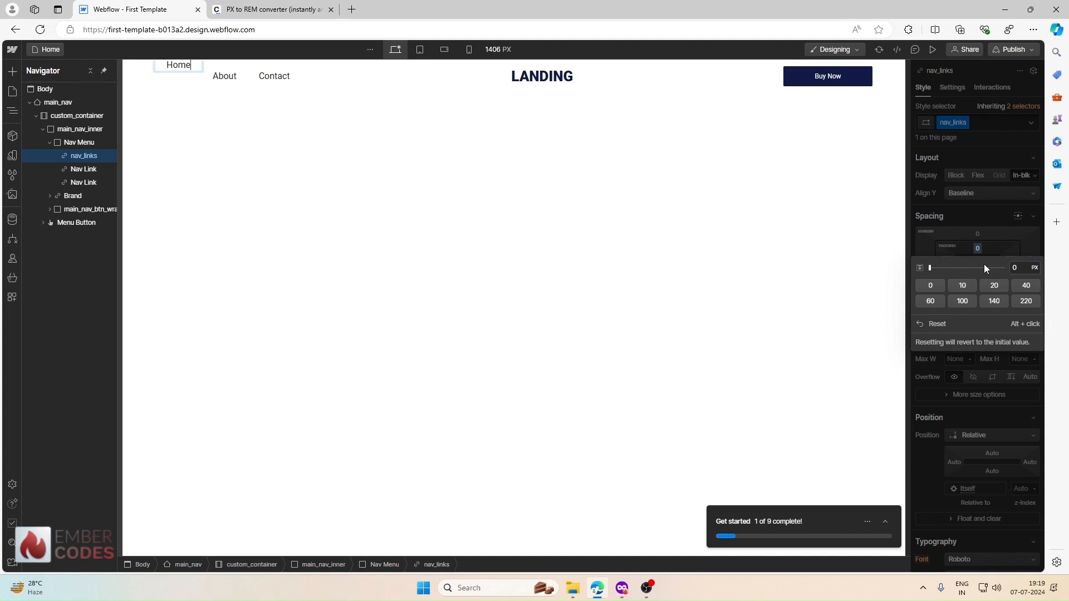
pyautogui.click(977, 226)
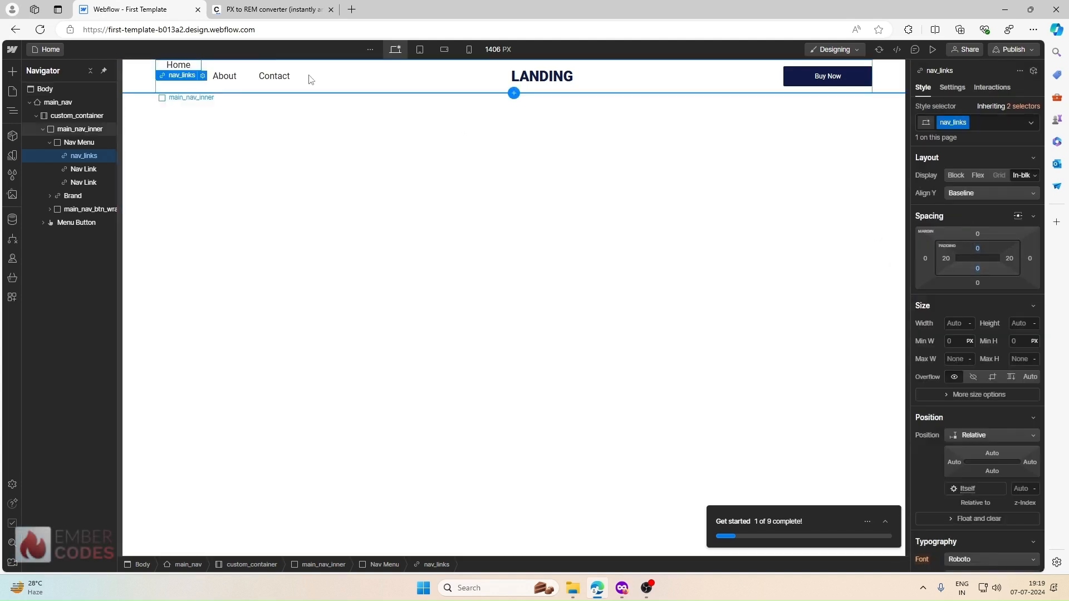
# Apply the existing nav_links class to the About and Contact nav links
pyautogui.click(225, 76)
pyautogui.click(945, 122)
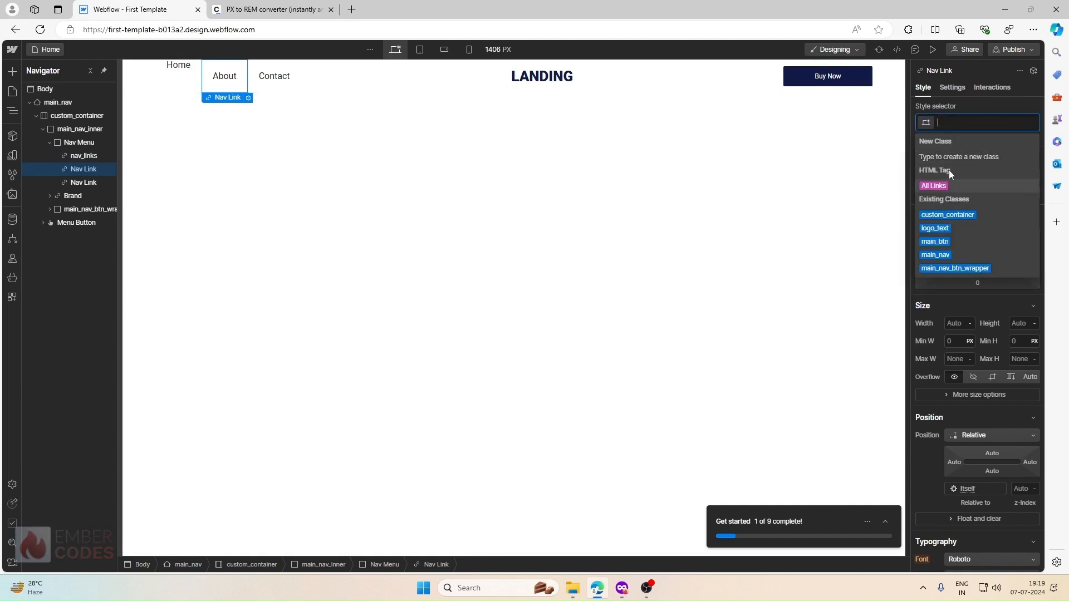
pyautogui.write('nav')
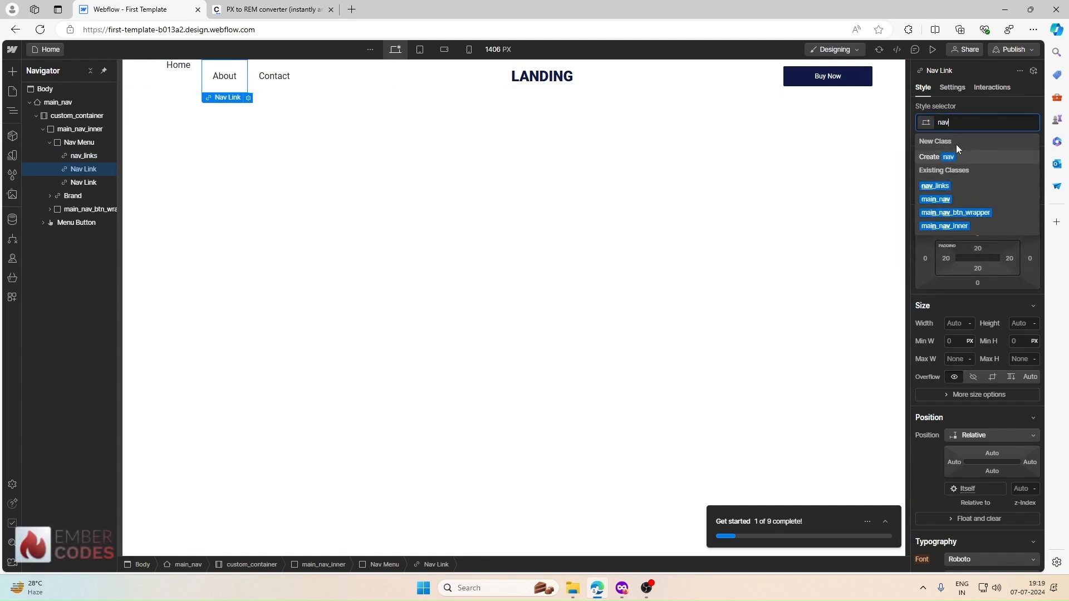
pyautogui.click(953, 185)
pyautogui.click(273, 76)
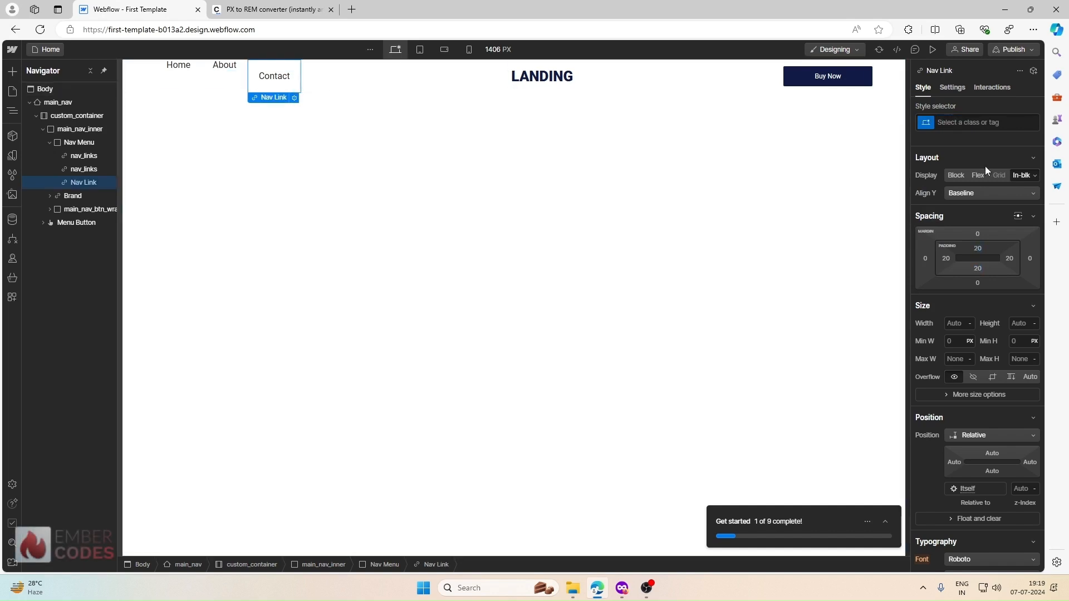
pyautogui.click(989, 122)
pyautogui.write('nav')
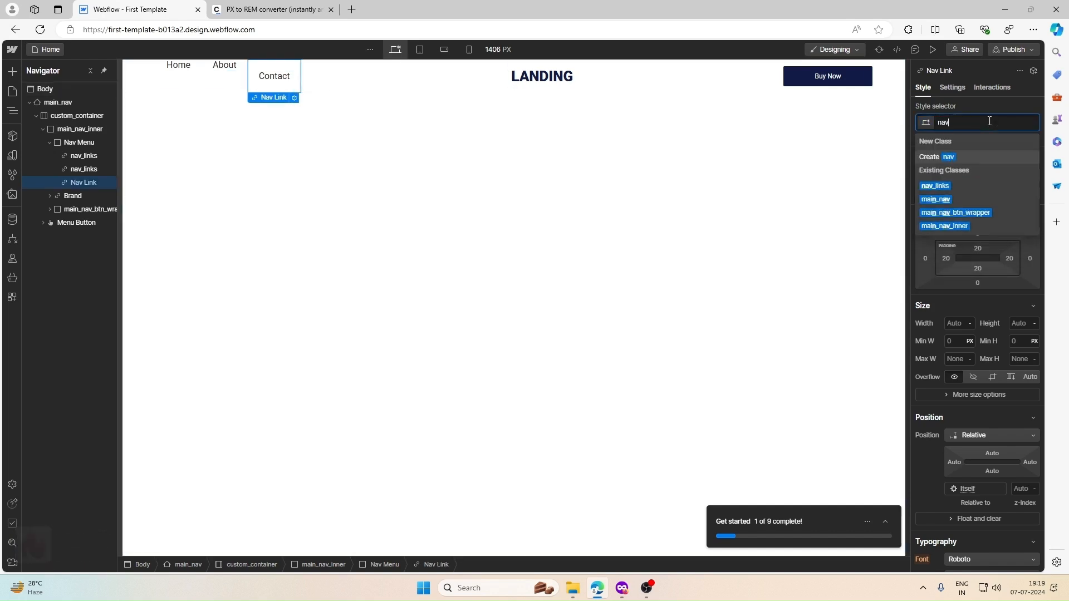
pyautogui.click(950, 185)
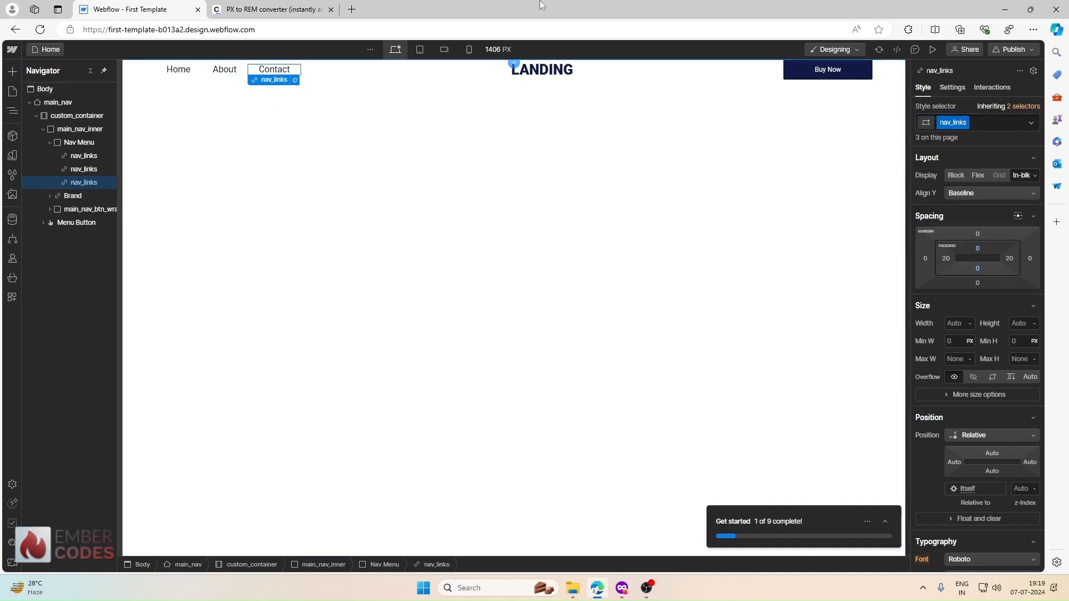
# Inspect the main_nav element and check the height of the Nav group in the Figma design
pyautogui.click(401, 67)
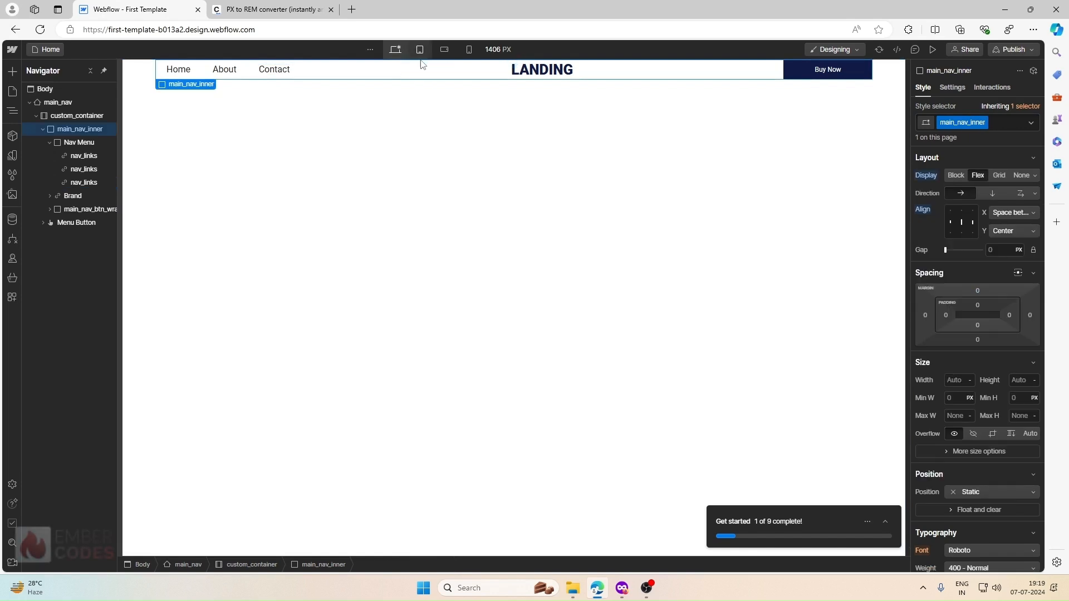
pyautogui.click(140, 80)
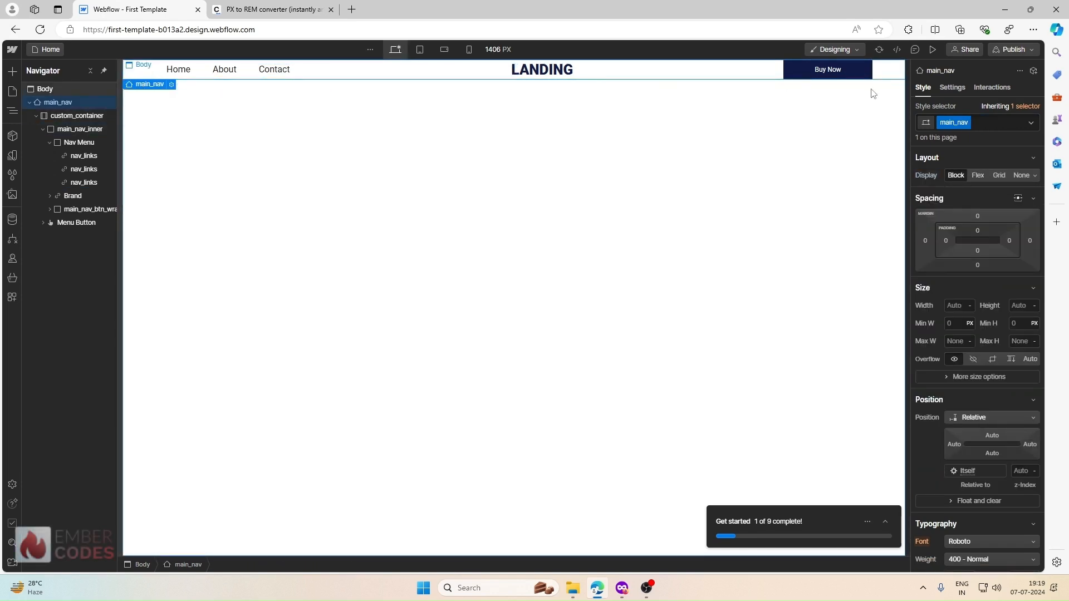
pyautogui.hotkey('alt', 'Tab')
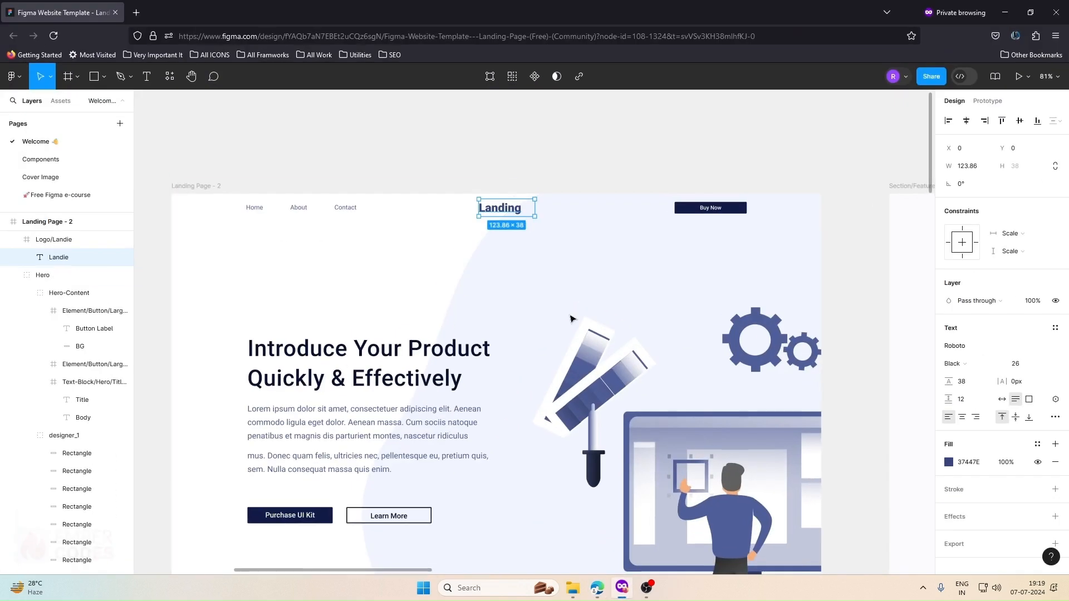
pyautogui.click(214, 212)
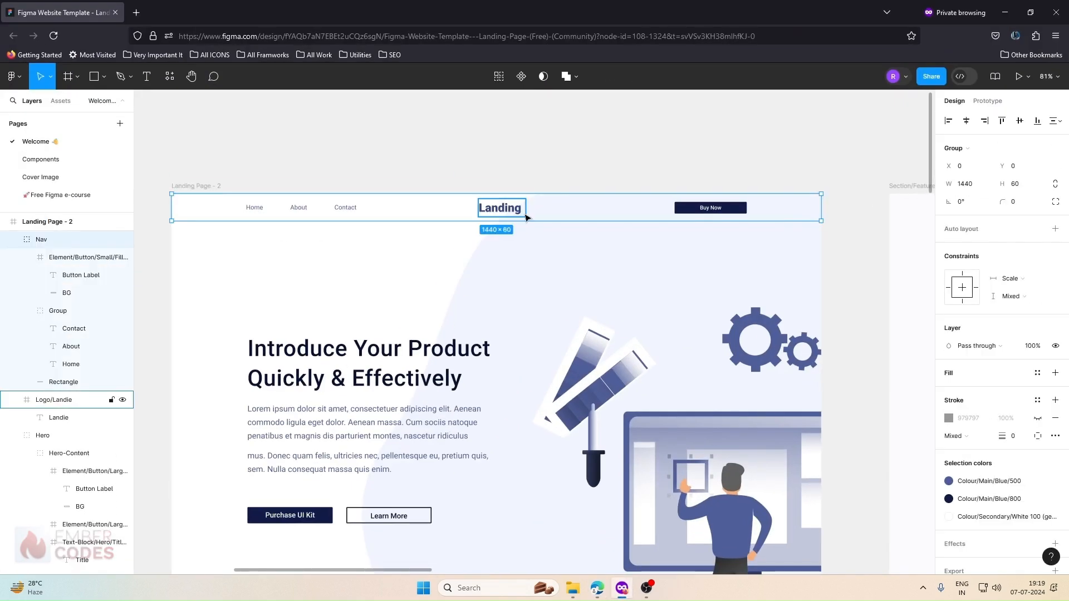
pyautogui.click(1012, 14)
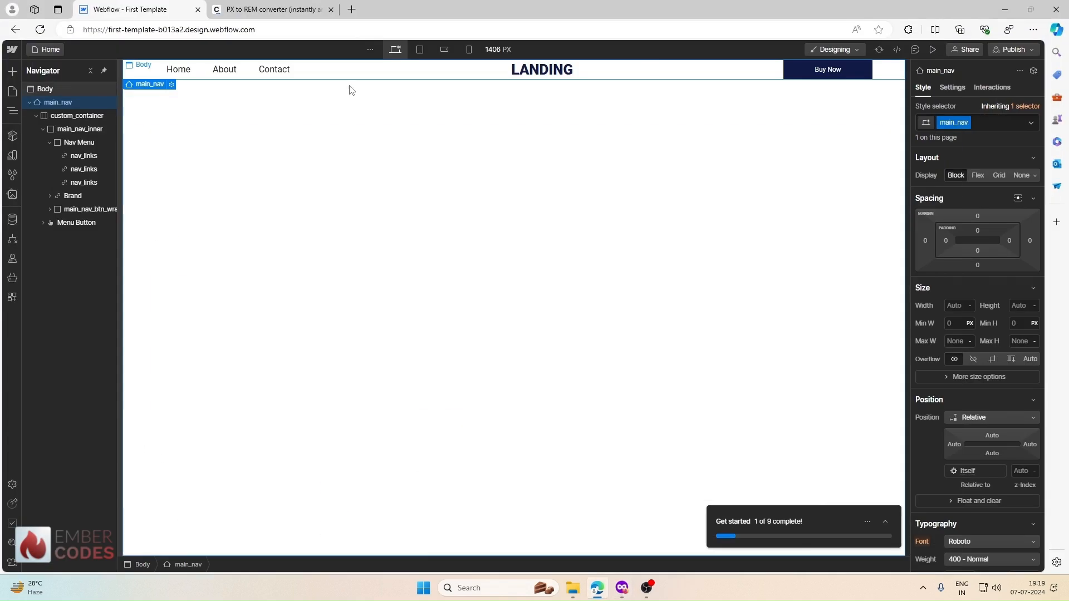
# Convert 60 px to rem, try 3.75 rem as the minimum height of main_nav, and reset that value
pyautogui.scroll(-1, 980, 226)
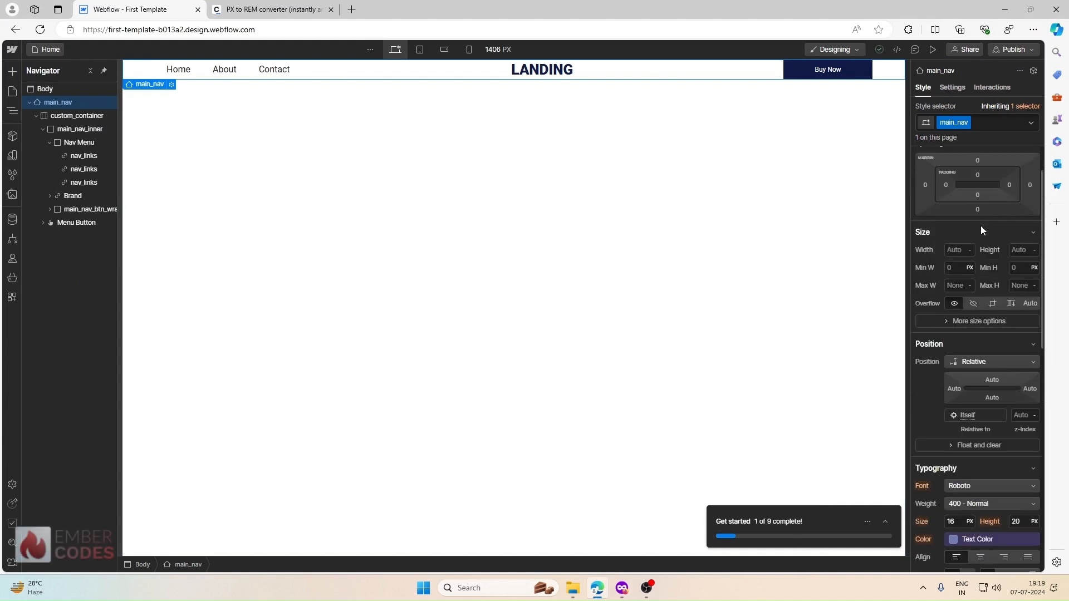
pyautogui.click(1017, 266)
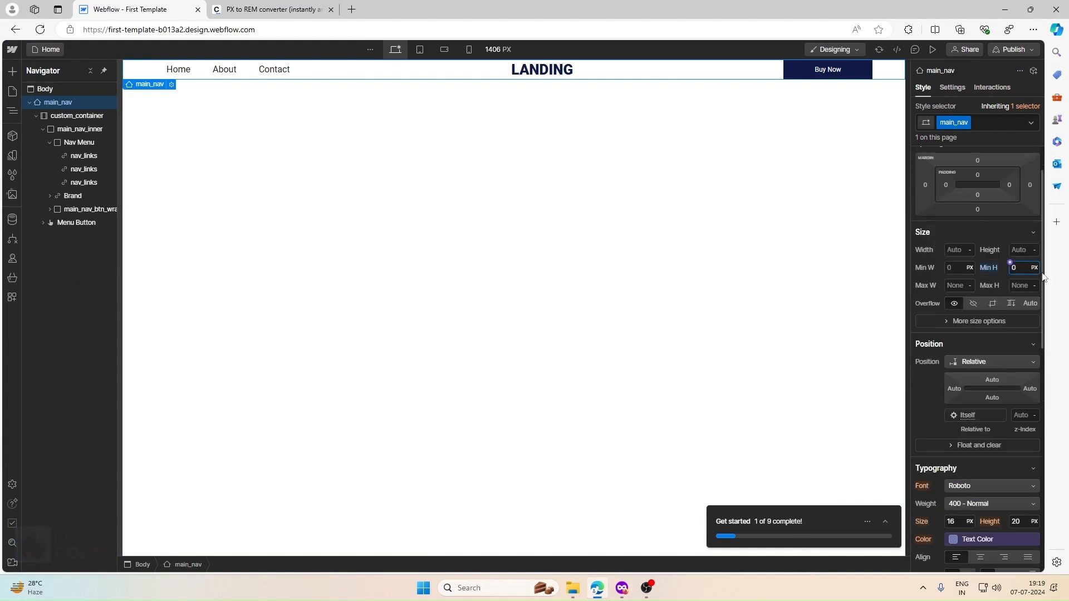
pyautogui.click(249, 4)
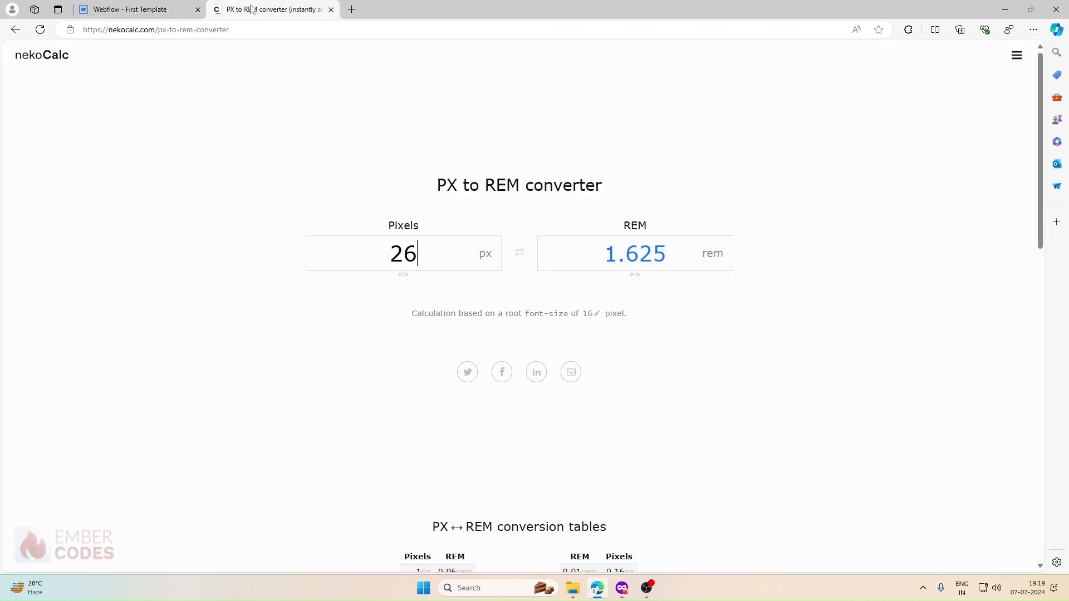
pyautogui.doubleClick(404, 254)
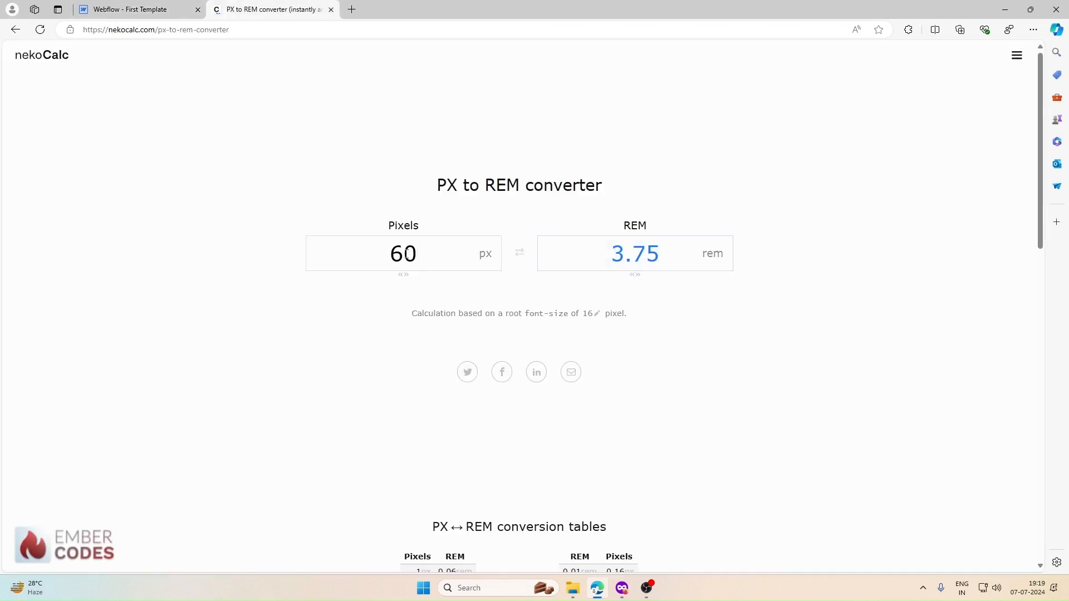
pyautogui.click(133, 8)
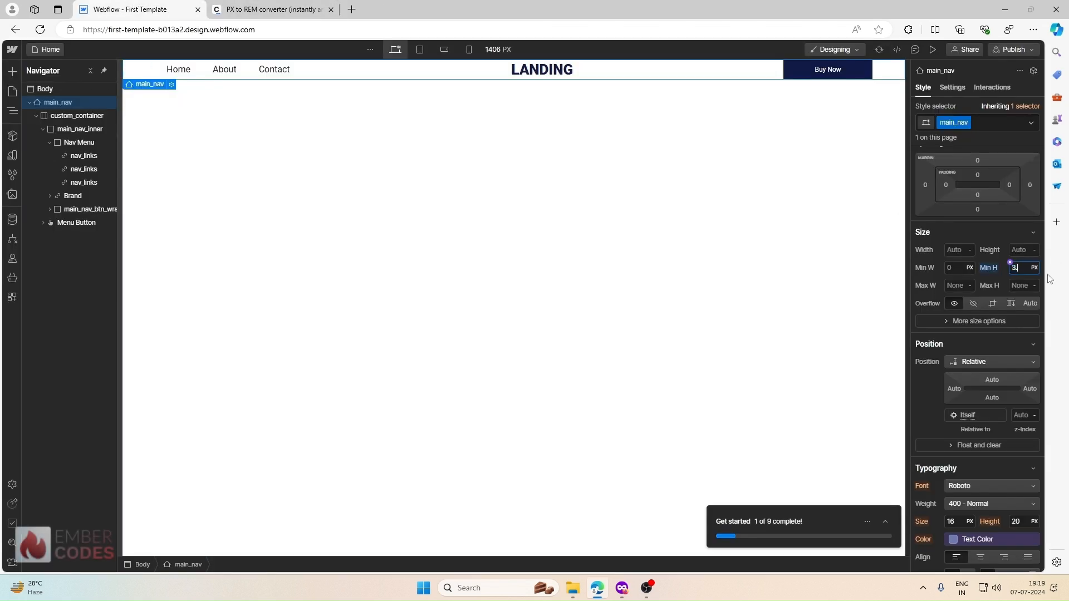
pyautogui.write('rem')
pyautogui.press('Return')
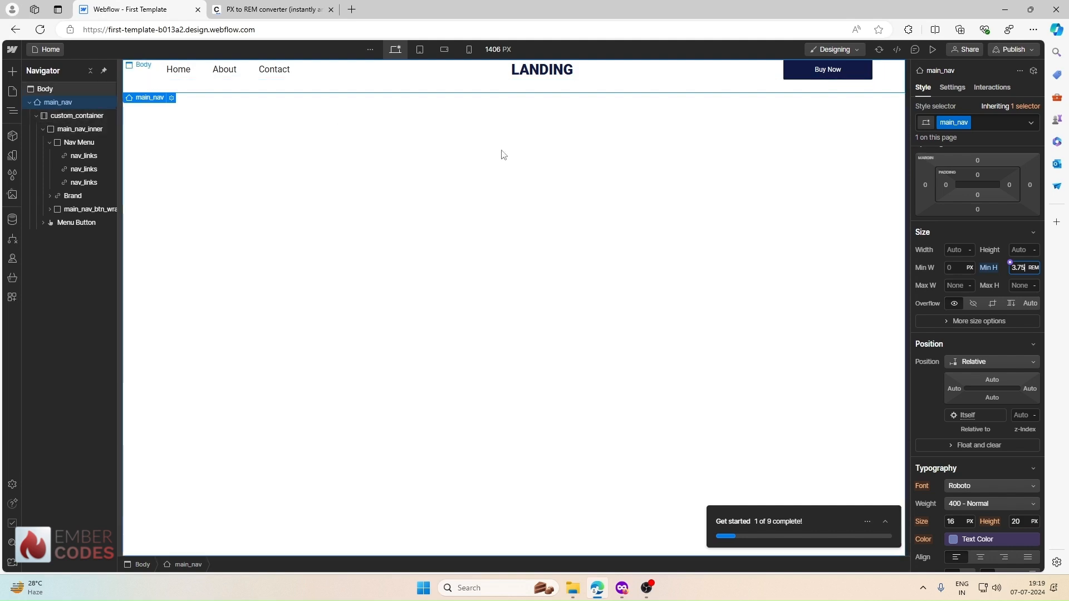
pyautogui.click(990, 267)
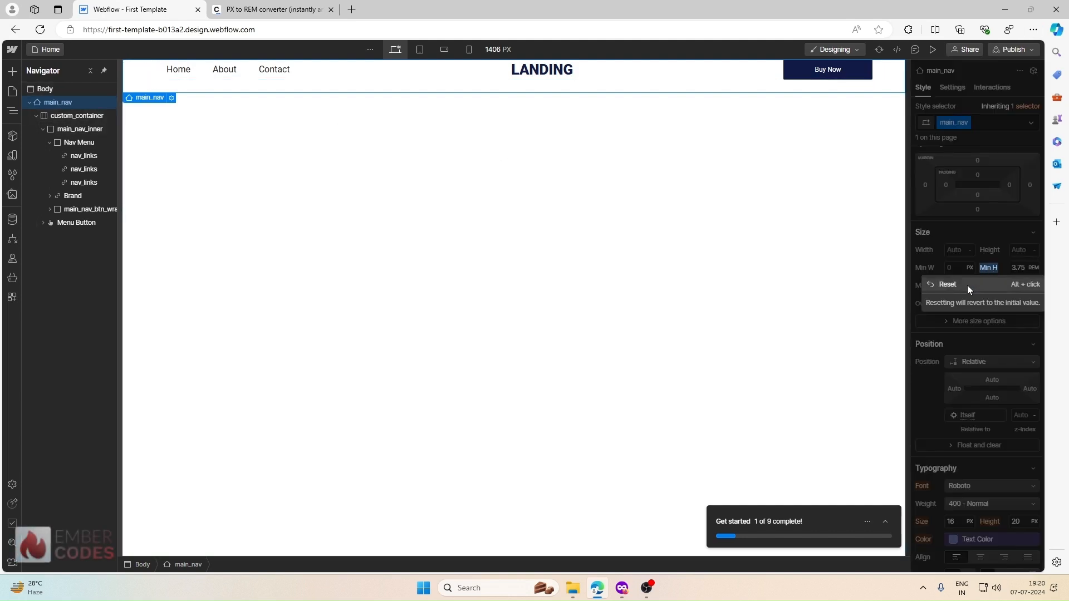
pyautogui.click(968, 285)
# Set the minimum height of main_nav_inner to 3.75 rem
pyautogui.click(92, 127)
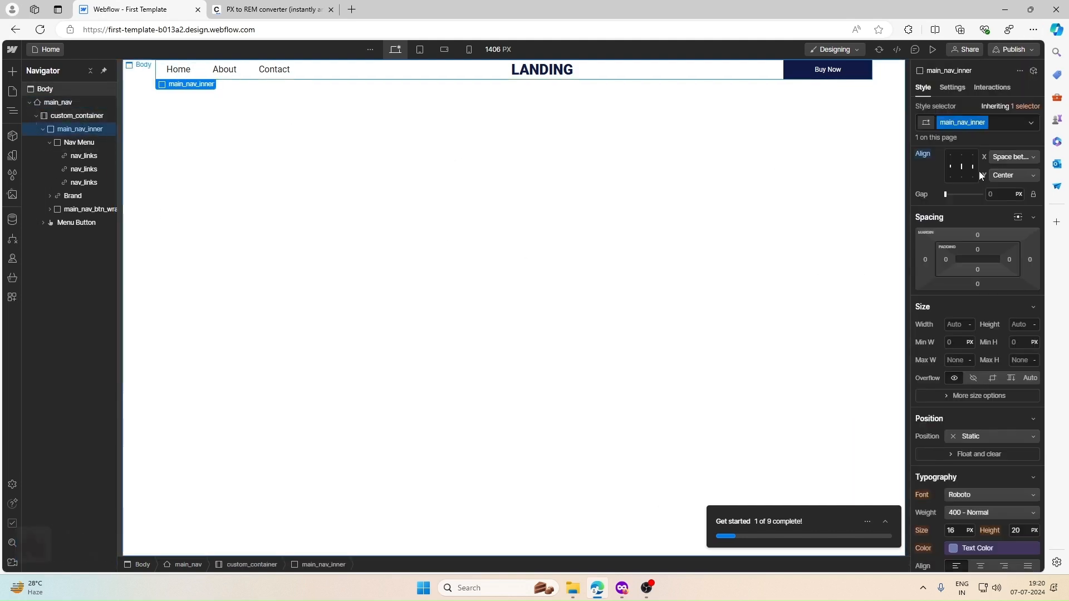
pyautogui.scroll(-3, 989, 216)
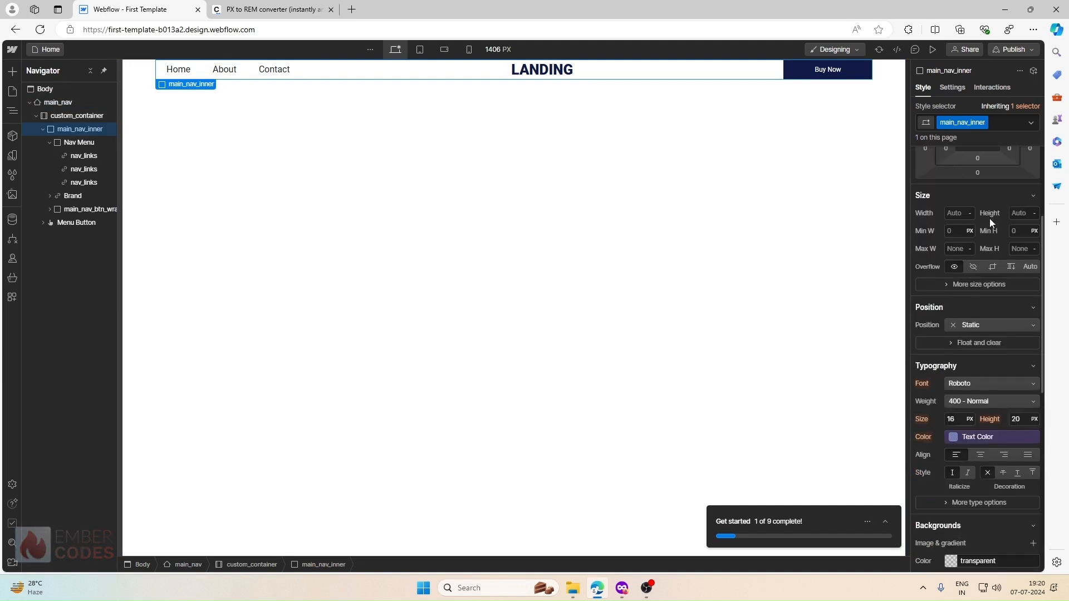
pyautogui.click(1018, 230)
pyautogui.write('3.75re')
pyautogui.press('Return')
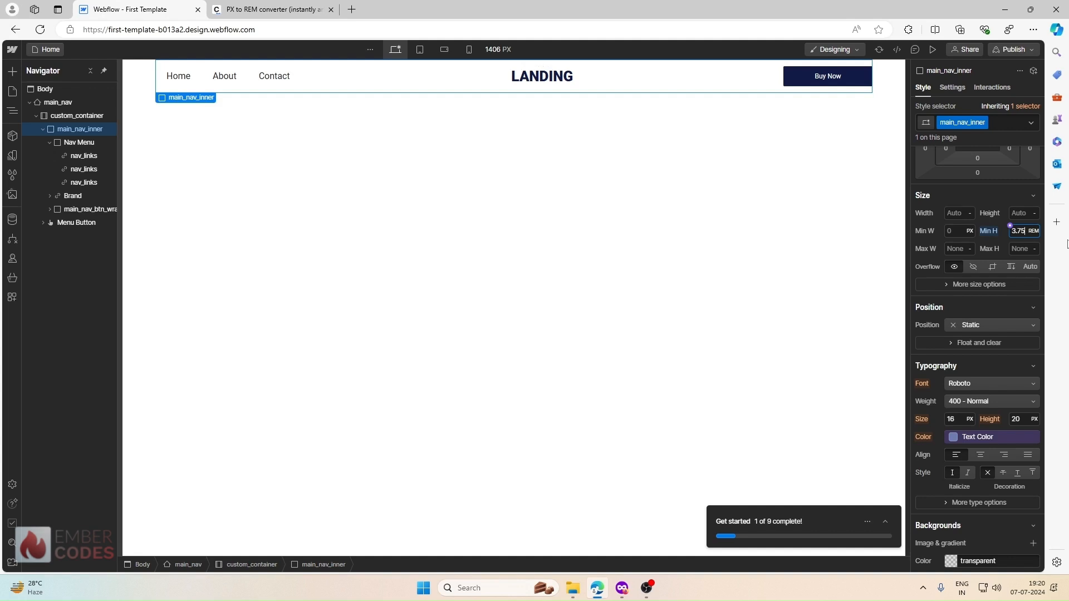
pyautogui.click(720, 116)
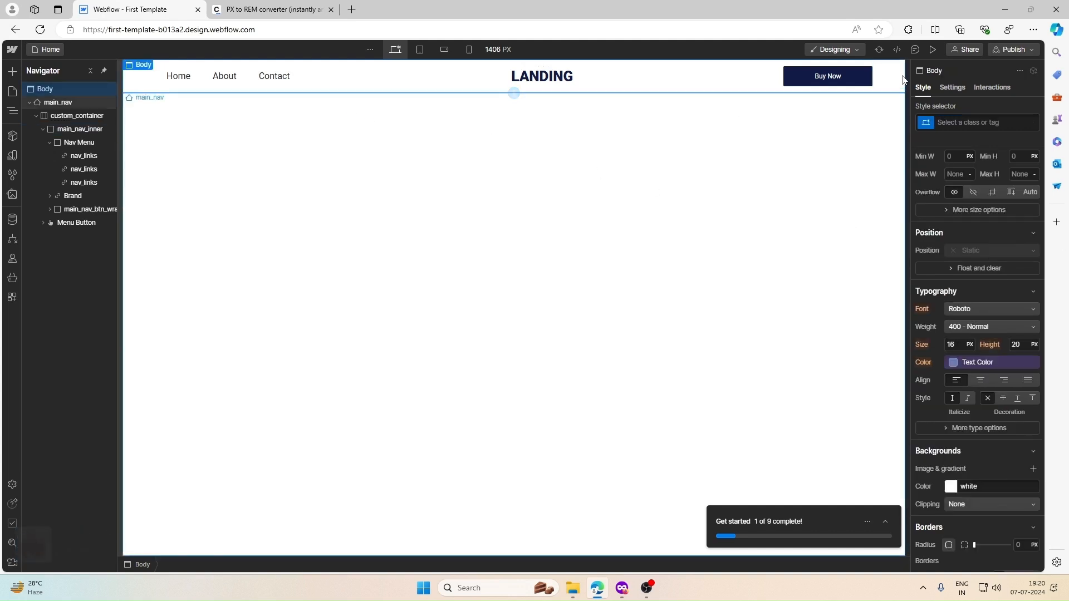
pyautogui.click(885, 81)
pyautogui.click(419, 273)
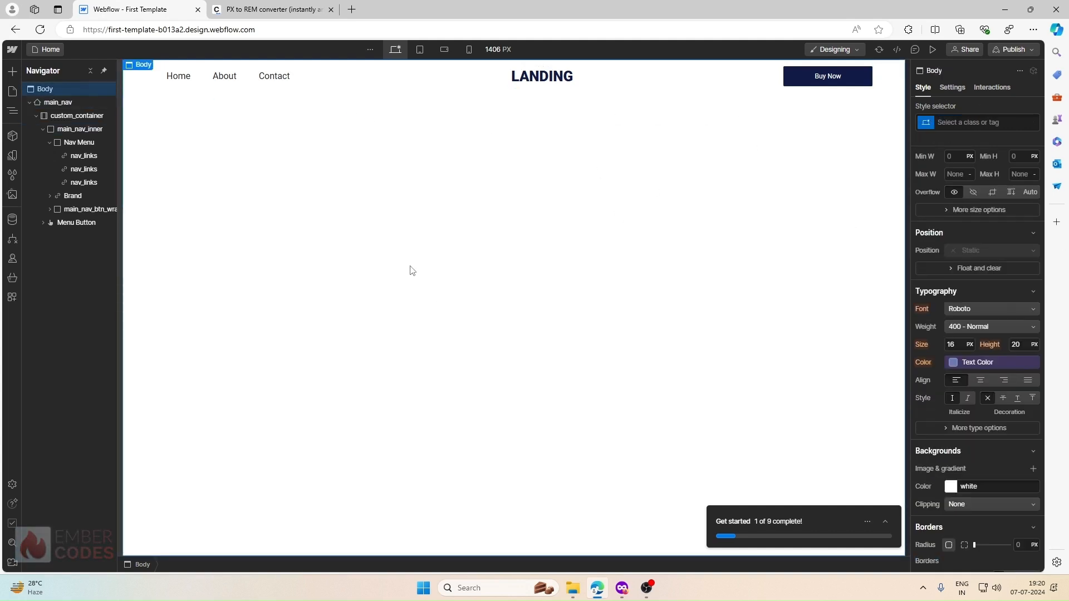
pyautogui.click(295, 9)
pyautogui.click(189, 8)
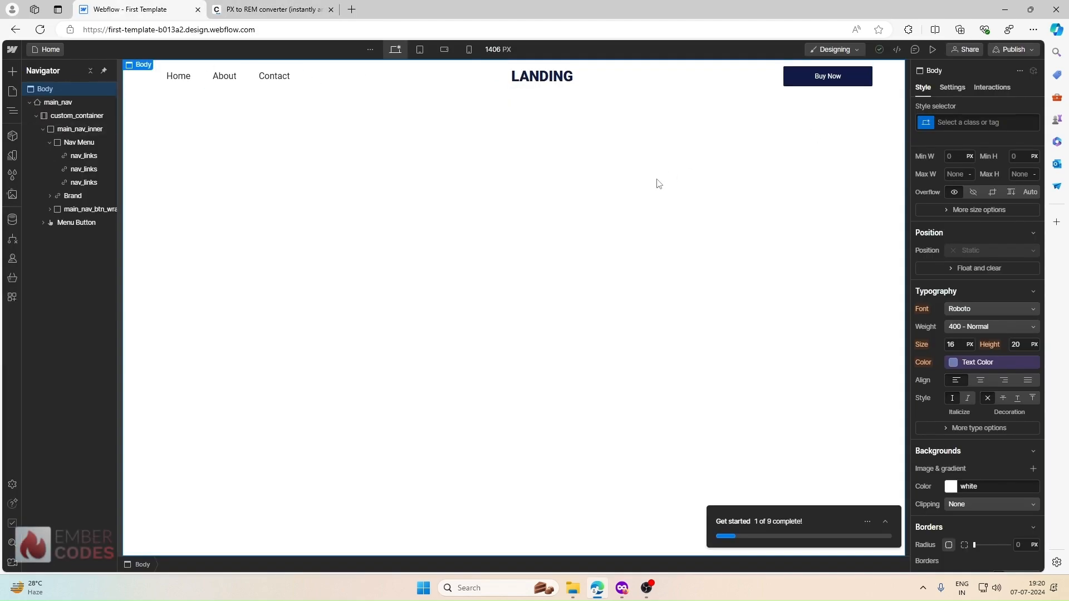
# Check the navbar at the tablet, mobile landscape and mobile portrait breakpoints, and return to the desktop view
pyautogui.click(419, 49)
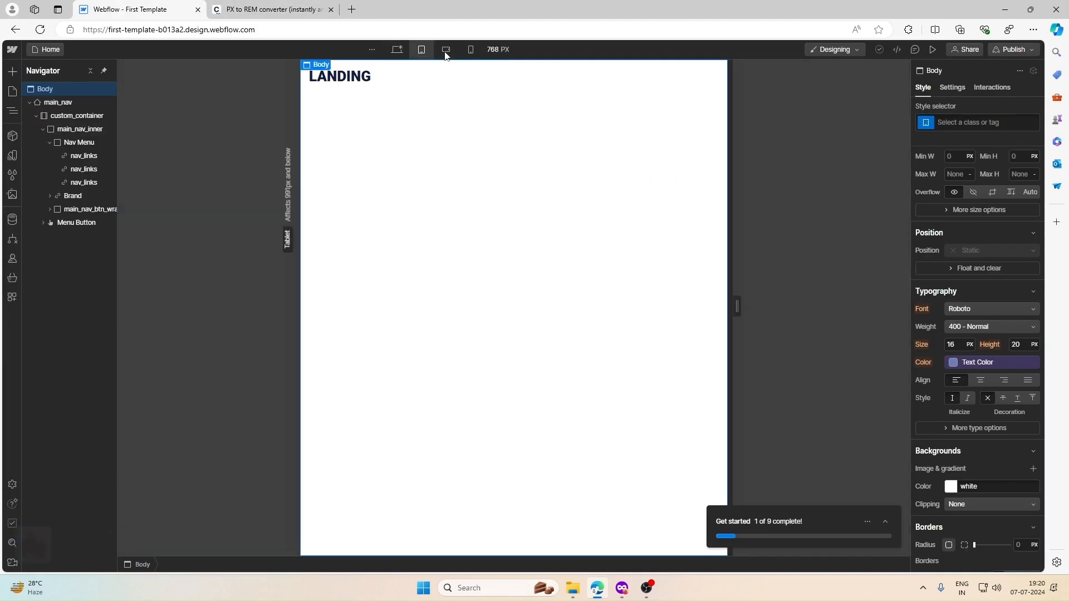
pyautogui.click(445, 52)
pyautogui.click(470, 52)
pyautogui.click(448, 51)
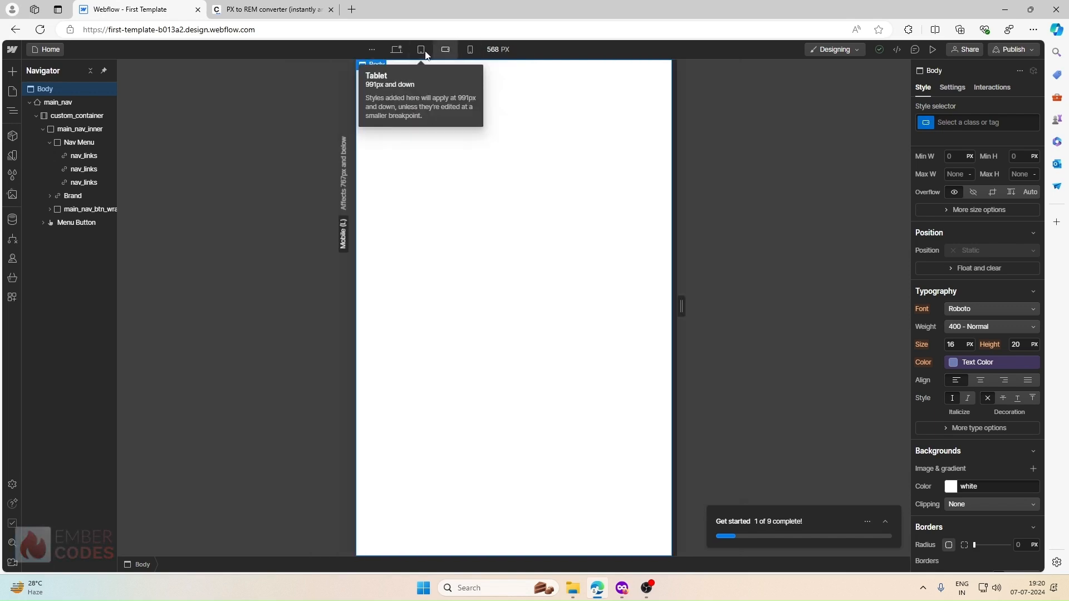
pyautogui.click(395, 49)
# Move the Menu Button into main_nav_inner as its last child, after the button wrapper, and collapse the container in the element tree
pyautogui.click(76, 222)
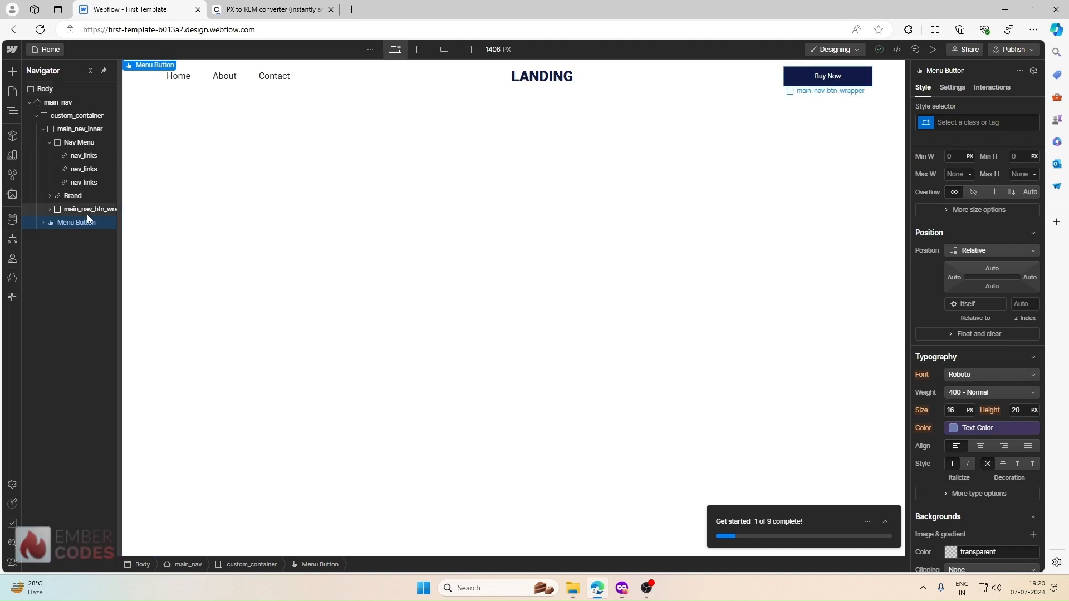
pyautogui.moveTo(77, 222)
pyautogui.mouseDown()
pyautogui.moveTo(72, 196)
pyautogui.moveTo(81, 242)
pyautogui.mouseUp()
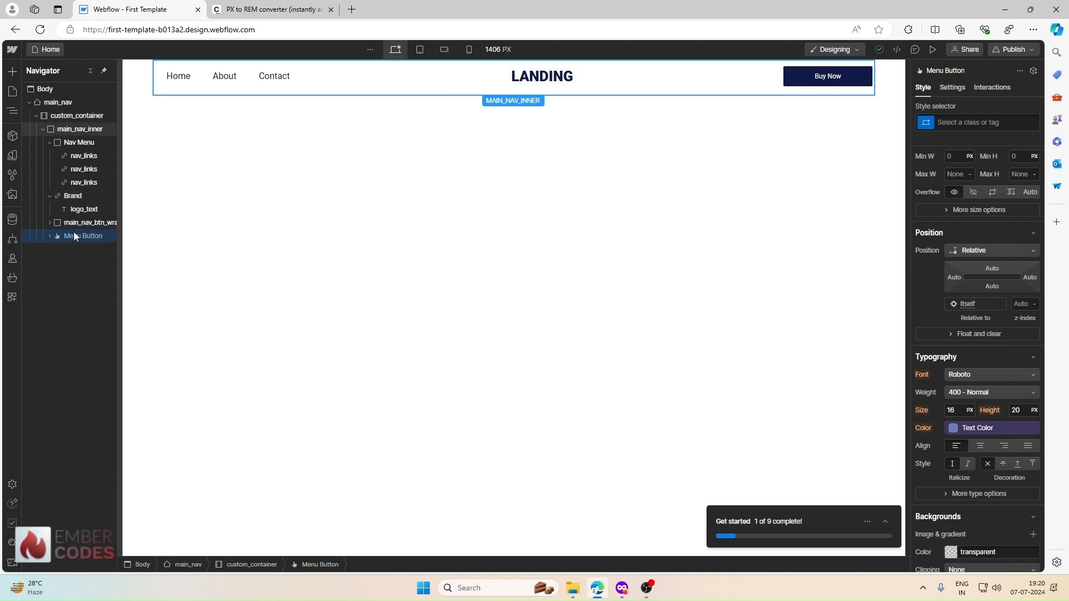
pyautogui.click(50, 143)
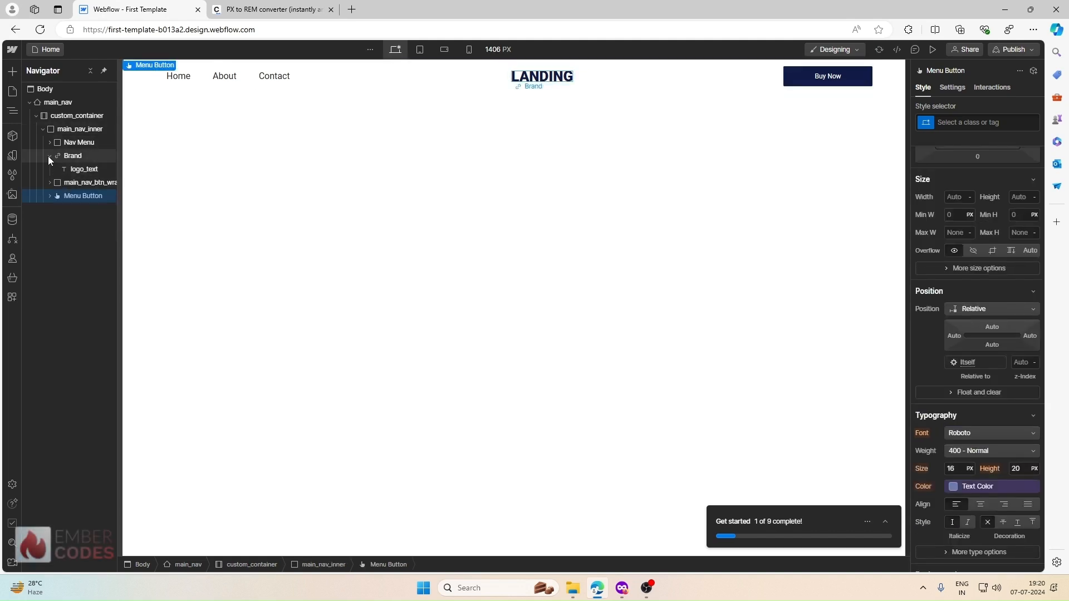
pyautogui.click(48, 156)
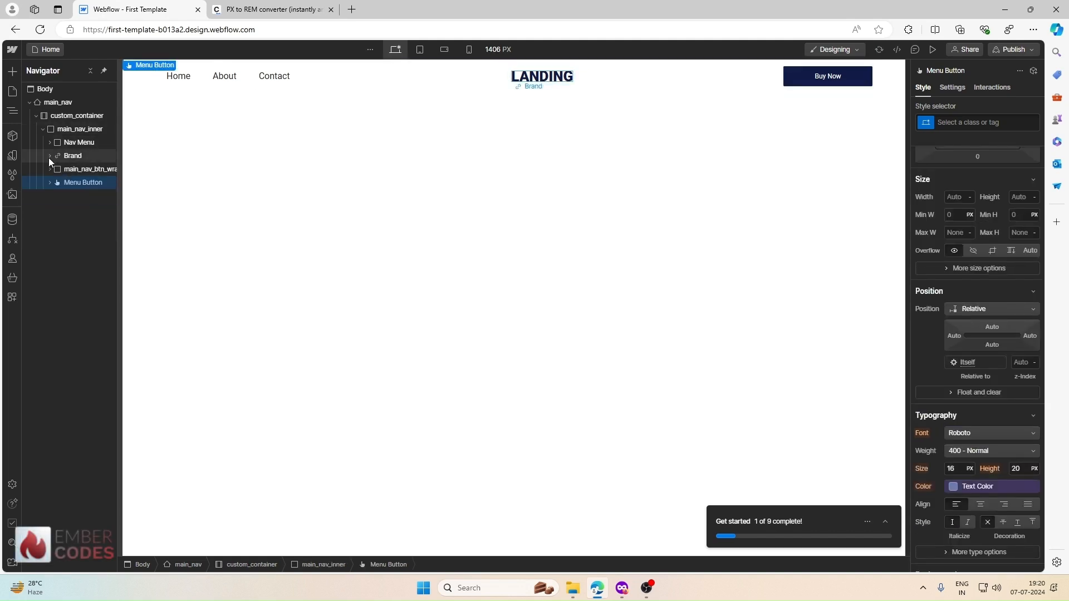
pyautogui.click(43, 129)
# Examine the navbar and its child elements at the tablet and both mobile breakpoints, widening the mobile portrait canvas to 479 px
pyautogui.click(421, 50)
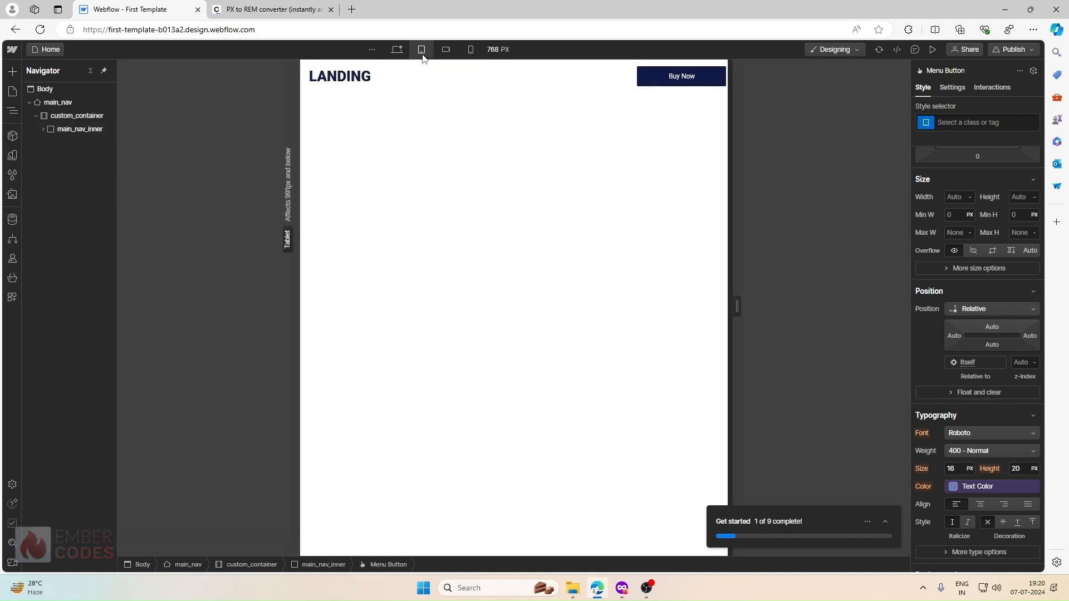
pyautogui.click(446, 49)
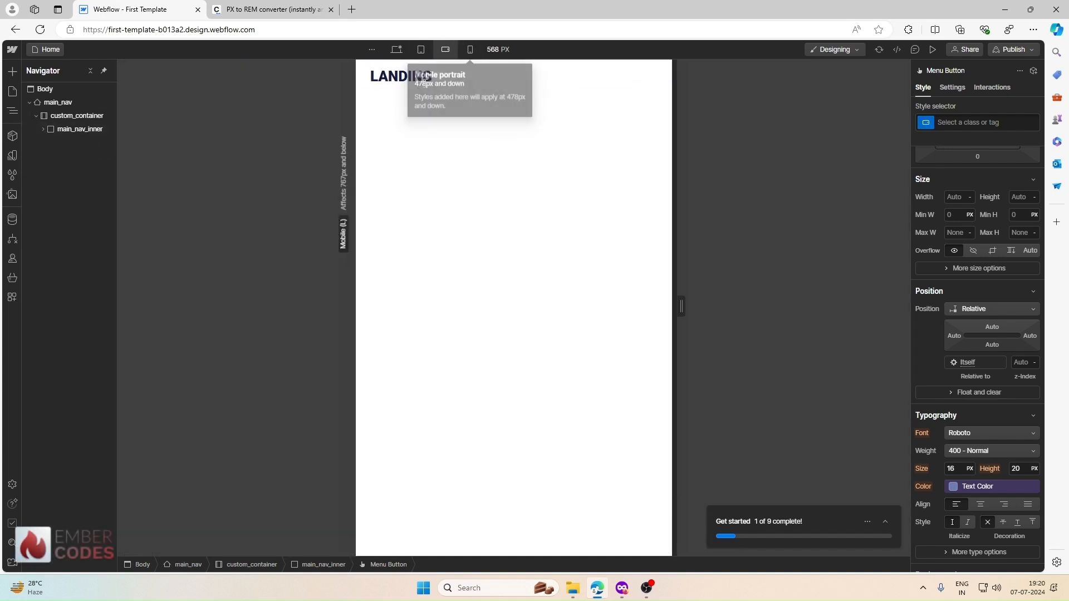
pyautogui.click(72, 129)
pyautogui.click(43, 129)
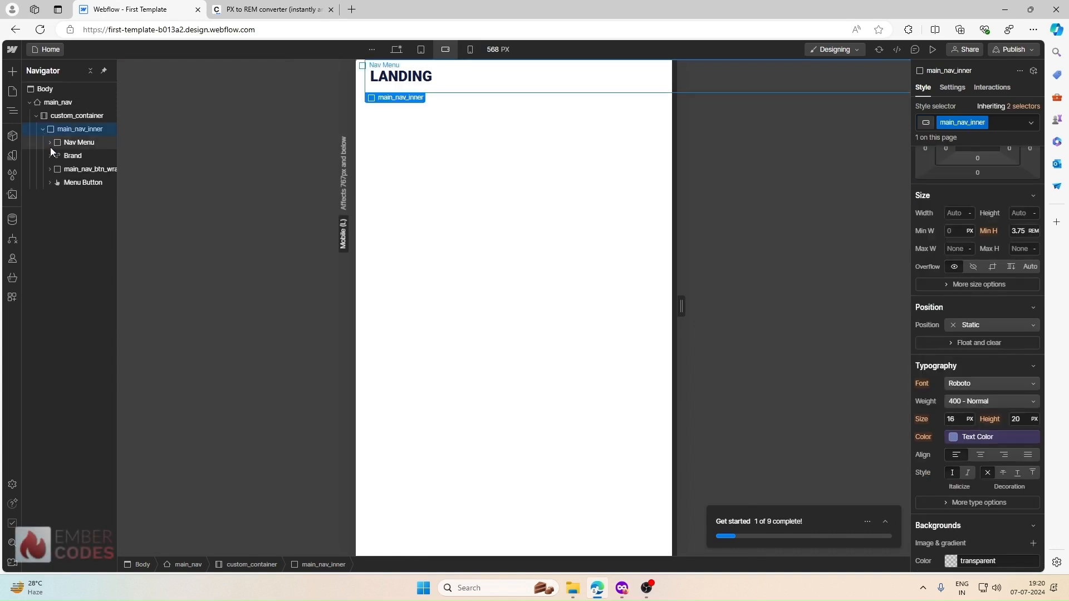
pyautogui.click(70, 182)
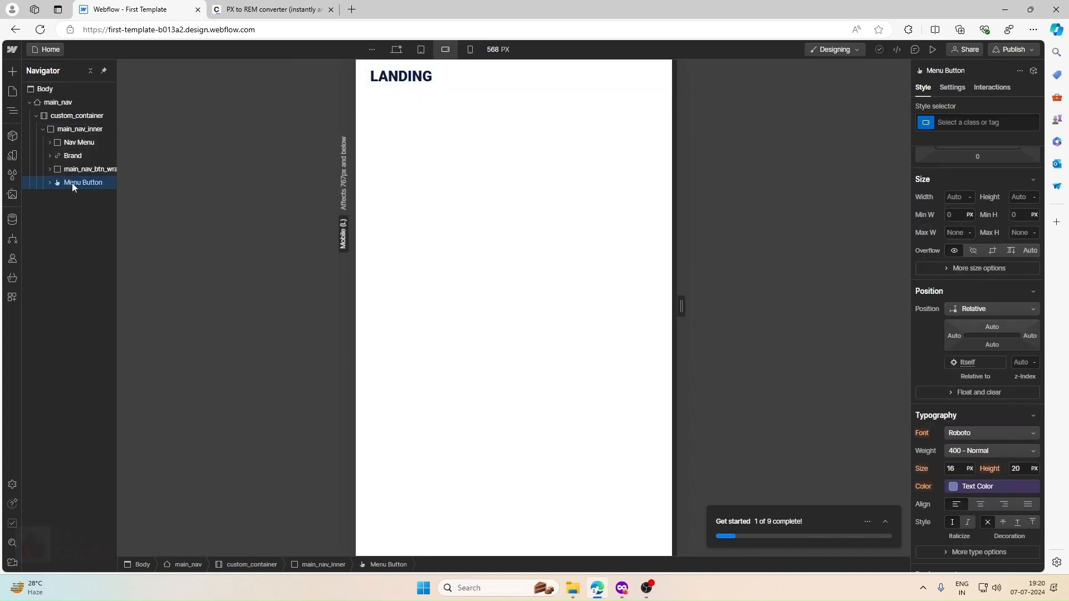
pyautogui.click(472, 51)
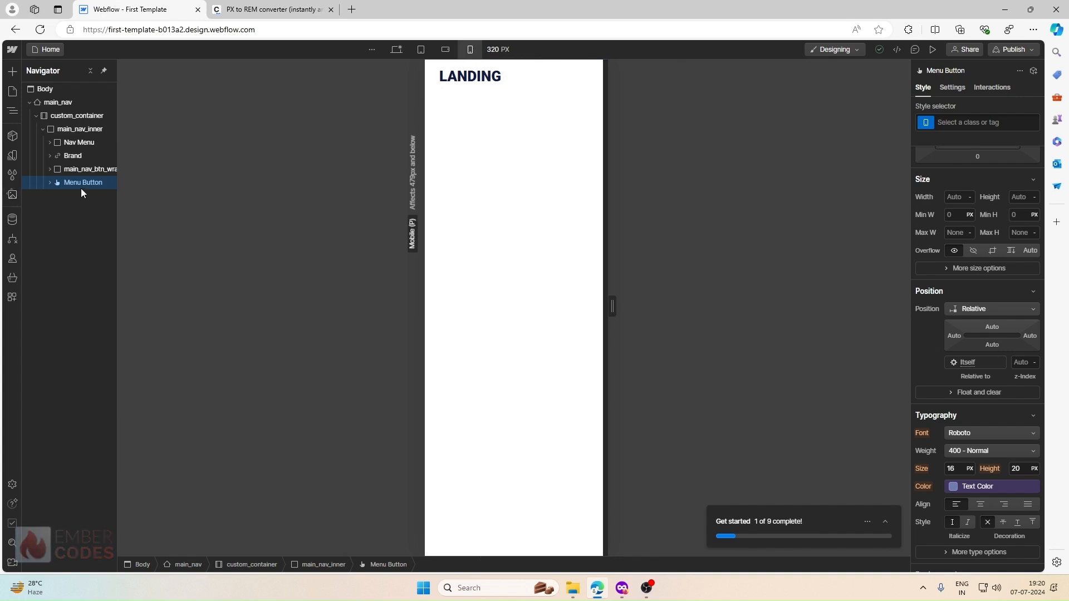
pyautogui.moveTo(613, 305); pyautogui.dragTo(656, 306)
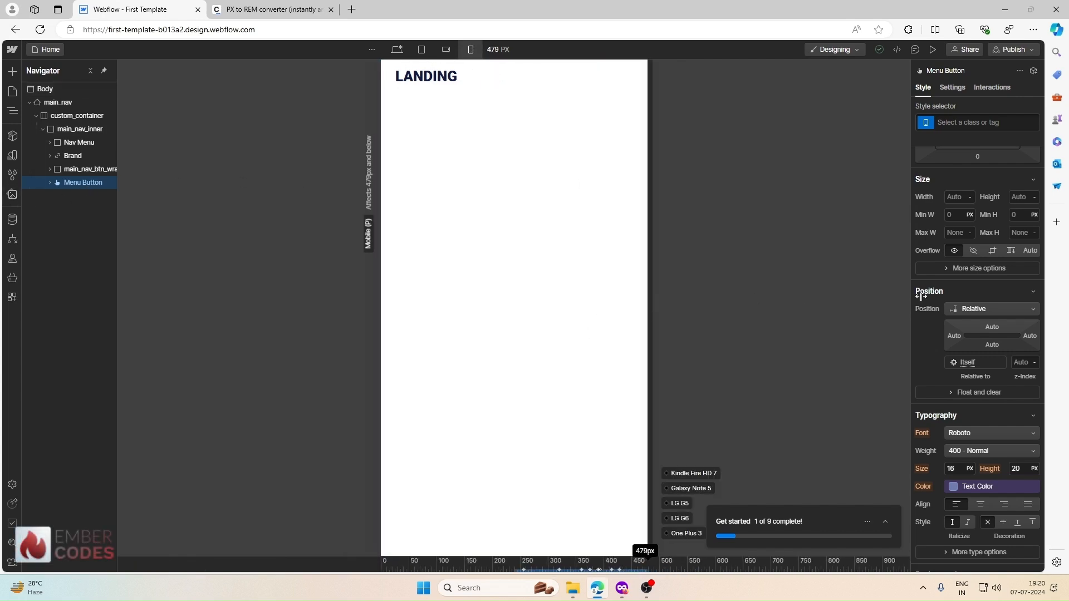
pyautogui.click(85, 170)
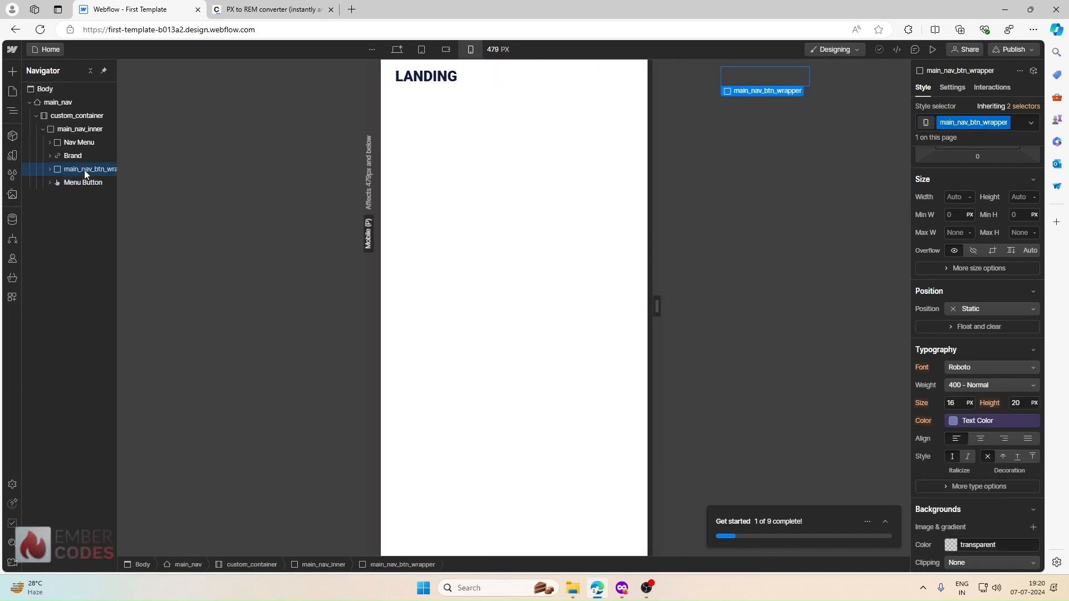
pyautogui.click(82, 155)
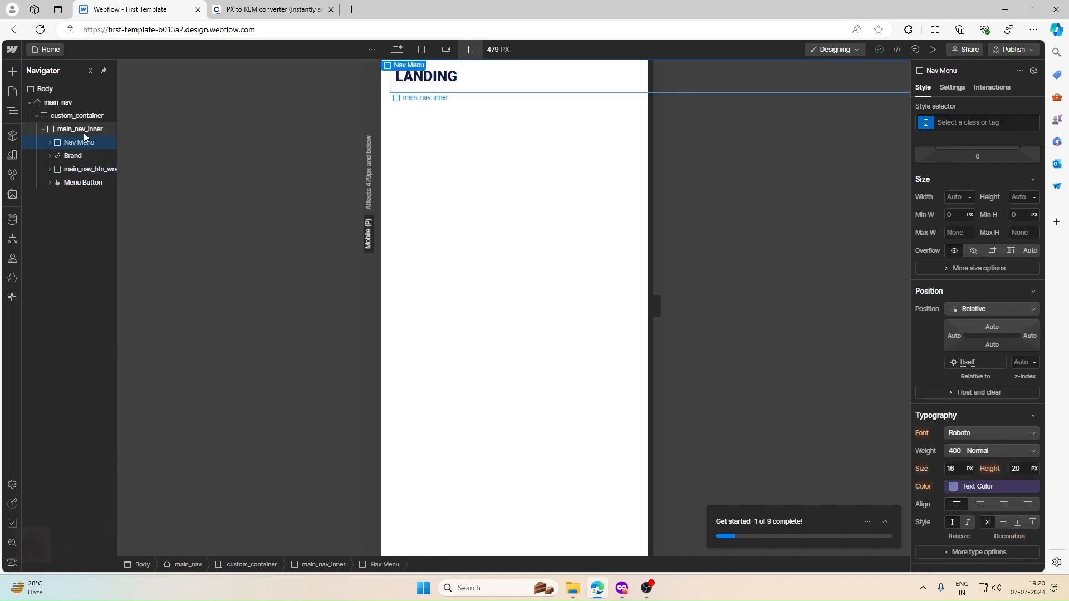
# Try a width of 100% on main_nav_inner at the mobile portrait breakpoint, and reset it
pyautogui.click(84, 131)
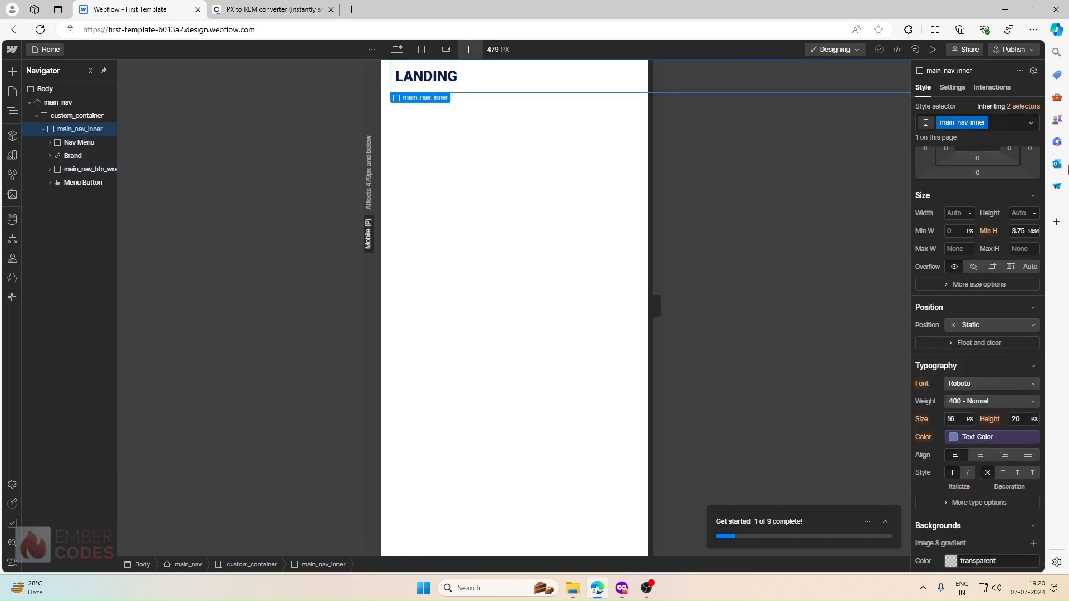
pyautogui.scroll(3, 987, 310)
pyautogui.click(959, 380)
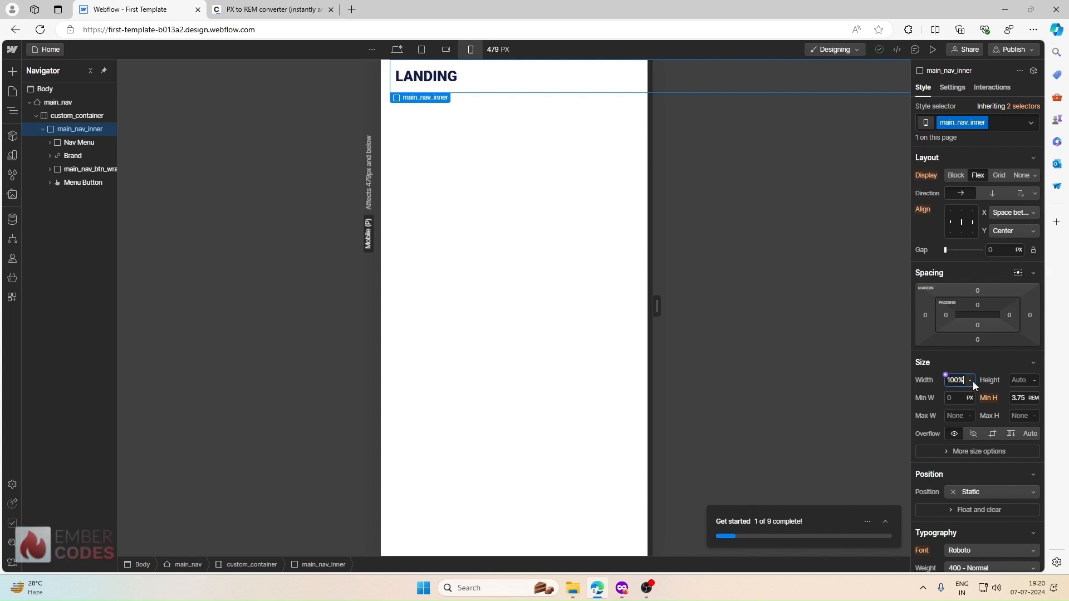
pyautogui.write('100')
pyautogui.click(925, 382)
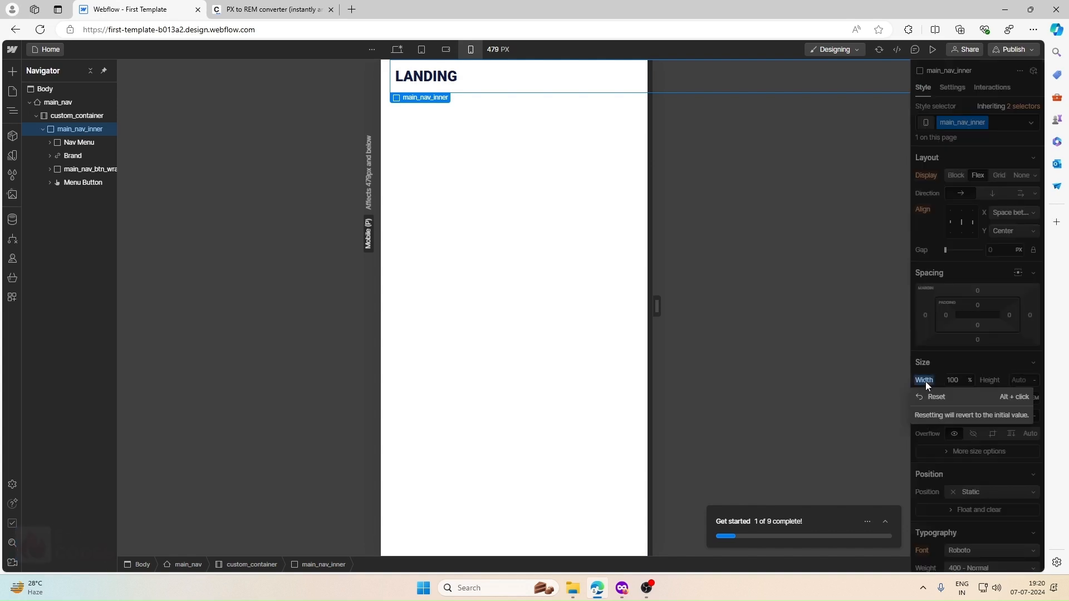
pyautogui.click(929, 395)
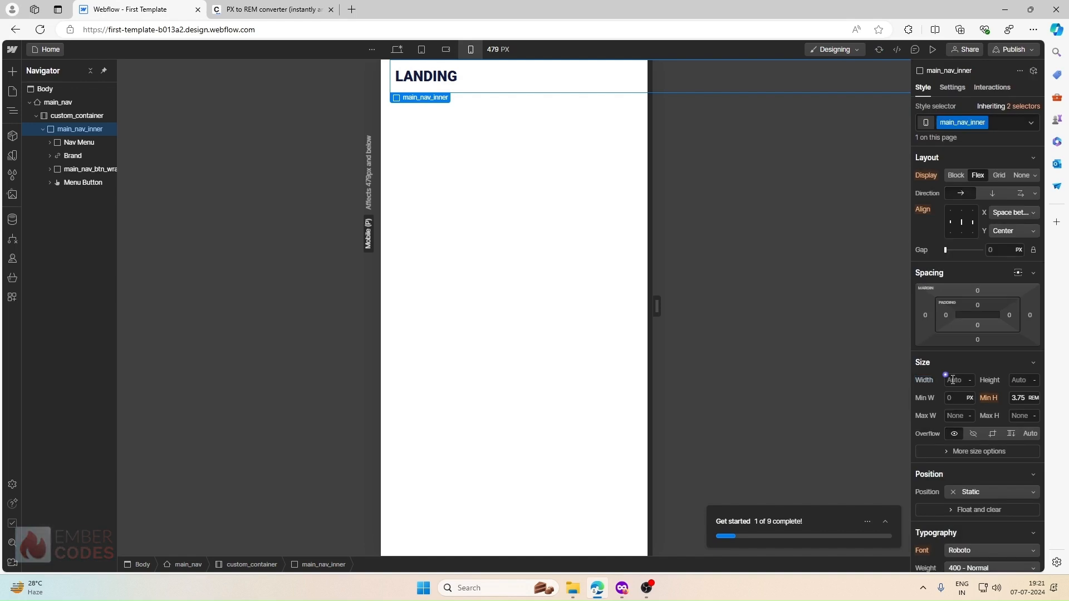
# Set the width of custom_container to 100% at the desktop breakpoint
pyautogui.click(75, 116)
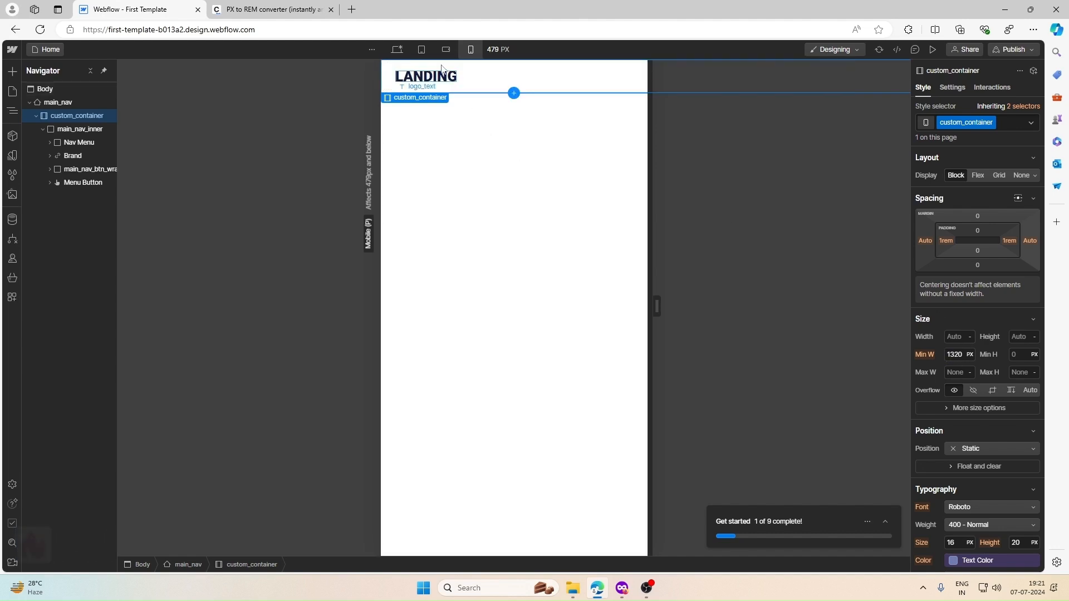
pyautogui.click(396, 49)
pyautogui.click(962, 337)
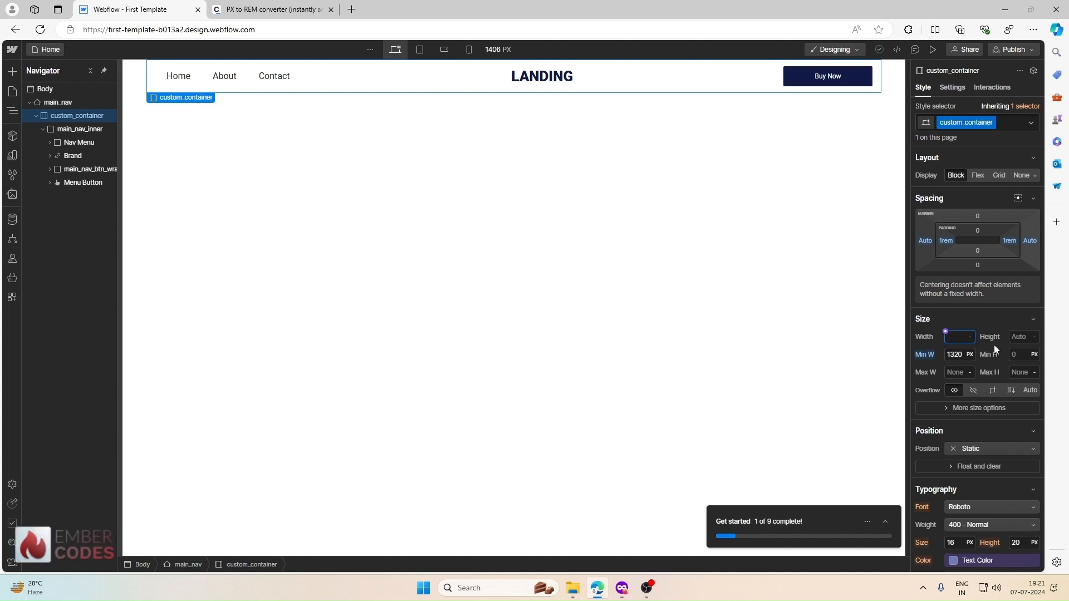
pyautogui.write('100')
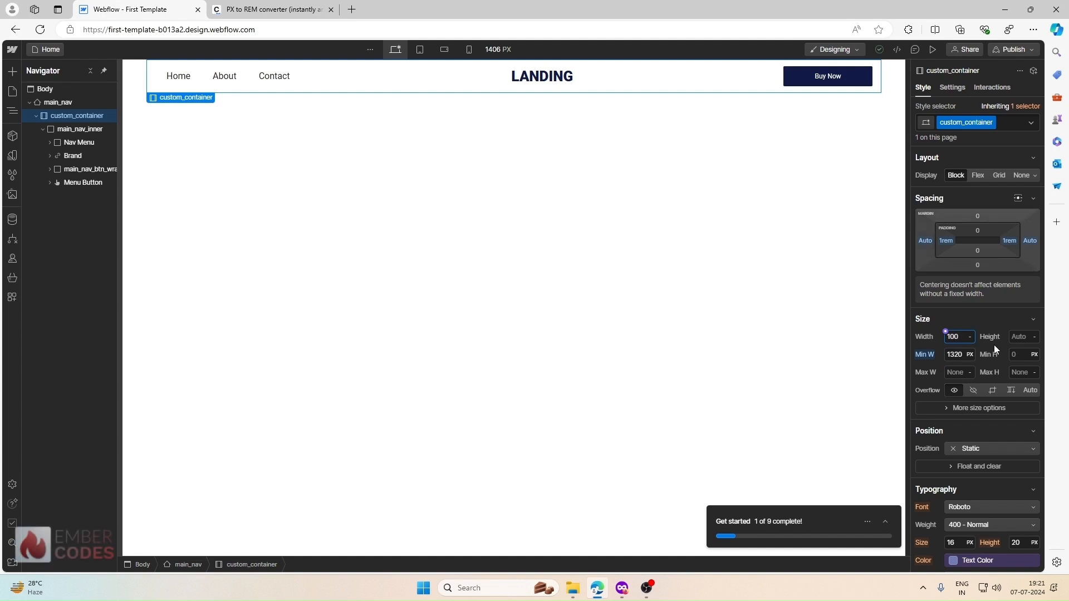
pyautogui.write('%')
pyautogui.press('Return')
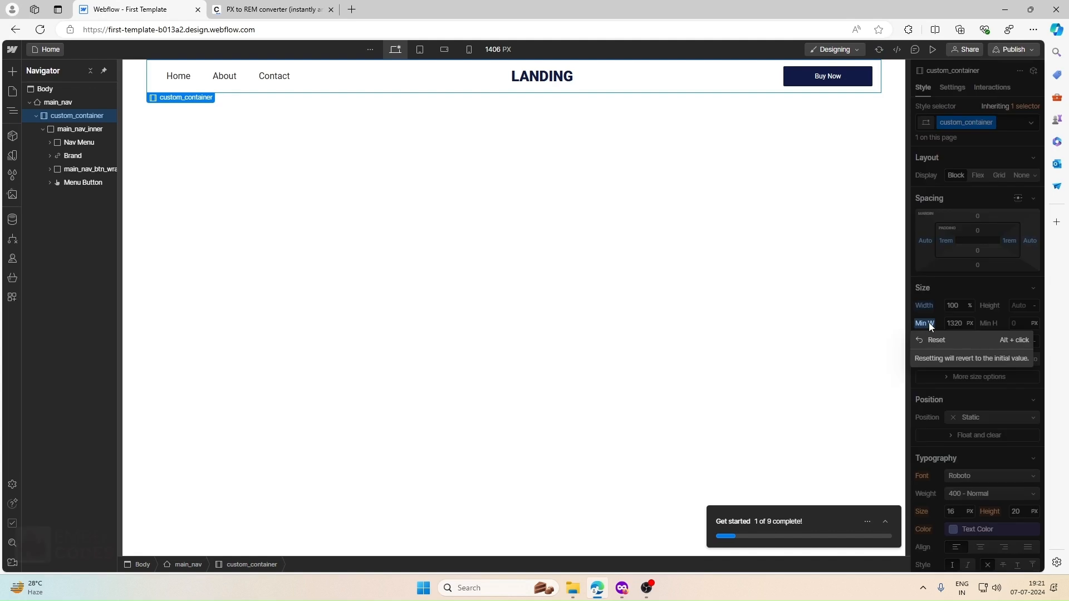
# Reset custom_container's minimum width and set its maximum width to 1320 px
pyautogui.keyDown('alt'); pyautogui.click(928, 332); pyautogui.keyUp('alt')
pyautogui.click(955, 342)
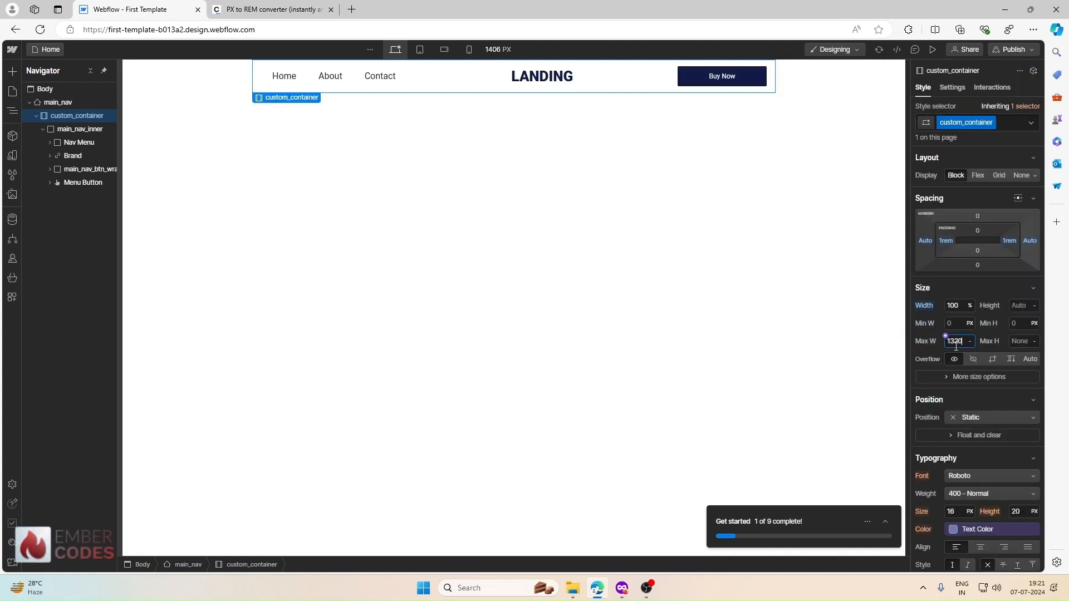
pyautogui.press('Return')
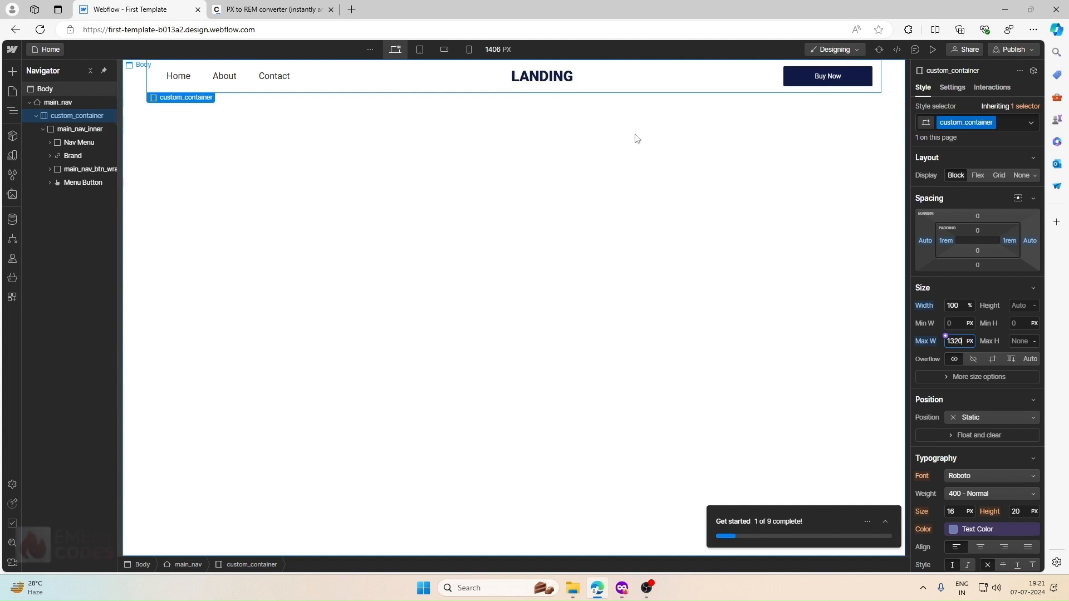
# Check the navbar and its Menu Button at the mobile portrait breakpoint, and return to the desktop view with the Body selected
pyautogui.click(468, 49)
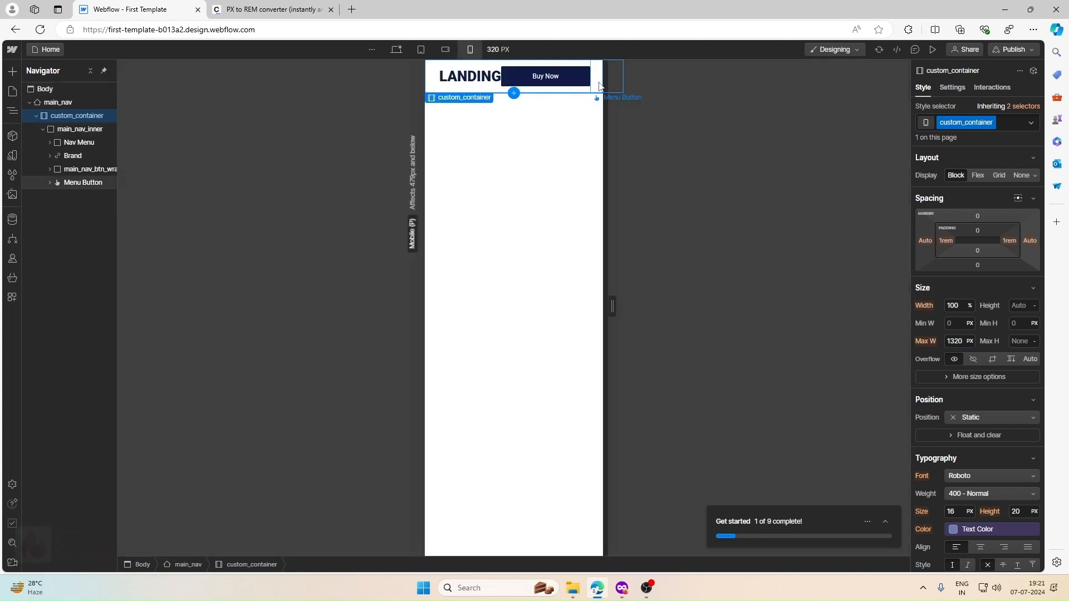
pyautogui.click(599, 86)
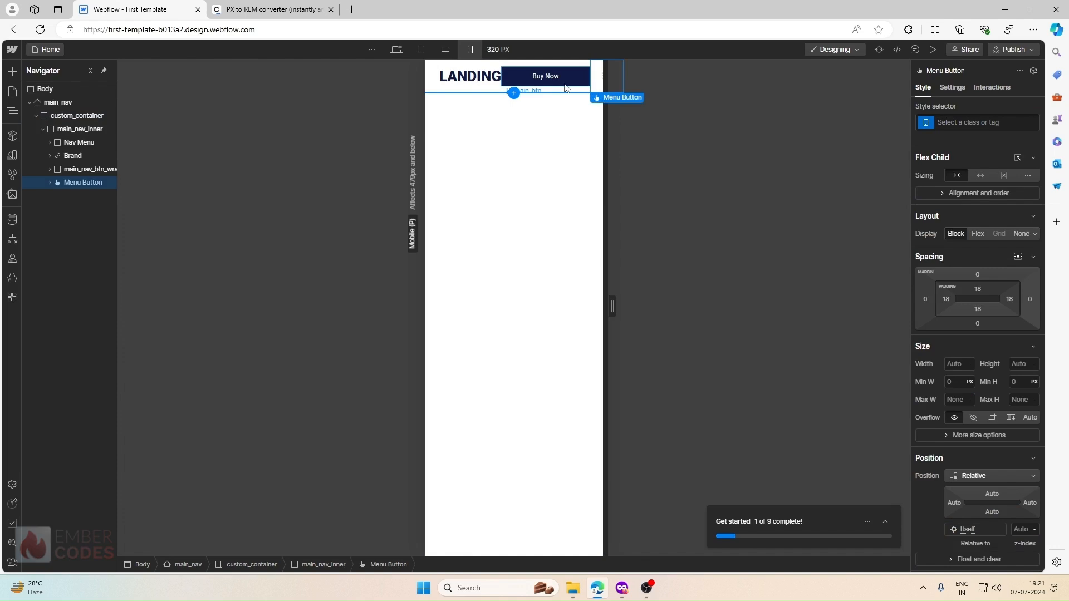
pyautogui.click(396, 48)
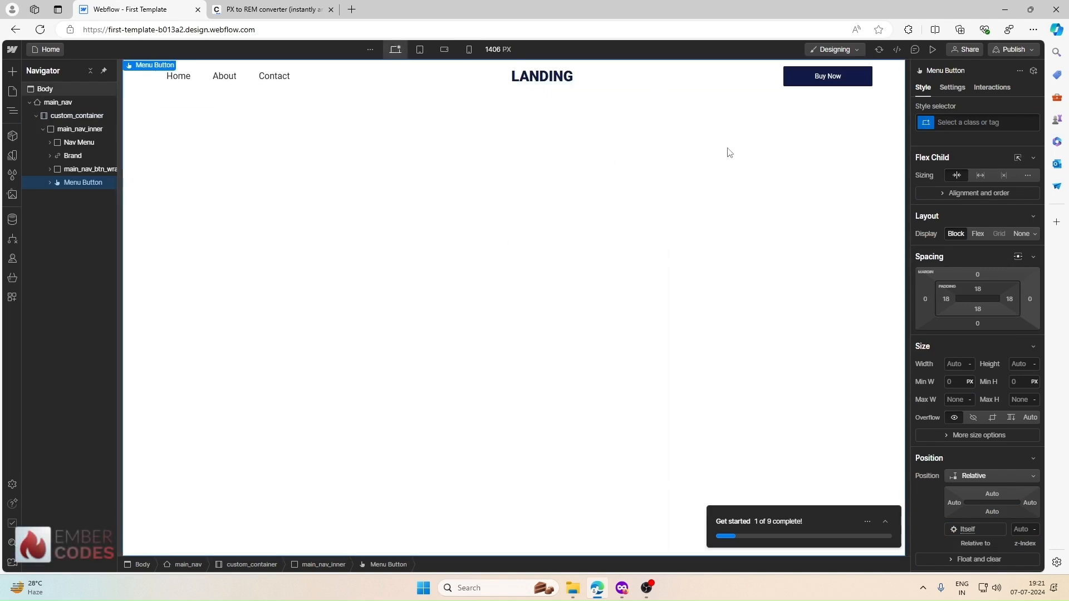
pyautogui.click(579, 149)
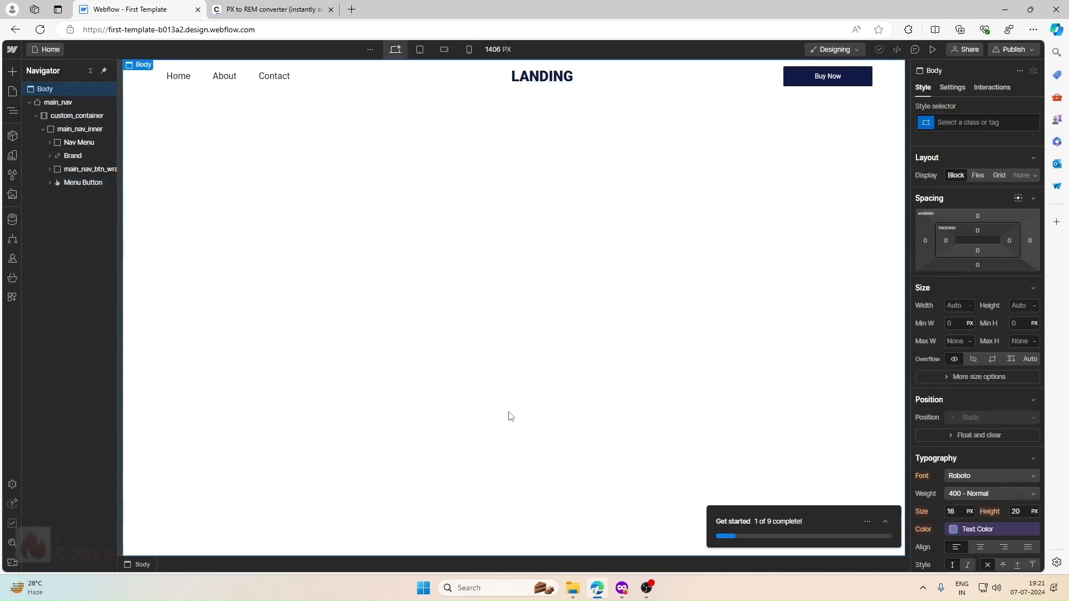
# Switch to the Figma design and examine the hero section and its designer_1 illustration group below the navbar
pyautogui.click(641, 586)
pyautogui.scroll(-2, 475, 268)
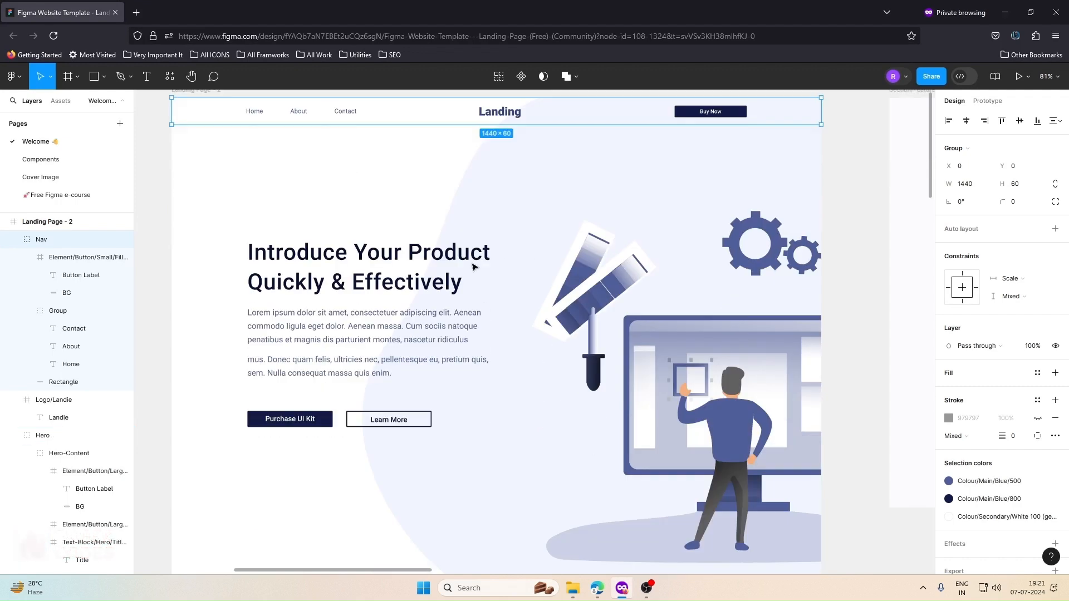
pyautogui.doubleClick(492, 206)
pyautogui.scroll(2, 493, 206)
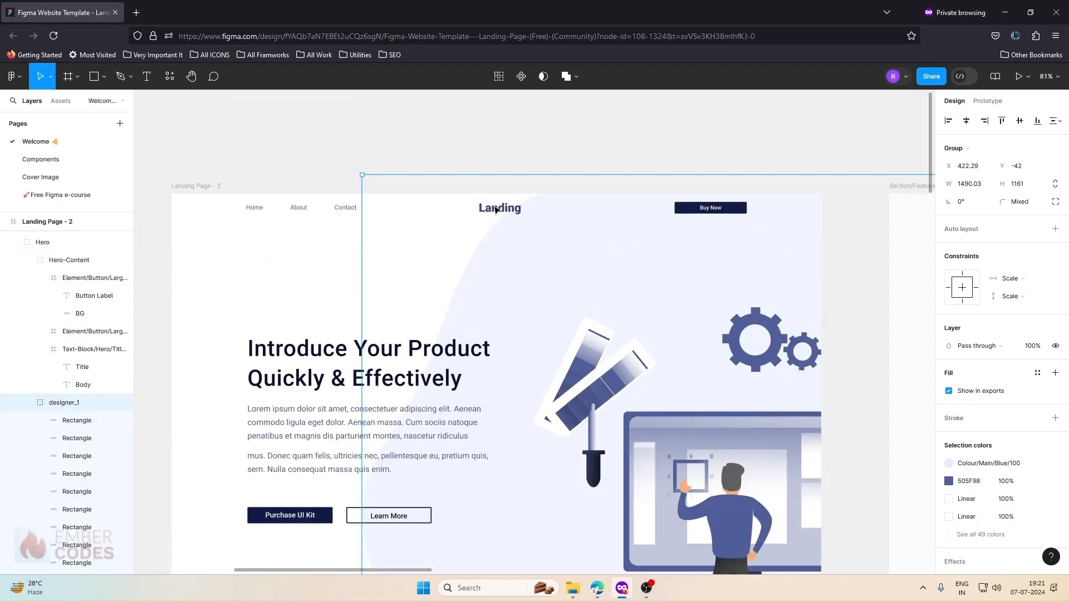
pyautogui.scroll(-5, 493, 206)
pyautogui.scroll(1, 495, 209)
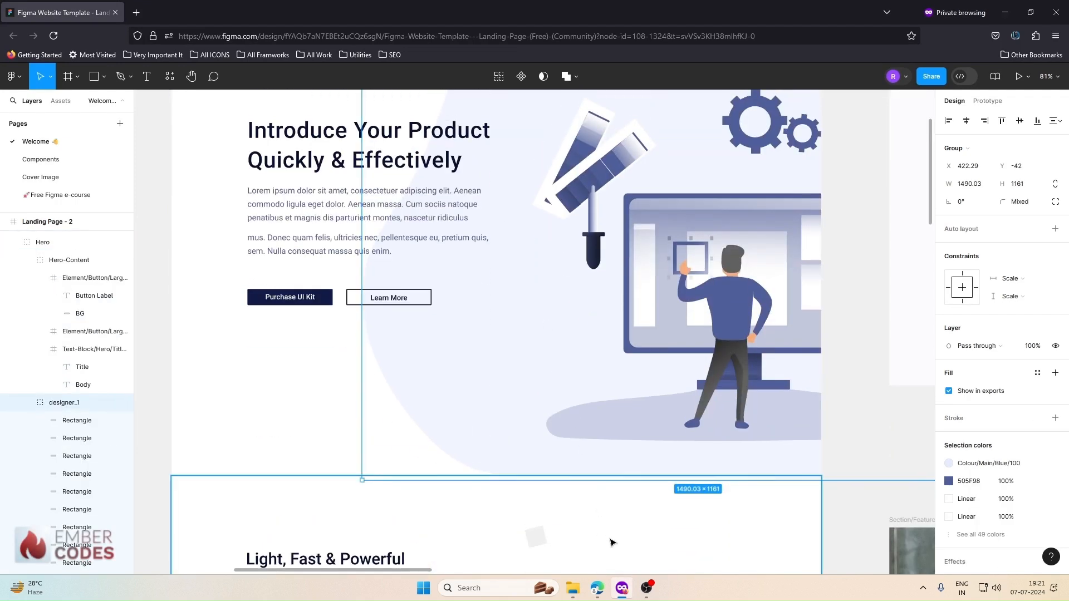
pyautogui.click(646, 587)
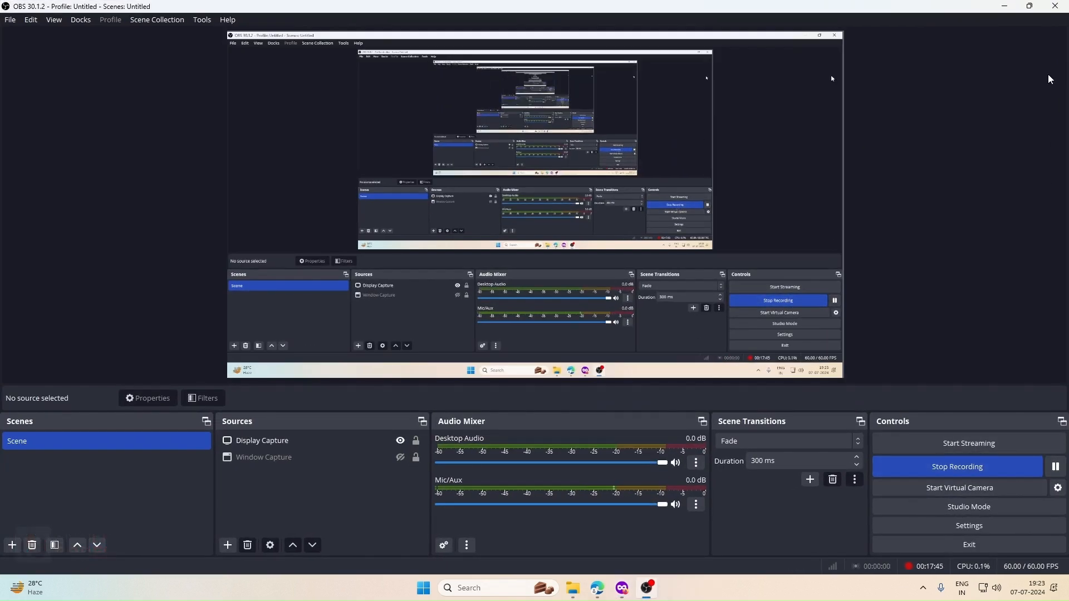
pyautogui.click(1004, 6)
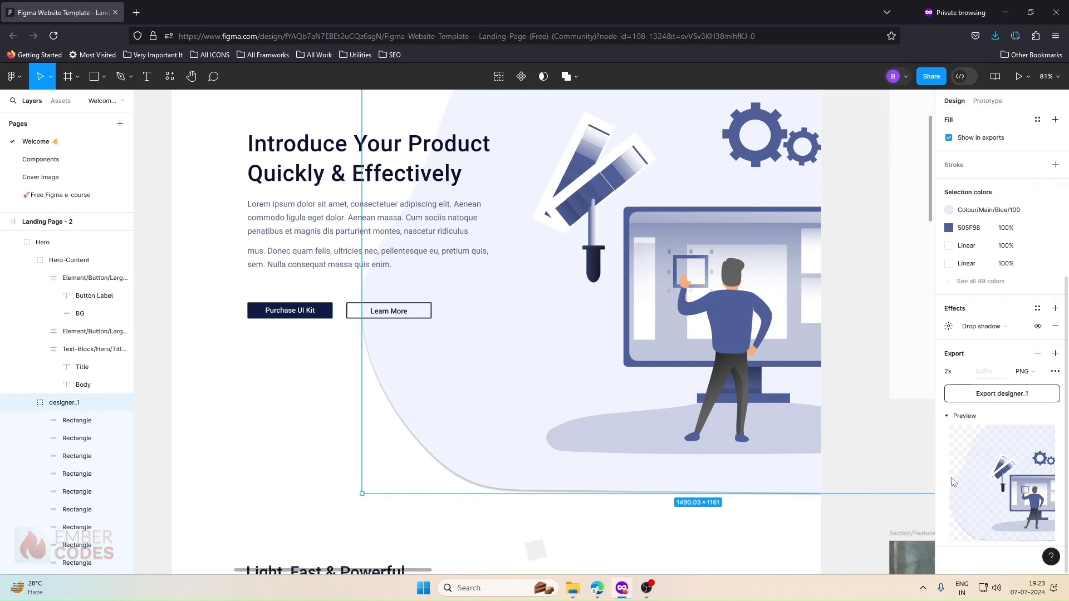
# Review the hero section's layout in the Figma design, deselect the illustration group, and switch back to Webflow
pyautogui.scroll(3, 928, 466)
pyautogui.scroll(3, 996, 473)
pyautogui.scroll(-1, 299, 353)
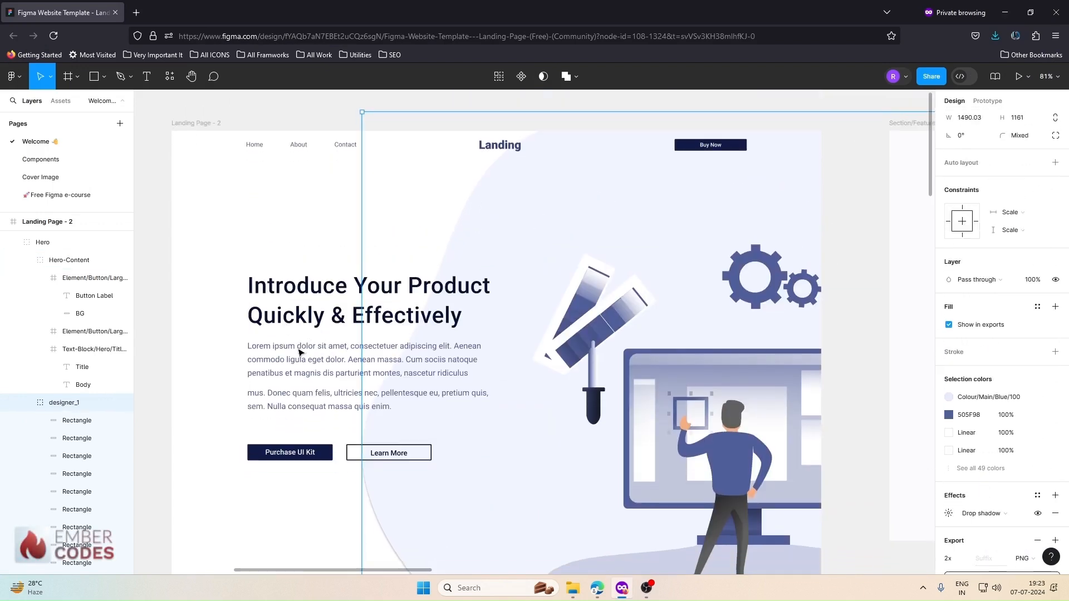
pyautogui.press('Escape')
pyautogui.scroll(-3, 773, 190)
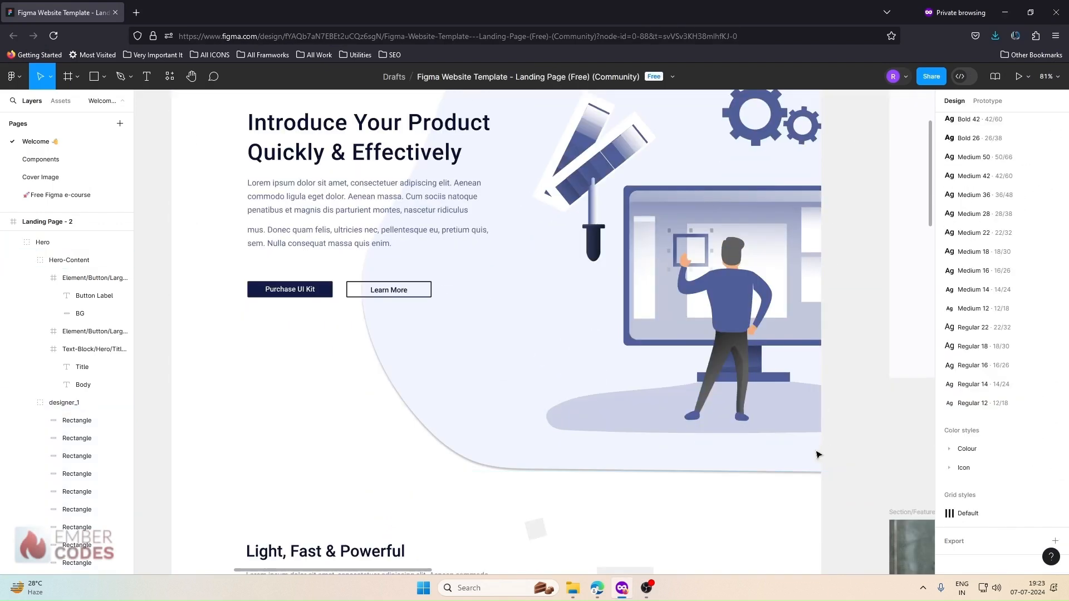
pyautogui.click(1007, 12)
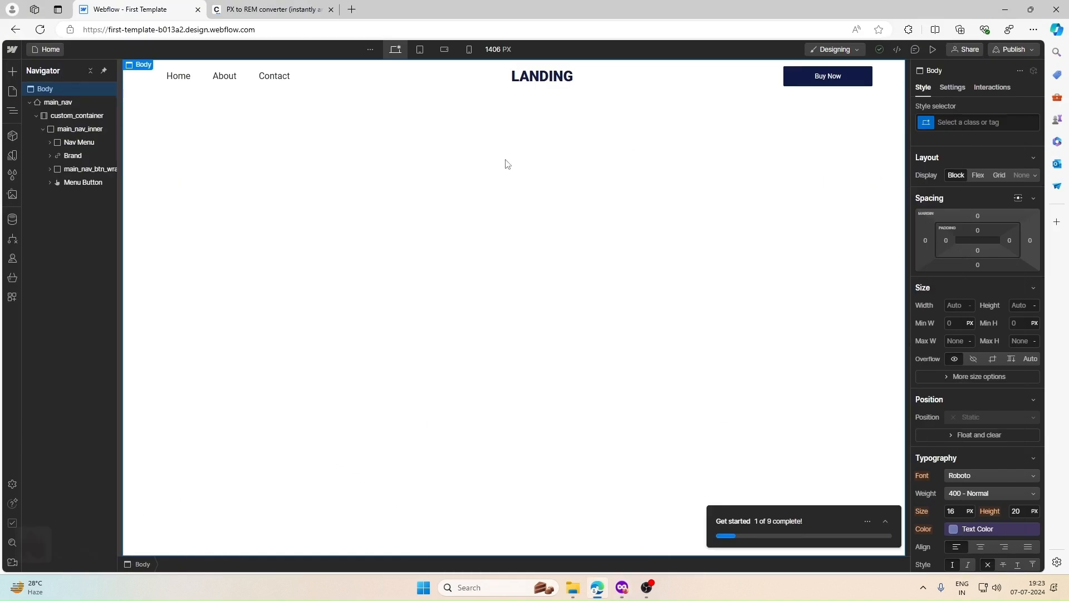
# Collapse main_nav in the element tree and add a Section to the Body below it
pyautogui.click(34, 104)
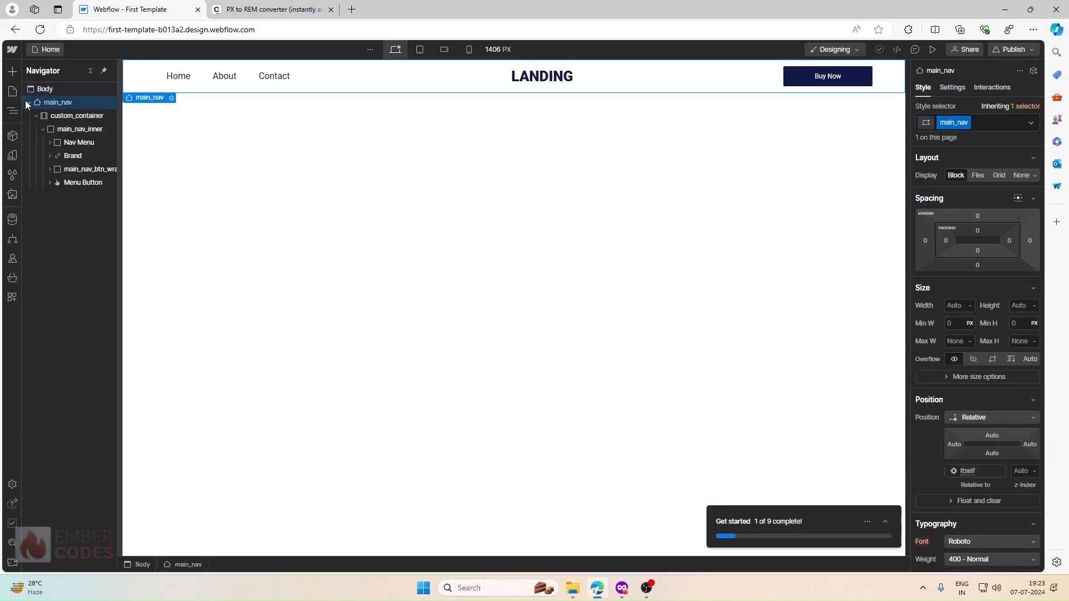
pyautogui.click(29, 103)
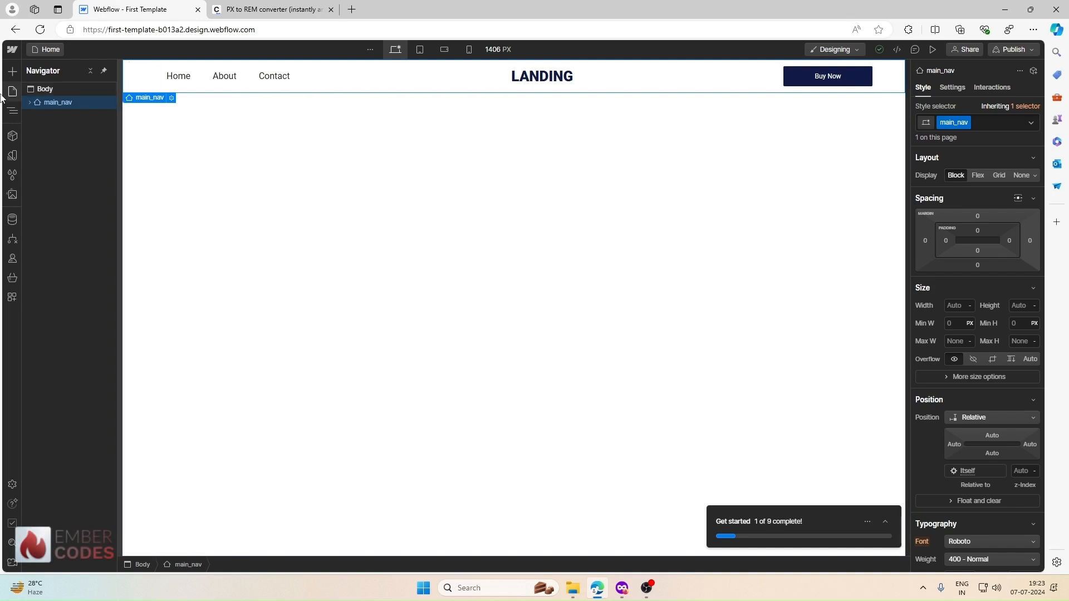
pyautogui.click(44, 94)
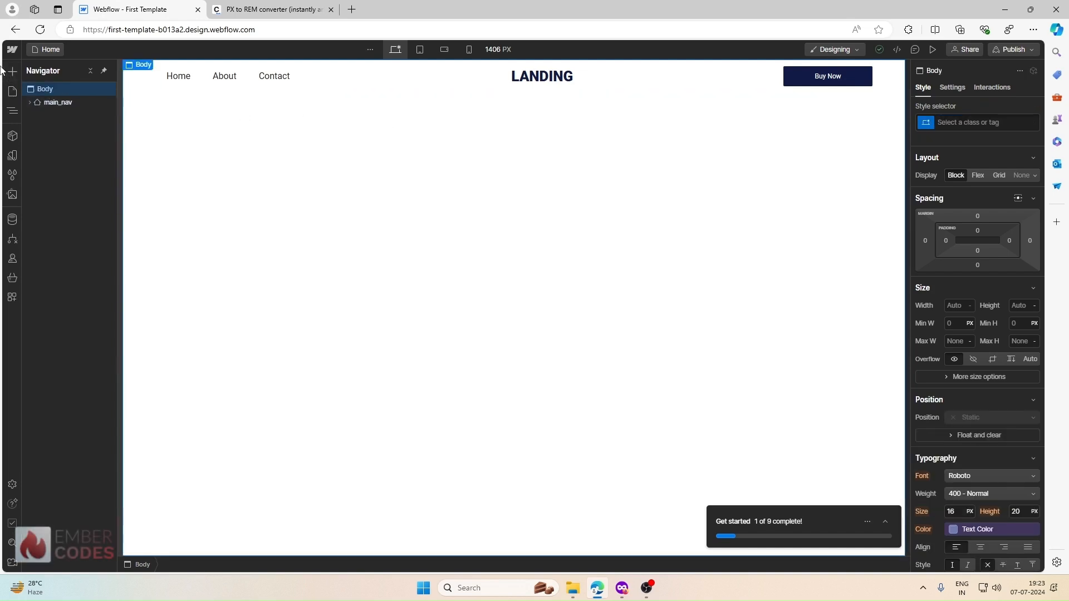
pyautogui.click(12, 73)
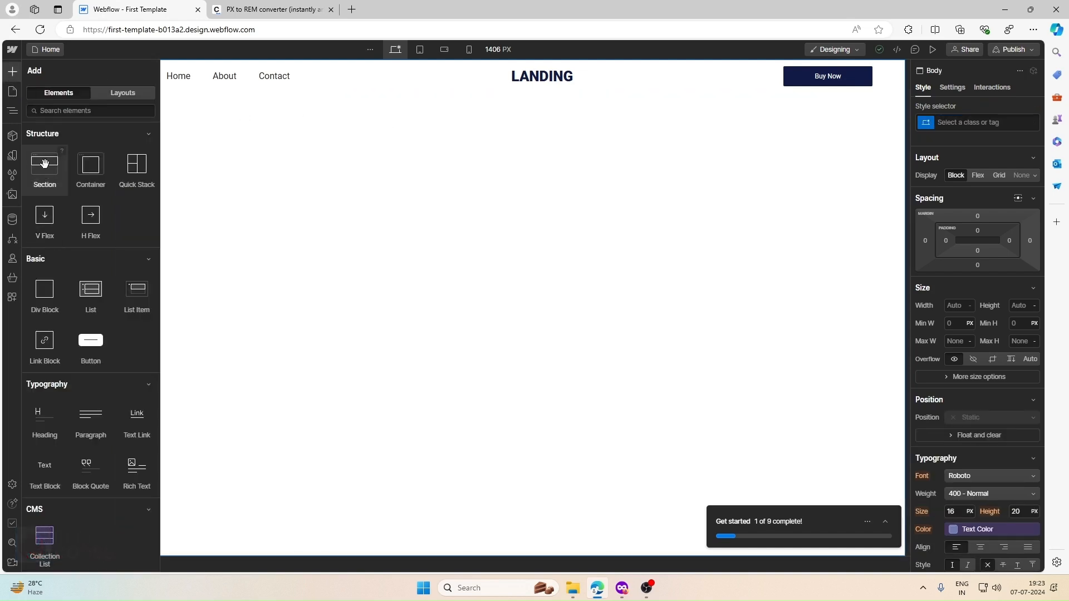
pyautogui.click(52, 189)
pyautogui.click(211, 132)
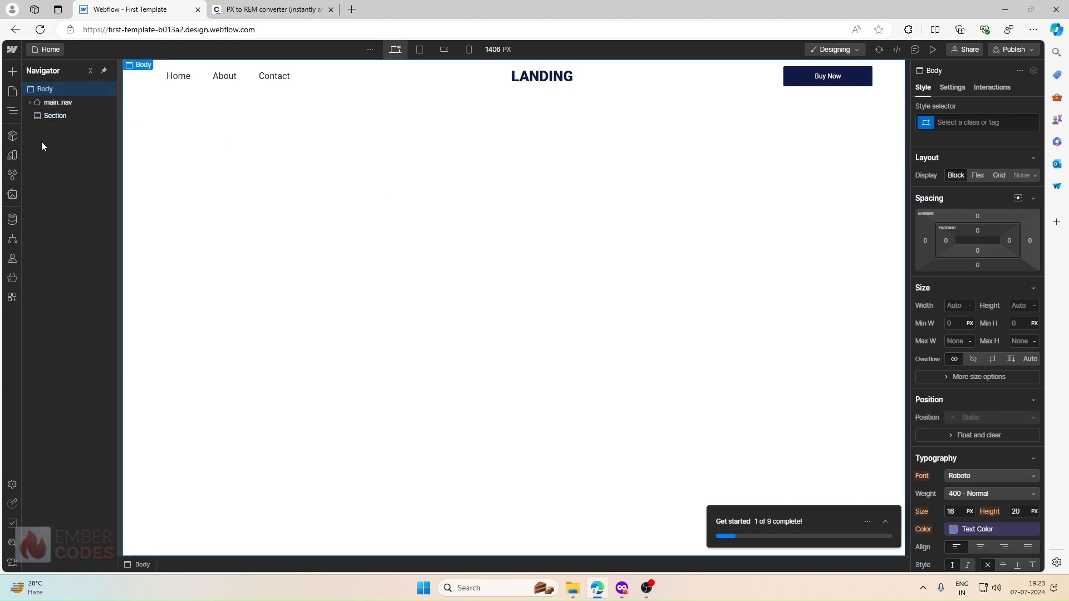
# Try the new class hero_section on the Section below the navbar, and remove it from the element
pyautogui.click(44, 115)
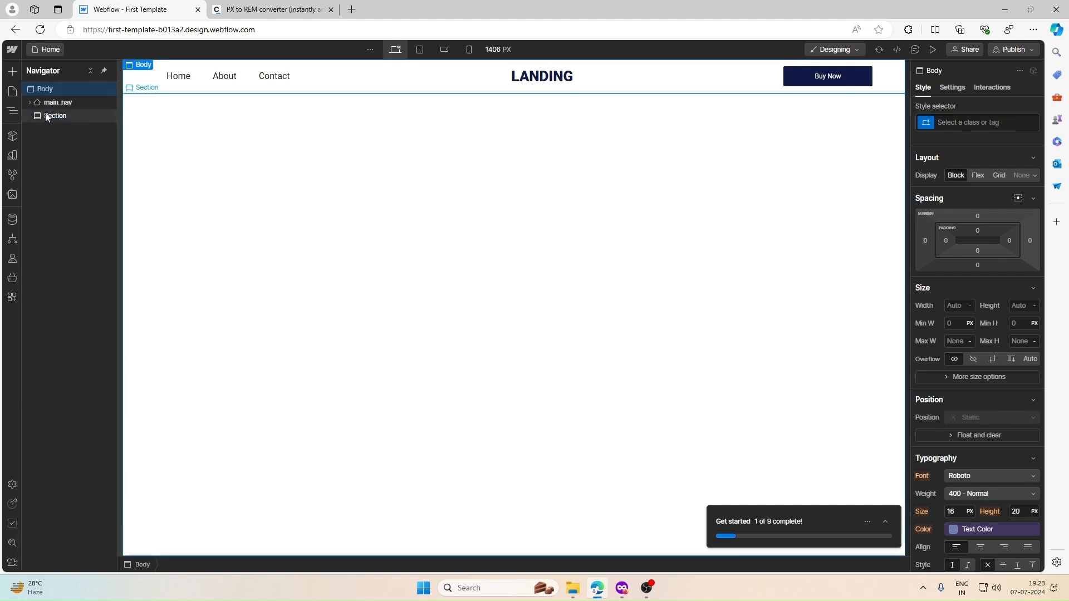
pyautogui.click(958, 123)
pyautogui.write('hero')
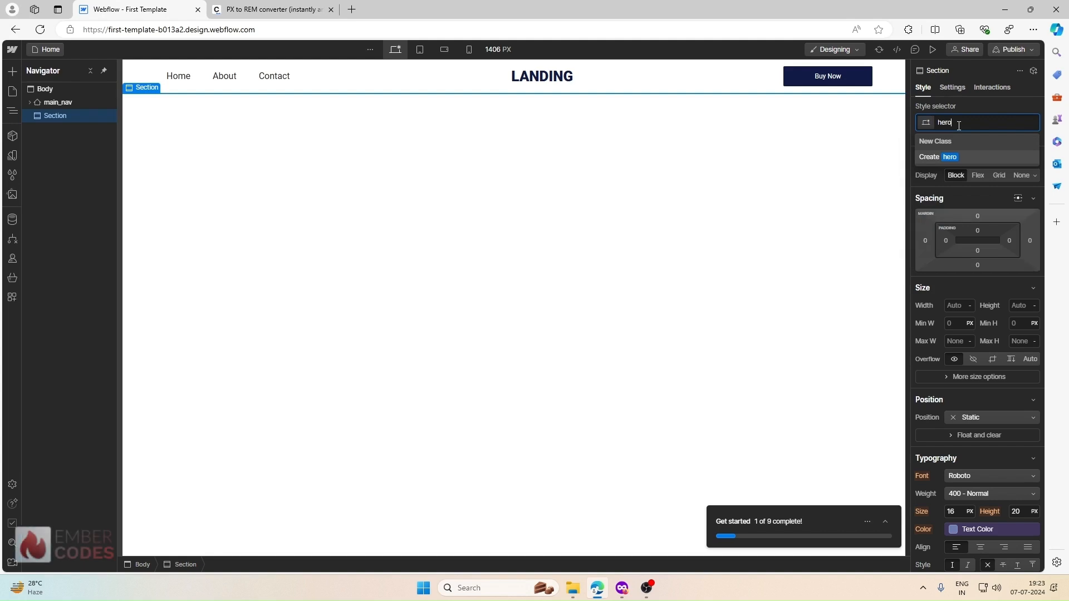
pyautogui.write('_section')
pyautogui.press('Return')
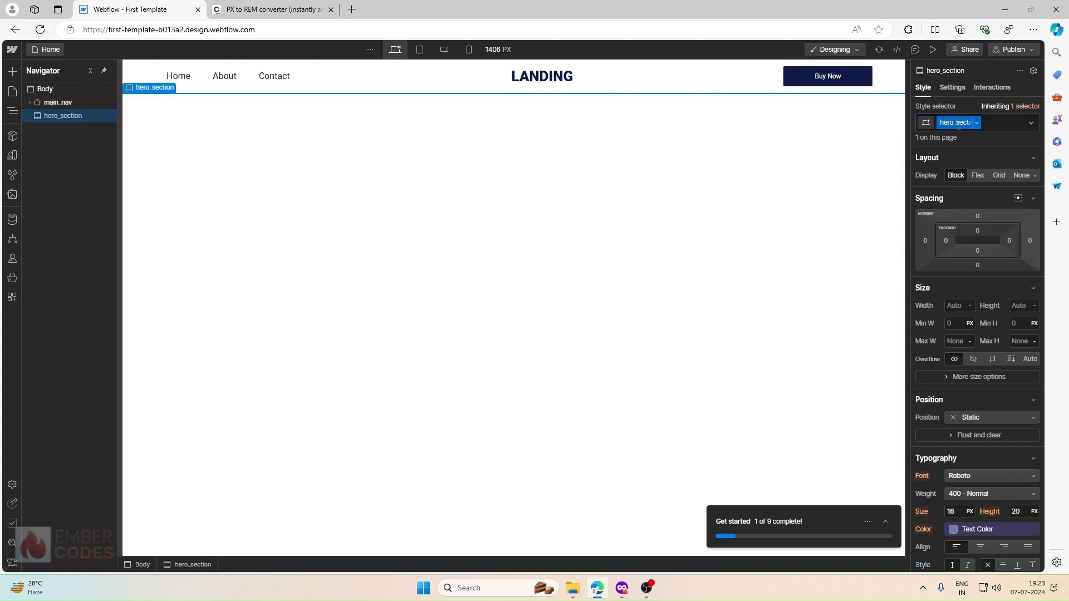
pyautogui.click(977, 123)
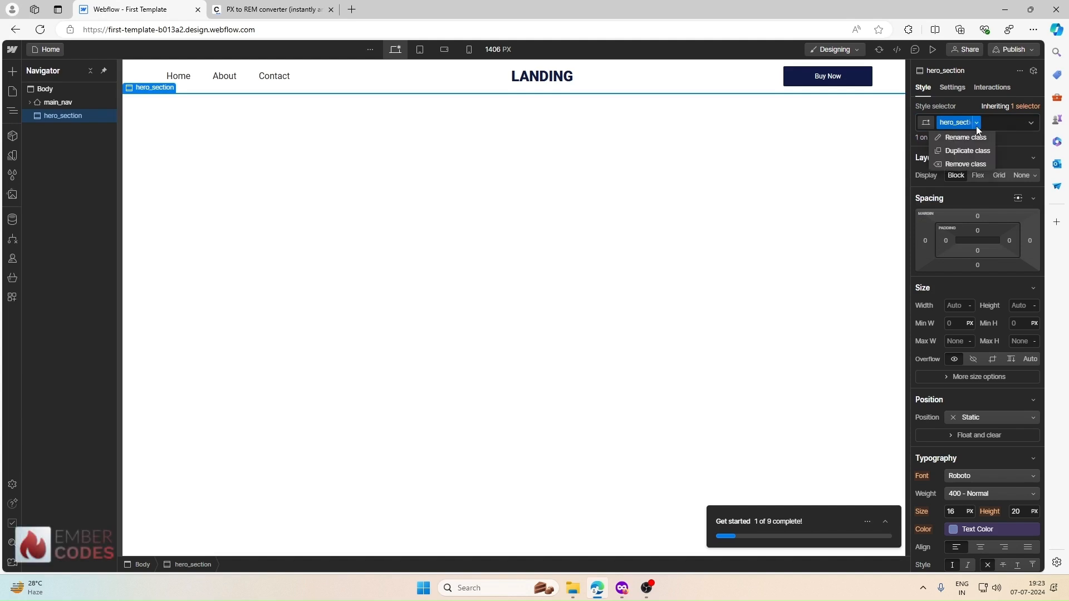
pyautogui.click(970, 164)
# Try the new class default_section on the Section, and remove it from the element
pyautogui.click(977, 126)
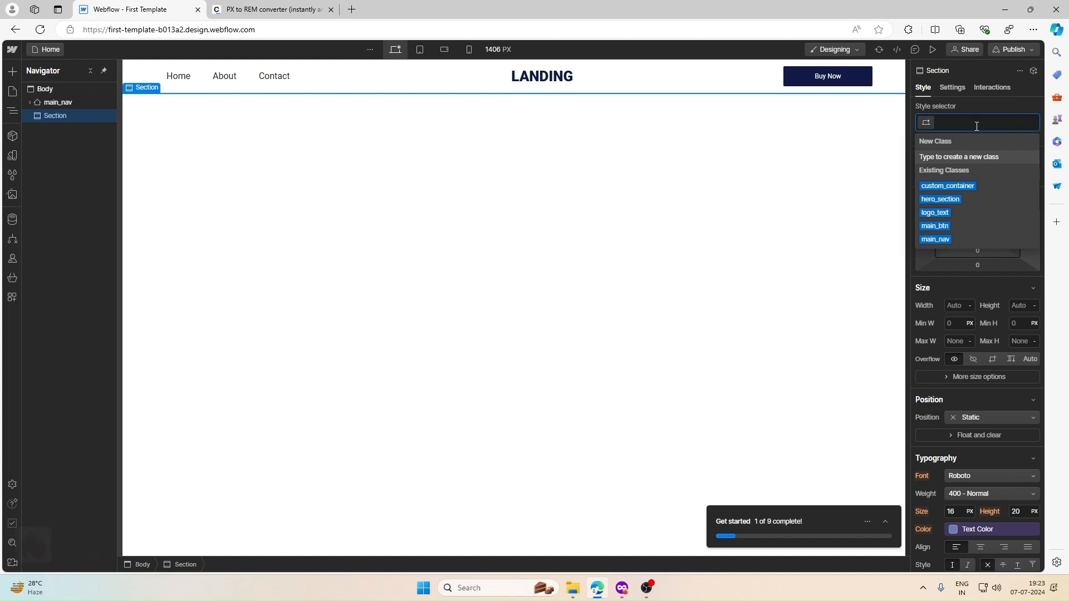
pyautogui.write('default_section')
pyautogui.press('Return')
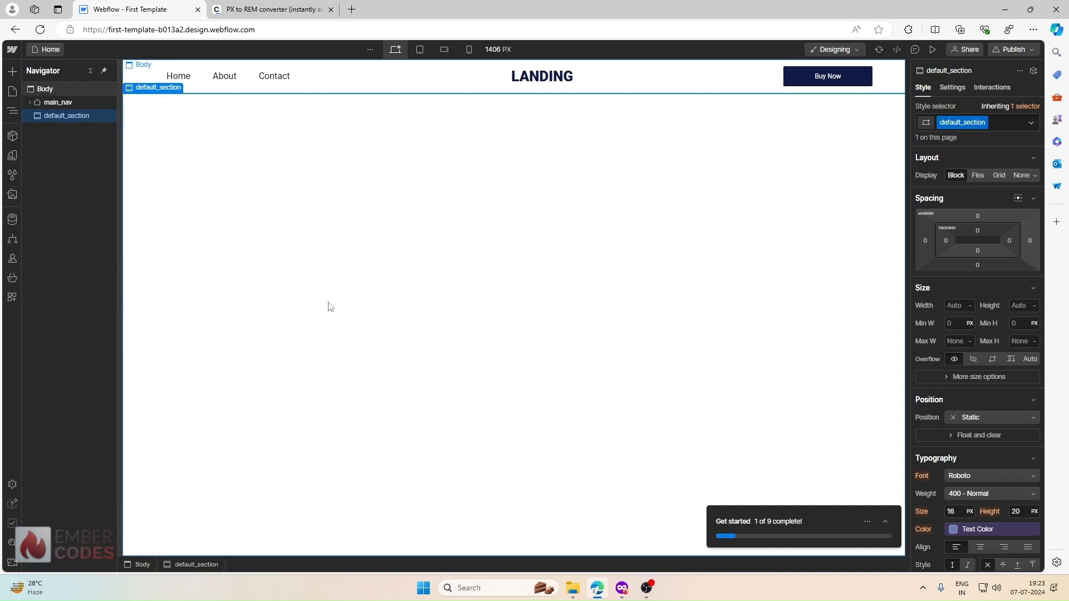
pyautogui.click(984, 123)
pyautogui.click(972, 165)
# Assign the existing default_section class to the Section below the navbar
pyautogui.click(997, 119)
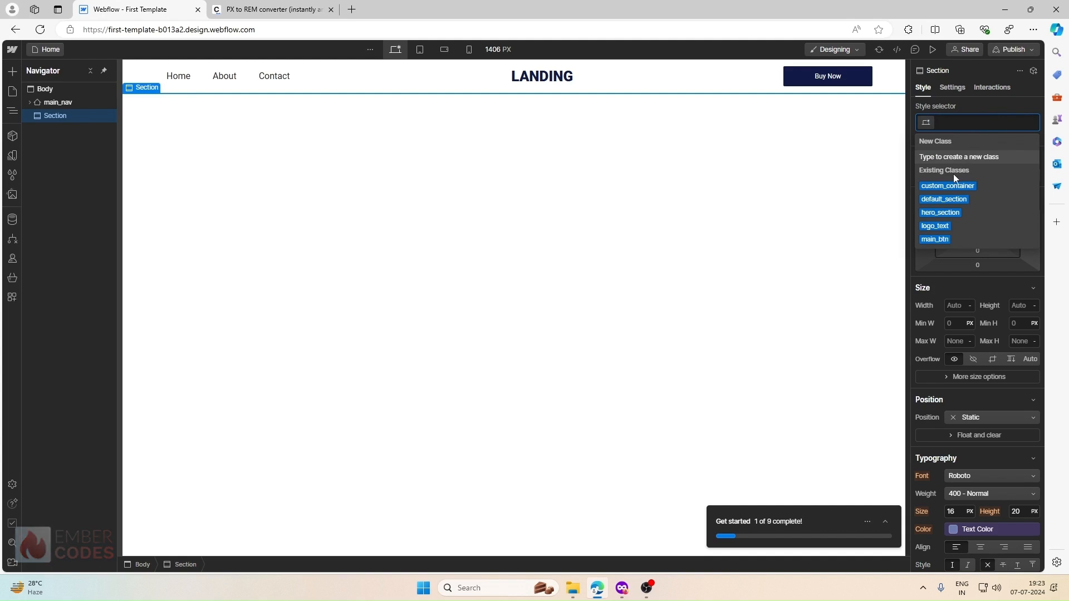
pyautogui.click(978, 112)
pyautogui.click(1005, 120)
pyautogui.write('s')
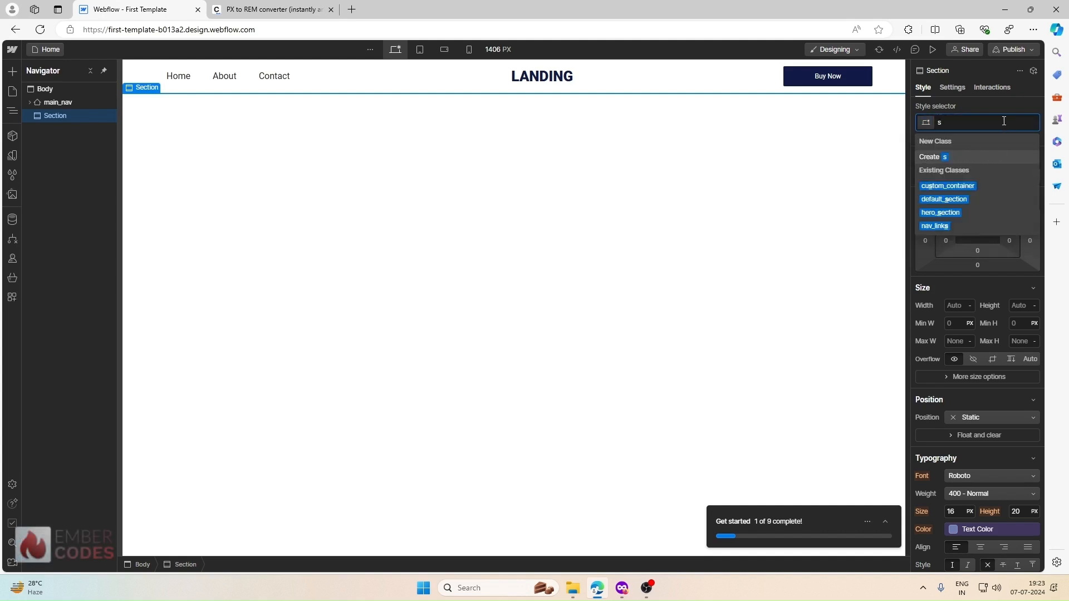
pyautogui.press('BackSpace')
pyautogui.write('de')
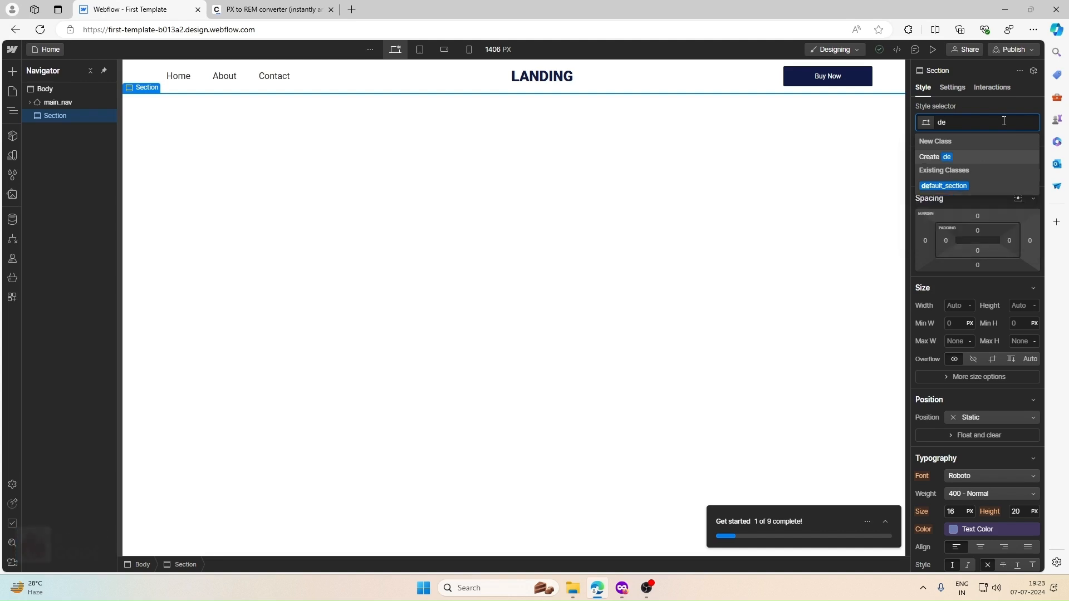
pyautogui.click(963, 183)
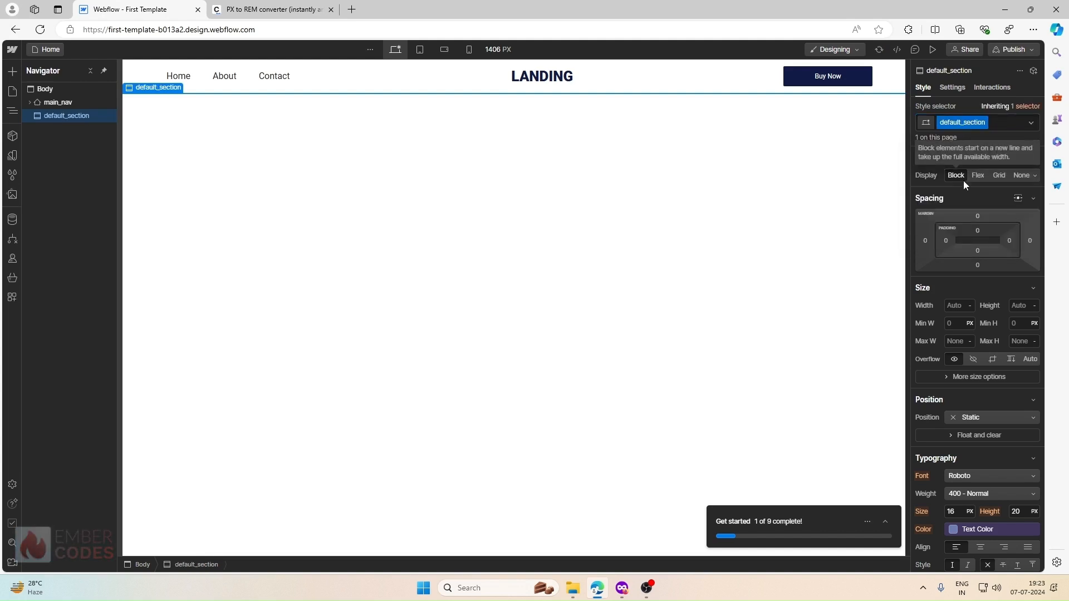
# Hide the Get started checklist and dismiss the announcement about finding and installing Apps
pyautogui.click(885, 522)
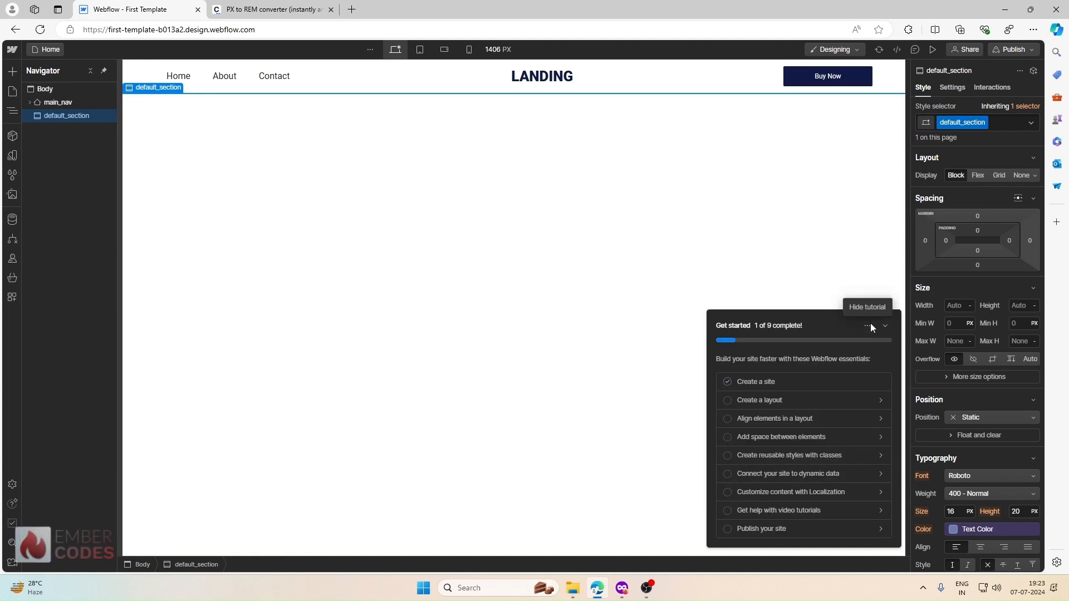
pyautogui.click(863, 309)
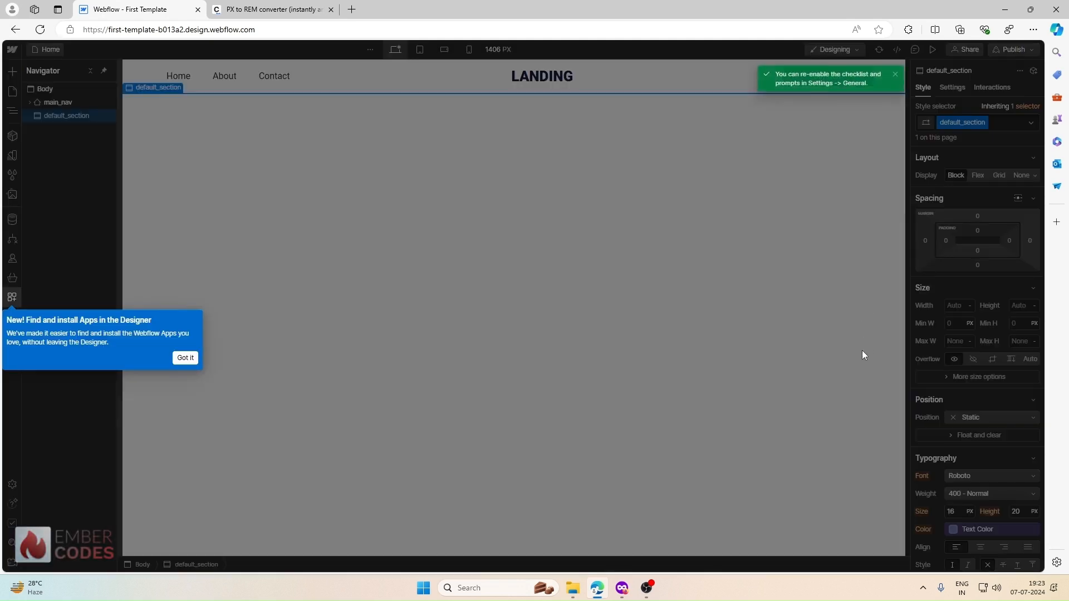
pyautogui.click(186, 357)
pyautogui.click(606, 221)
# Set the position of default_section to Relative
pyautogui.click(382, 90)
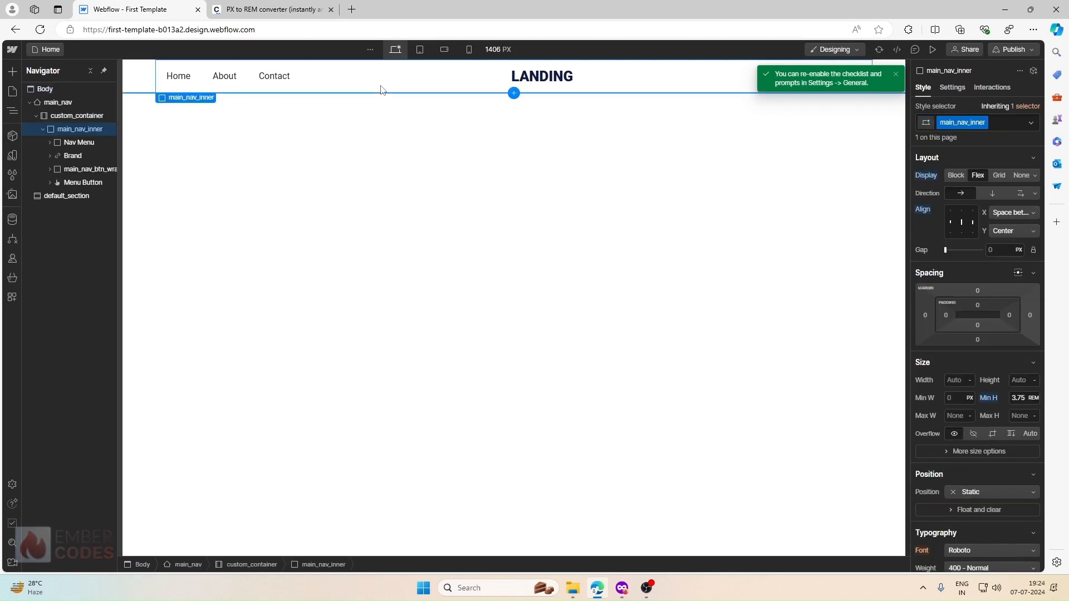
pyautogui.click(167, 125)
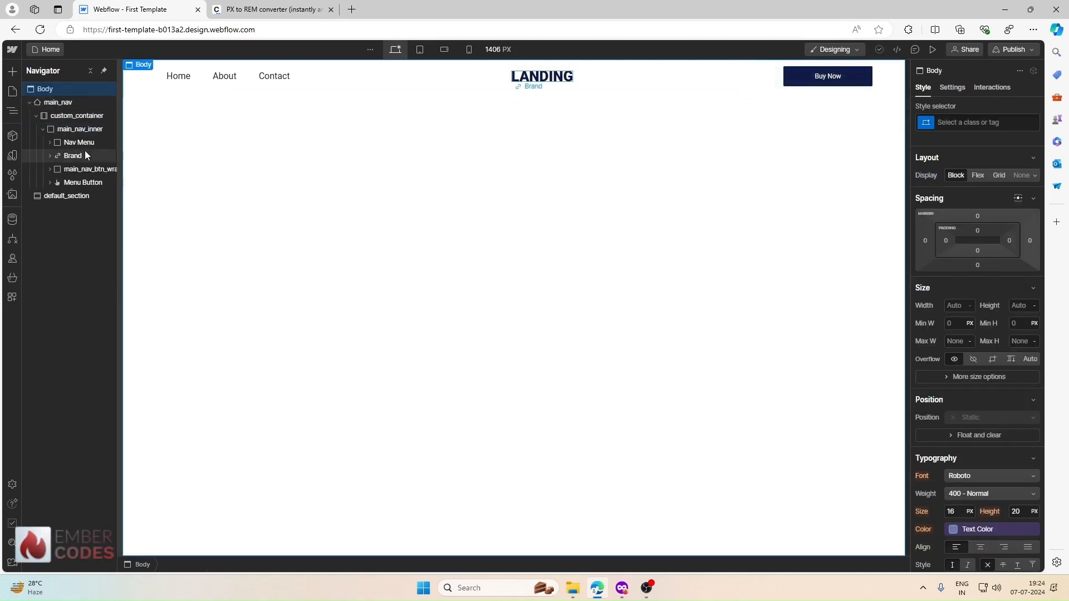
pyautogui.click(70, 198)
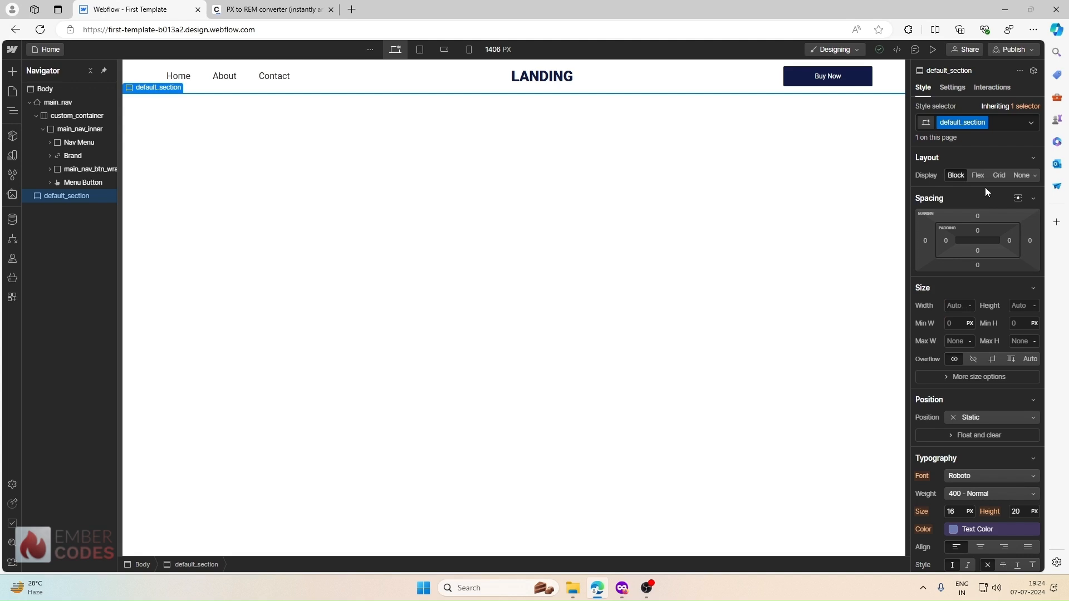
pyautogui.scroll(-1, 961, 392)
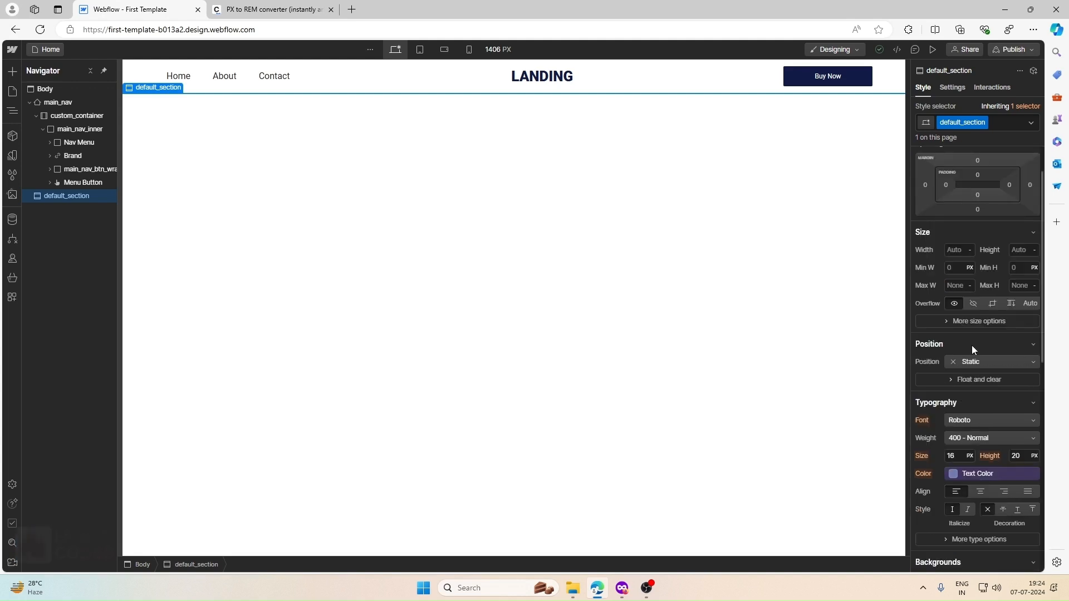
pyautogui.click(972, 361)
pyautogui.click(965, 376)
pyautogui.scroll(-5, 962, 376)
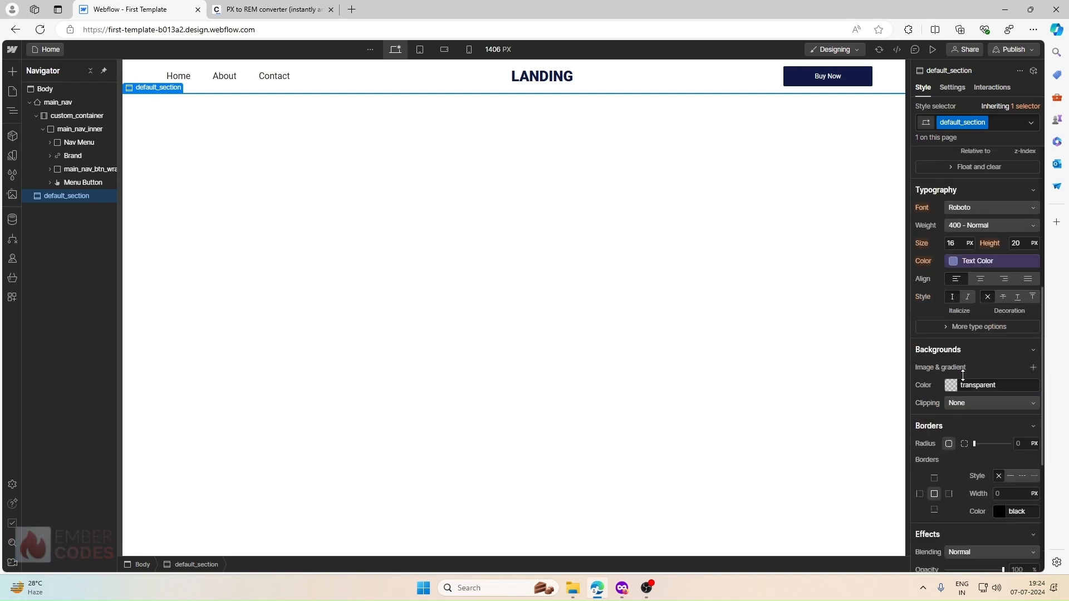
pyautogui.scroll(6, 962, 375)
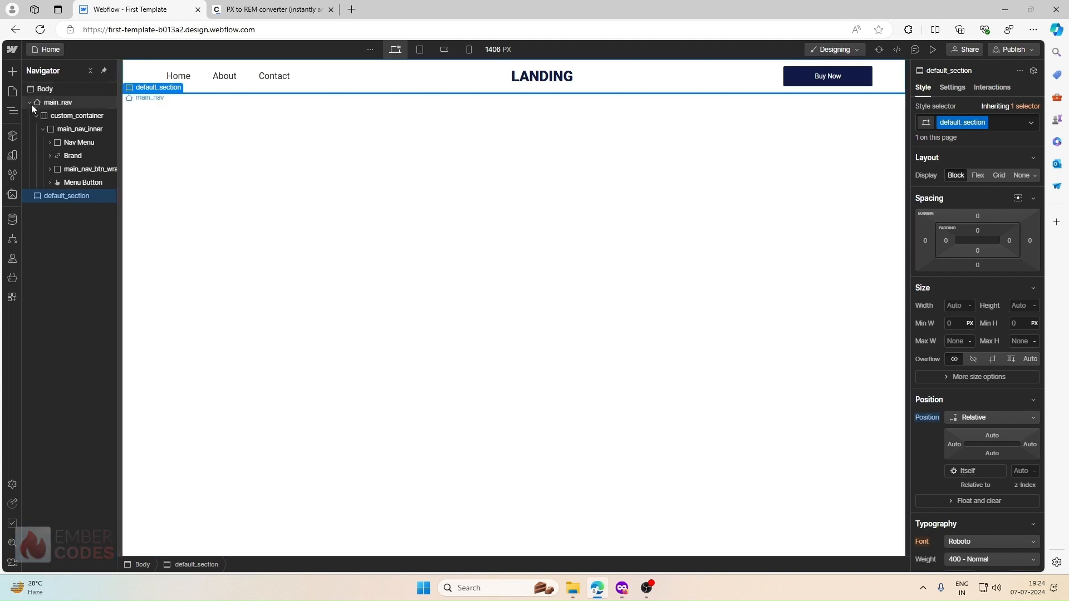
# Add a Div Block inside default_section and assign it the existing custom_container class
pyautogui.click(13, 70)
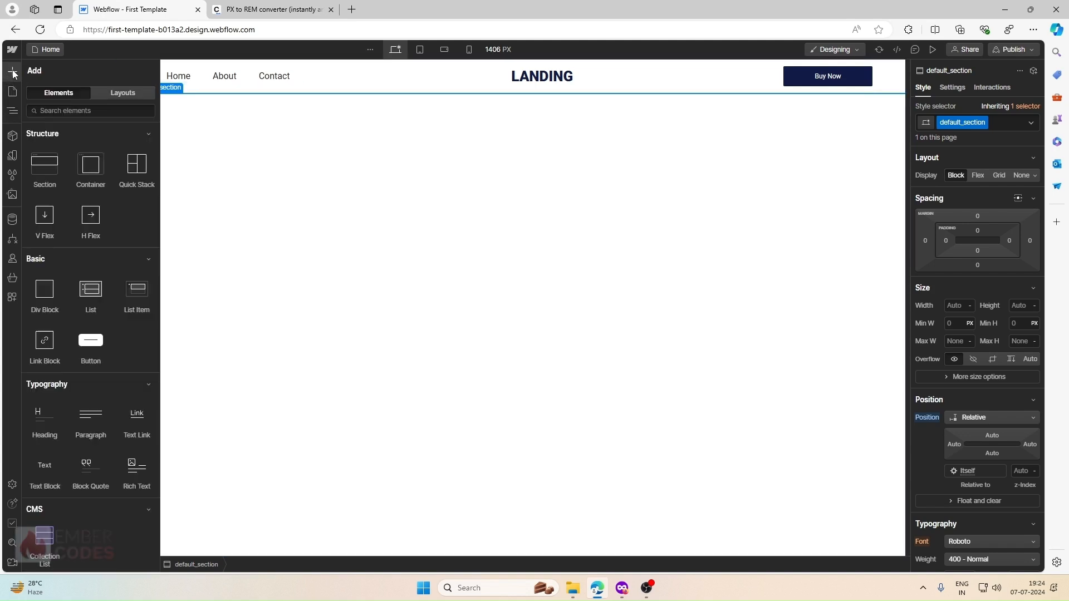
pyautogui.click(44, 297)
pyautogui.click(974, 123)
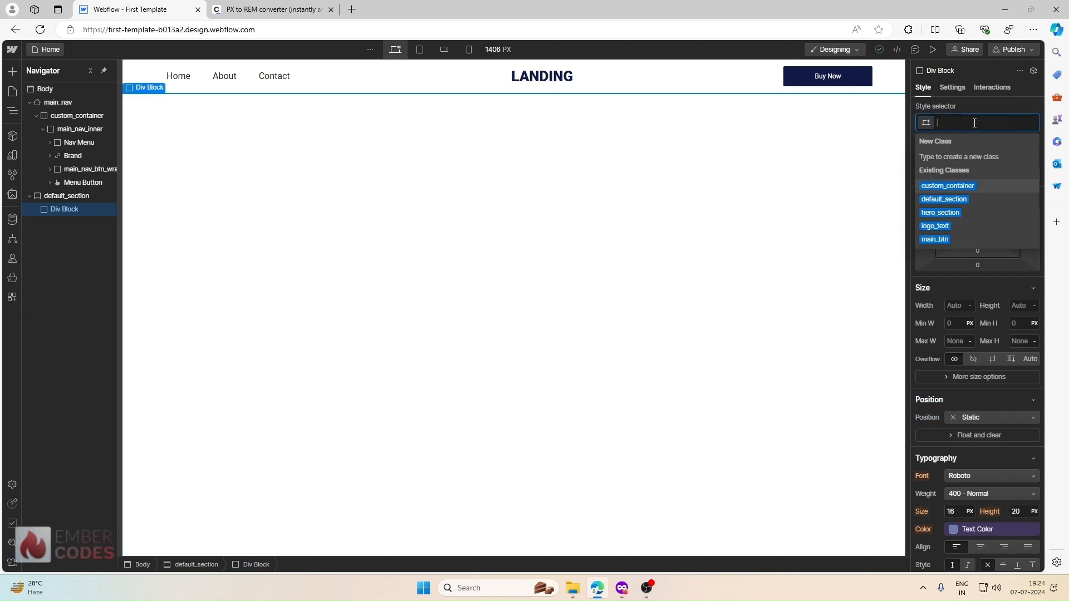
pyautogui.write('cust')
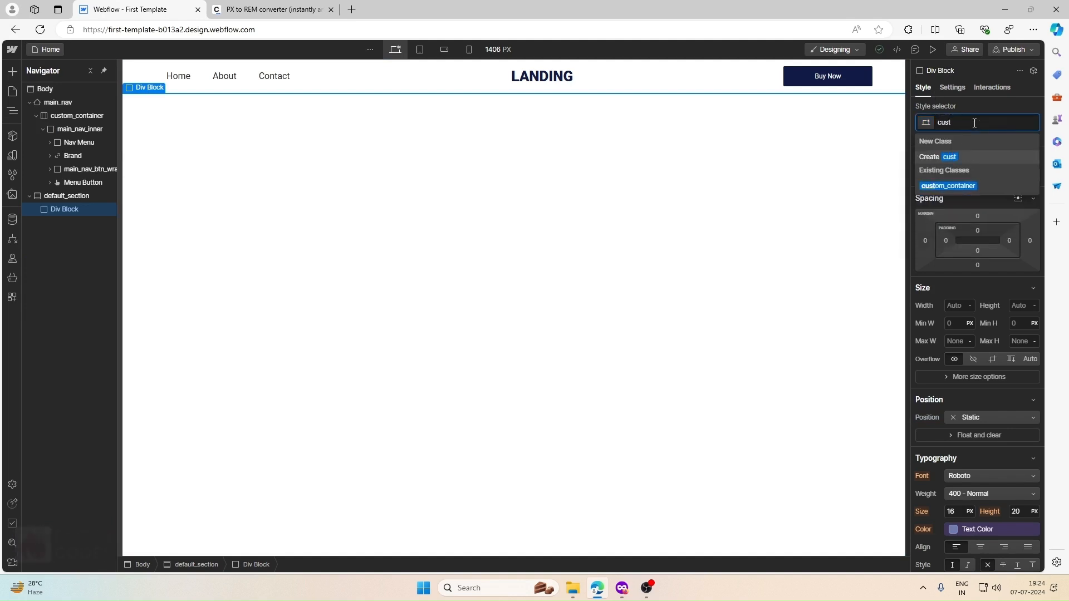
pyautogui.click(982, 184)
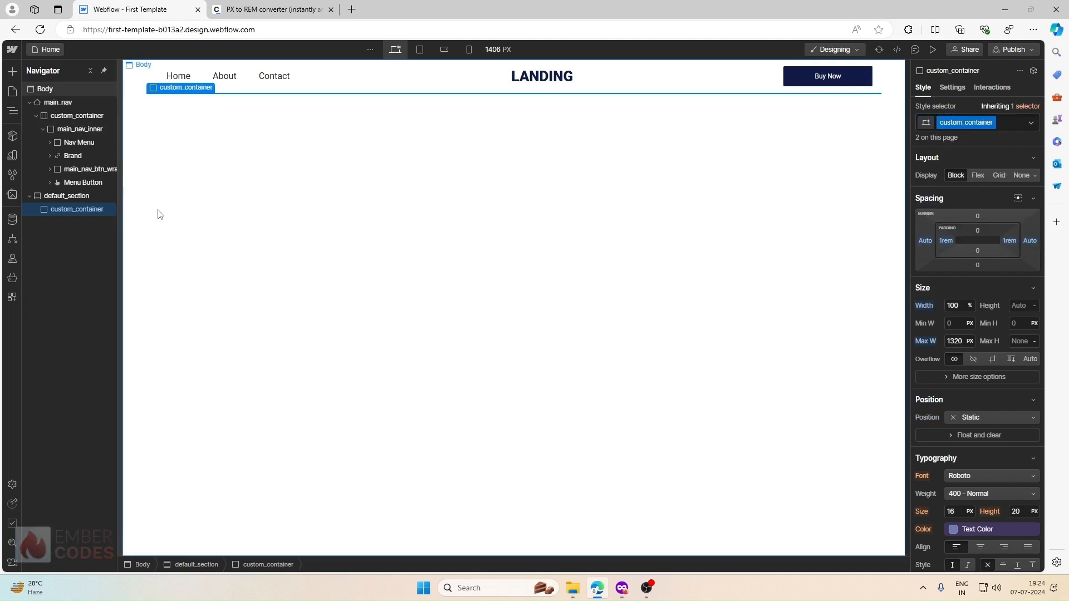
pyautogui.click(62, 197)
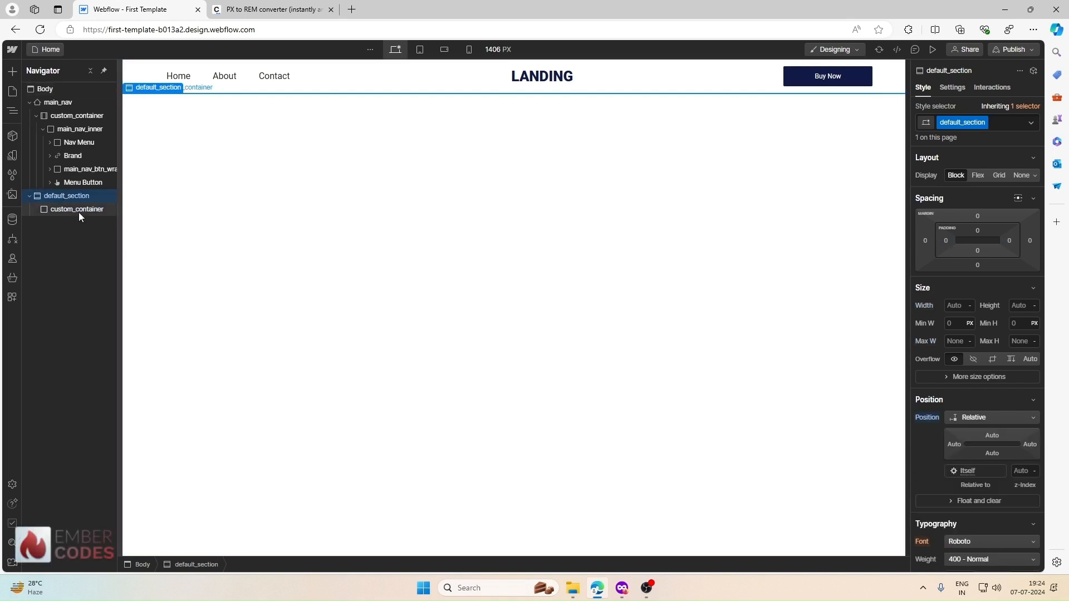
pyautogui.click(79, 210)
pyautogui.click(647, 588)
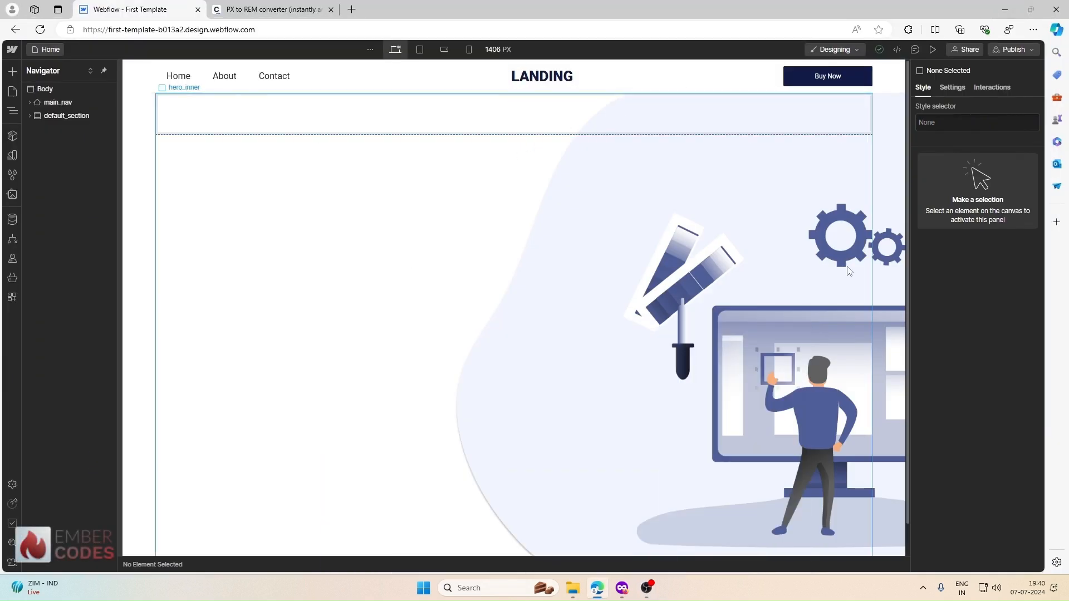
# Remove the hero_bg.png background image from the section with the default_section and hero_section classes
pyautogui.click(849, 271)
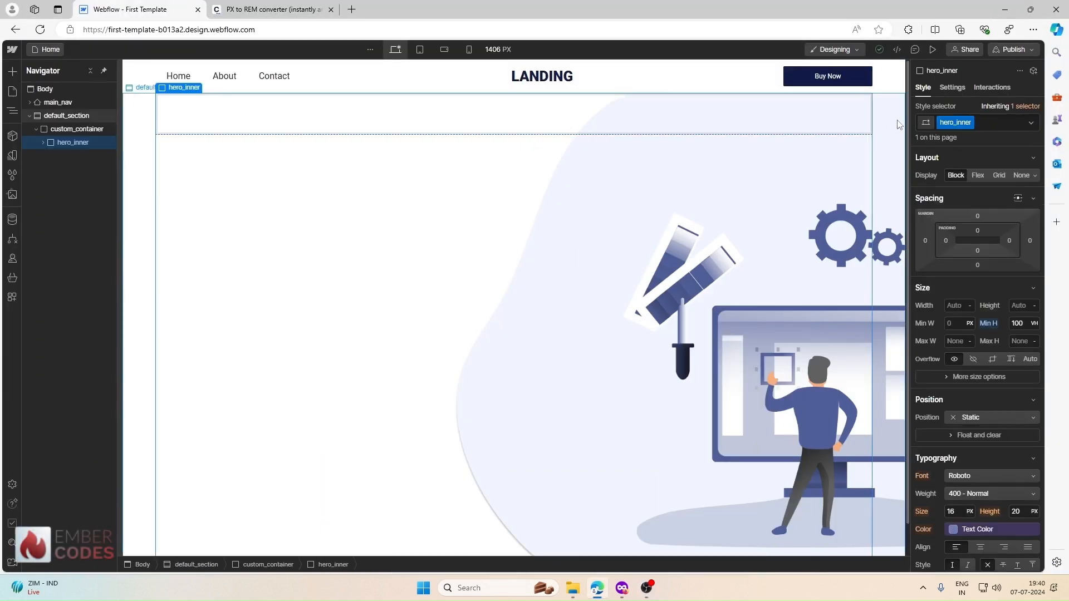
pyautogui.click(56, 116)
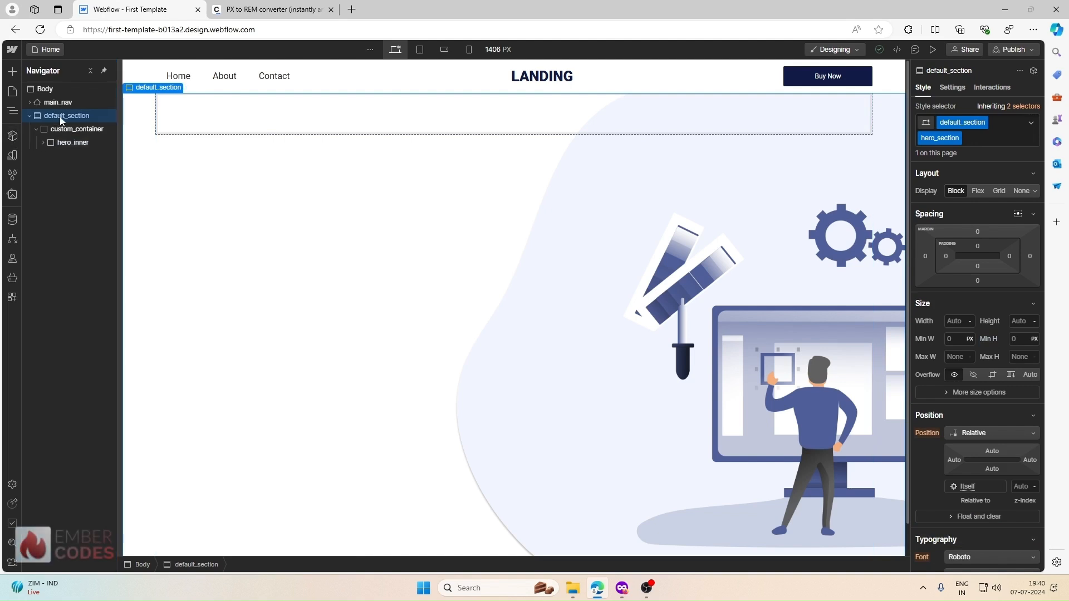
pyautogui.scroll(-5, 958, 291)
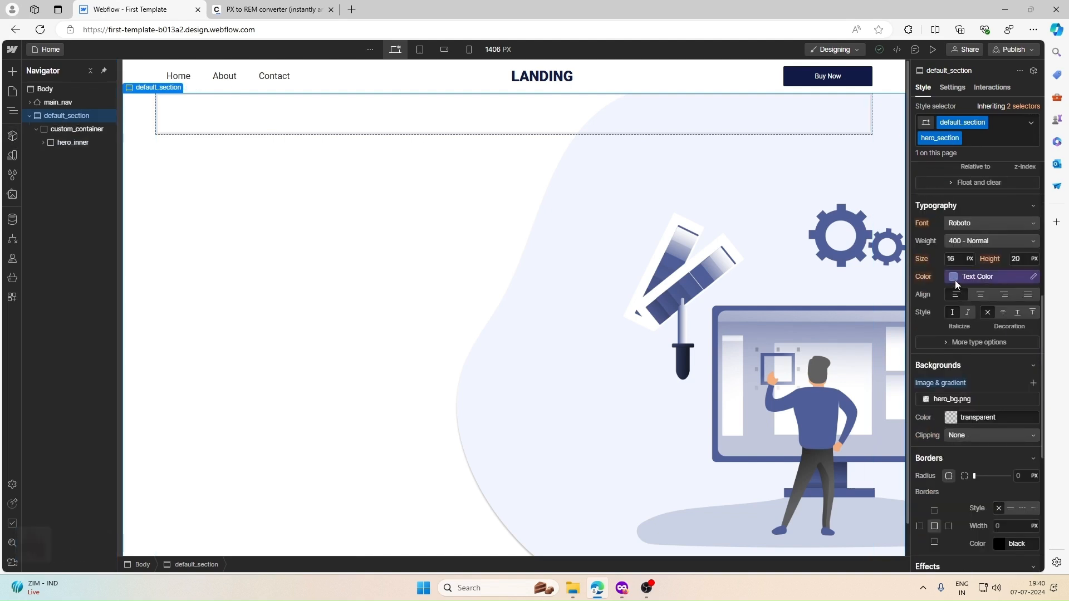
pyautogui.click(944, 398)
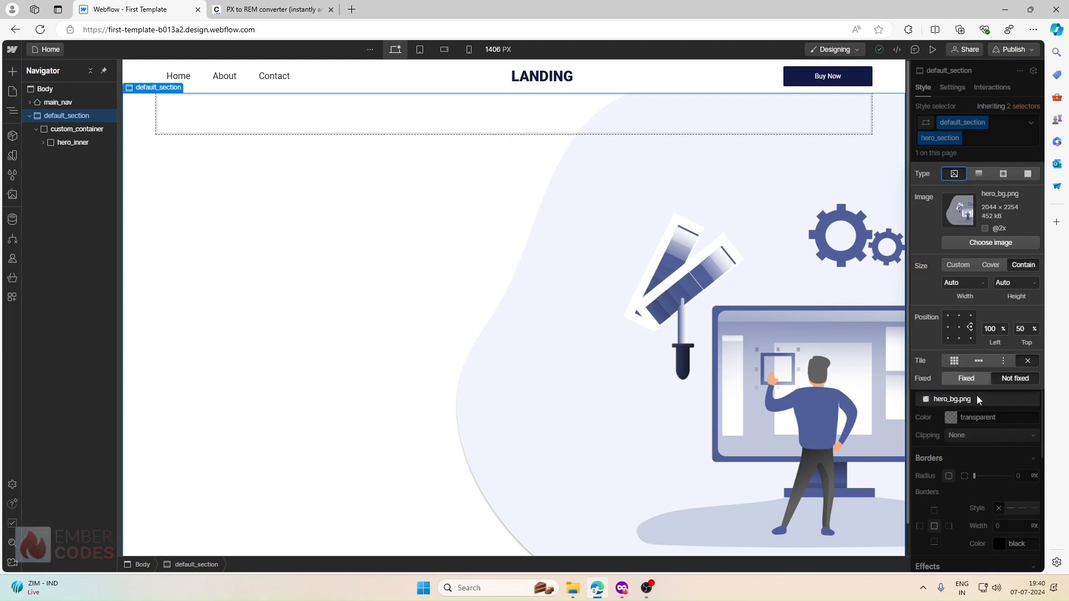
pyautogui.click(950, 399)
pyautogui.click(1032, 399)
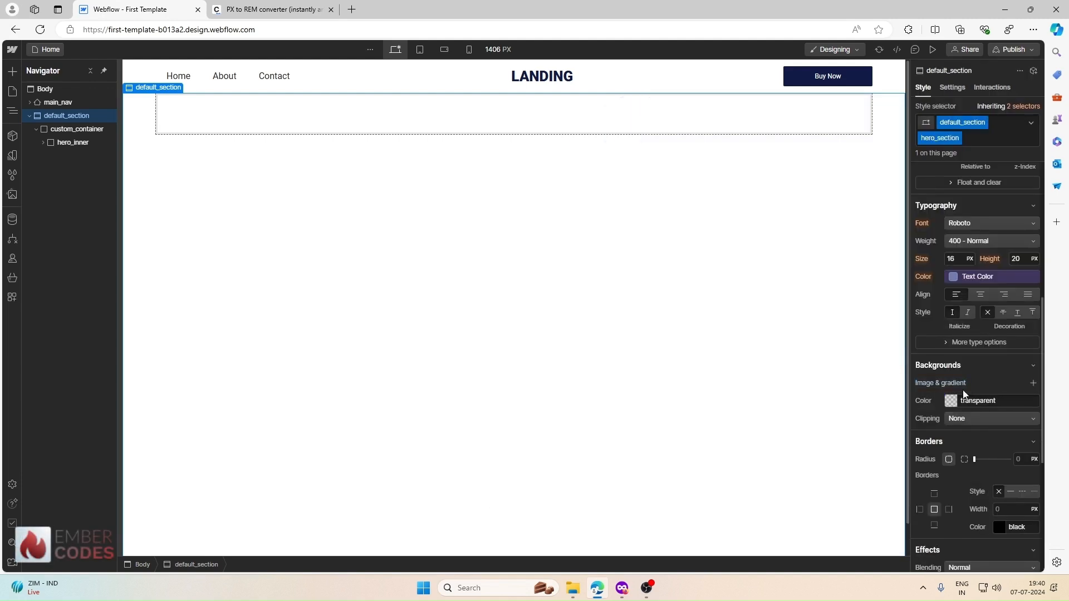
# Examine the style settings of hero_inner, including its minimum height, and of the nested hero_content_wrap
pyautogui.click(61, 130)
pyautogui.click(80, 143)
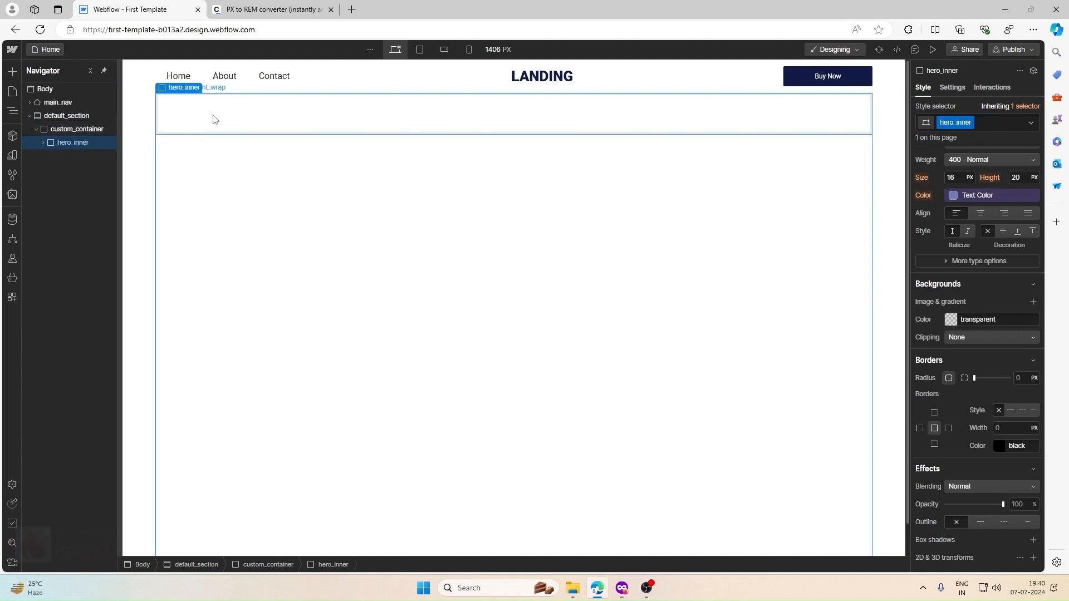
pyautogui.scroll(5, 993, 213)
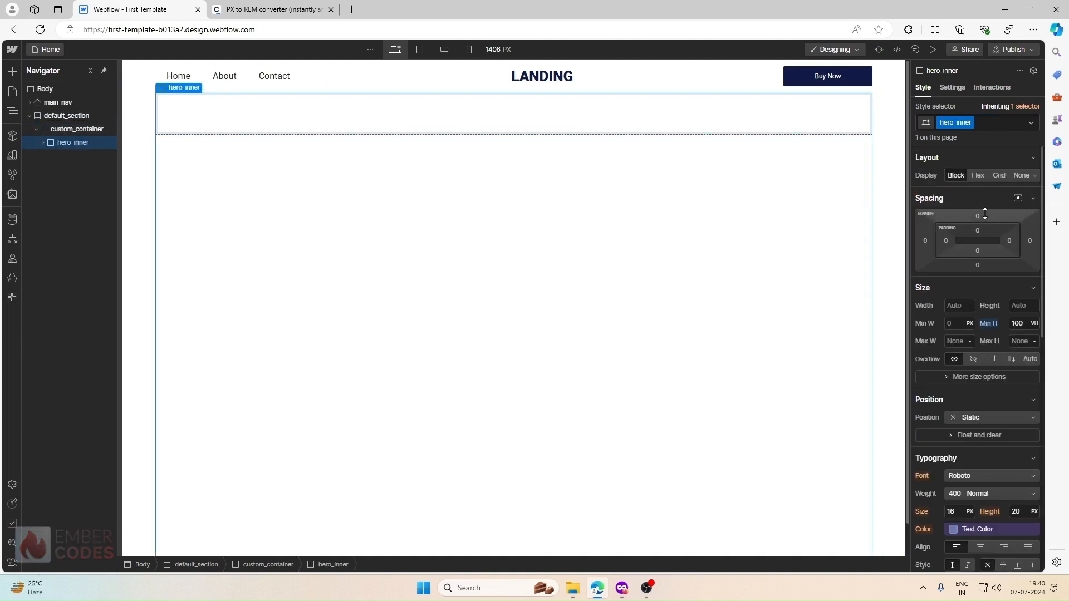
pyautogui.scroll(-8, 993, 323)
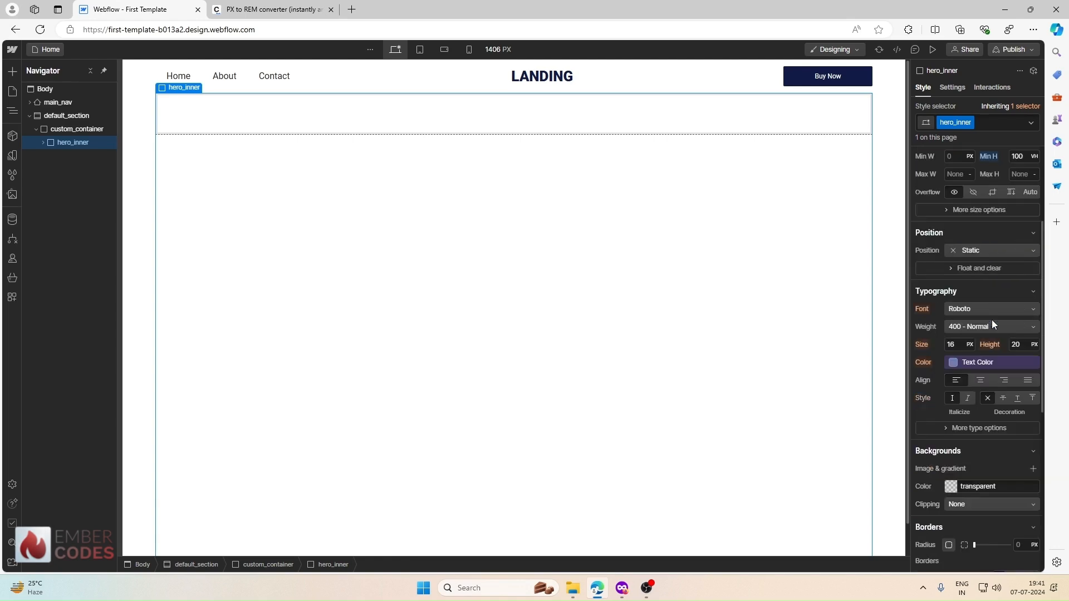
pyautogui.scroll(-2, 991, 319)
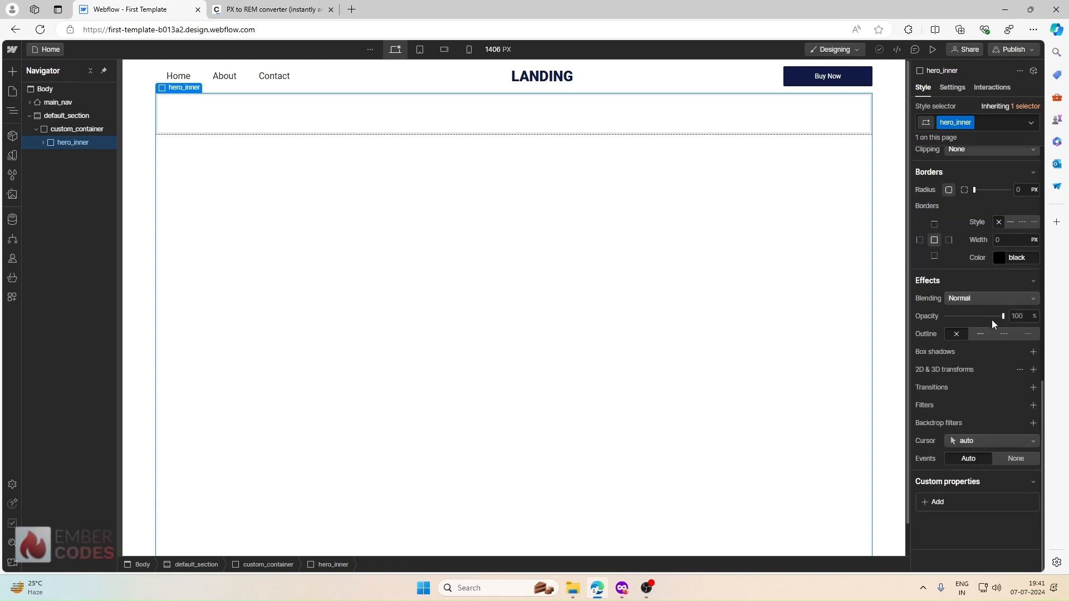
pyautogui.scroll(8, 991, 320)
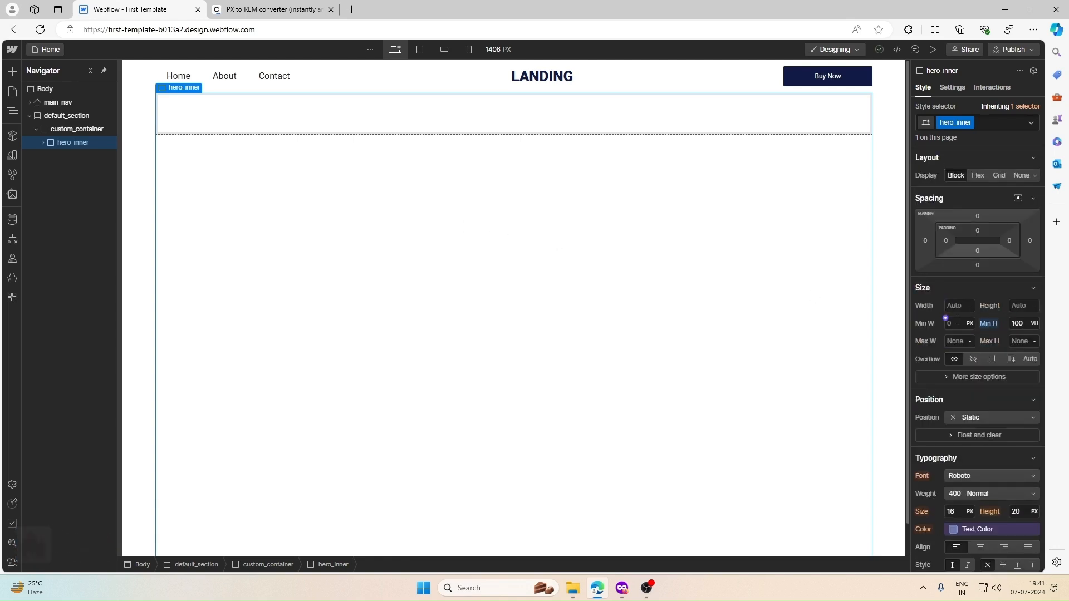
pyautogui.click(1034, 325)
pyautogui.click(1034, 324)
pyautogui.click(1023, 319)
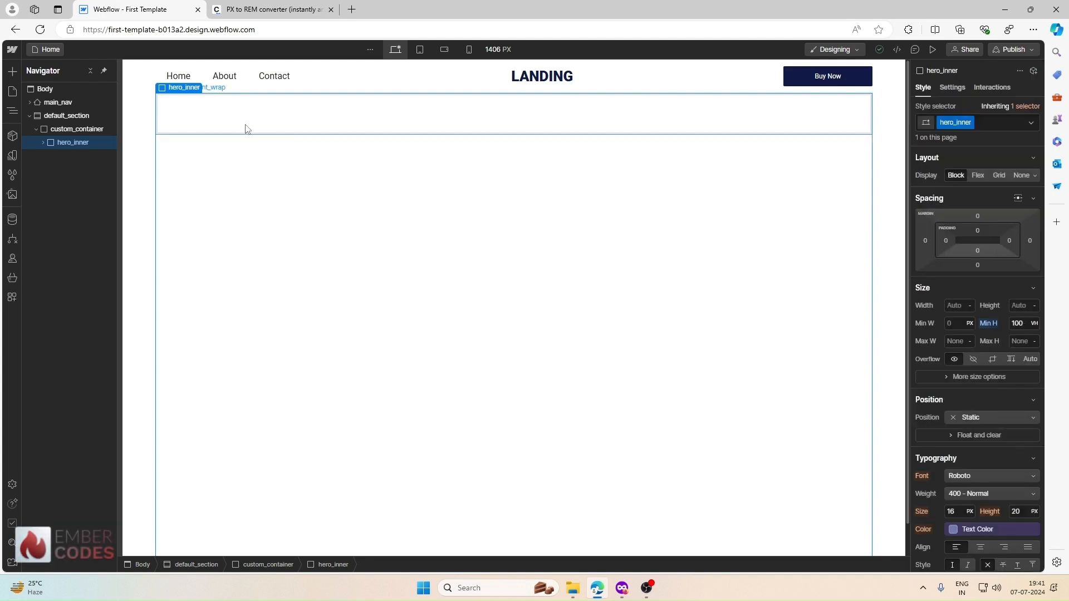
pyautogui.click(249, 121)
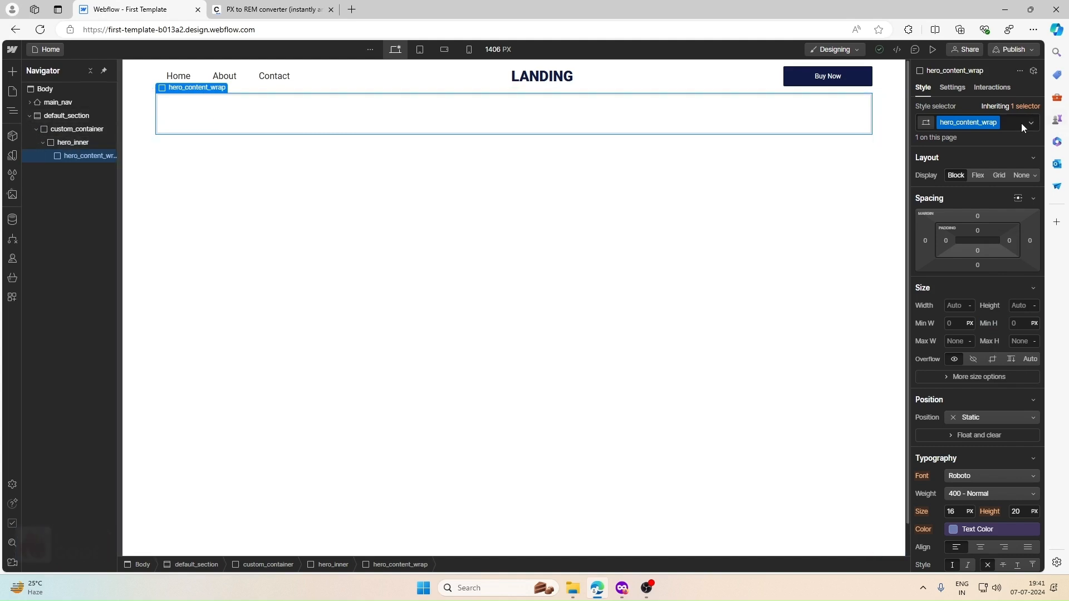
# Add a background image to the hero section and choose hero_bg.png from the assets
pyautogui.click(63, 115)
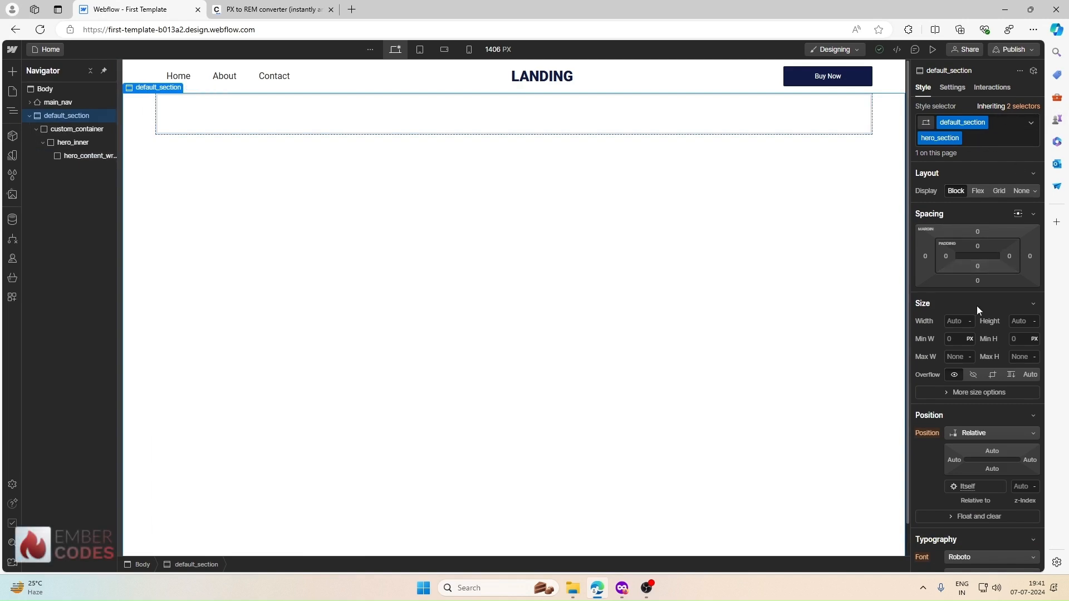
pyautogui.scroll(-6, 975, 303)
pyautogui.scroll(-4, 1022, 272)
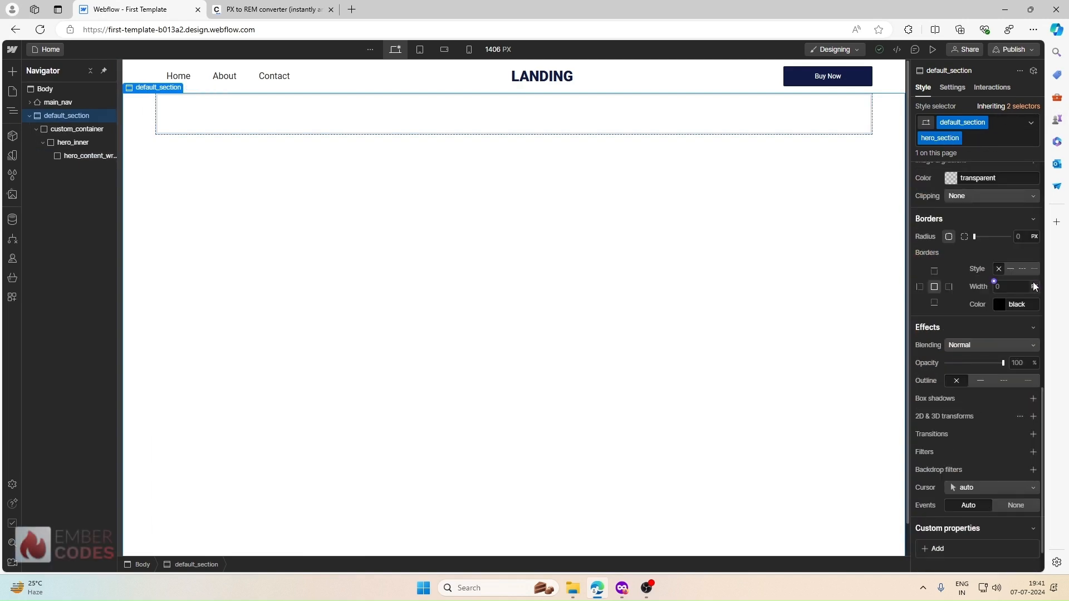
pyautogui.scroll(-1, 967, 241)
pyautogui.scroll(4, 967, 240)
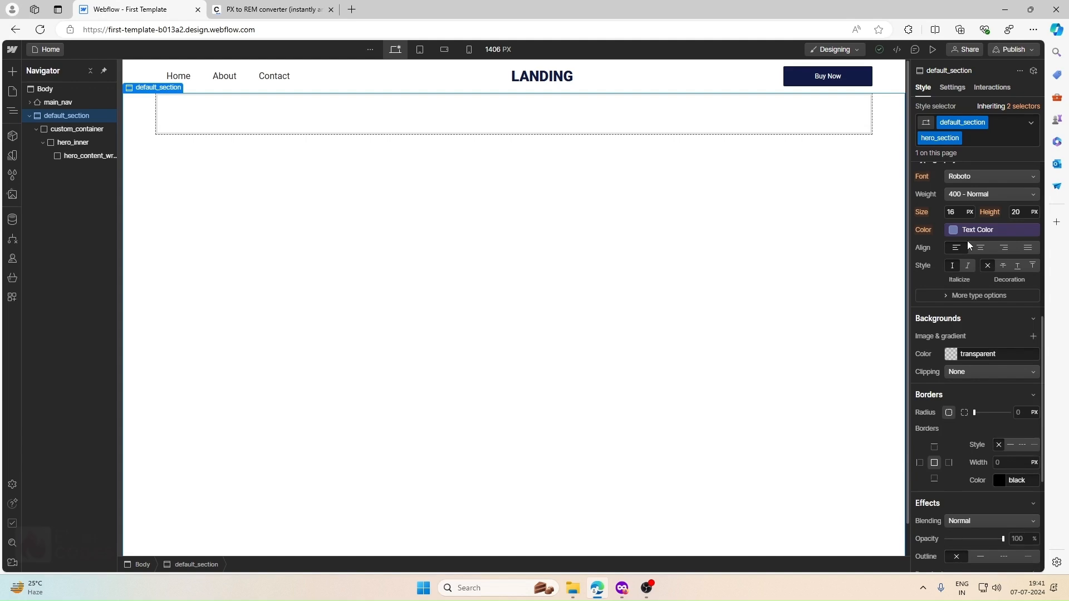
pyautogui.click(1034, 336)
pyautogui.click(975, 441)
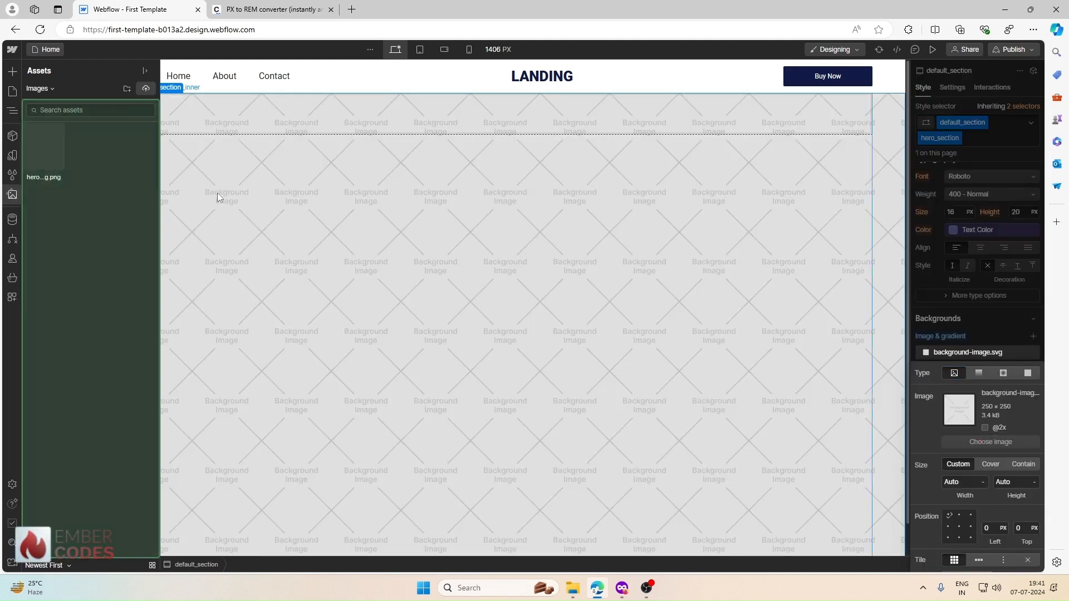
pyautogui.click(38, 149)
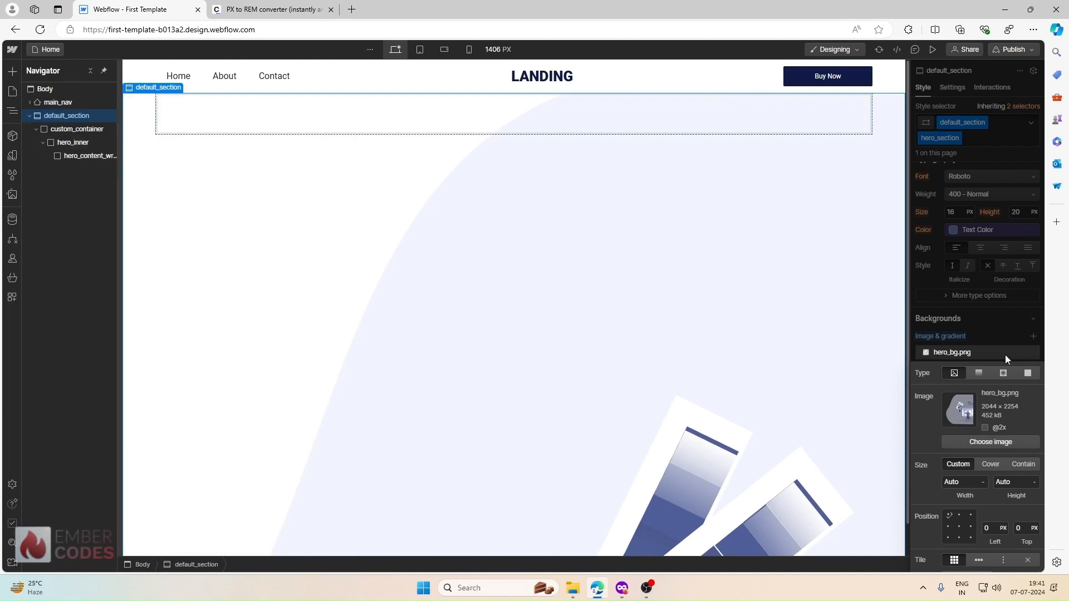
# Give the hero_bg.png background image a custom size with a height of 100%
pyautogui.click(1023, 463)
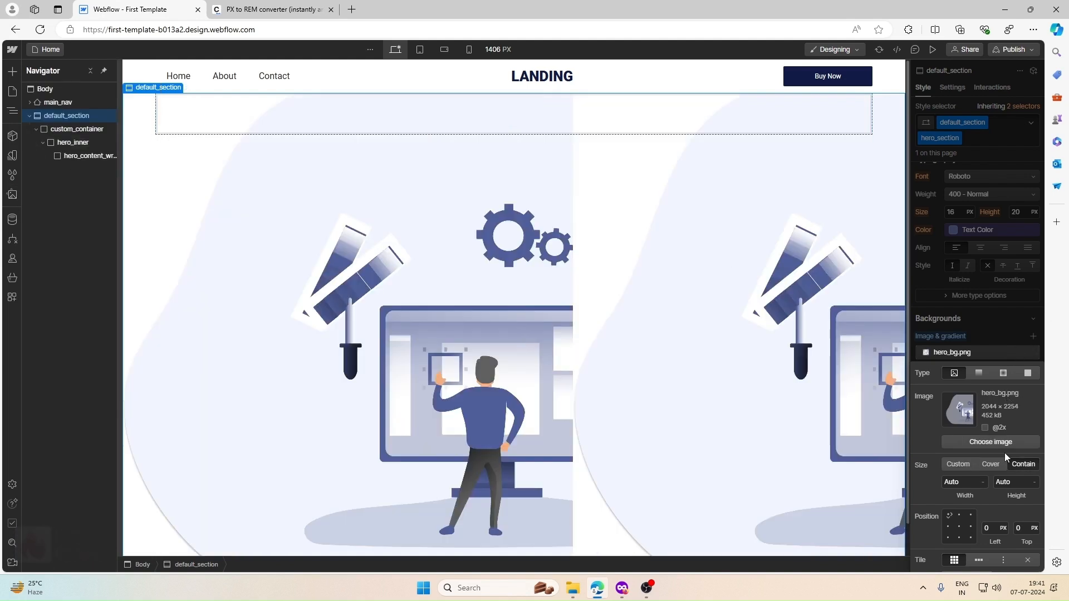
pyautogui.click(969, 466)
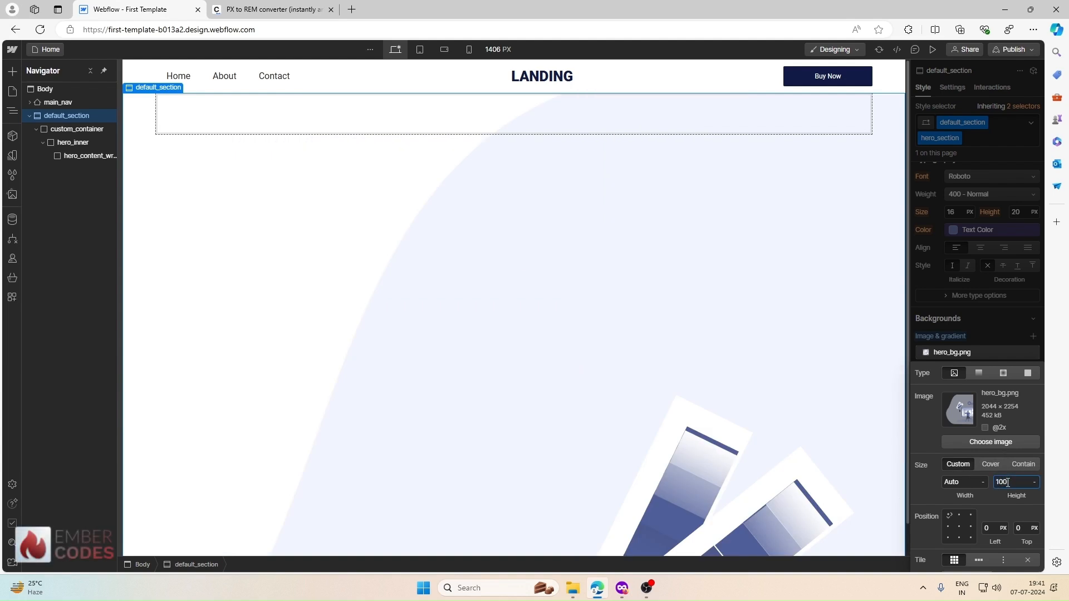
pyautogui.click(1008, 482)
pyautogui.write('100%')
pyautogui.press('Return')
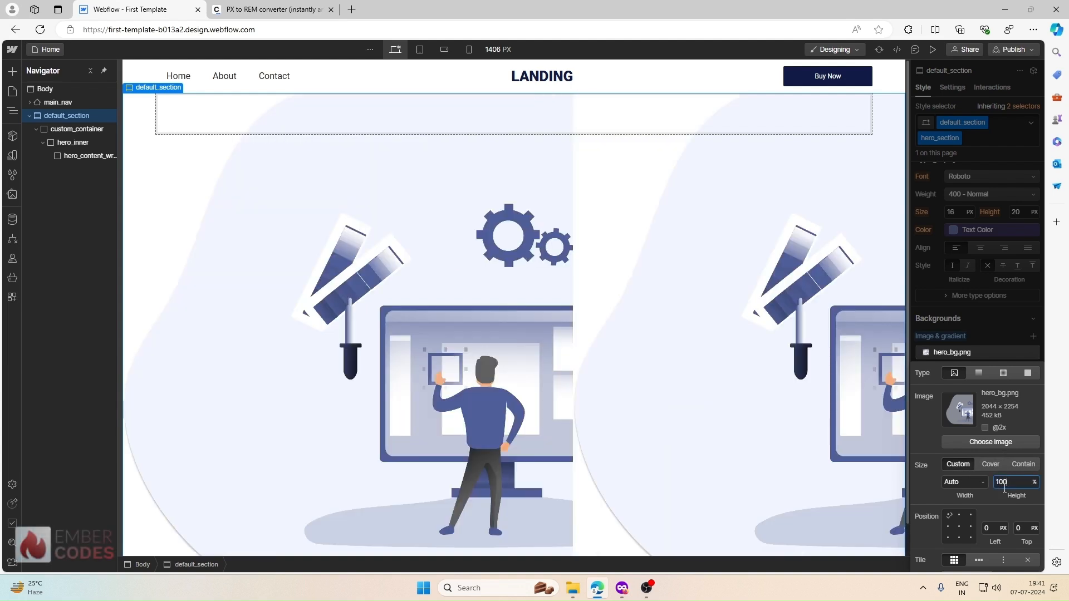
# Turn off tiling for the hero_bg.png background and position the image at the centre right of the section
pyautogui.click(1027, 561)
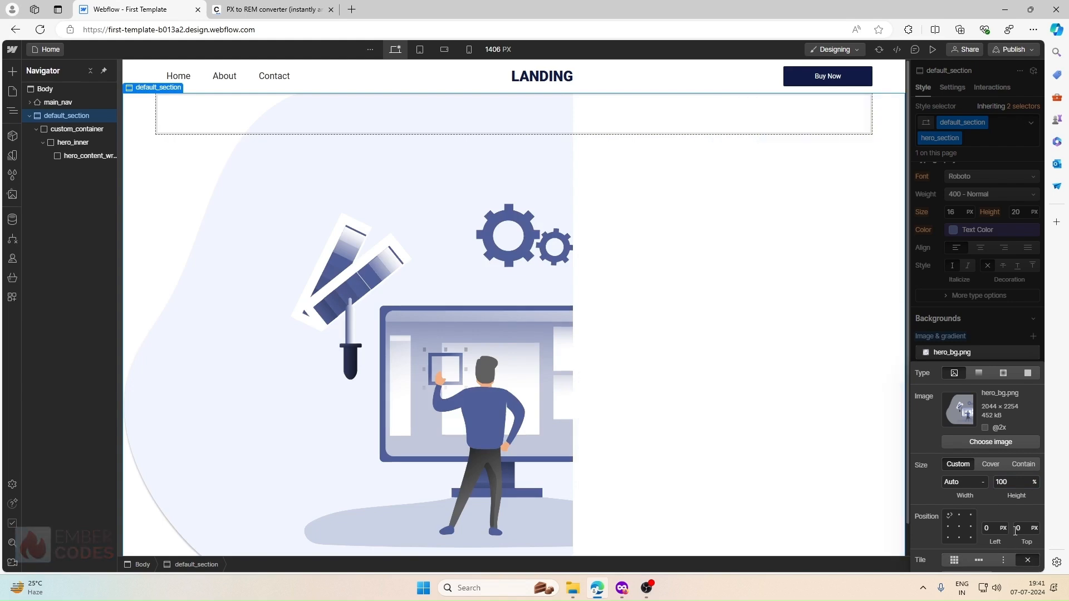
pyautogui.click(970, 527)
pyautogui.scroll(-1, 738, 356)
pyautogui.scroll(1, 738, 356)
pyautogui.scroll(-1, 738, 357)
pyautogui.scroll(1, 738, 357)
pyautogui.click(984, 334)
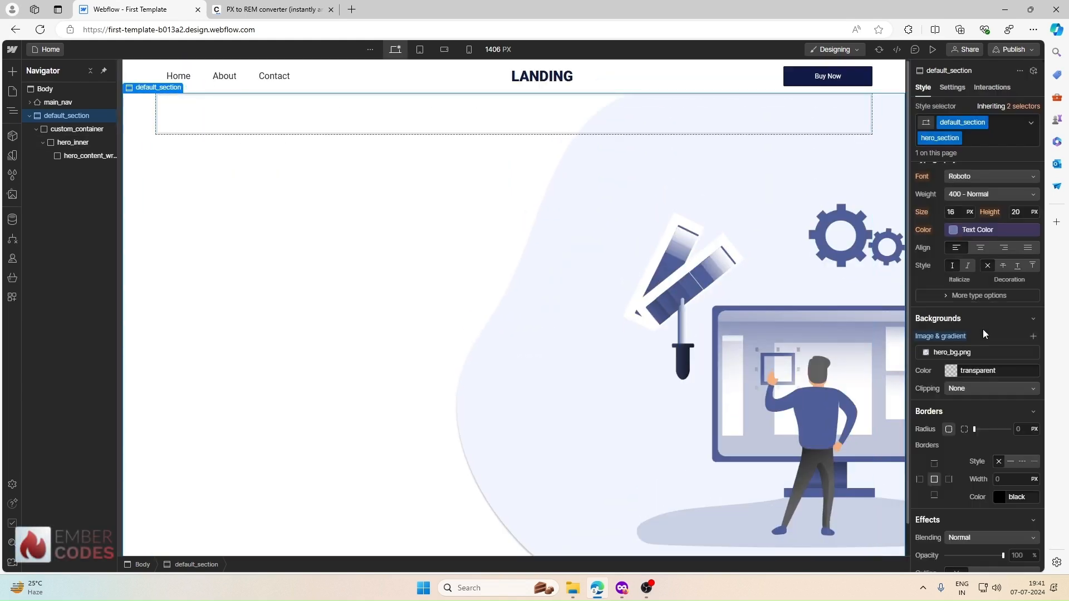
# Add a Heading element inside hero_content_wrap
pyautogui.click(234, 134)
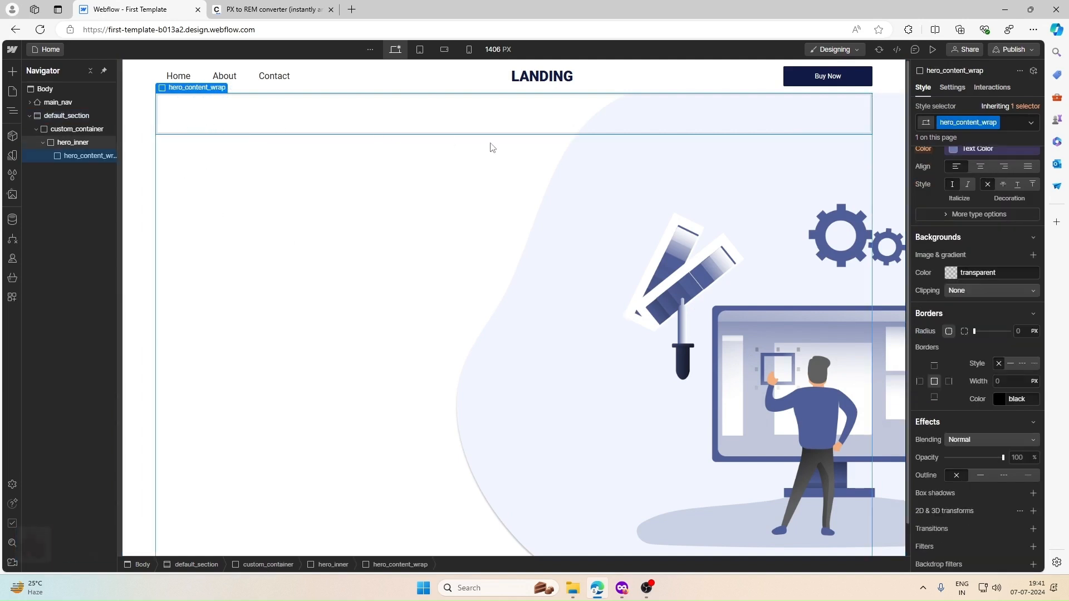
pyautogui.click(12, 70)
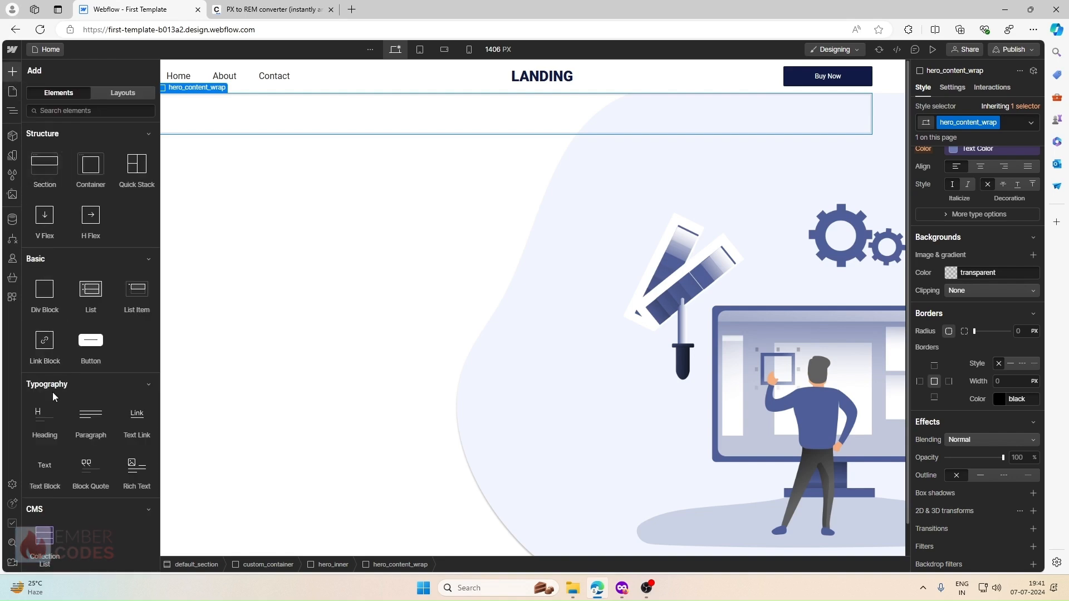
pyautogui.click(44, 422)
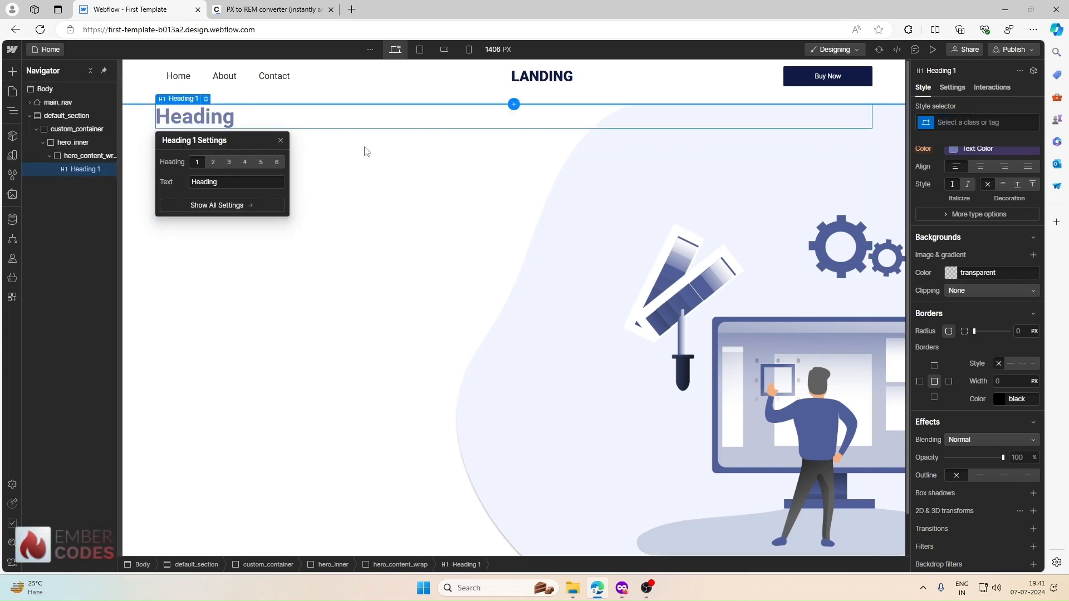
# Switch to Figma, copy the hero title text and check its font weight
pyautogui.click(622, 588)
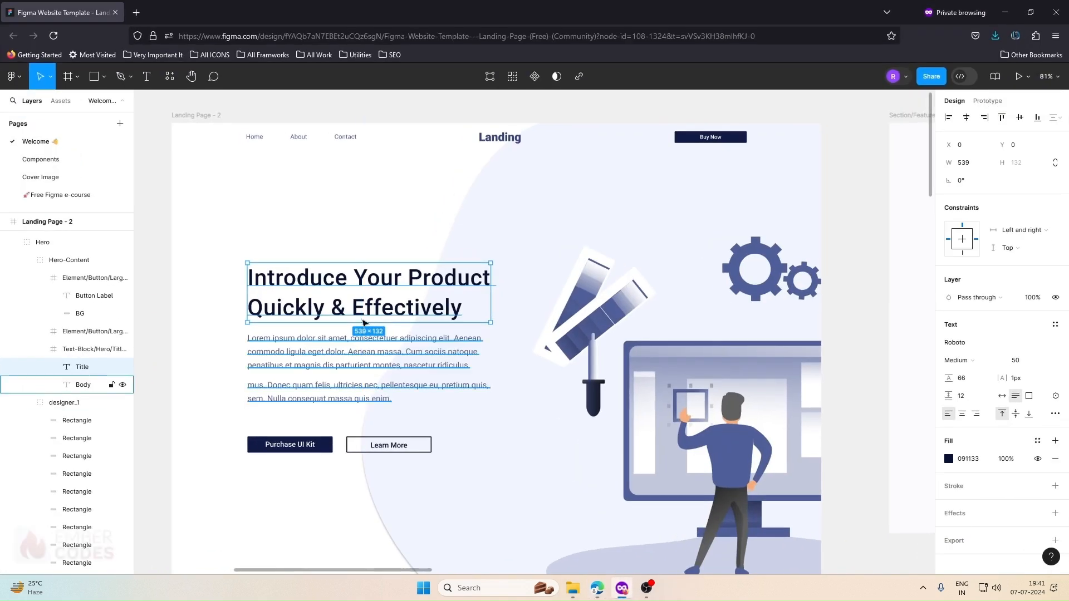
pyautogui.doubleClick(373, 295)
pyautogui.hotkey('ctrl', 'c')
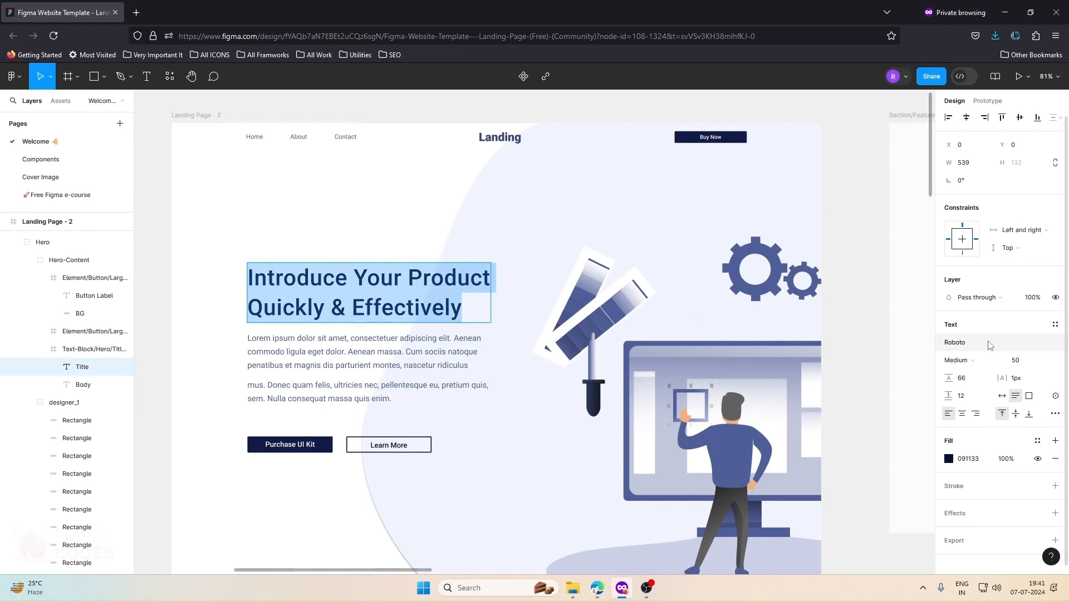
pyautogui.click(969, 362)
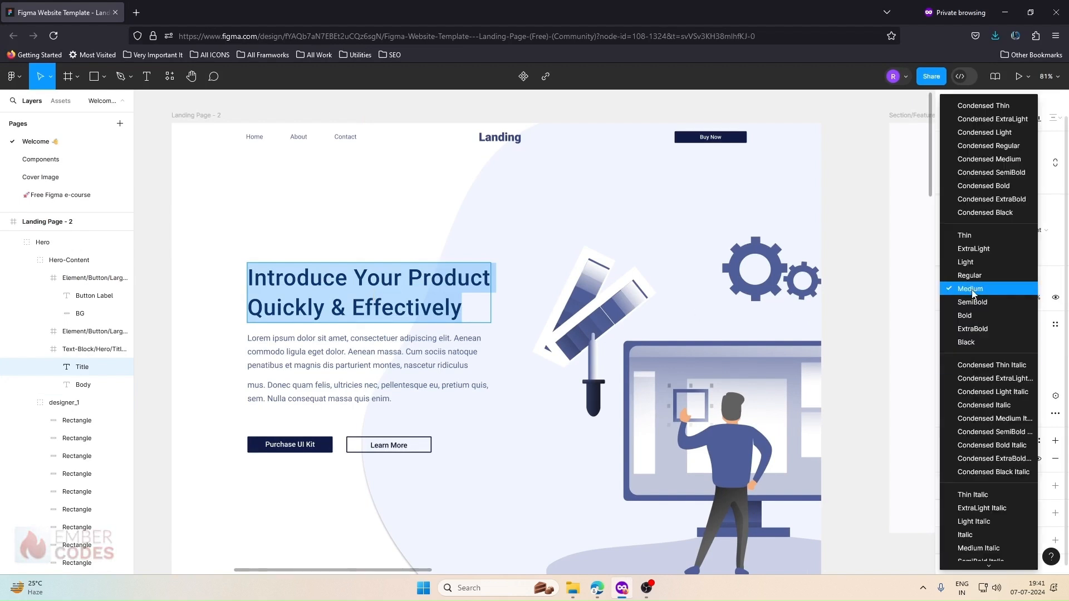
pyautogui.click(971, 289)
# Return to Webflow and replace the new heading's text with "Introduce Your Product Quickly & Effectively"
pyautogui.click(1012, 15)
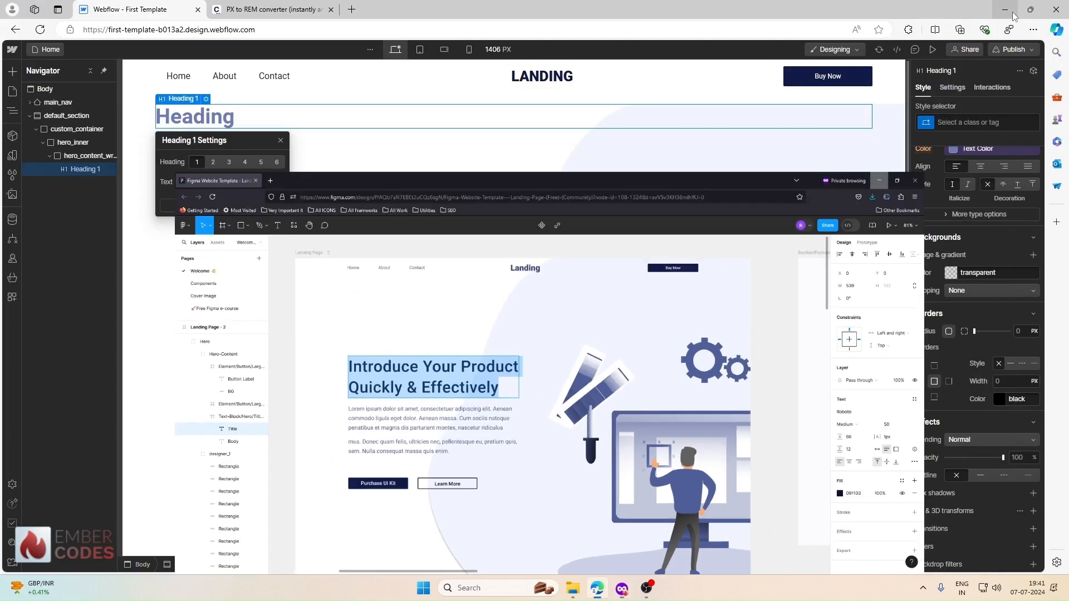
pyautogui.doubleClick(253, 121)
pyautogui.hotkey('ctrl', 'v')
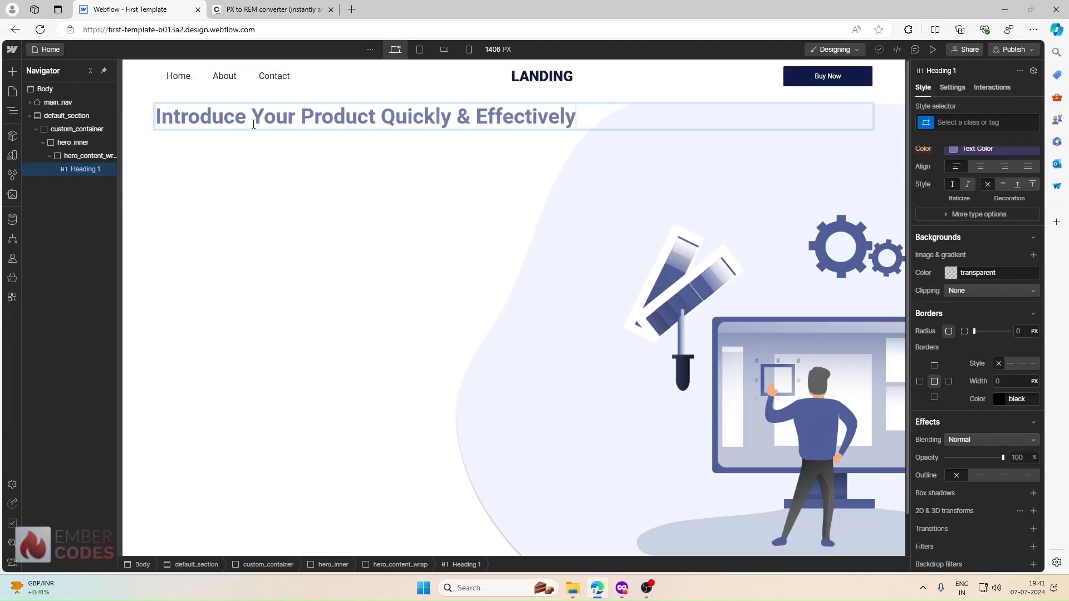
pyautogui.tripleClick(637, 115)
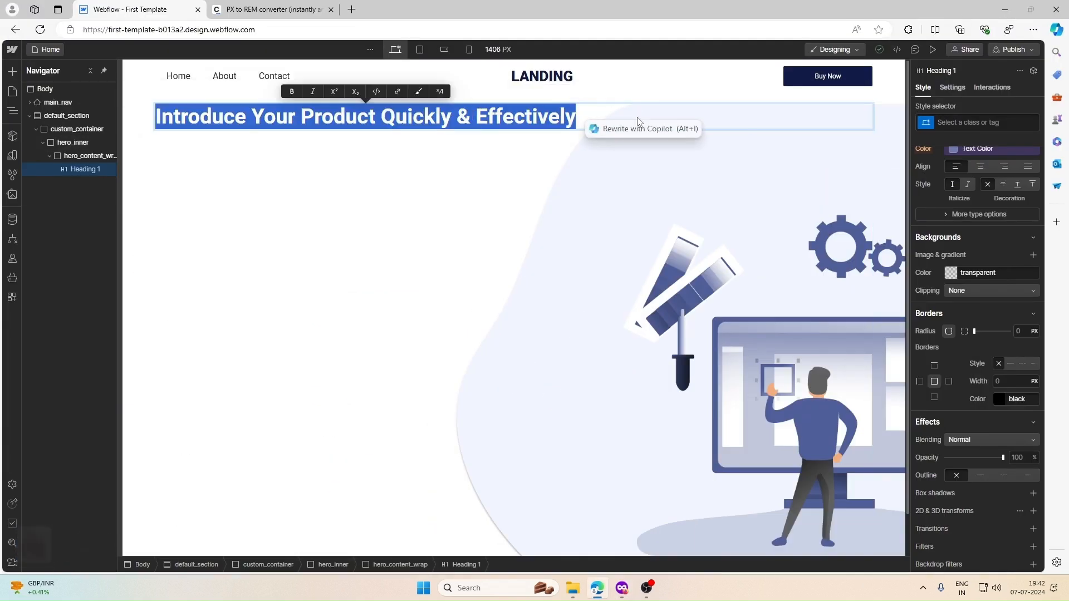
# Create a new class named hero_heading on the hero heading
pyautogui.click(962, 122)
pyautogui.write('her')
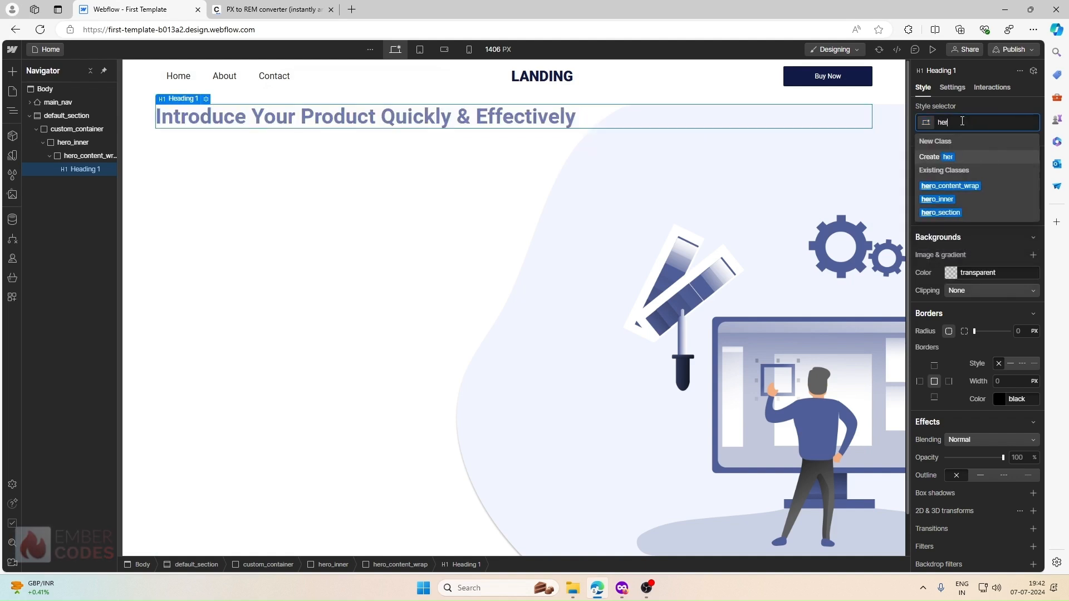
pyautogui.write('o_heading')
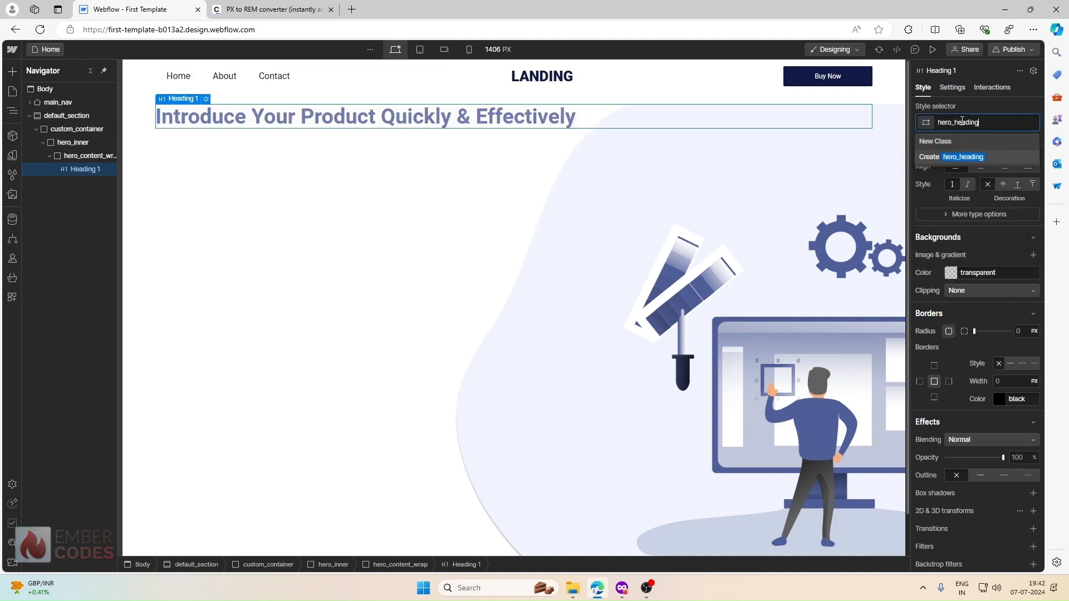
pyautogui.press('Return')
# Set the hero_heading font weight to 500 - Medium
pyautogui.scroll(6, 967, 171)
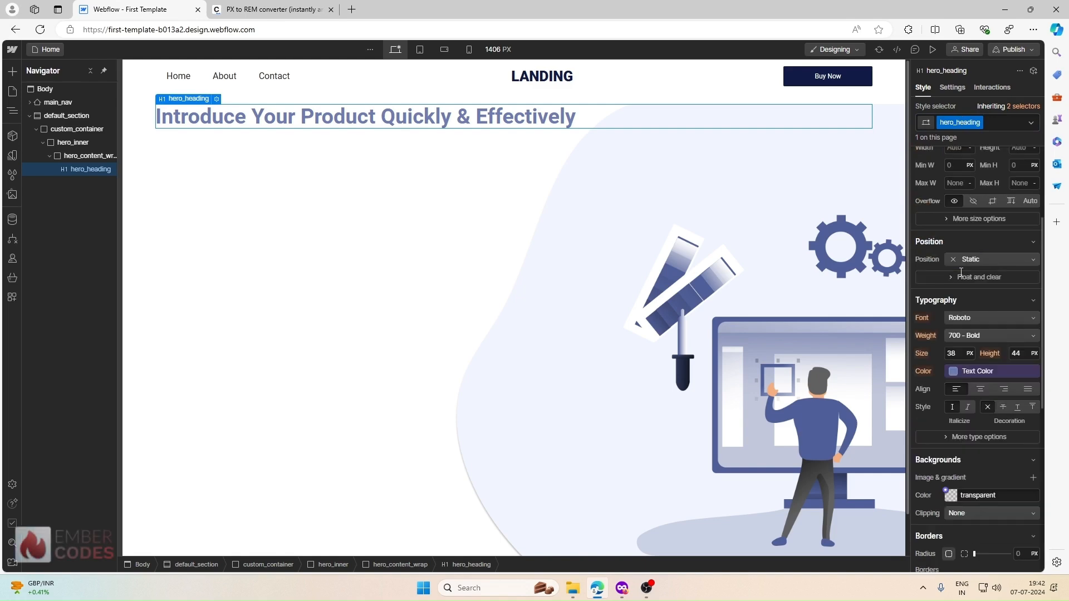
pyautogui.scroll(-3, 960, 271)
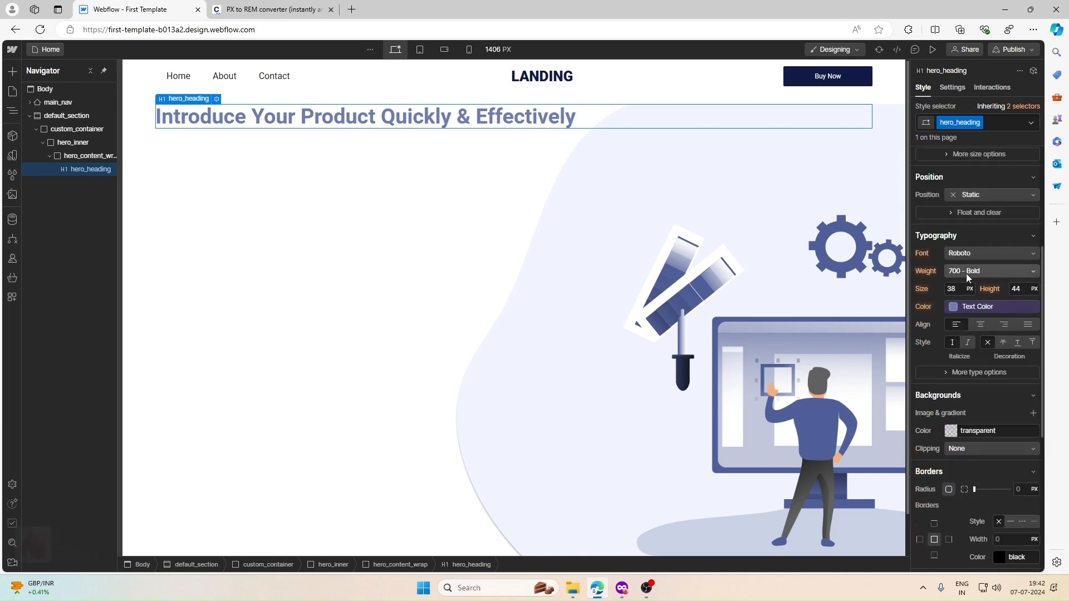
pyautogui.click(967, 272)
pyautogui.click(971, 243)
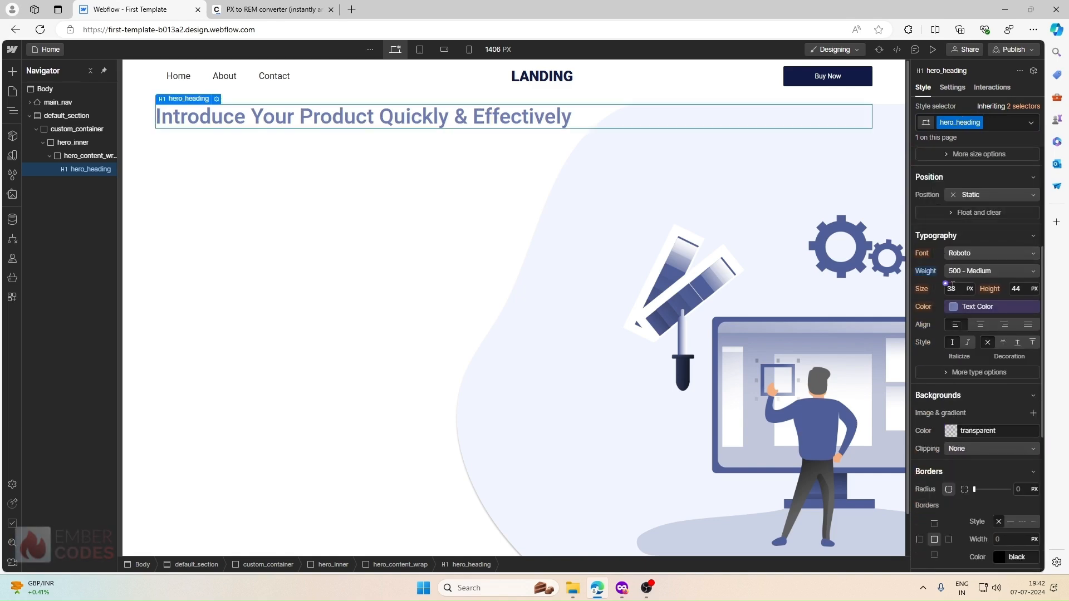
# Convert 50 px to REM in the online converter and set the hero_heading font size to 3.125 rem
pyautogui.click(312, 9)
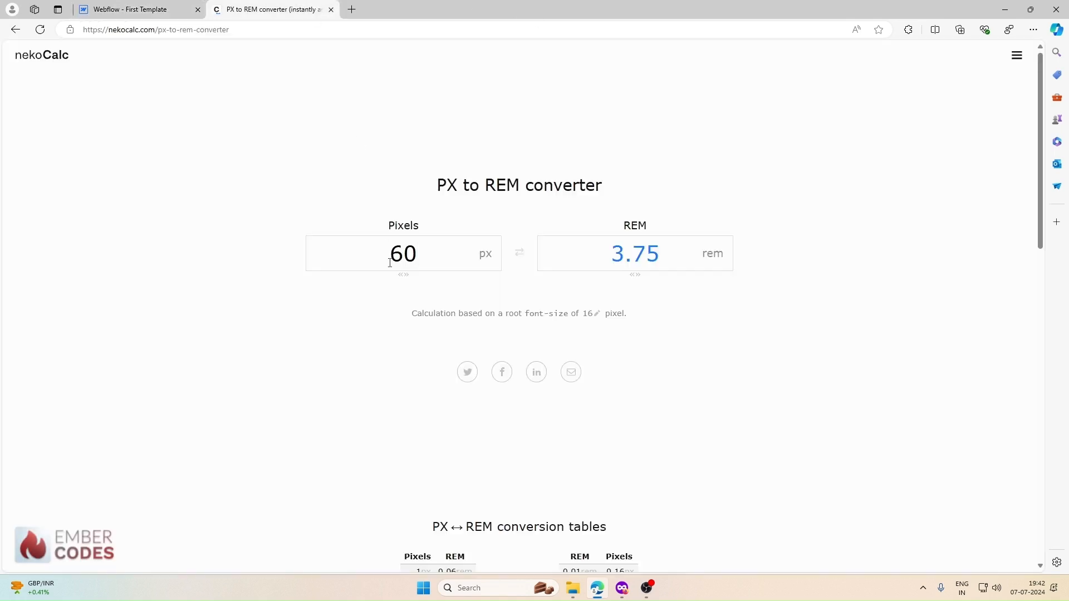
pyautogui.doubleClick(416, 247)
pyautogui.write('50')
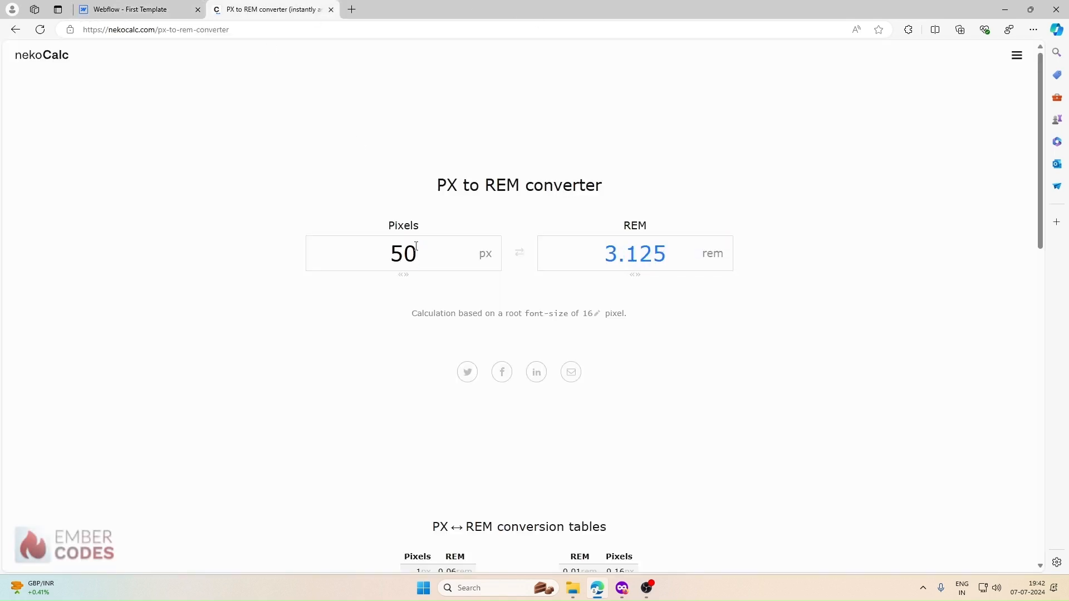
pyautogui.click(167, 9)
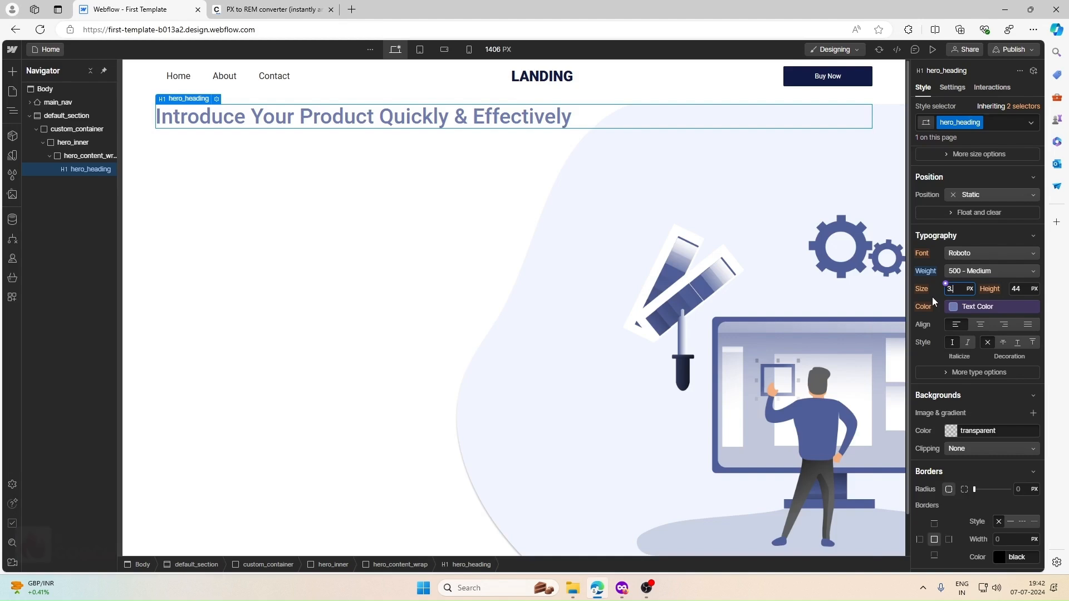
pyautogui.write('3.125rem')
pyautogui.press('Return')
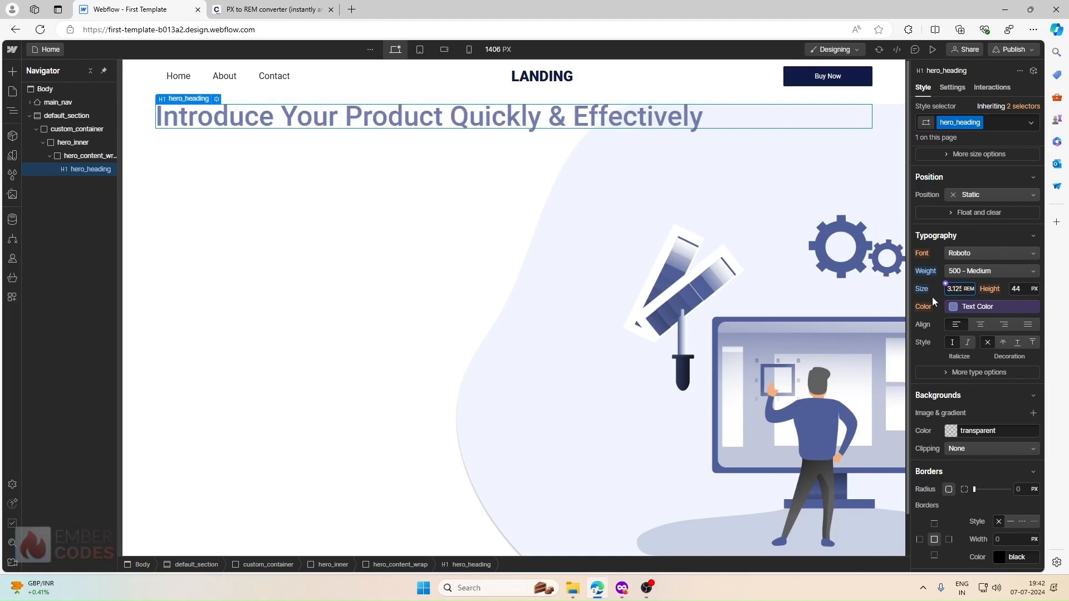
# Take the title's fill colour from Figma and apply #091133 as the hero_heading text colour in Webflow
pyautogui.hotkey('alt', 'Tab')
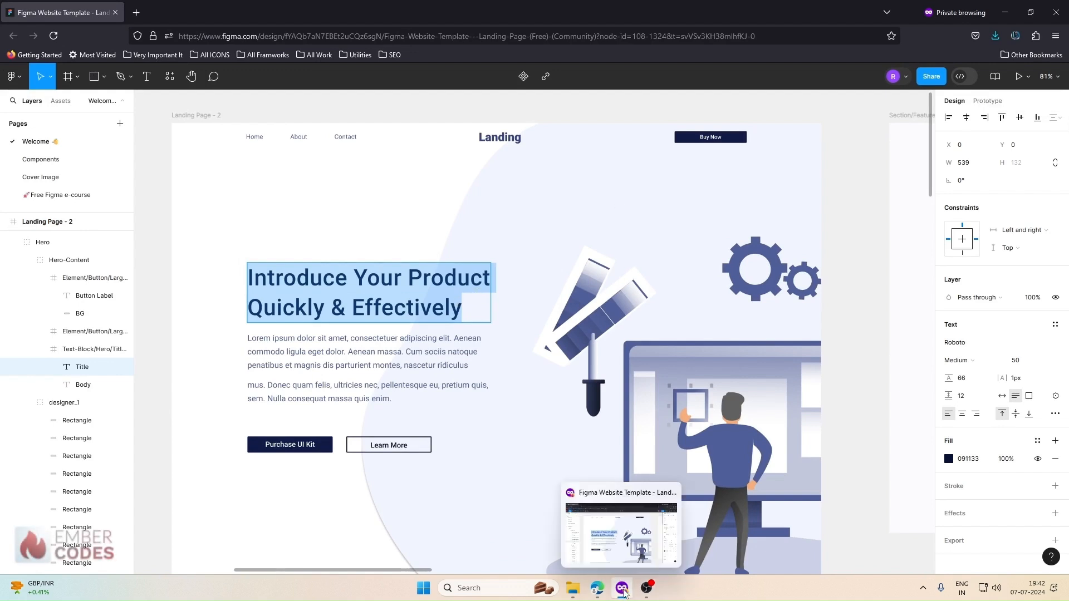
pyautogui.click(961, 459)
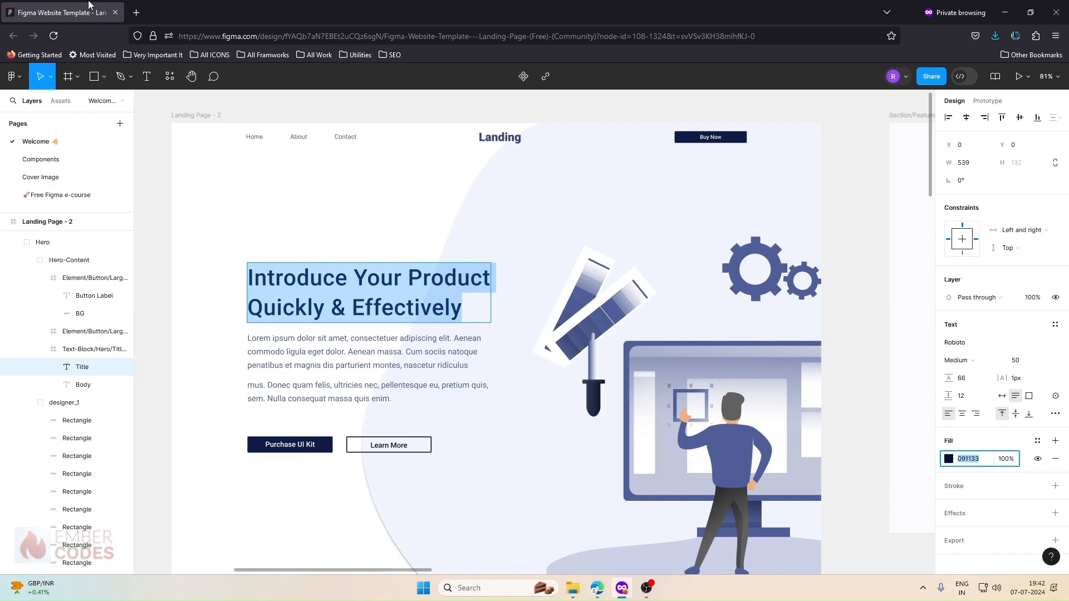
pyautogui.click(598, 588)
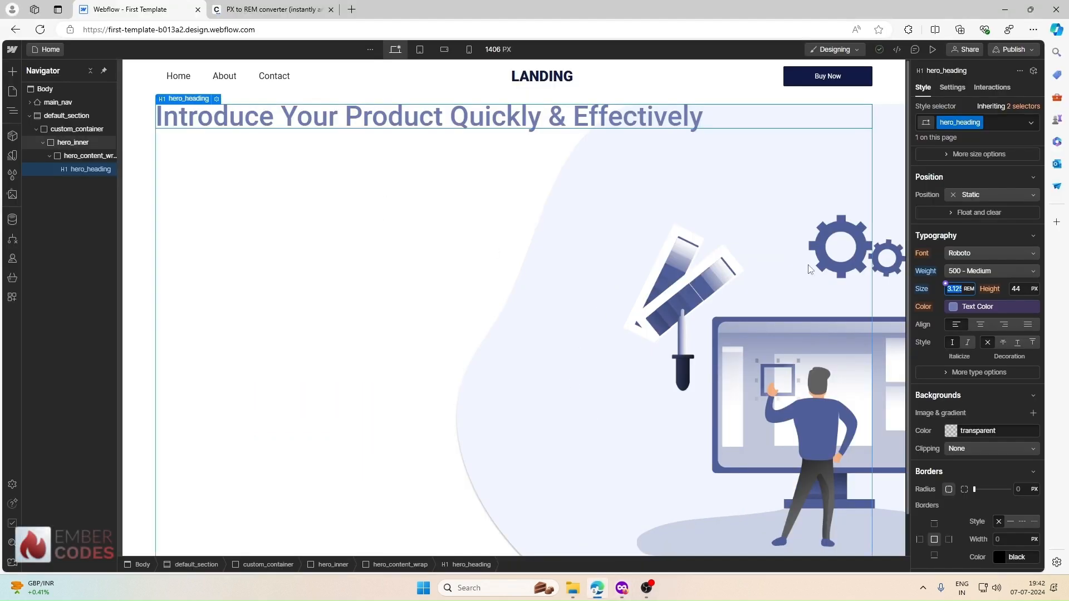
pyautogui.click(955, 309)
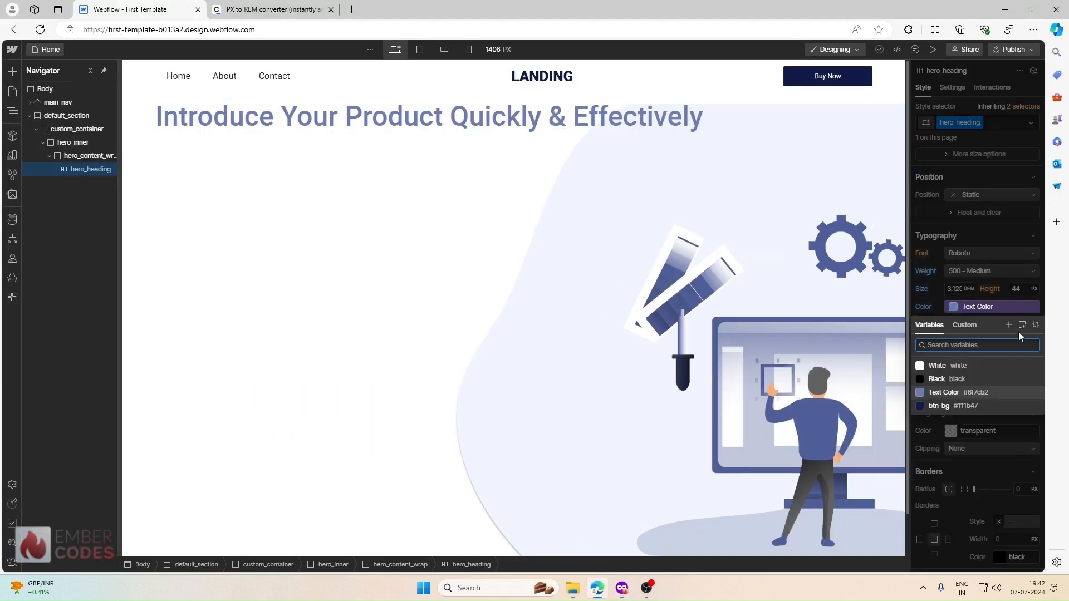
pyautogui.click(1033, 326)
pyautogui.click(971, 310)
pyautogui.write('#091133')
pyautogui.click(957, 329)
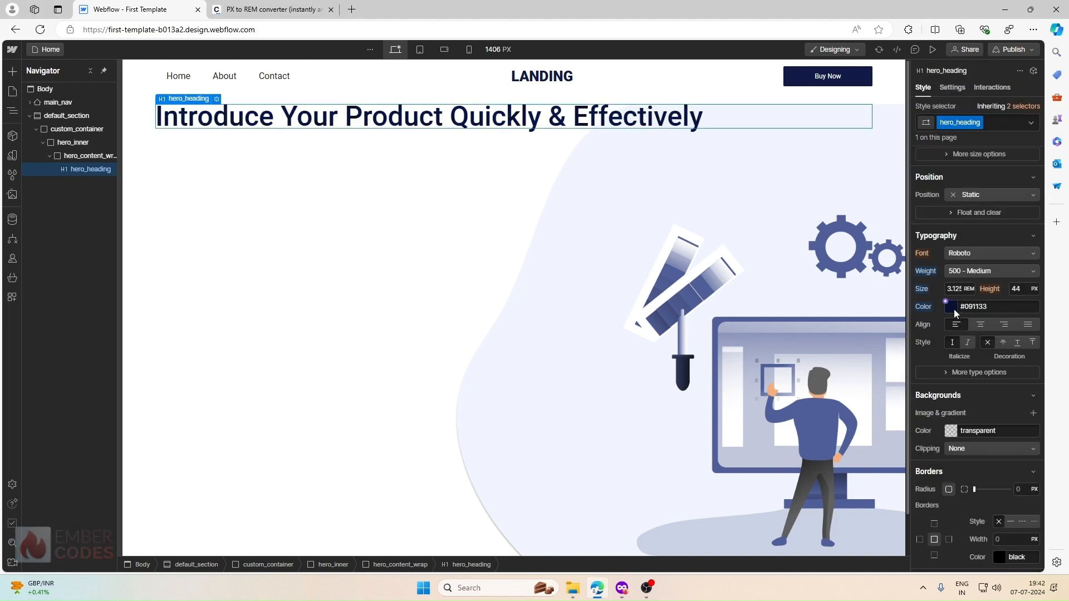
# Save the heading's text colour #091133 as a new colour variable named Text Black
pyautogui.click(952, 307)
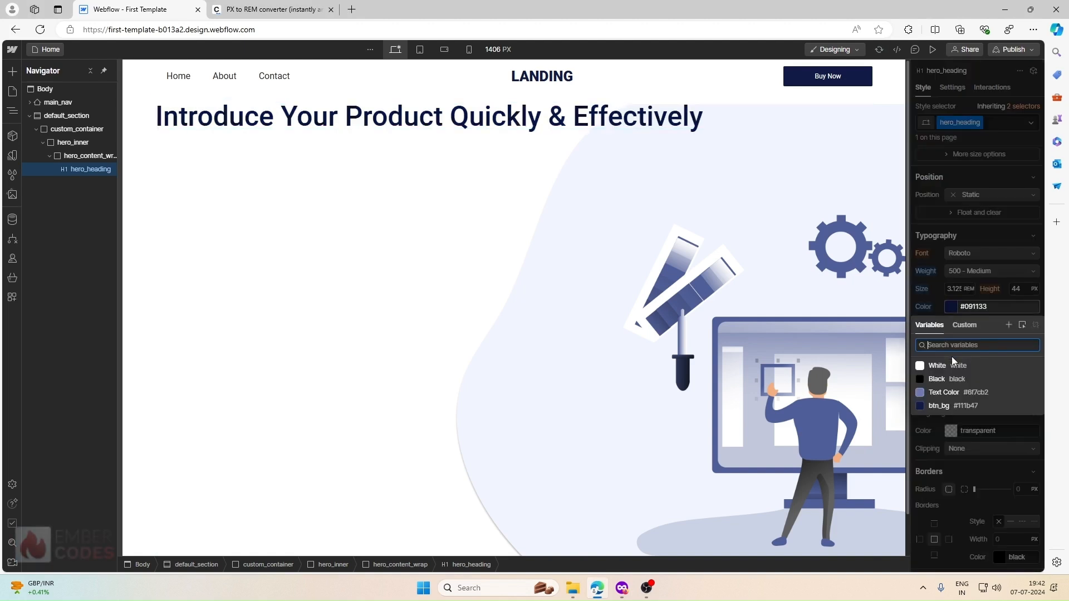
pyautogui.click(1009, 325)
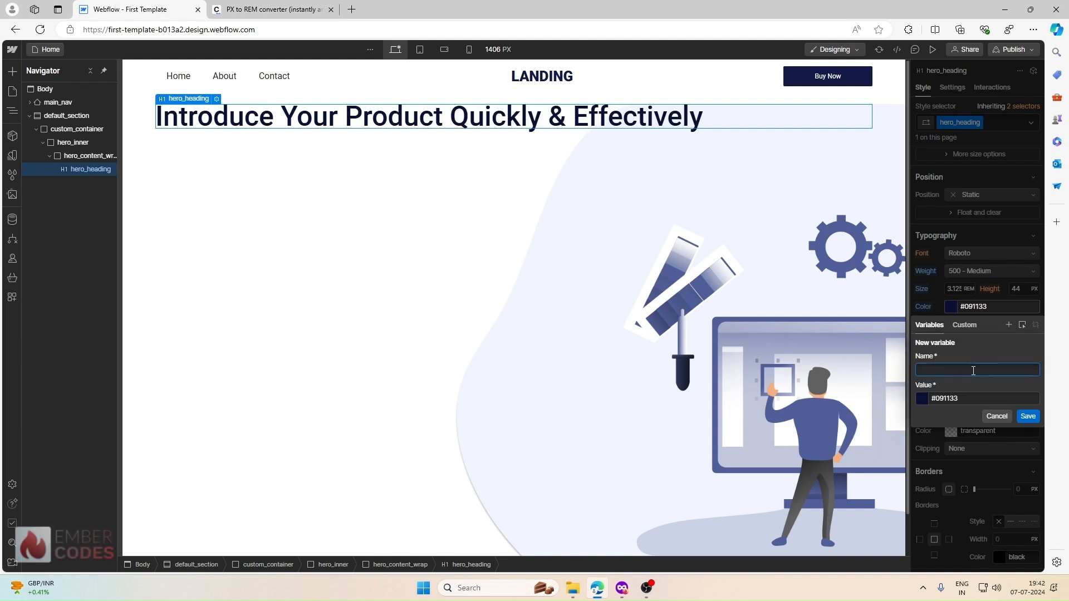
pyautogui.write('Text')
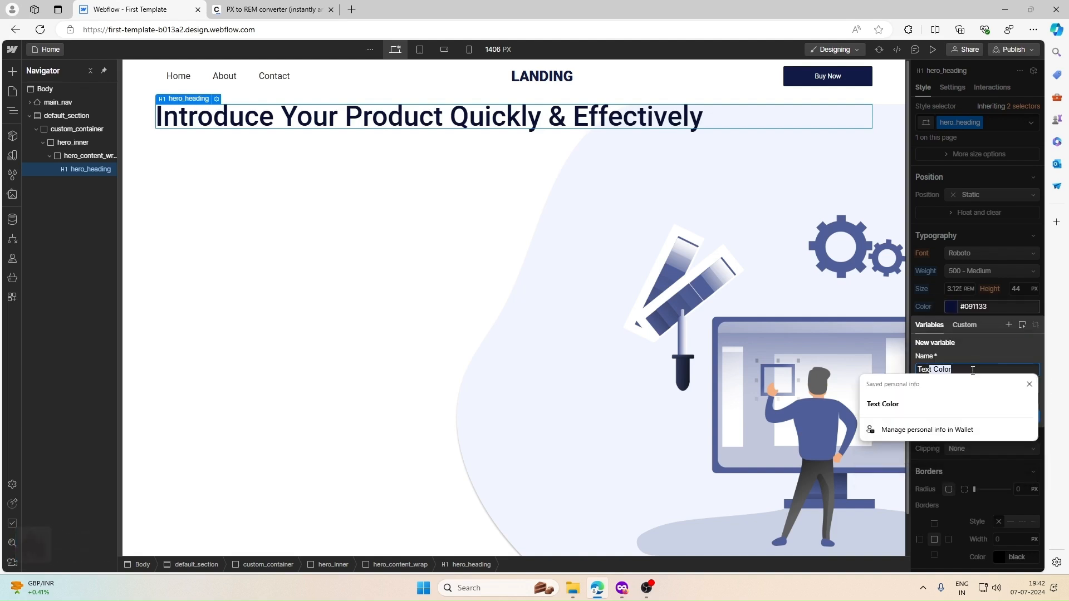
pyautogui.write(' Black')
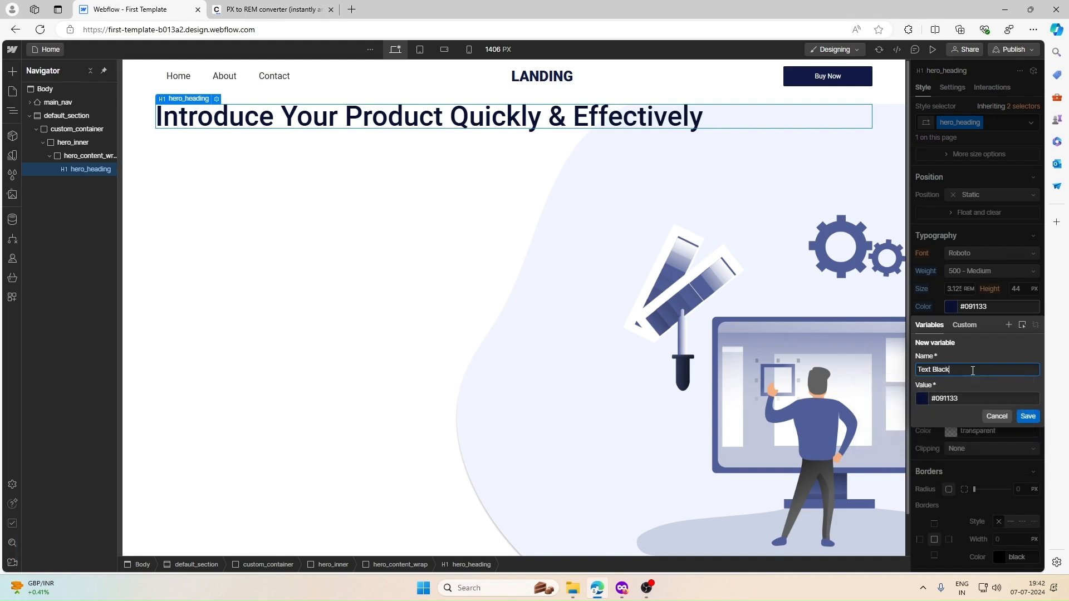
pyautogui.press('Return')
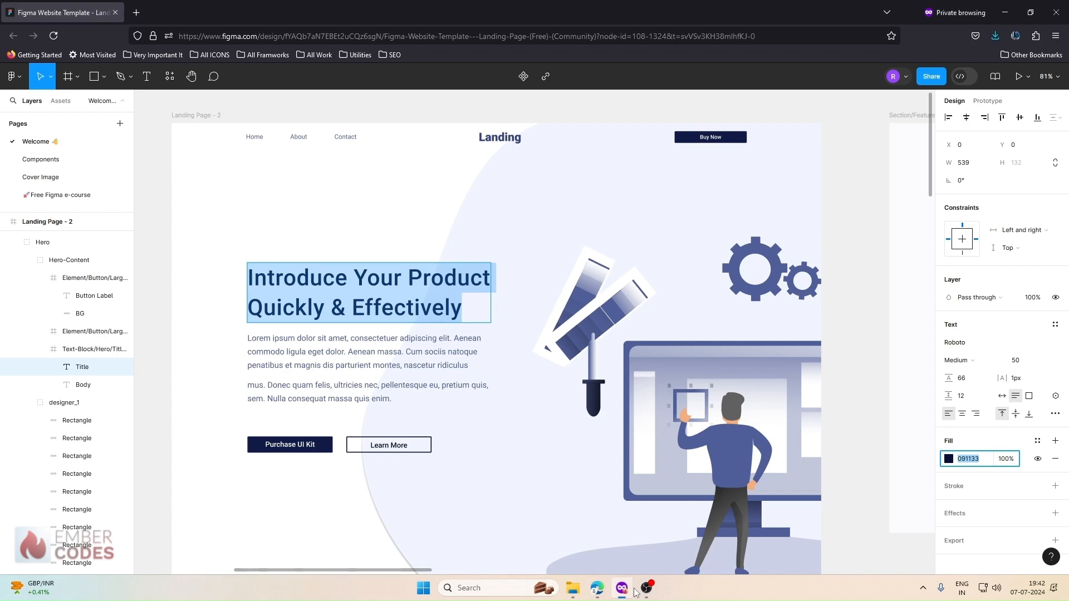
# Compare the heading with the Figma design and insert a line break before "Quickly & Effectively"
pyautogui.click(627, 591)
pyautogui.click(623, 590)
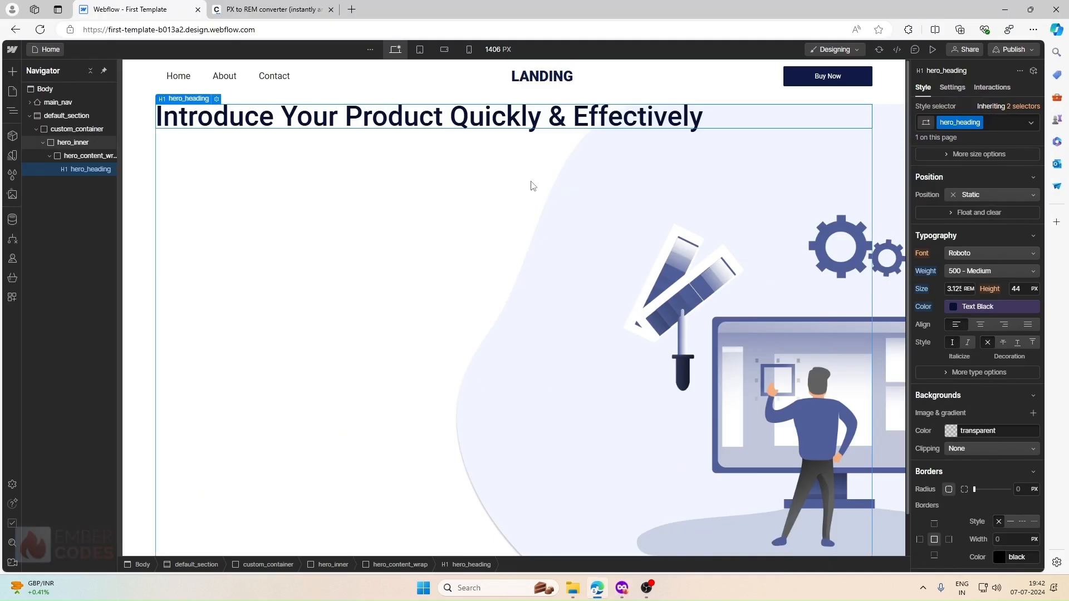
pyautogui.doubleClick(451, 115)
pyautogui.hotkey('shift', 'Return')
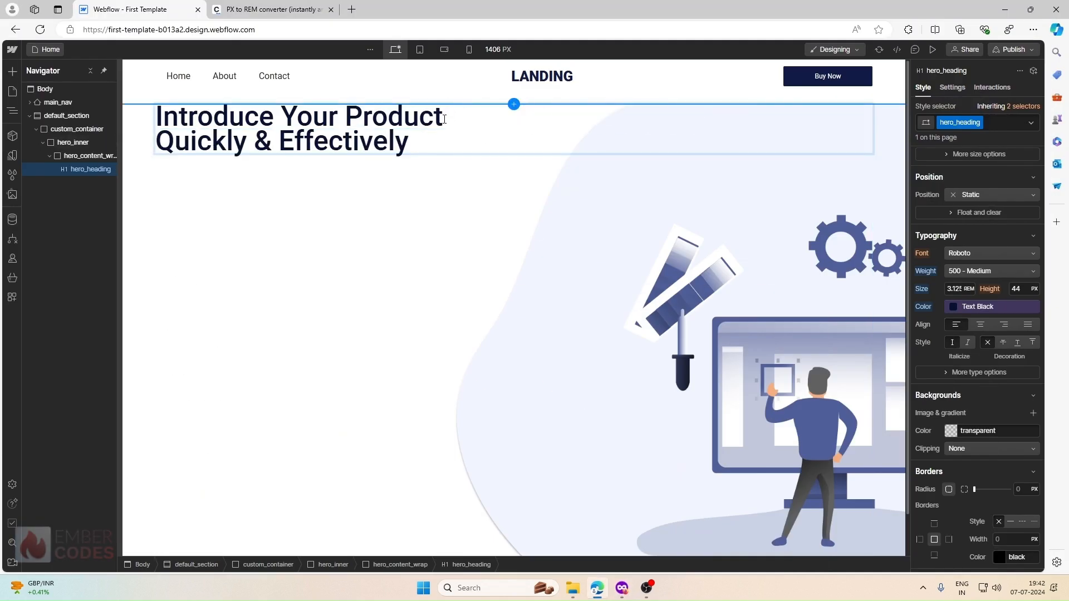
# Check the title's text spacing in Figma and set the hero_heading line height to a unitless 1.5 in Webflow
pyautogui.press('Escape')
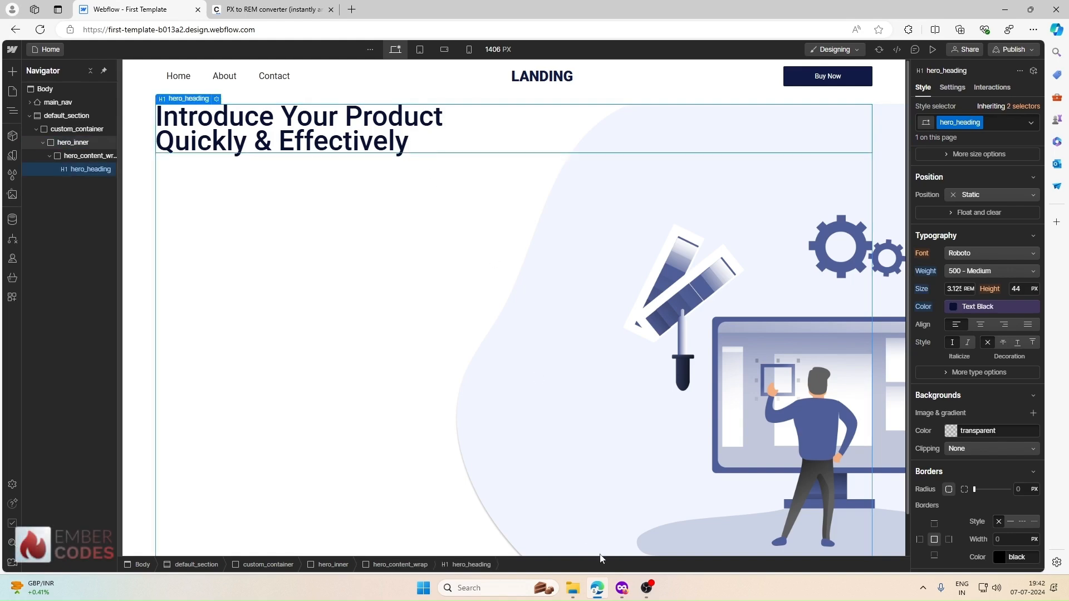
pyautogui.click(621, 591)
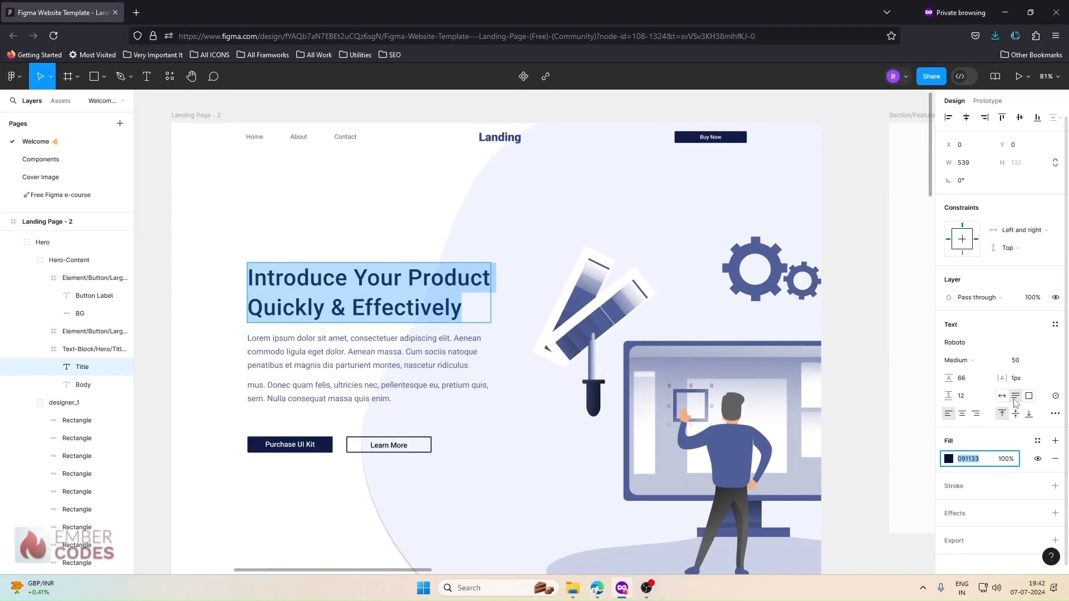
pyautogui.click(963, 397)
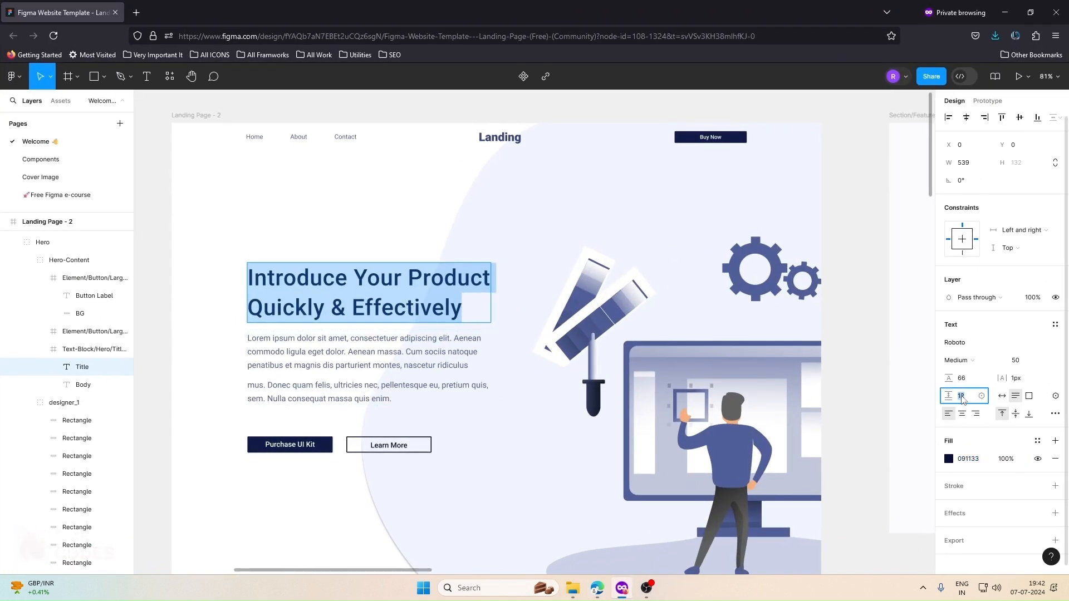
pyautogui.click(1005, 12)
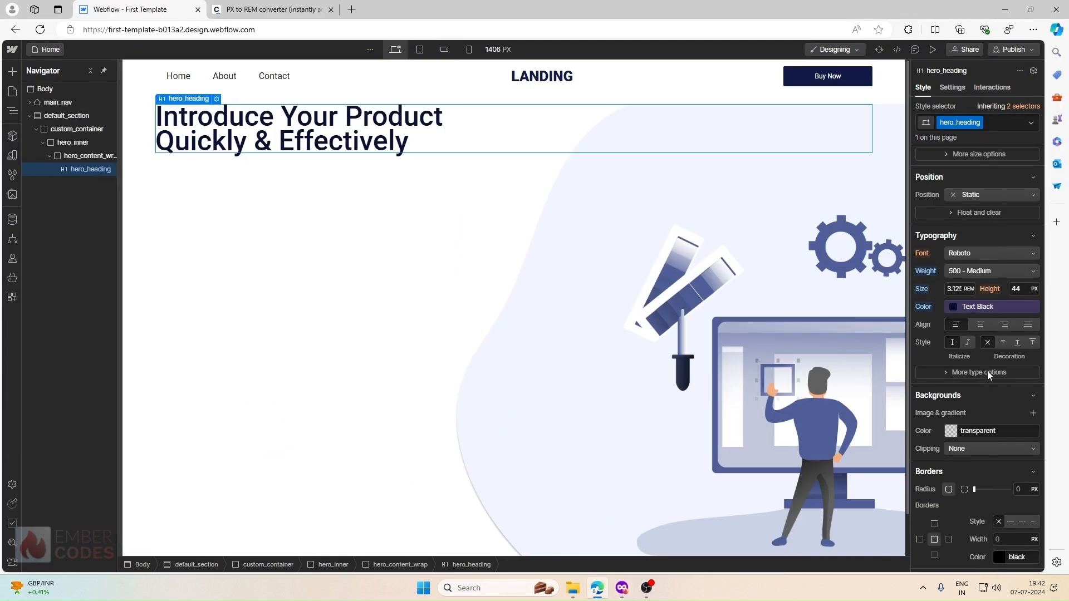
pyautogui.click(953, 374)
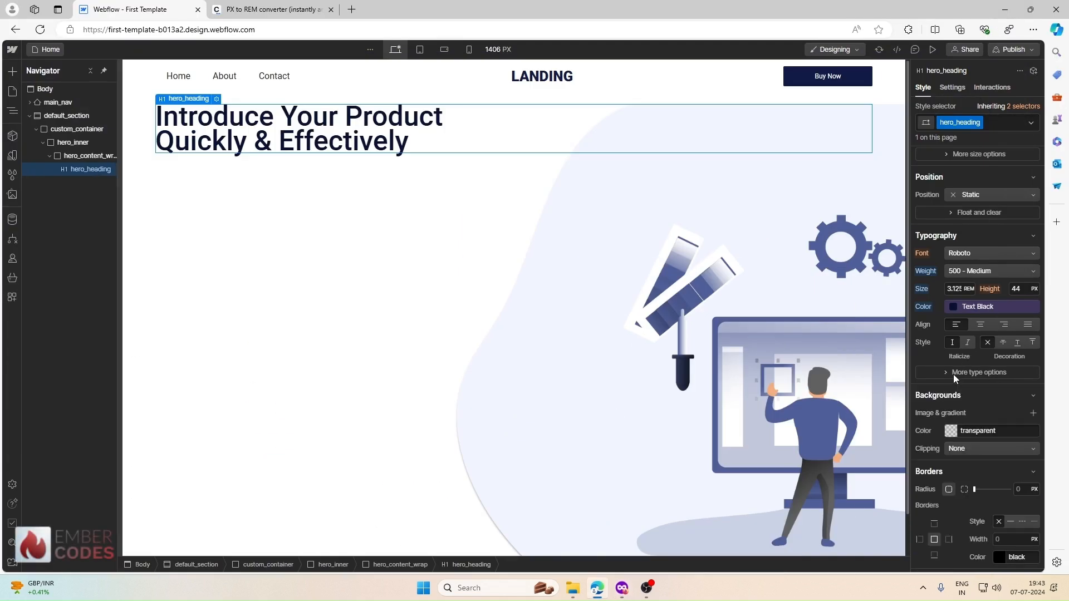
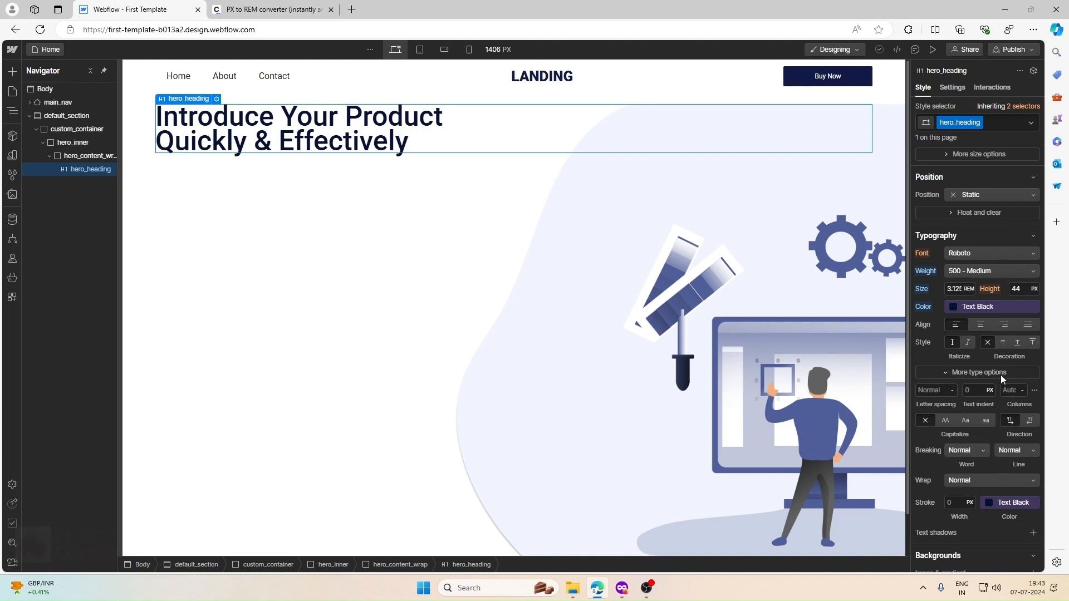
pyautogui.click(1017, 289)
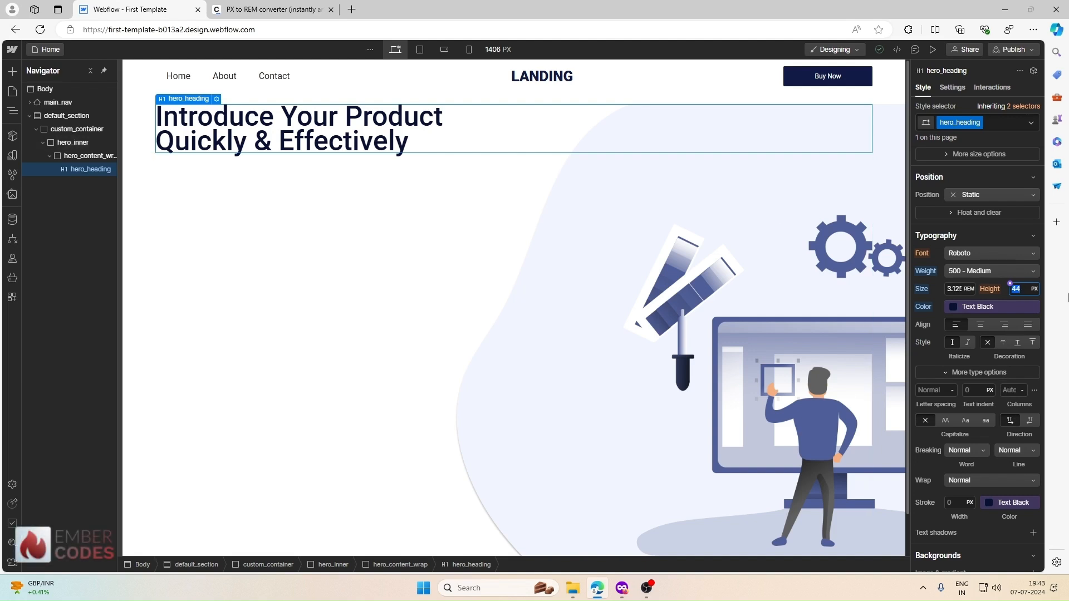
pyautogui.click(1029, 292)
pyautogui.click(1027, 389)
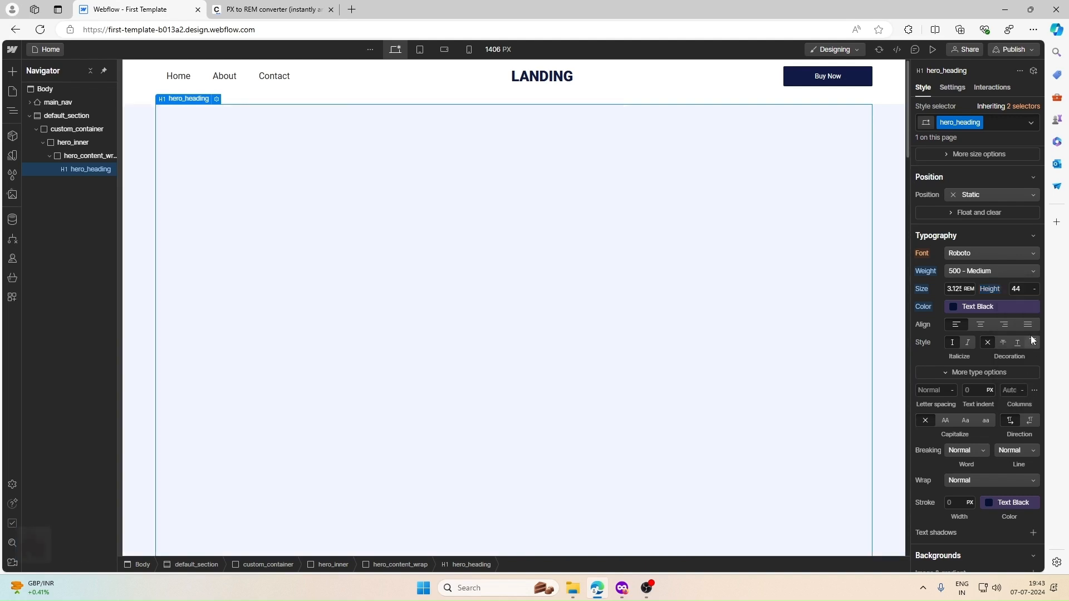
pyautogui.click(1020, 288)
pyautogui.write('1.5')
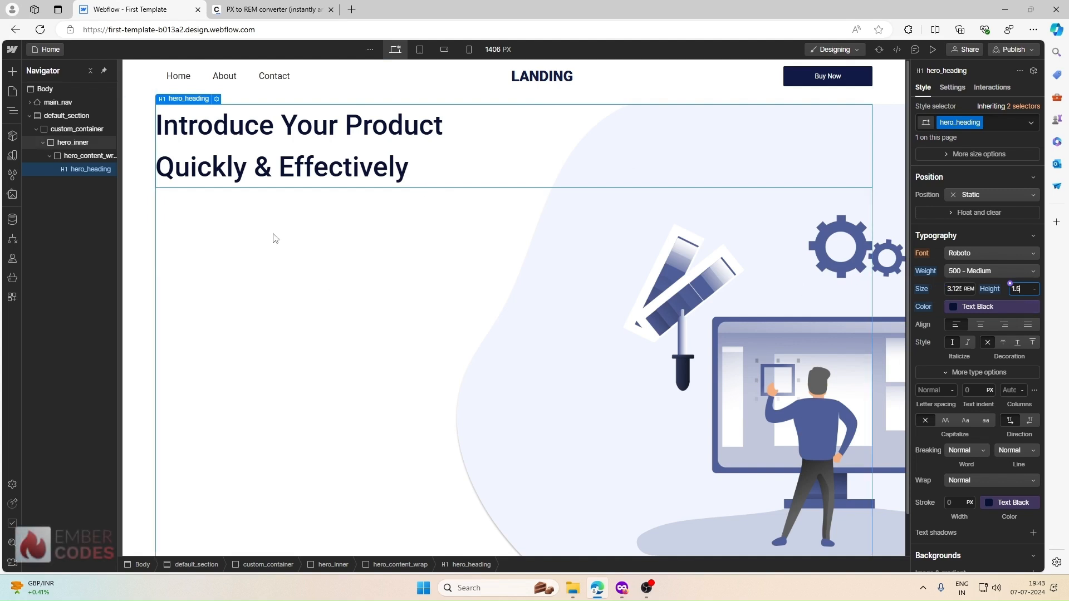
# Select hero_content_wrap and add a Paragraph element inside it below the hero heading
pyautogui.click(176, 99)
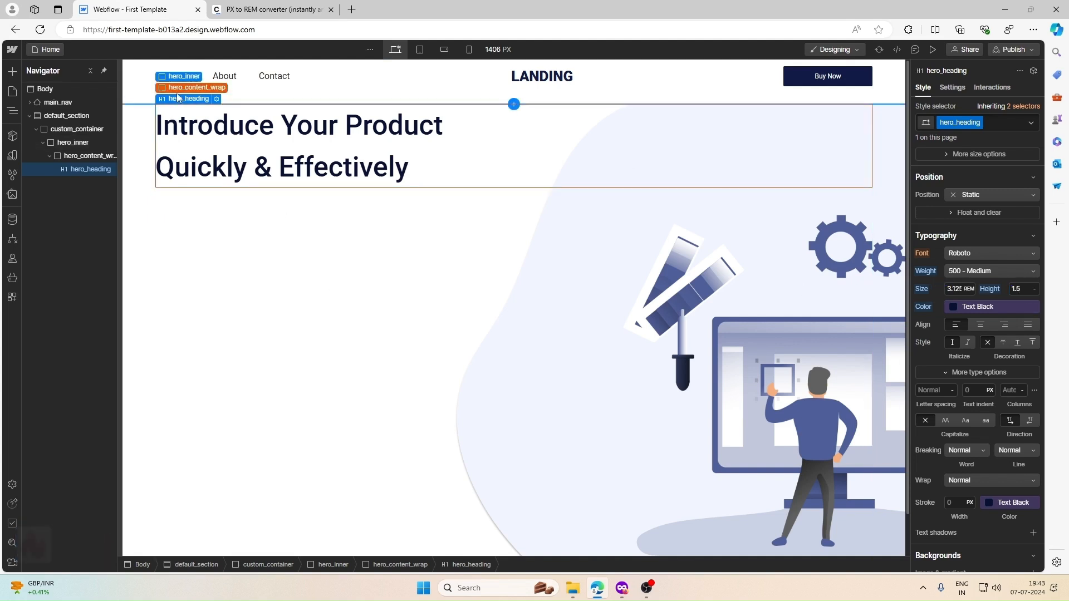
pyautogui.click(186, 88)
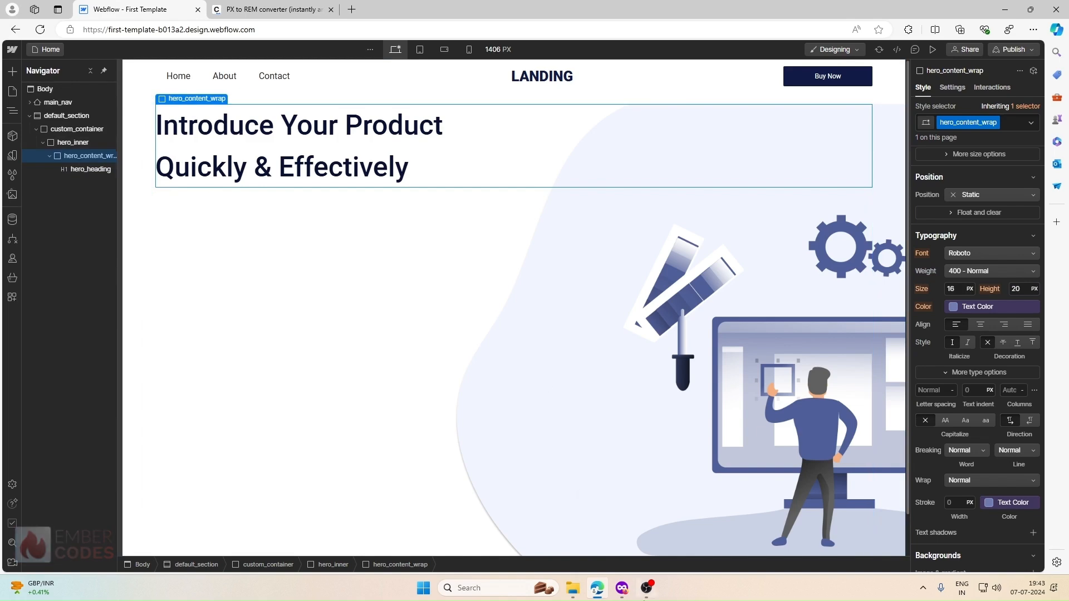
pyautogui.click(627, 591)
pyautogui.click(622, 588)
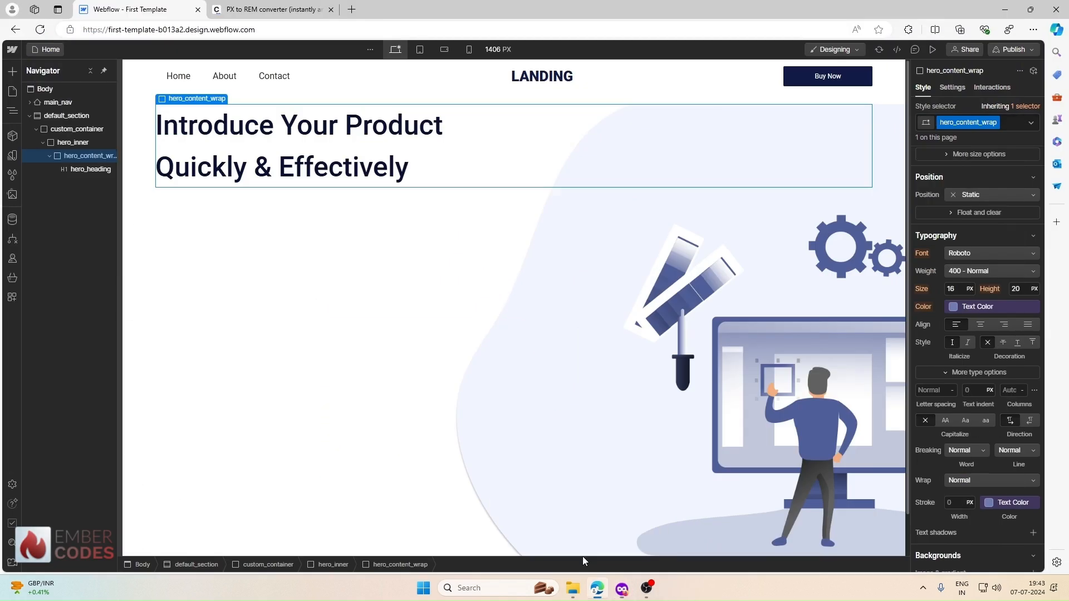
pyautogui.click(13, 72)
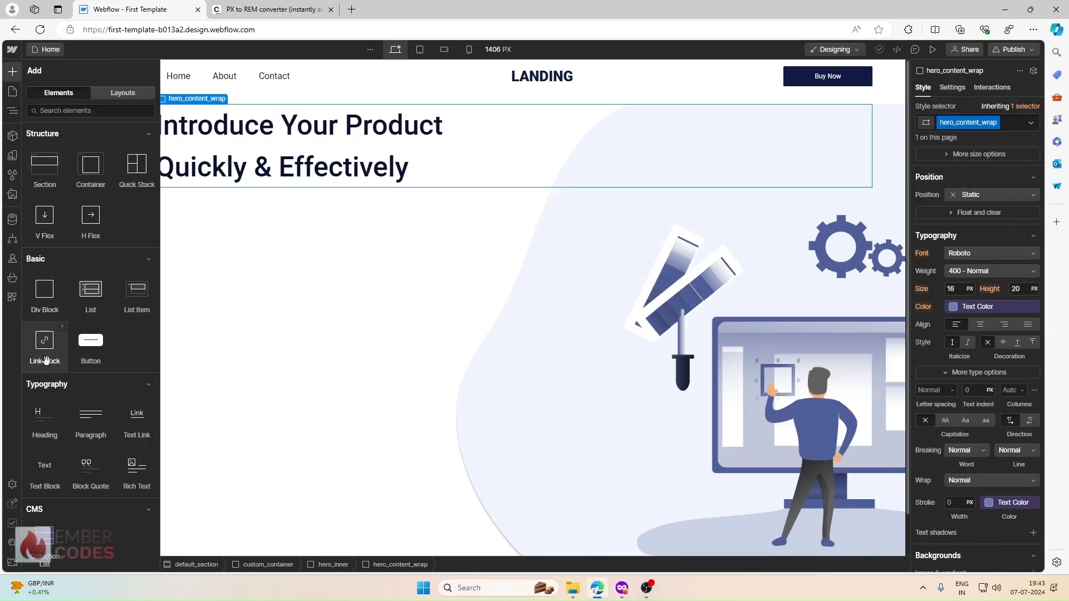
pyautogui.click(74, 430)
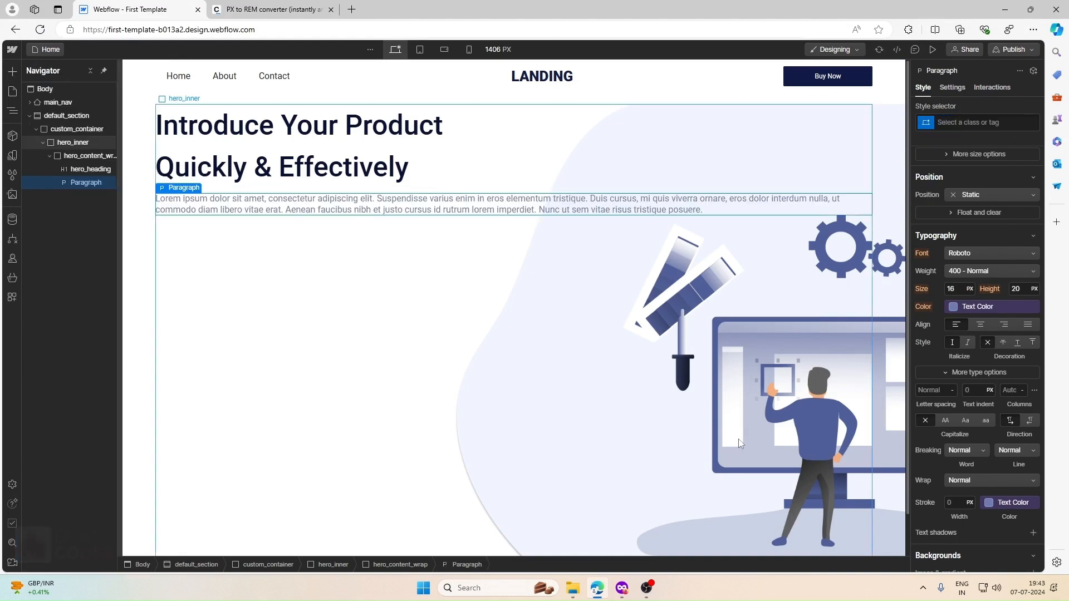
# Copy the hero's body text from the Figma design and replace the new paragraph's placeholder text with it in Webflow
pyautogui.click(625, 589)
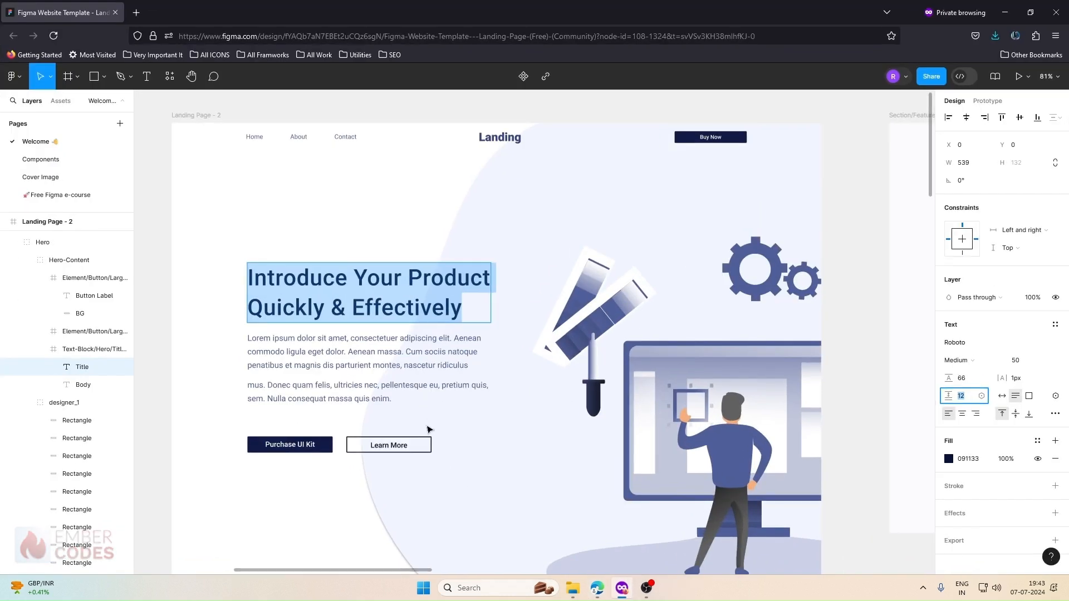
pyautogui.doubleClick(406, 381)
pyautogui.tripleClick(406, 378)
pyautogui.moveTo(407, 399); pyautogui.dragTo(233, 313)
pyautogui.hotkey('ctrl', 'c')
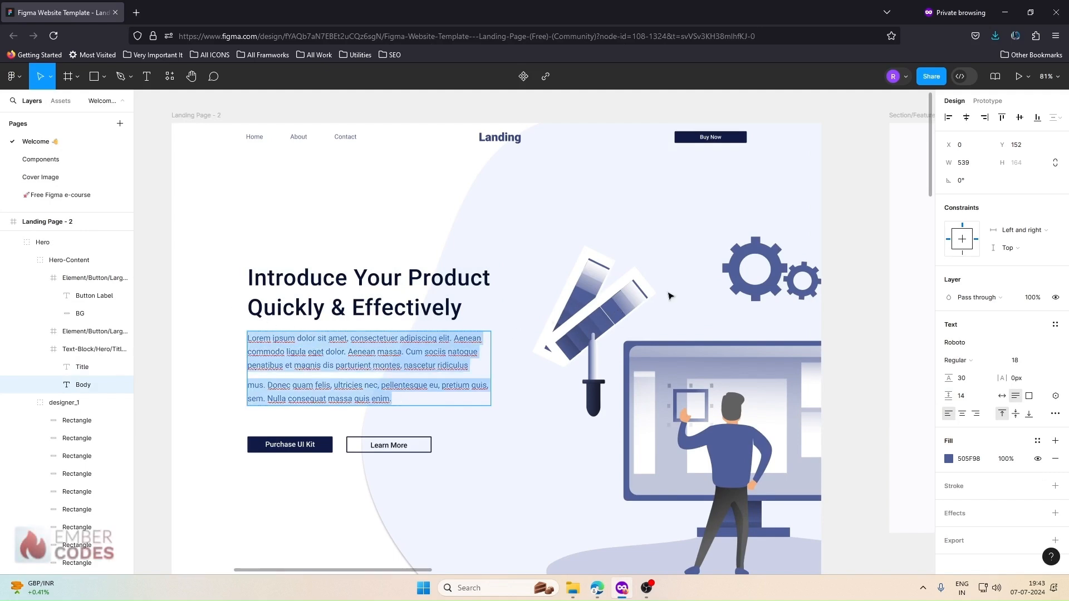
pyautogui.click(1004, 12)
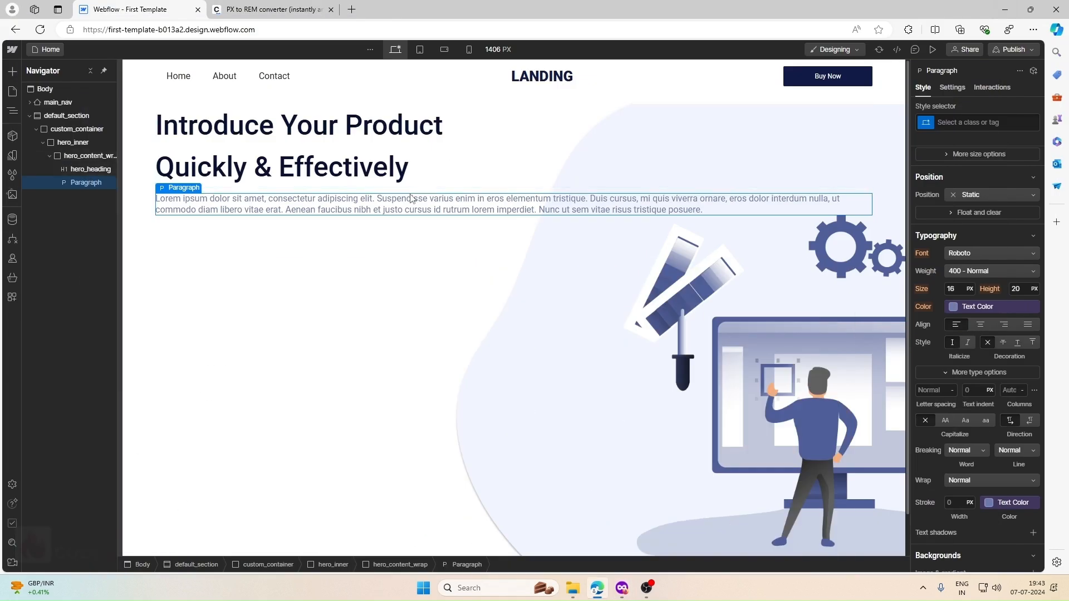
pyautogui.doubleClick(410, 202)
pyautogui.hotkey('ctrl', 'v')
pyautogui.click(401, 271)
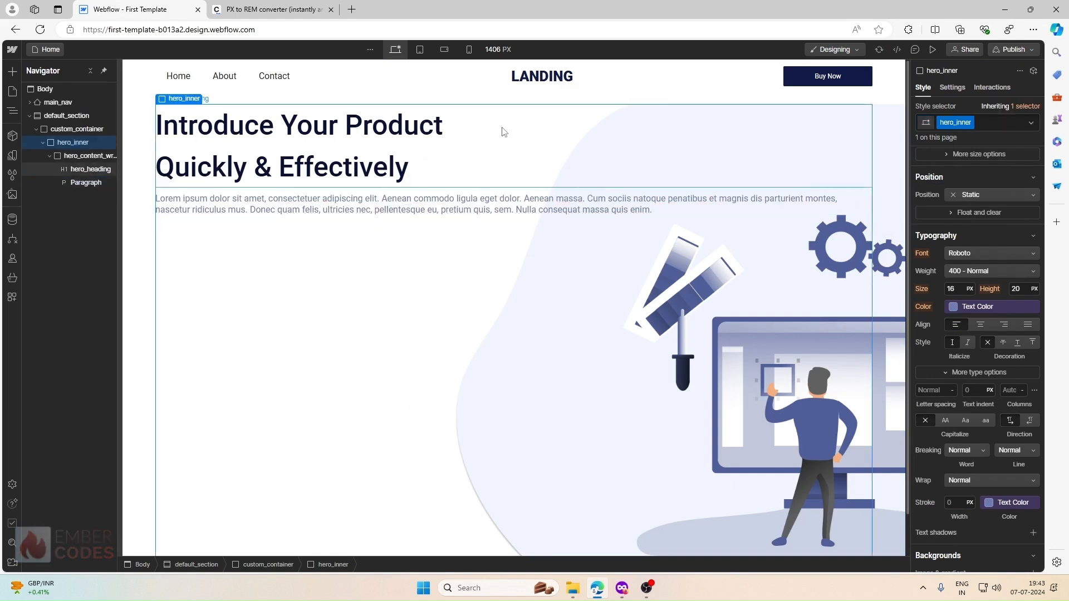
# Try widths of 50% and 60% on hero_content_wrap and settle on 55%
pyautogui.click(501, 131)
pyautogui.click(78, 156)
pyautogui.scroll(4, 972, 293)
pyautogui.click(957, 305)
pyautogui.write('50%')
pyautogui.press('Return')
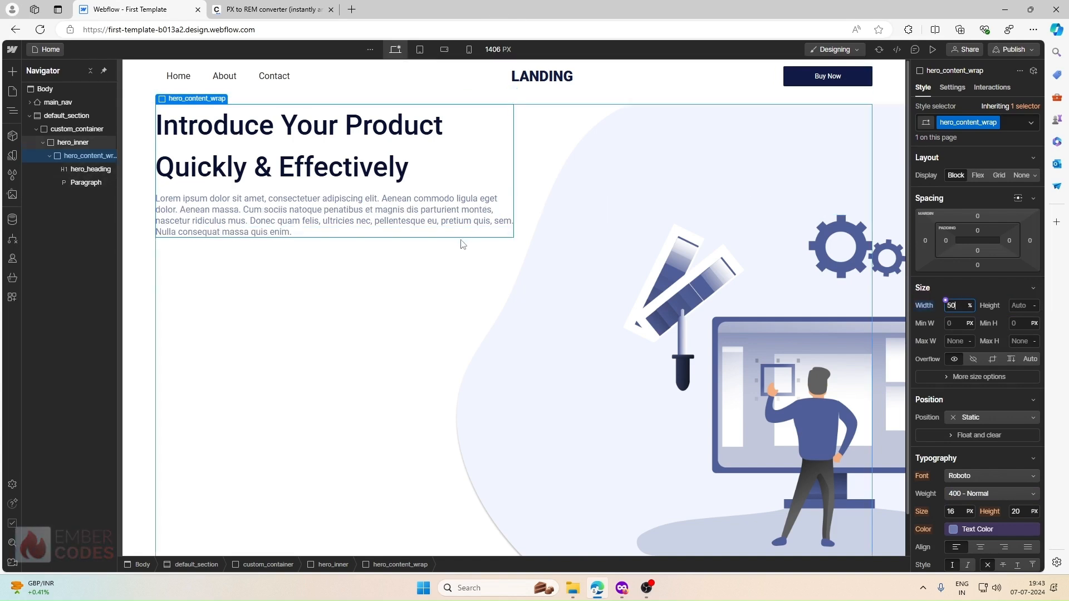
pyautogui.click(957, 308)
pyautogui.write('60')
pyautogui.press('Return')
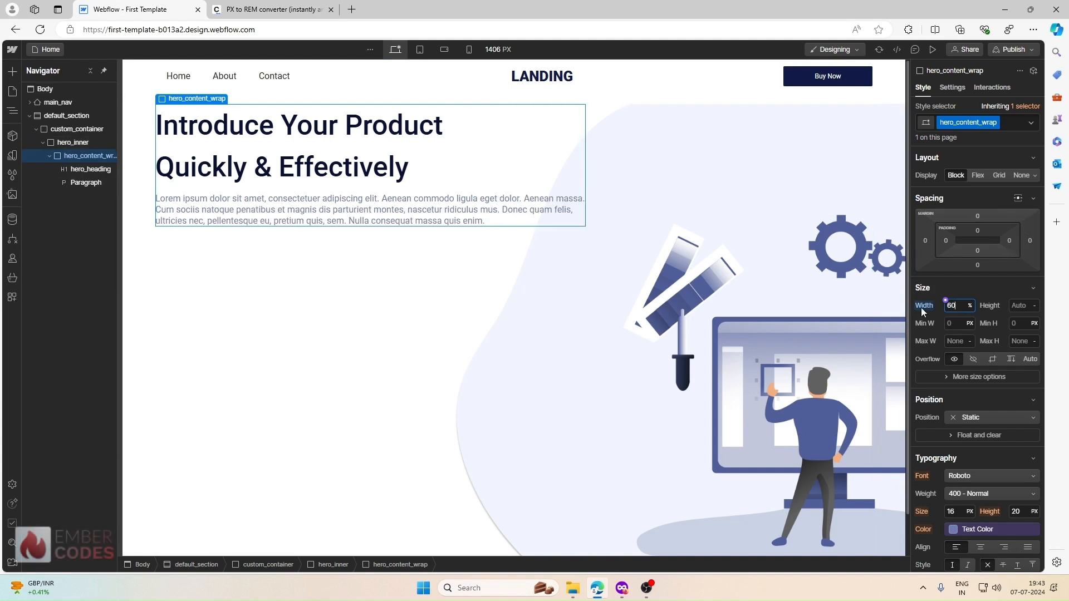
pyautogui.write('55')
pyautogui.press('Return')
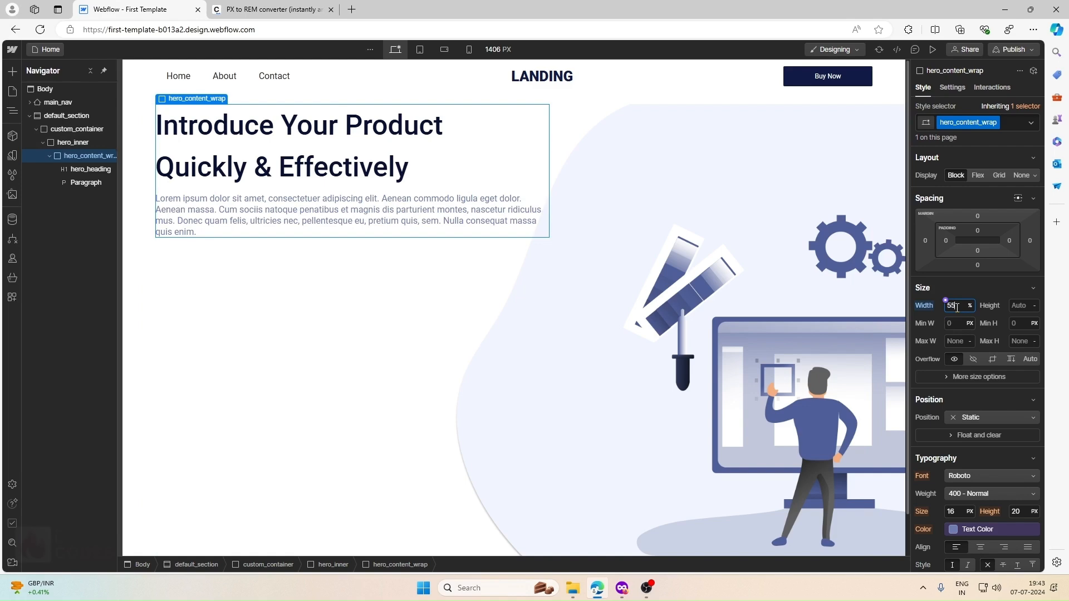
# Check the body text's typography in Figma and target the All Paragraphs tag for the hero paragraph's styles in Webflow
pyautogui.click(271, 219)
pyautogui.click(623, 589)
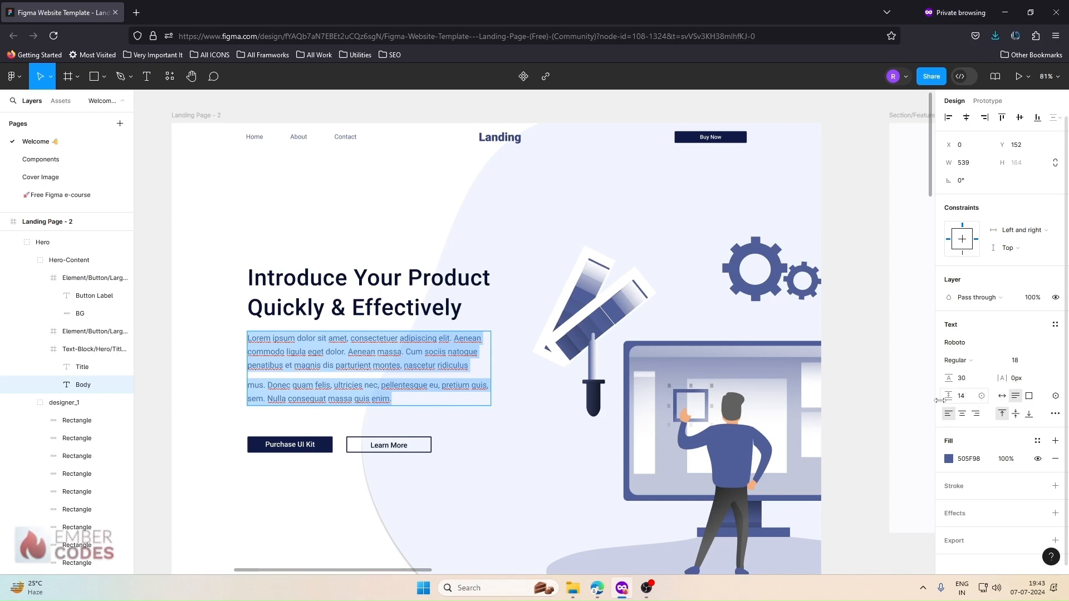
pyautogui.click(622, 589)
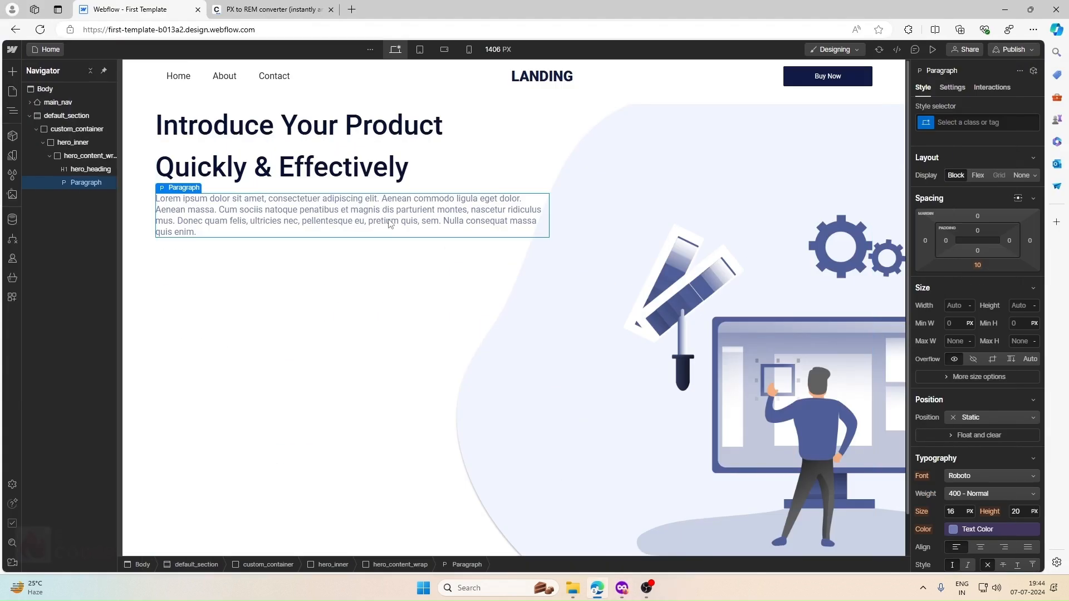
pyautogui.click(983, 124)
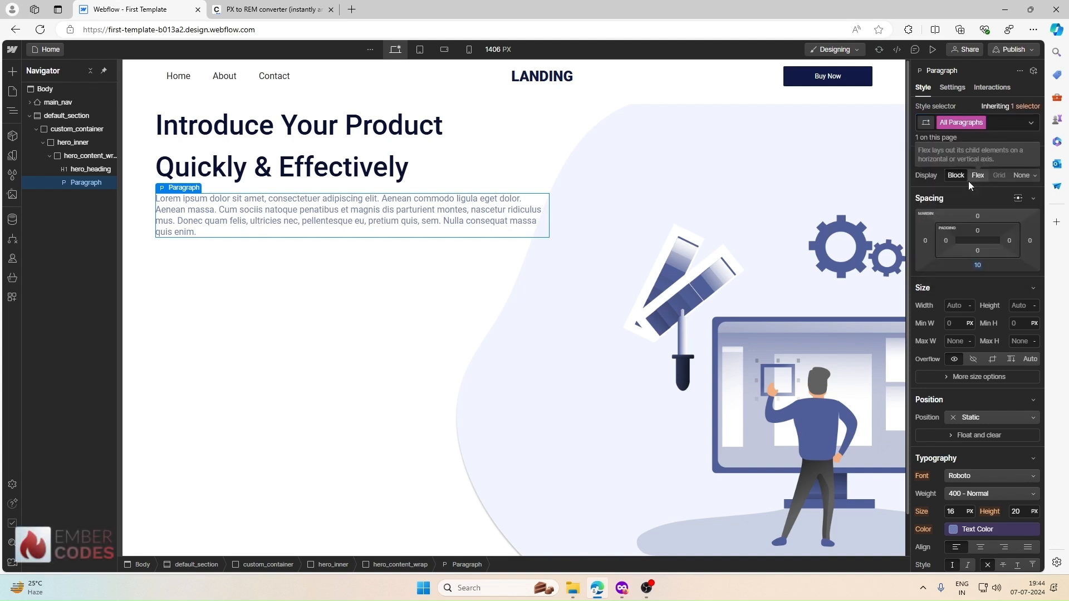
pyautogui.click(980, 265)
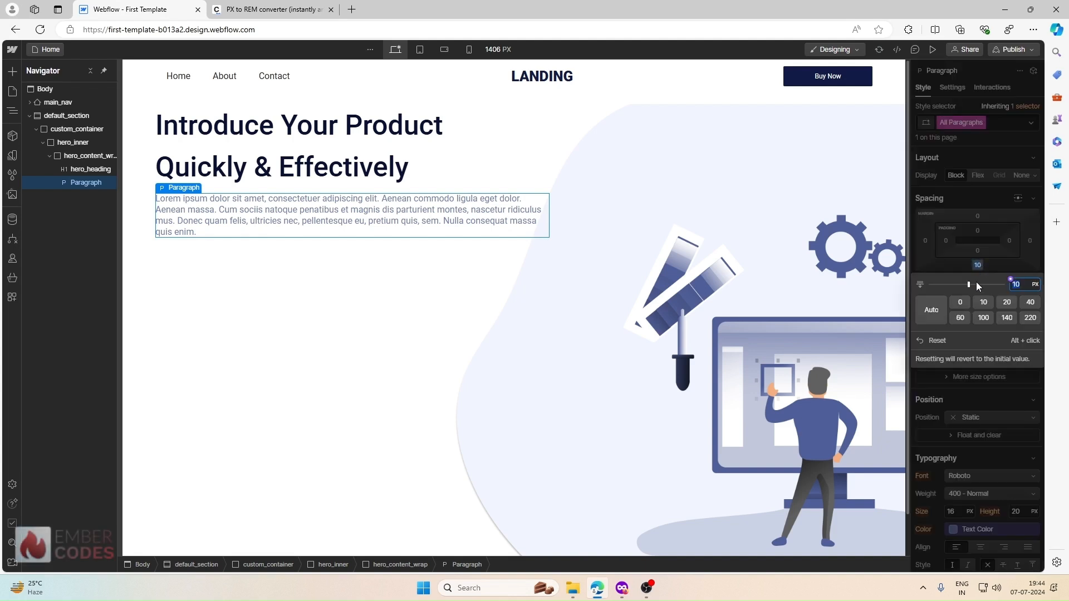
pyautogui.click(984, 235)
pyautogui.scroll(-3, 977, 389)
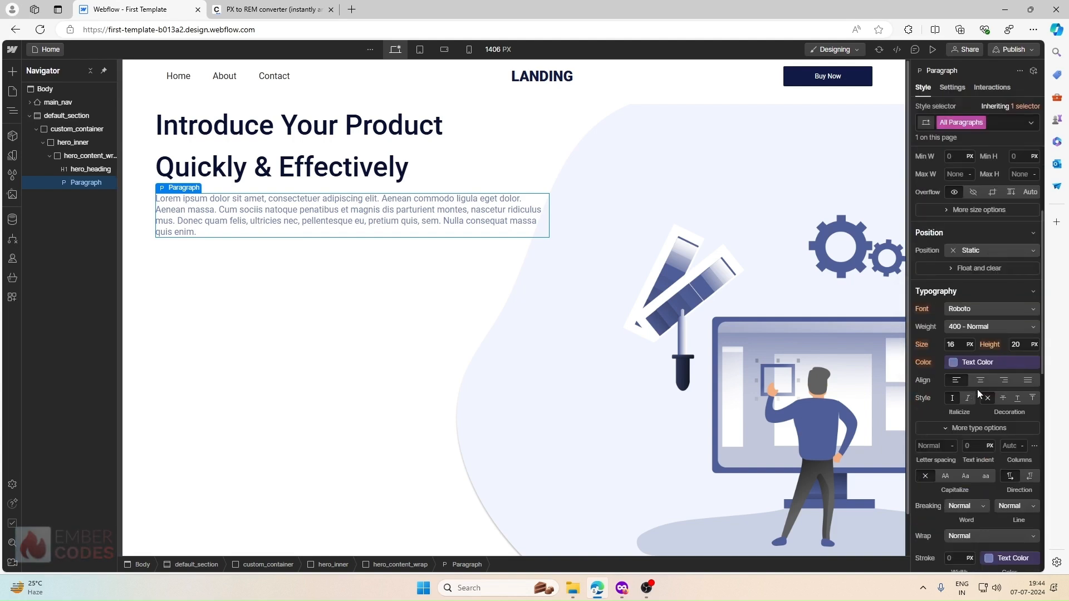
# Set the All Paragraphs line height to a unitless 1.4 after trying 1.2
pyautogui.click(1019, 344)
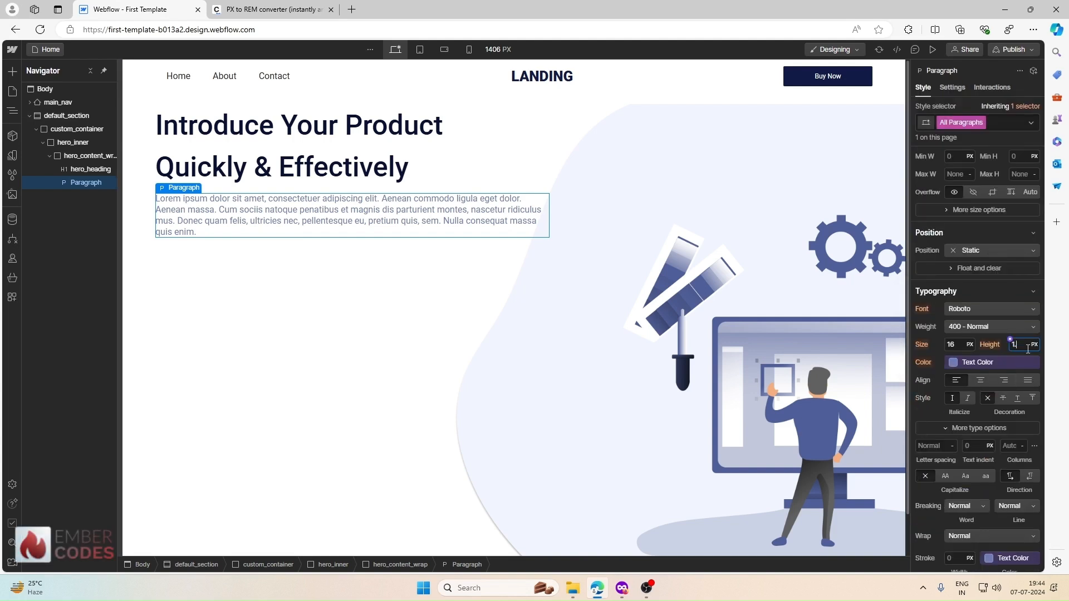
pyautogui.write('1.2')
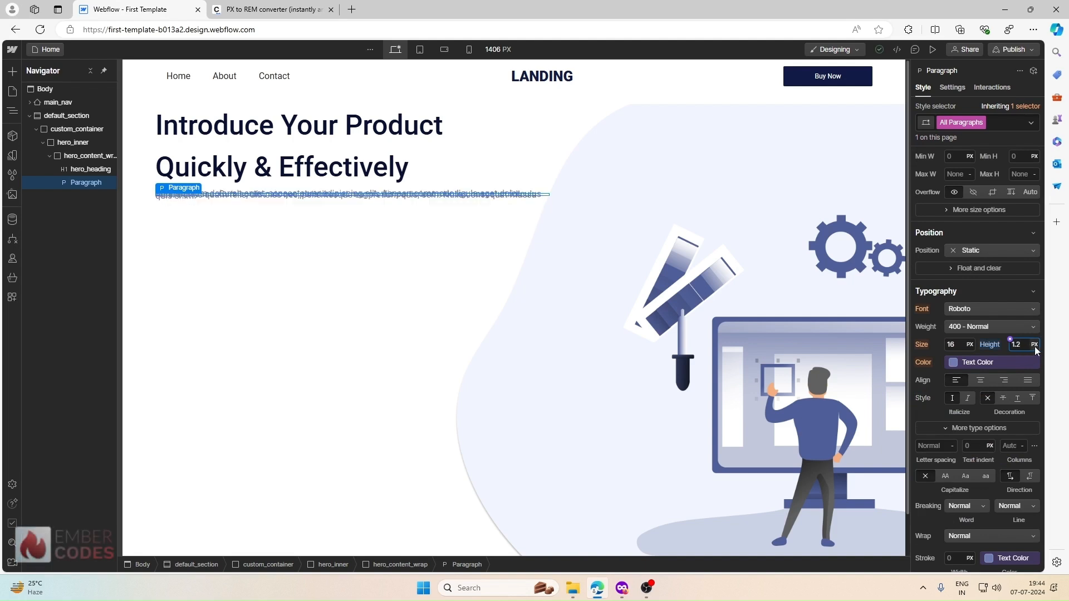
pyautogui.click(1034, 346)
pyautogui.click(1017, 446)
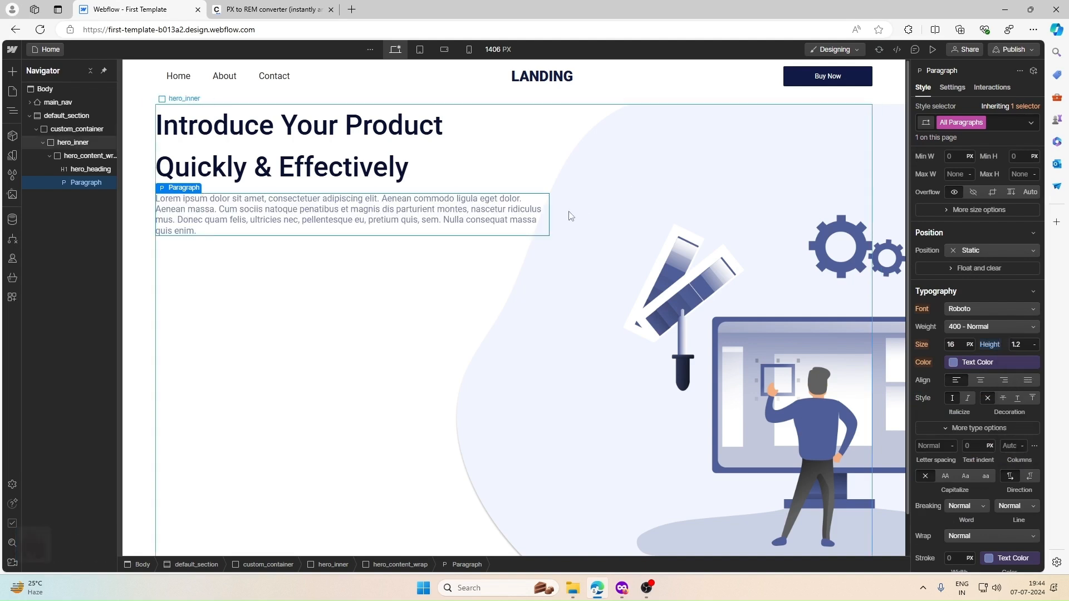
pyautogui.click(1020, 344)
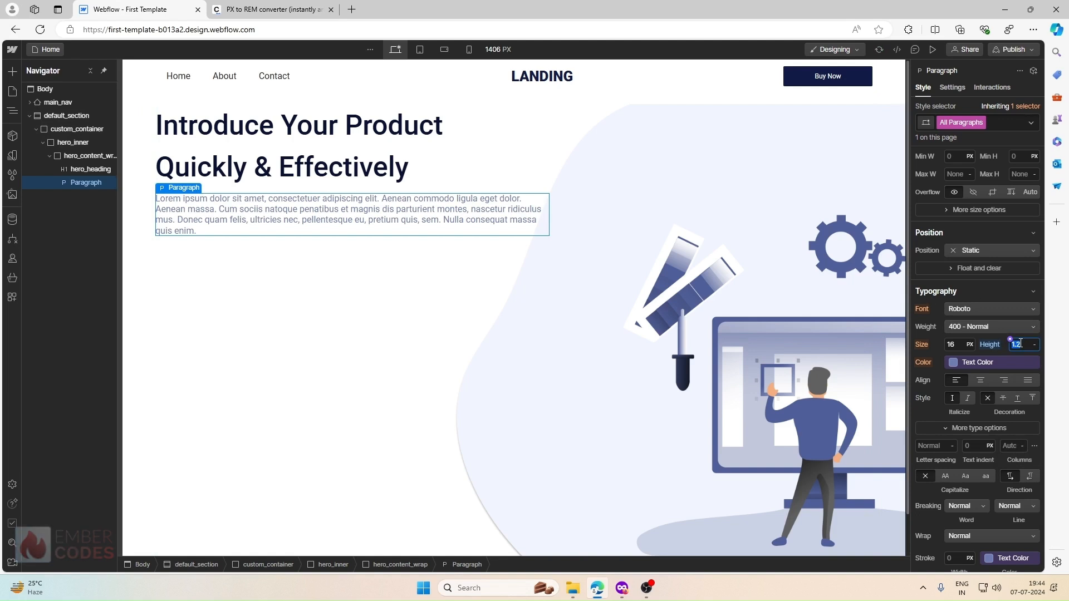
pyautogui.press('Up')
pyautogui.press('Up')
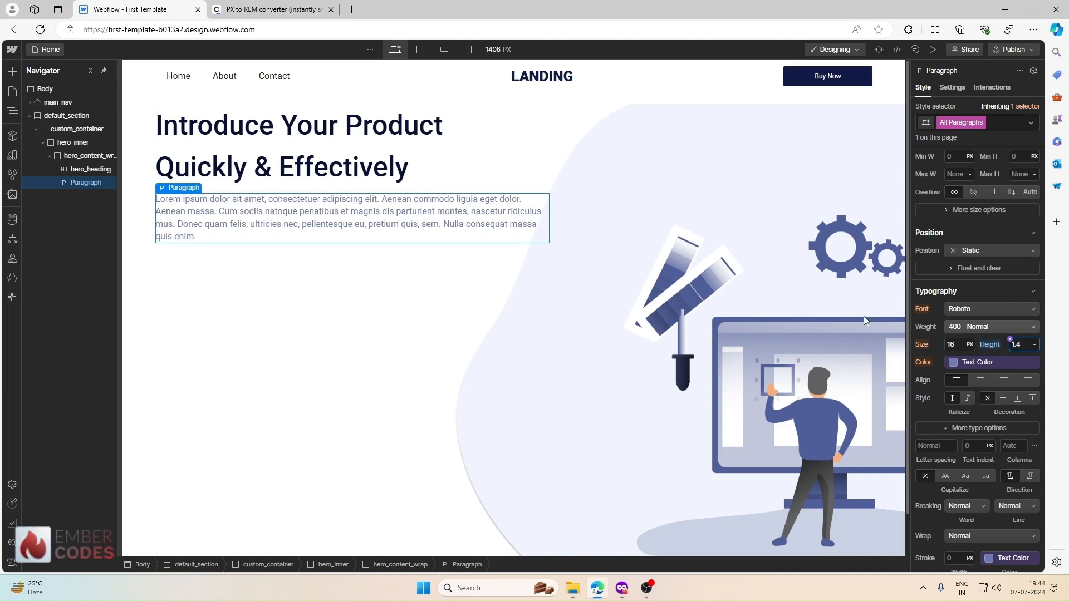
# Insert a blank line before "Donec quam felis" in the hero paragraph and compare the text with the Figma design
pyautogui.doubleClick(428, 214)
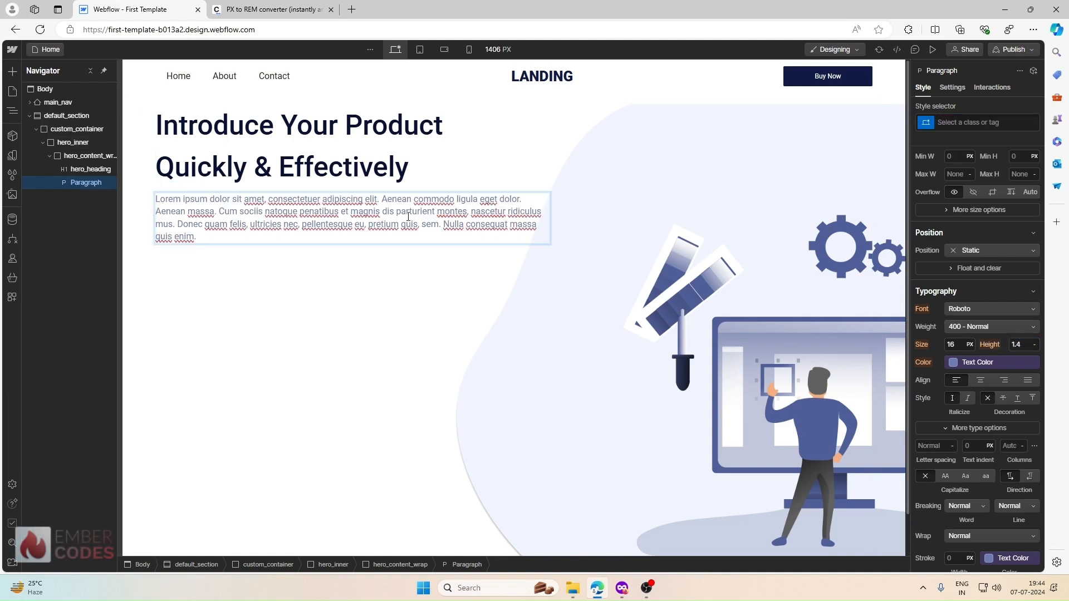
pyautogui.click(178, 229)
pyautogui.press('Return')
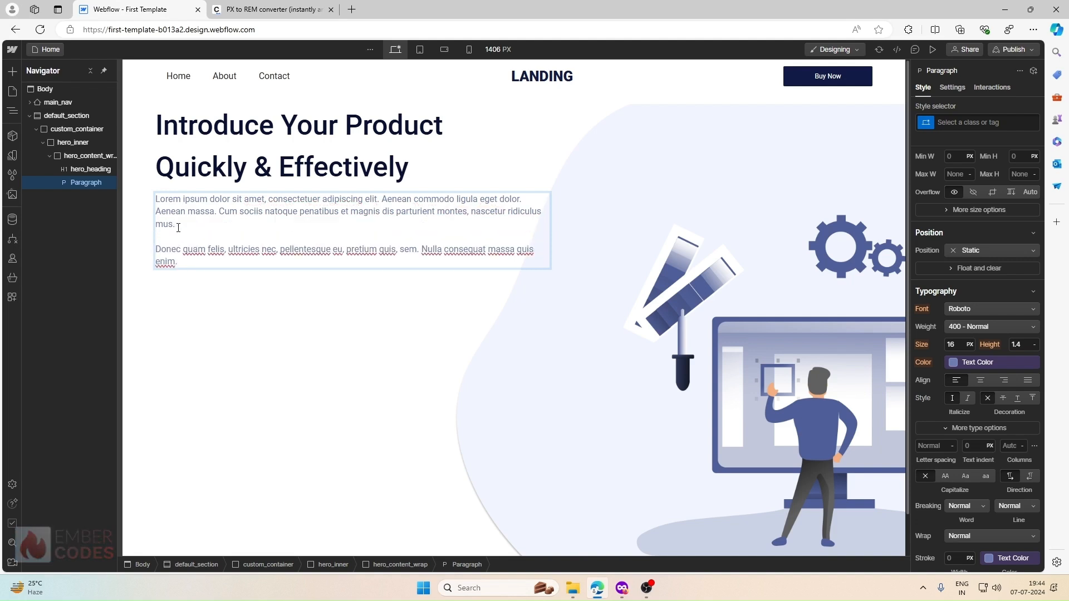
pyautogui.click(207, 295)
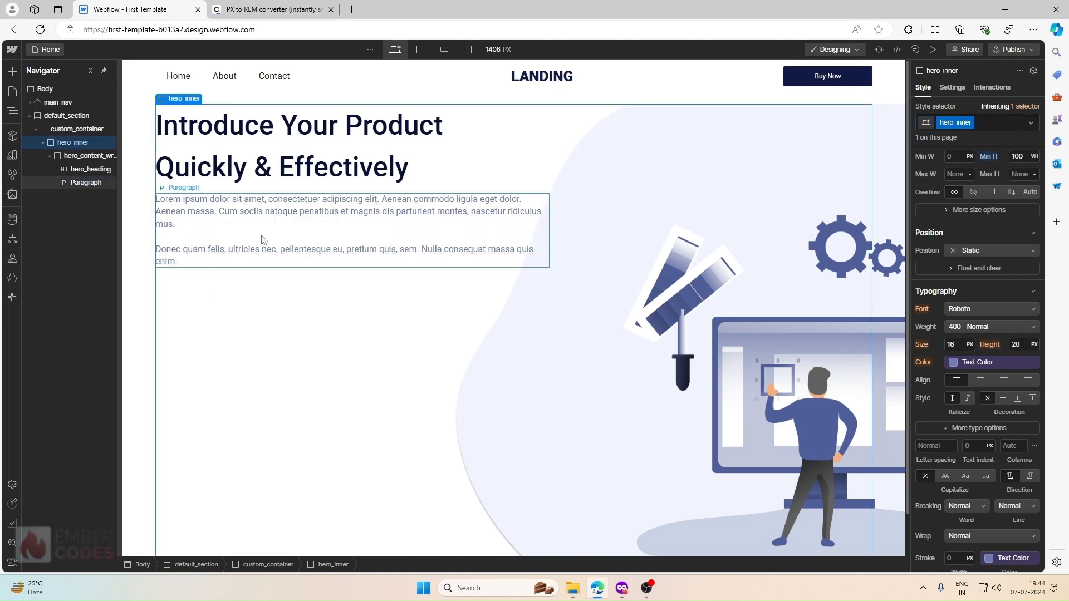
pyautogui.click(620, 586)
pyautogui.click(620, 587)
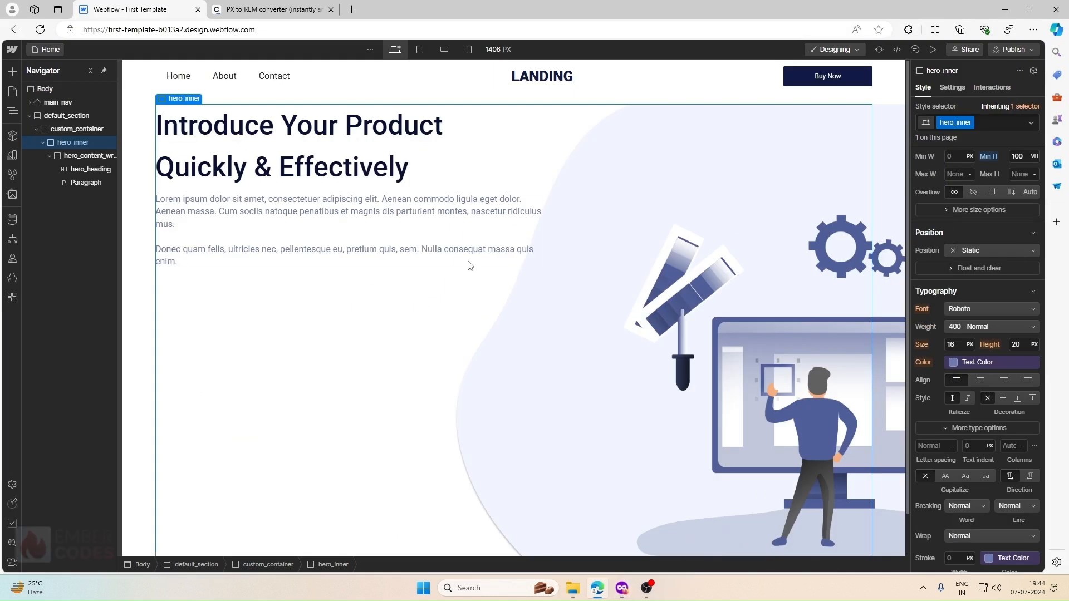
# Add a Div Block inside hero_content_wrap, below the hero paragraph
pyautogui.click(521, 223)
pyautogui.click(517, 186)
pyautogui.click(517, 190)
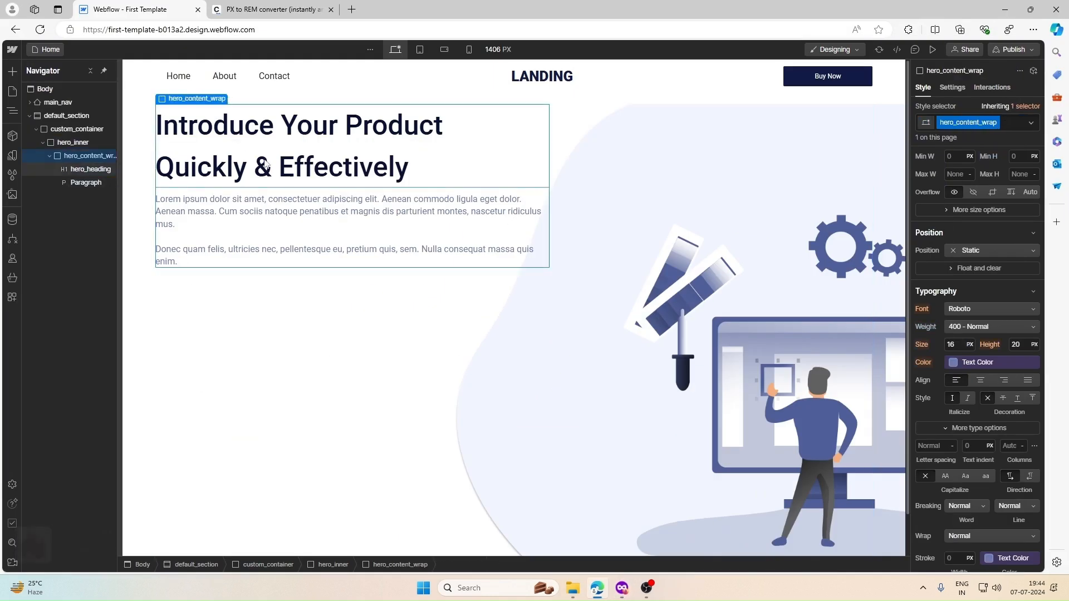
pyautogui.click(508, 89)
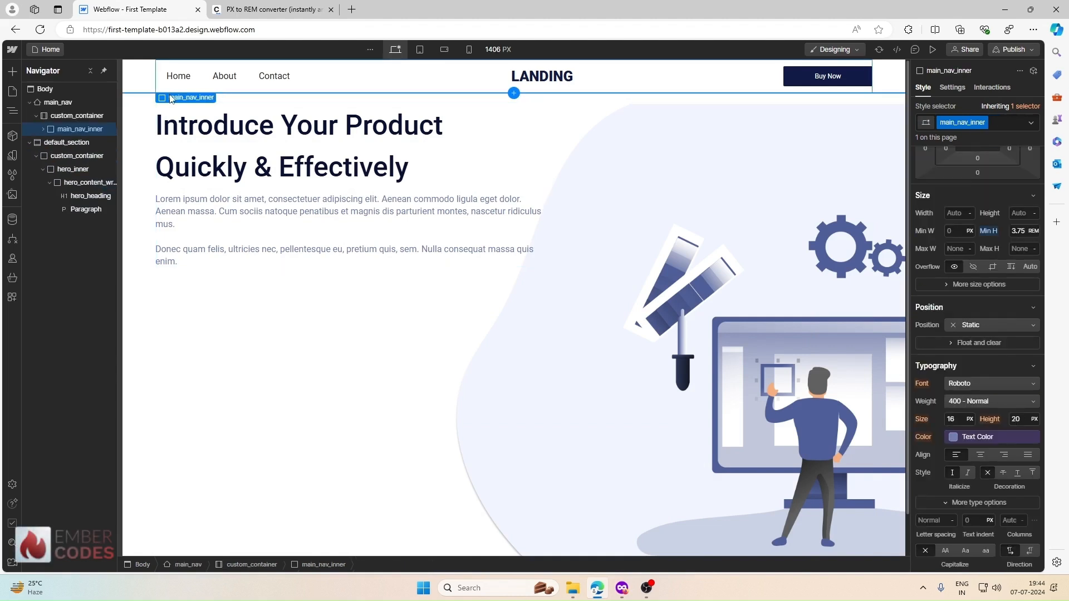
pyautogui.click(486, 193)
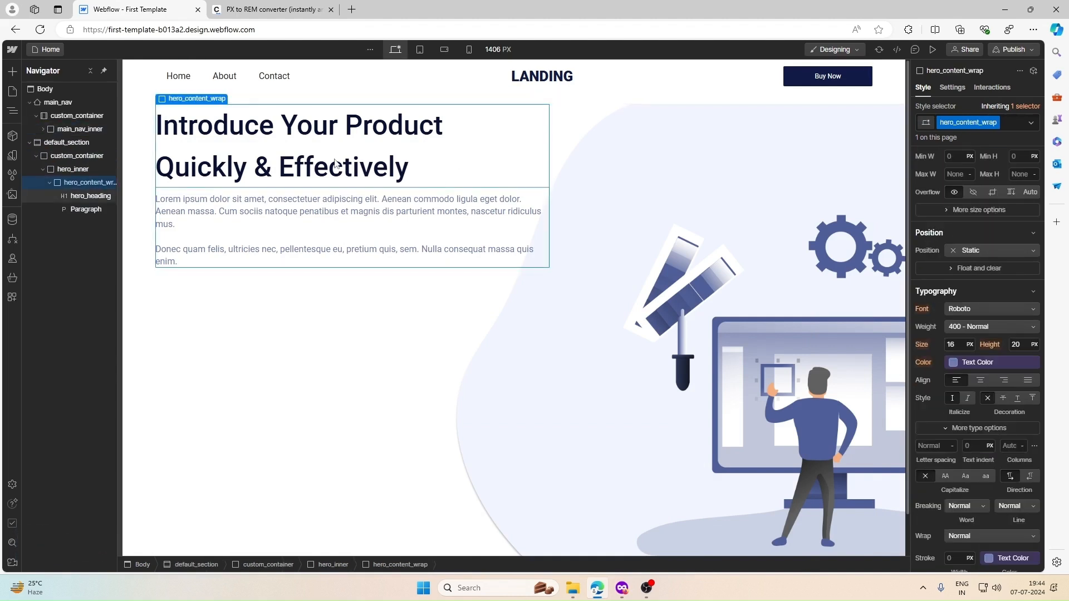
pyautogui.click(9, 74)
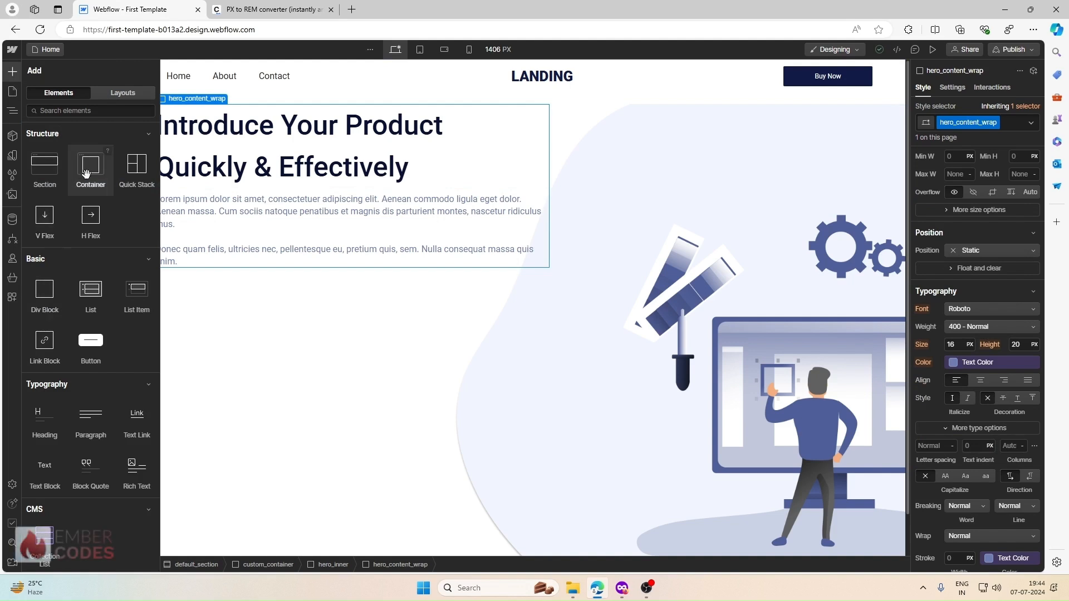
pyautogui.click(38, 287)
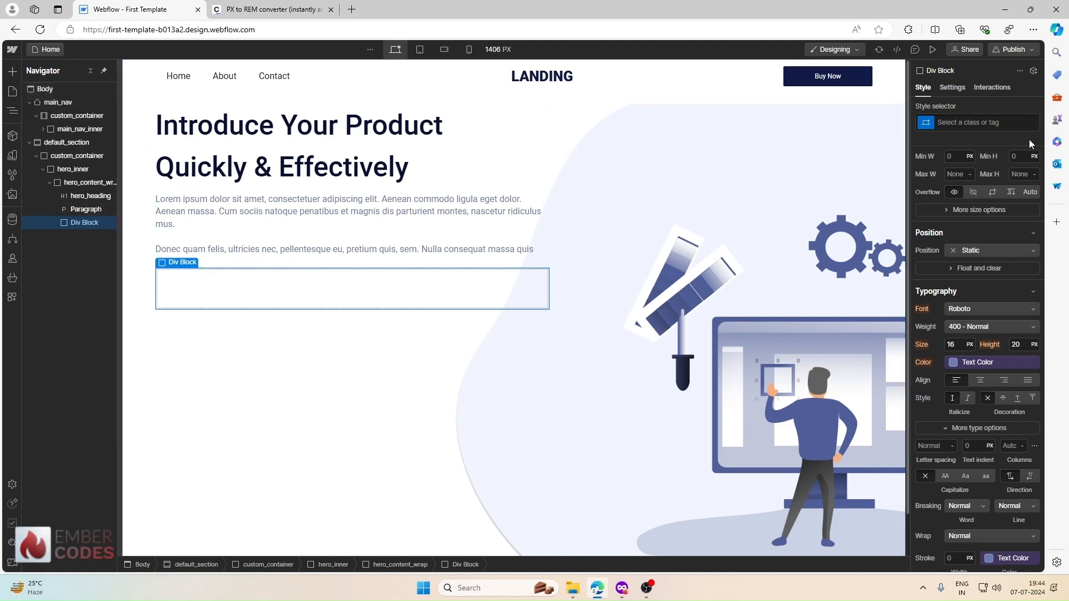
# Give the new div block the class hero_btn_wrap
pyautogui.click(990, 122)
pyautogui.write('hro')
pyautogui.press('BackSpace')
pyautogui.press('BackSpace')
pyautogui.write('ero_btn_wrap')
pyautogui.press('Return')
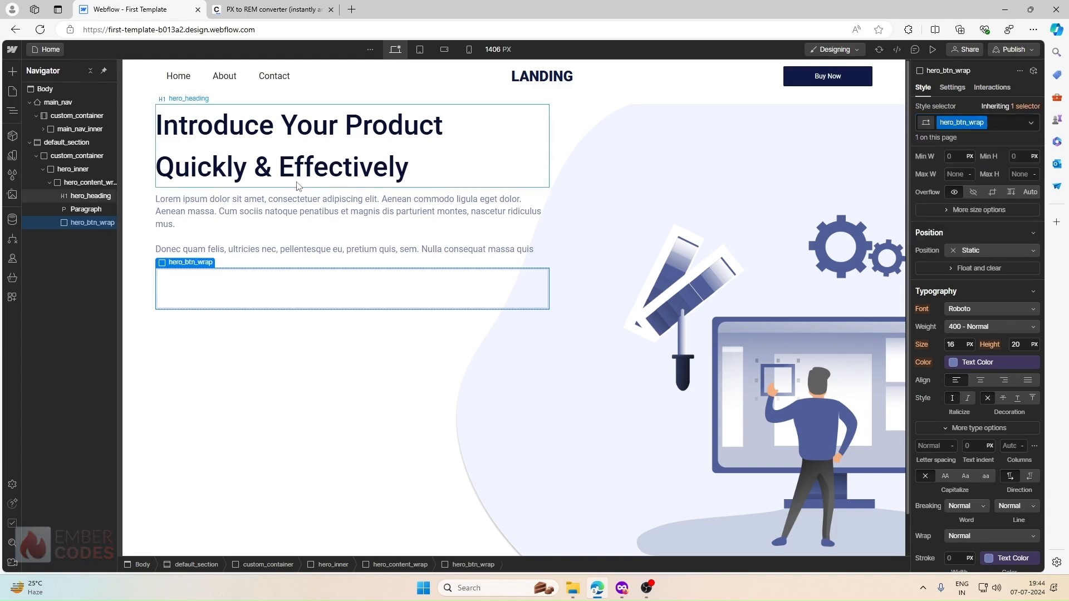
# Check the hero buttons in Figma and paste two copies of the navigation's Buy Now button into hero_btn_wrap in Webflow
pyautogui.click(620, 589)
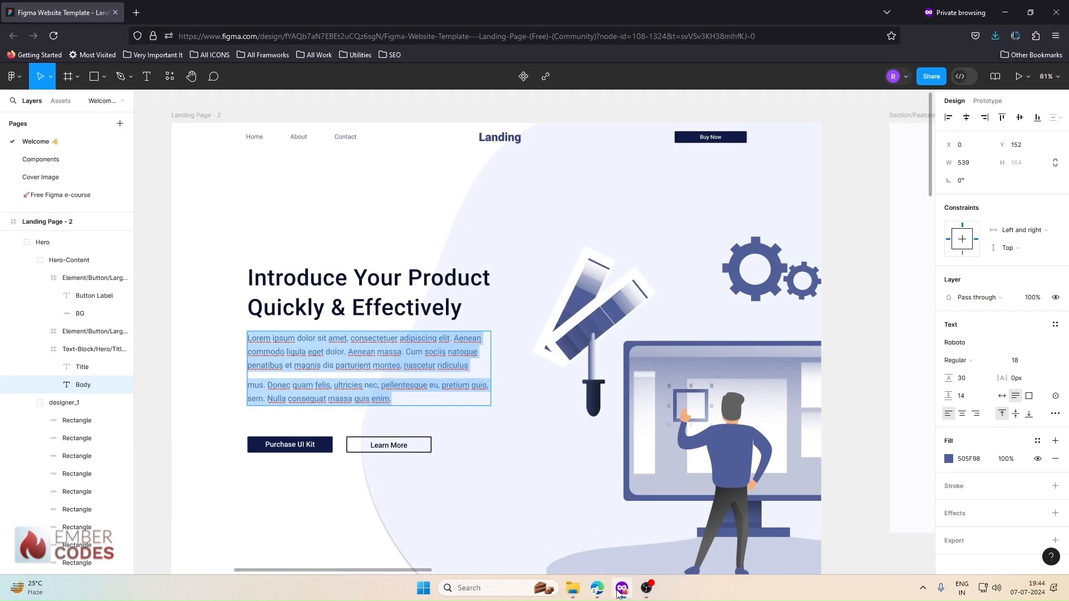
pyautogui.click(618, 592)
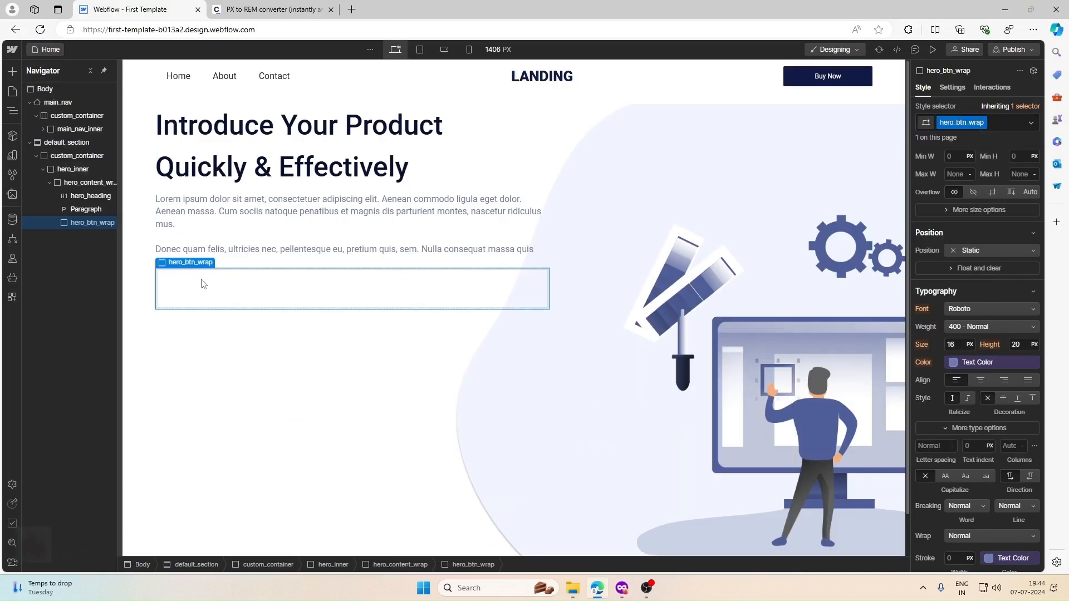
pyautogui.click(808, 80)
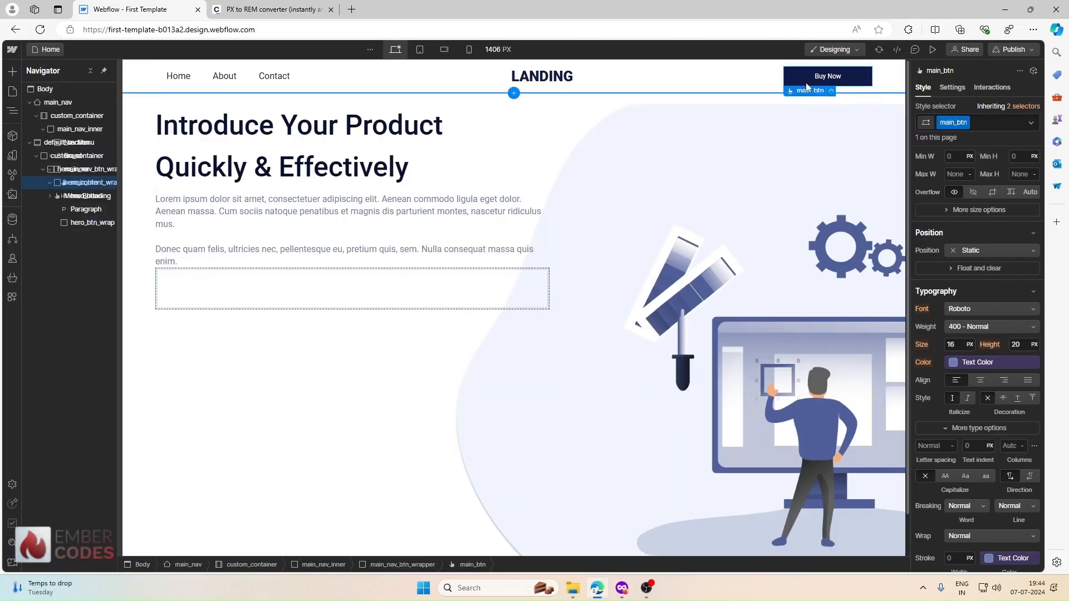
pyautogui.click(306, 306)
pyautogui.hotkey('ctrl', 'v')
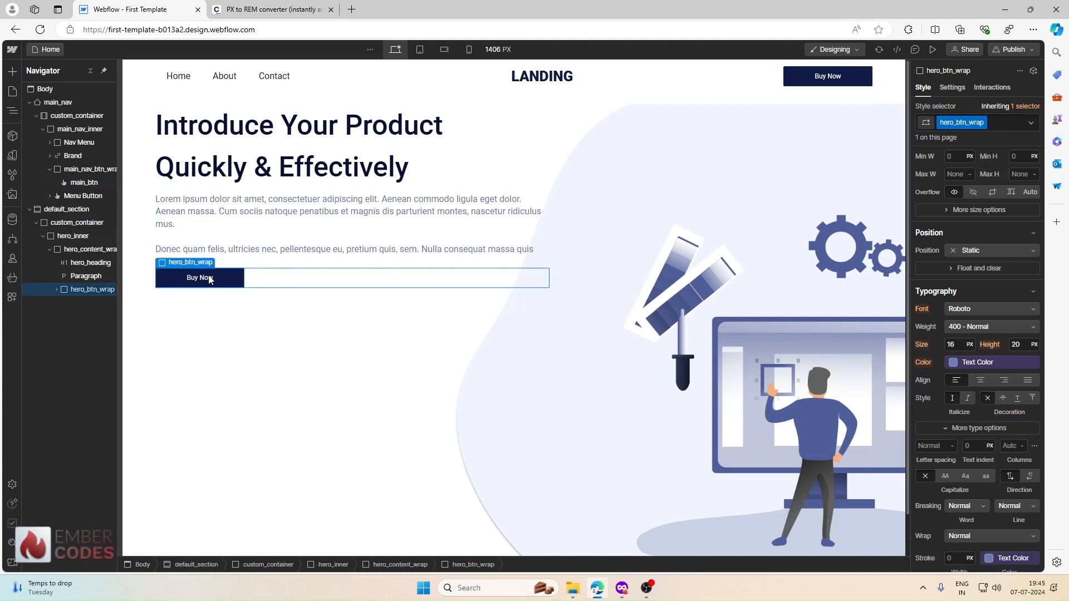
pyautogui.hotkey('ctrl', 'v')
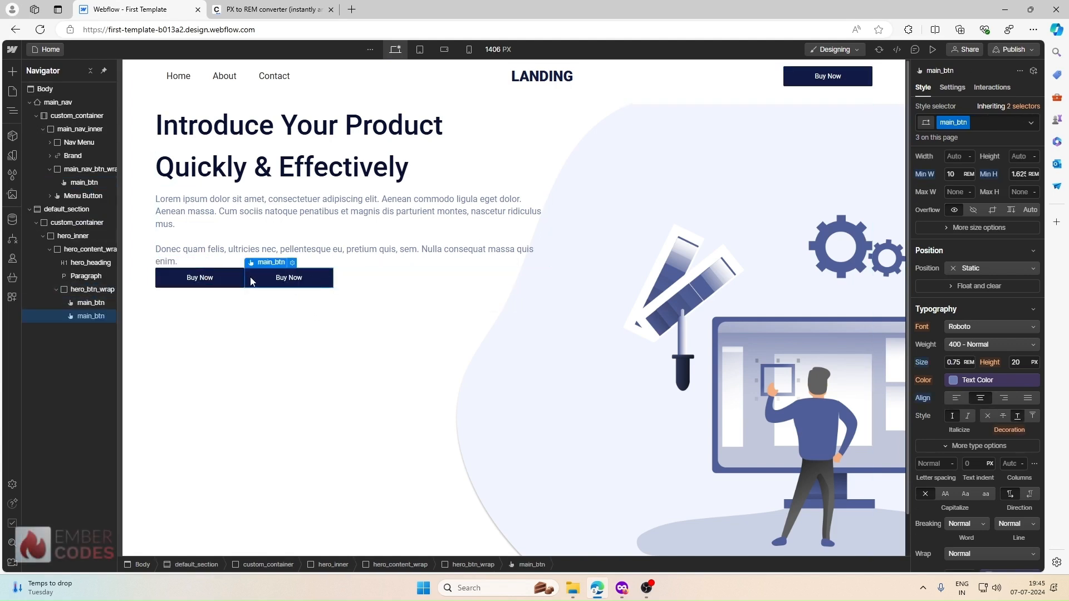
# Inspect the Learn More button in Figma, and add the combo class outline_btn to the second hero button in Webflow
pyautogui.click(623, 589)
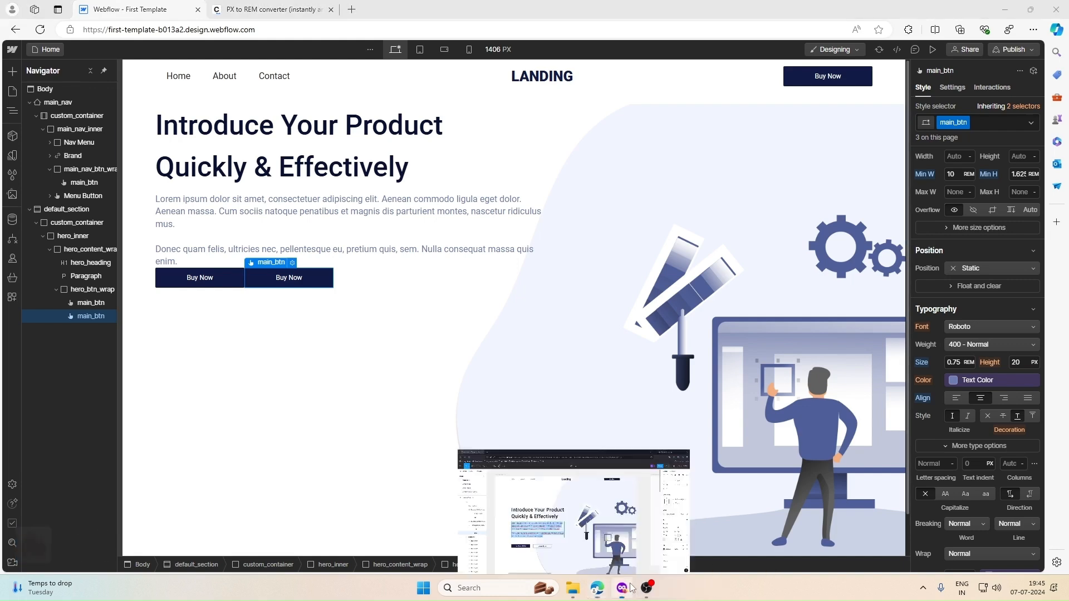
pyautogui.doubleClick(403, 445)
pyautogui.click(426, 447)
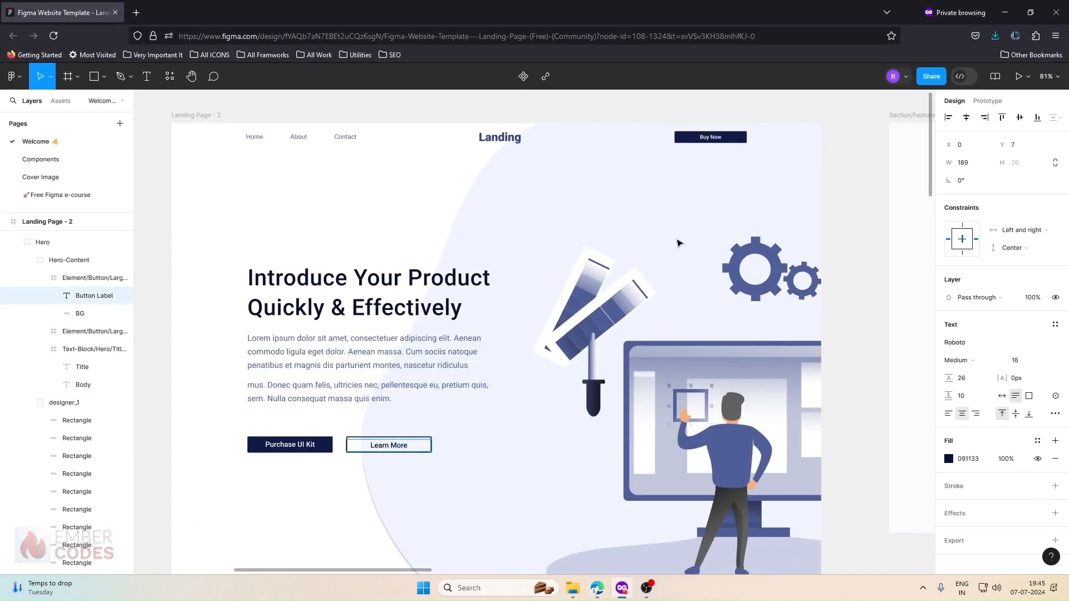
pyautogui.click(1008, 10)
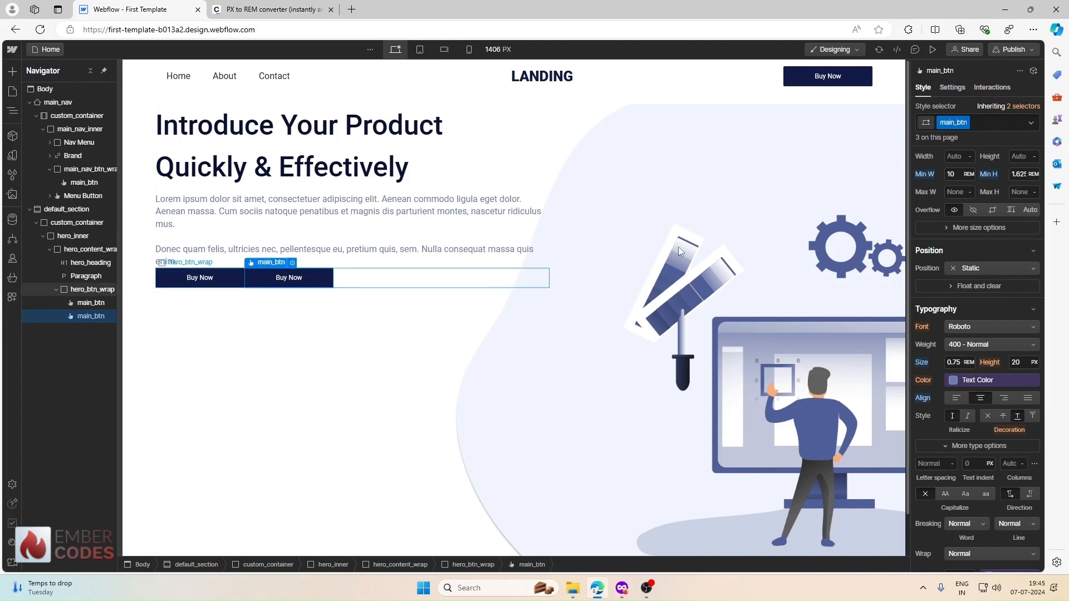
pyautogui.click(989, 122)
pyautogui.write('outline_btn')
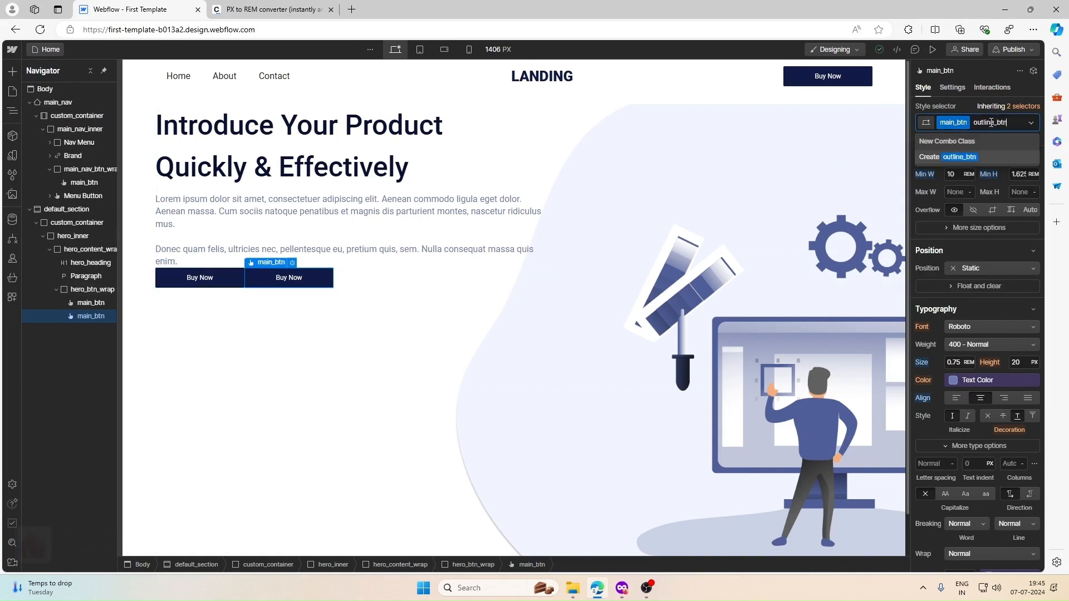
pyautogui.press('Return')
# Unlink the outline_btn background from its btn_bg variable and make it fully transparent white, rgba(255, 255, 255, 0)
pyautogui.scroll(3, 1015, 231)
pyautogui.scroll(-8, 1015, 232)
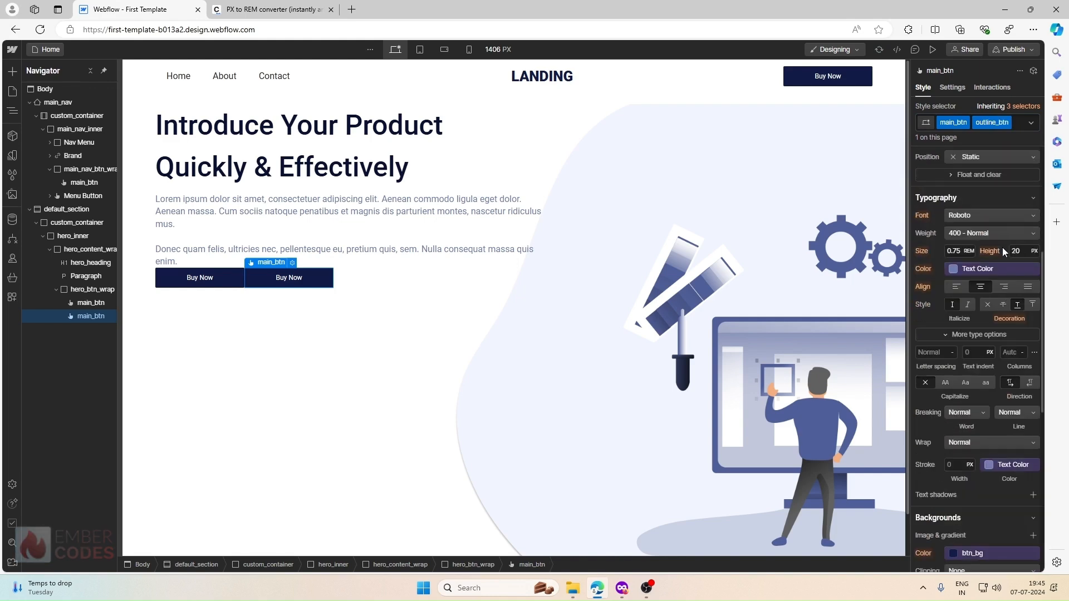
pyautogui.click(952, 332)
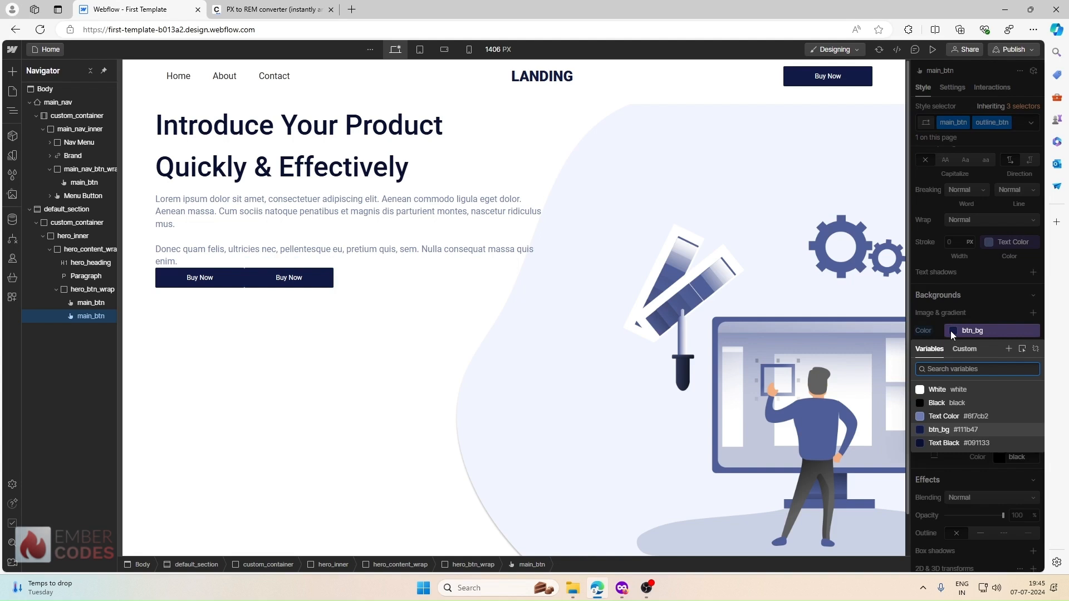
pyautogui.click(973, 332)
pyautogui.click(956, 331)
pyautogui.click(1033, 350)
pyautogui.click(954, 331)
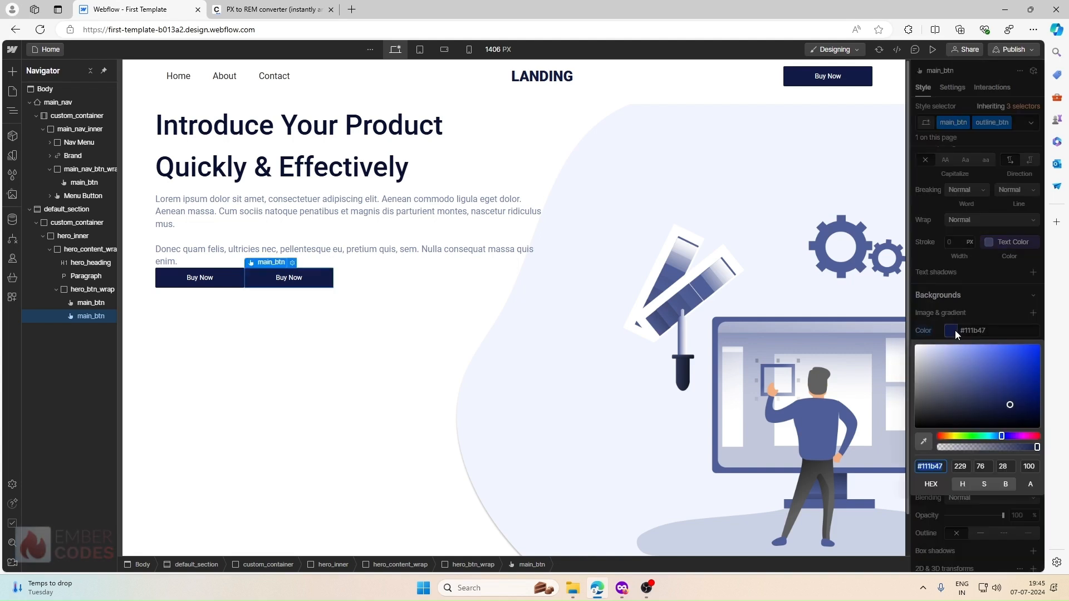
pyautogui.moveTo(984, 447); pyautogui.dragTo(938, 447)
pyautogui.moveTo(934, 349); pyautogui.dragTo(901, 338)
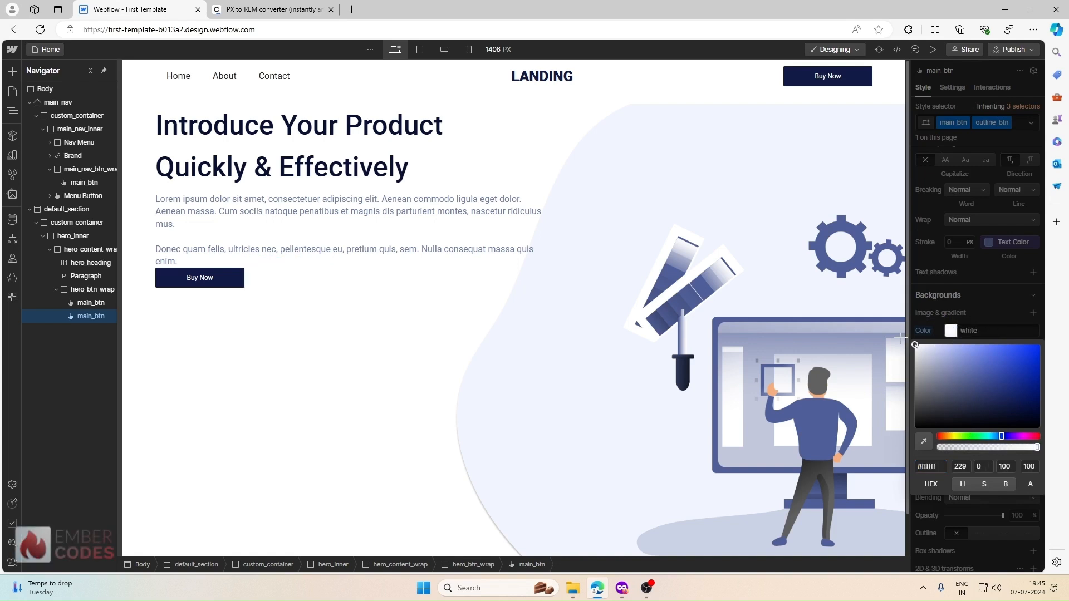
pyautogui.moveTo(961, 448); pyautogui.dragTo(940, 447)
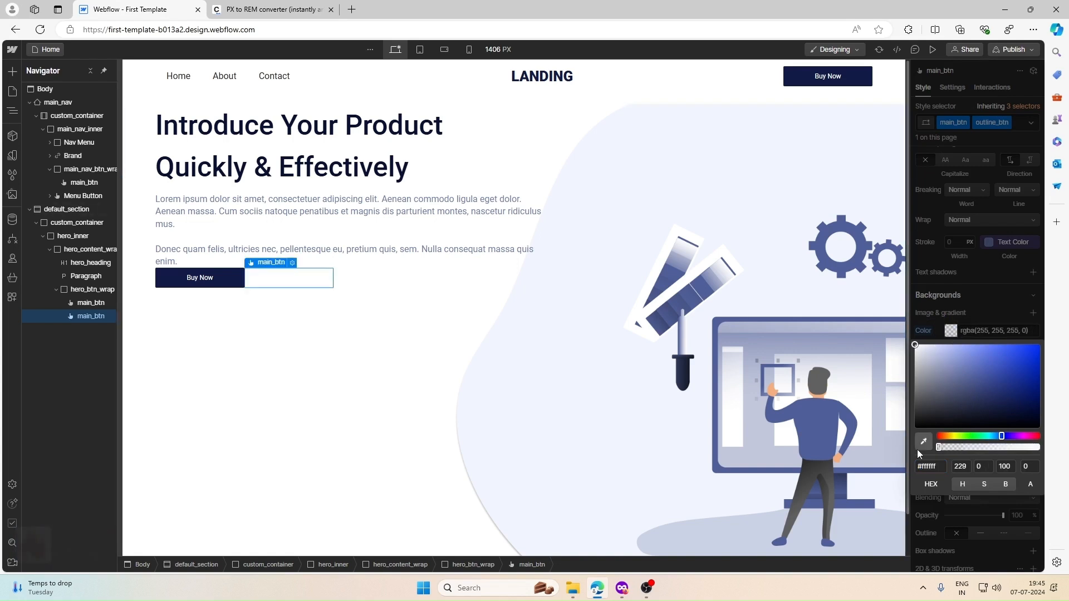
pyautogui.click(972, 322)
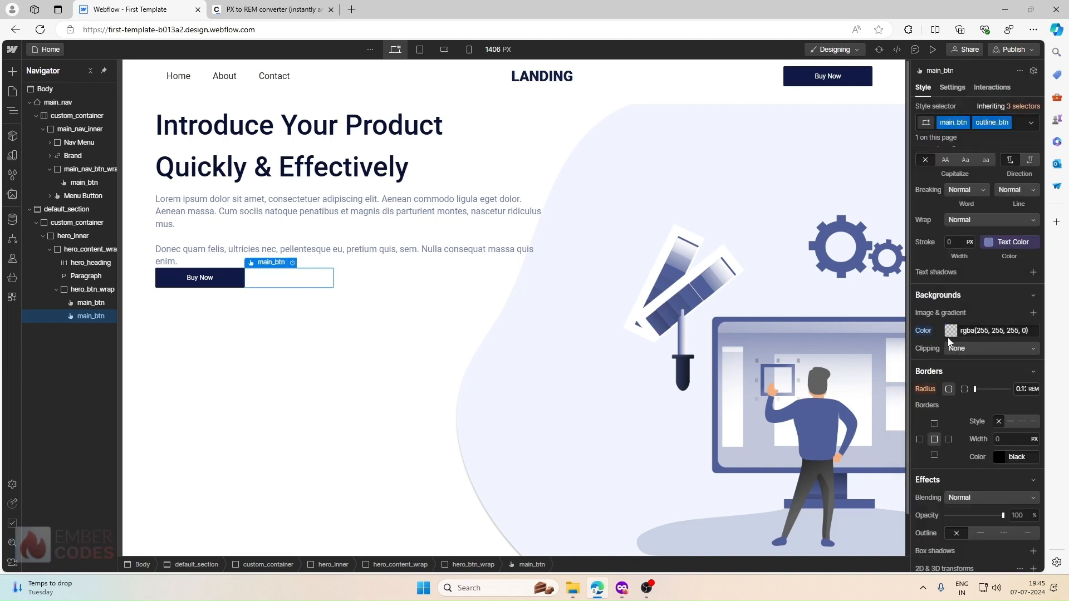
# Check the Learn More label's color in Figma and set the outline_btn text color to the Text Black variable in Webflow
pyautogui.scroll(6, 948, 337)
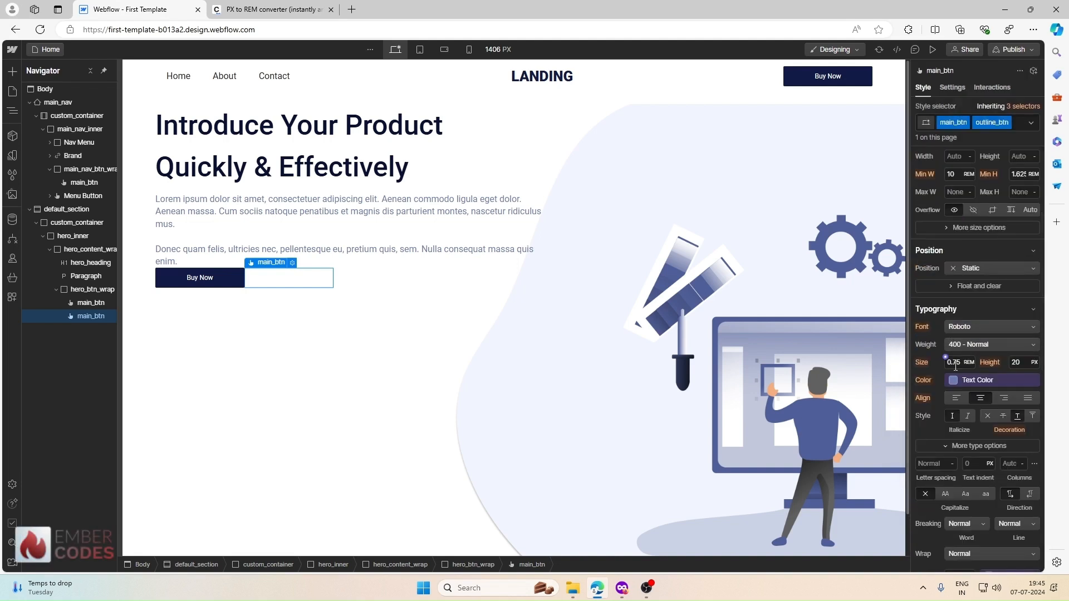
pyautogui.click(622, 588)
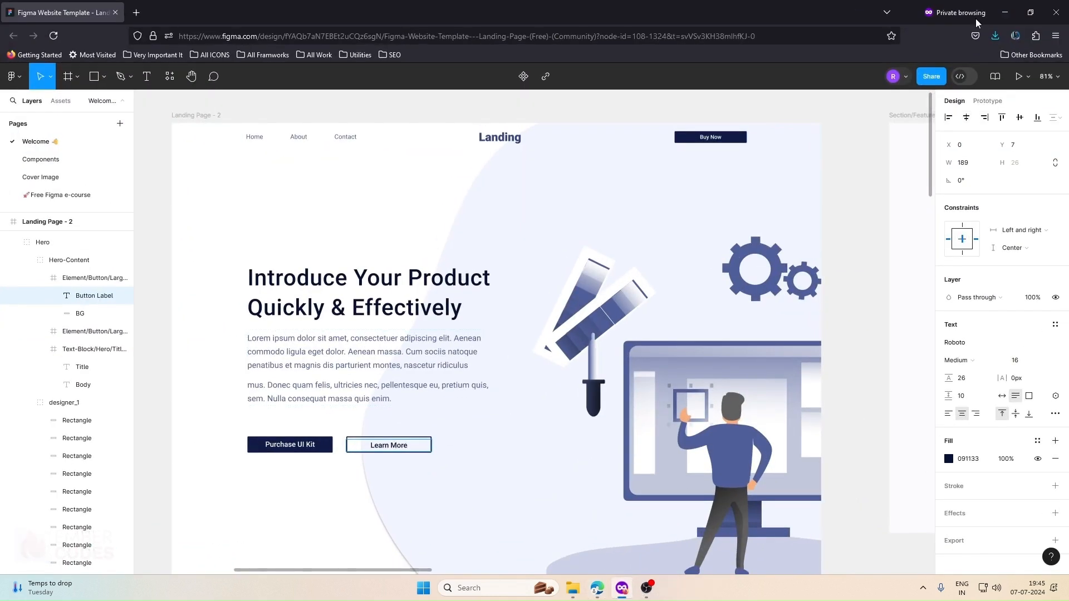
pyautogui.click(1000, 20)
pyautogui.scroll(3, 957, 334)
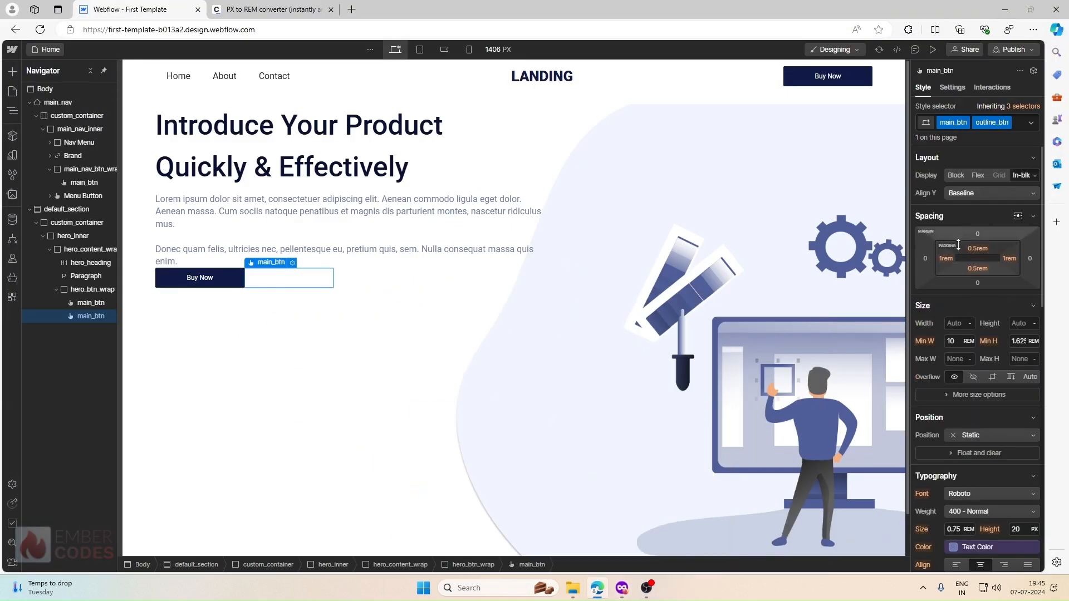
pyautogui.scroll(-3, 957, 356)
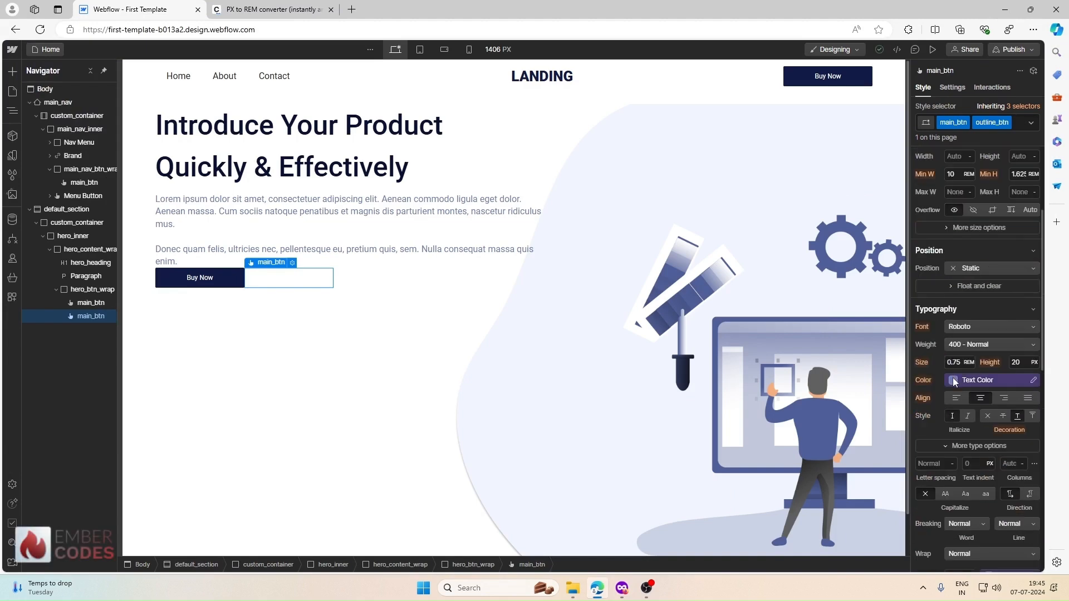
pyautogui.click(952, 379)
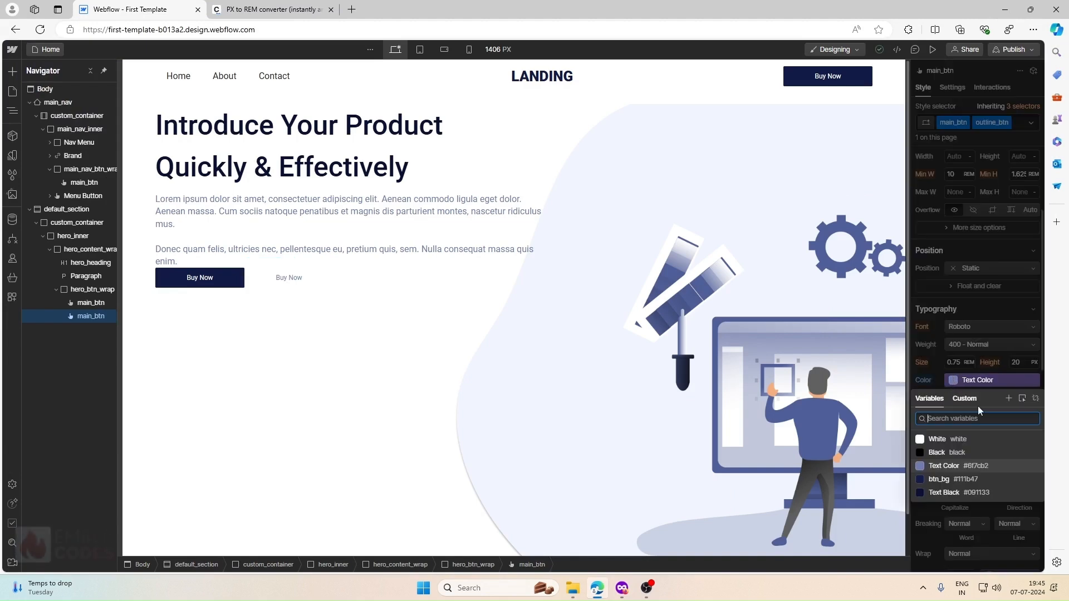
pyautogui.click(1037, 398)
pyautogui.click(950, 379)
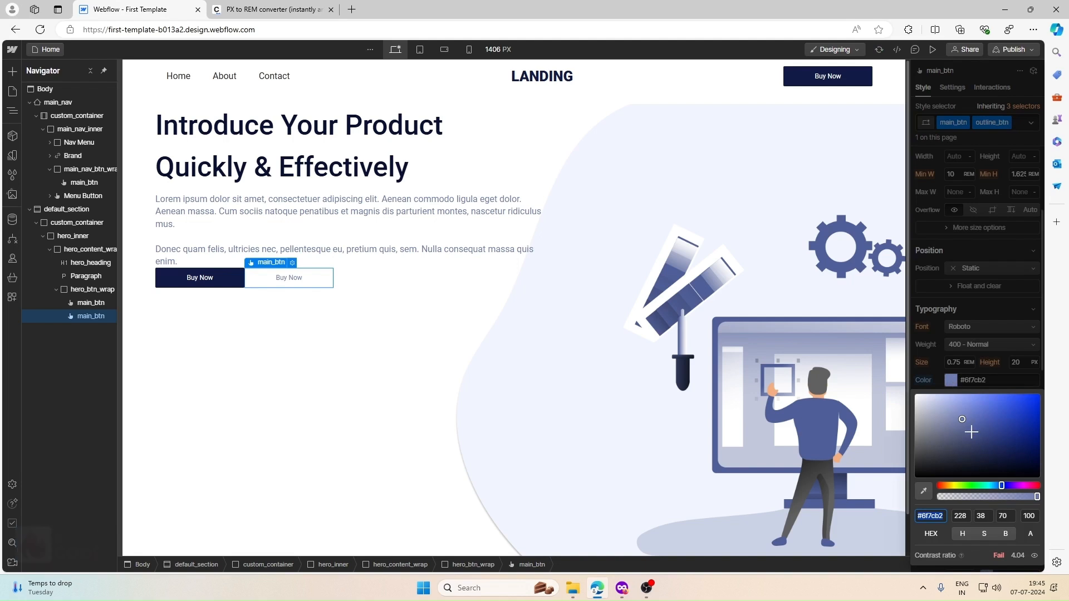
pyautogui.click(937, 374)
pyautogui.click(945, 375)
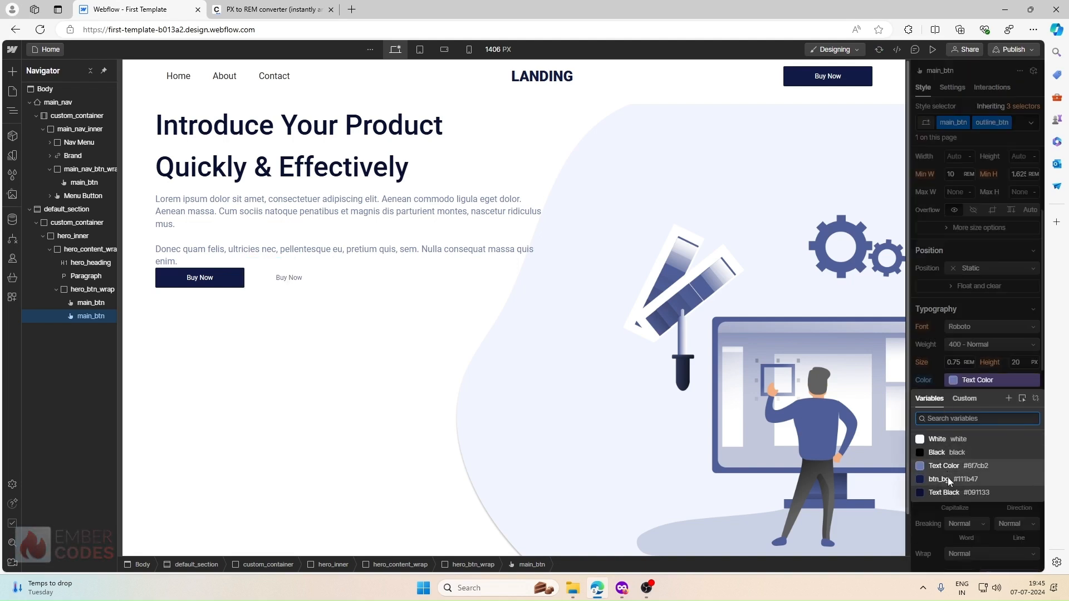
pyautogui.click(947, 494)
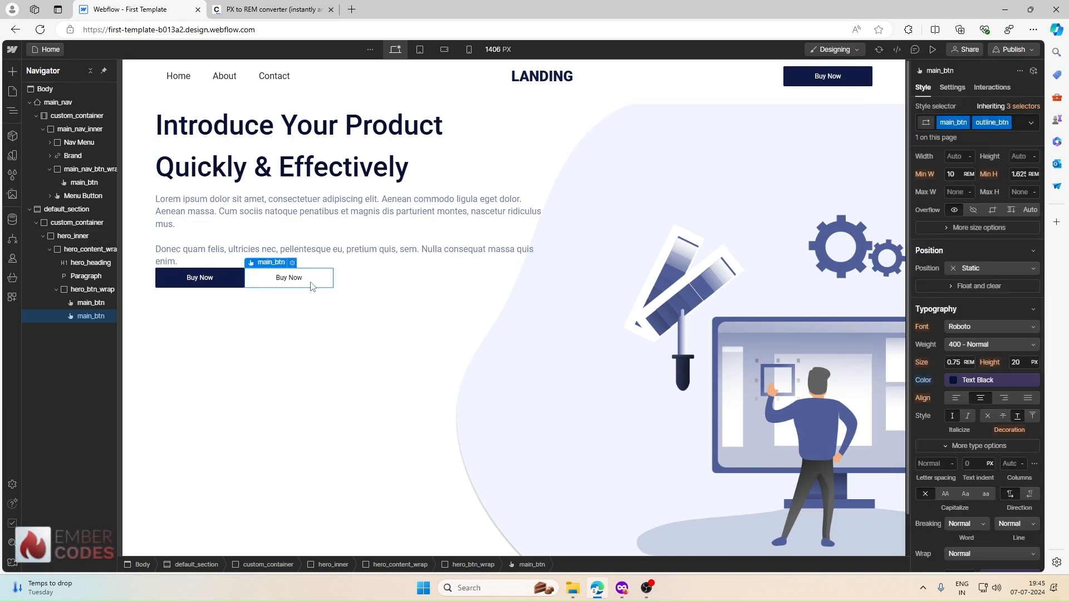
# Check the Learn More label's typography in Figma, and set the outline_btn text to 1 rem and 500 - Medium weight in Webflow
pyautogui.click(622, 590)
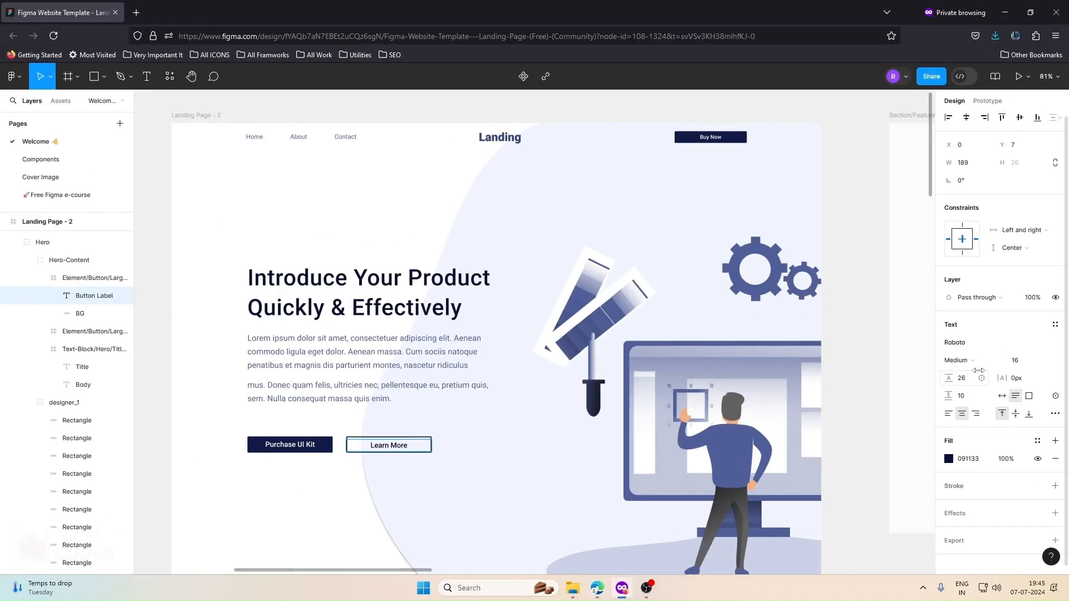
pyautogui.click(1005, 12)
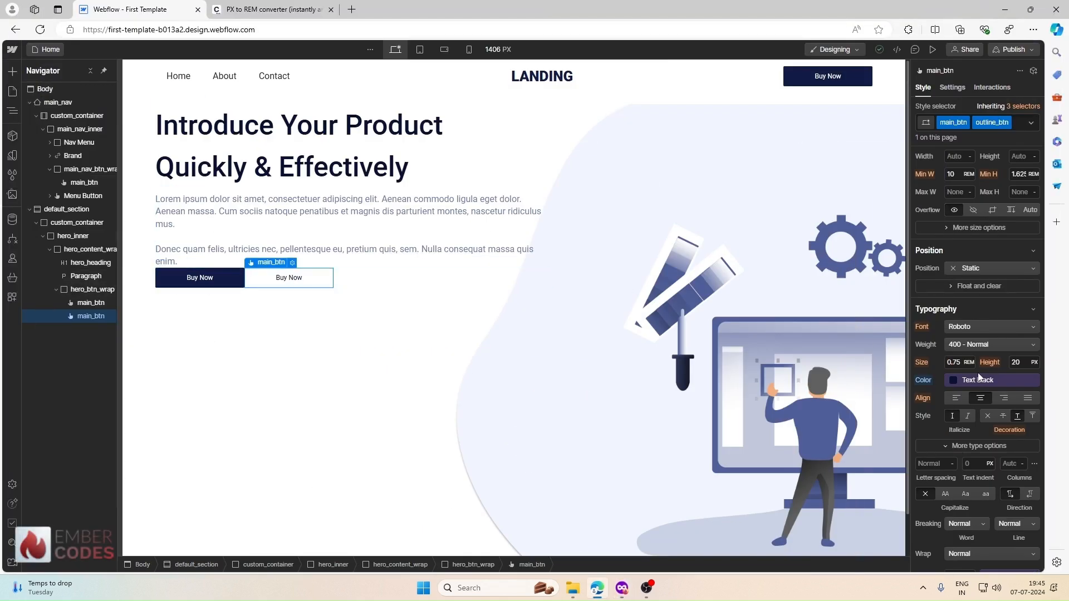
pyautogui.scroll(1, 978, 377)
pyautogui.click(952, 419)
pyautogui.write('1')
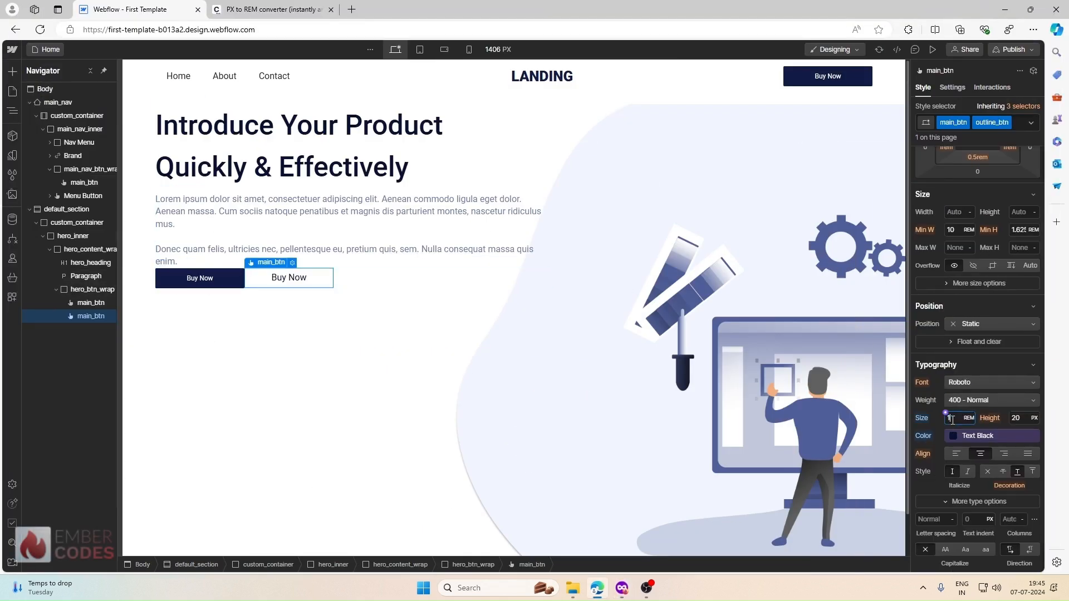
pyautogui.click(966, 407)
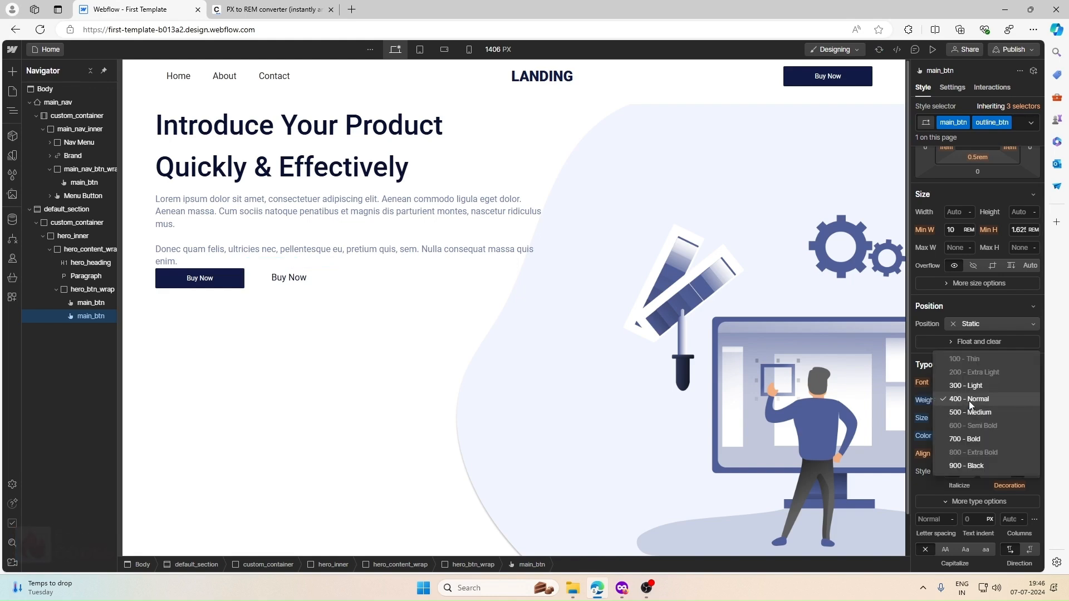
pyautogui.click(967, 416)
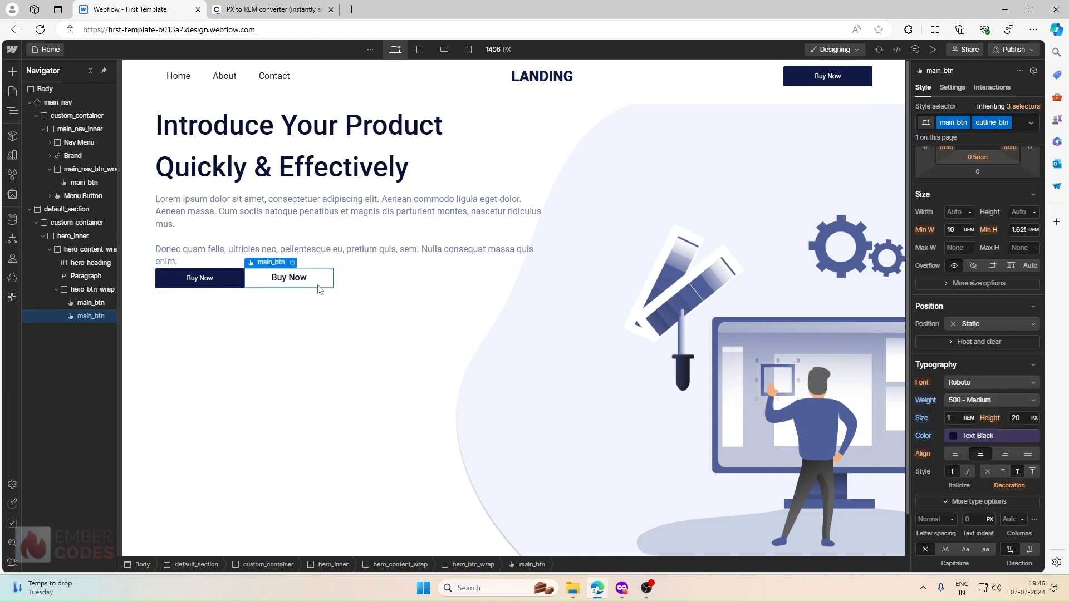
pyautogui.scroll(-7, 1004, 427)
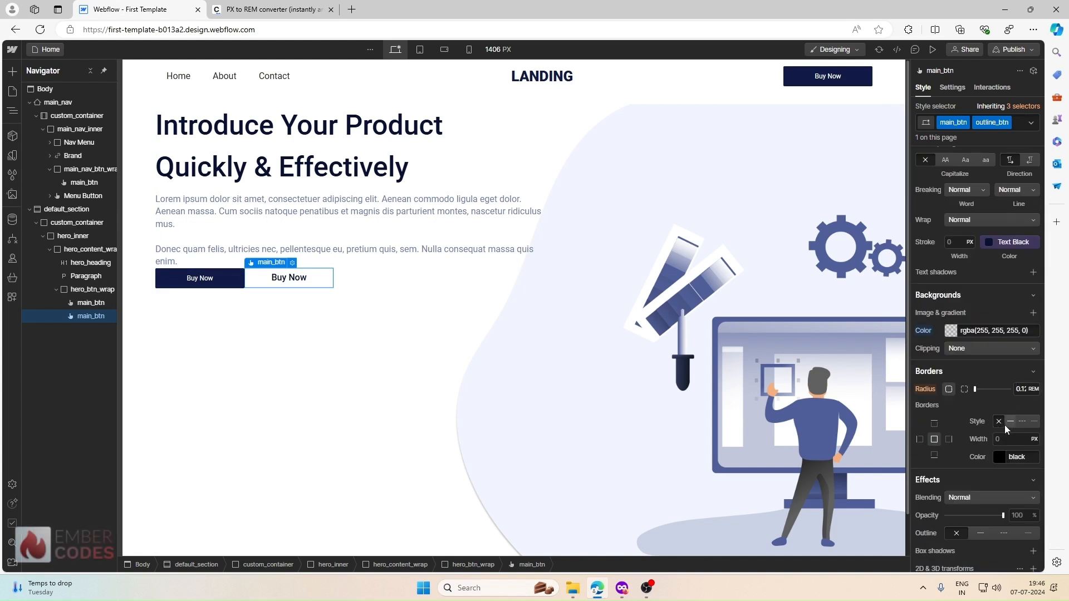
# Give the outline_btn class a solid 1 px border in the Text Black variable color
pyautogui.click(1009, 422)
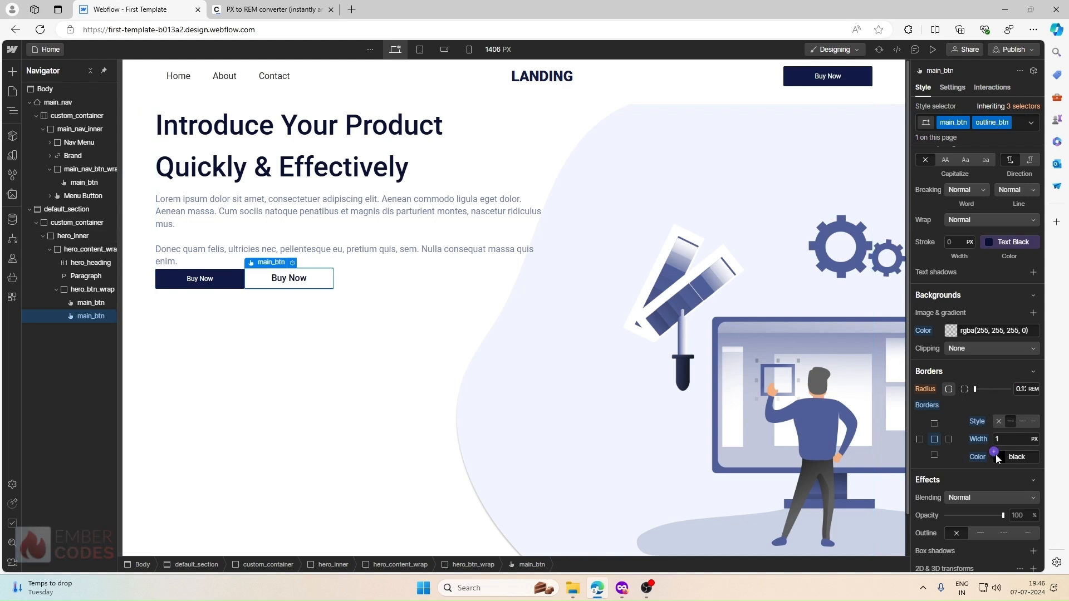
pyautogui.click(997, 457)
pyautogui.click(953, 561)
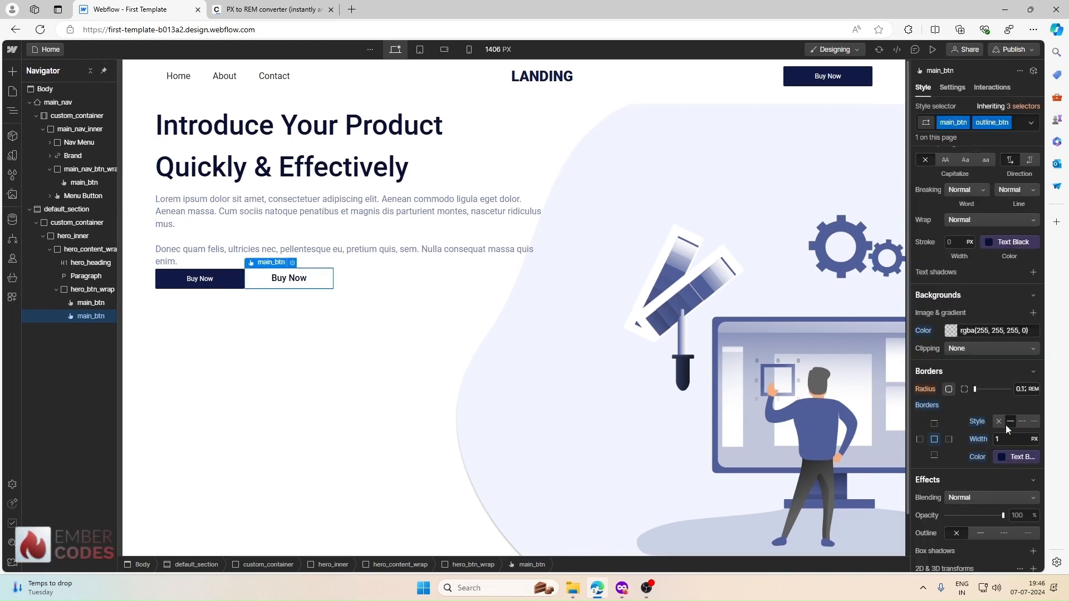
# Add the combo class hero_btm to the first hero button
pyautogui.click(228, 287)
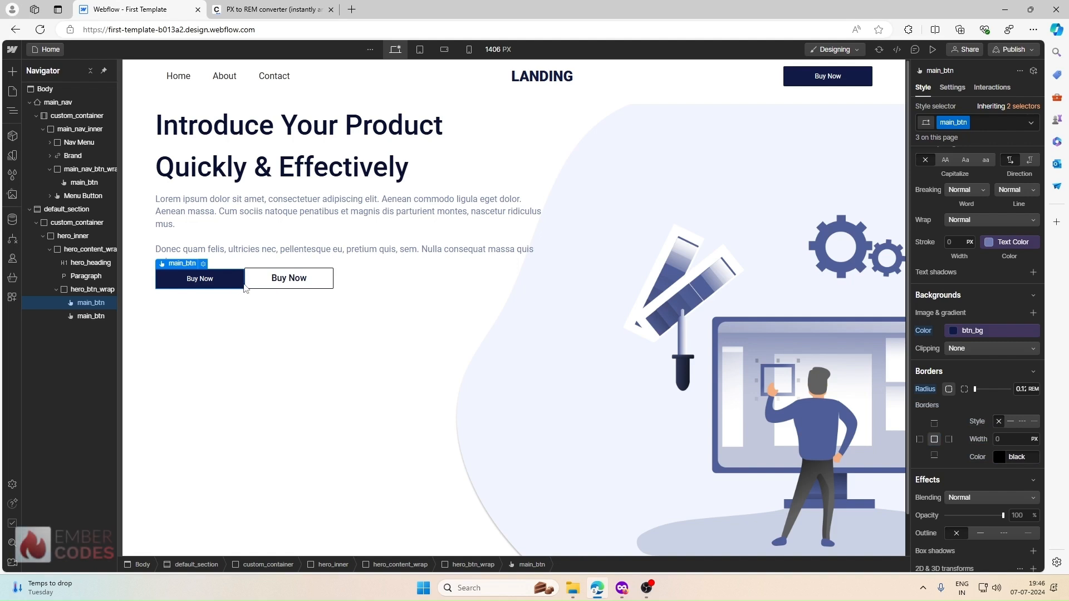
pyautogui.click(988, 122)
pyautogui.write('her')
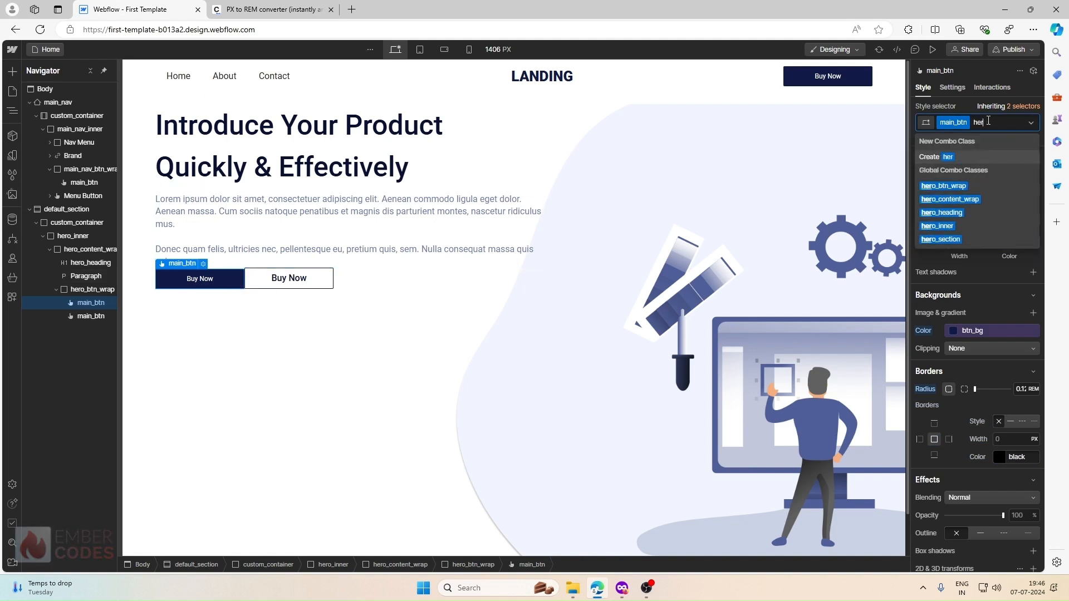
pyautogui.write('o_bnt')
pyautogui.press('Return')
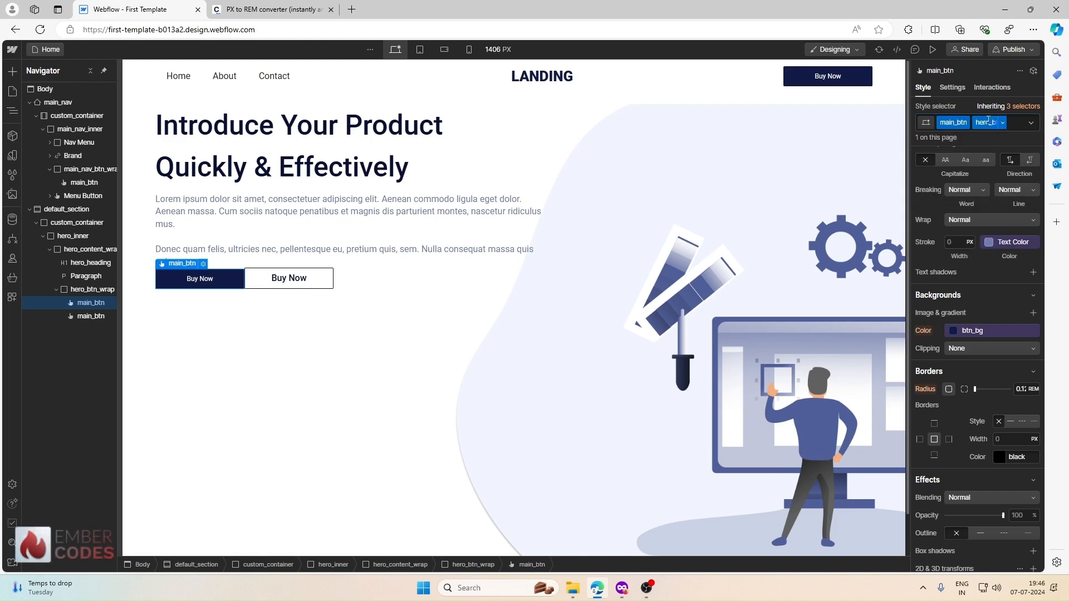
# Set the hero_btm font size to 1 rem
pyautogui.scroll(5, 954, 225)
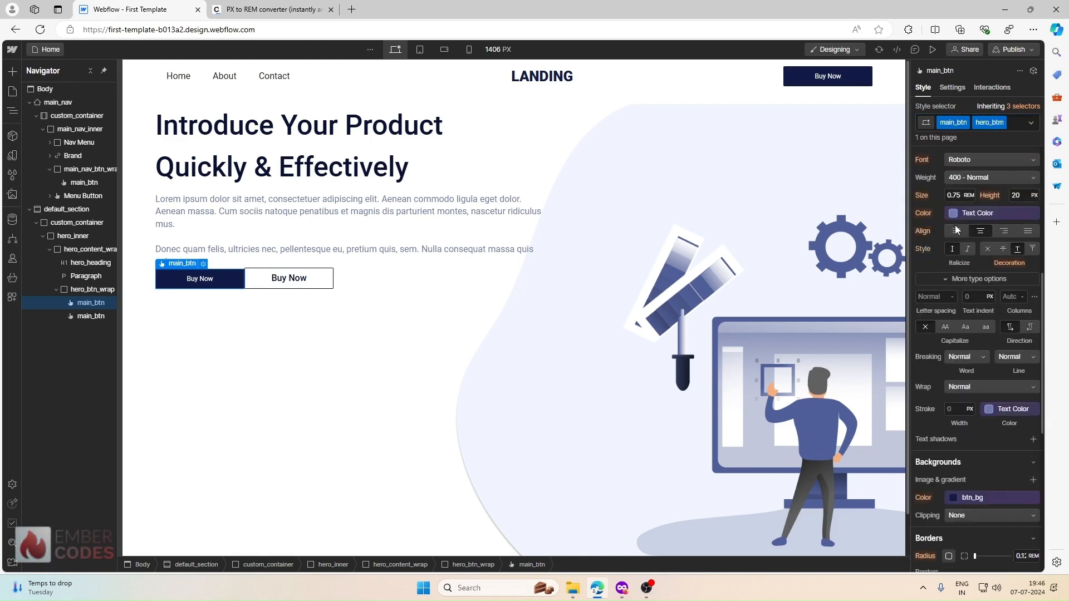
pyautogui.click(954, 250)
pyautogui.write('1rem')
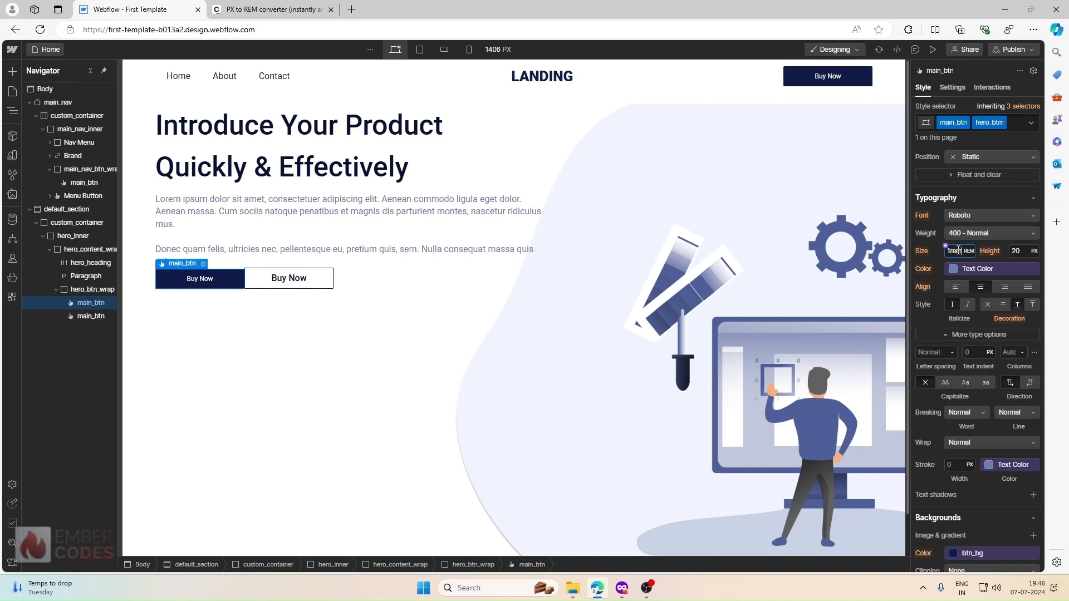
pyautogui.press('Return')
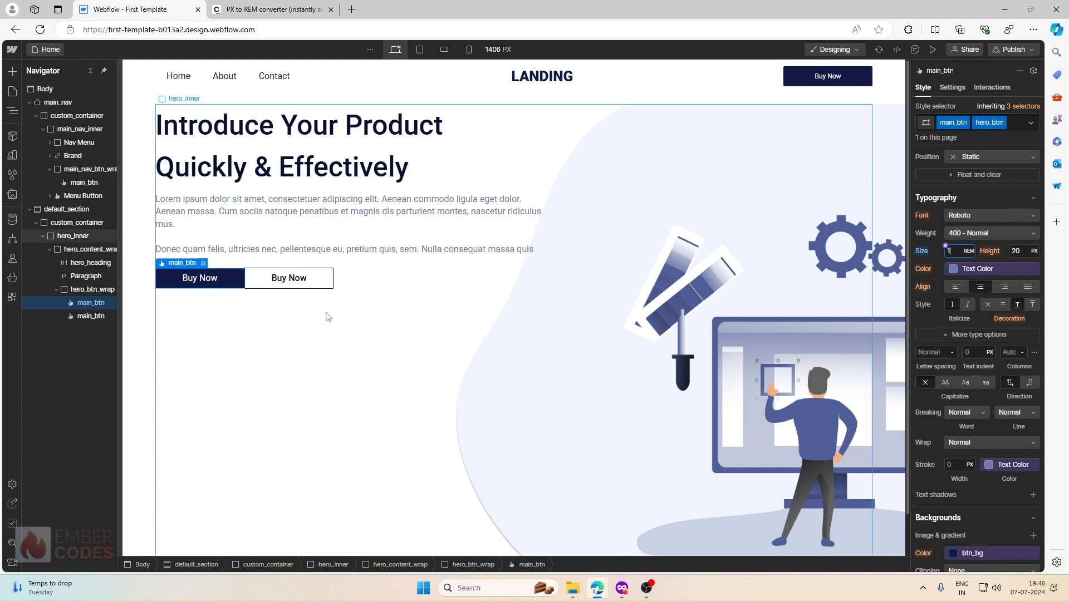
# Copy the Learn More label from Figma and paste it over the second hero button's text in Webflow
pyautogui.click(646, 588)
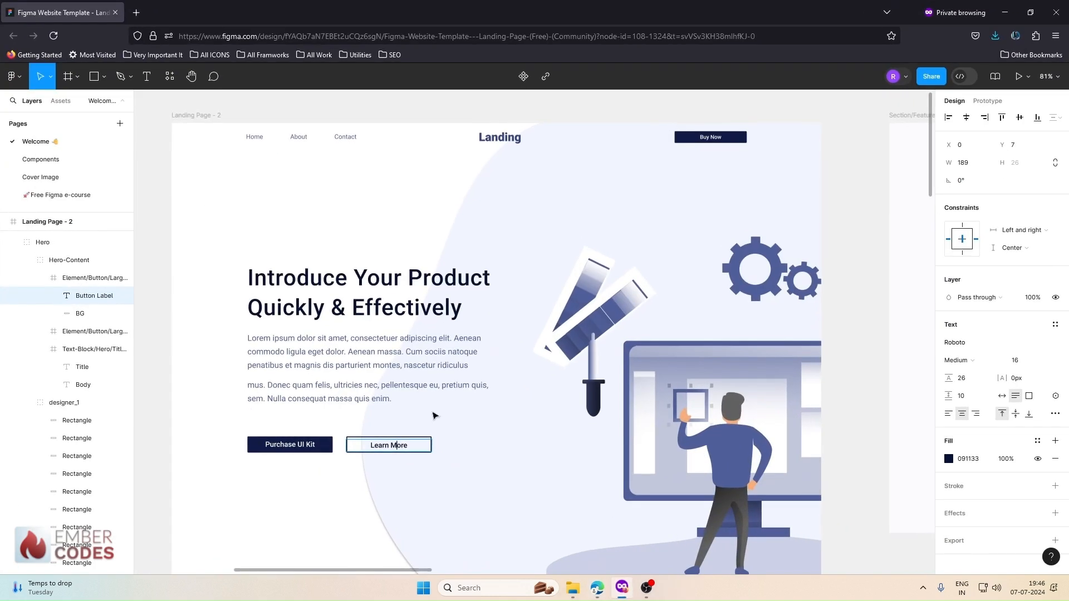
pyautogui.tripleClick(389, 445)
pyautogui.hotkey('ctrl', 'c')
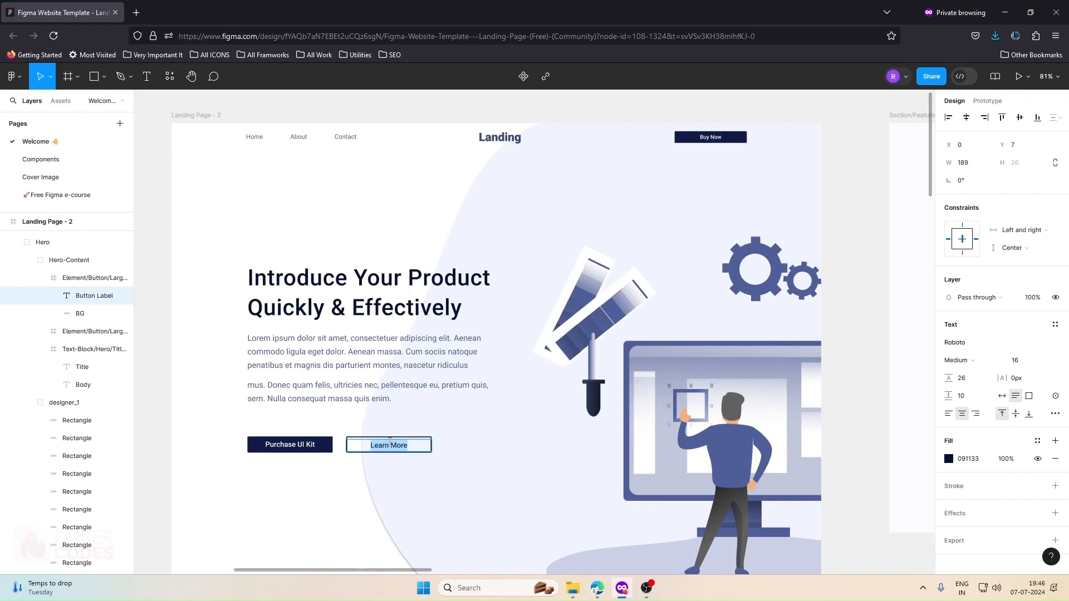
pyautogui.click(1013, 7)
pyautogui.doubleClick(286, 277)
pyautogui.hotkey('ctrl', 'v')
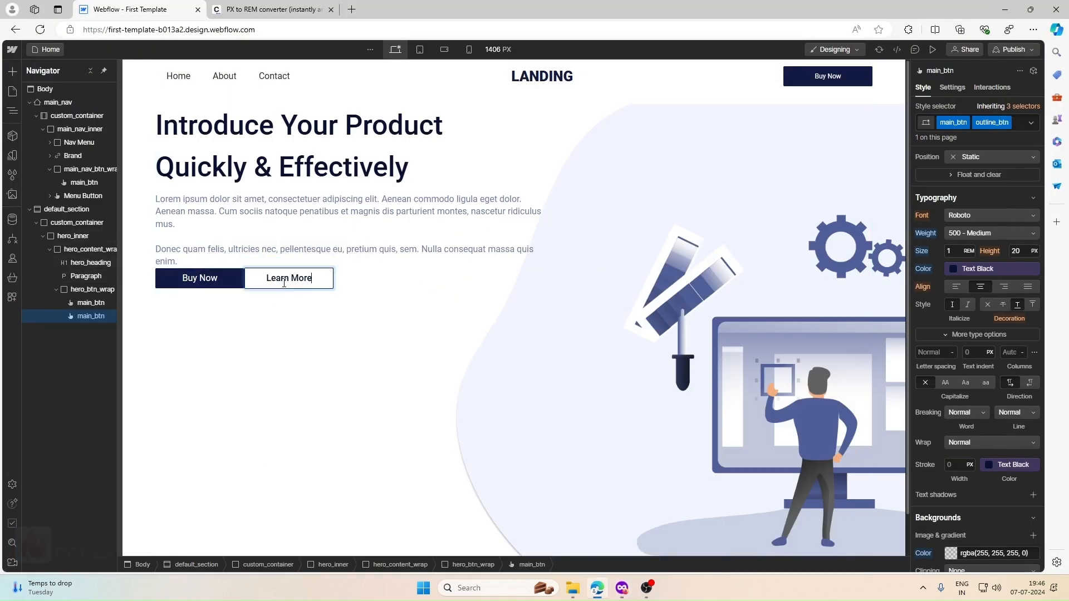
pyautogui.click(358, 279)
# Select the first hero button, switch to Figma, and measure the gap between the Purchase UI Kit and Learn More buttons
pyautogui.click(215, 284)
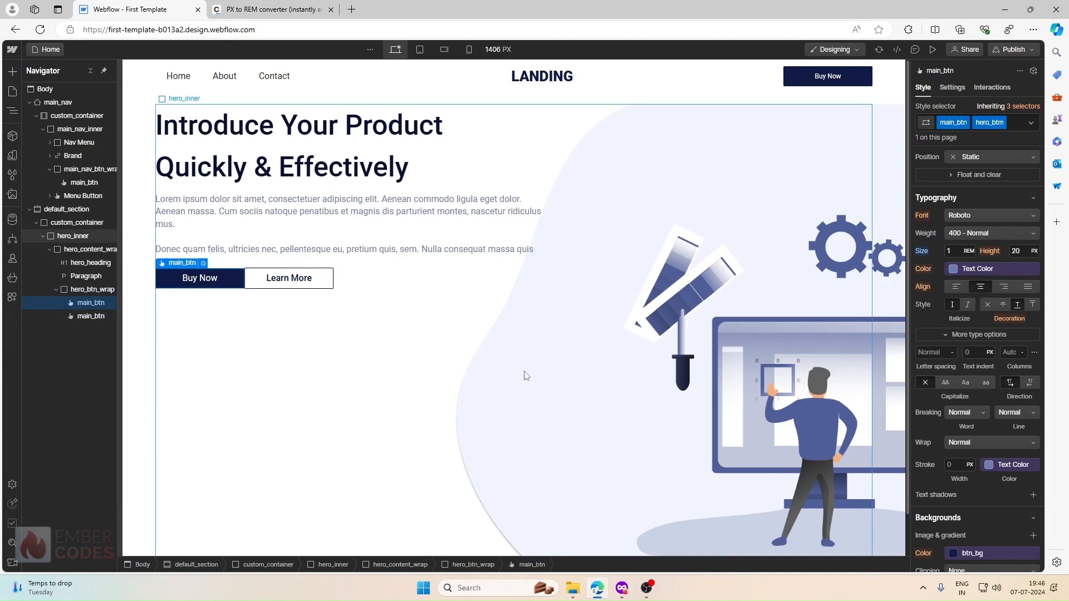
pyautogui.hotkey('alt', 'Tab')
pyautogui.click(331, 446)
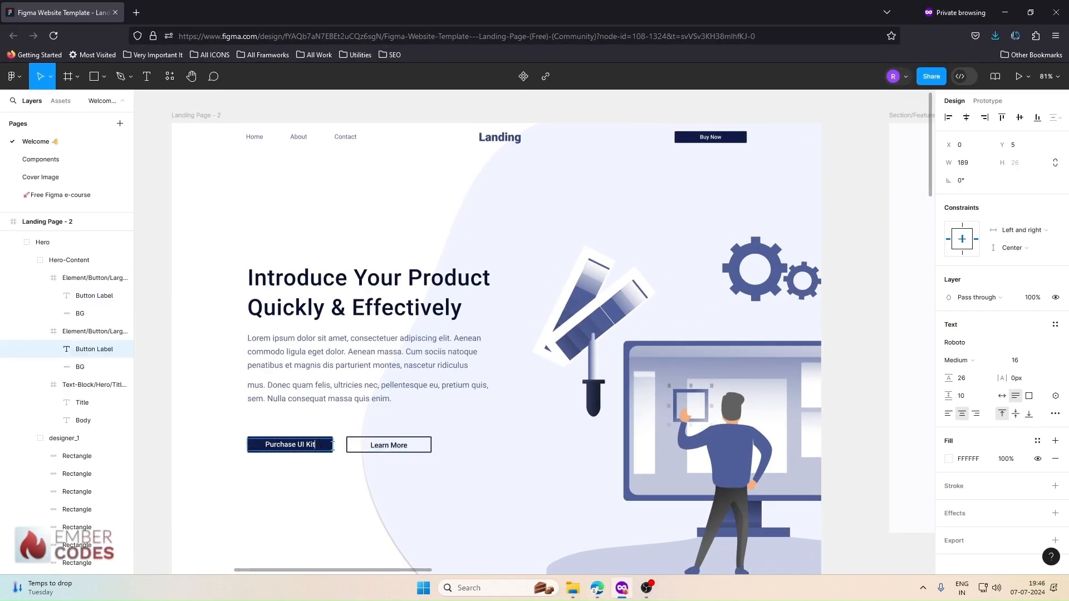
pyautogui.press('Escape')
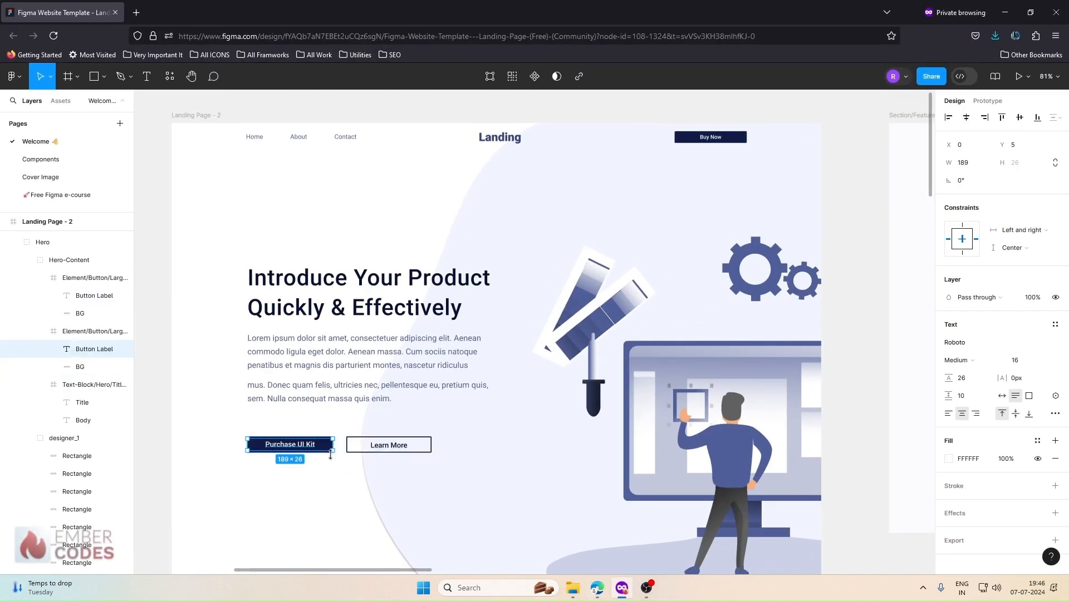
pyautogui.press('alt')
pyautogui.scroll(5, 334, 466)
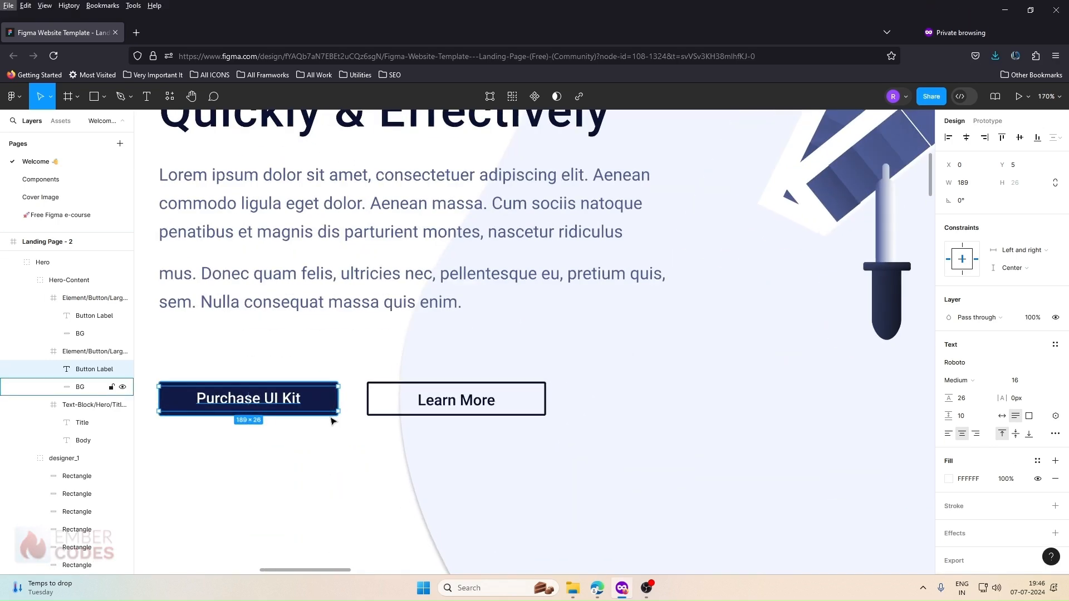
pyautogui.press('alt')
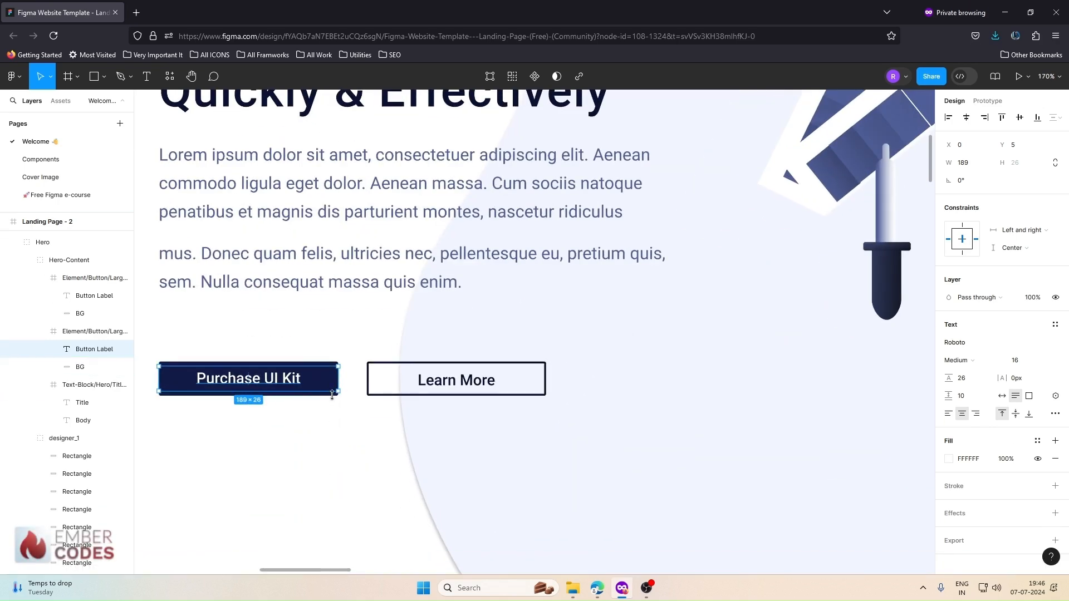
pyautogui.moveTo(338, 380); pyautogui.dragTo(300, 380)
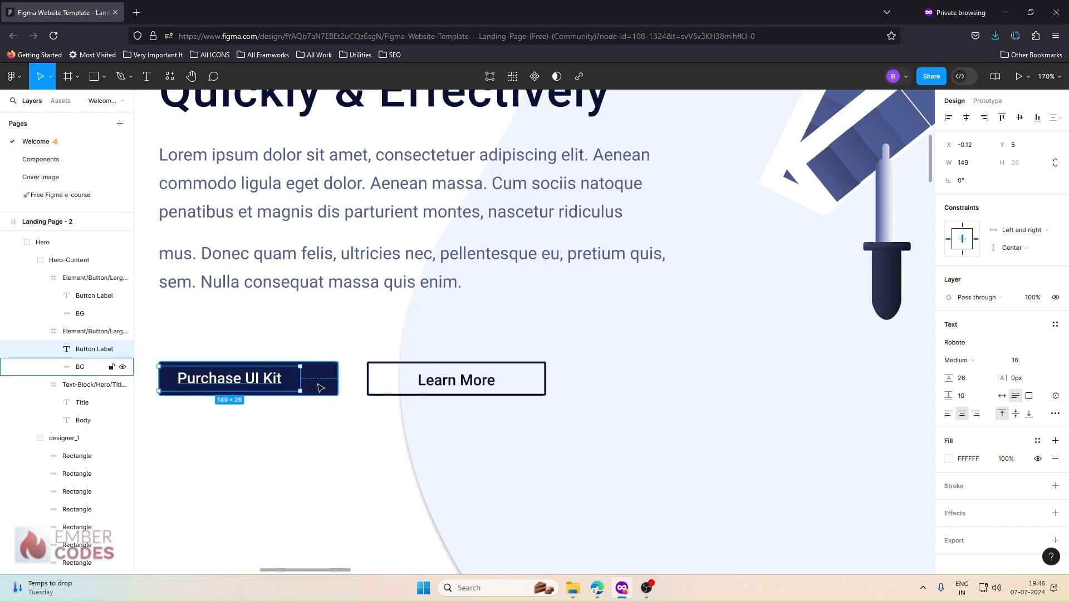
pyautogui.click(321, 388)
pyautogui.press('alt')
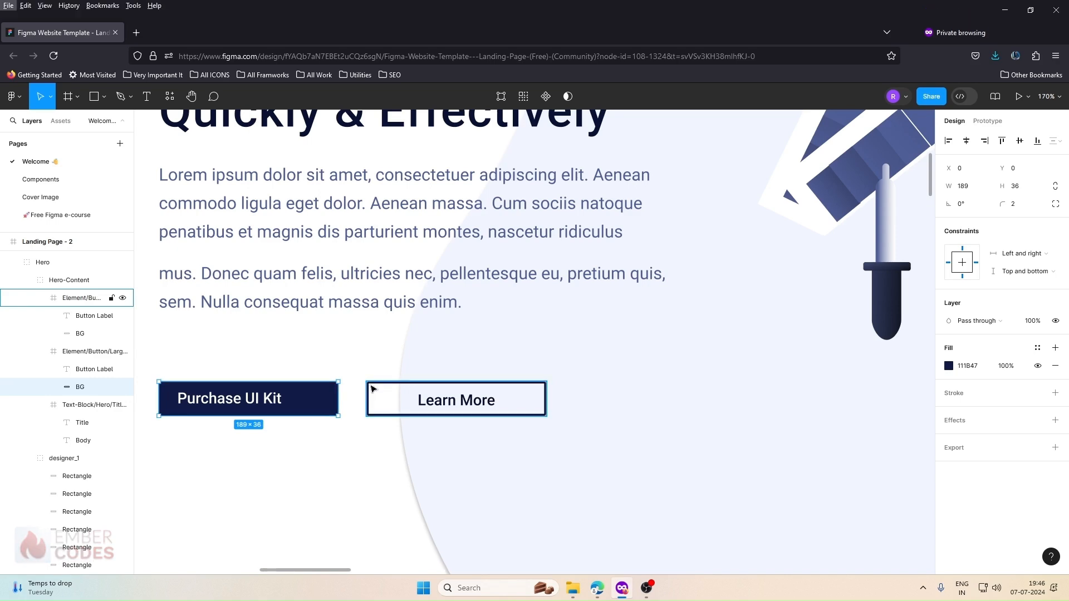
pyautogui.press('alt')
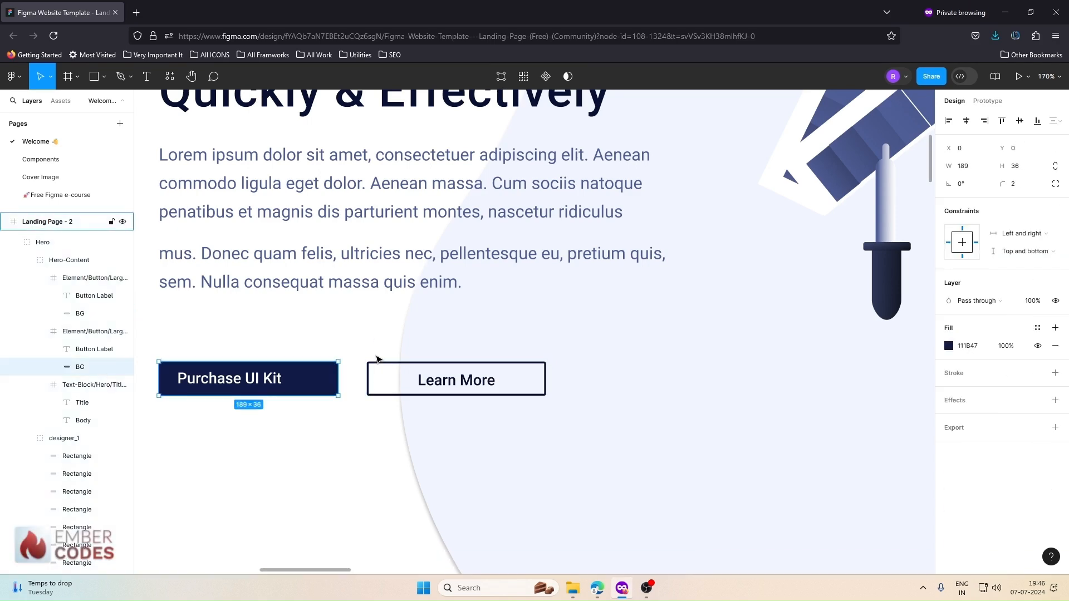
# Undo the width change on the Purchase UI Kit label in Figma, and return to Webflow
pyautogui.hotkey('ctrl', 'z')
pyautogui.hotkey('ctrl', 'z')
pyautogui.hotkey('ctrl', 'z')
pyautogui.click(1005, 12)
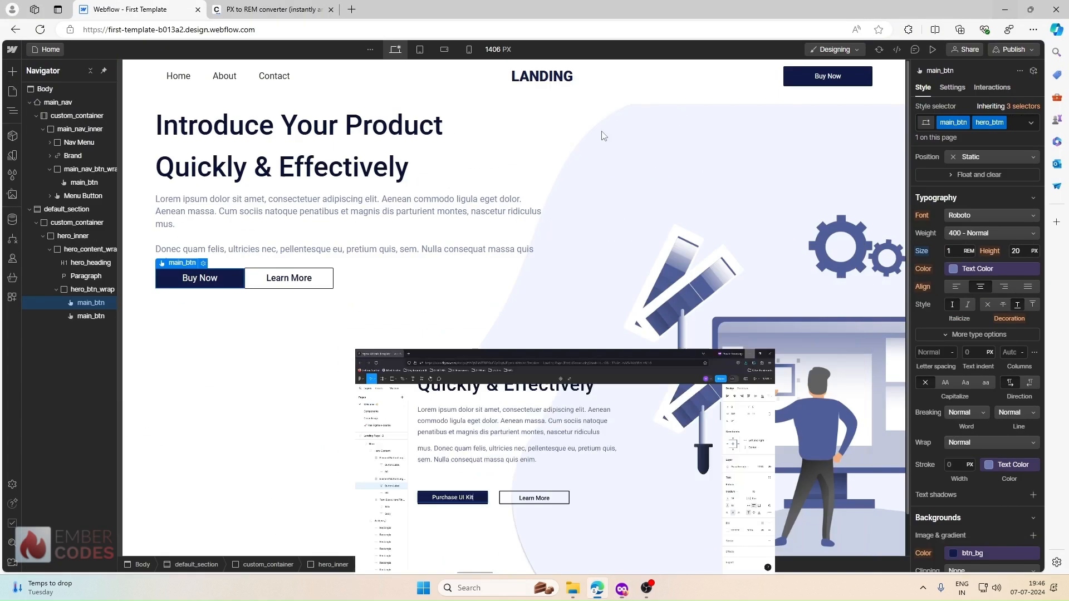
# Convert 30 px to rem in the PX to REM converter, and set the hero_btm button's right margin to 1.875 rem
pyautogui.click(280, 7)
pyautogui.doubleClick(417, 240)
pyautogui.write('30')
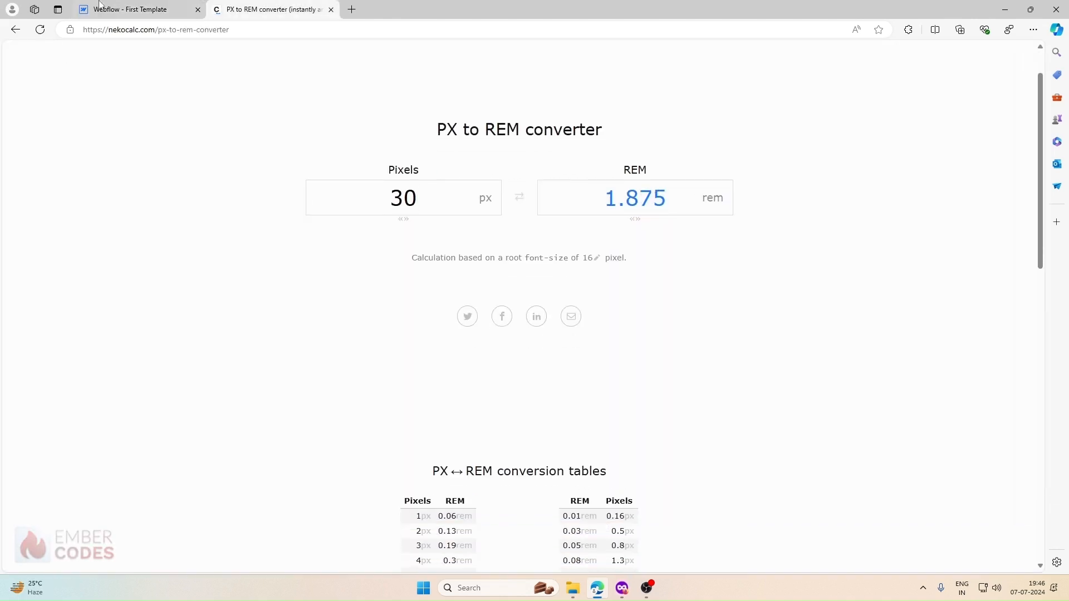
pyautogui.click(92, 6)
pyautogui.scroll(5, 959, 335)
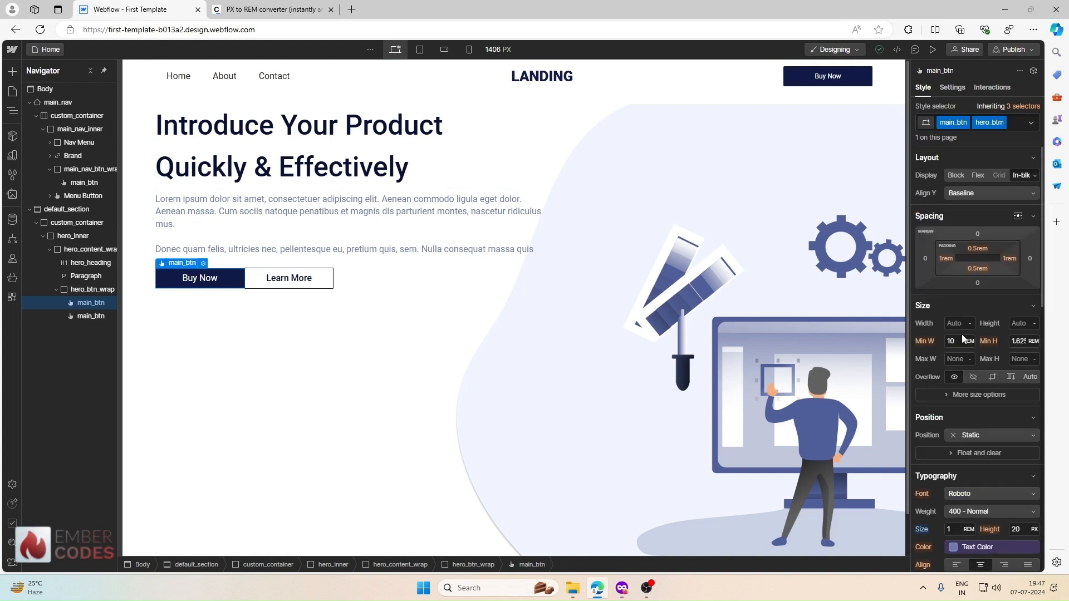
pyautogui.click(1029, 260)
pyautogui.write('1.875rem')
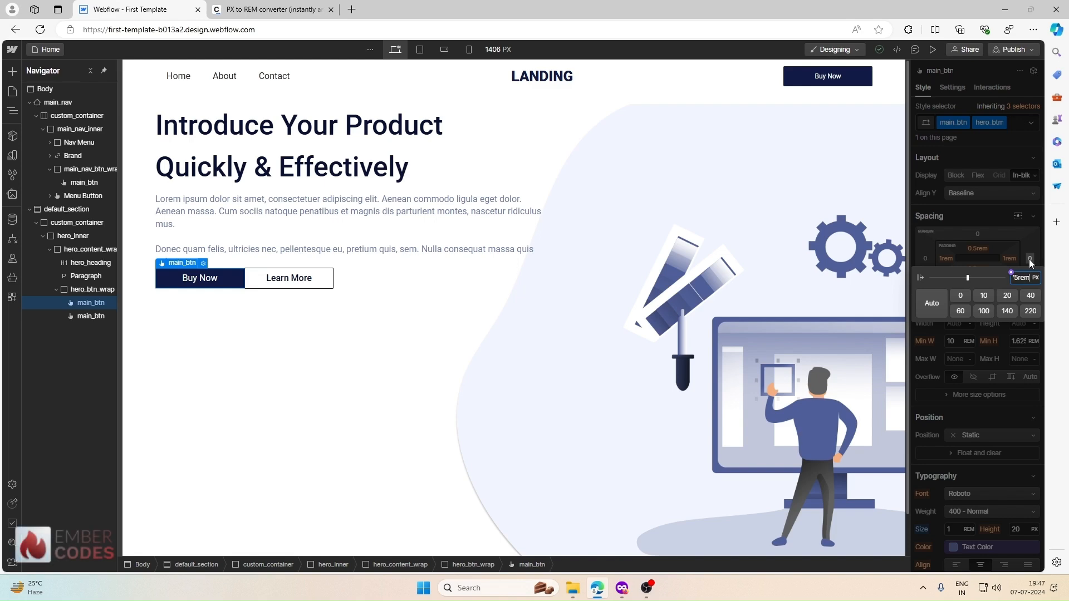
pyautogui.press('Return')
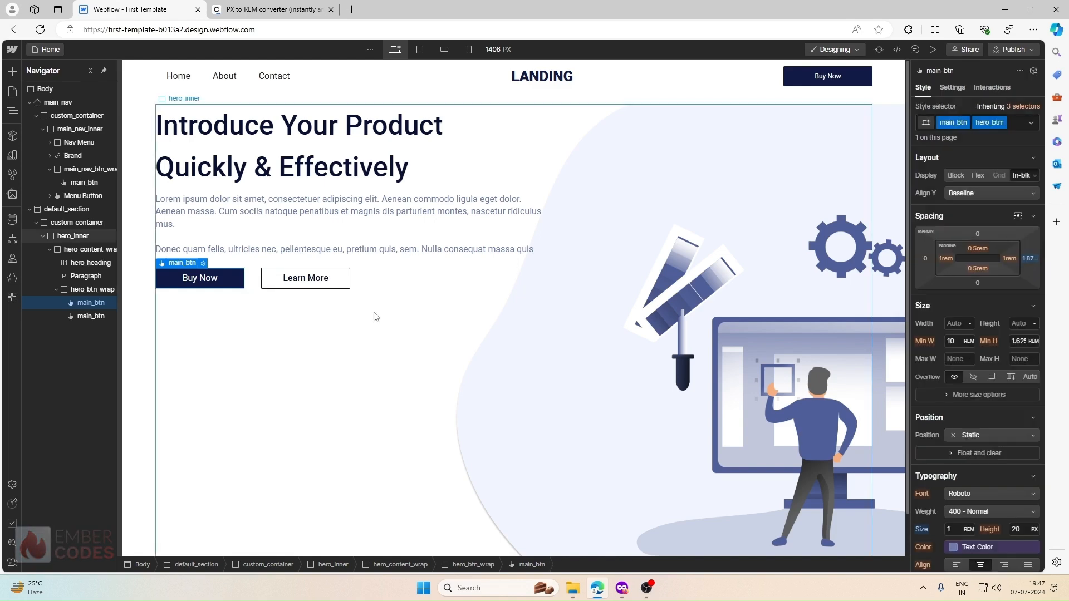
# Check the stroke width of the Learn More button's background in Figma, and return to Webflow
pyautogui.click(432, 279)
pyautogui.click(454, 247)
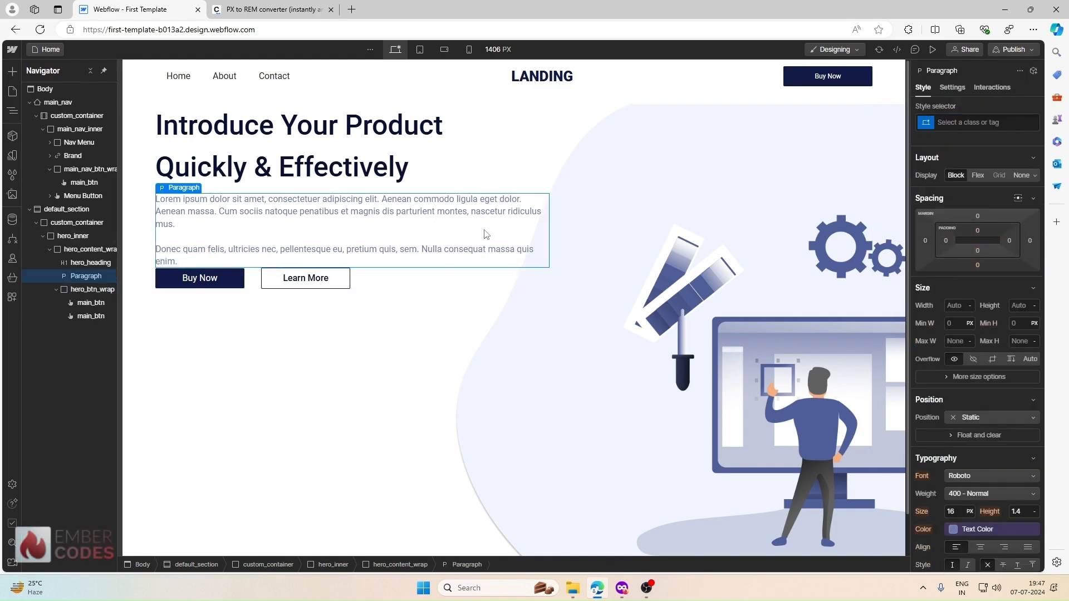
pyautogui.click(397, 286)
pyautogui.click(628, 590)
pyautogui.doubleClick(397, 381)
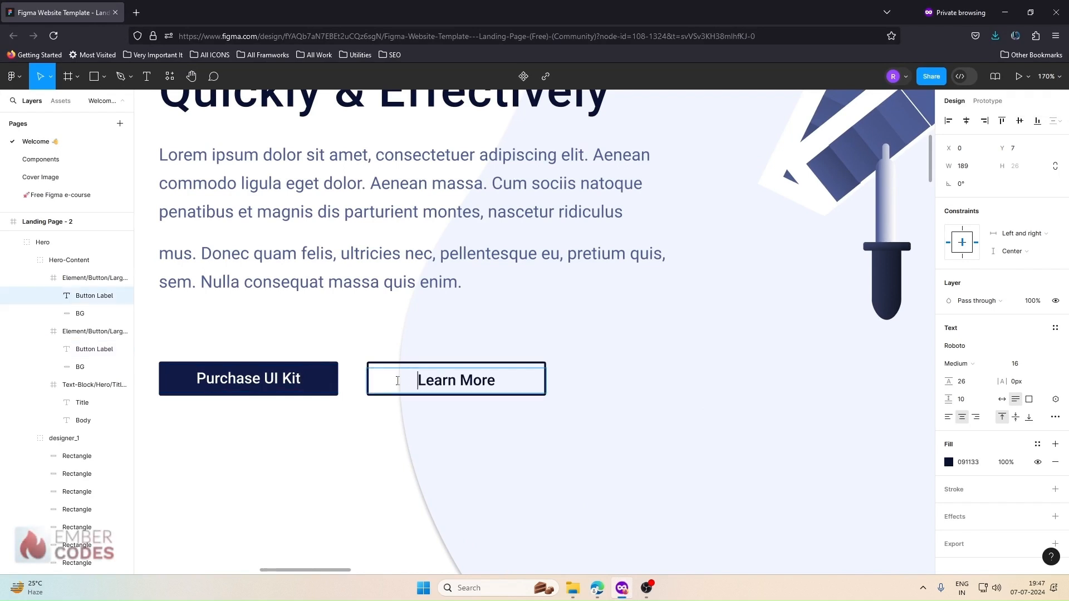
pyautogui.press('Escape')
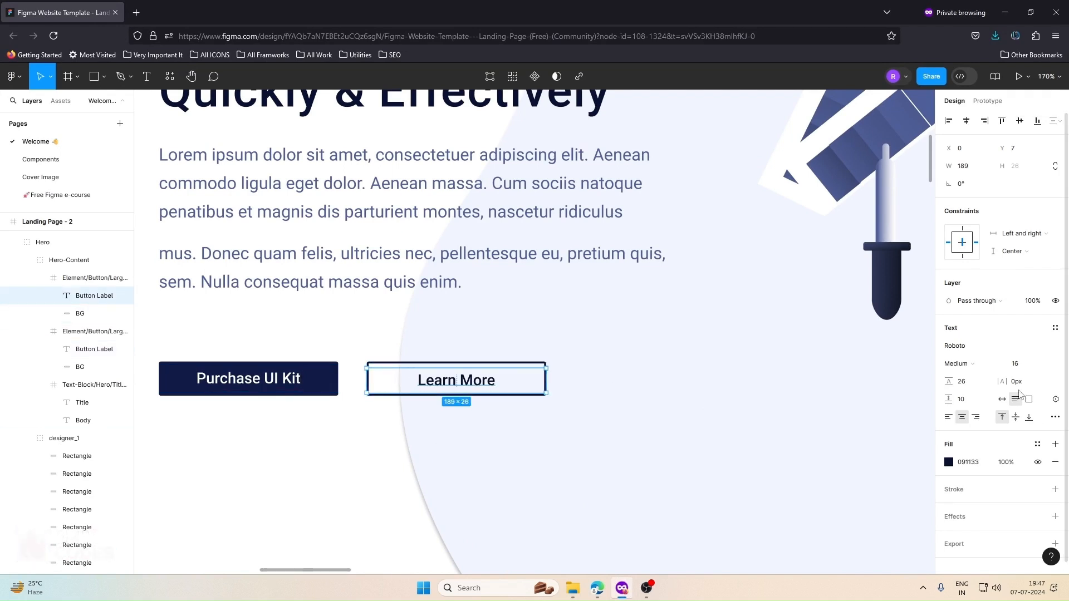
pyautogui.scroll(-1, 1020, 349)
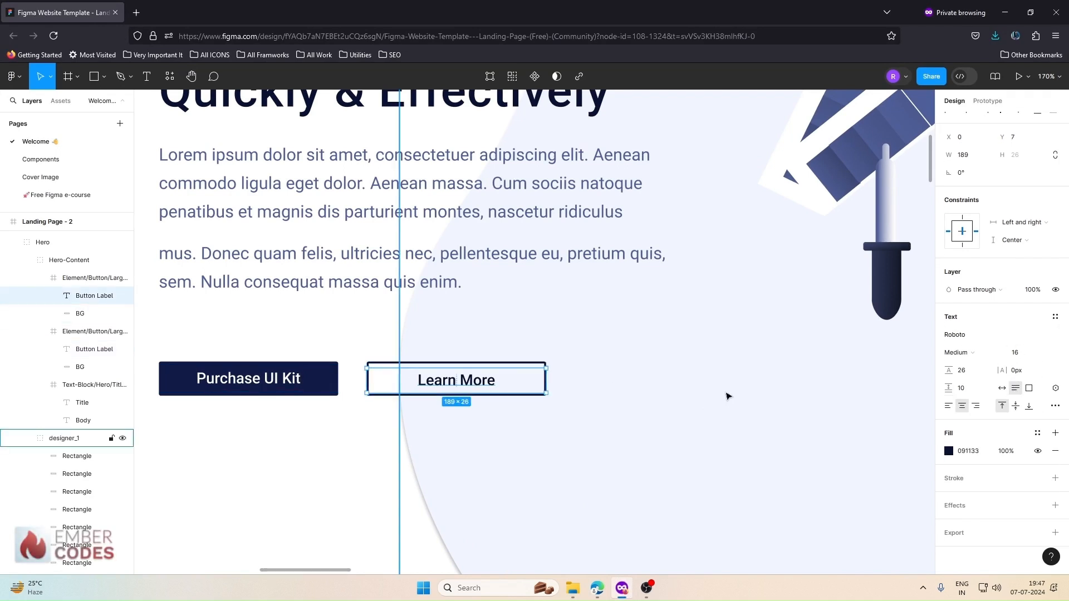
pyautogui.click(494, 364)
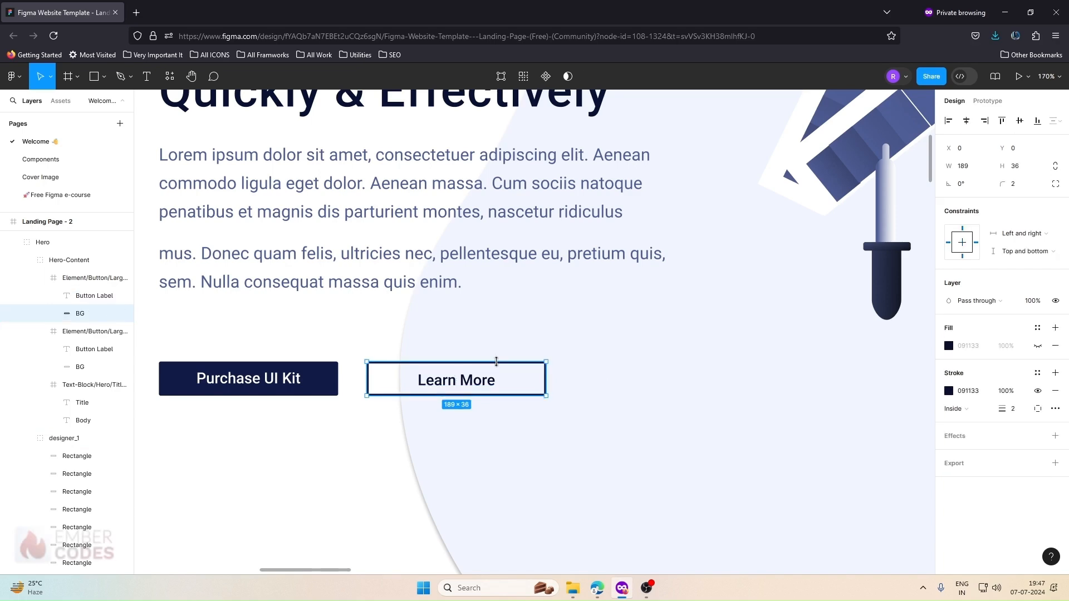
pyautogui.click(1012, 413)
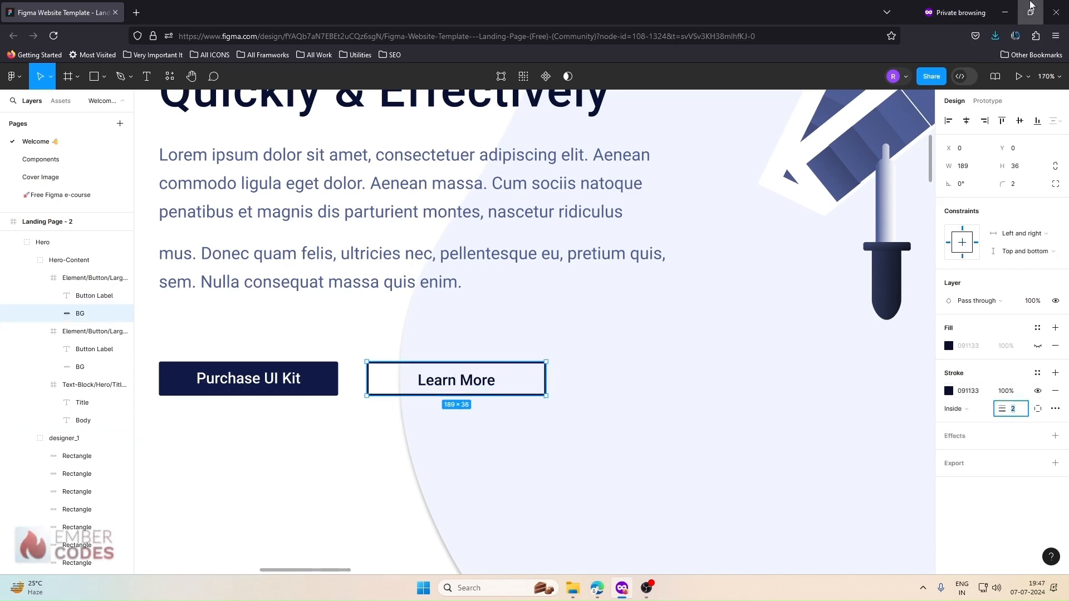
pyautogui.click(1004, 12)
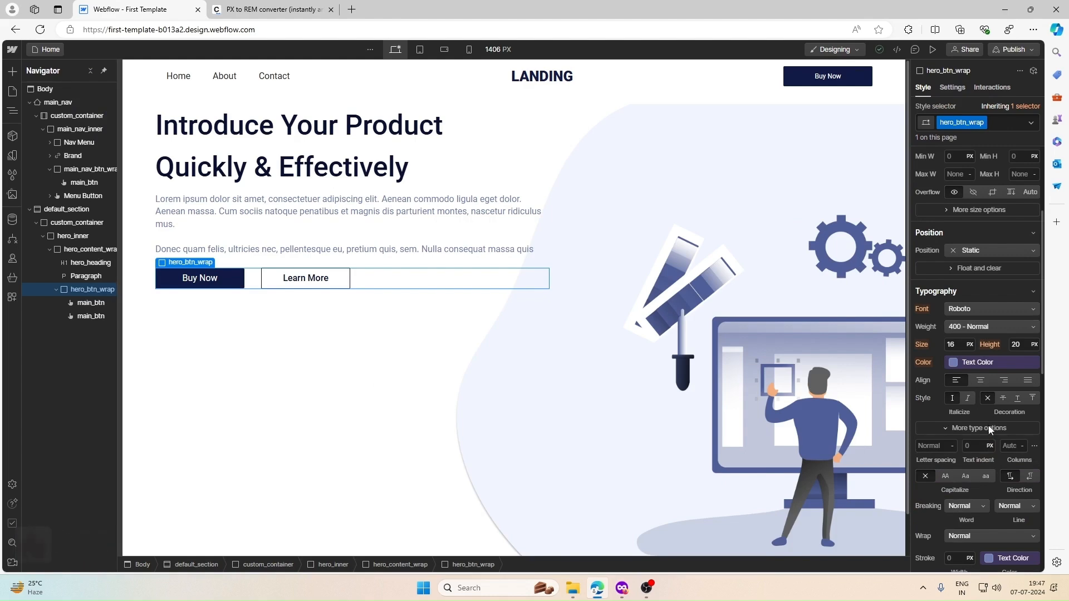
# Set the Learn More button's outline_btn border width to 0.125 rem
pyautogui.scroll(-4, 1012, 469)
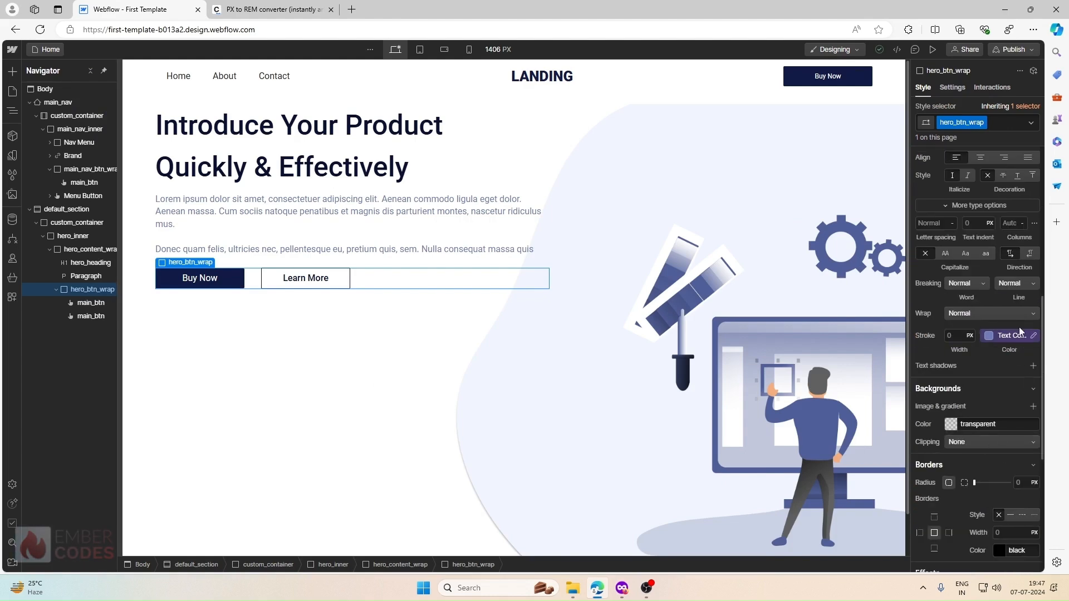
pyautogui.scroll(1, 1010, 280)
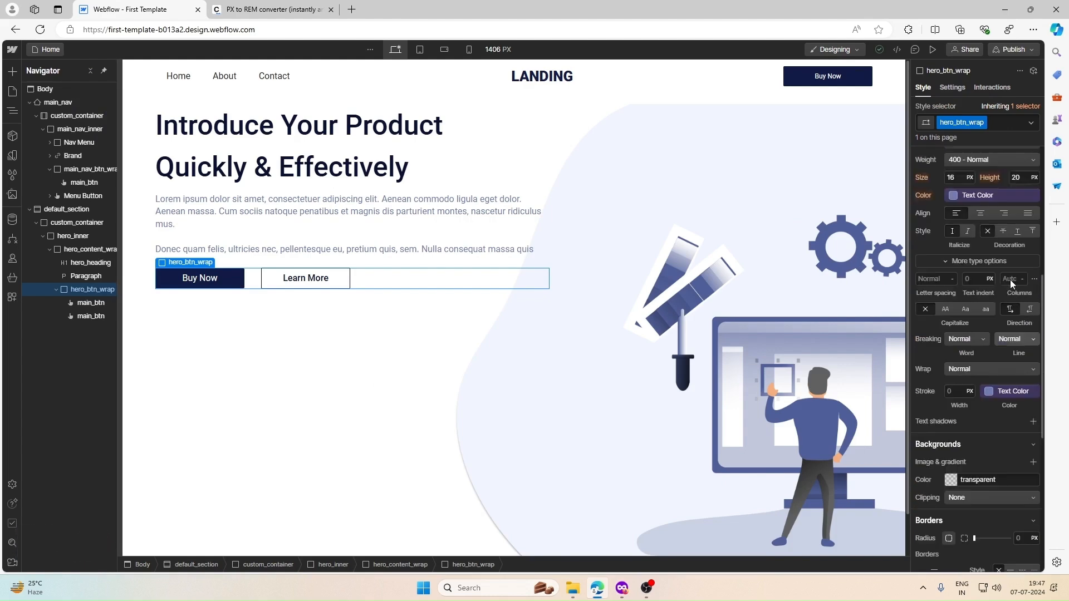
pyautogui.click(334, 285)
pyautogui.click(1002, 328)
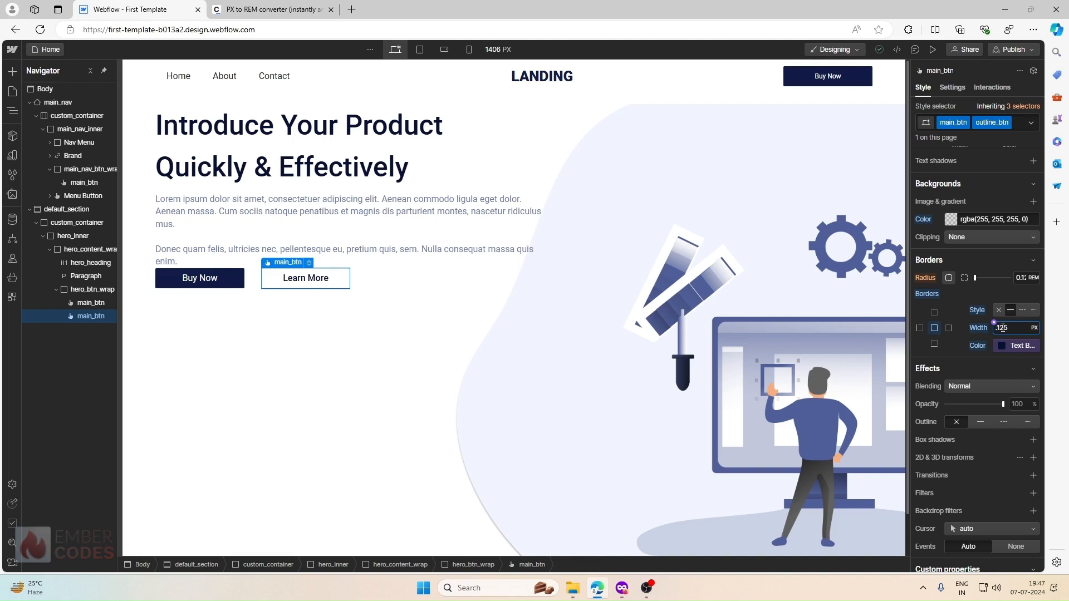
pyautogui.write('0.125rem')
pyautogui.press('Return')
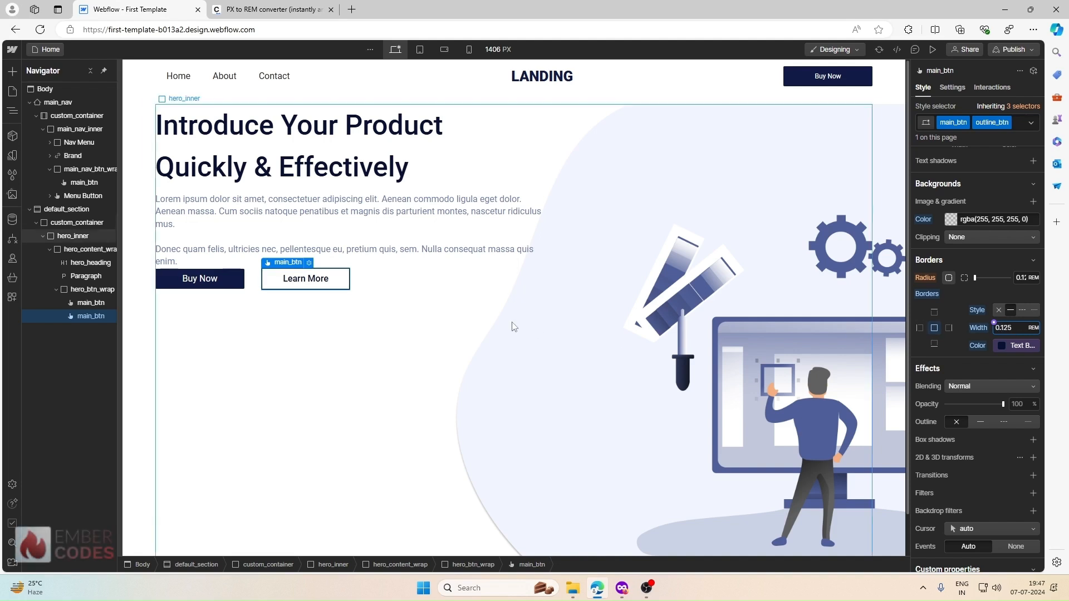
# Select the hero_btn_wrap block, measure the gap between the hero text block and the Learn More button in Figma, and return to Webflow
pyautogui.click(632, 318)
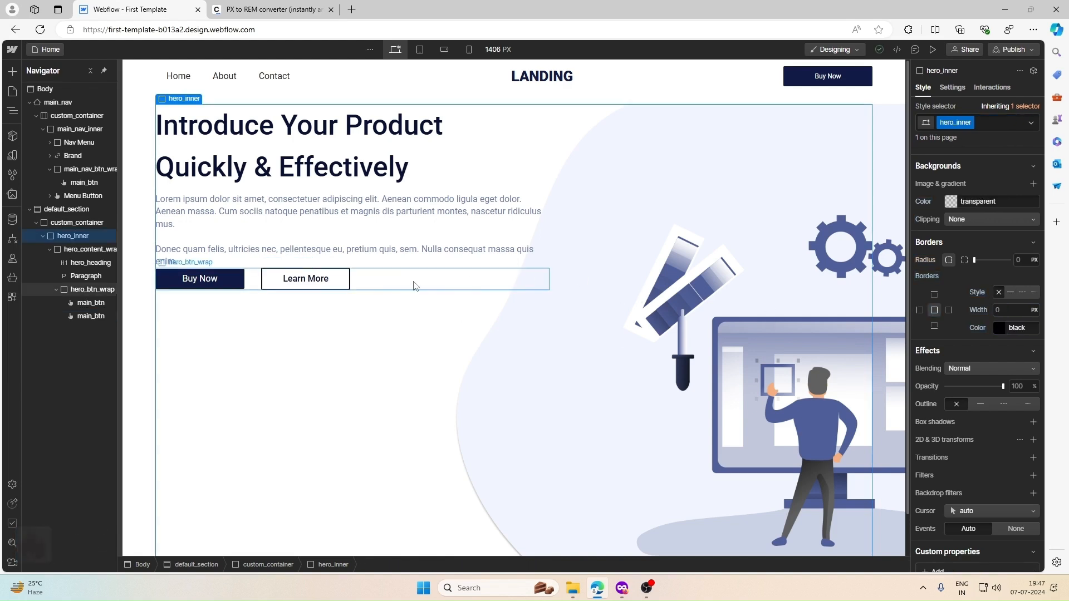
pyautogui.click(463, 273)
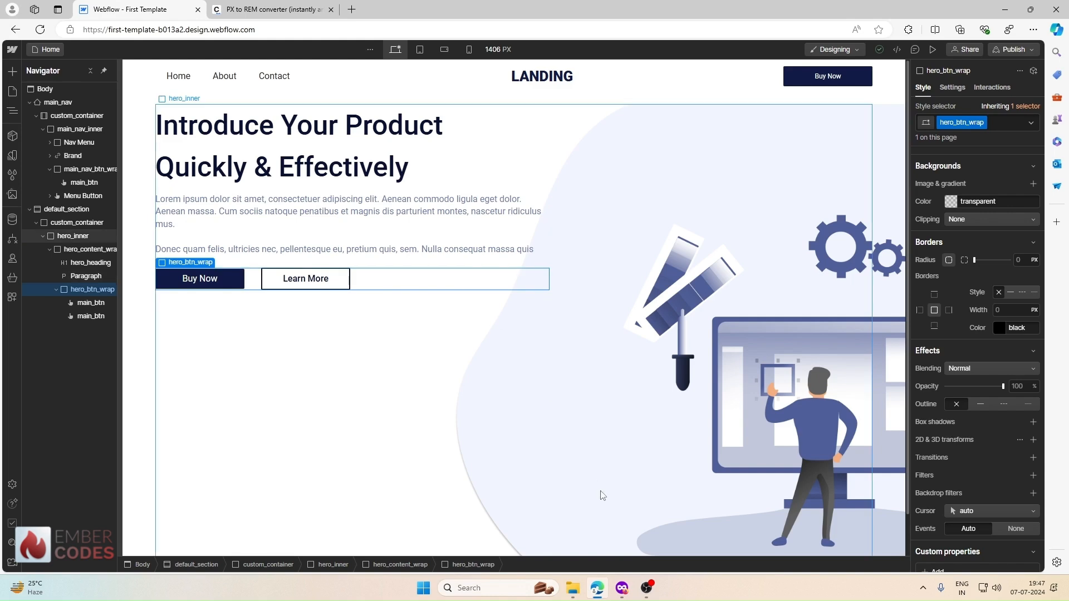
pyautogui.click(621, 587)
pyautogui.click(406, 285)
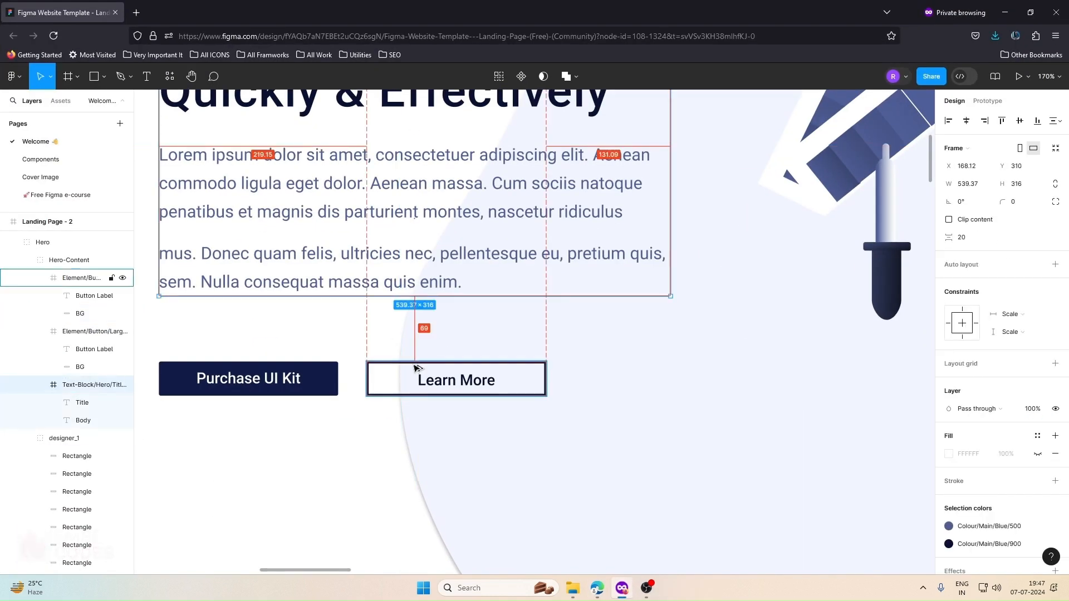
pyautogui.click(575, 549)
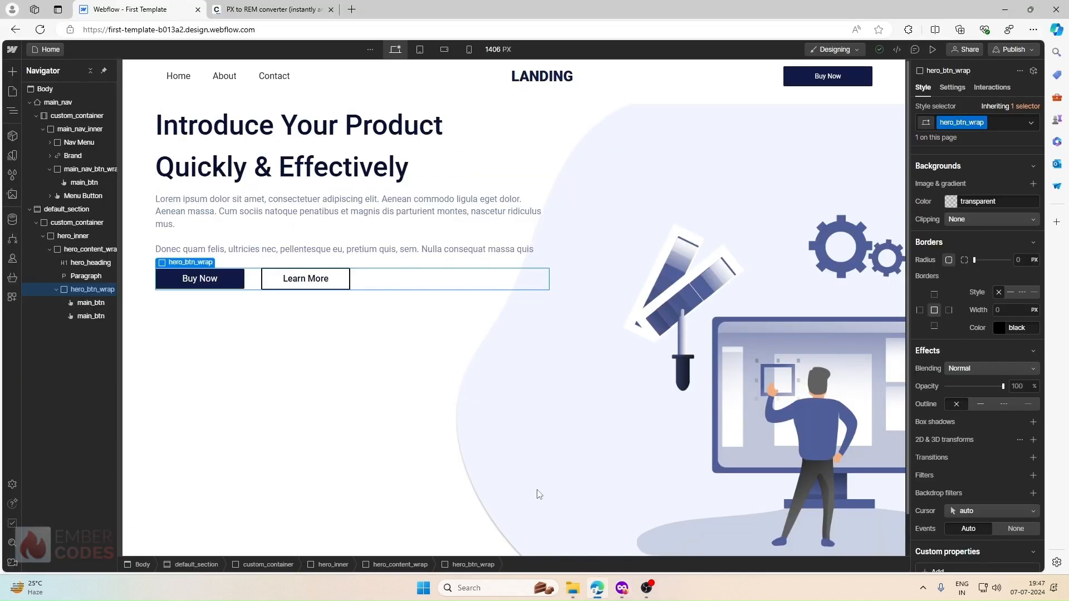
# Convert 69 px to rem in the PX to REM converter, and set hero_btn_wrap's top margin to 4.313 rem in Webflow
pyautogui.click(272, 10)
pyautogui.doubleClick(410, 196)
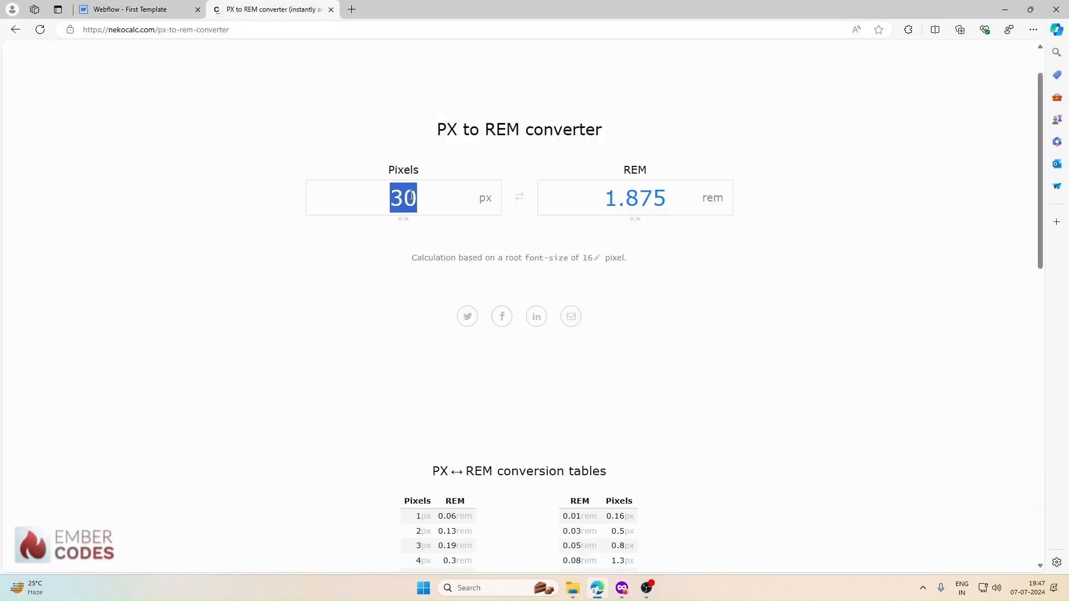
pyautogui.write('69')
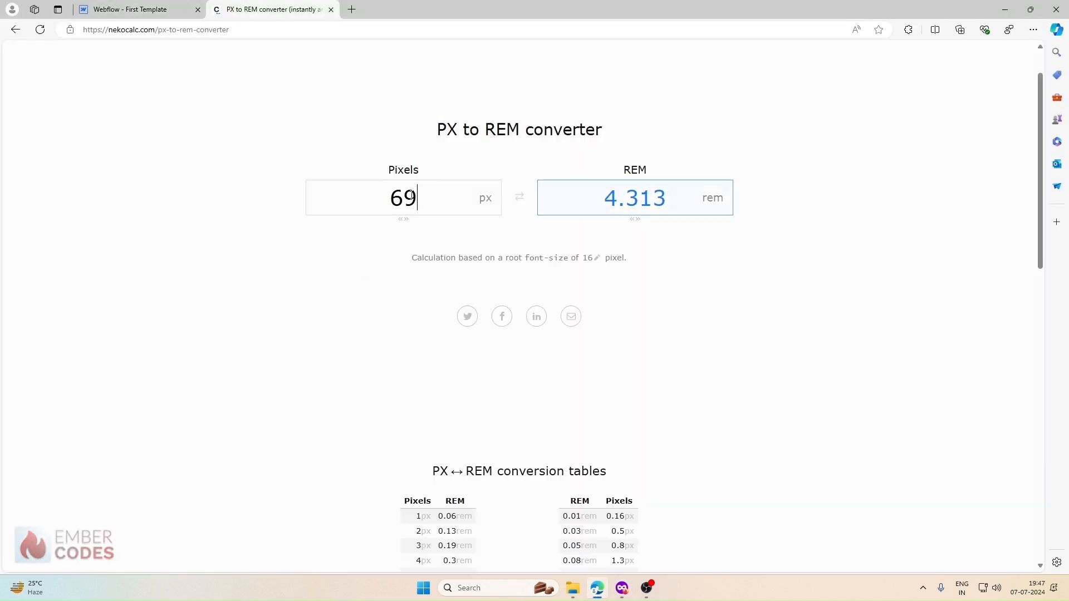
pyautogui.click(153, 17)
pyautogui.scroll(10, 978, 299)
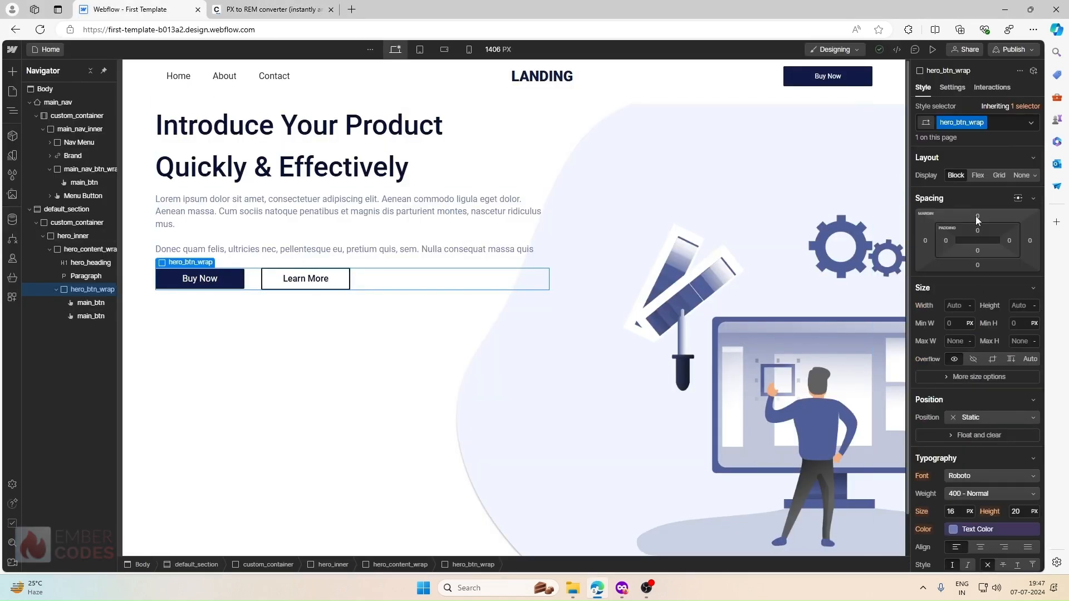
pyautogui.click(977, 218)
pyautogui.write('4')
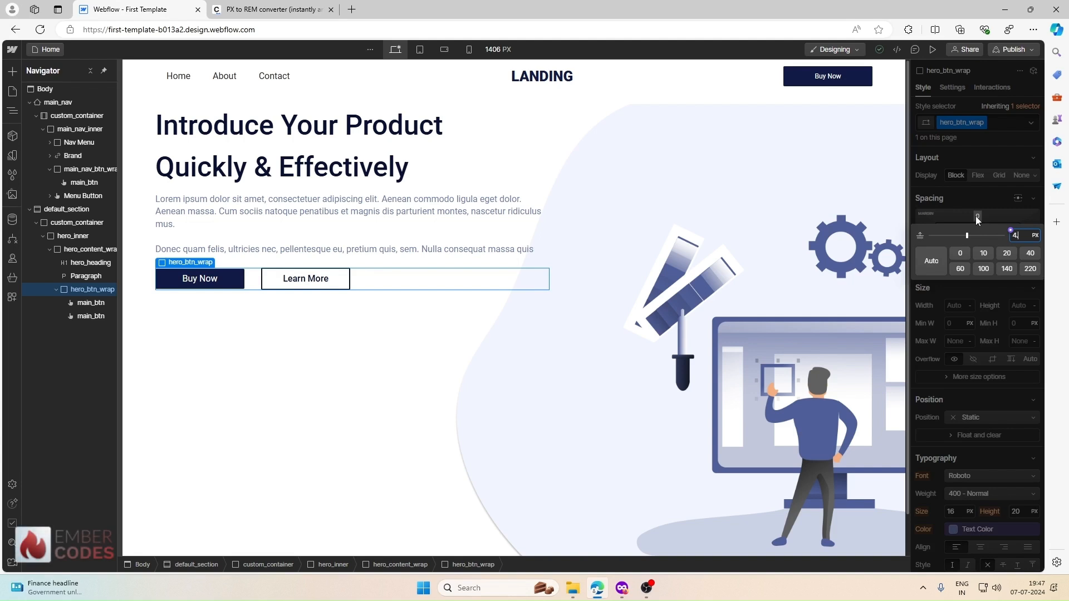
pyautogui.write('.3')
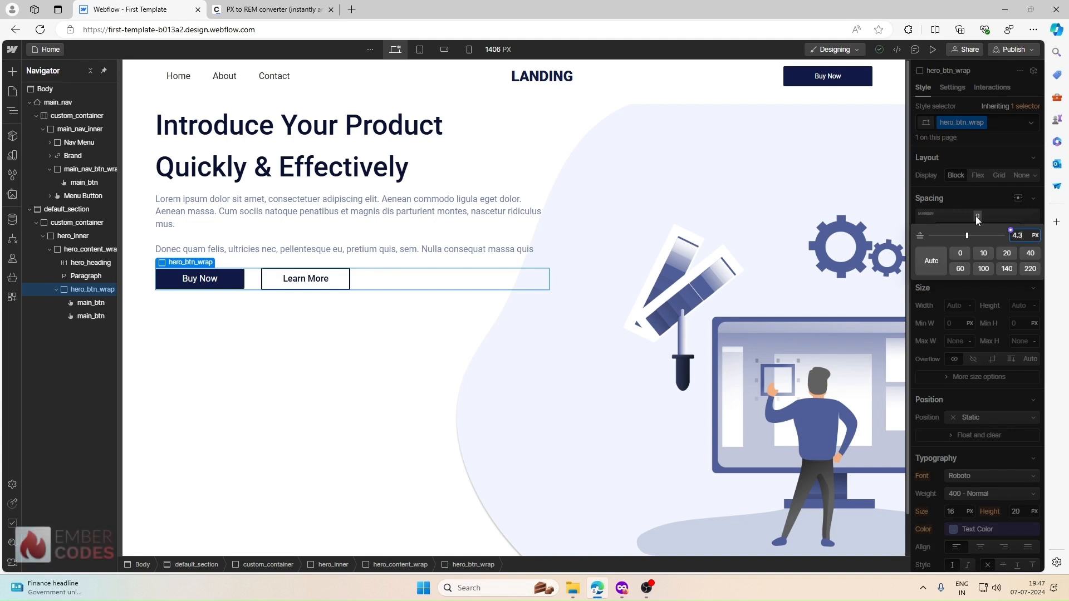
pyautogui.write('13rem')
pyautogui.press('Return')
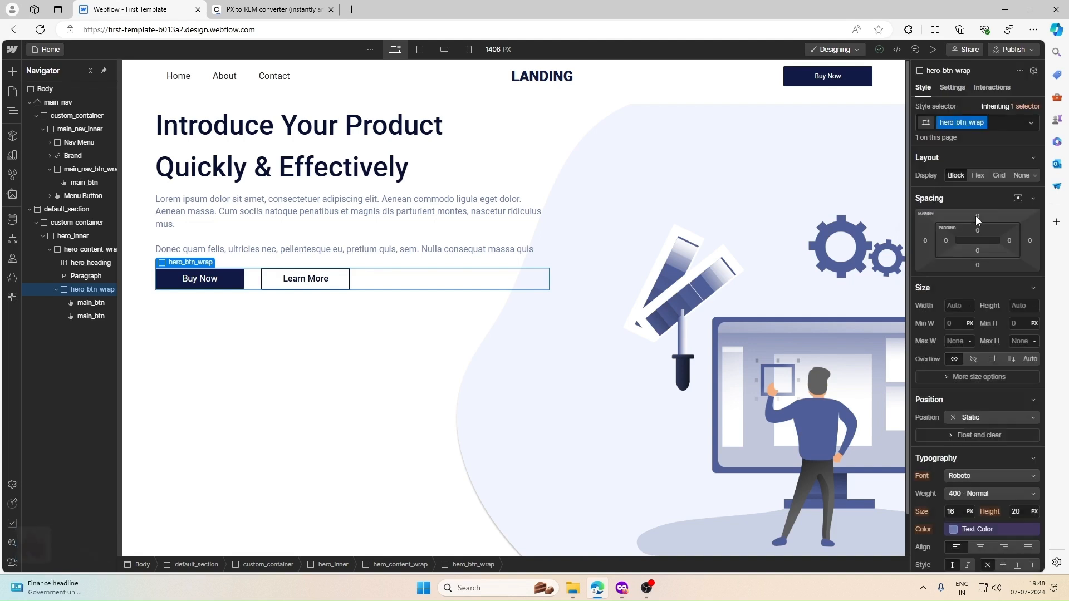
pyautogui.click(411, 303)
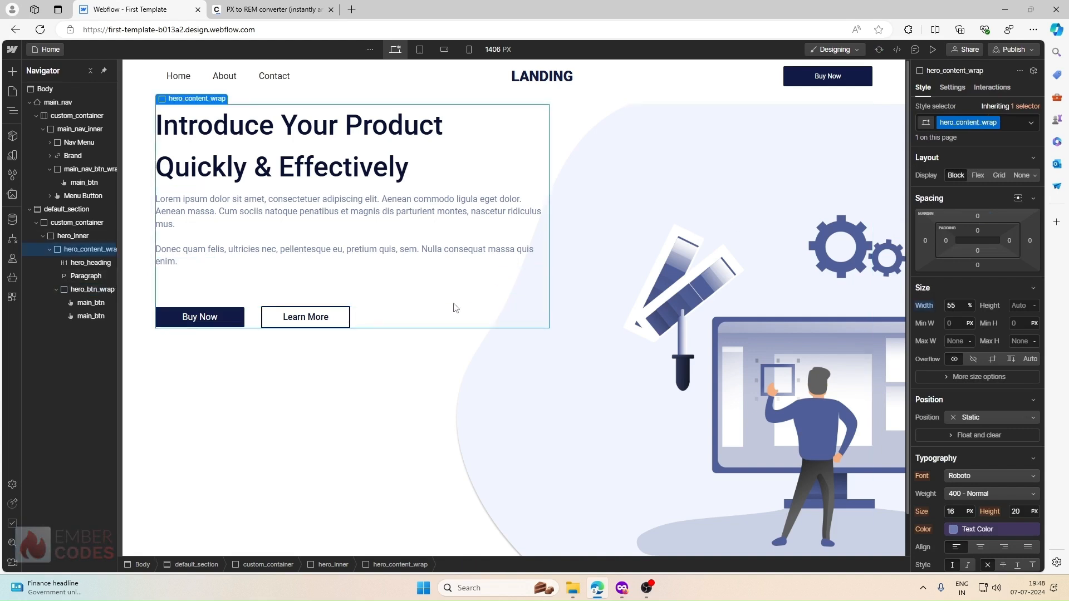
# Make hero_inner a flex container with its content aligned left and vertically centred, and dismiss the alignment tip
pyautogui.click(628, 205)
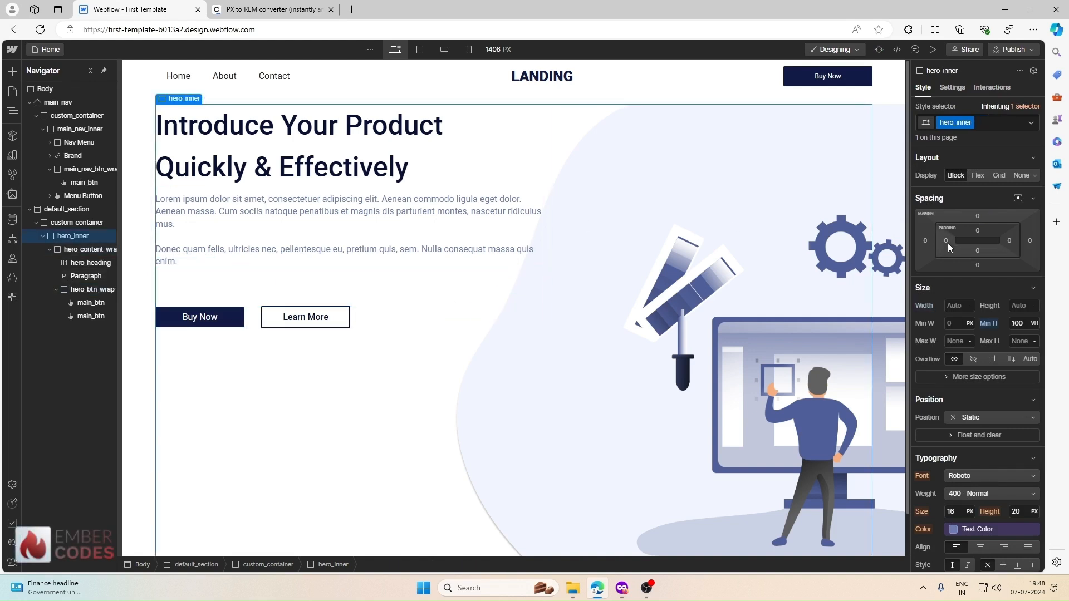
pyautogui.click(978, 175)
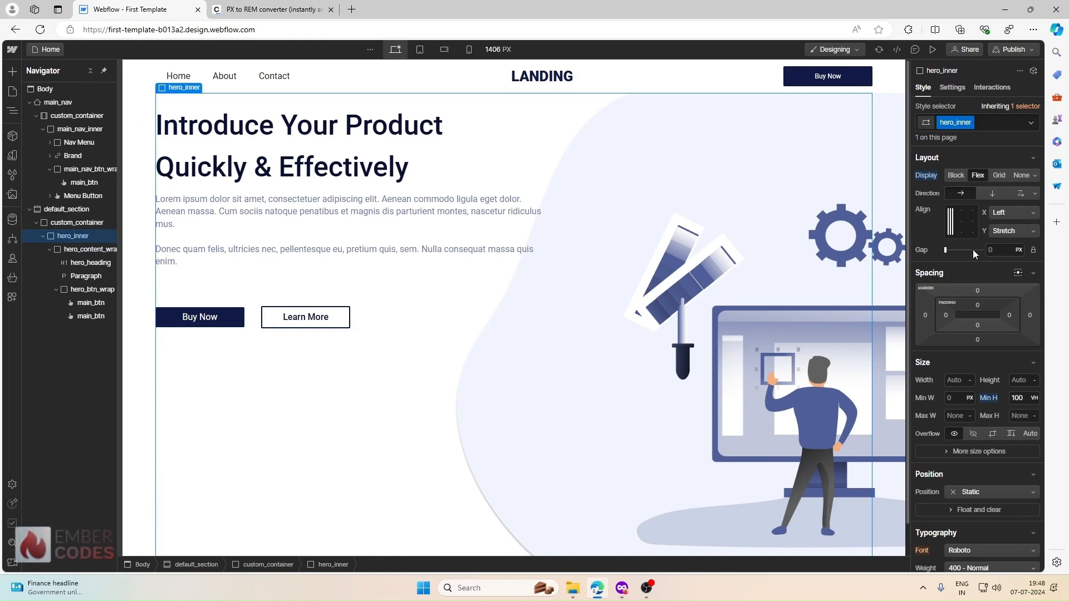
pyautogui.click(959, 223)
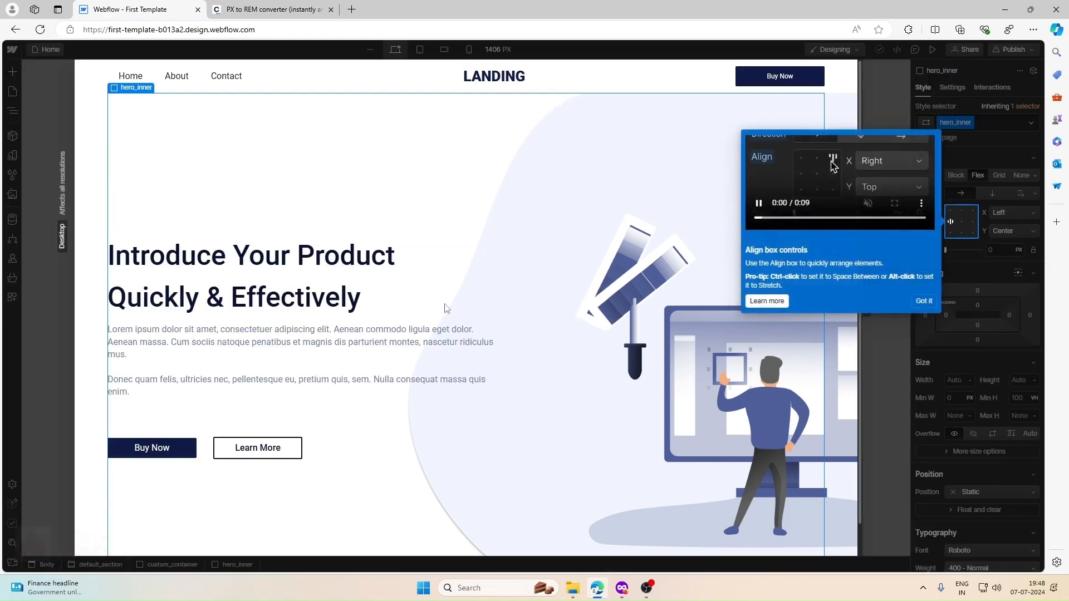
pyautogui.click(924, 300)
# Examine the vertically centred hero section together with the navigation bar, heading and both hero buttons
pyautogui.click(496, 269)
pyautogui.click(552, 202)
pyautogui.scroll(-2, 712, 215)
pyautogui.scroll(2, 712, 214)
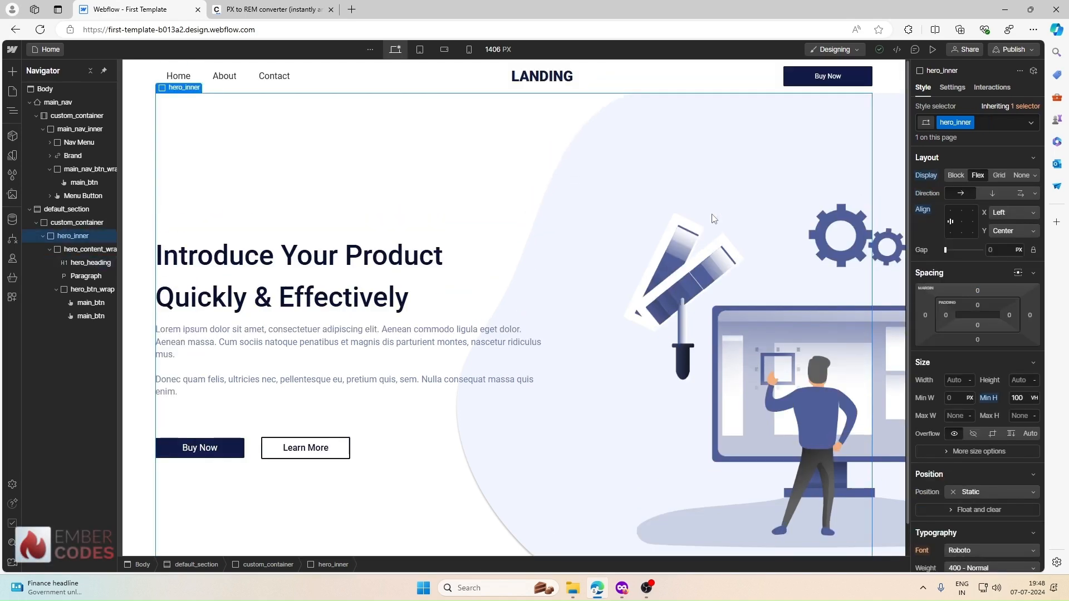
pyautogui.click(135, 129)
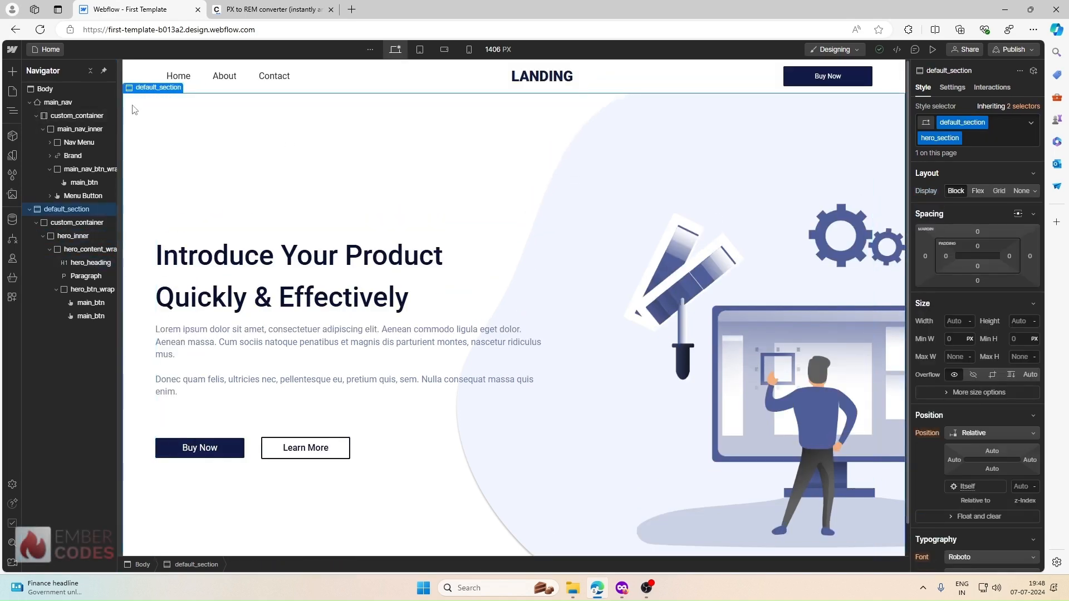
pyautogui.click(134, 77)
pyautogui.scroll(-1, 517, 223)
pyautogui.scroll(1, 713, 167)
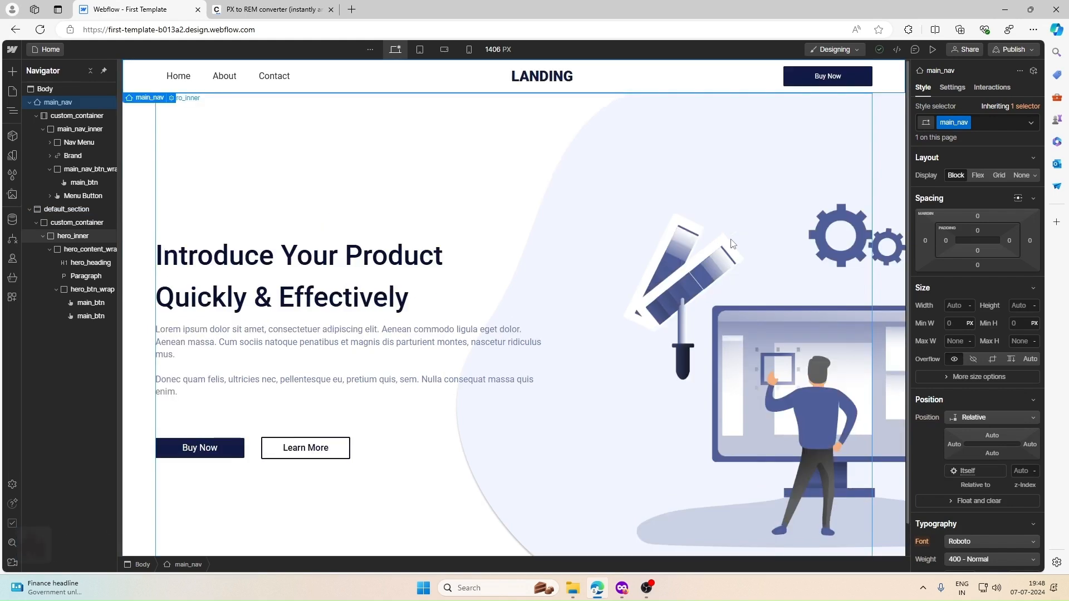
pyautogui.scroll(-1, 881, 233)
pyautogui.click(881, 232)
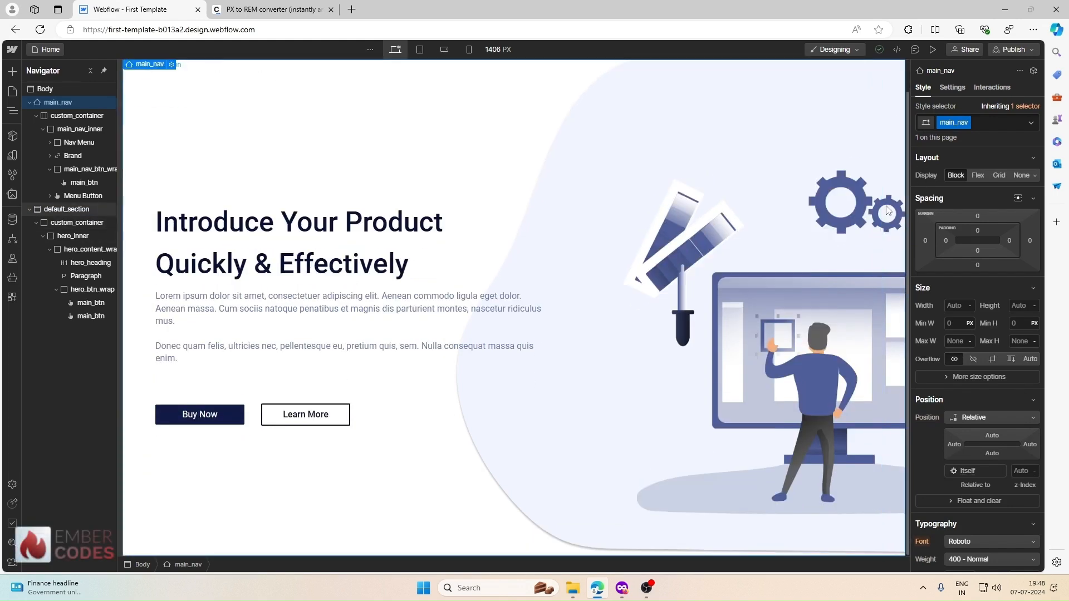
pyautogui.scroll(1, 887, 211)
pyautogui.scroll(-1, 888, 210)
pyautogui.scroll(1, 888, 210)
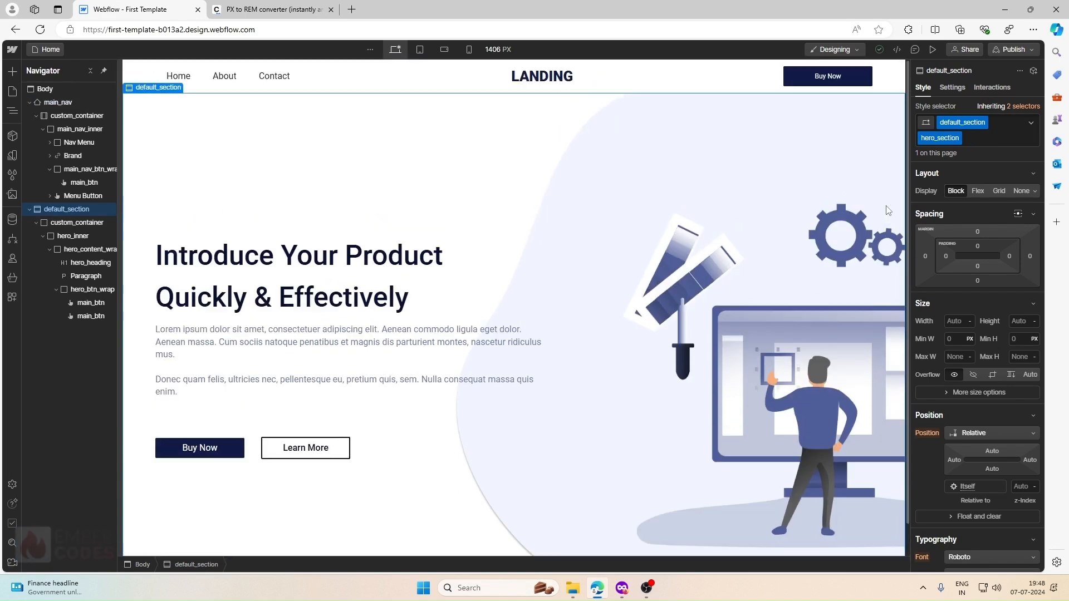
pyautogui.click(744, 239)
pyautogui.click(303, 446)
pyautogui.click(221, 443)
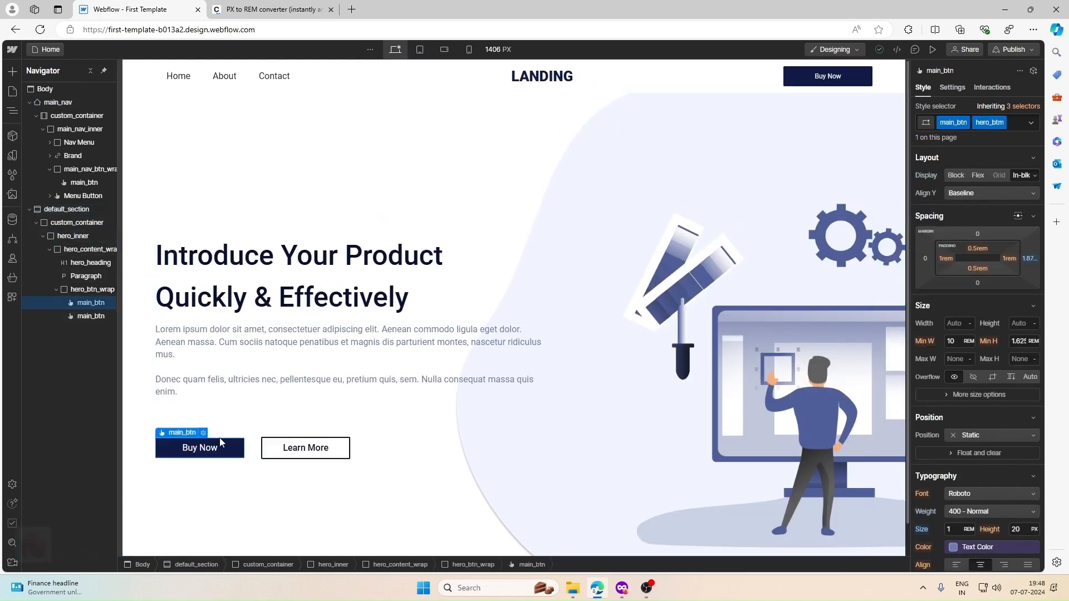
pyautogui.click(477, 306)
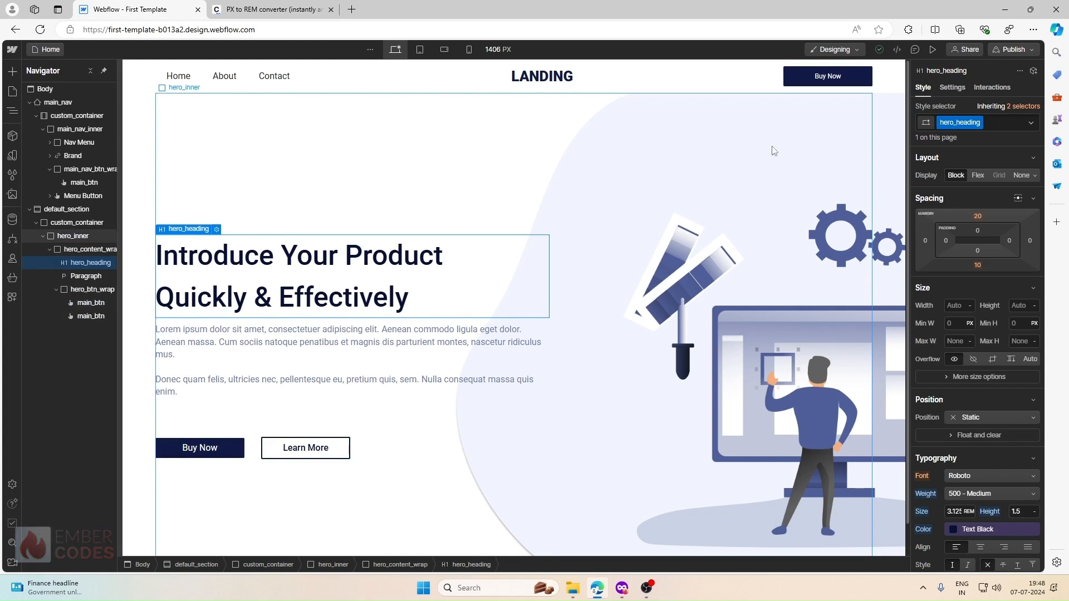
# Select the Buy Now button in the navigation bar and look through its main_btn states and effects settings
pyautogui.click(827, 76)
pyautogui.click(1028, 124)
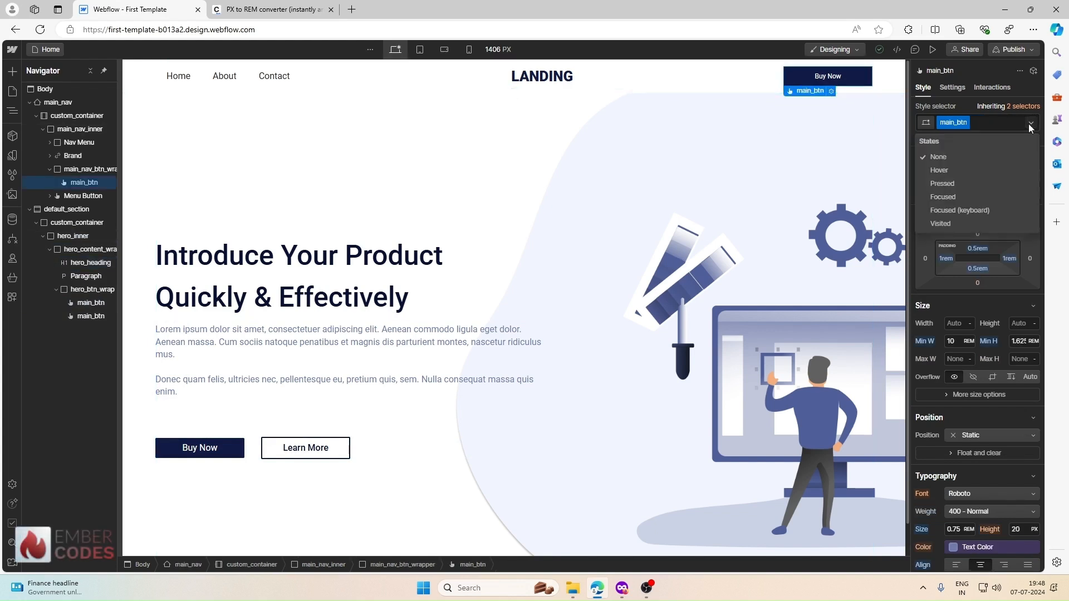
pyautogui.click(979, 163)
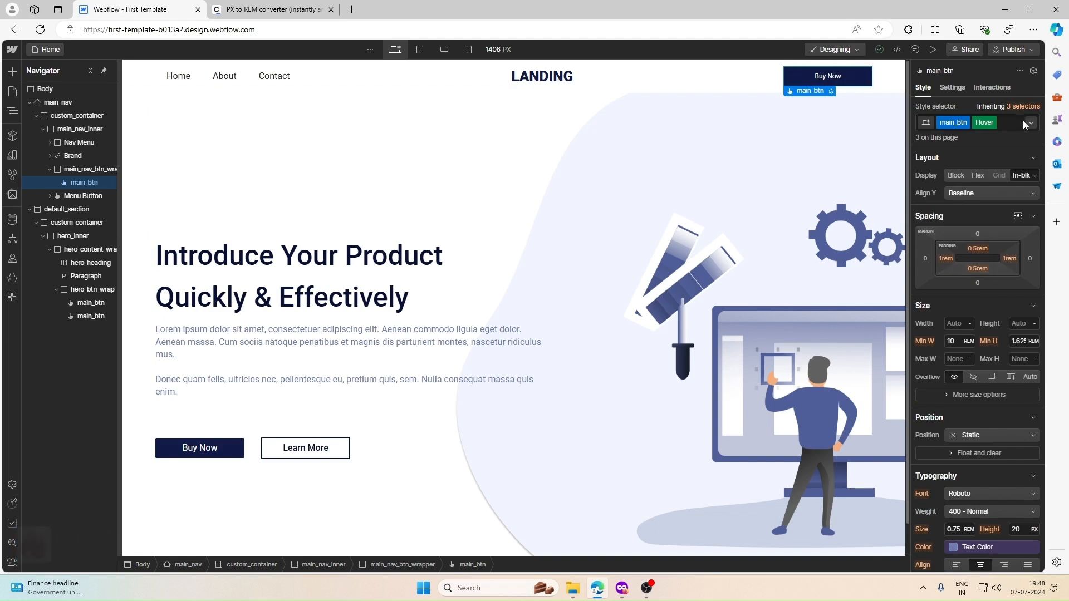
pyautogui.scroll(-9, 977, 328)
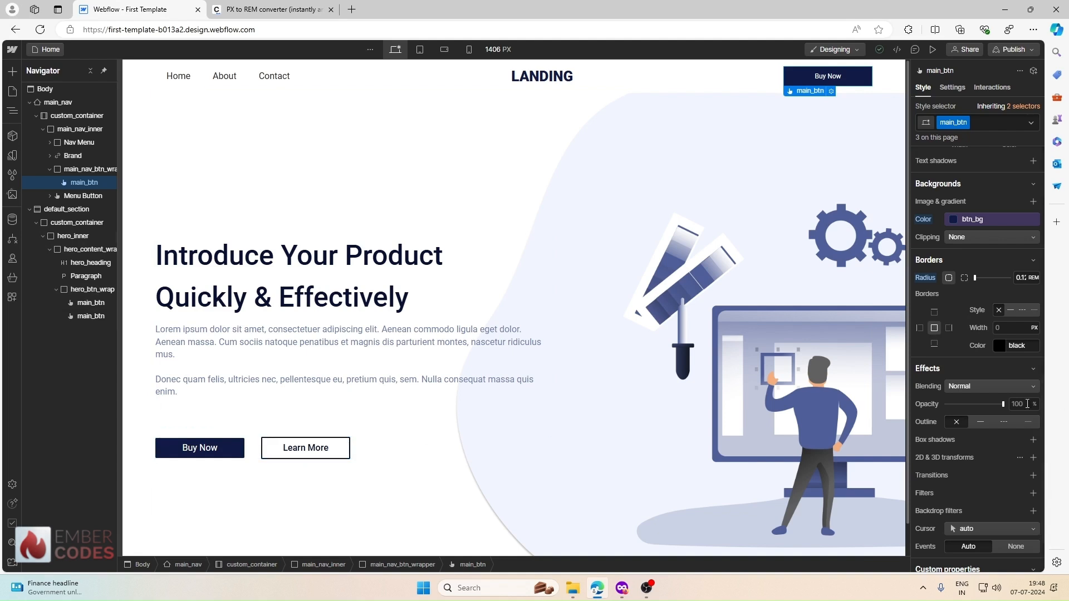
pyautogui.scroll(-2, 1003, 407)
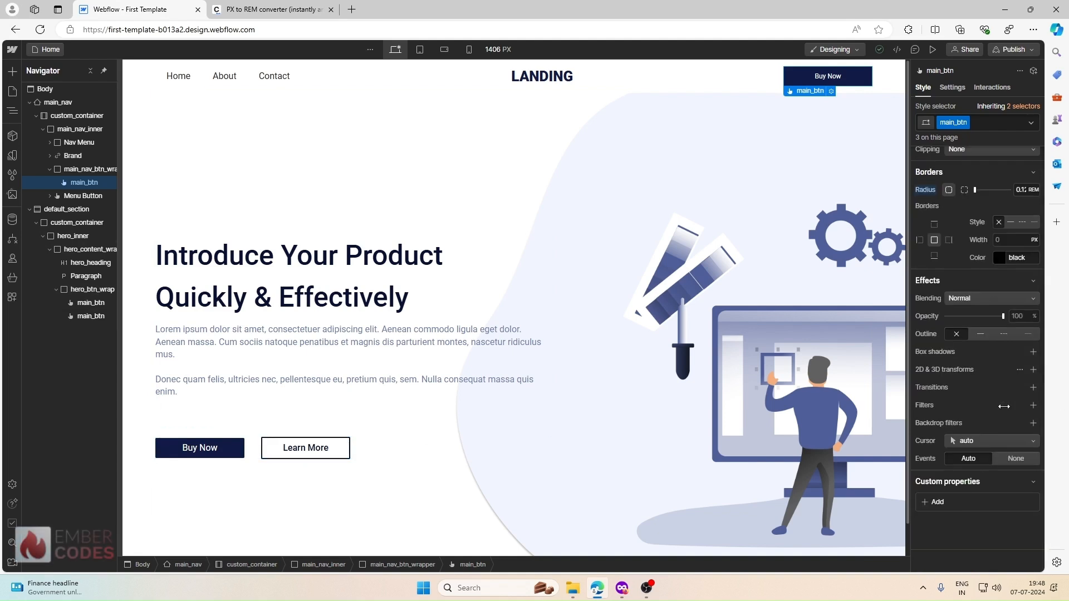
pyautogui.click(1030, 352)
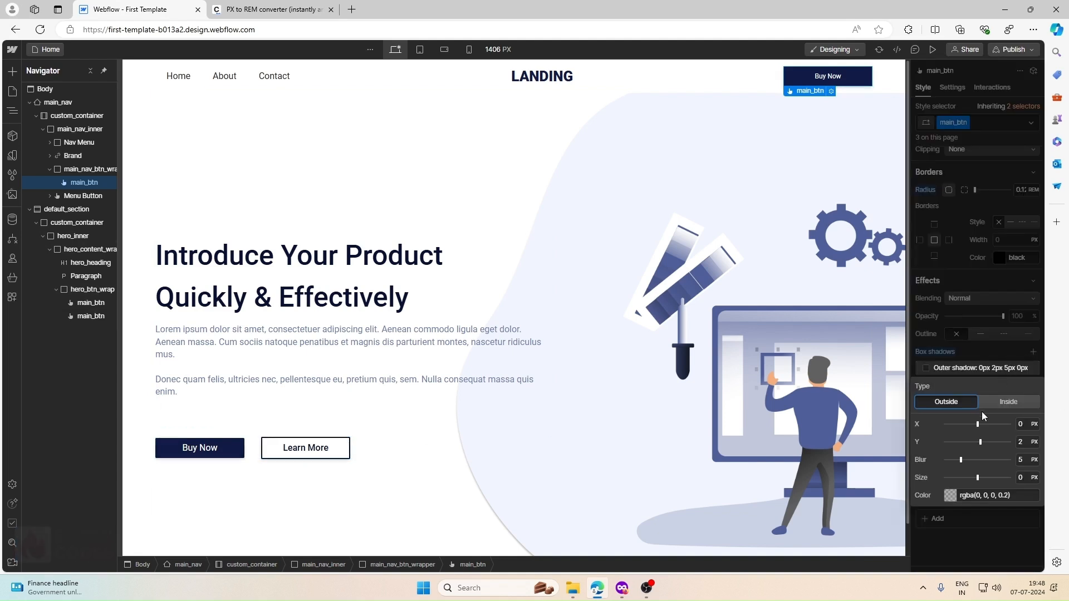
pyautogui.click(973, 350)
pyautogui.click(950, 352)
pyautogui.click(943, 371)
pyautogui.scroll(2, 974, 341)
pyautogui.scroll(5, 974, 341)
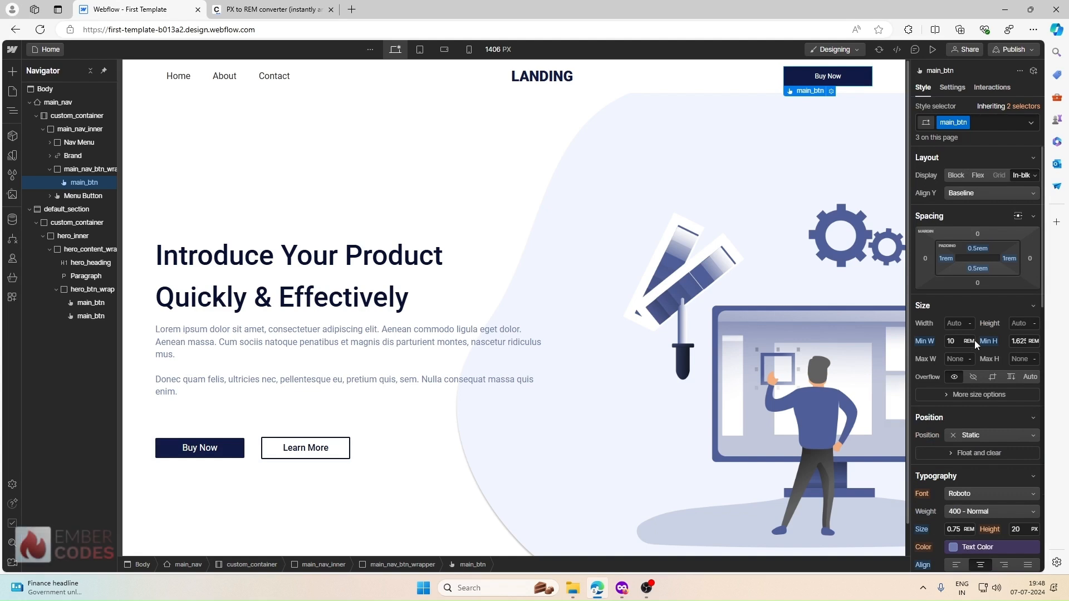
# Add an outside box shadow to main_btn's Hover state with a Y offset of 0 px and a blur of 0.5 rem
pyautogui.click(997, 122)
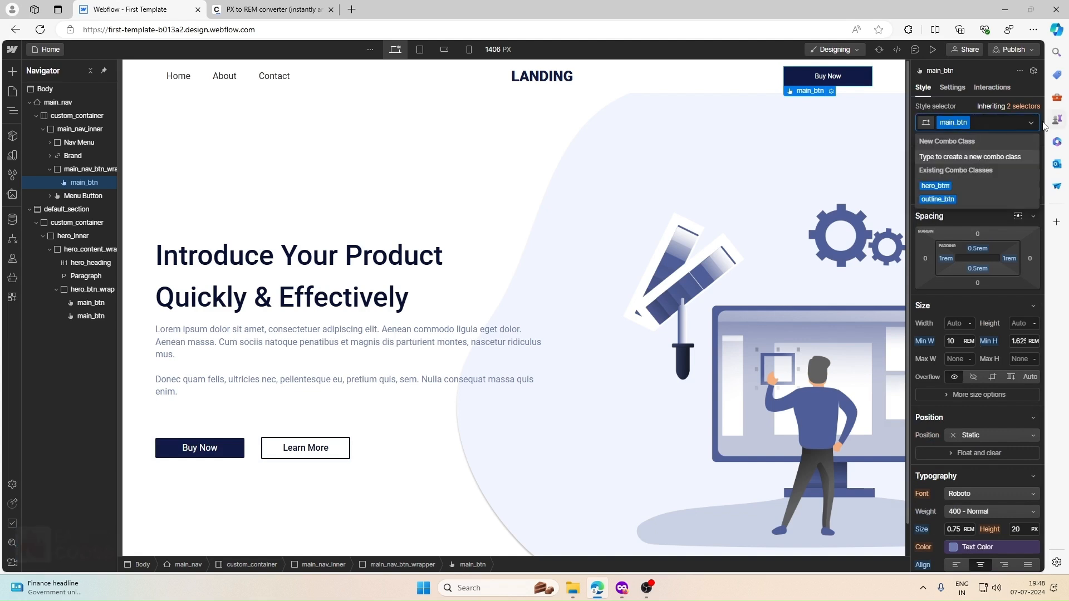
pyautogui.click(1033, 123)
pyautogui.click(953, 167)
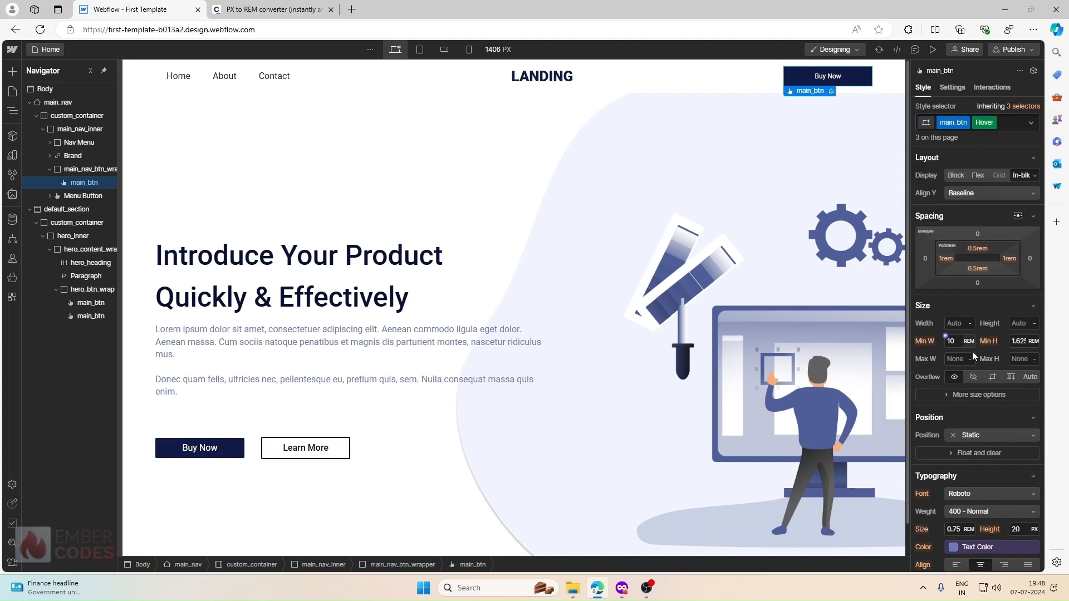
pyautogui.scroll(-10, 970, 352)
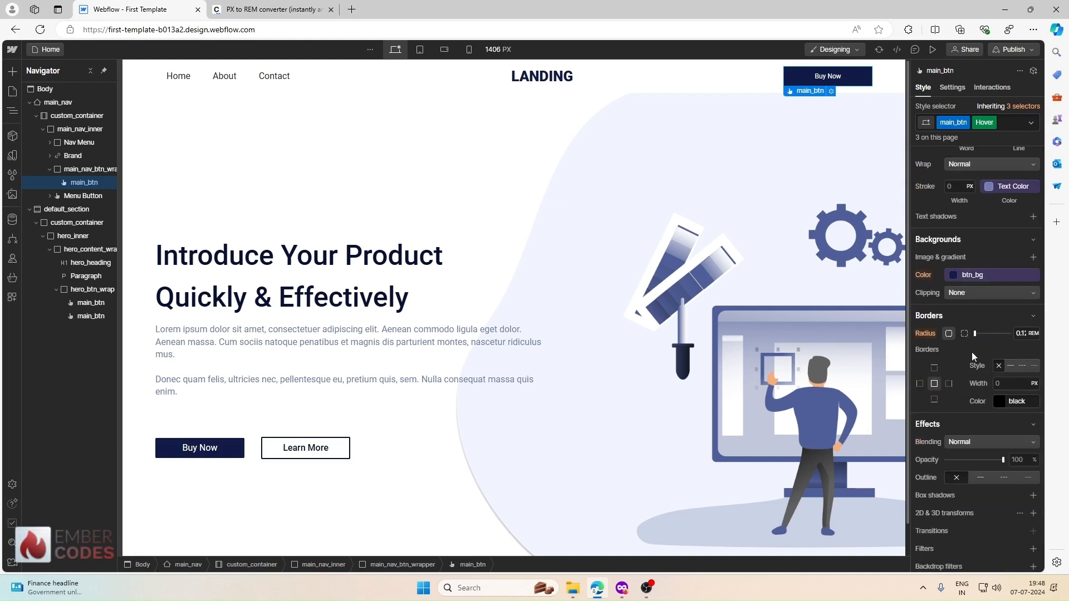
pyautogui.scroll(-3, 971, 352)
pyautogui.click(1033, 352)
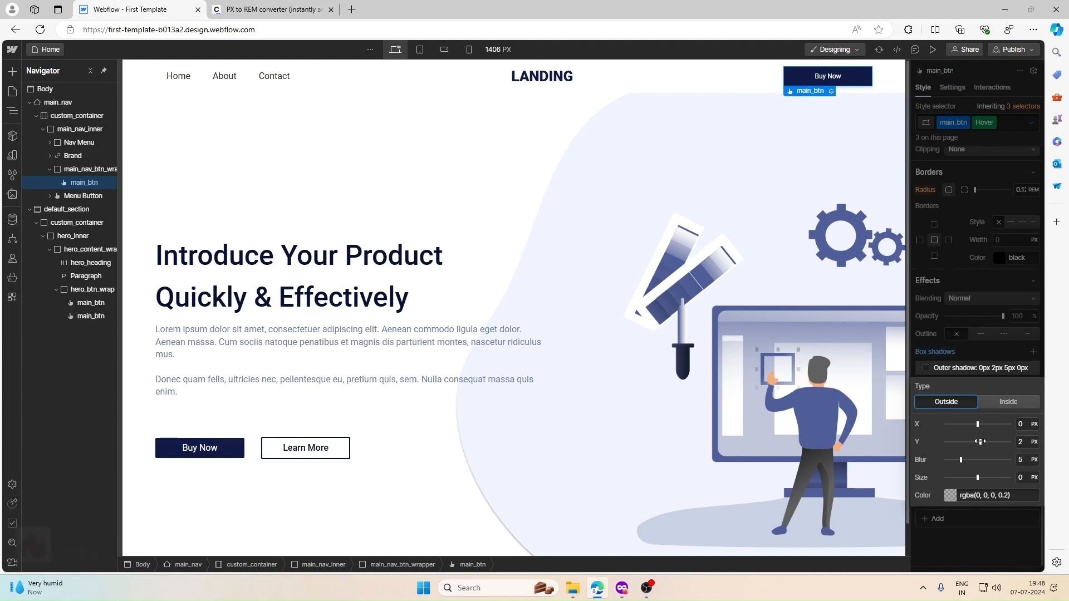
pyautogui.moveTo(979, 442); pyautogui.dragTo(964, 460)
pyautogui.click(1026, 458)
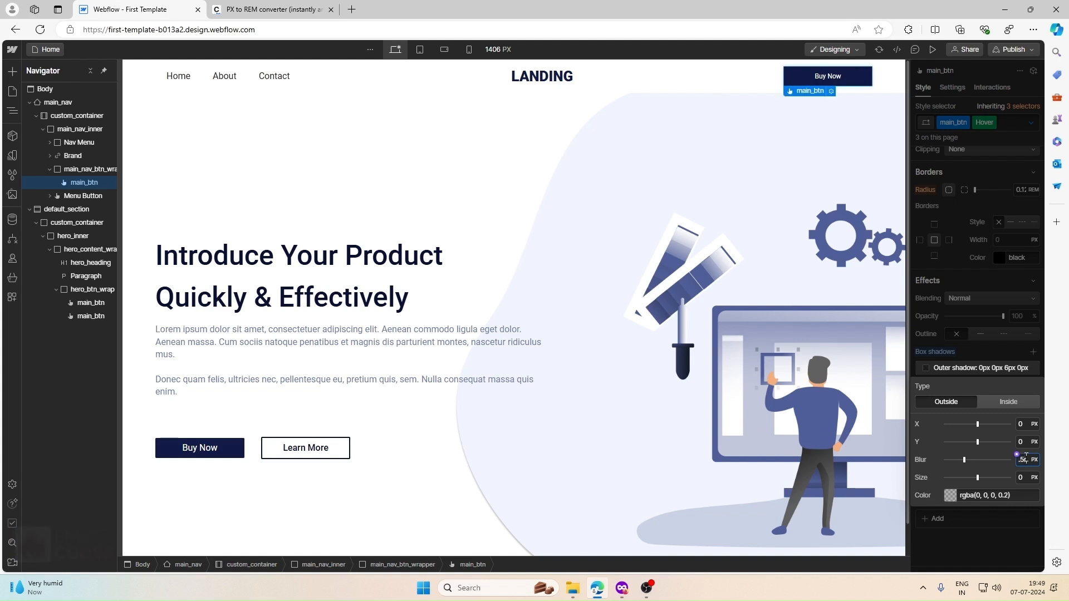
pyautogui.write('0.5rem')
pyautogui.press('Return')
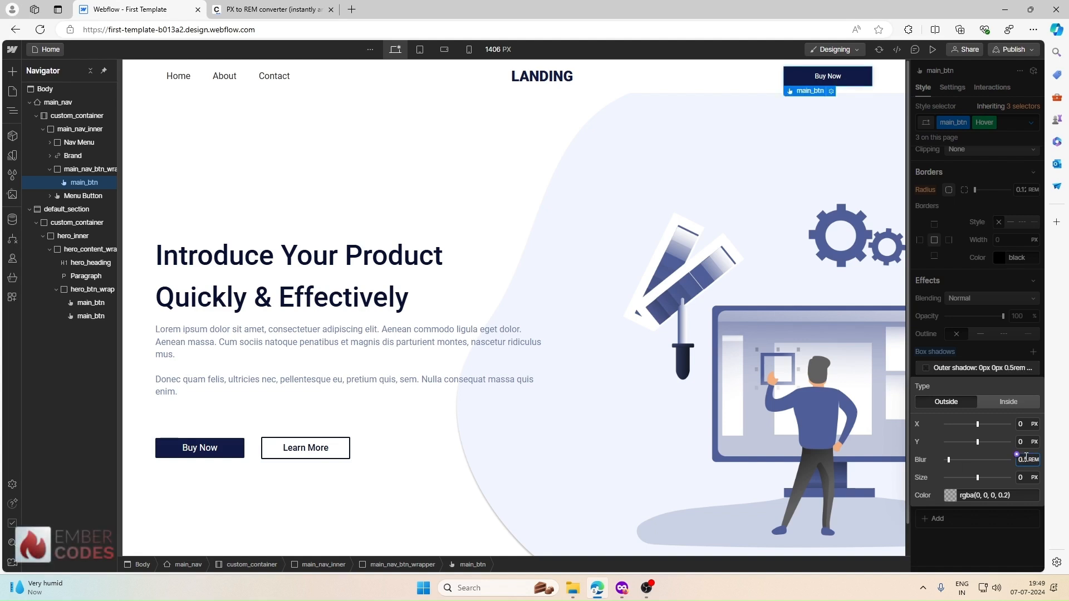
# Set the hover box shadow's colour to black at 35% opacity and close the shadow settings
pyautogui.click(950, 496)
pyautogui.moveTo(966, 446); pyautogui.dragTo(975, 438)
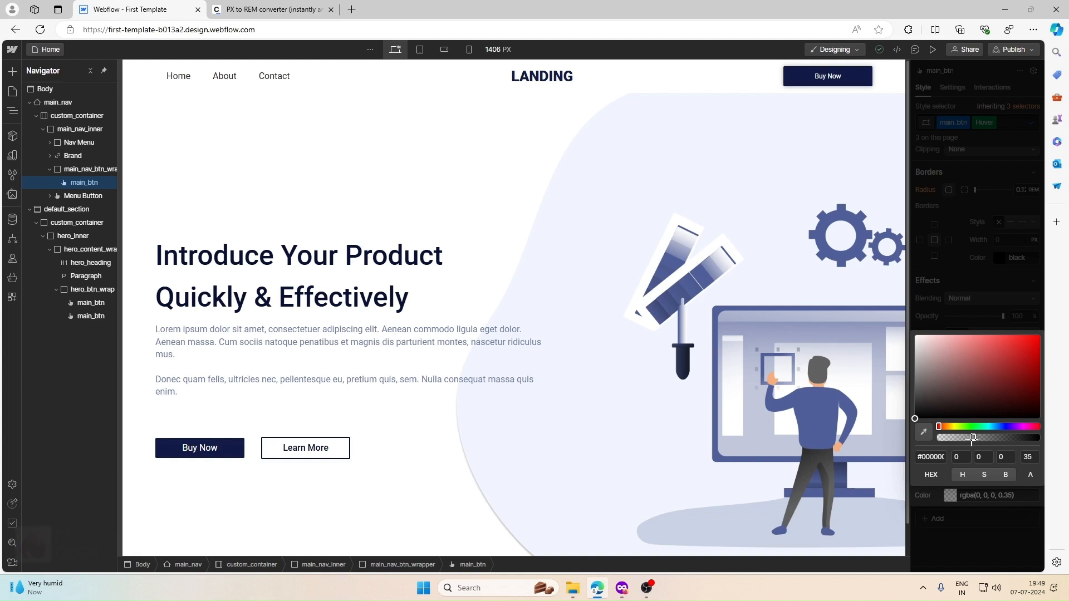
pyautogui.moveTo(973, 438); pyautogui.dragTo(973, 437)
pyautogui.click(959, 311)
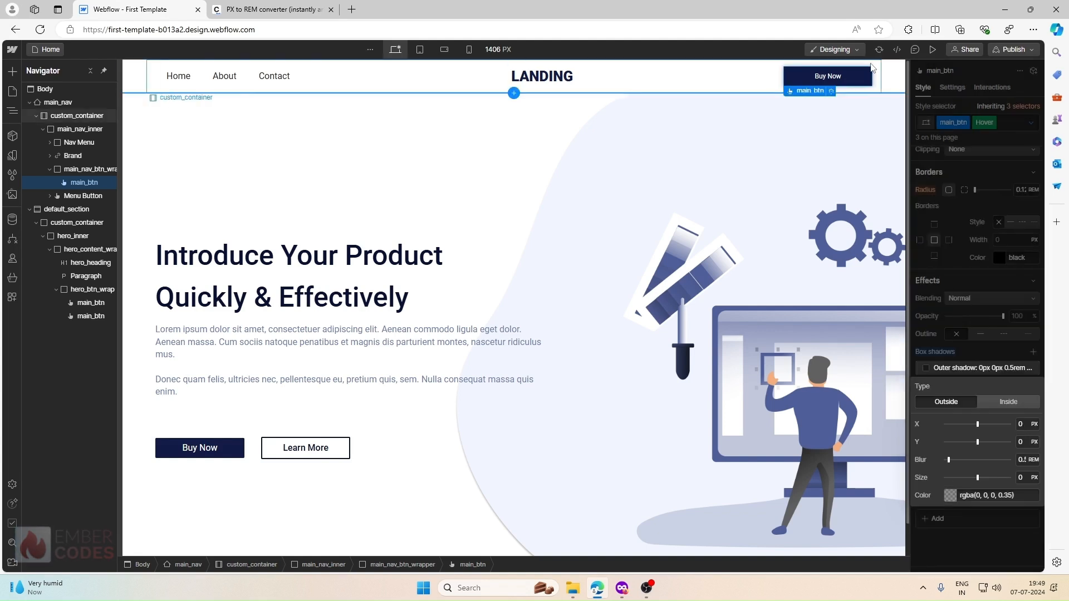
pyautogui.click(974, 332)
# Add a 2D & 3D transform of type Scale to main_btn's Hover state
pyautogui.scroll(-1, 975, 368)
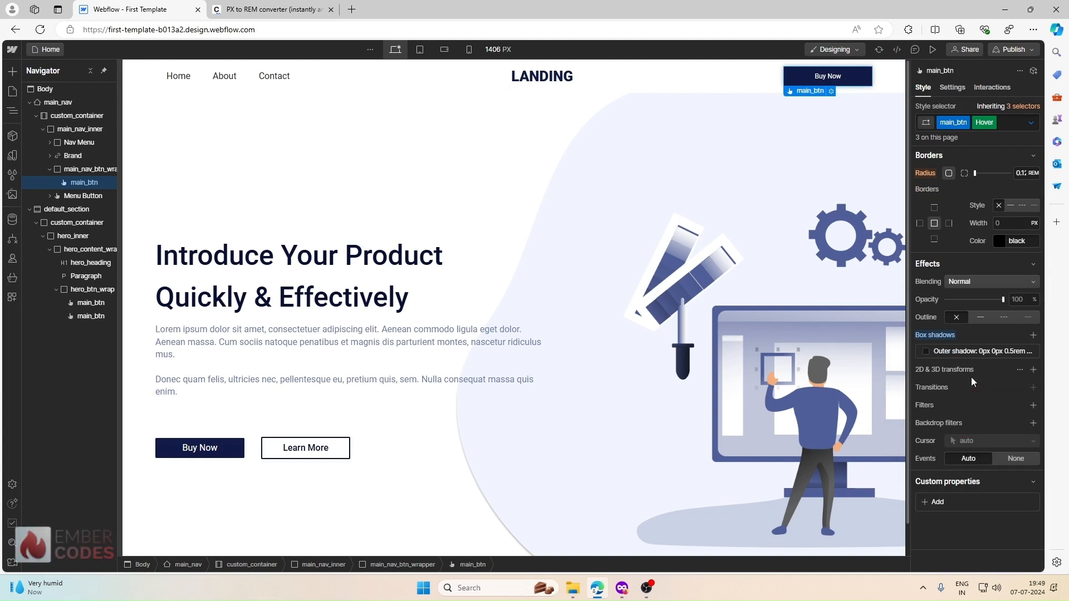
pyautogui.click(1033, 369)
pyautogui.click(970, 406)
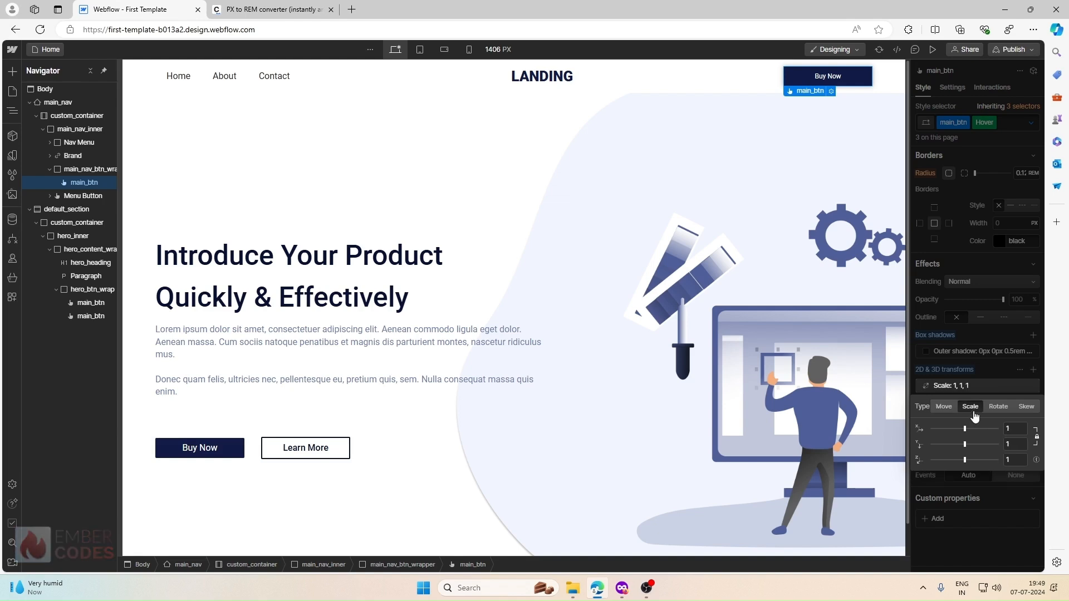